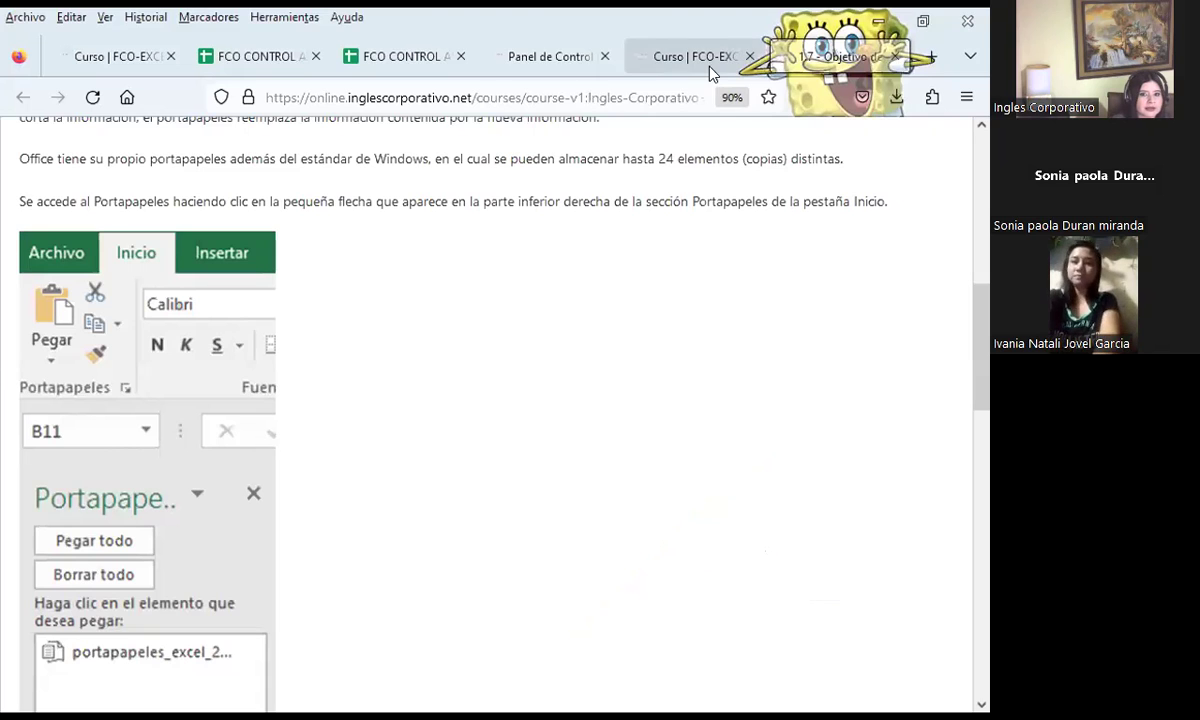
# Switch to the browser tab showing the Excel Básico course outline.
pyautogui.click(710, 70)
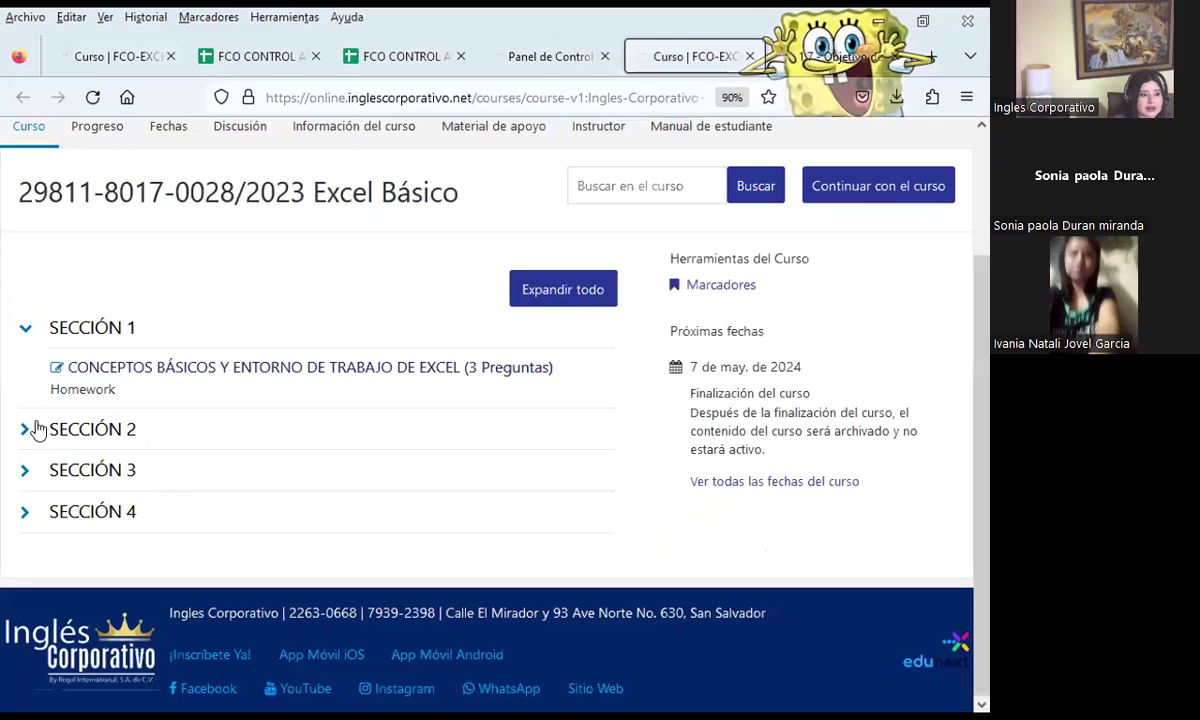
# Collapse Sección 1, review Sección 2's homework and midterm, collapse it, and go to the Portapapeles lesson.
pyautogui.click(26, 330)
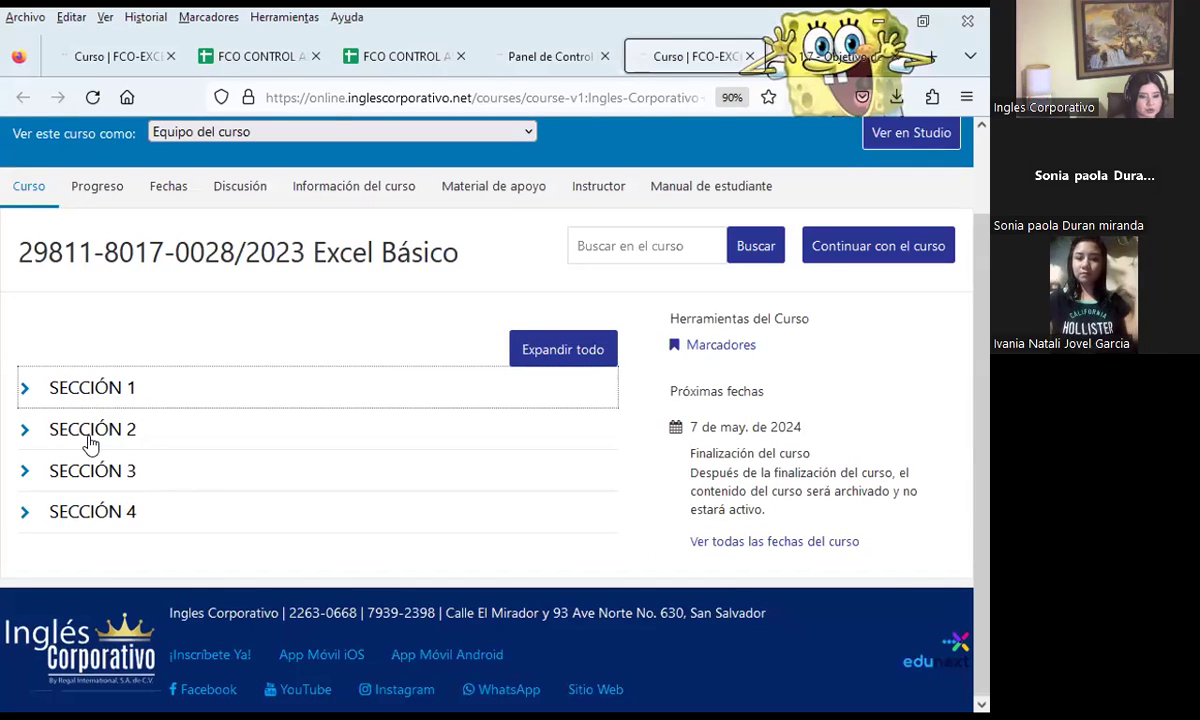
pyautogui.click(20, 433)
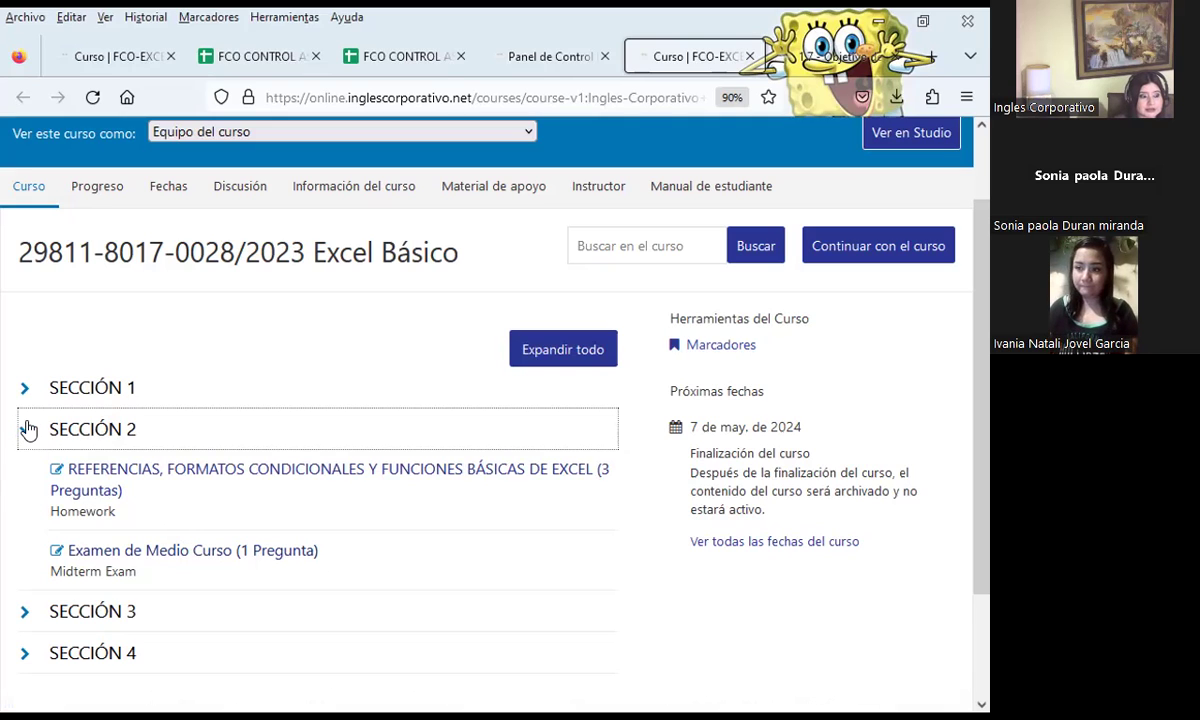
pyautogui.click(28, 428)
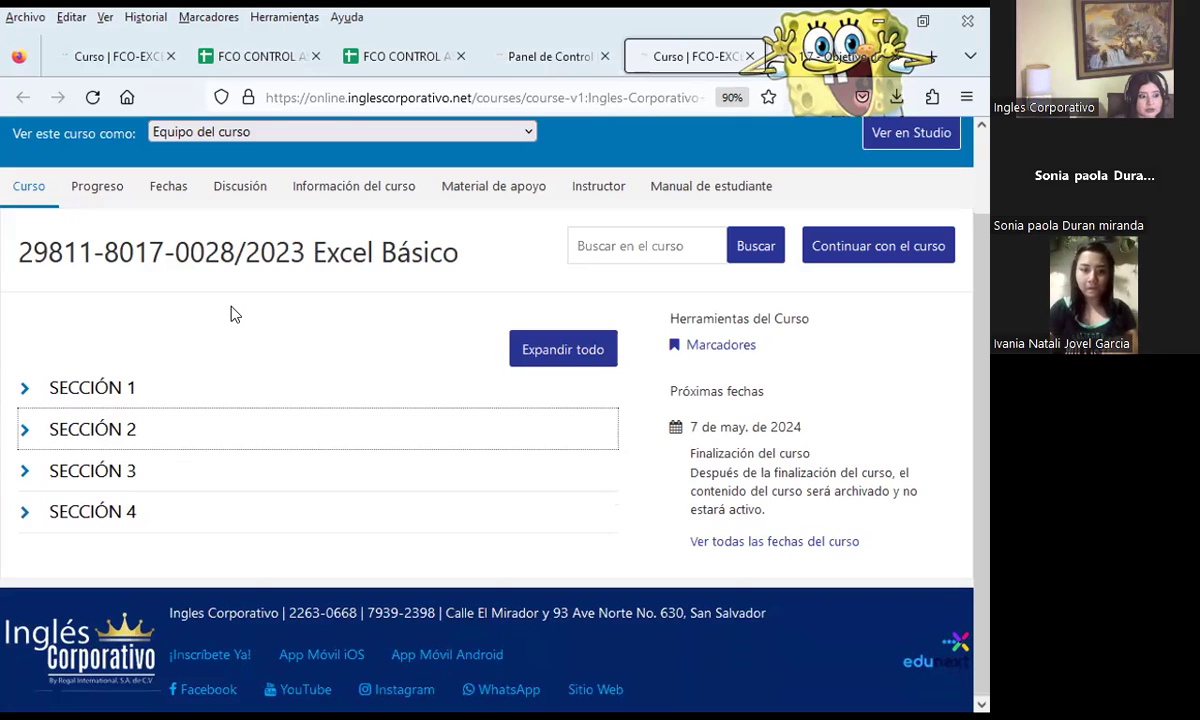
pyautogui.click(825, 56)
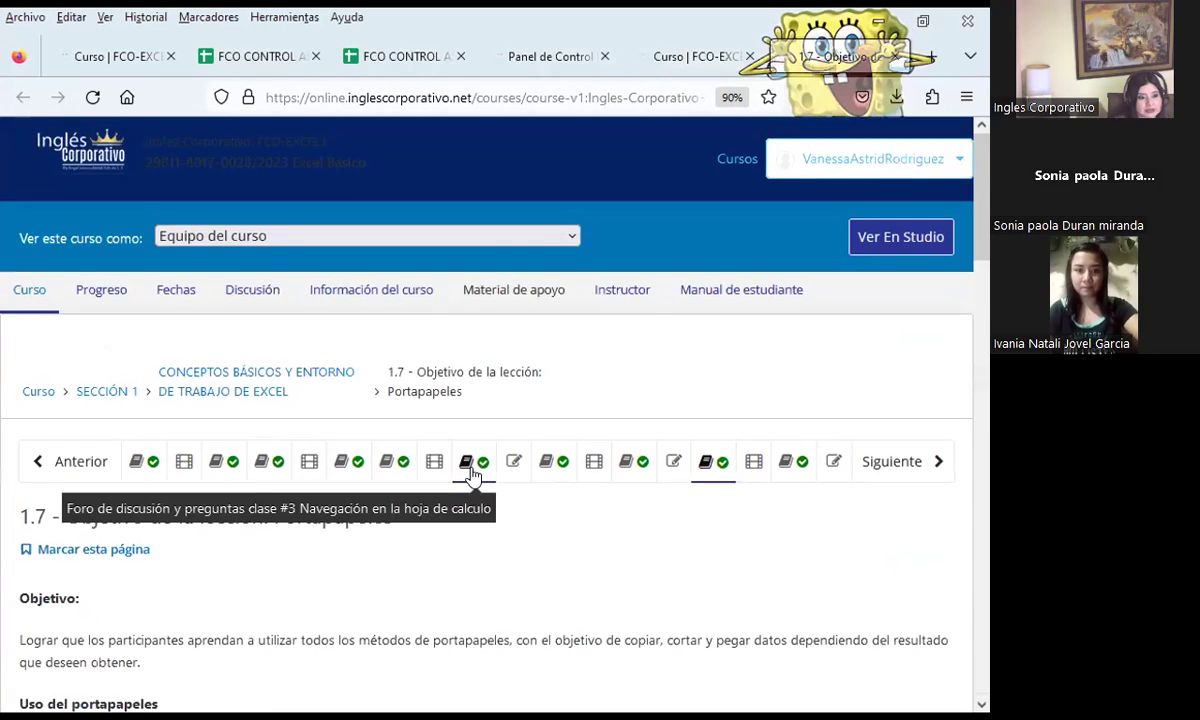
pyautogui.scroll(-5, 472, 476)
pyautogui.scroll(-5, 472, 476)
pyautogui.scroll(4, 472, 476)
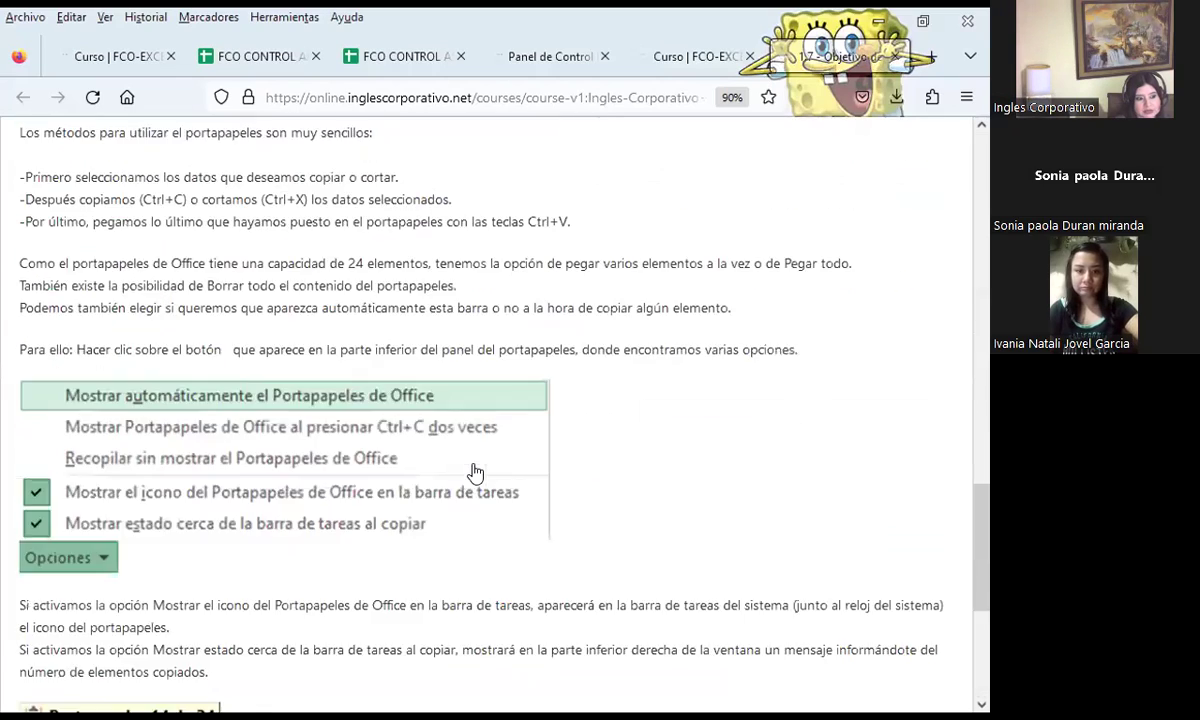
pyautogui.scroll(9, 450, 478)
pyautogui.scroll(10, 415, 480)
pyautogui.scroll(2, 139, 429)
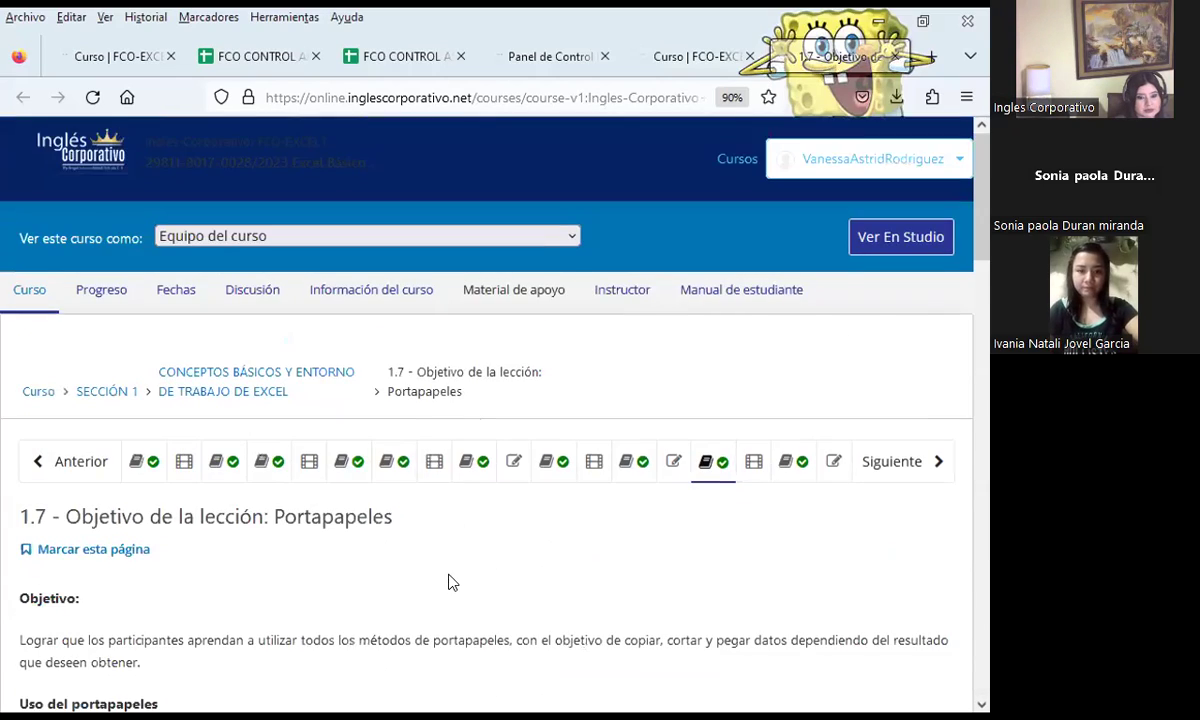
pyautogui.scroll(-3, 452, 560)
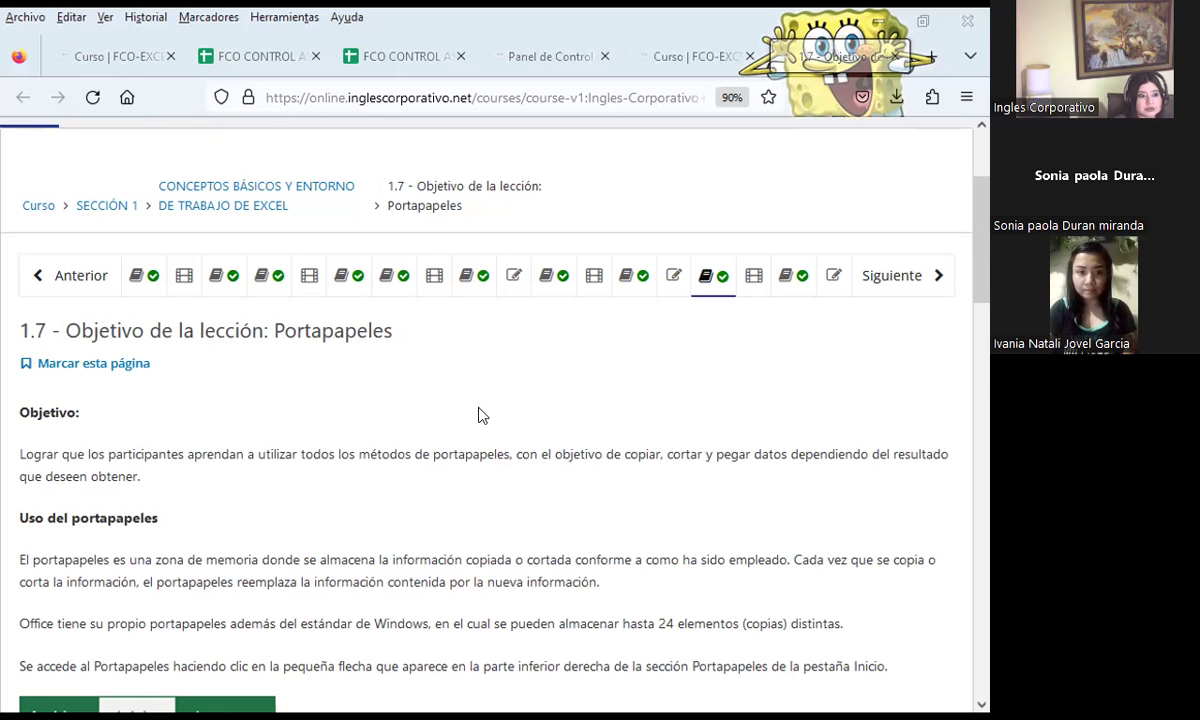
# Scroll down through the lesson page and back up to the top.
pyautogui.scroll(-4, 453, 552)
pyautogui.scroll(-5, 453, 552)
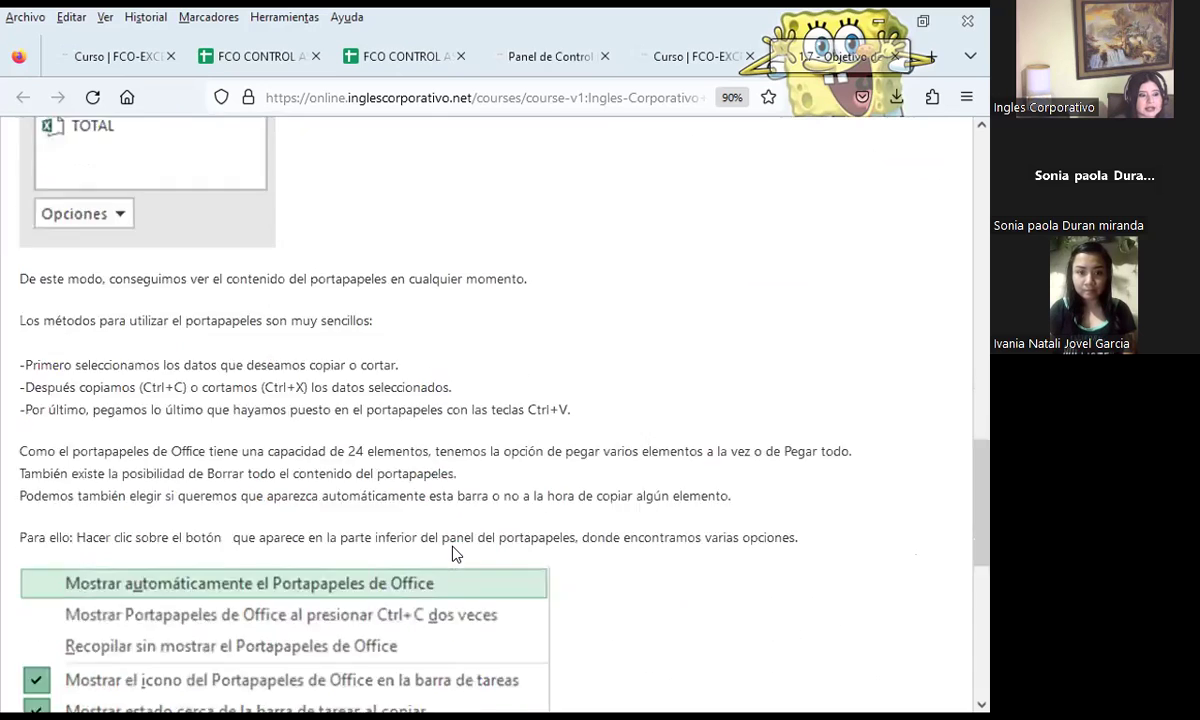
pyautogui.scroll(-3, 452, 546)
pyautogui.scroll(-3, 452, 546)
pyautogui.scroll(-3, 450, 543)
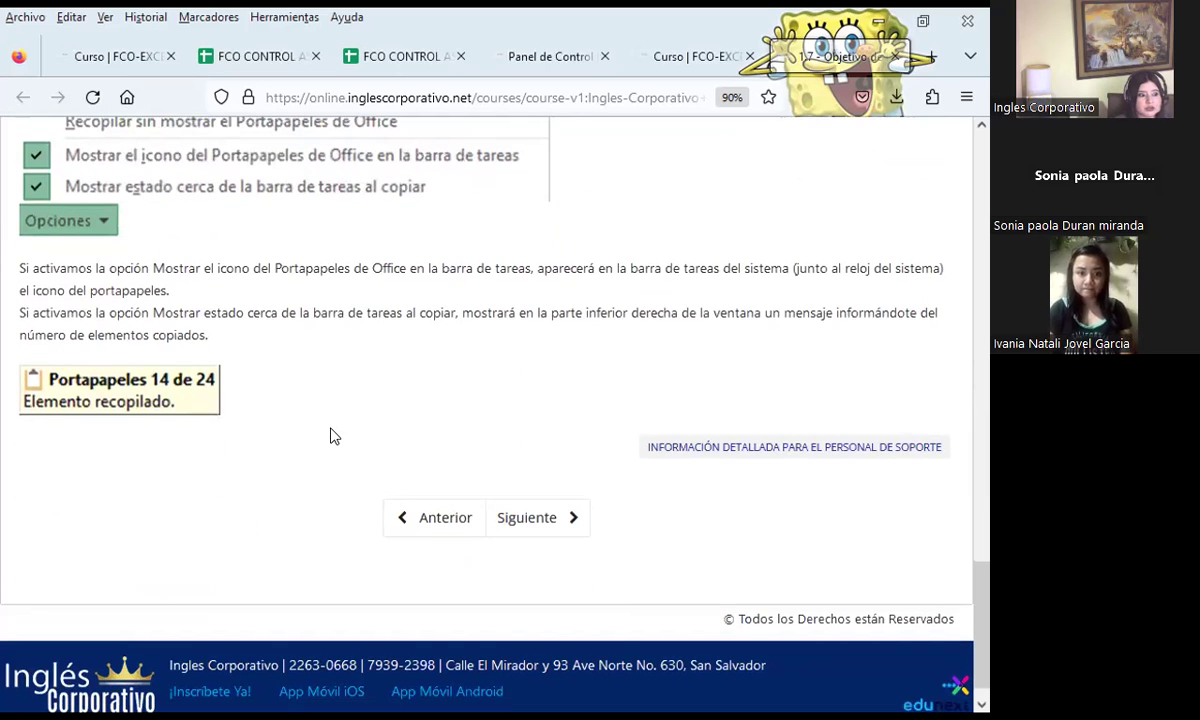
pyautogui.scroll(3, 333, 436)
pyautogui.scroll(4, 333, 436)
pyautogui.scroll(4, 333, 436)
pyautogui.scroll(3, 333, 436)
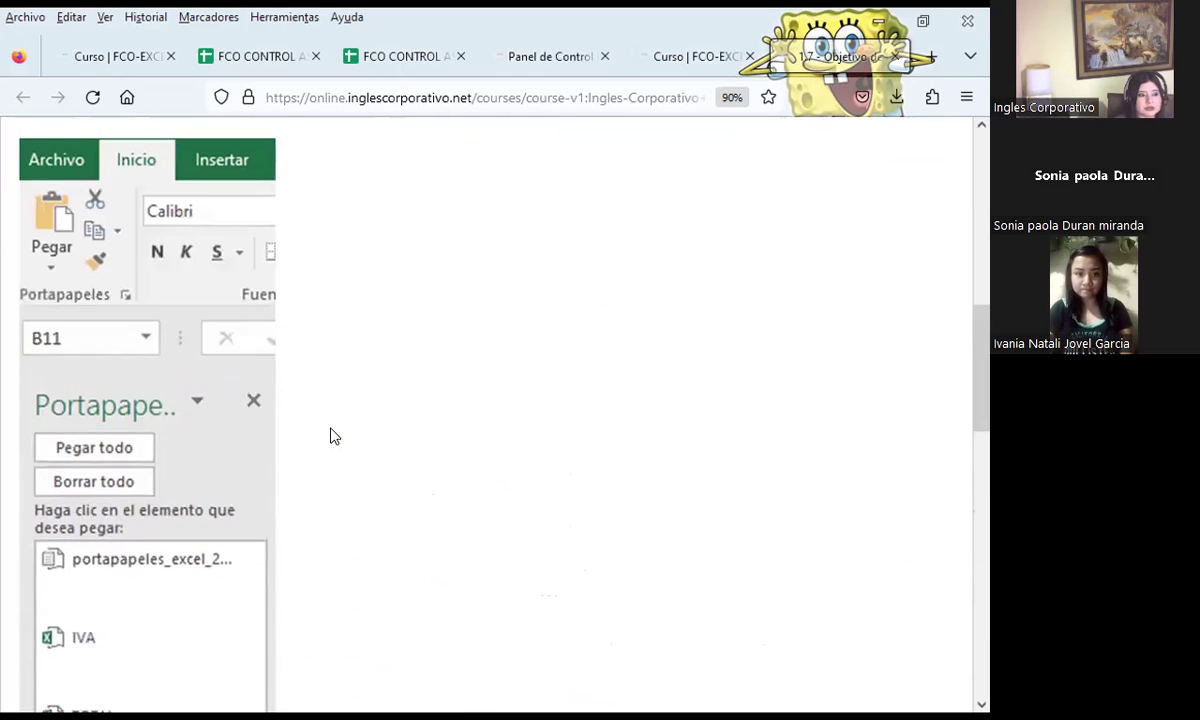
pyautogui.scroll(3, 333, 436)
pyautogui.scroll(3, 330, 434)
pyautogui.scroll(2, 466, 474)
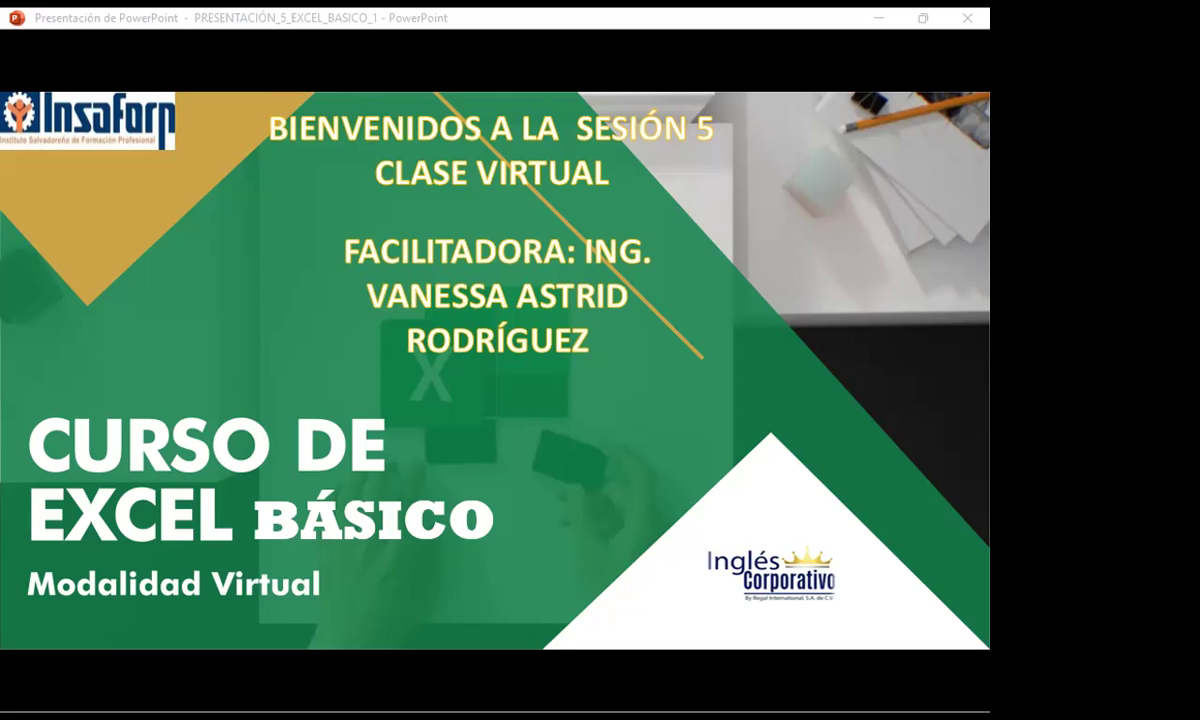
# Advance the slideshow through the SESIÓN: 5 slide to the AGENDA slide.
pyautogui.click(645, 452)
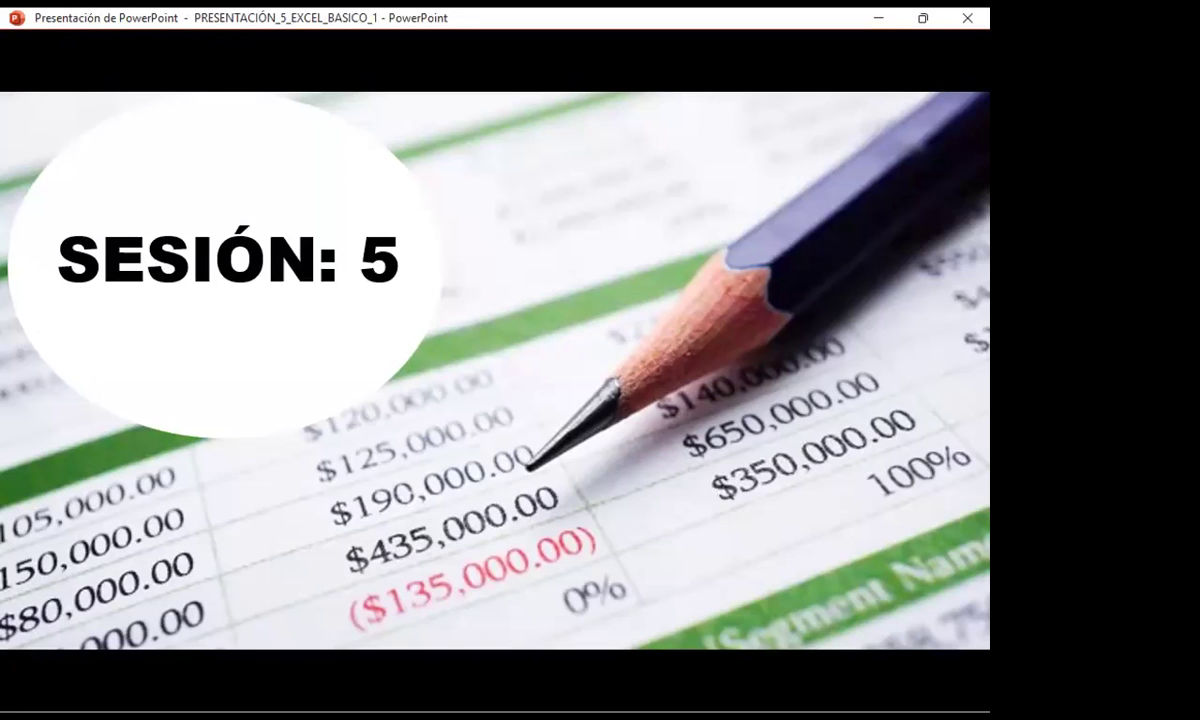
pyautogui.press('Right')
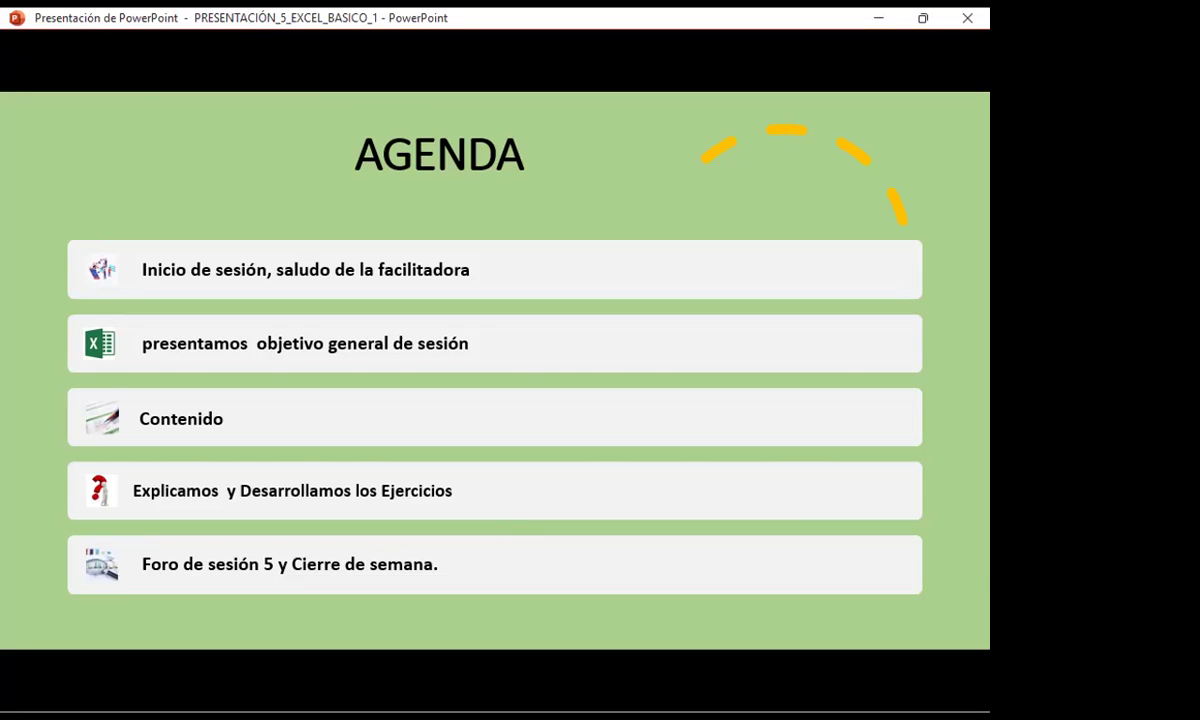
# Advance the slideshow to the OBJETIVO GENERAL slide.
pyautogui.press('Right')
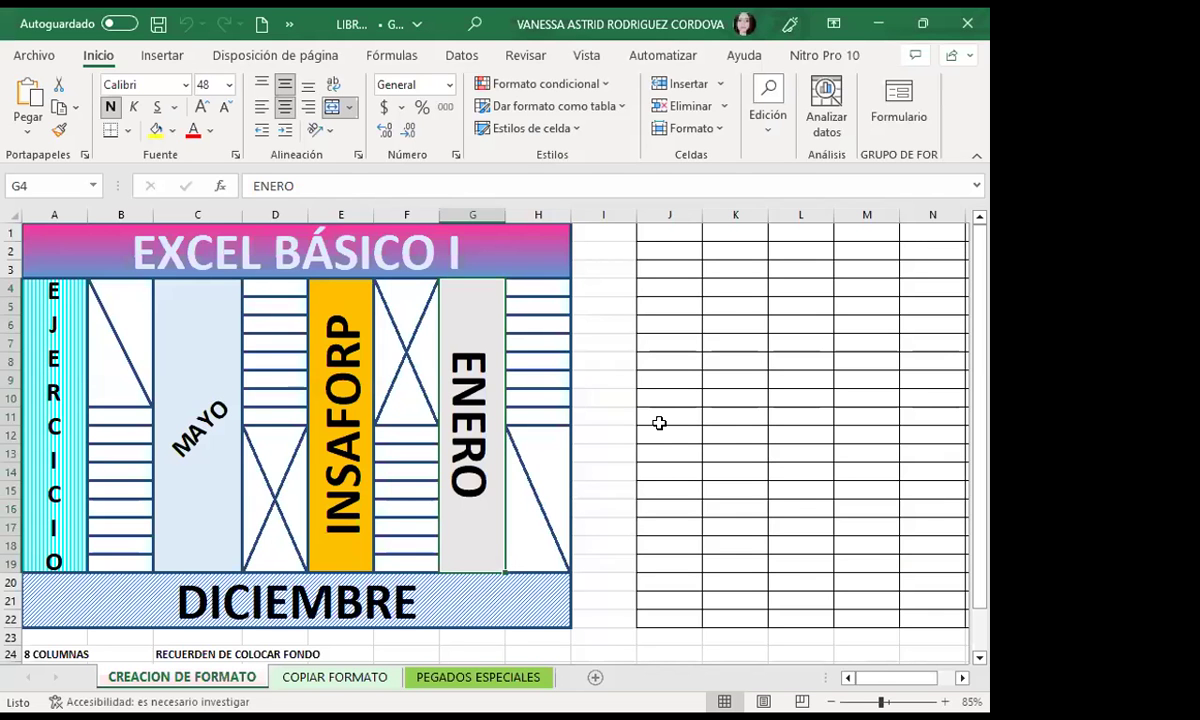
# Select the EXCEL BÁSICO I title cell, then narrow column I between the two blocks.
pyautogui.click(186, 252)
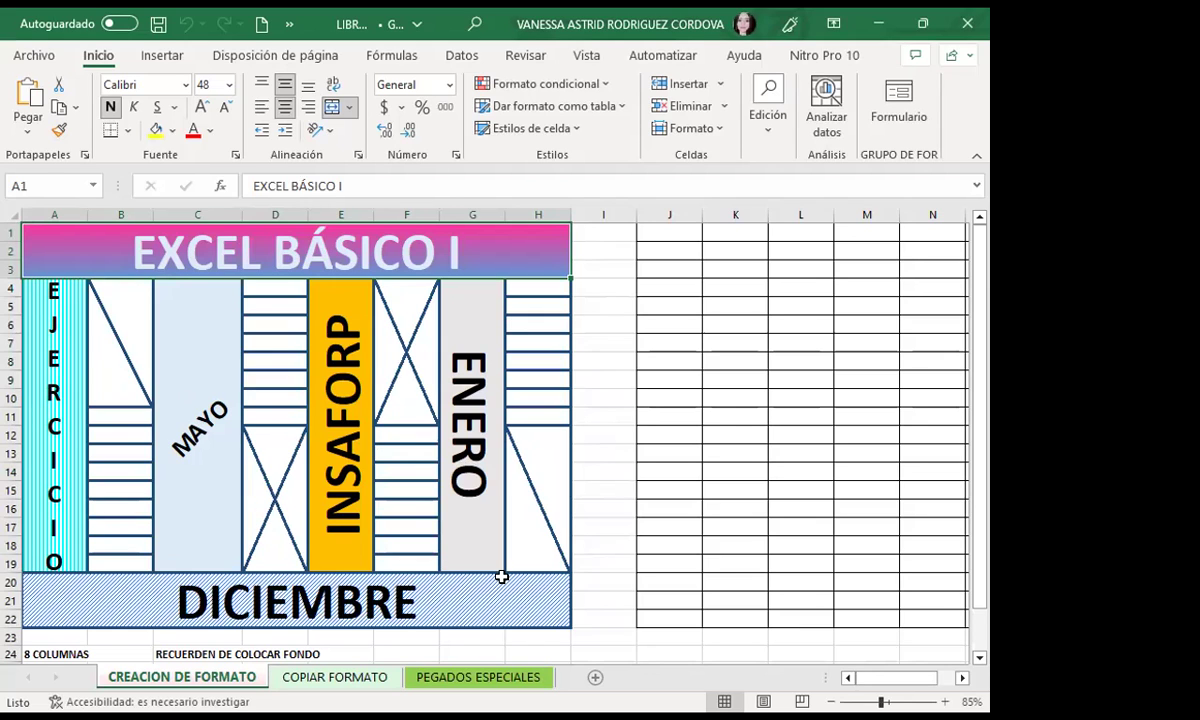
pyautogui.keyDown('ctrl'); pyautogui.scroll(-2, 471, 541); pyautogui.keyUp('ctrl')
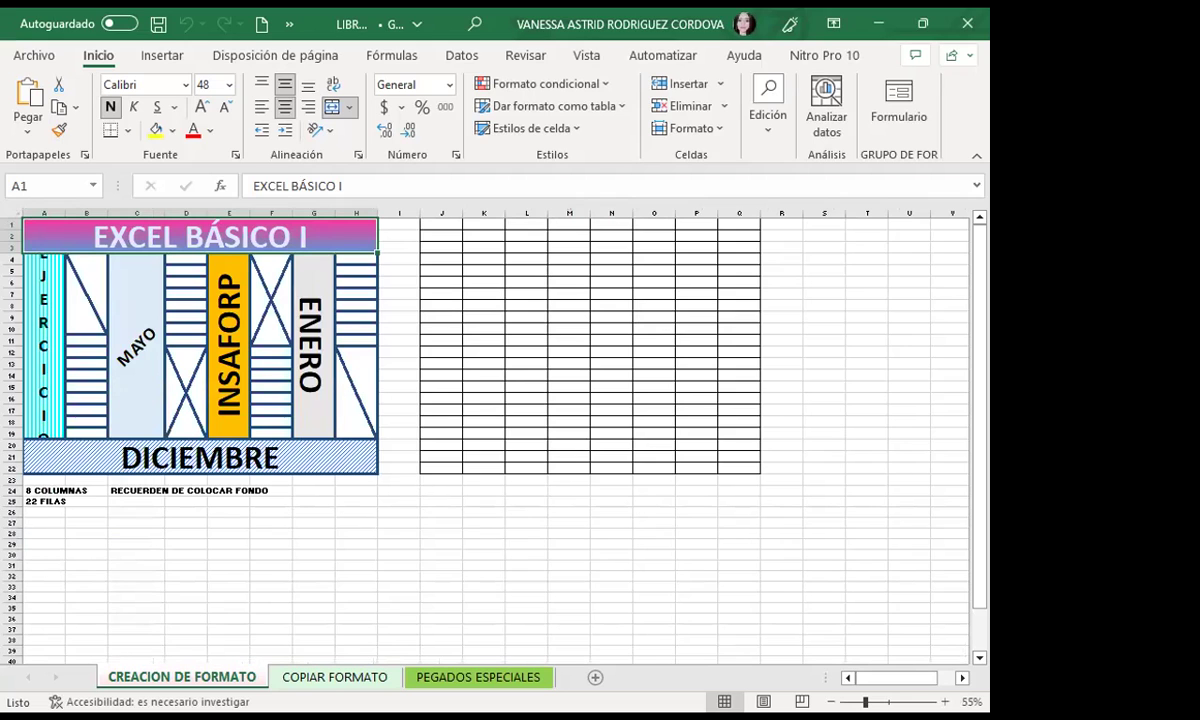
pyautogui.keyDown('ctrl'); pyautogui.scroll(1, 485, 440); pyautogui.keyUp('ctrl')
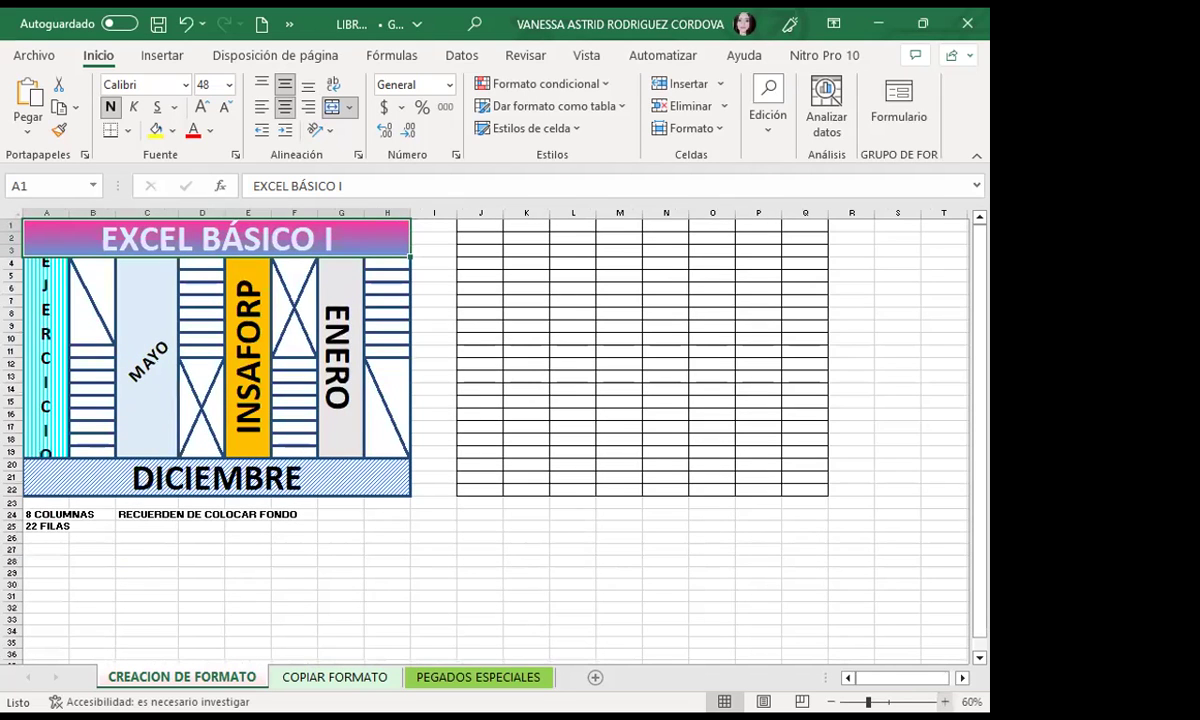
pyautogui.scroll(1, 480, 440)
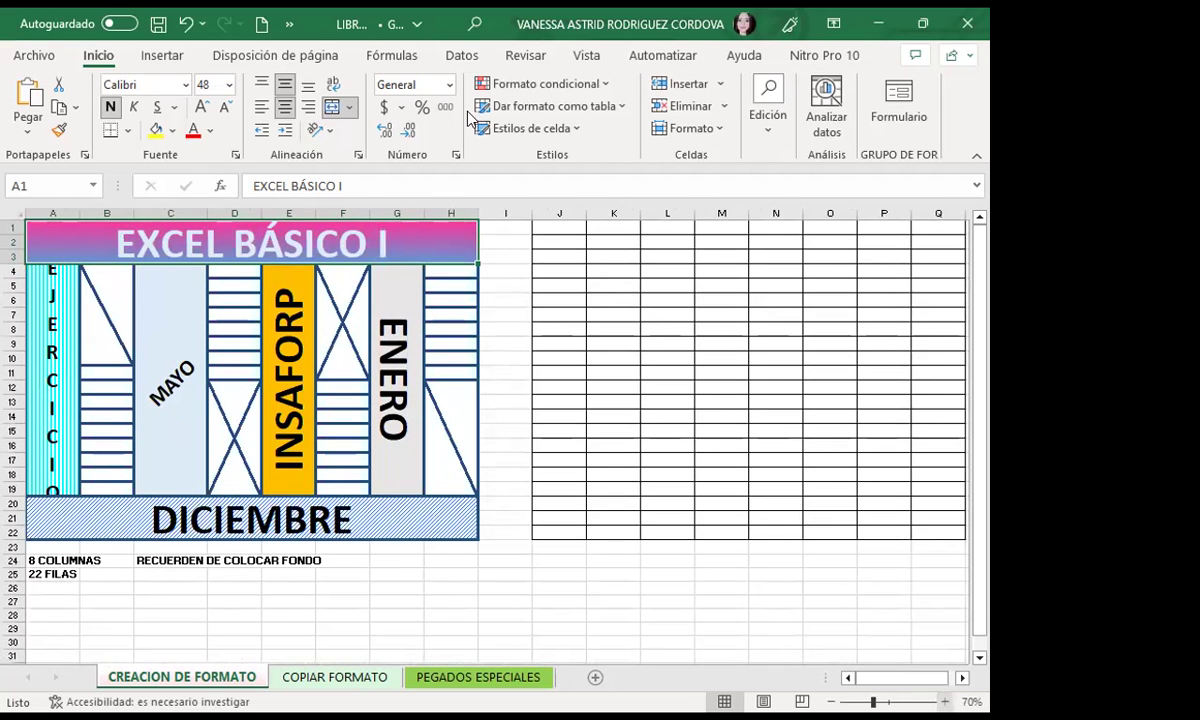
pyautogui.moveTo(532, 213); pyautogui.dragTo(514, 213)
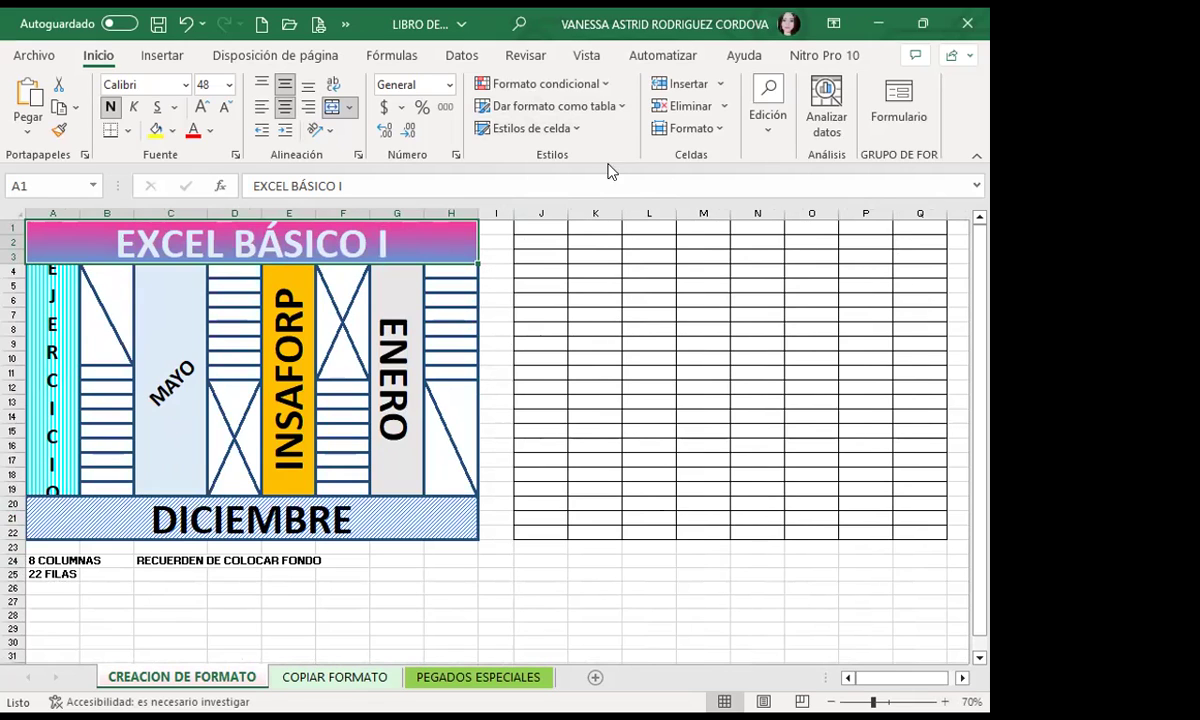
# Uncheck Líneas de cuadrícula under Vista > Mostrar so the gridlines disappear.
pyautogui.click(587, 55)
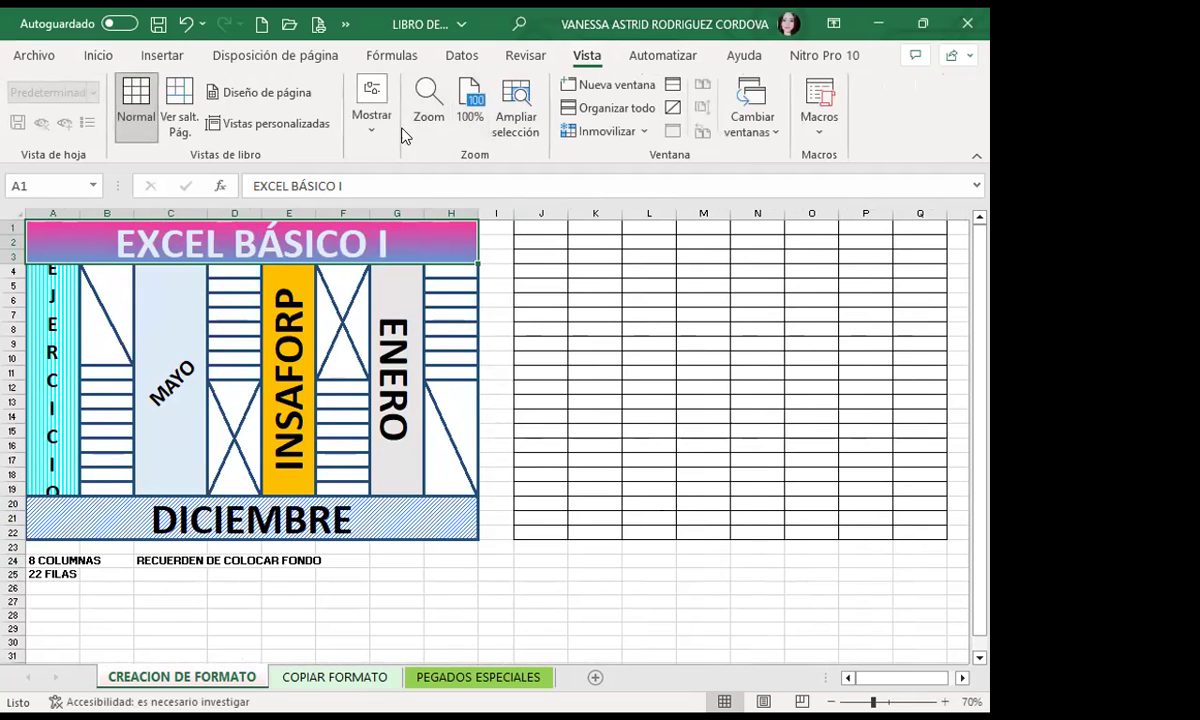
pyautogui.click(362, 120)
pyautogui.click(426, 215)
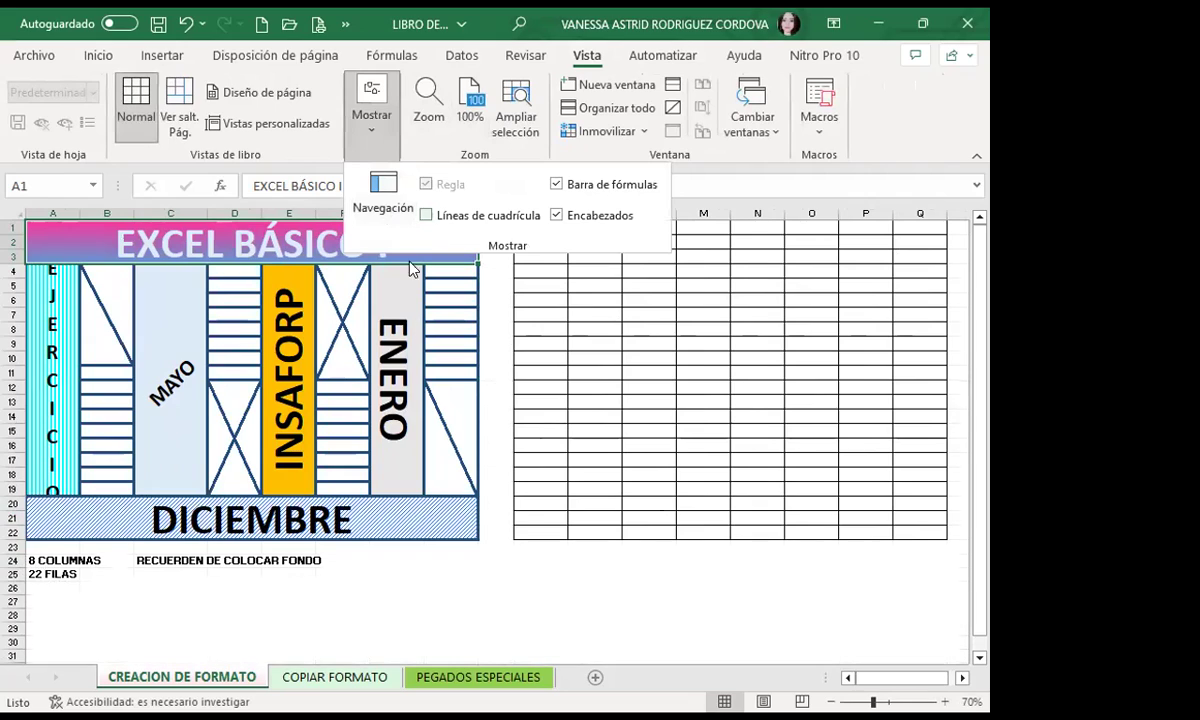
pyautogui.click(594, 600)
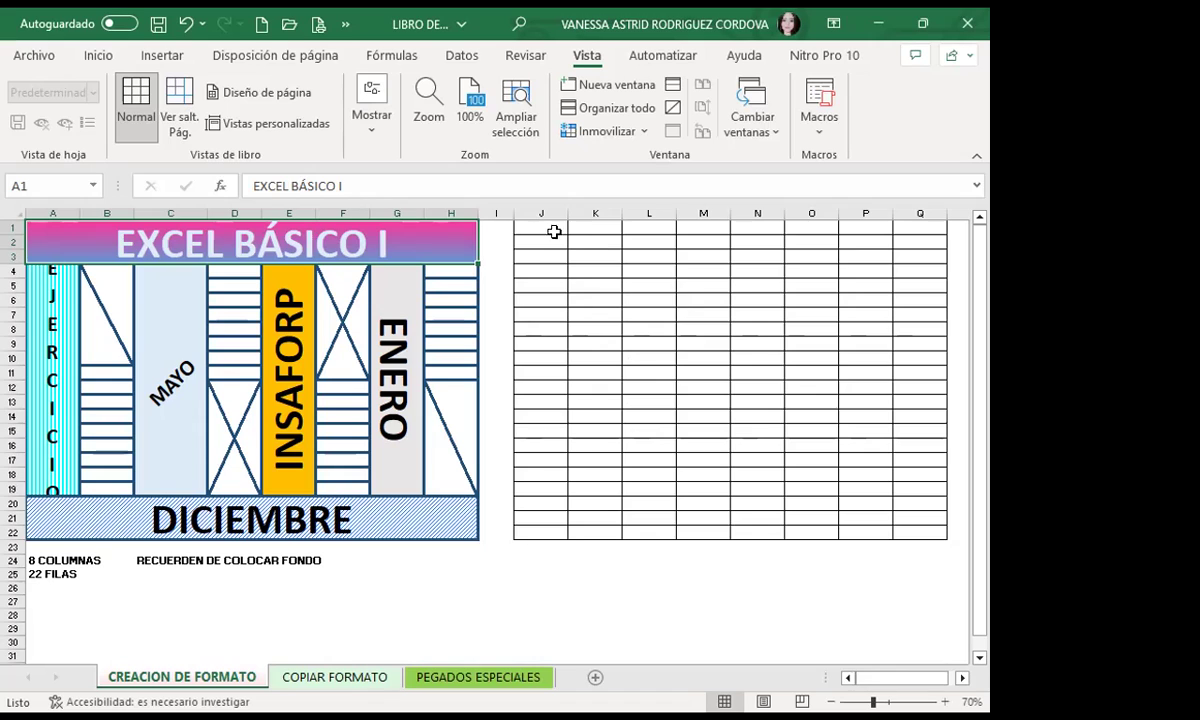
# Give J1:Q22 thick dark-blue Contorno and Interior borders via Formato de celdas > Borde.
pyautogui.moveTo(541, 226); pyautogui.dragTo(921, 530)
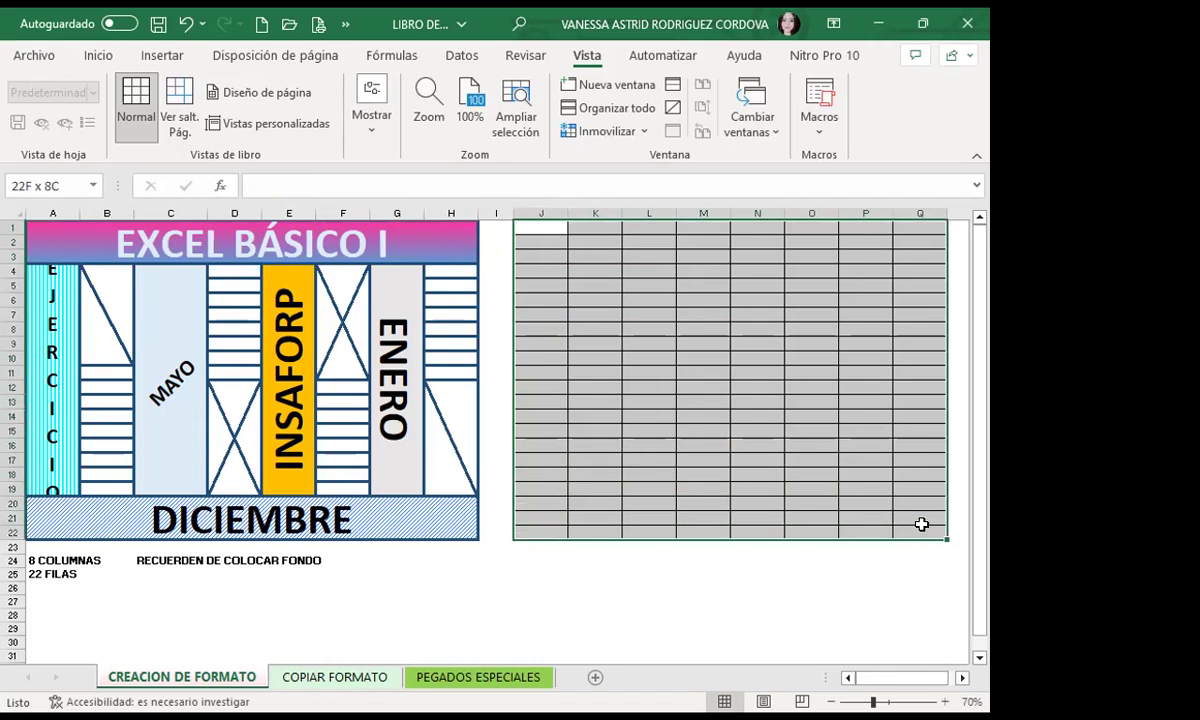
pyautogui.click(98, 55)
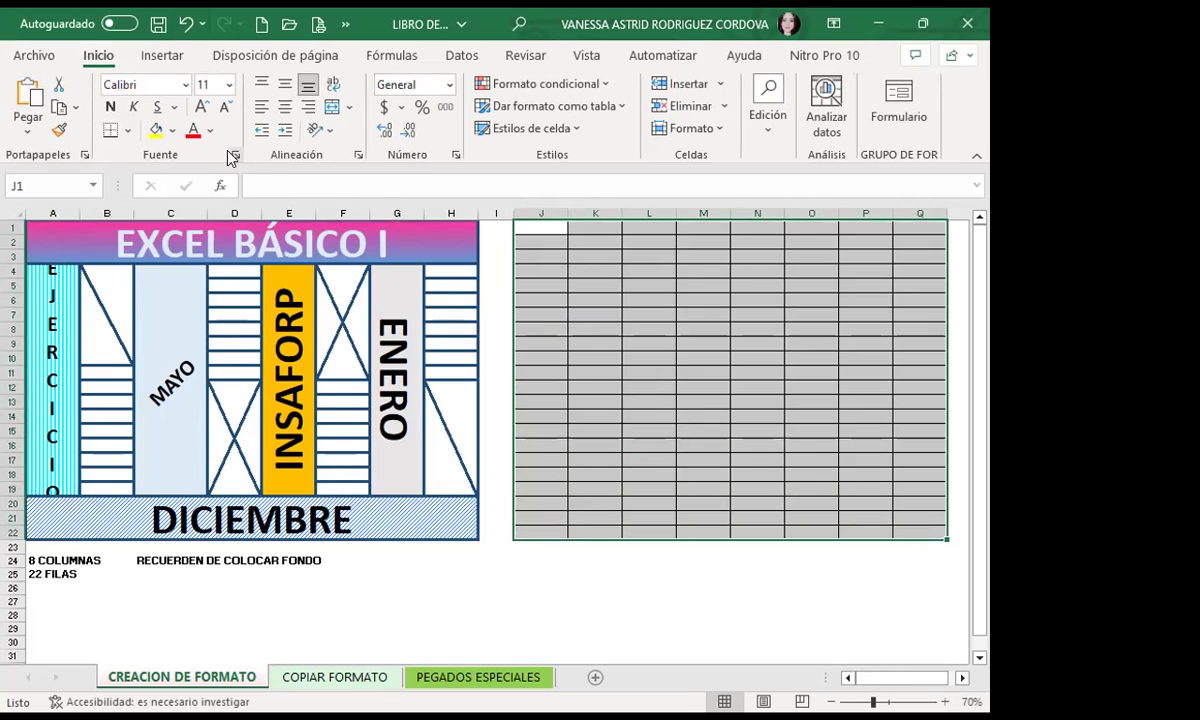
pyautogui.click(234, 155)
pyautogui.click(524, 170)
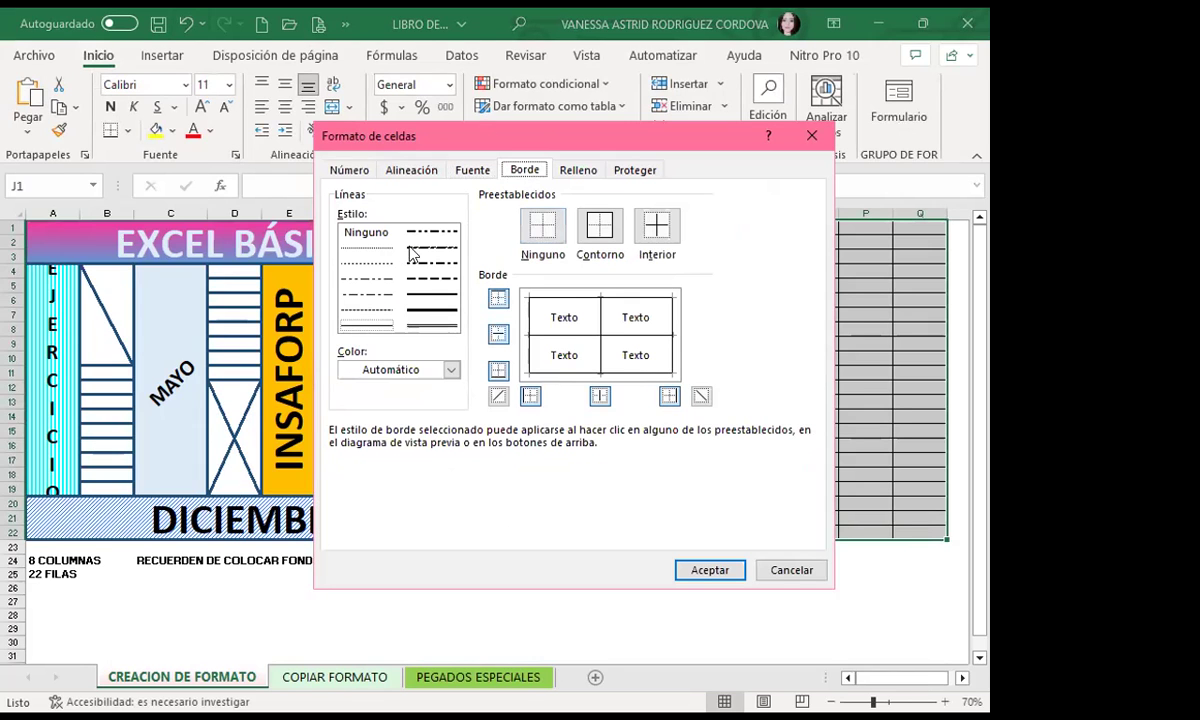
pyautogui.click(430, 310)
pyautogui.click(448, 370)
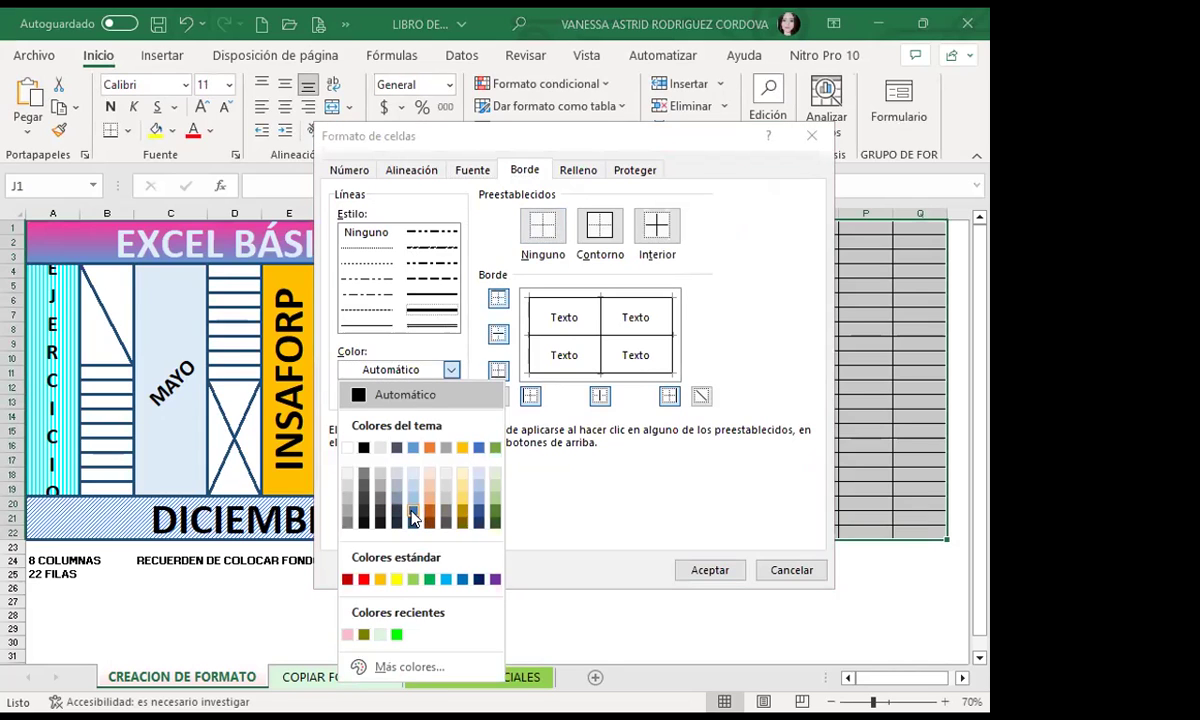
pyautogui.click(410, 520)
pyautogui.click(600, 226)
pyautogui.click(657, 226)
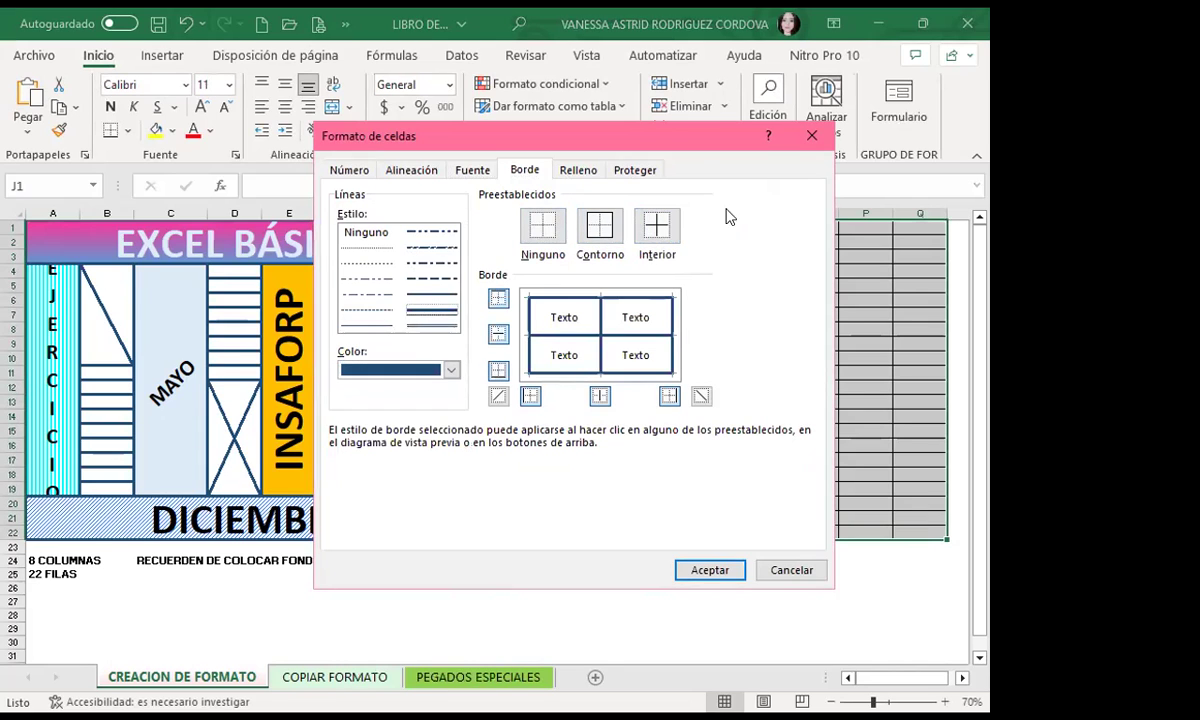
pyautogui.click(700, 569)
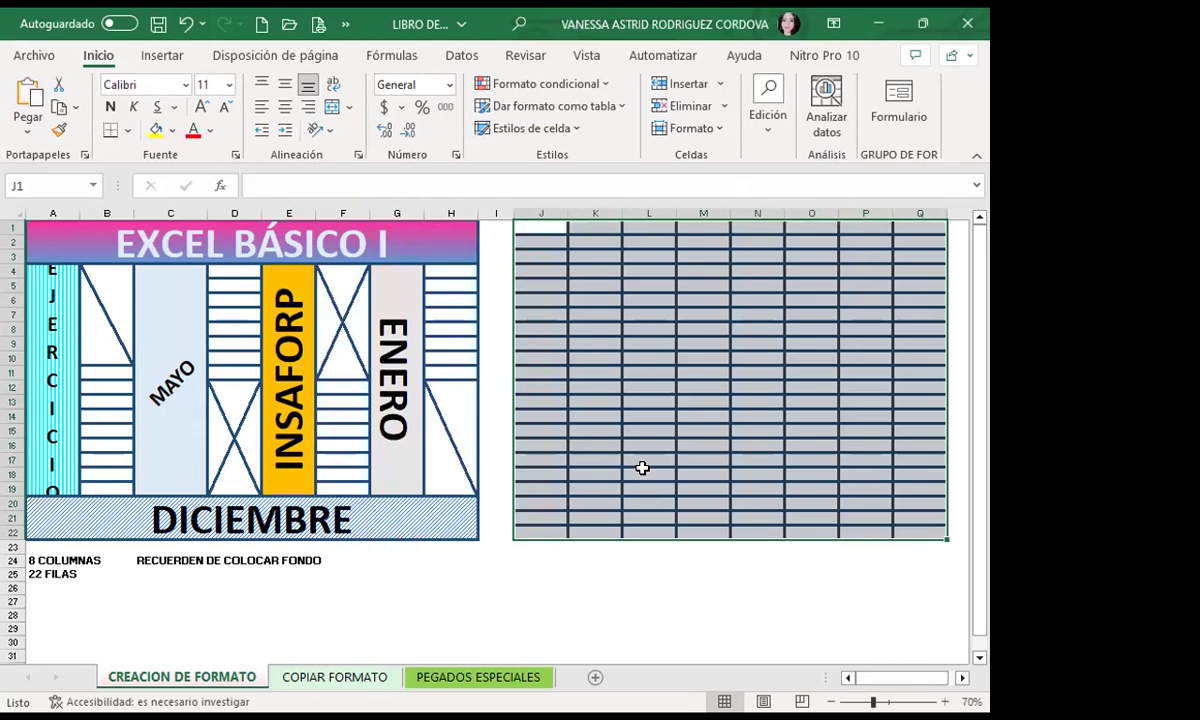
pyautogui.click(642, 468)
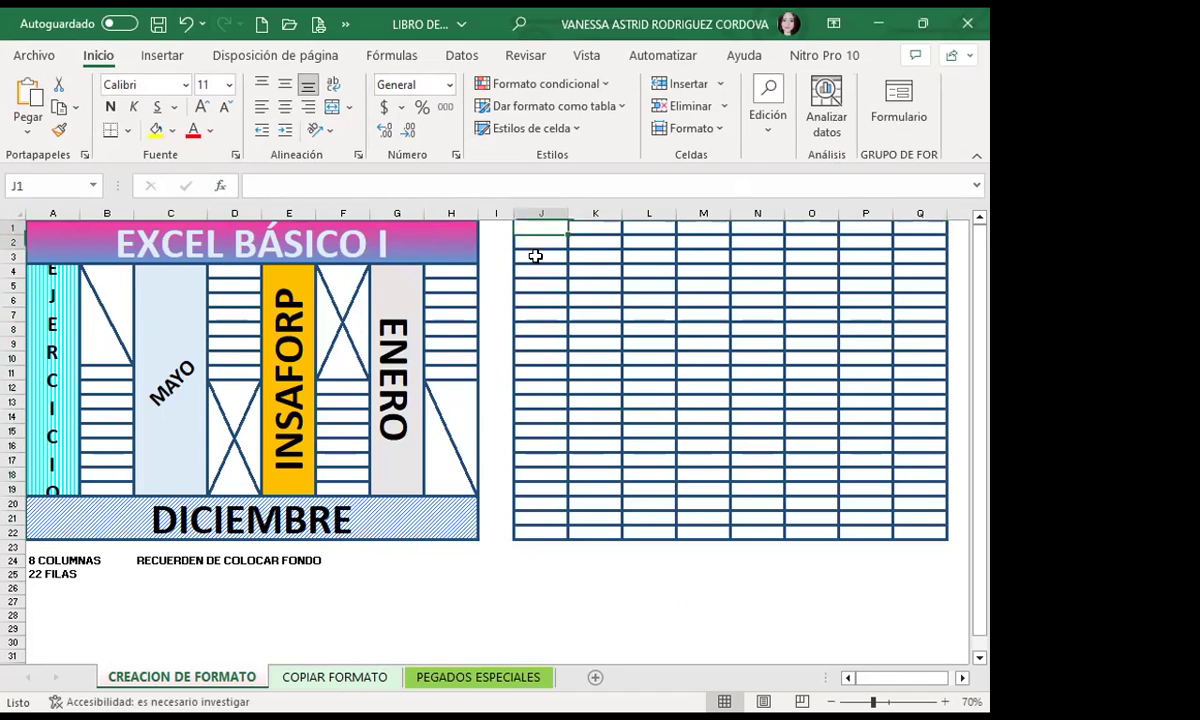
# Merge and center J1:Q3 as the title block and J20:Q22 as the bottom block.
pyautogui.moveTo(525, 232); pyautogui.dragTo(876, 241)
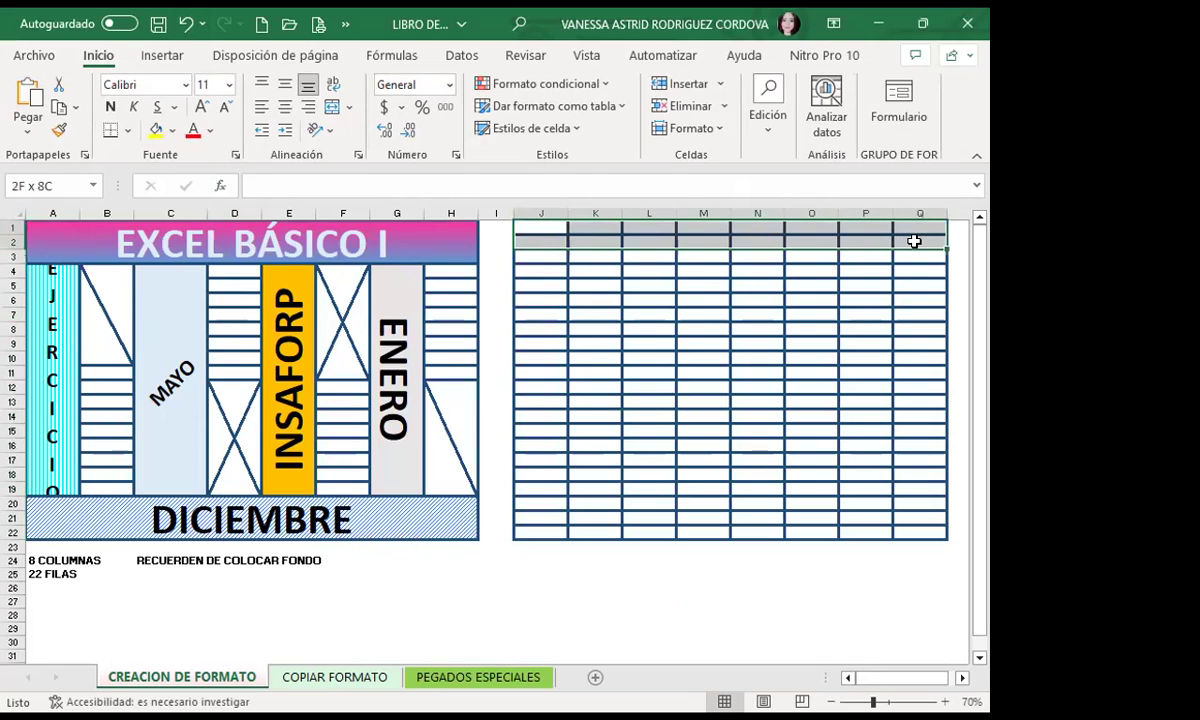
pyautogui.moveTo(876, 241)
pyautogui.mouseDown()
pyautogui.moveTo(745, 250)
pyautogui.moveTo(929, 255)
pyautogui.mouseUp()
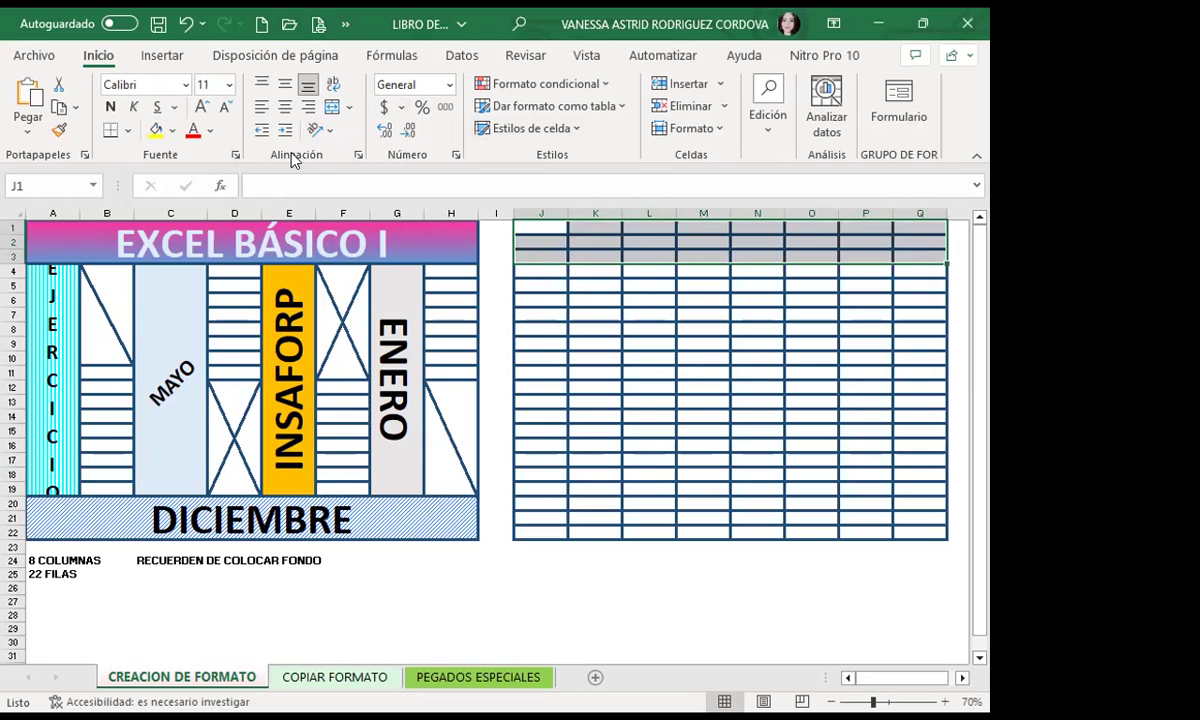
pyautogui.click(333, 108)
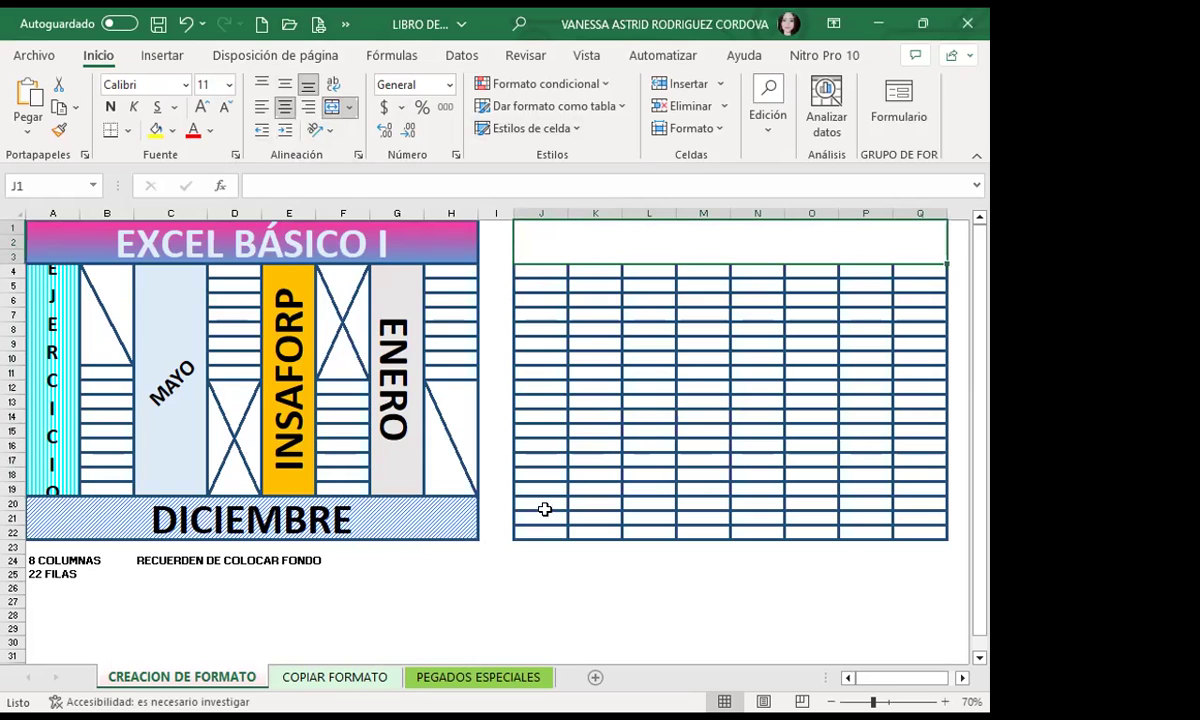
pyautogui.moveTo(530, 503); pyautogui.dragTo(935, 530)
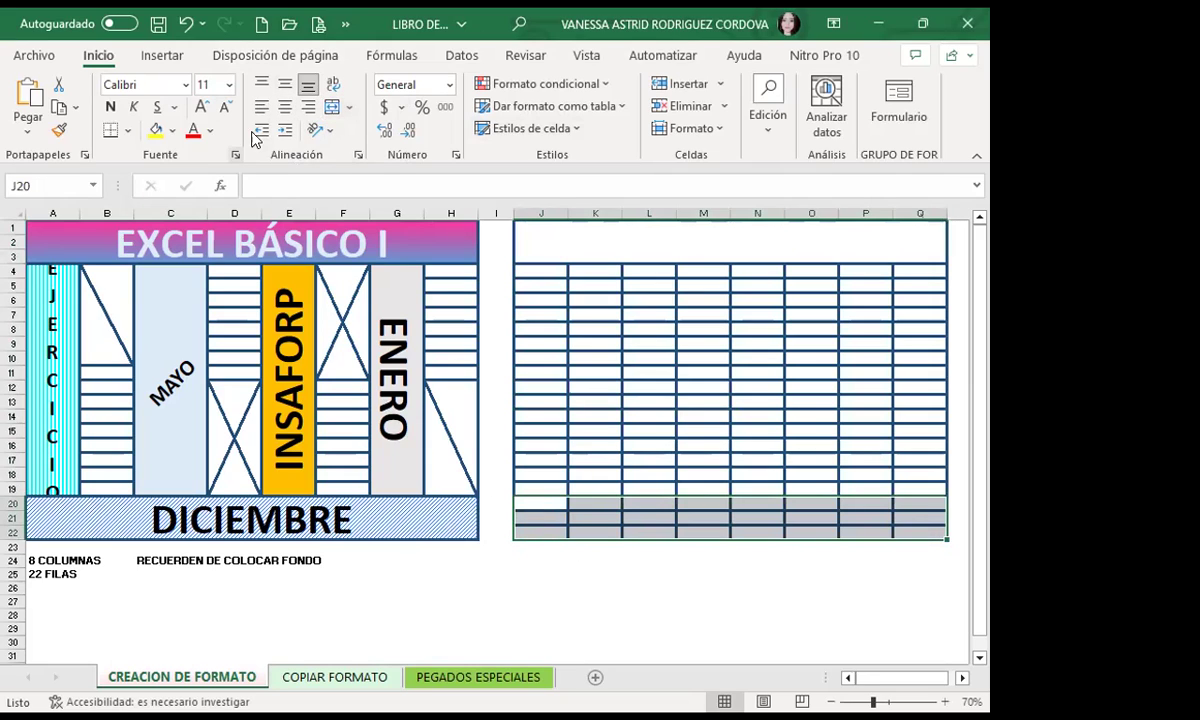
pyautogui.click(331, 112)
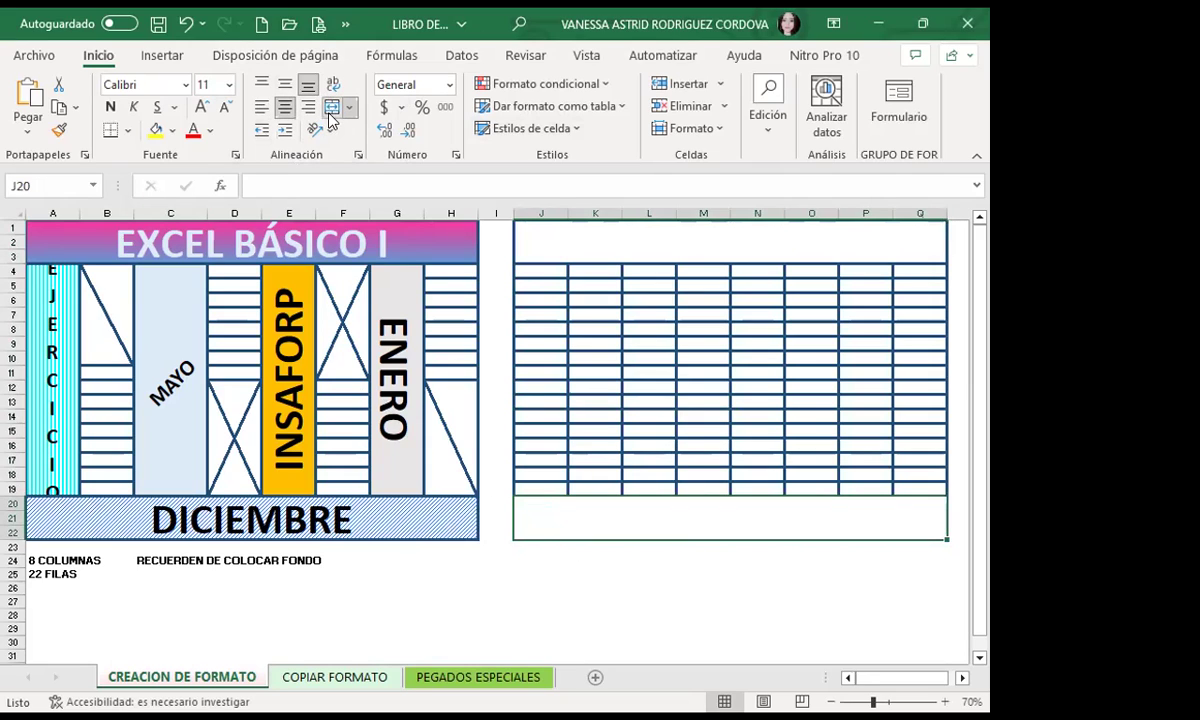
# Merge and center J4:J19 and K4:K10 into single cells.
pyautogui.moveTo(540, 272); pyautogui.dragTo(546, 487)
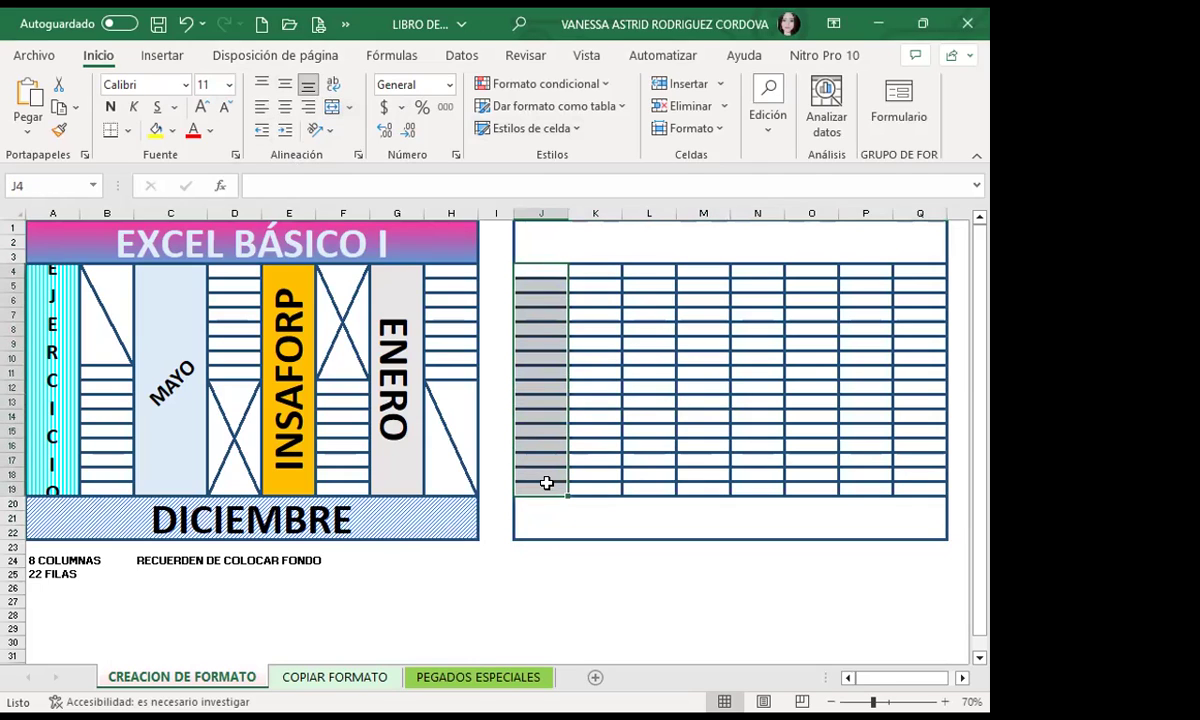
pyautogui.click(333, 107)
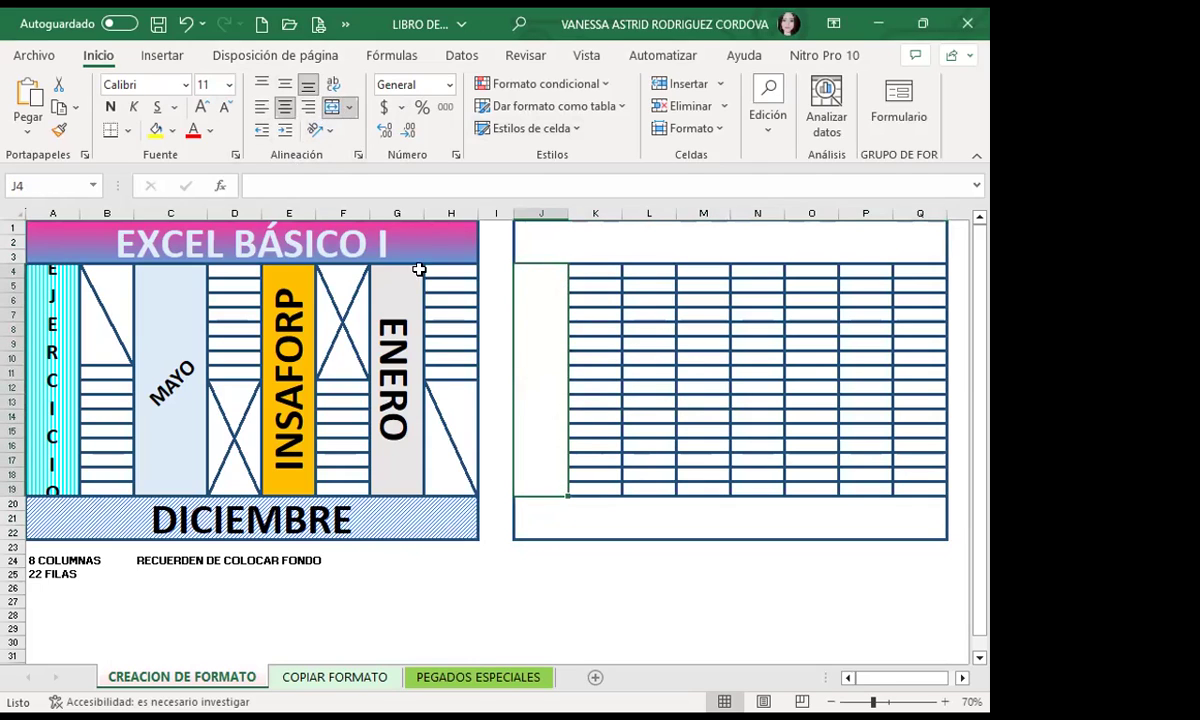
pyautogui.moveTo(589, 385); pyautogui.dragTo(588, 477)
pyautogui.moveTo(603, 269); pyautogui.dragTo(589, 372)
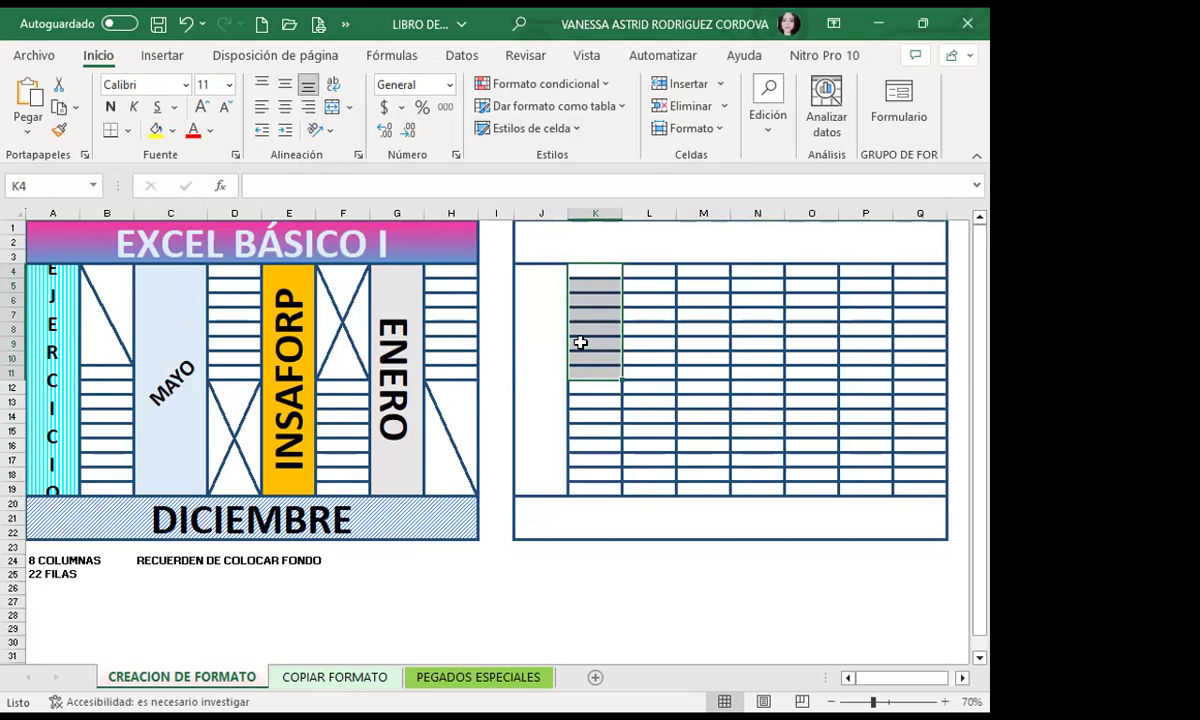
pyautogui.moveTo(590, 272); pyautogui.dragTo(581, 354)
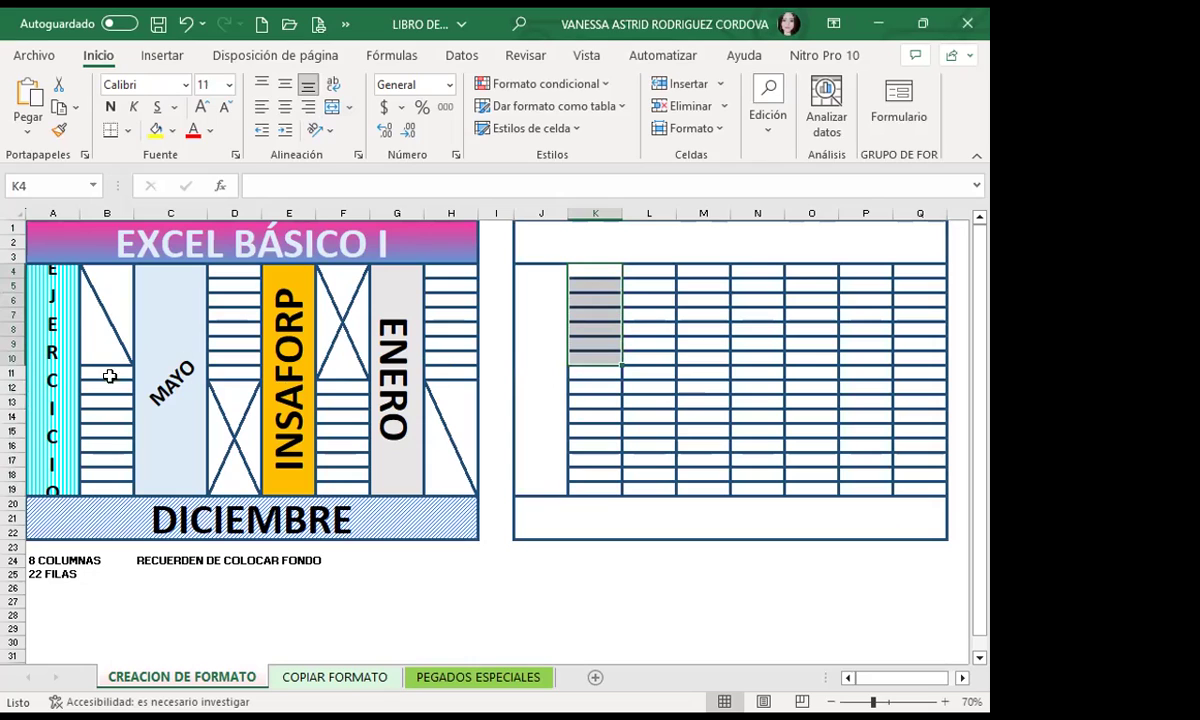
pyautogui.click(331, 106)
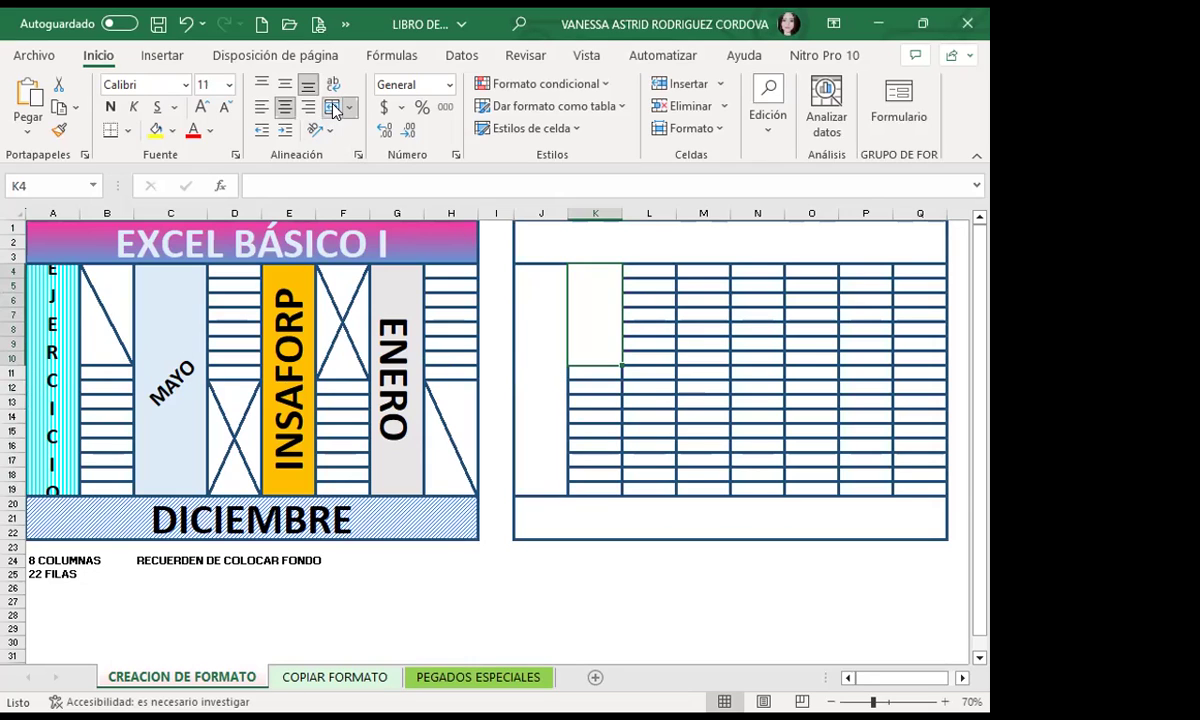
# Merge and center L4:L19, N4:N19 and P4:P19 into tall single cells.
pyautogui.moveTo(640, 272); pyautogui.dragTo(644, 479)
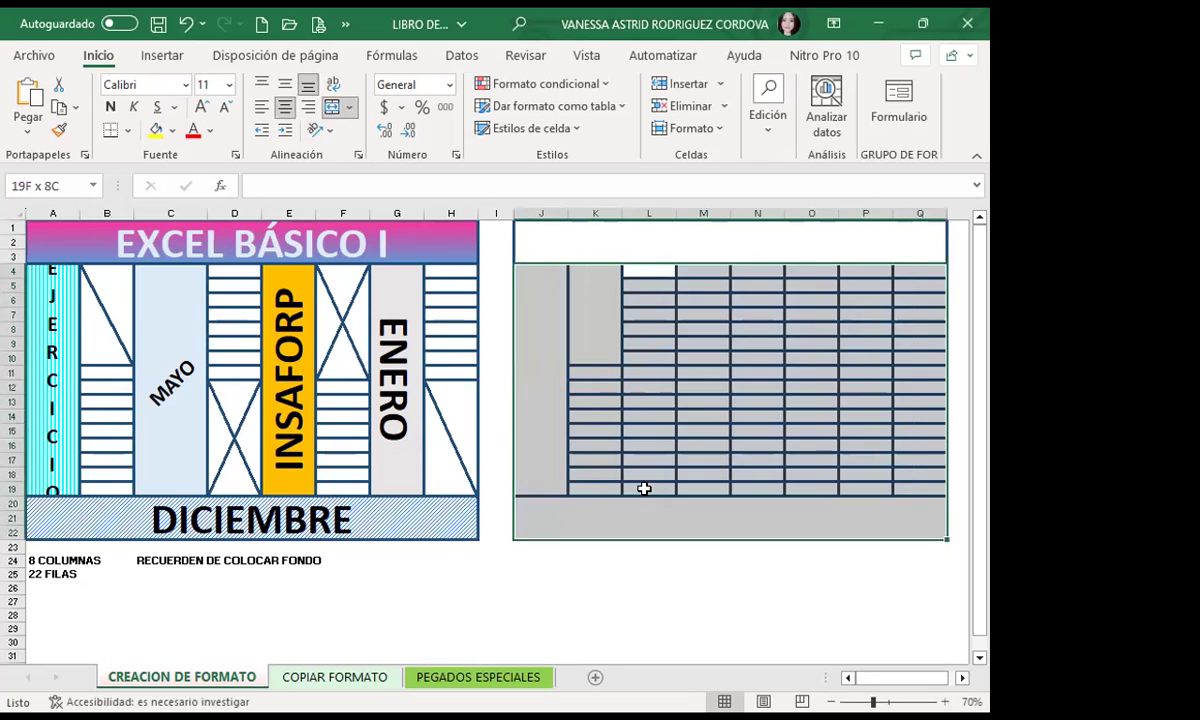
pyautogui.click(331, 106)
pyautogui.moveTo(757, 272); pyautogui.dragTo(764, 488)
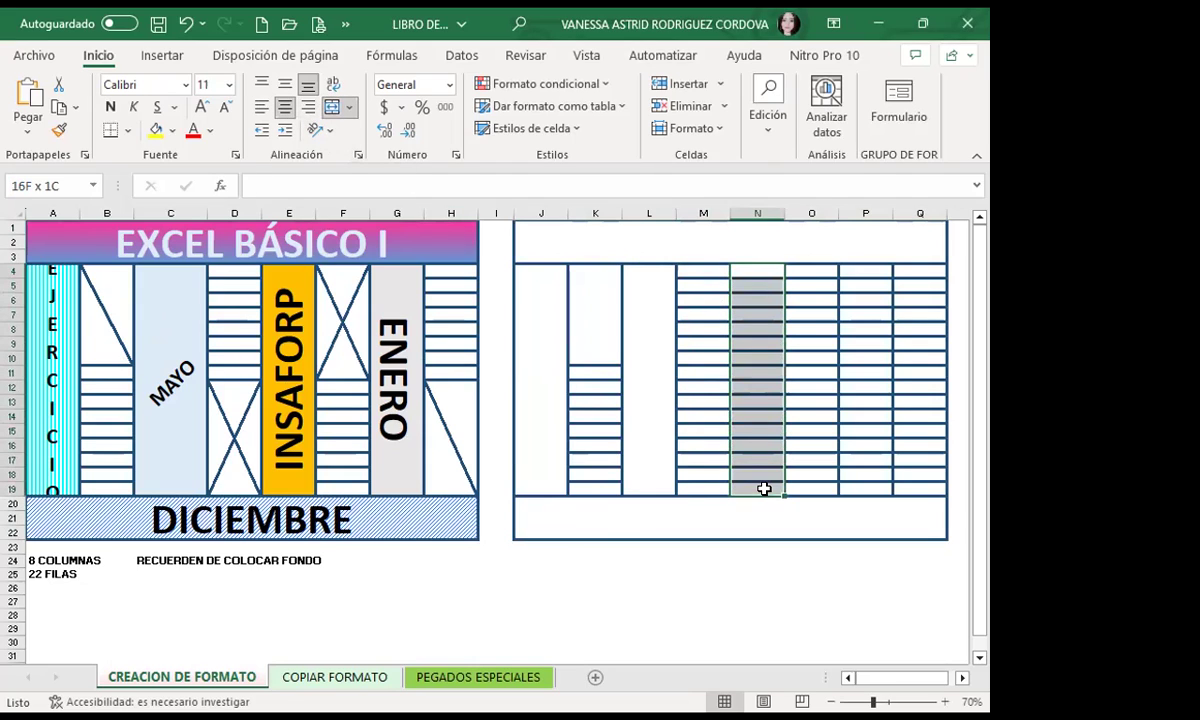
pyautogui.click(331, 106)
pyautogui.moveTo(868, 273); pyautogui.dragTo(867, 488)
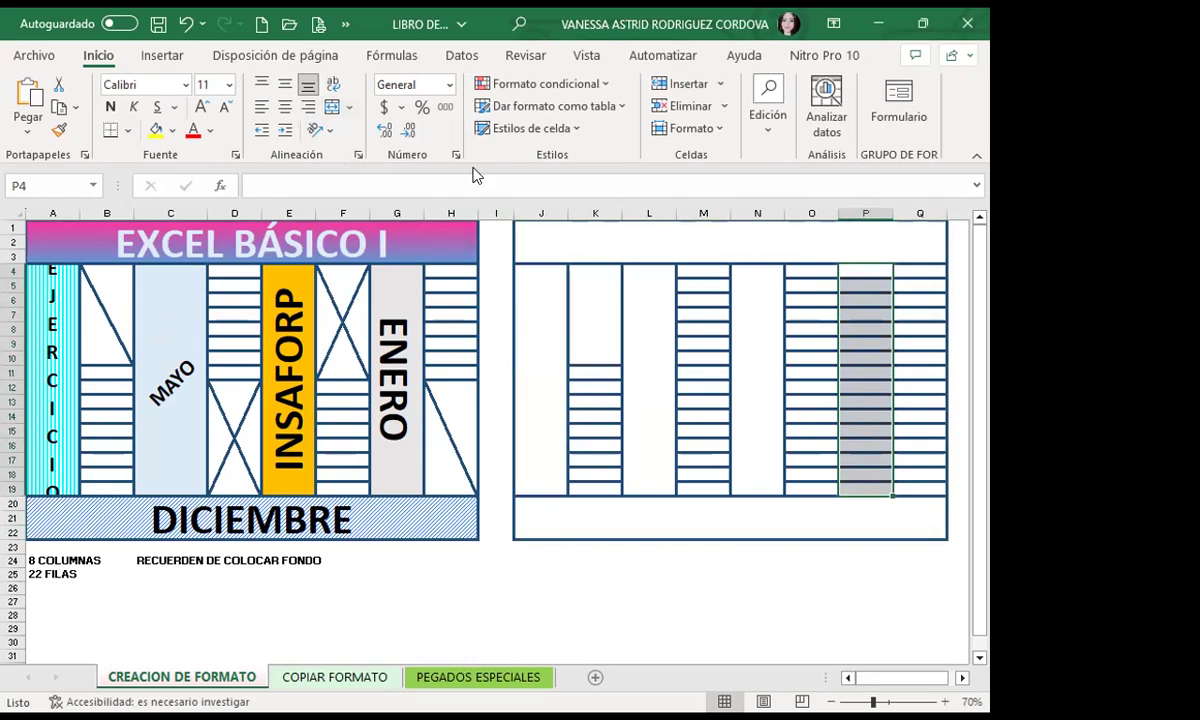
pyautogui.click(326, 108)
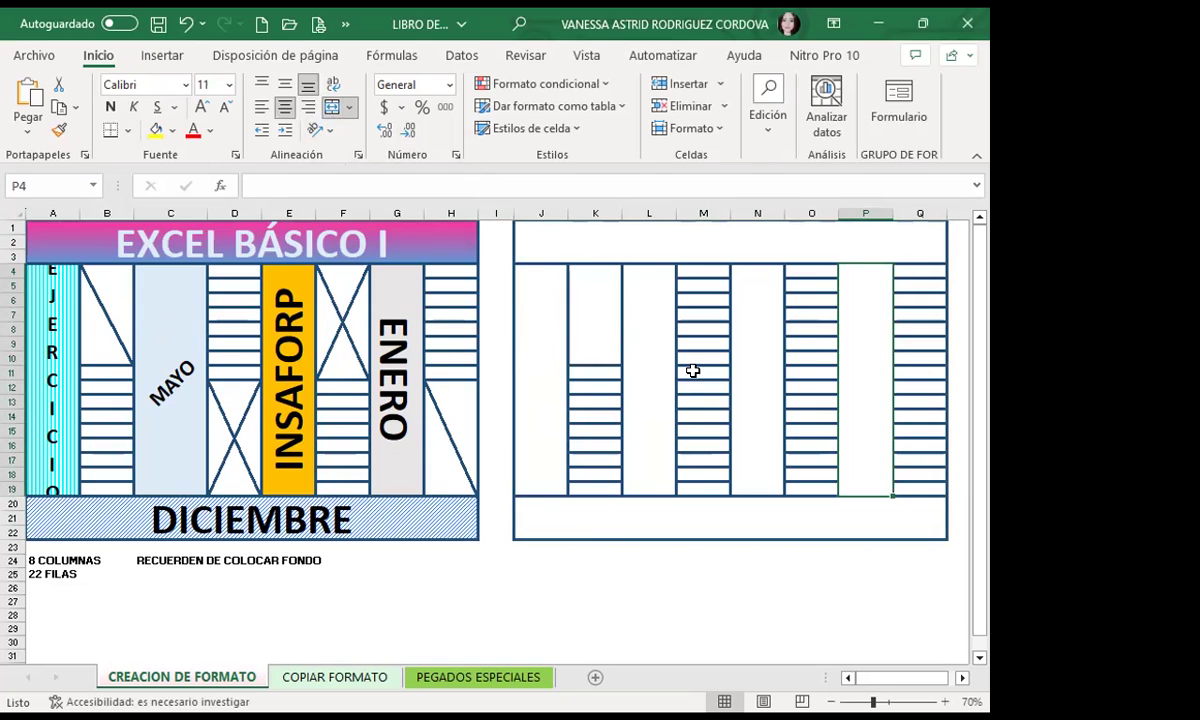
# Merge M13:M19, O4:O11 and Q13:Q19 into single merged cells with Combinar y centrar.
pyautogui.moveTo(694, 378); pyautogui.dragTo(695, 396)
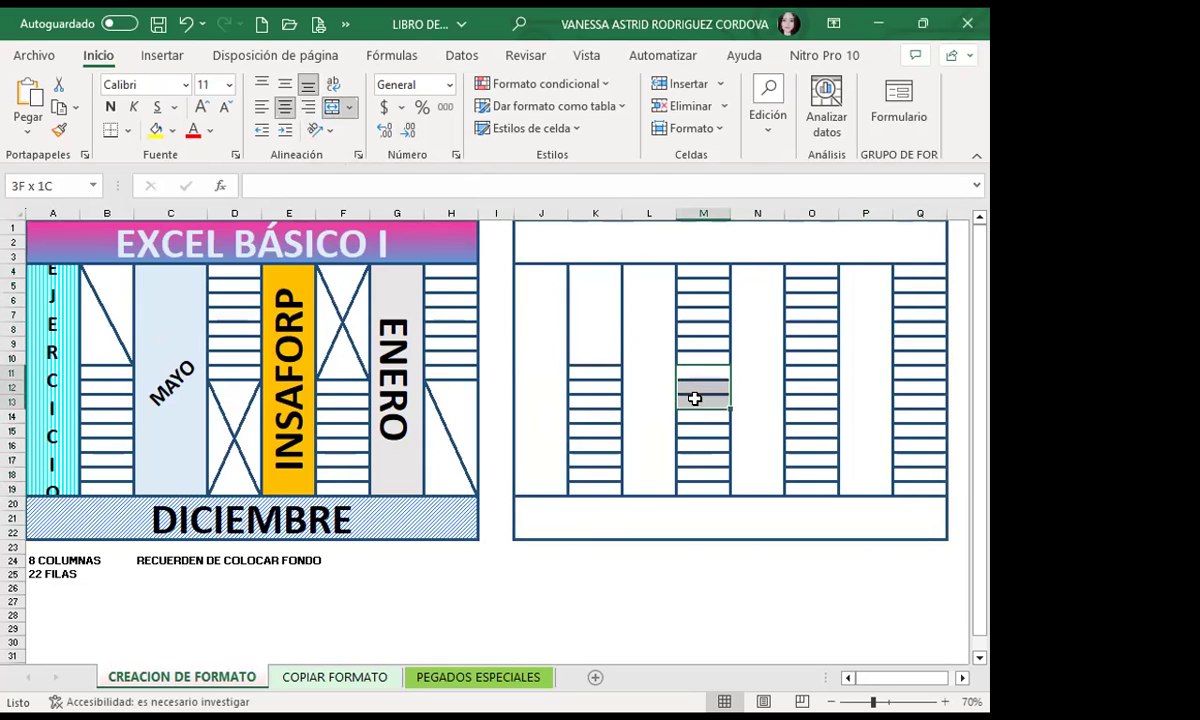
pyautogui.moveTo(696, 397); pyautogui.dragTo(706, 485)
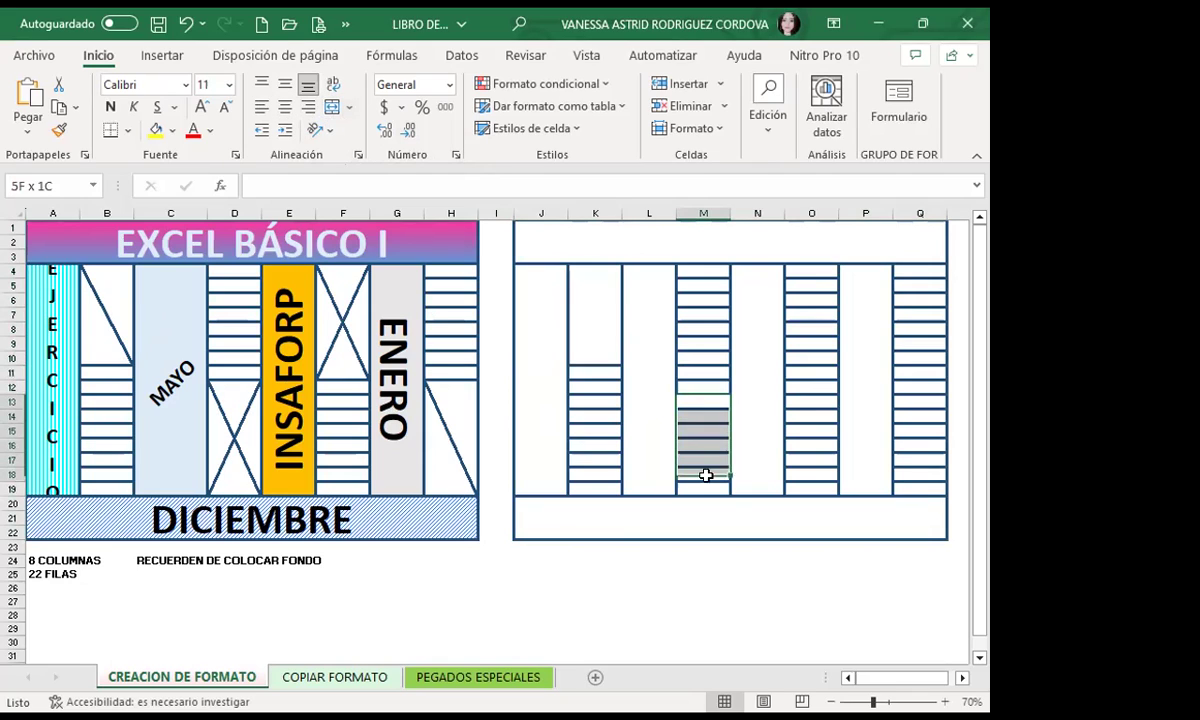
pyautogui.click(331, 106)
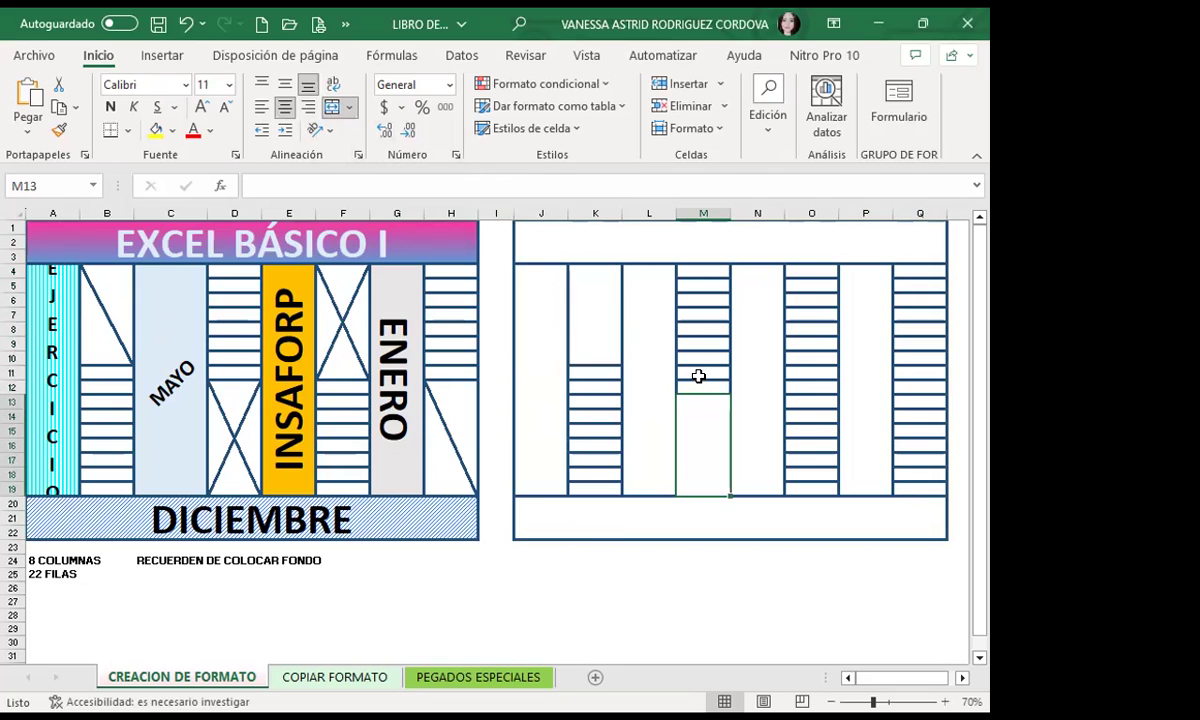
pyautogui.moveTo(804, 270); pyautogui.dragTo(800, 372)
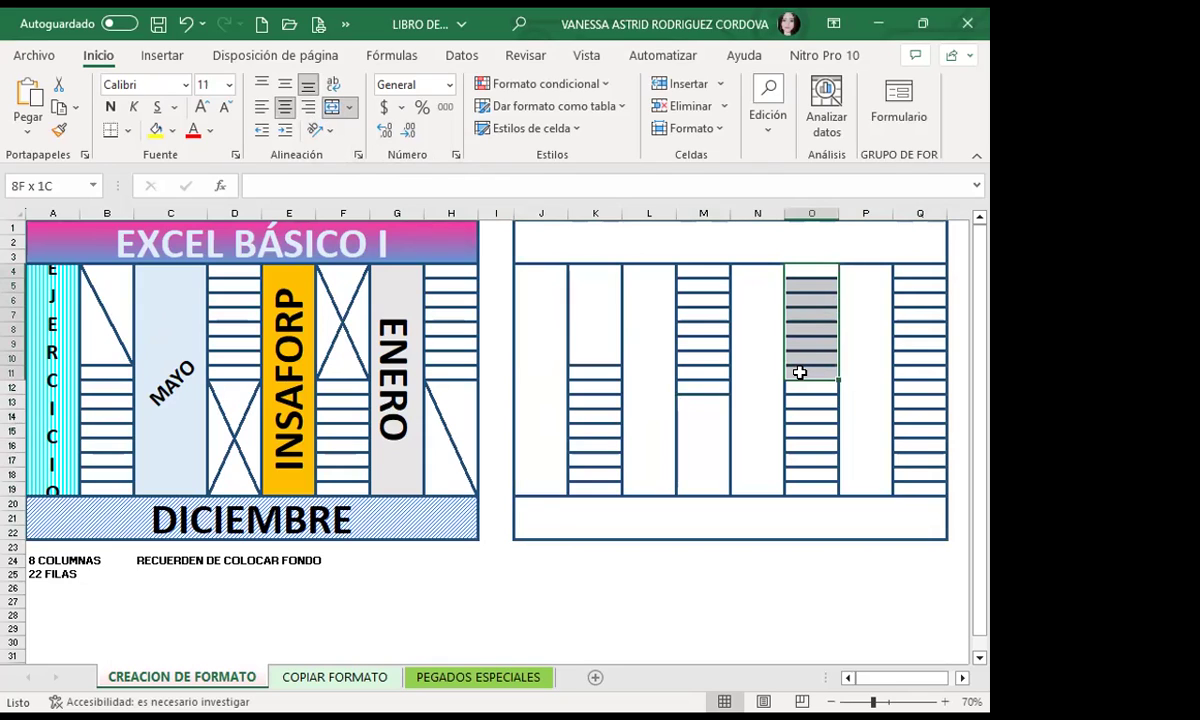
pyautogui.click(332, 107)
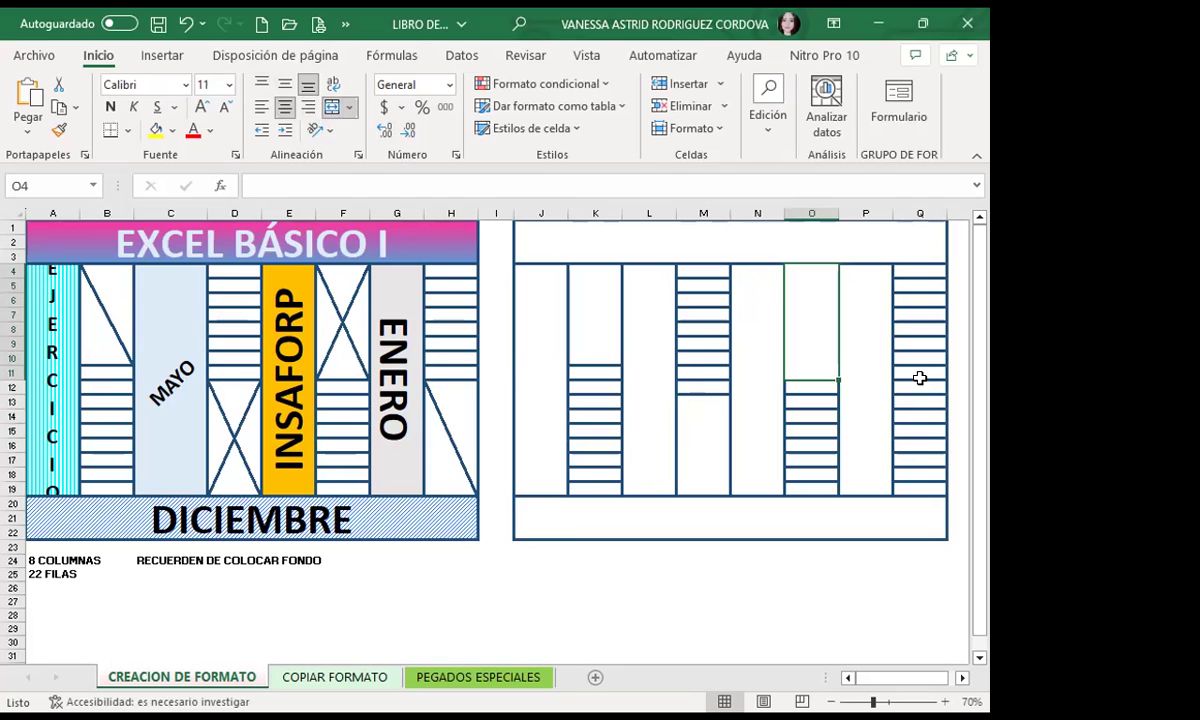
pyautogui.moveTo(914, 387); pyautogui.dragTo(910, 455)
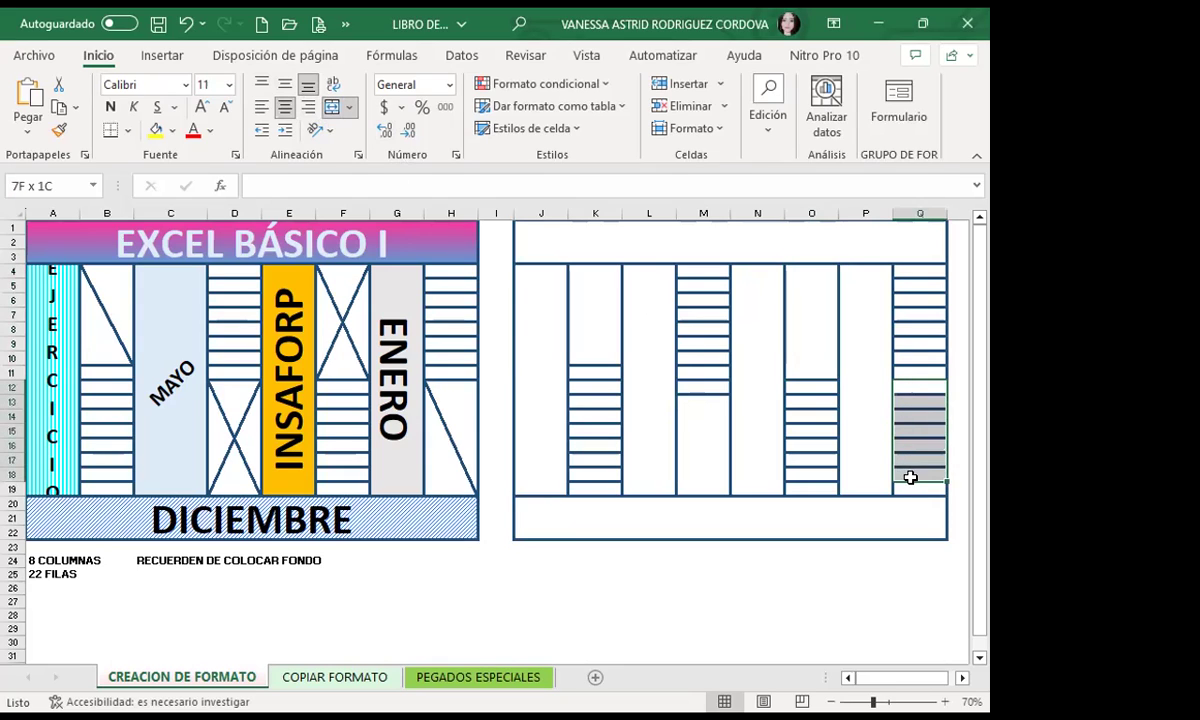
pyautogui.moveTo(910, 460); pyautogui.dragTo(908, 482)
pyautogui.moveTo(914, 402); pyautogui.dragTo(916, 487)
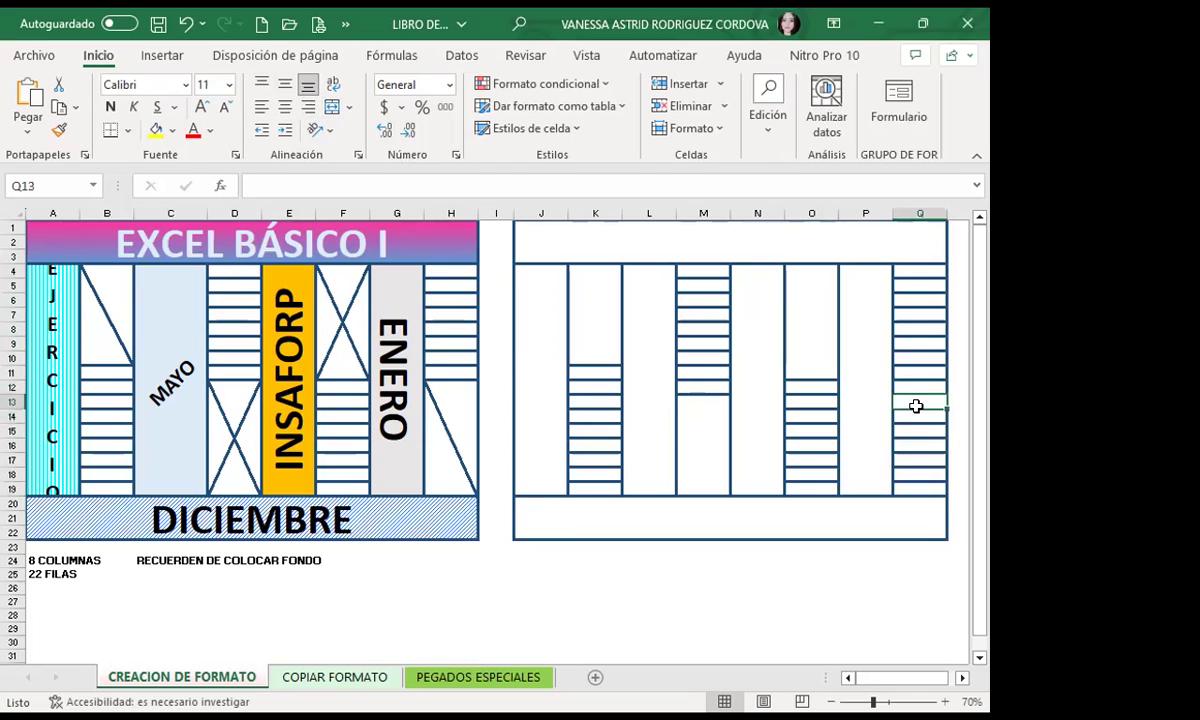
pyautogui.click(328, 108)
pyautogui.click(636, 470)
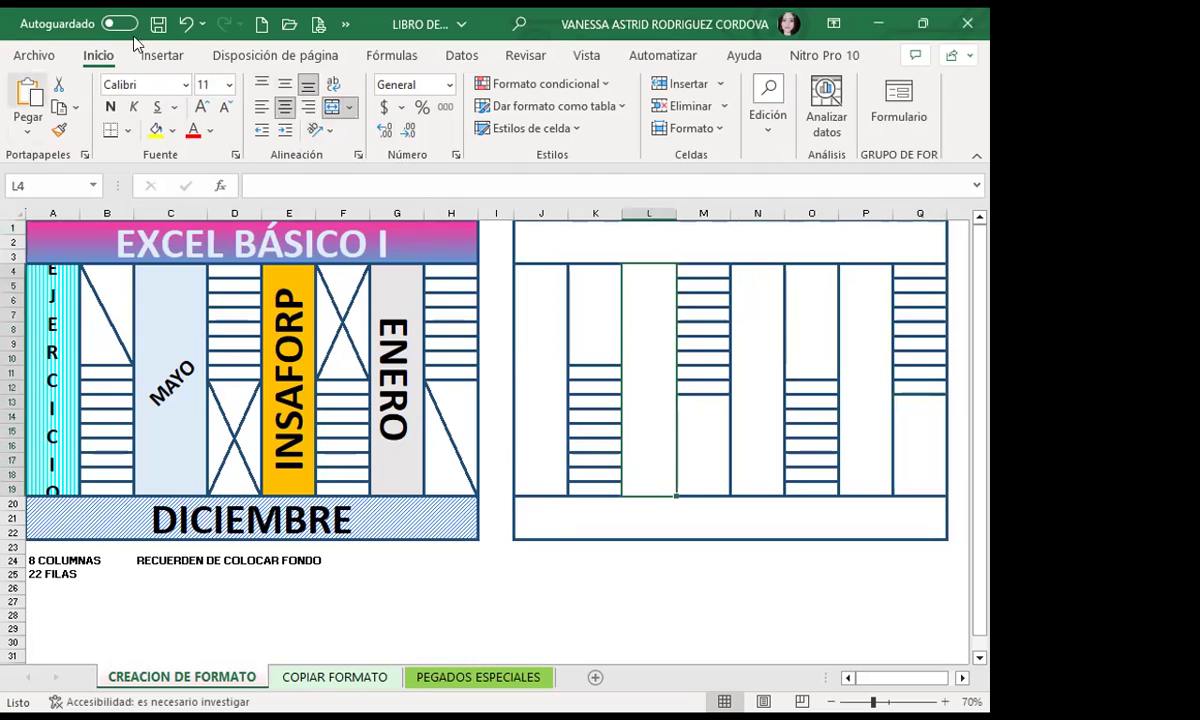
pyautogui.click(542, 359)
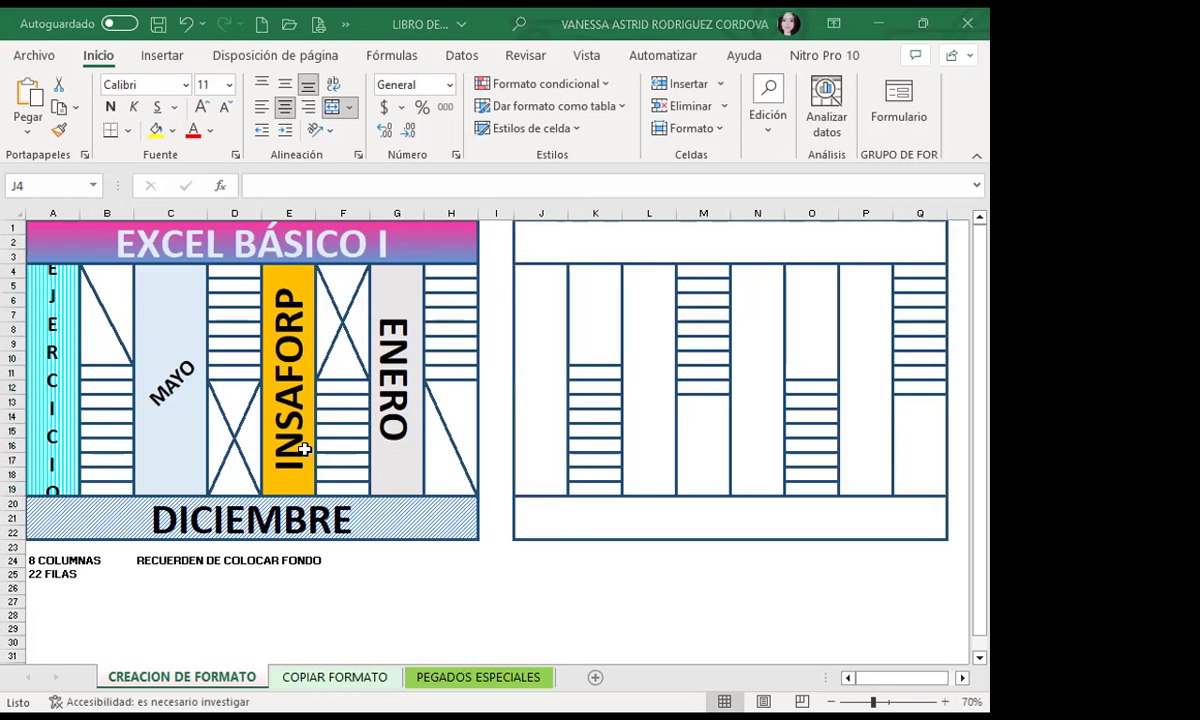
pyautogui.scroll(-1, 410, 520)
pyautogui.scroll(-1, 480, 530)
pyautogui.click(563, 543)
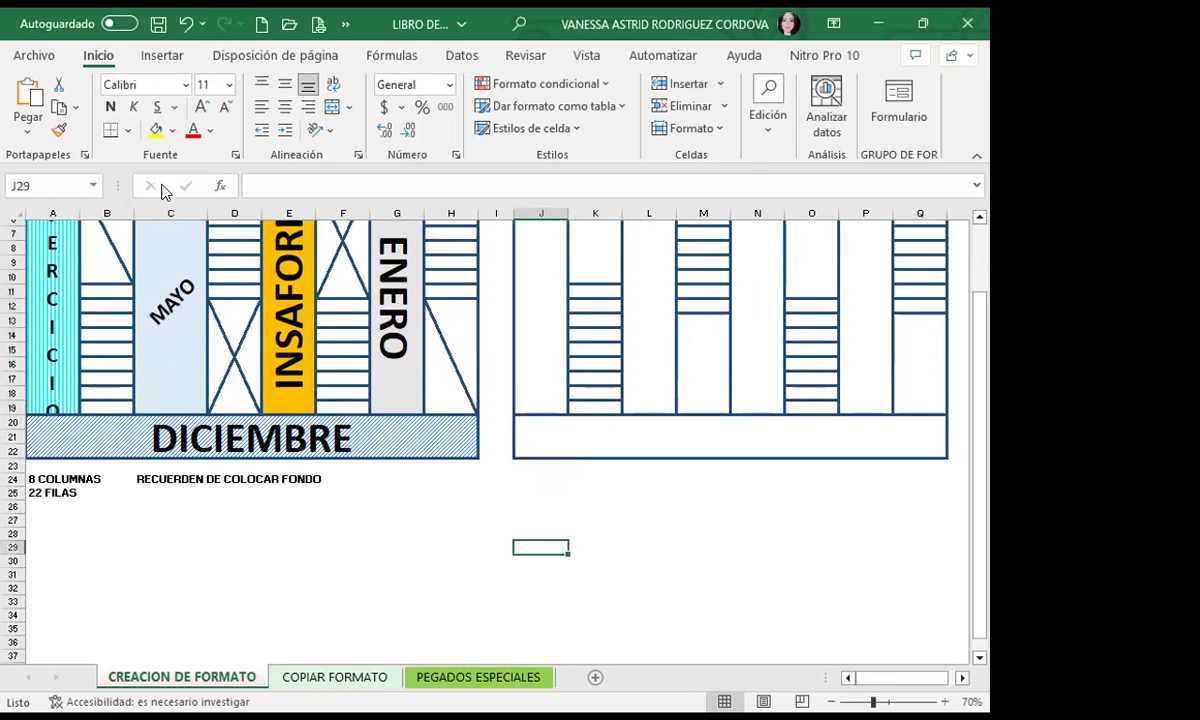
pyautogui.click(28, 100)
pyautogui.moveTo(657, 594); pyautogui.dragTo(215, 296)
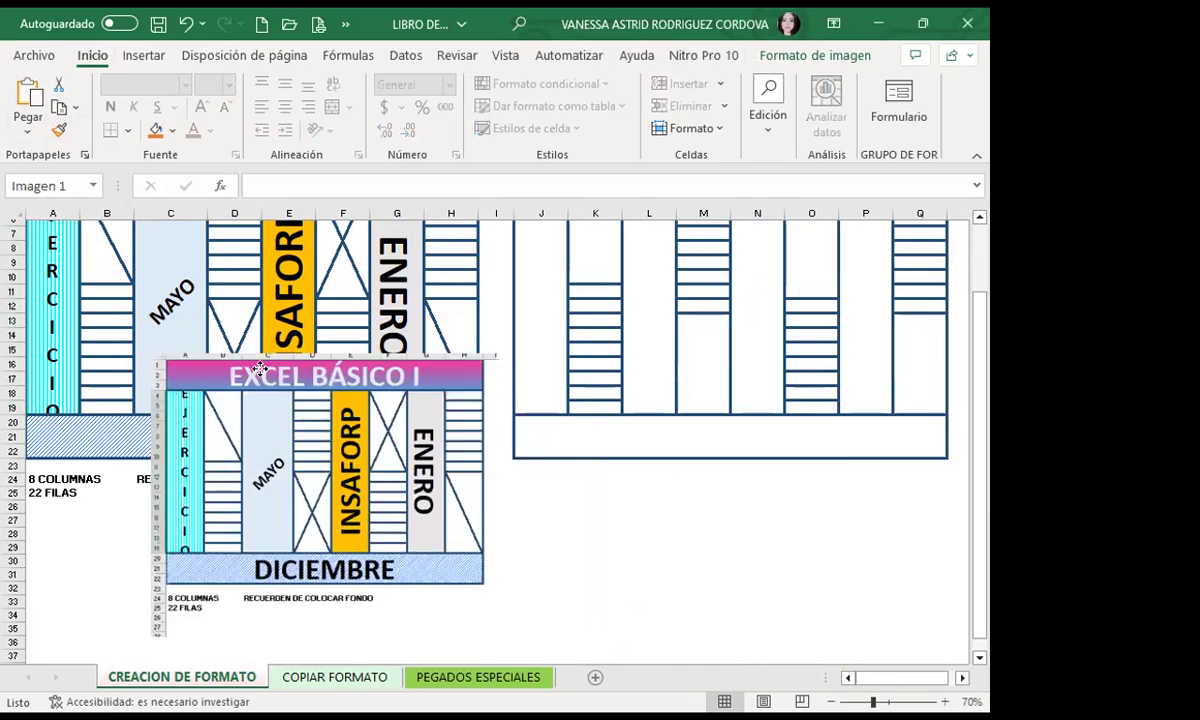
pyautogui.moveTo(418, 526); pyautogui.dragTo(389, 526)
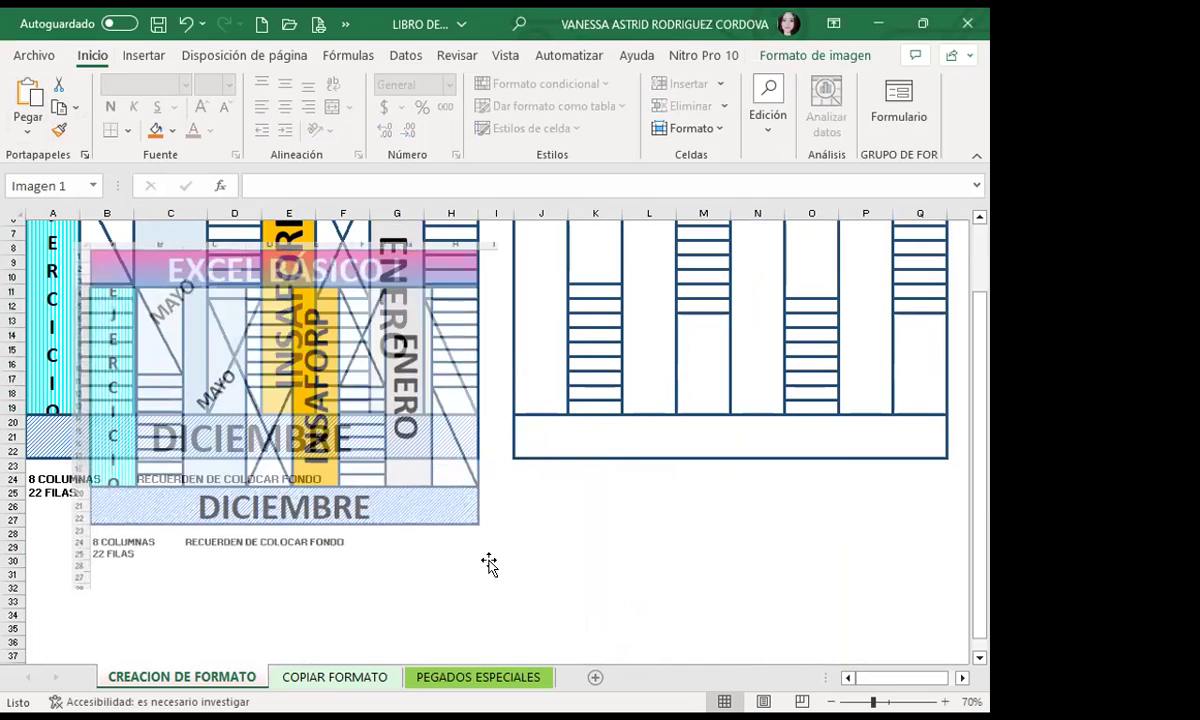
pyautogui.moveTo(335, 447); pyautogui.dragTo(326, 484)
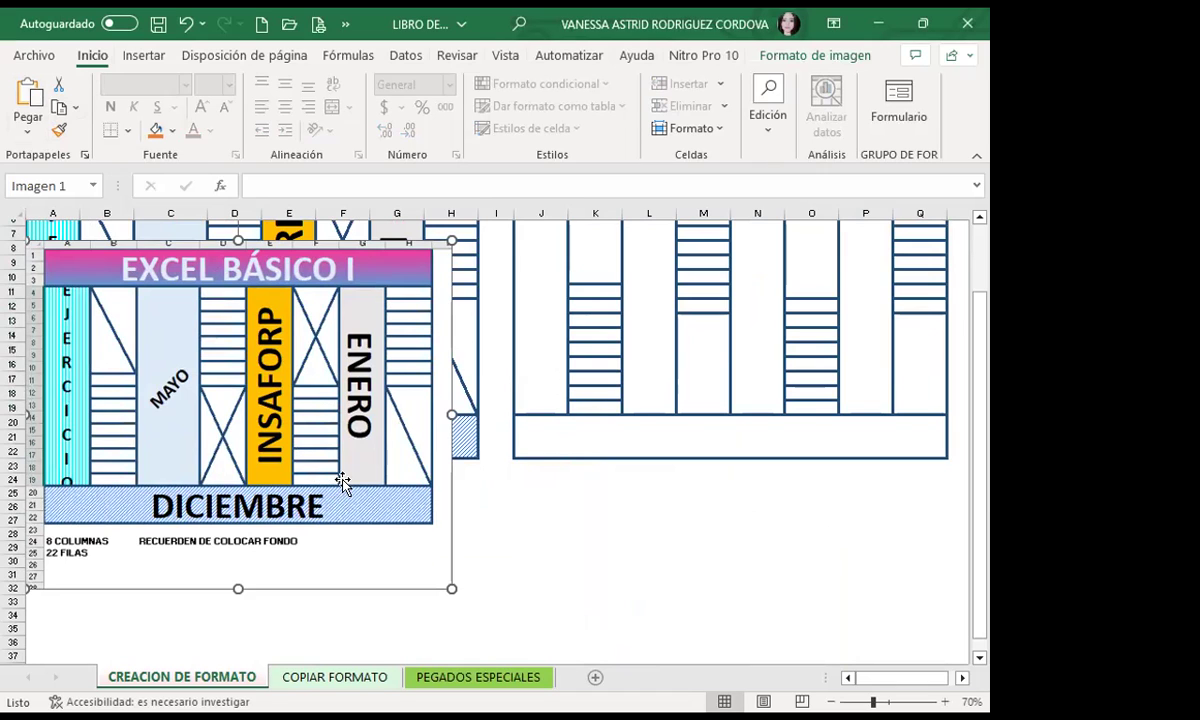
pyautogui.press('Delete')
pyautogui.click(541, 547)
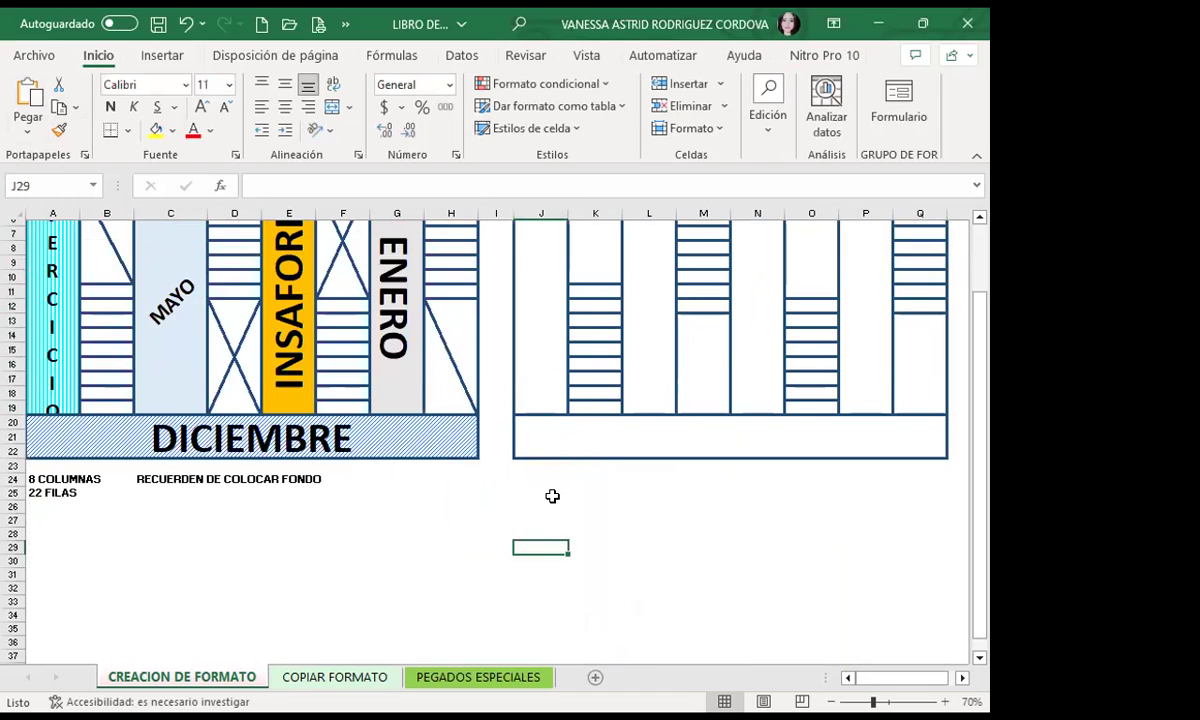
pyautogui.scroll(2, 552, 495)
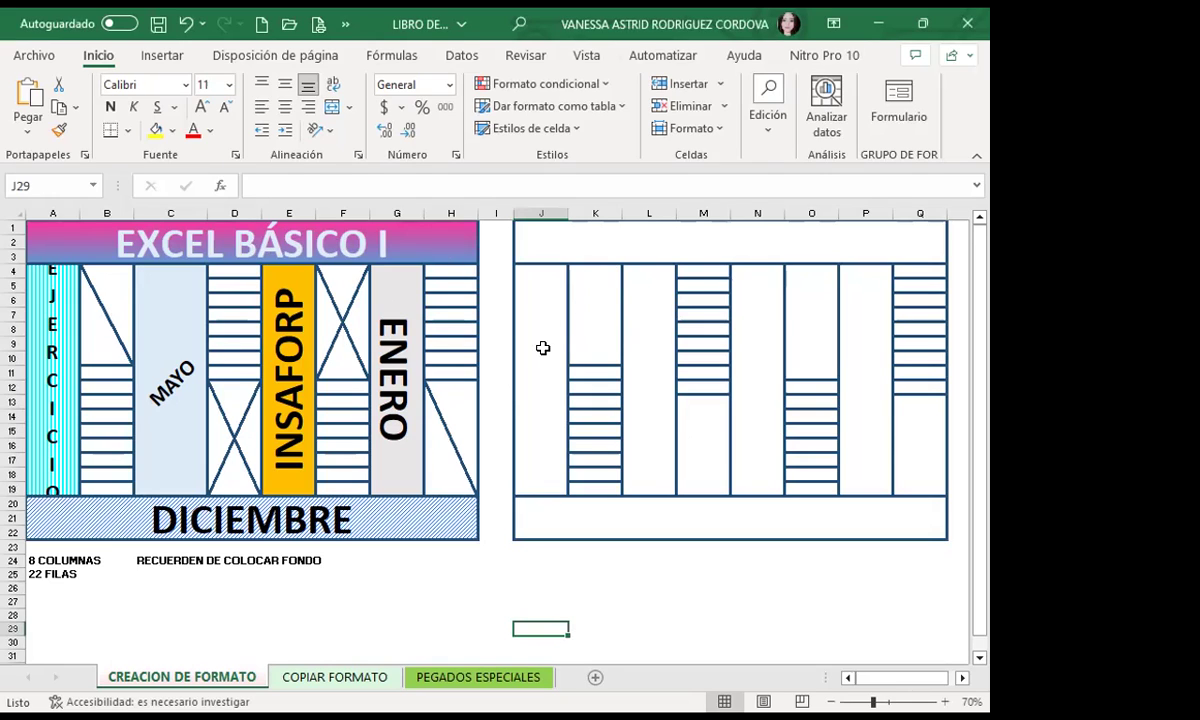
# Type the title EXCEL BÁSICO, EJERCICIOS in J4, and JU in column L.
pyautogui.click(590, 239)
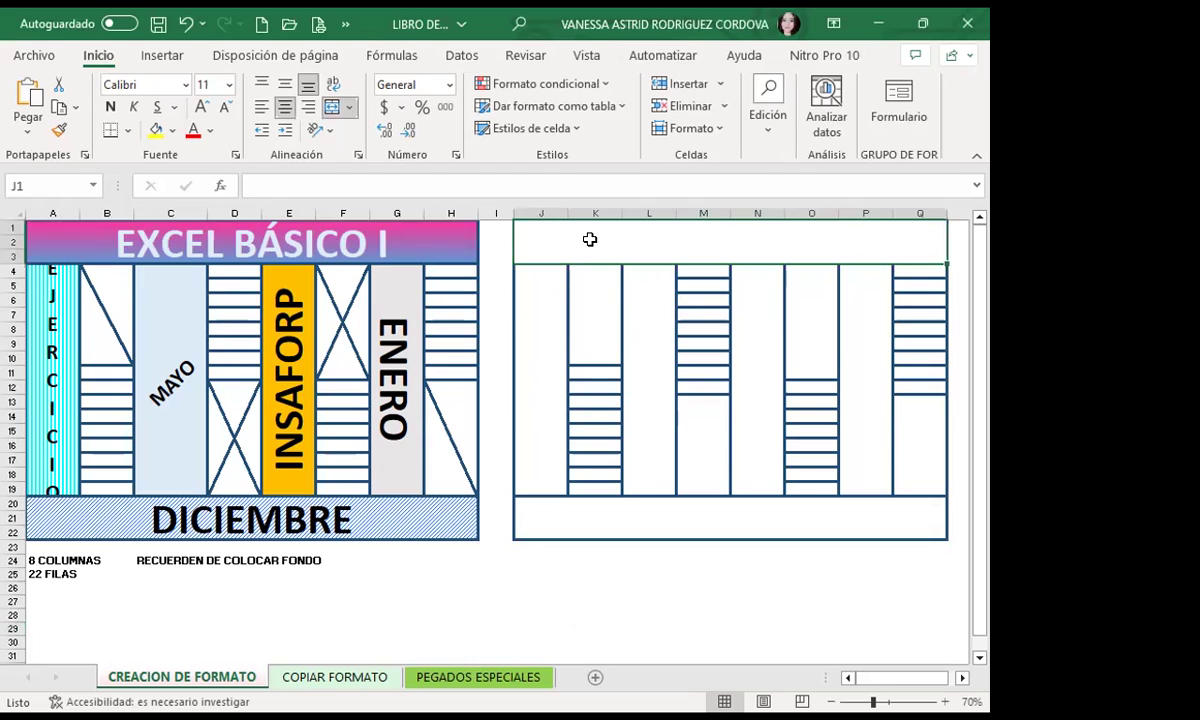
pyautogui.write('EXCEL BÁSICO')
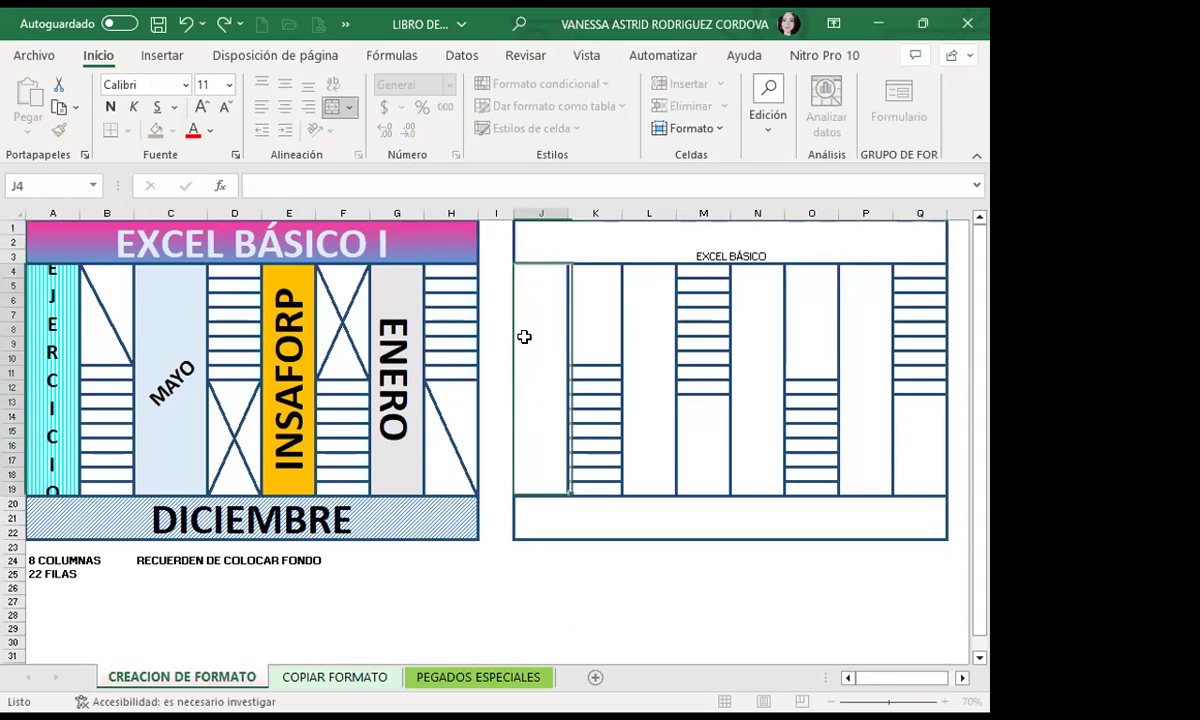
pyautogui.click(546, 329)
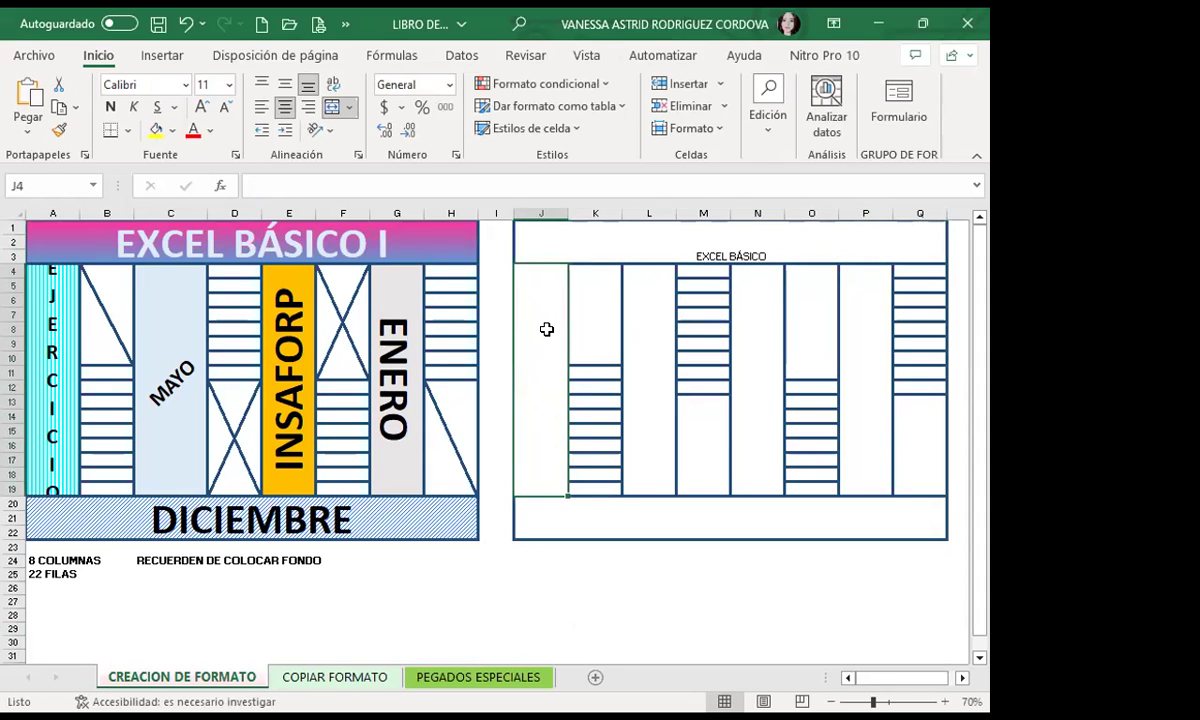
pyautogui.write('EJERCICIO')
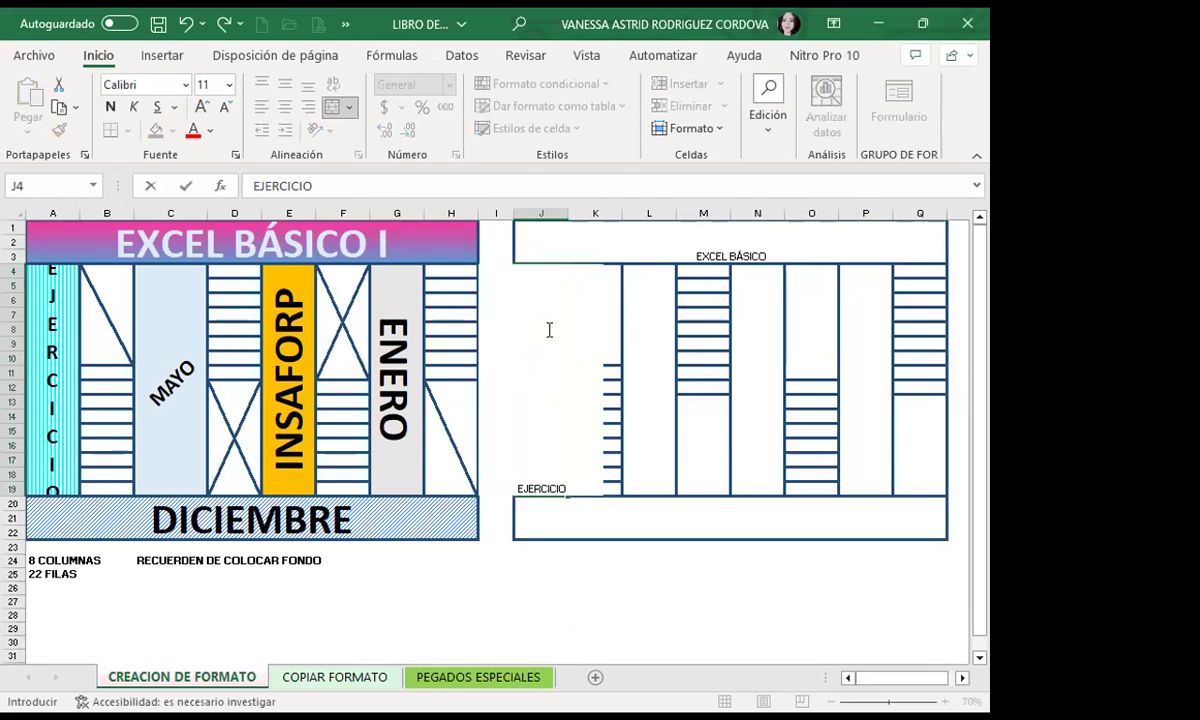
pyautogui.write('S')
pyautogui.click(659, 341)
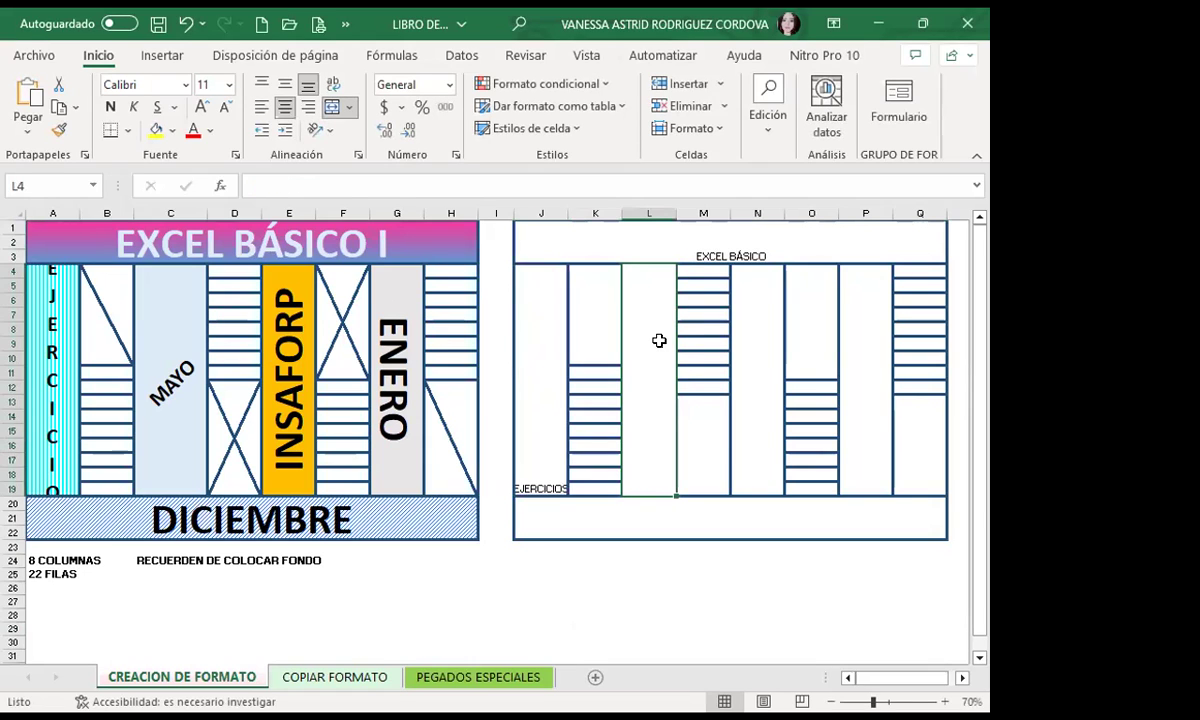
pyautogui.write('JUNIO')
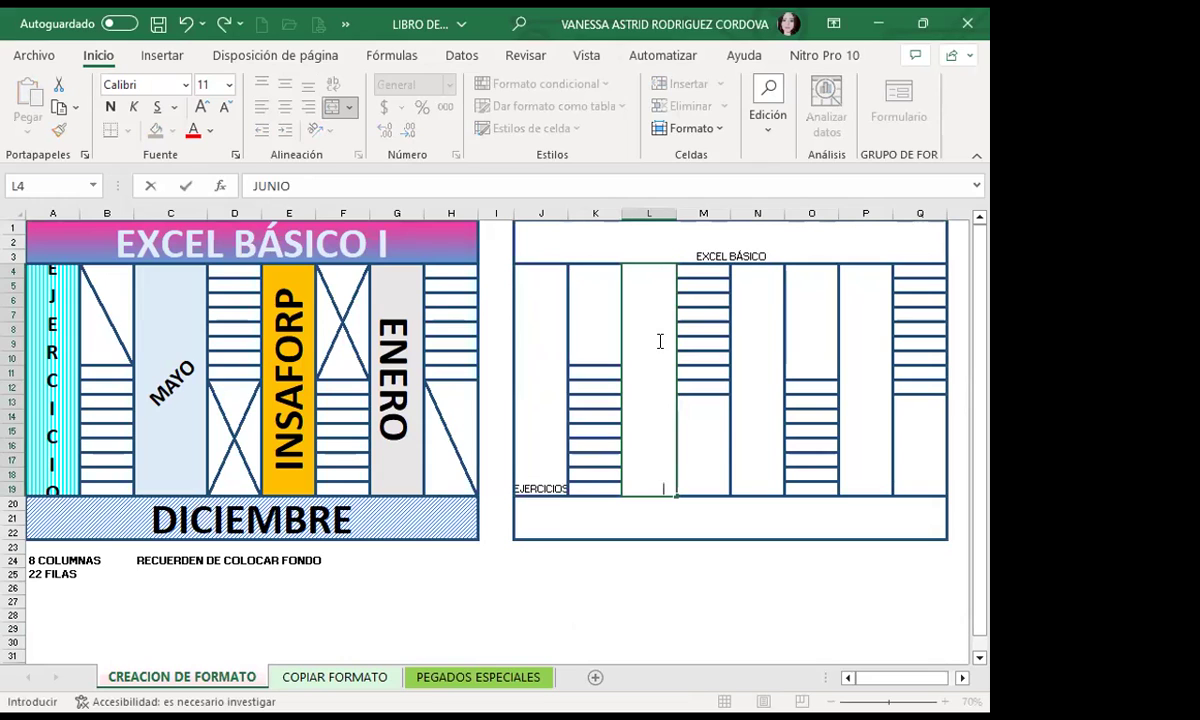
pyautogui.click(763, 336)
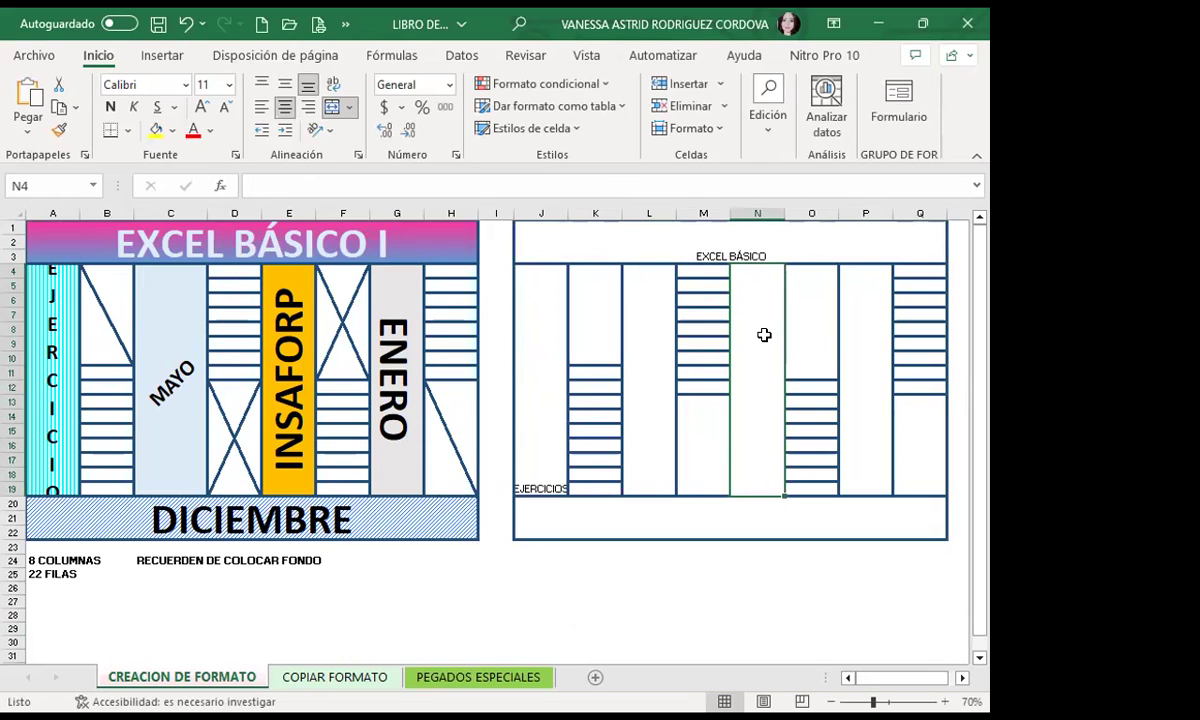
# Enter the labels INSAFORP, MARZO and DICIEMBRE in their grid blocks.
pyautogui.write('INSAFORP')
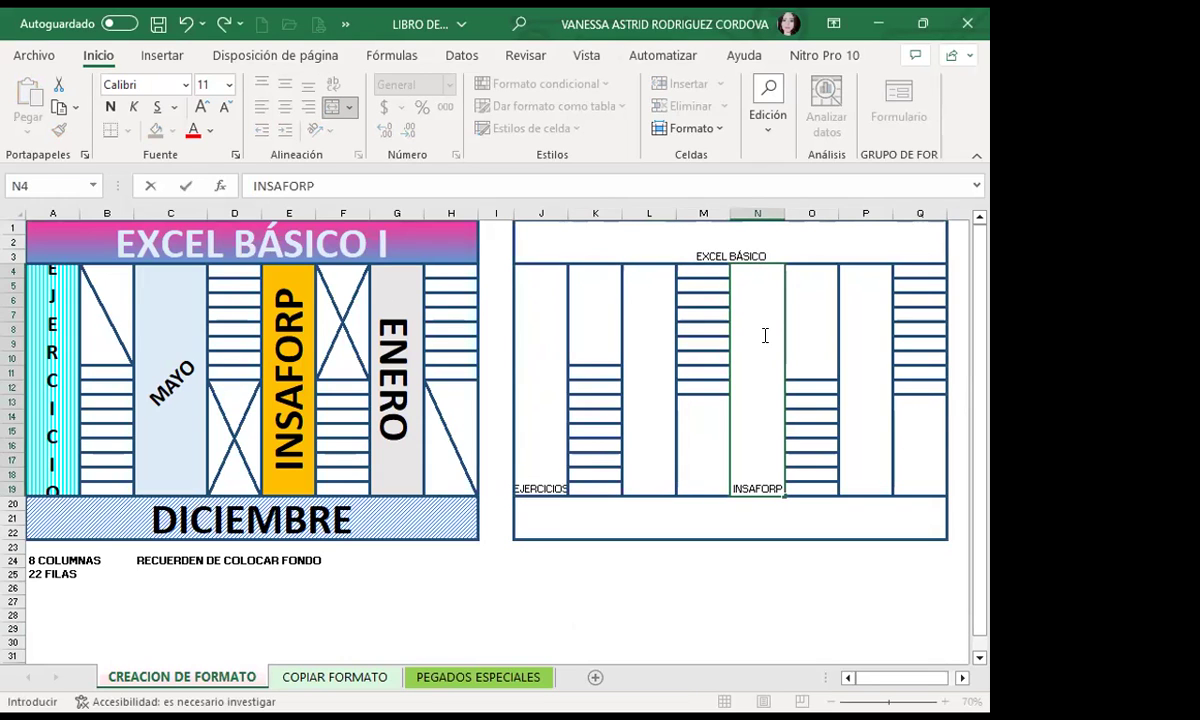
pyautogui.click(857, 386)
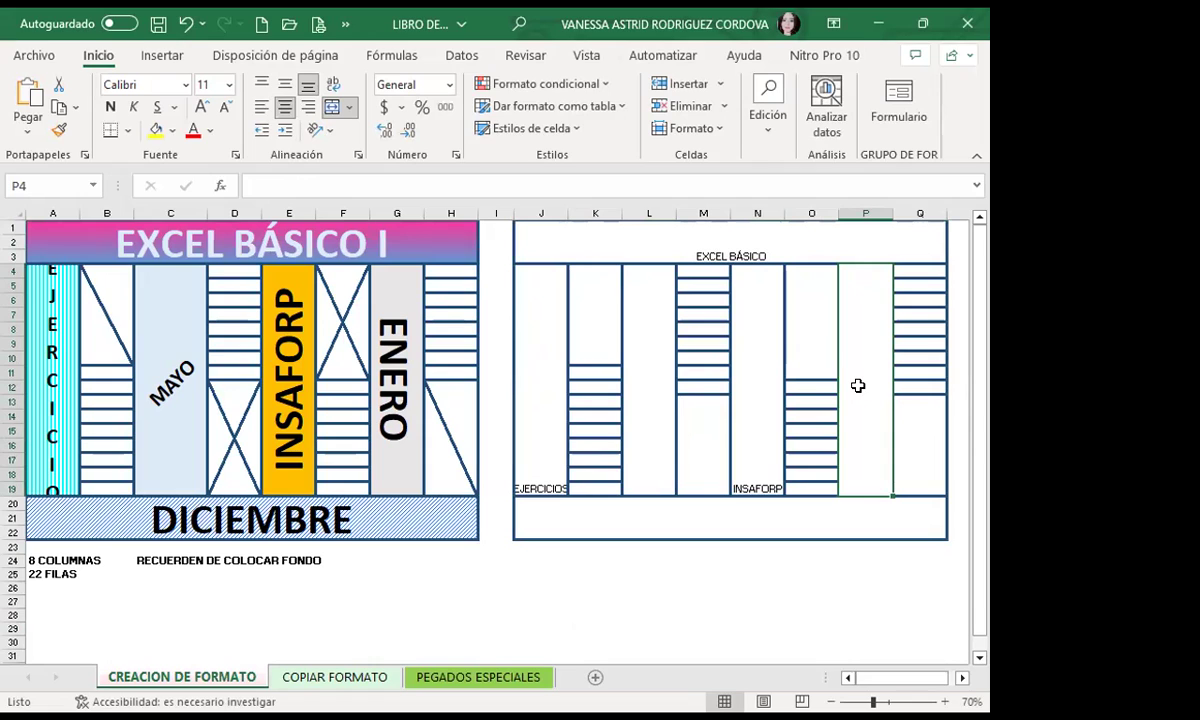
pyautogui.write('MARZO')
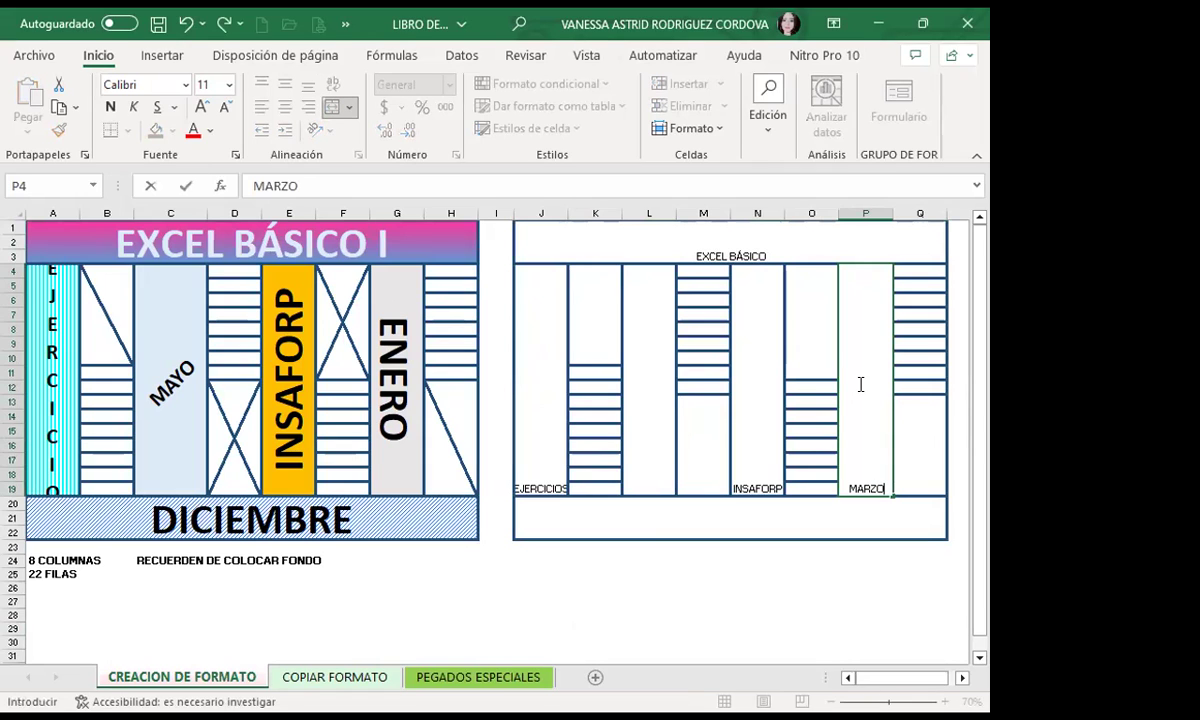
pyautogui.press('Return')
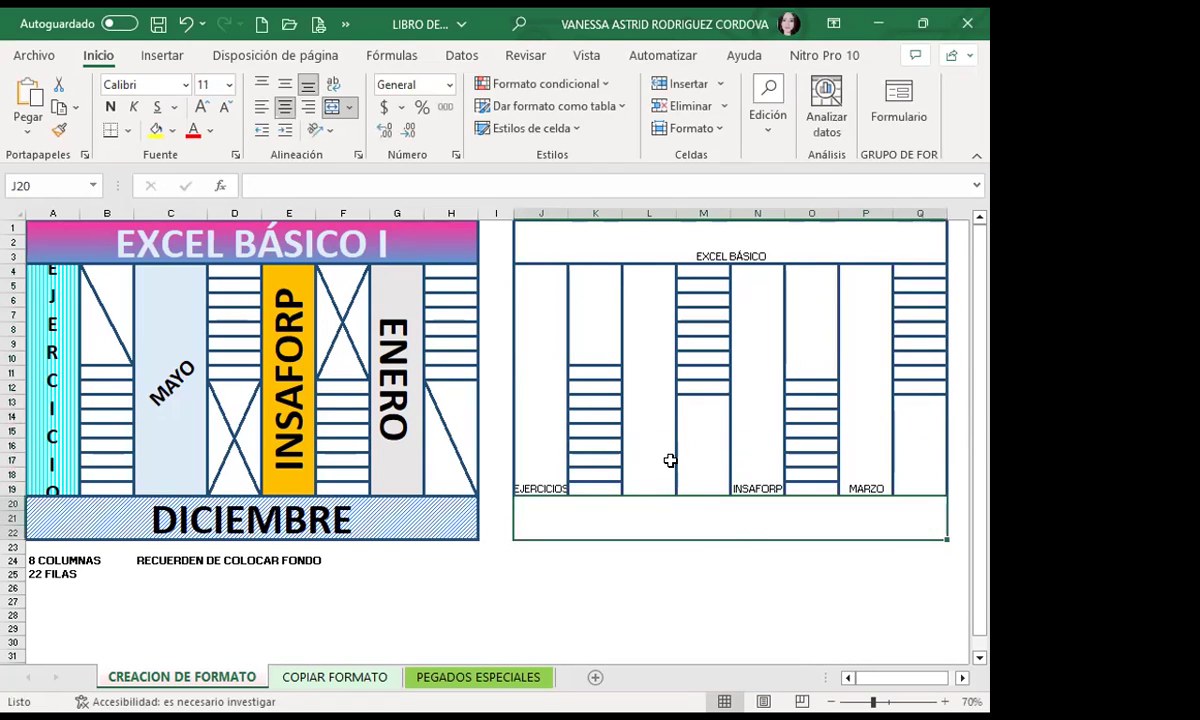
pyautogui.write('DICIEMBRE')
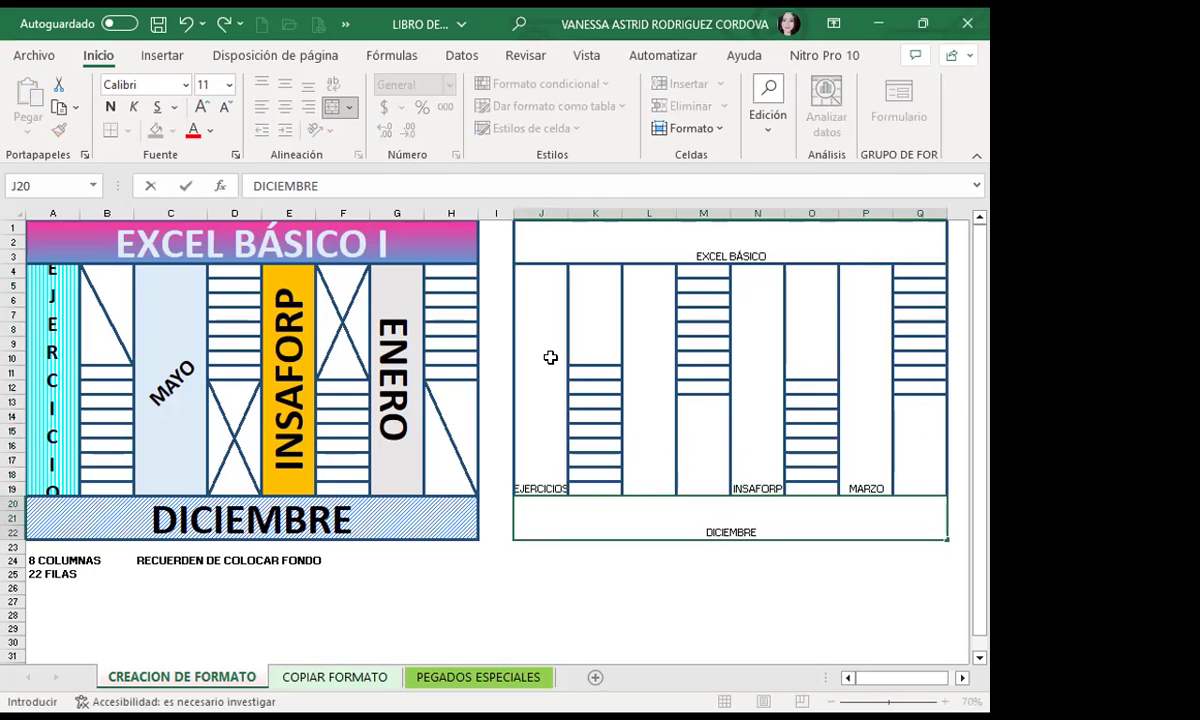
pyautogui.click(550, 357)
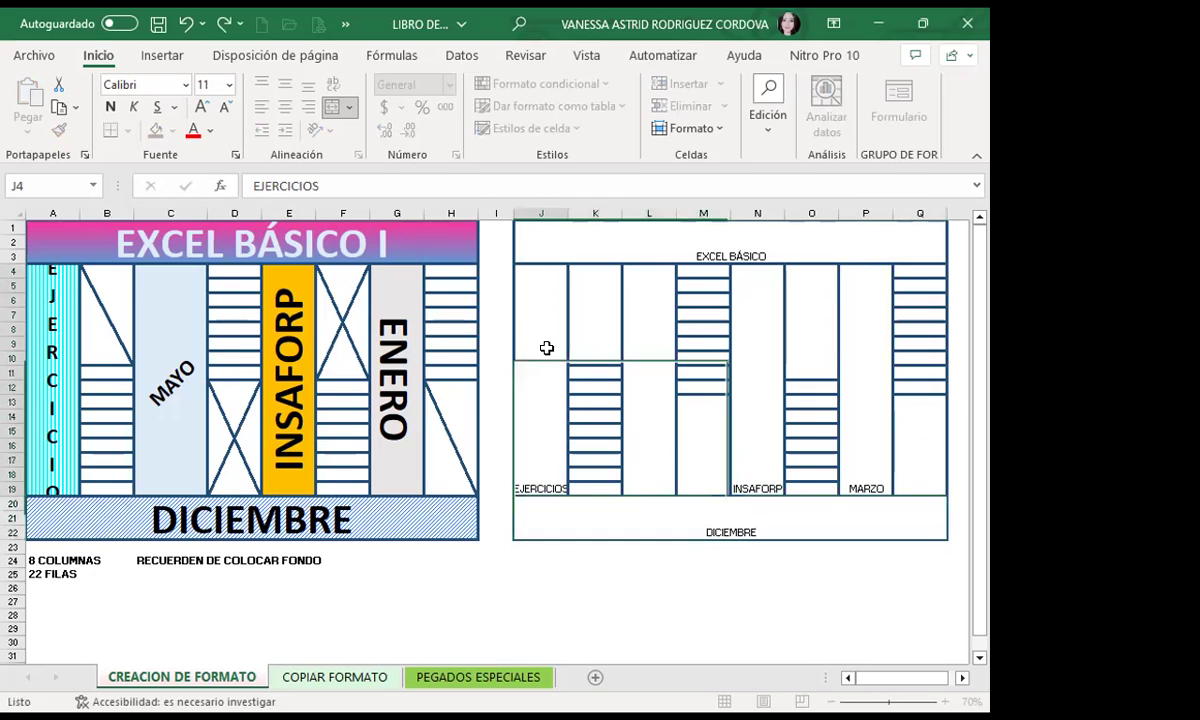
# Type JUNIO into the merged L4 block and commit it.
pyautogui.click(646, 404)
pyautogui.write('JUNIO')
pyautogui.hotkey('ctrl', 'Return')
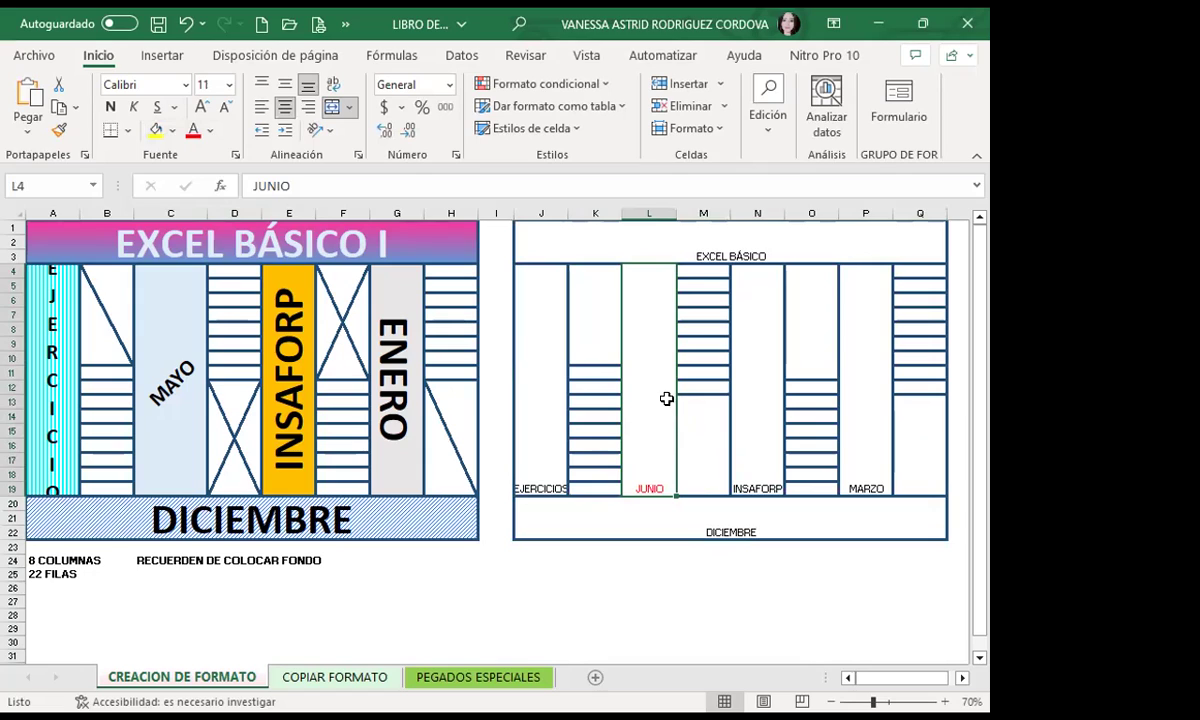
# Make all J1:Q22 labels bold, vertically centred and 14 pt.
pyautogui.moveTo(546, 254); pyautogui.dragTo(843, 513)
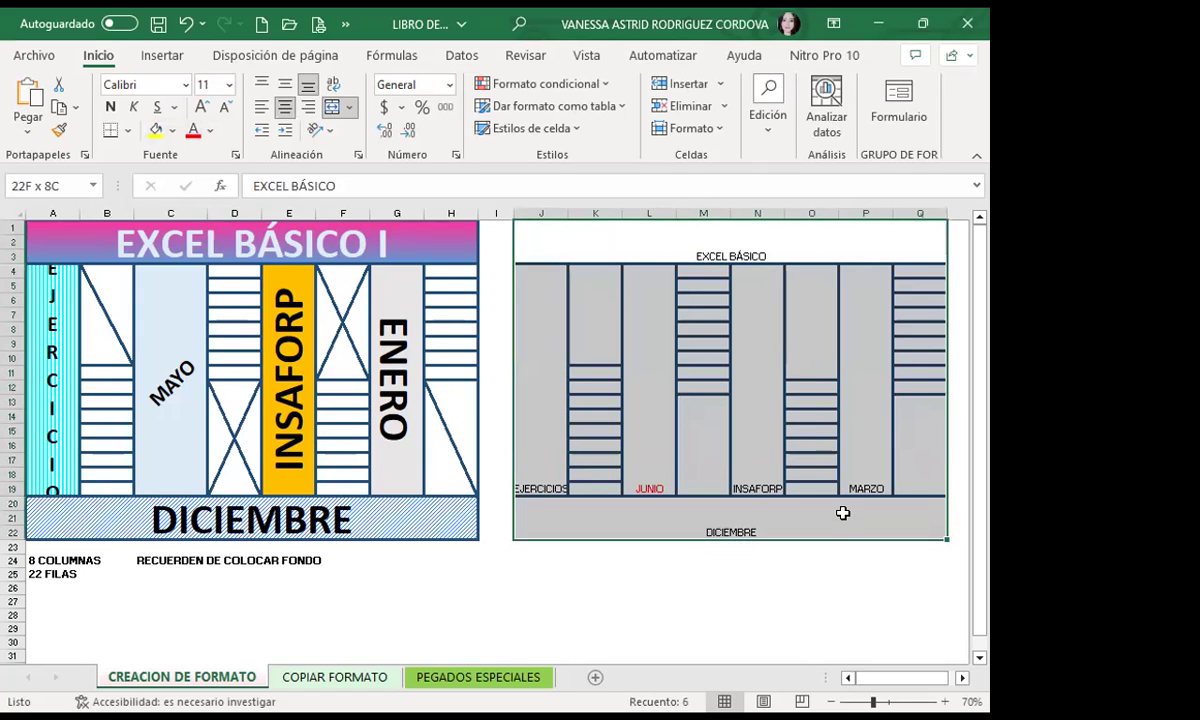
pyautogui.click(284, 86)
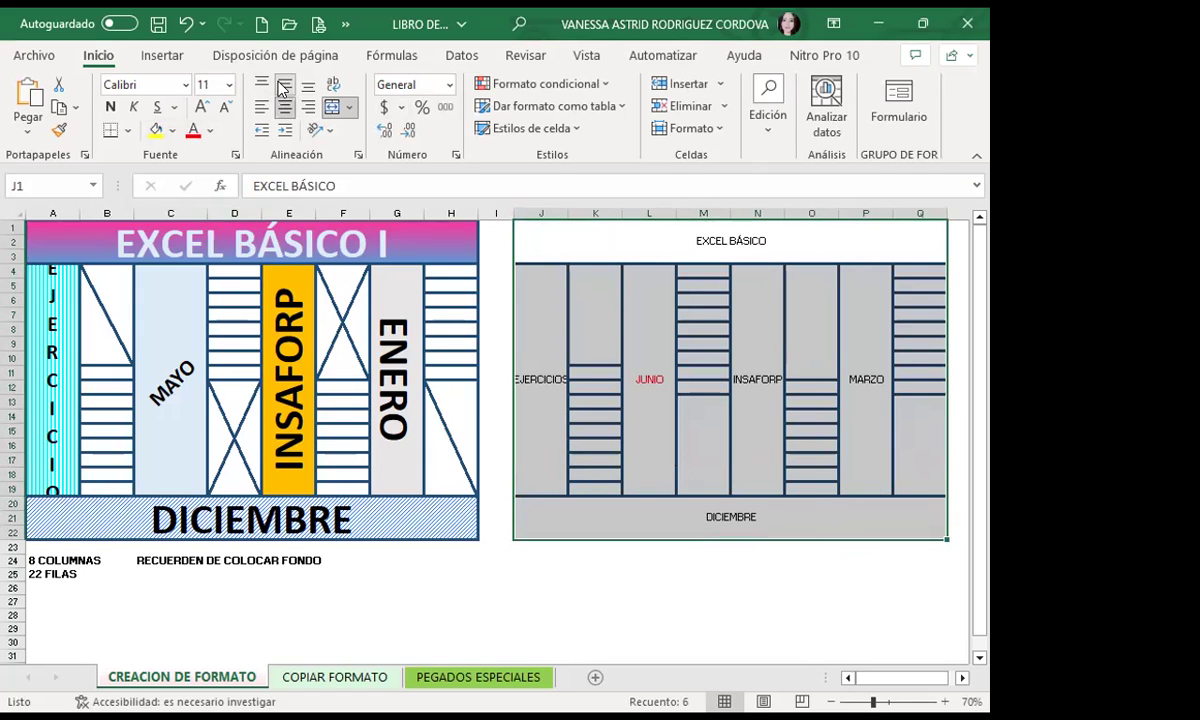
pyautogui.click(110, 106)
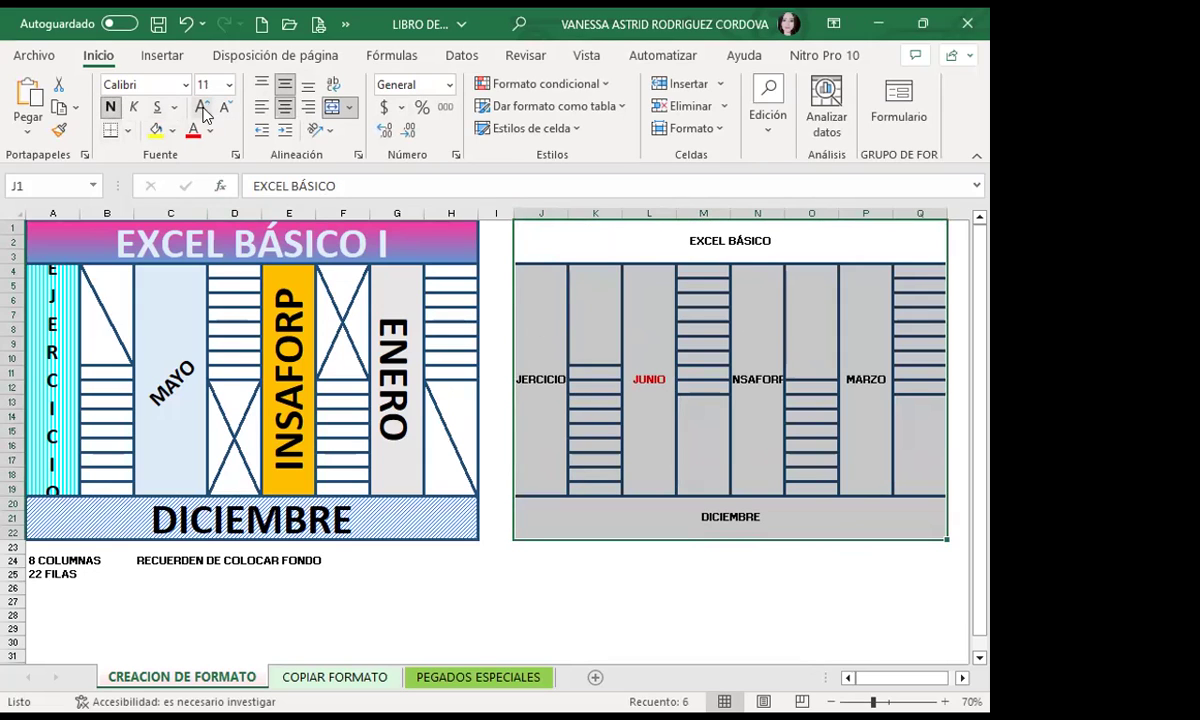
pyautogui.click(202, 108)
pyautogui.click(202, 108)
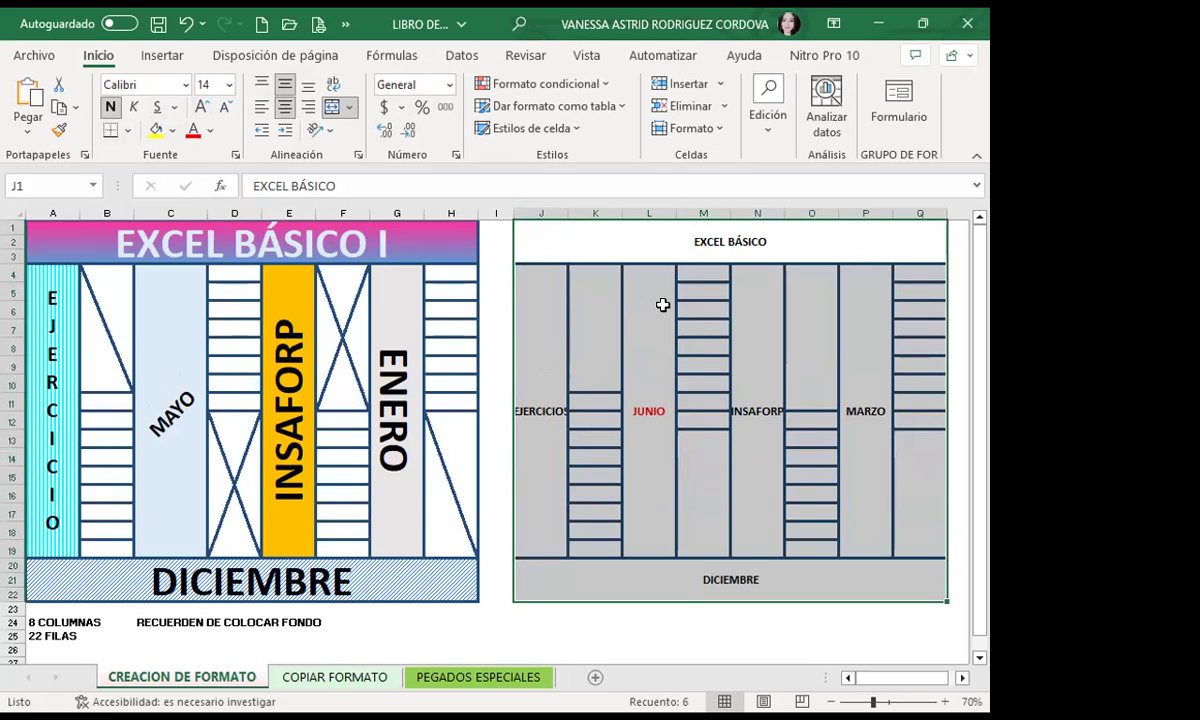
# Enlarge the EXCEL BÁSICO title text to 48 pt.
pyautogui.click(672, 241)
pyautogui.click(202, 107)
pyautogui.click(202, 107)
pyautogui.click(202, 107)
pyautogui.click(205, 107)
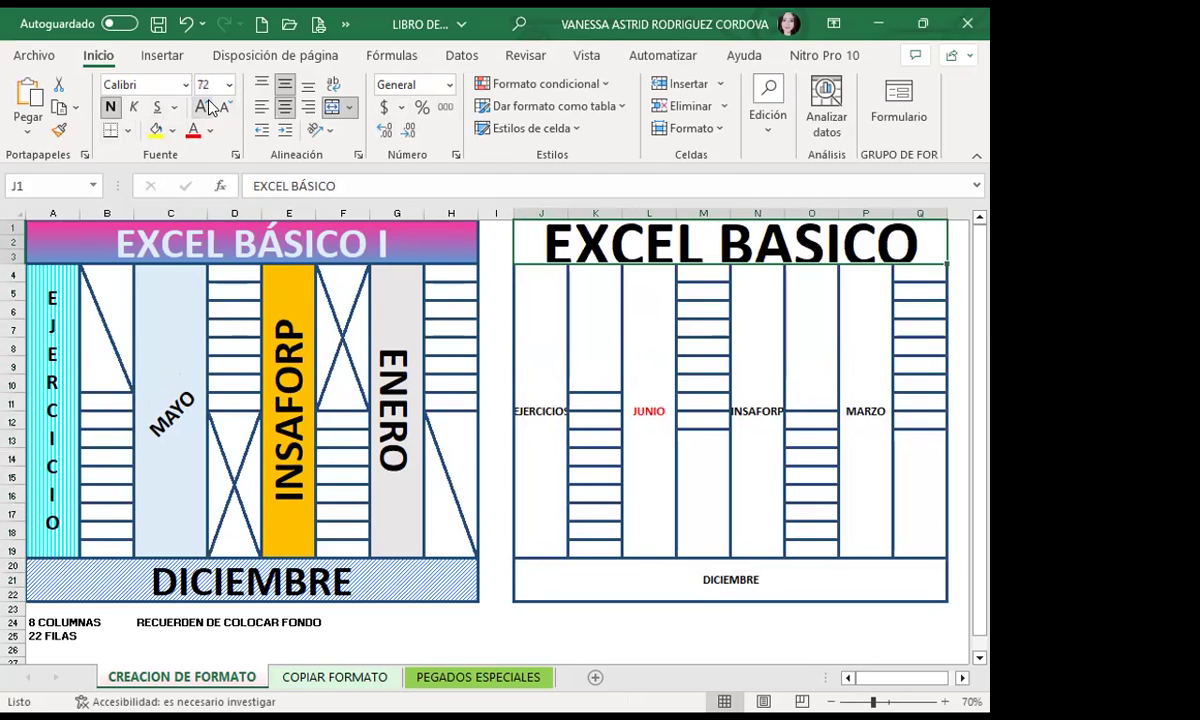
pyautogui.click(224, 107)
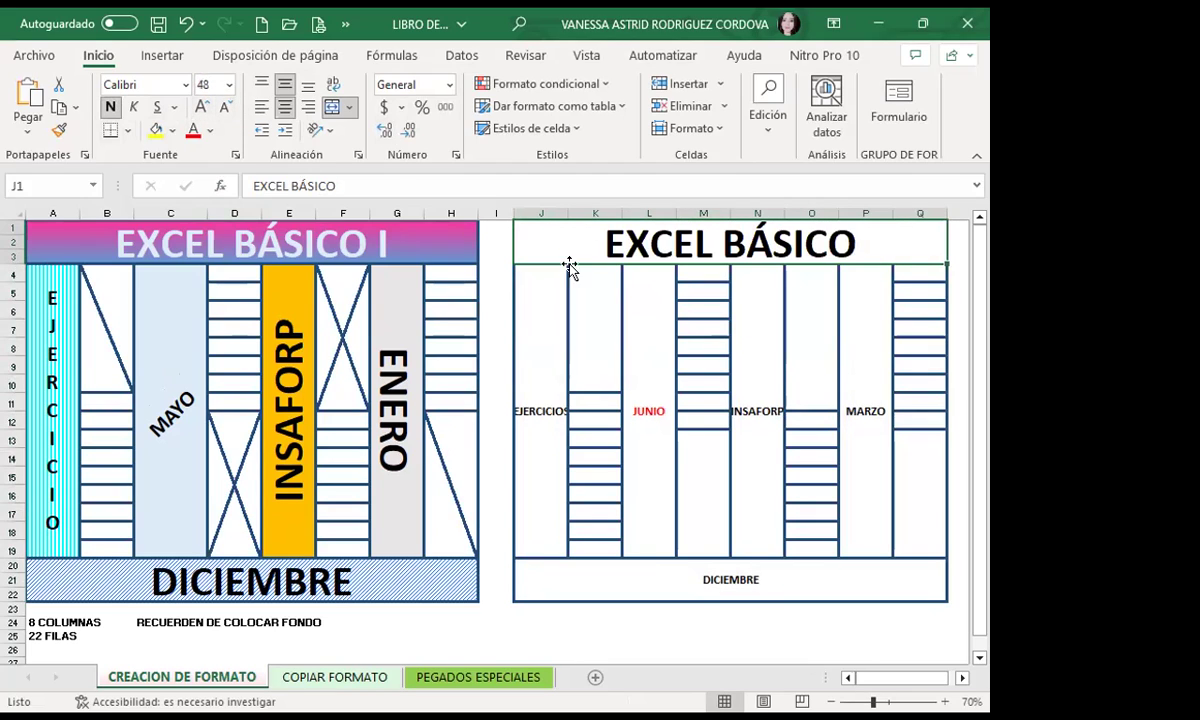
pyautogui.click(536, 353)
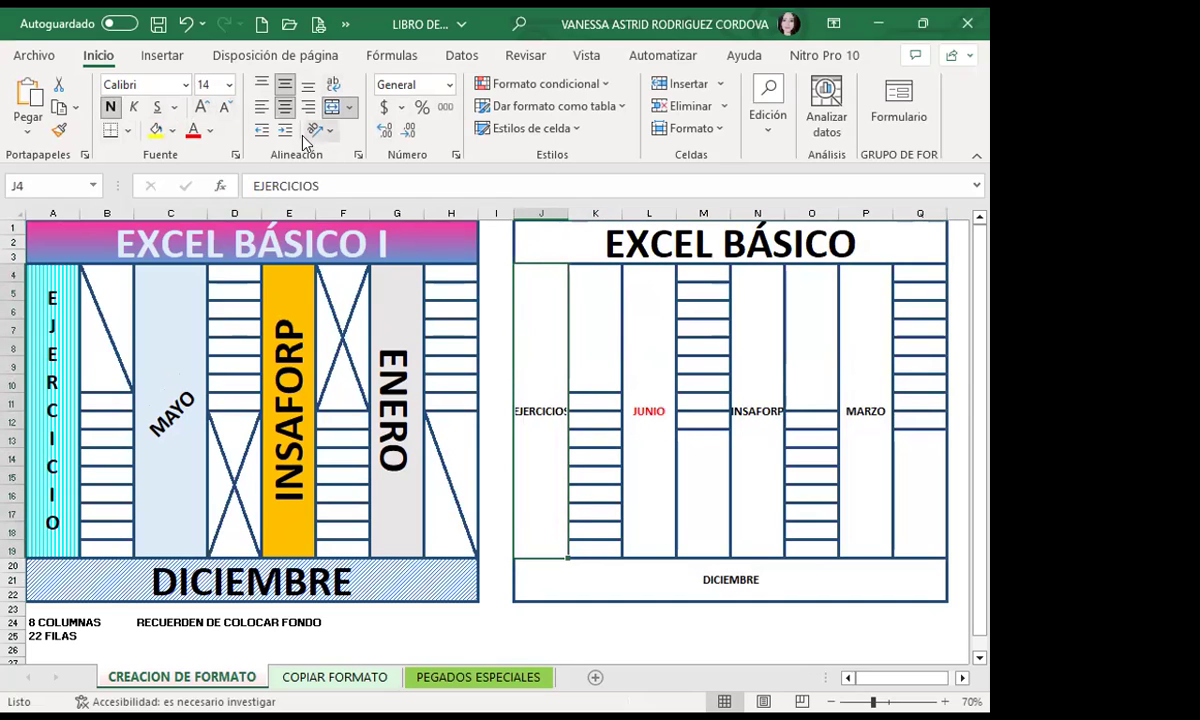
# Stack EJERCICIOS vertically in J4 and tilt JUNIO in L4 at an upward angle.
pyautogui.click(322, 131)
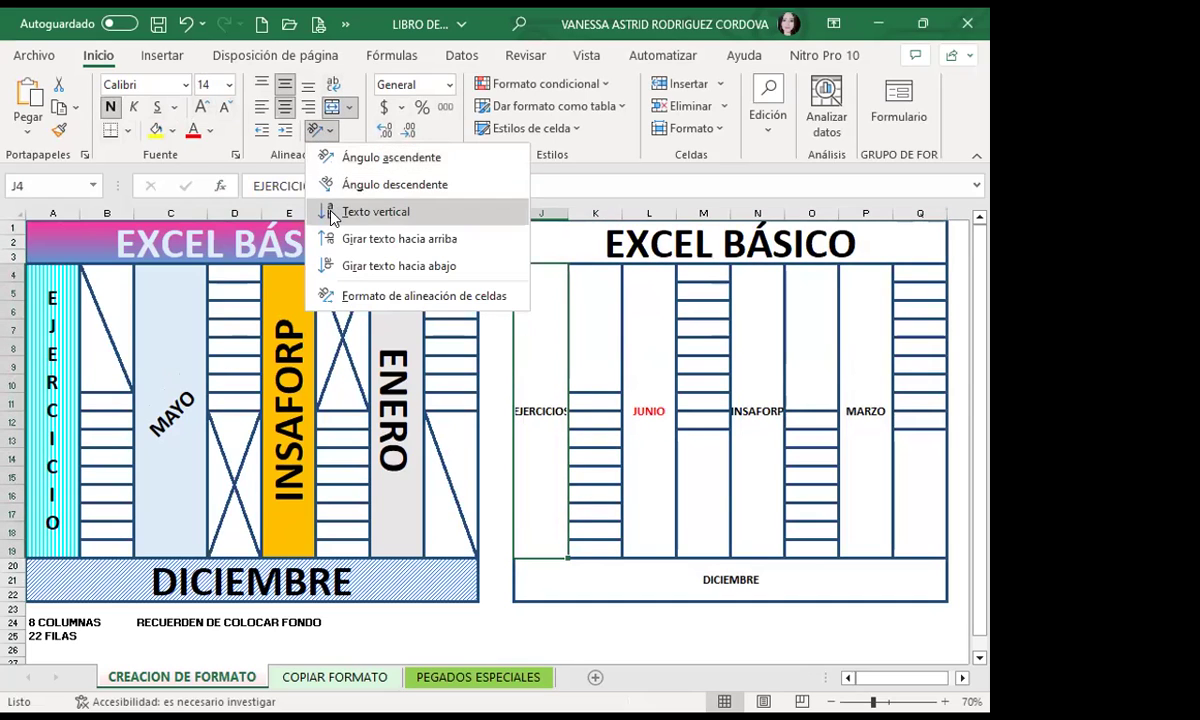
pyautogui.click(375, 211)
pyautogui.click(203, 107)
pyautogui.click(703, 365)
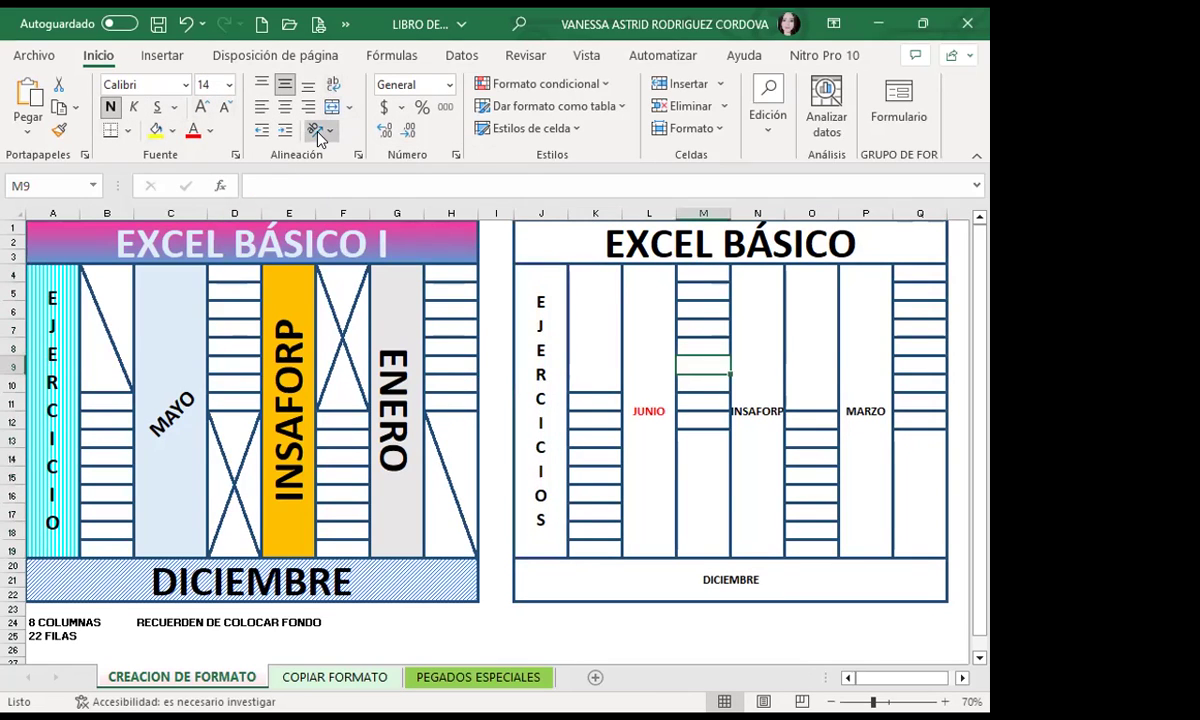
pyautogui.click(318, 130)
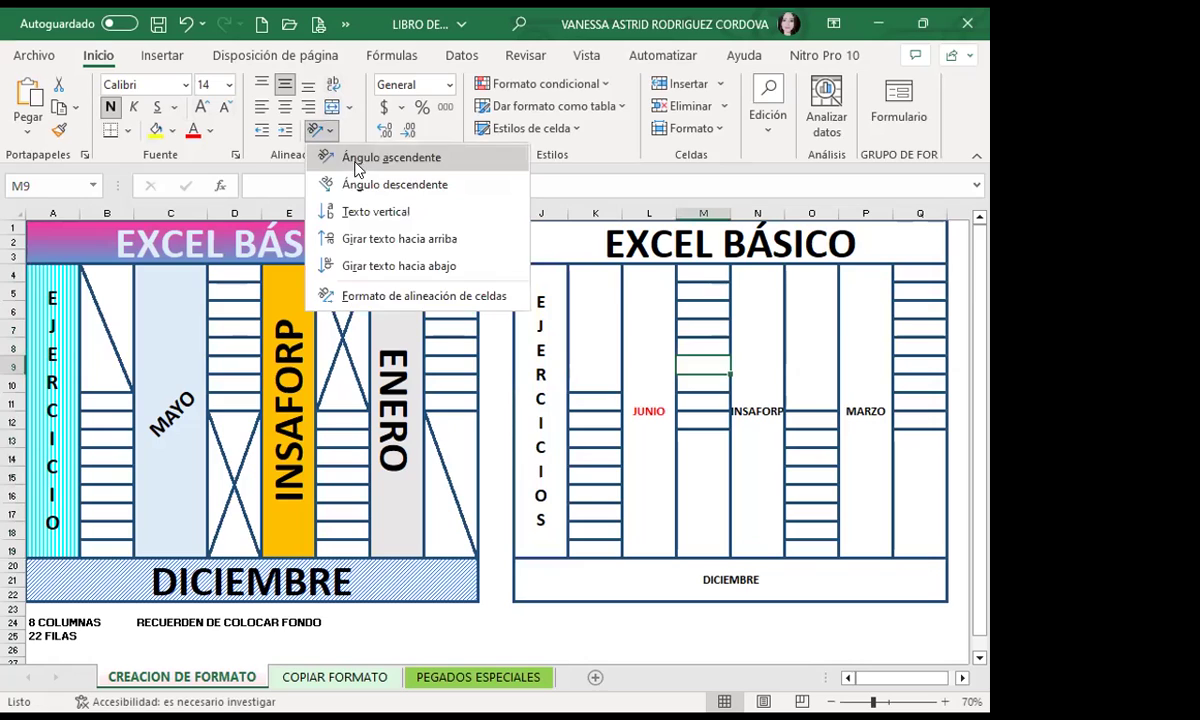
pyautogui.click(650, 365)
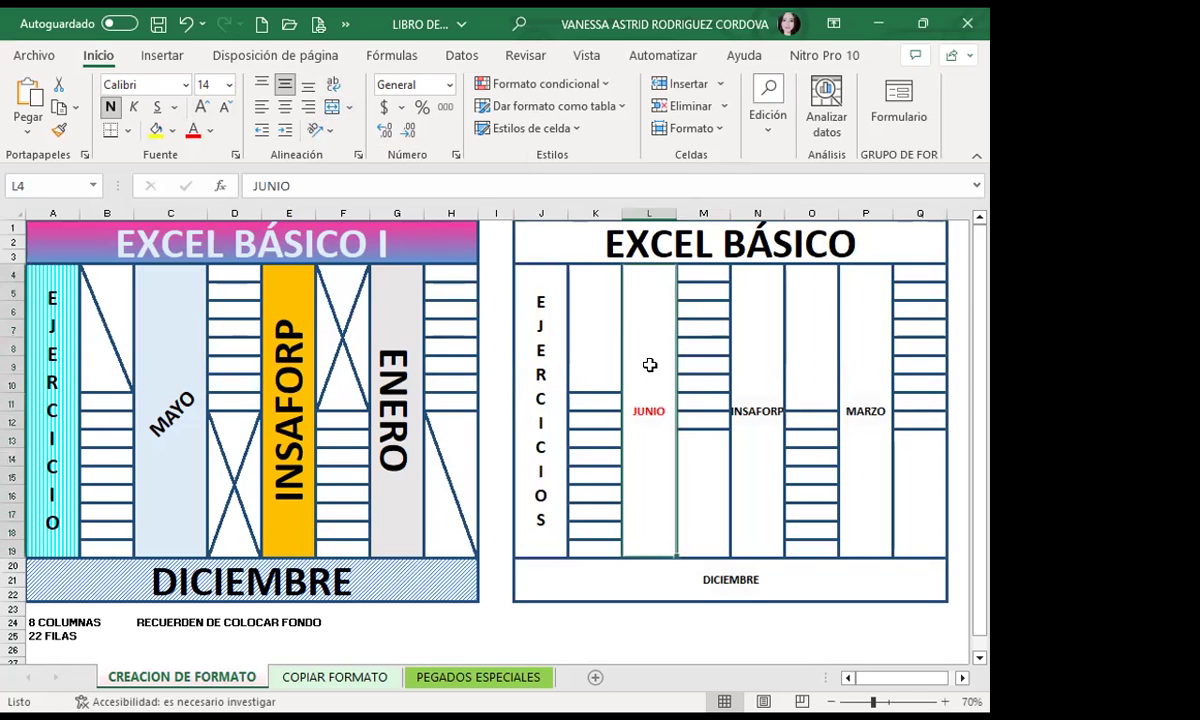
pyautogui.click(322, 140)
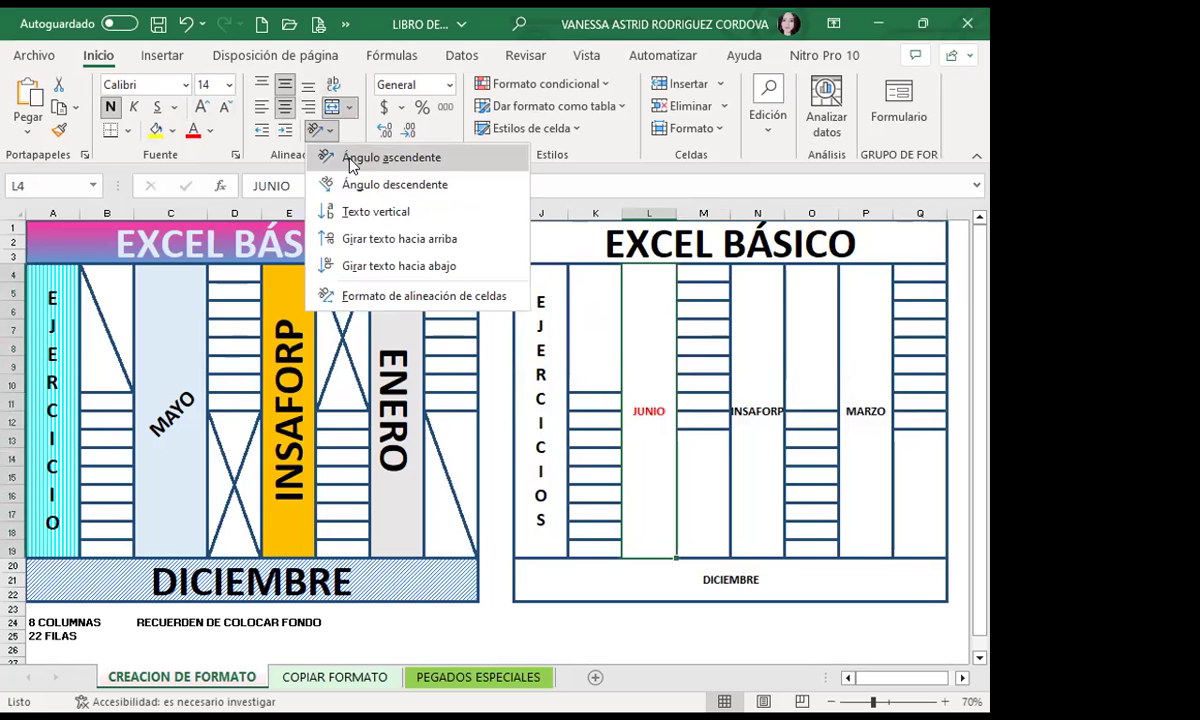
pyautogui.click(345, 155)
# Rotate the INSAFORP and MARZO labels to read downward.
pyautogui.click(766, 385)
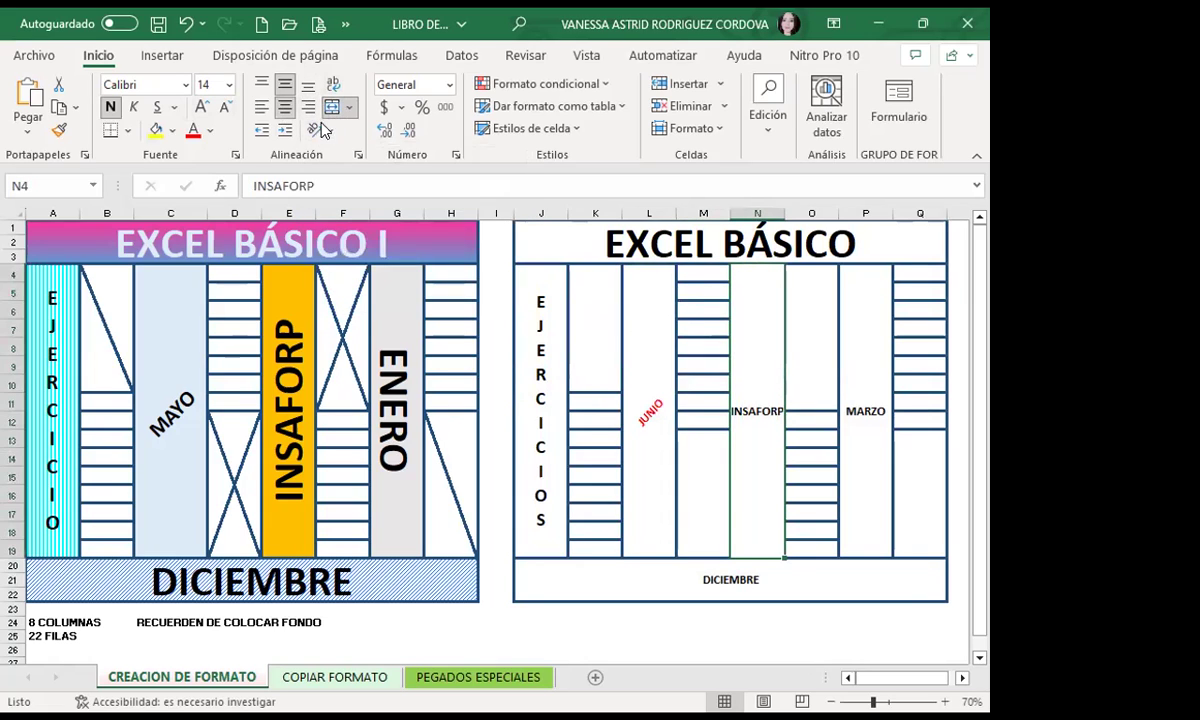
pyautogui.click(331, 131)
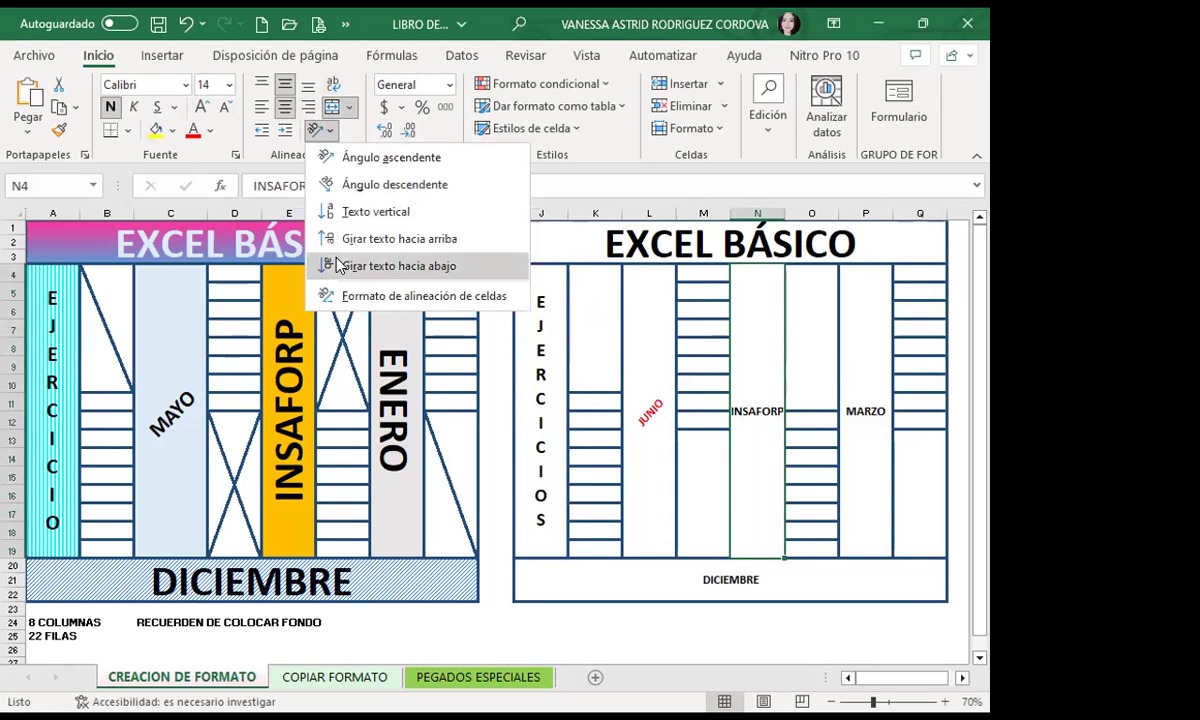
pyautogui.click(350, 262)
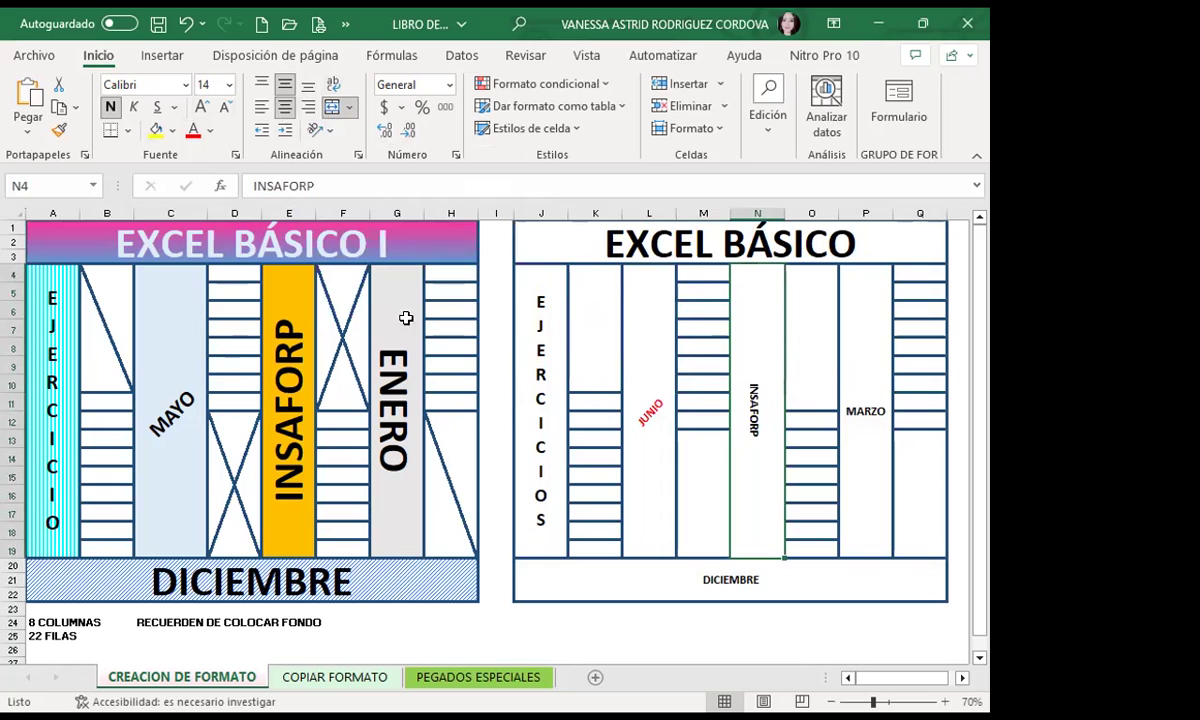
pyautogui.click(320, 135)
pyautogui.click(840, 410)
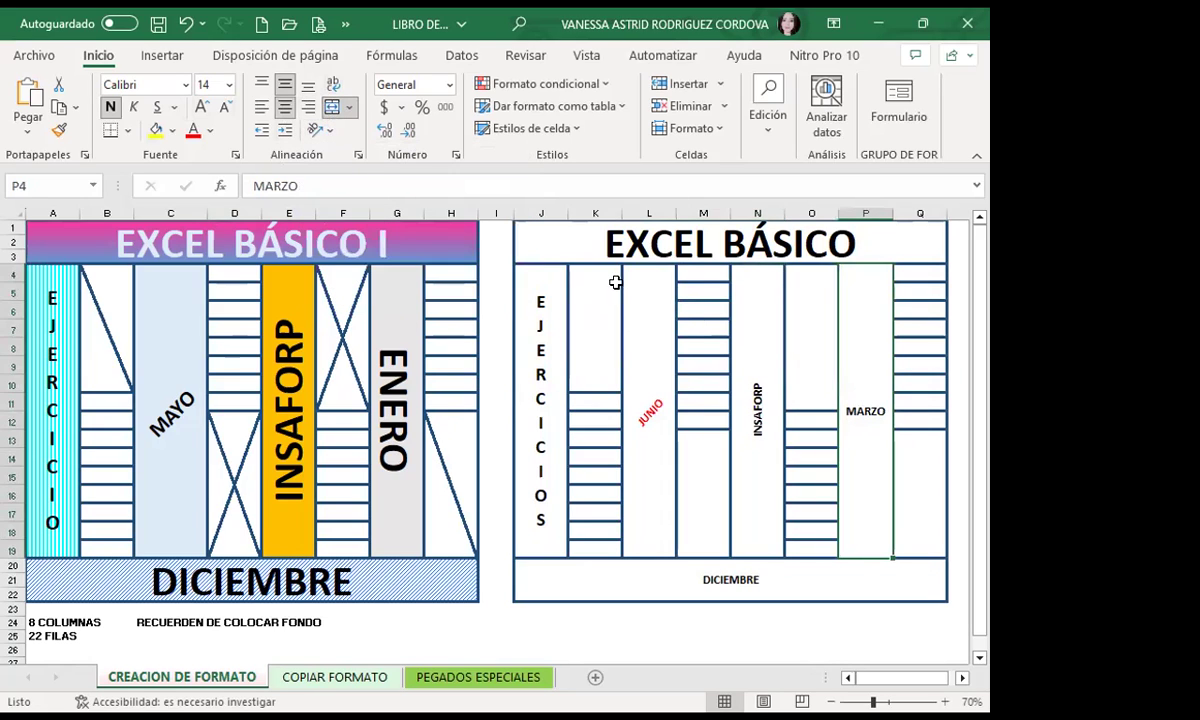
pyautogui.click(330, 134)
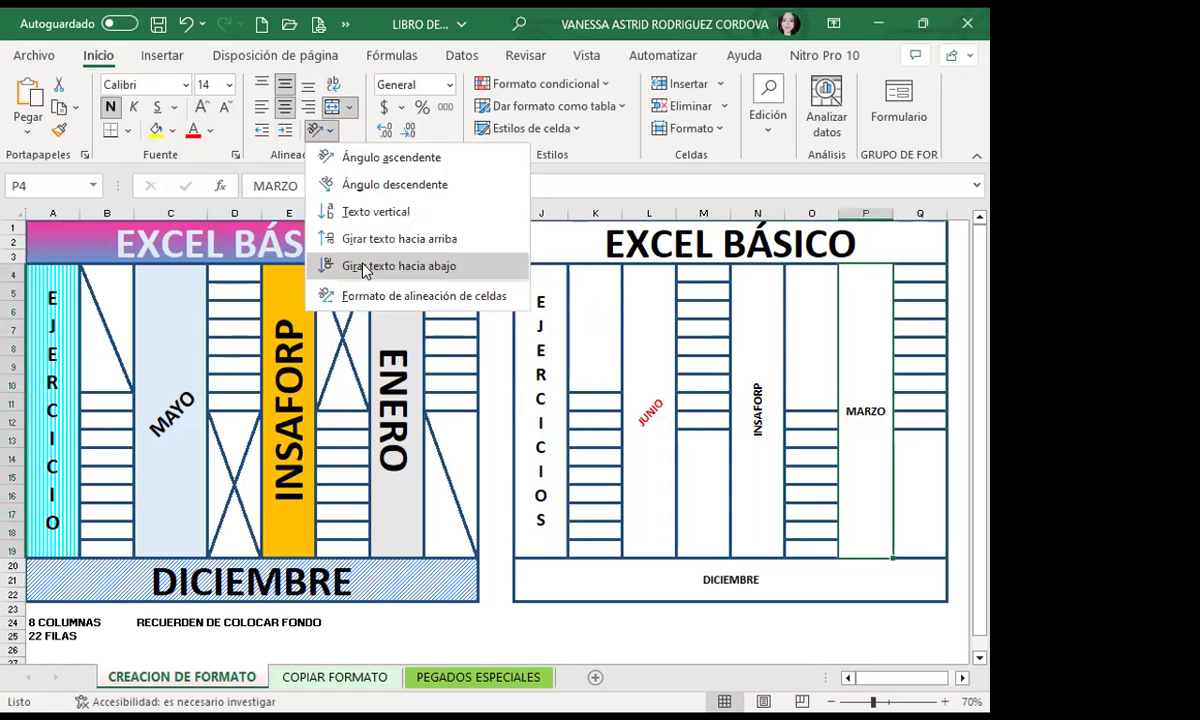
pyautogui.click(363, 266)
# Copy the EXCEL BÁSICO title's formatting onto DICIEMBRE in J20 with Format Painter.
pyautogui.click(660, 575)
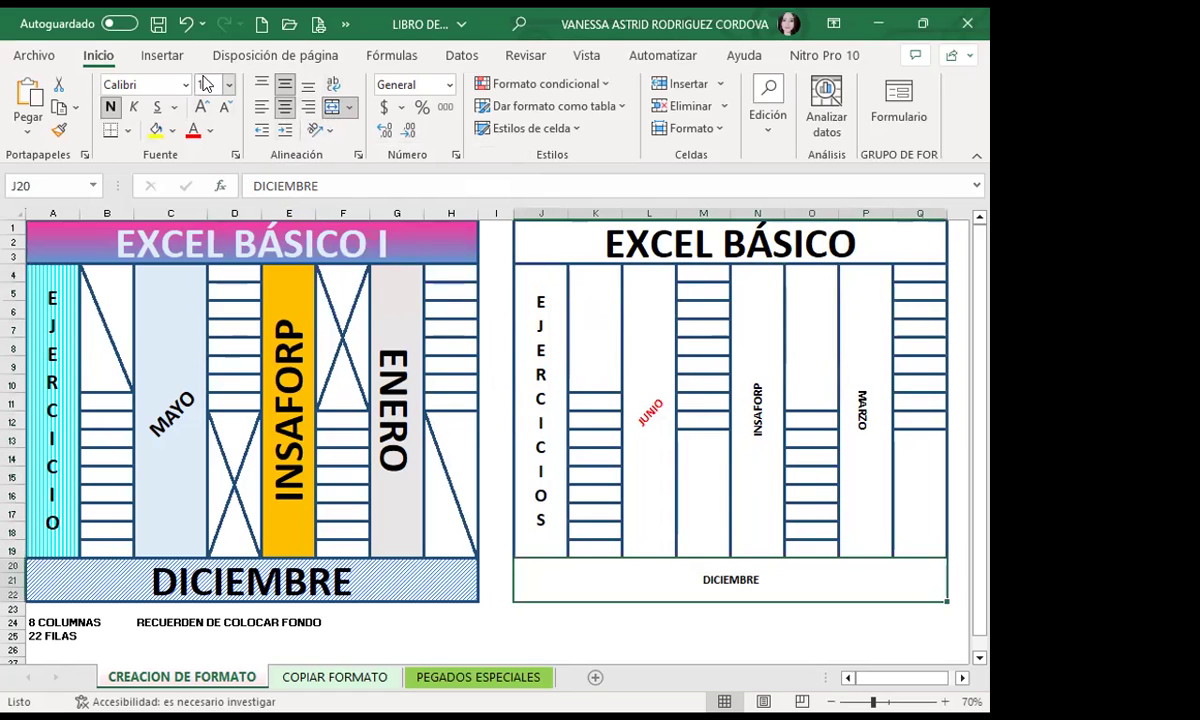
pyautogui.click(584, 246)
pyautogui.click(62, 133)
pyautogui.click(610, 565)
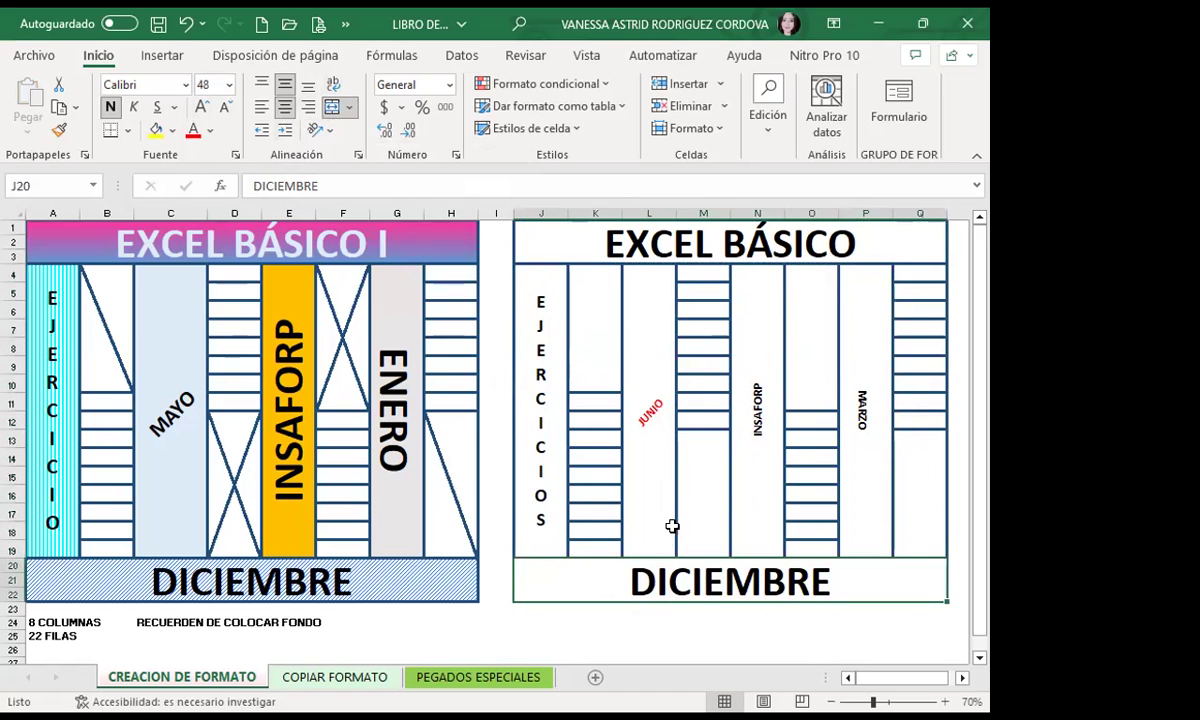
pyautogui.click(540, 351)
pyautogui.click(236, 156)
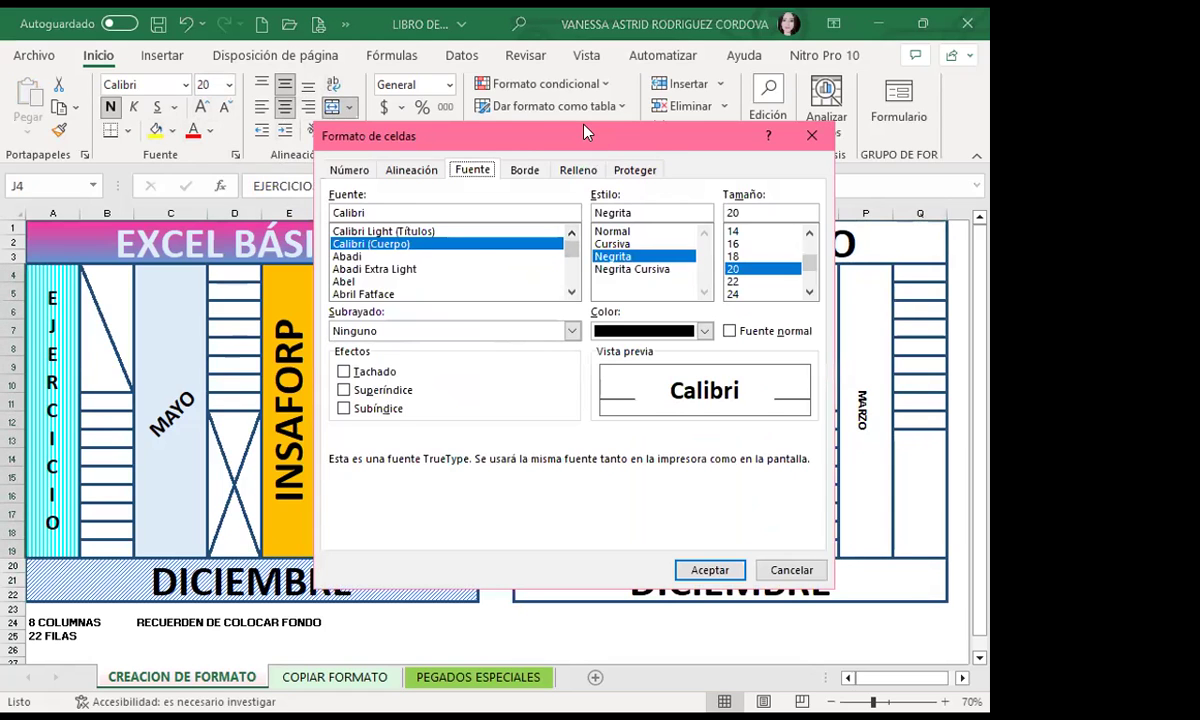
# In J4's fill settings, try yellow as the pattern colour.
pyautogui.moveTo(585, 133); pyautogui.dragTo(262, 123)
pyautogui.click(257, 159)
pyautogui.click(203, 159)
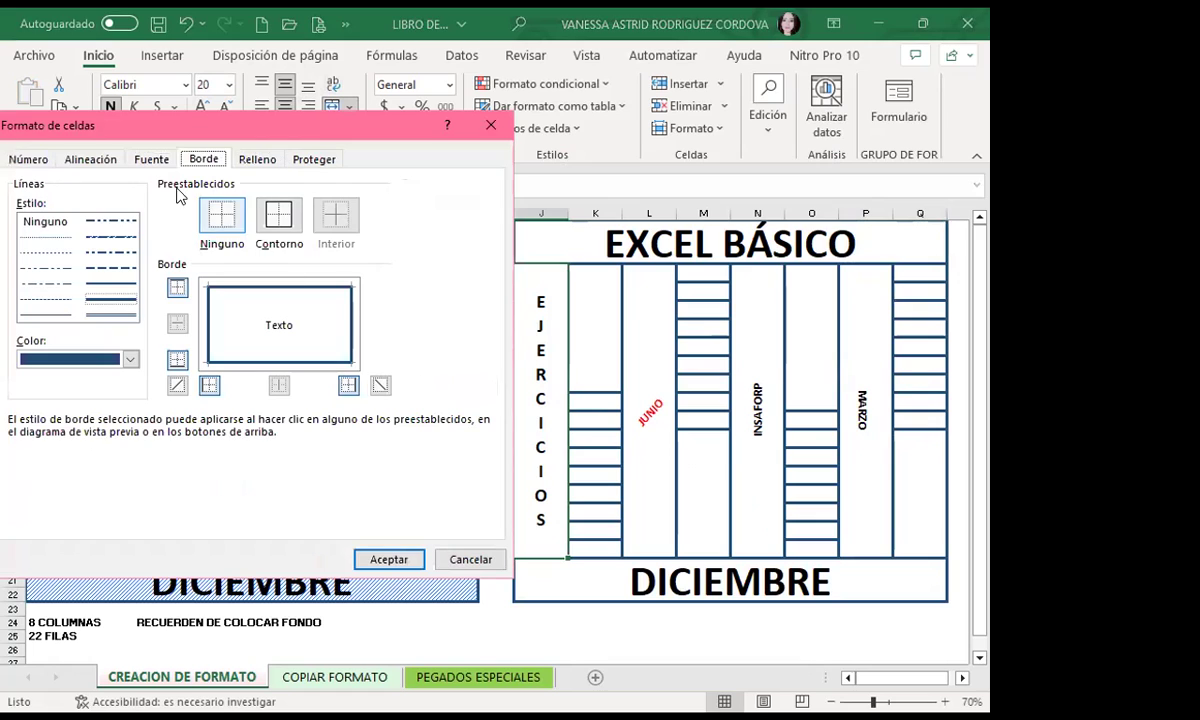
pyautogui.click(247, 159)
pyautogui.click(419, 204)
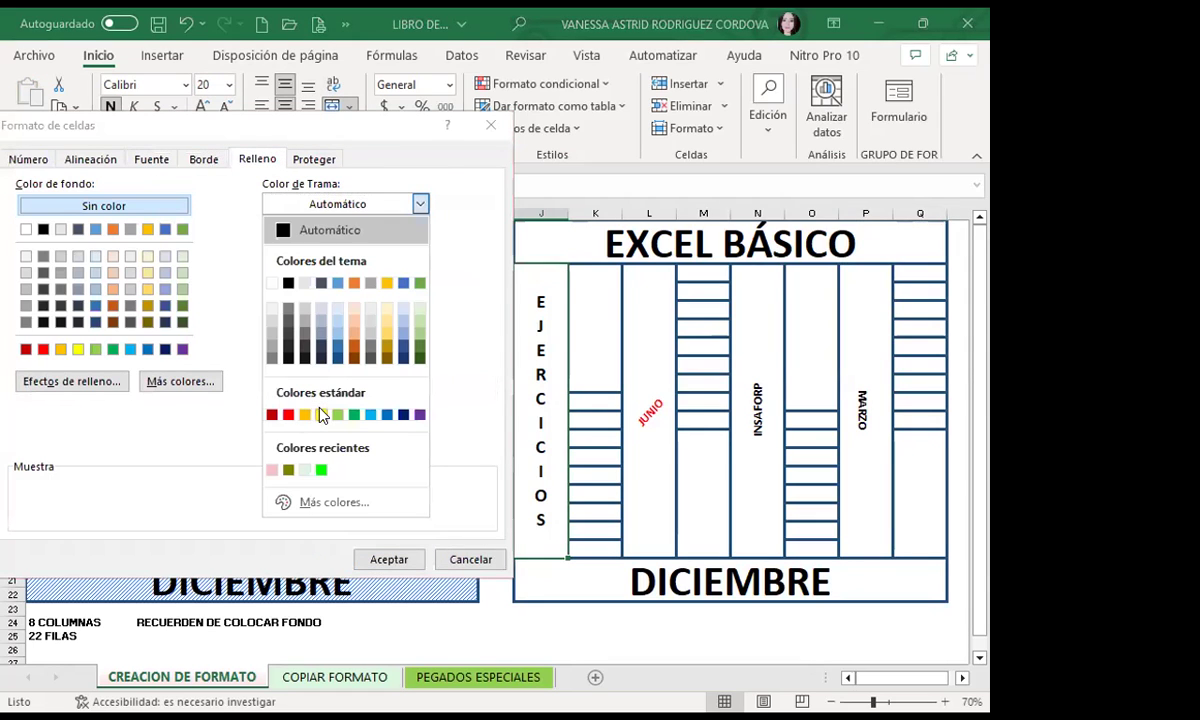
pyautogui.click(320, 414)
# Change the pattern colour to cyan from the custom colour picker.
pyautogui.moveTo(540, 126); pyautogui.dragTo(540, 122)
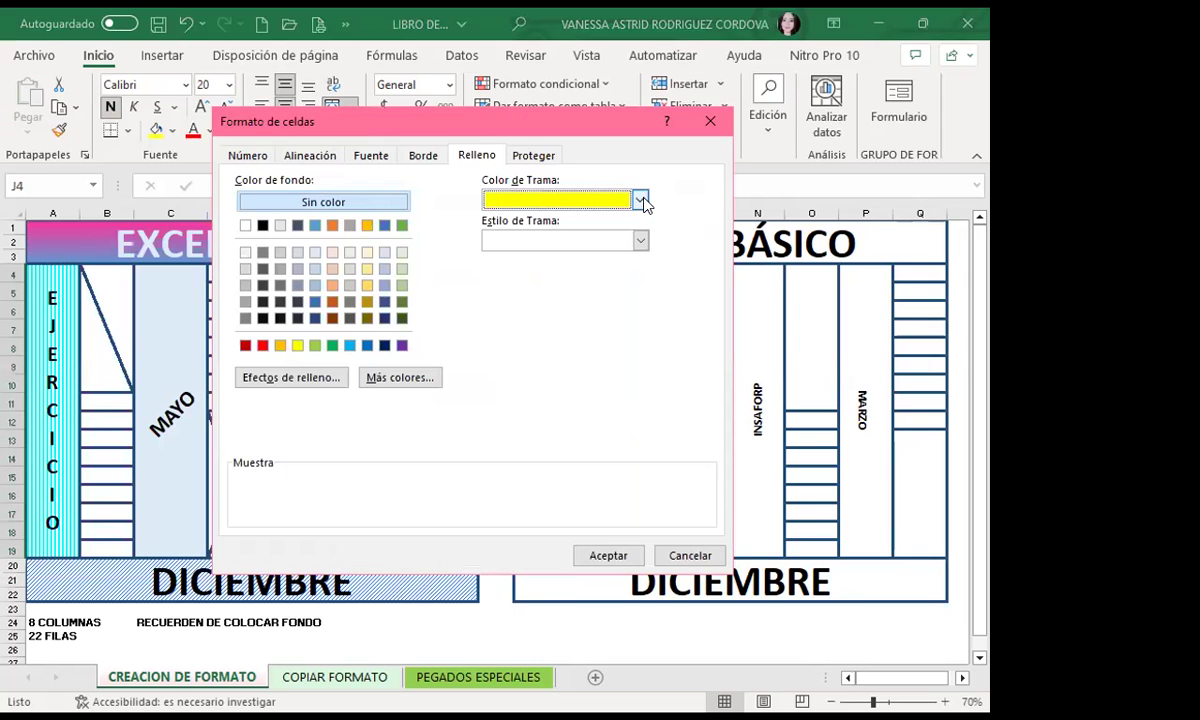
pyautogui.click(639, 199)
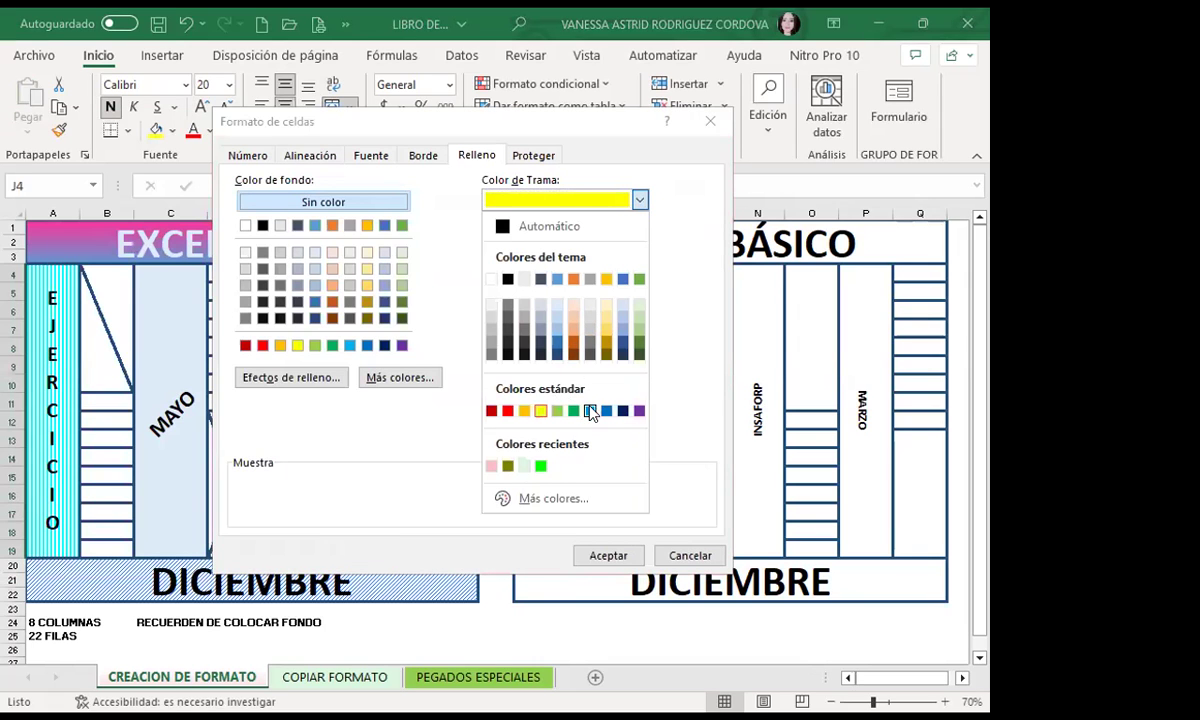
pyautogui.click(589, 411)
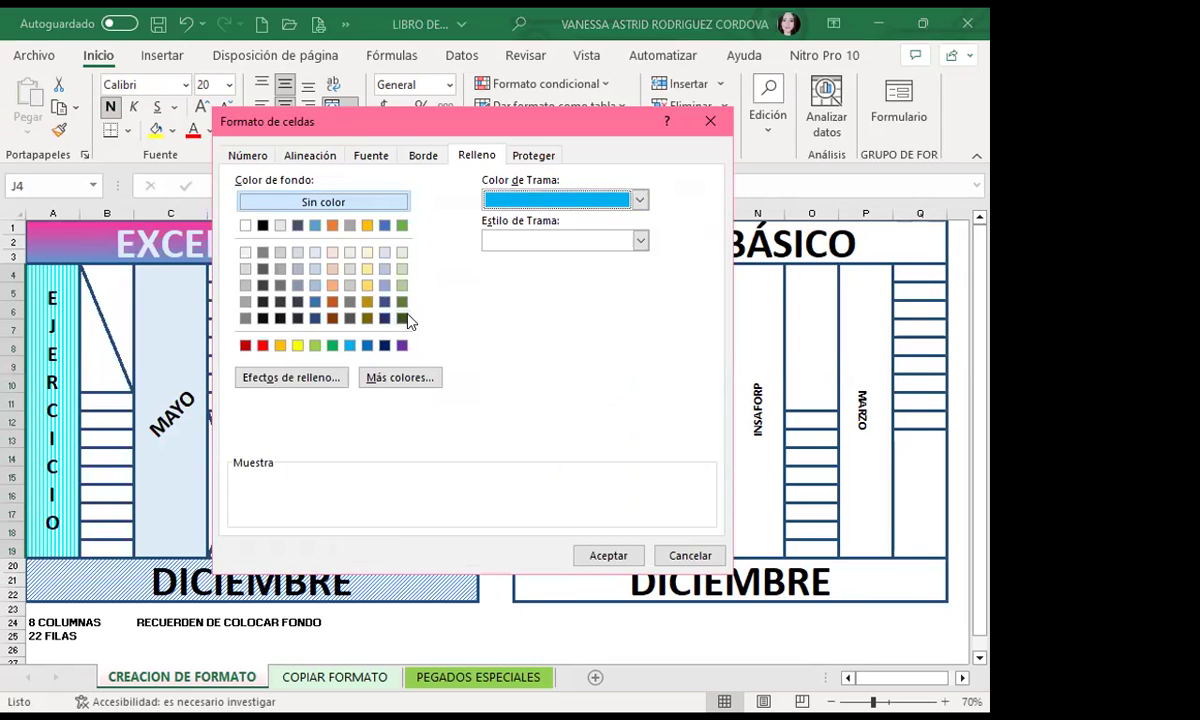
pyautogui.click(640, 199)
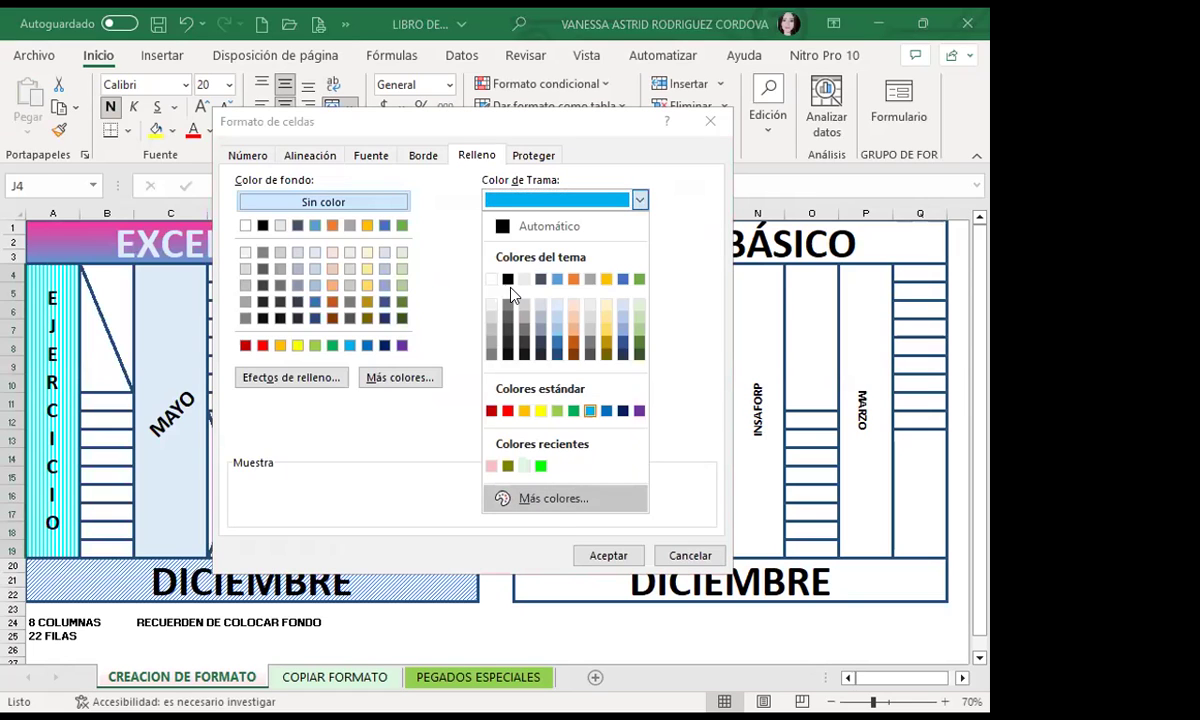
pyautogui.click(553, 498)
pyautogui.click(453, 229)
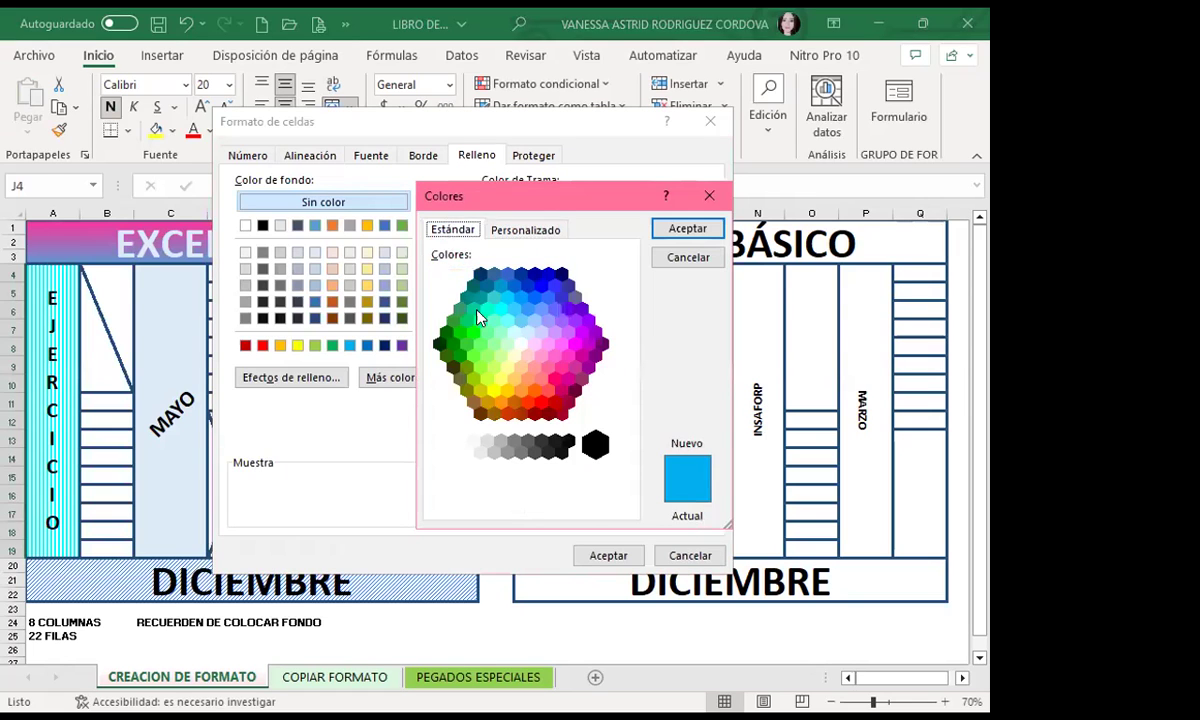
pyautogui.click(501, 309)
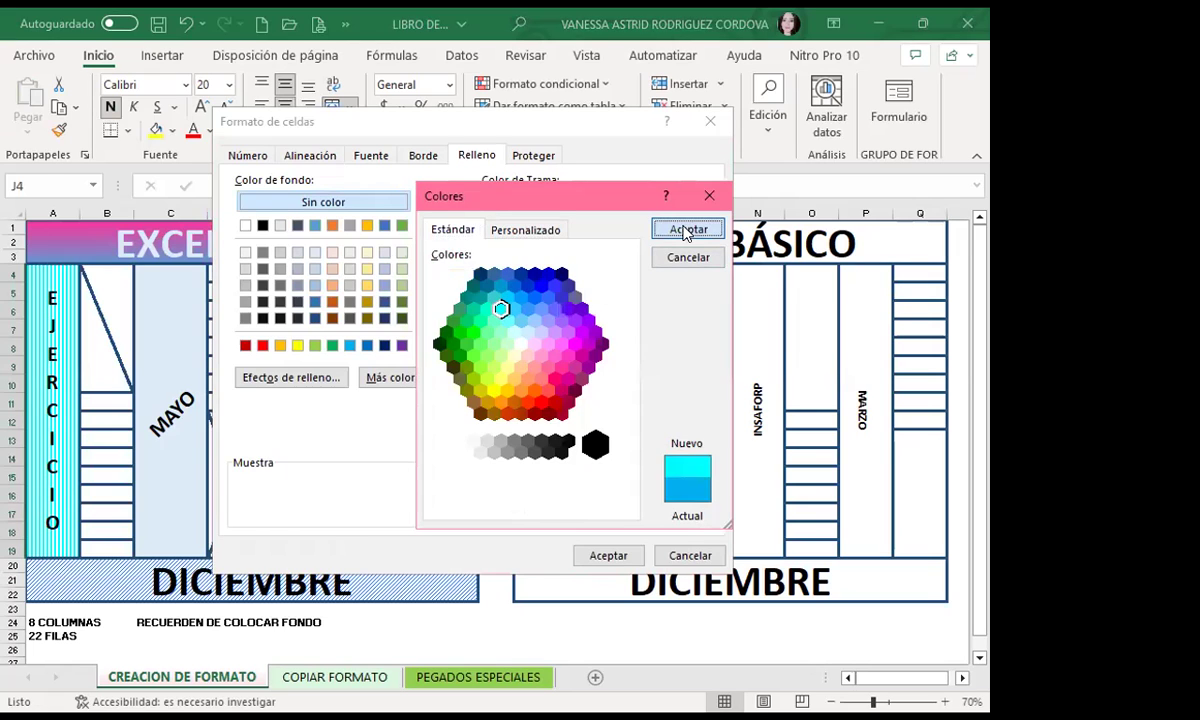
pyautogui.press('Return')
# Choose the thin vertical stripe pattern style and apply it to the EJERCICIOS column.
pyautogui.click(639, 199)
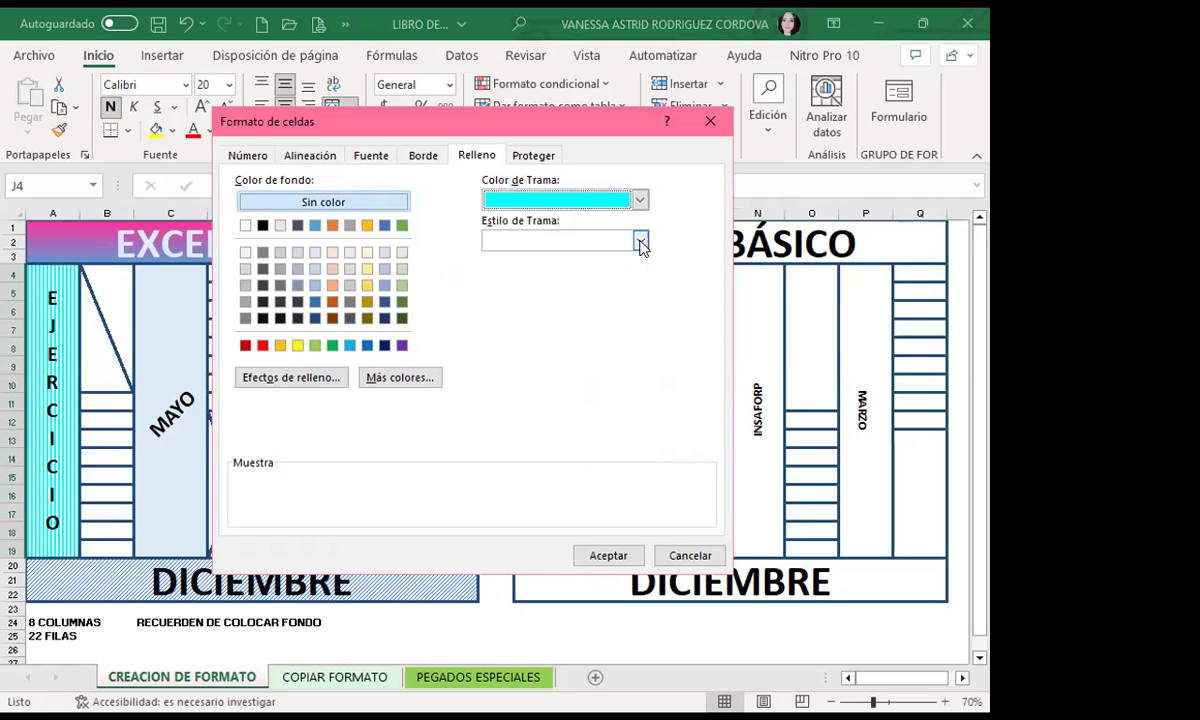
pyautogui.click(640, 240)
pyautogui.click(520, 314)
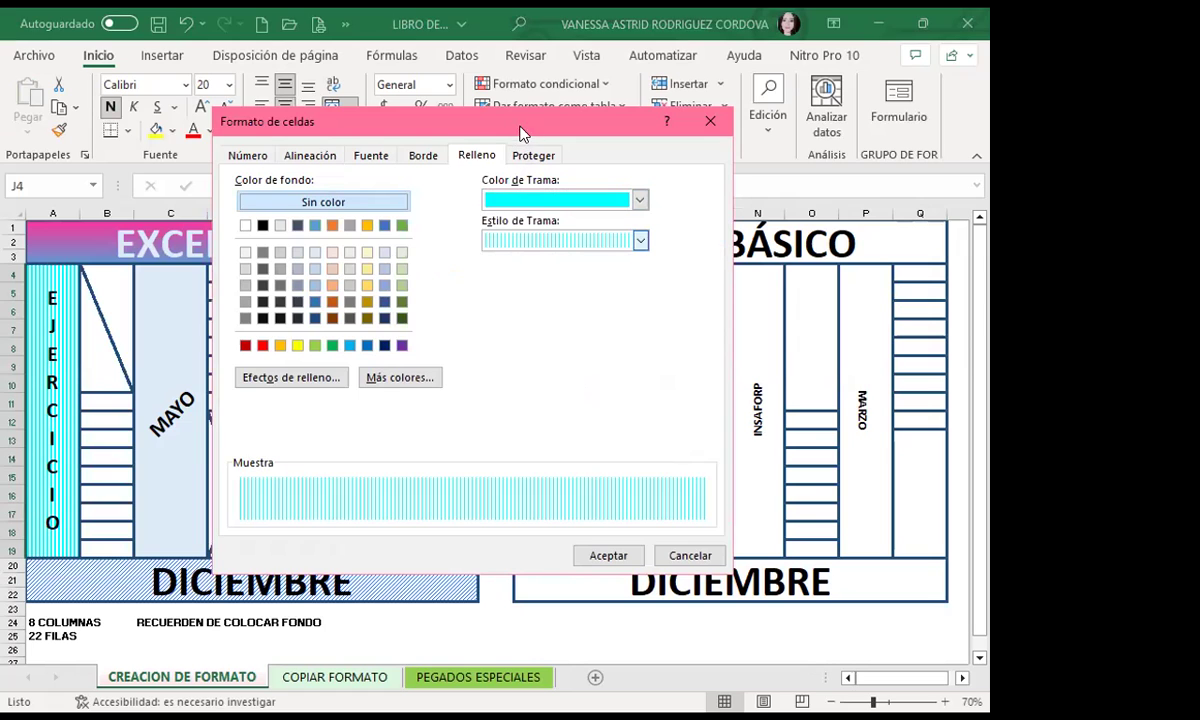
pyautogui.moveTo(519, 131); pyautogui.dragTo(408, 131)
pyautogui.click(497, 555)
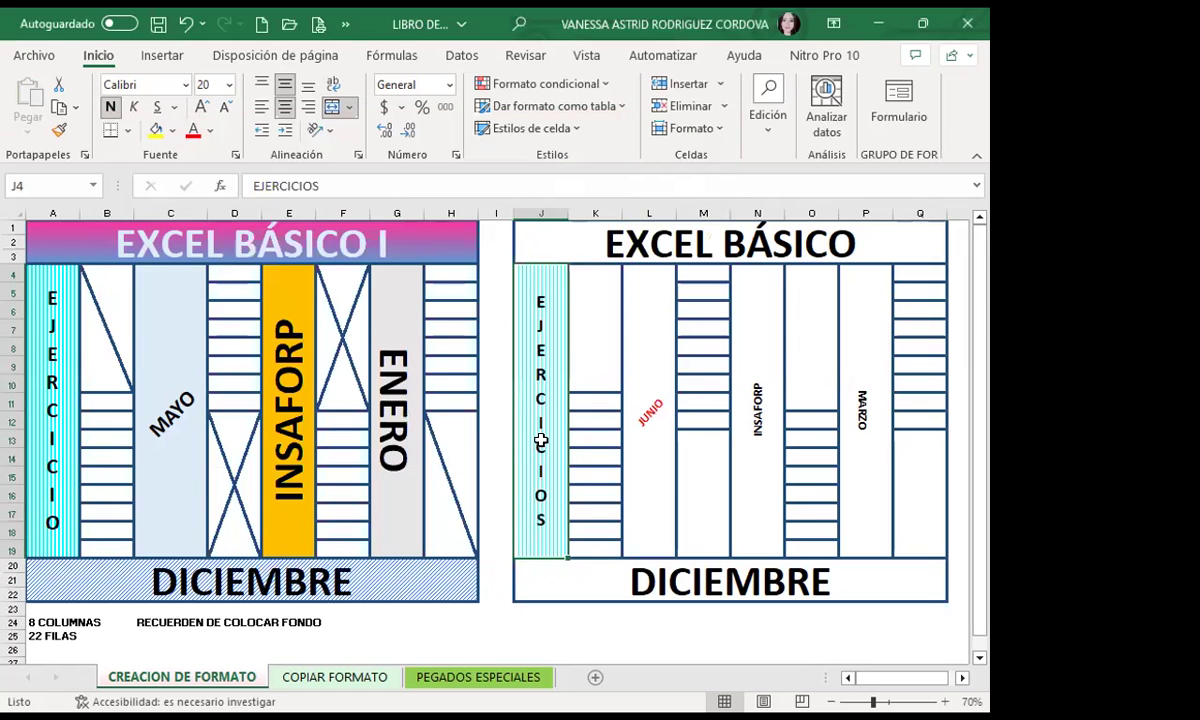
# Fill the JUNIO column light blue and the INSAFORP column orange.
pyautogui.click(662, 382)
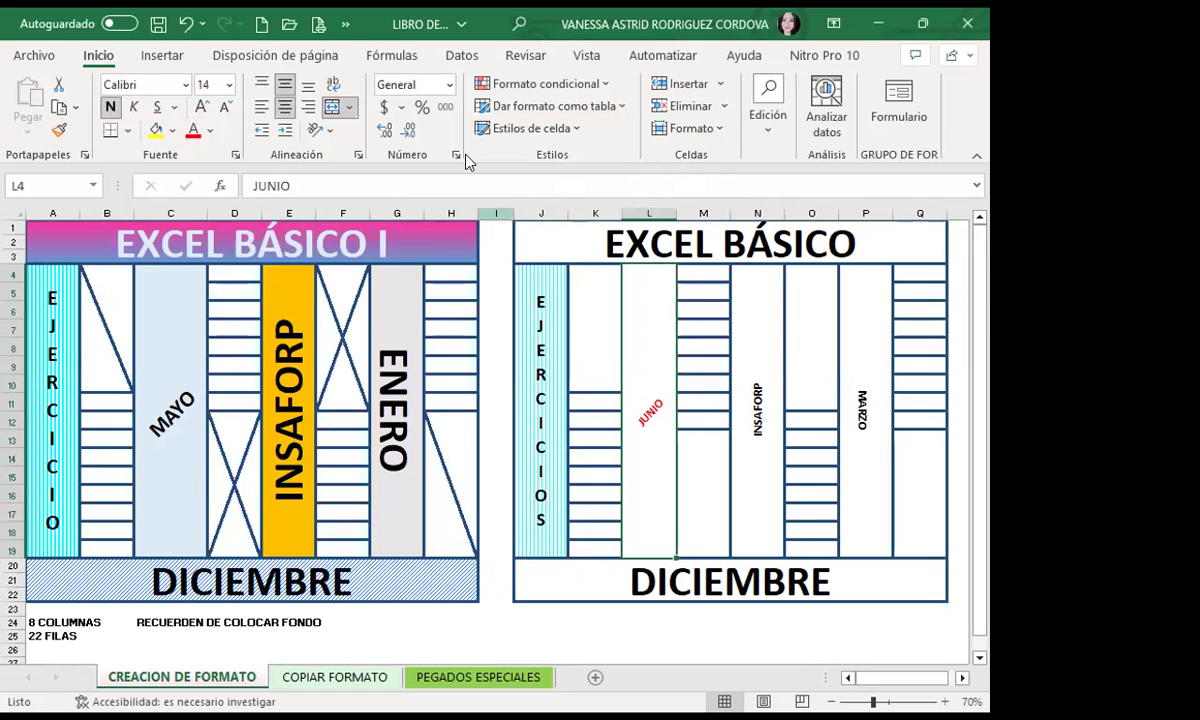
pyautogui.click(174, 132)
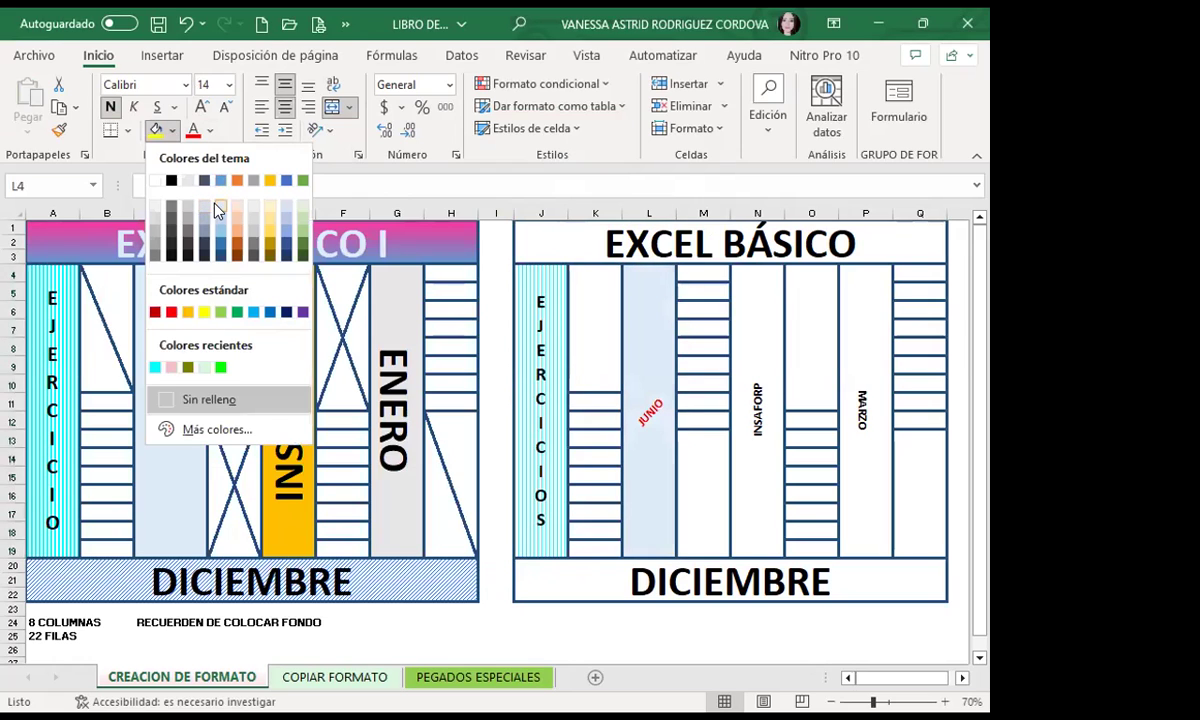
pyautogui.click(224, 212)
pyautogui.click(757, 390)
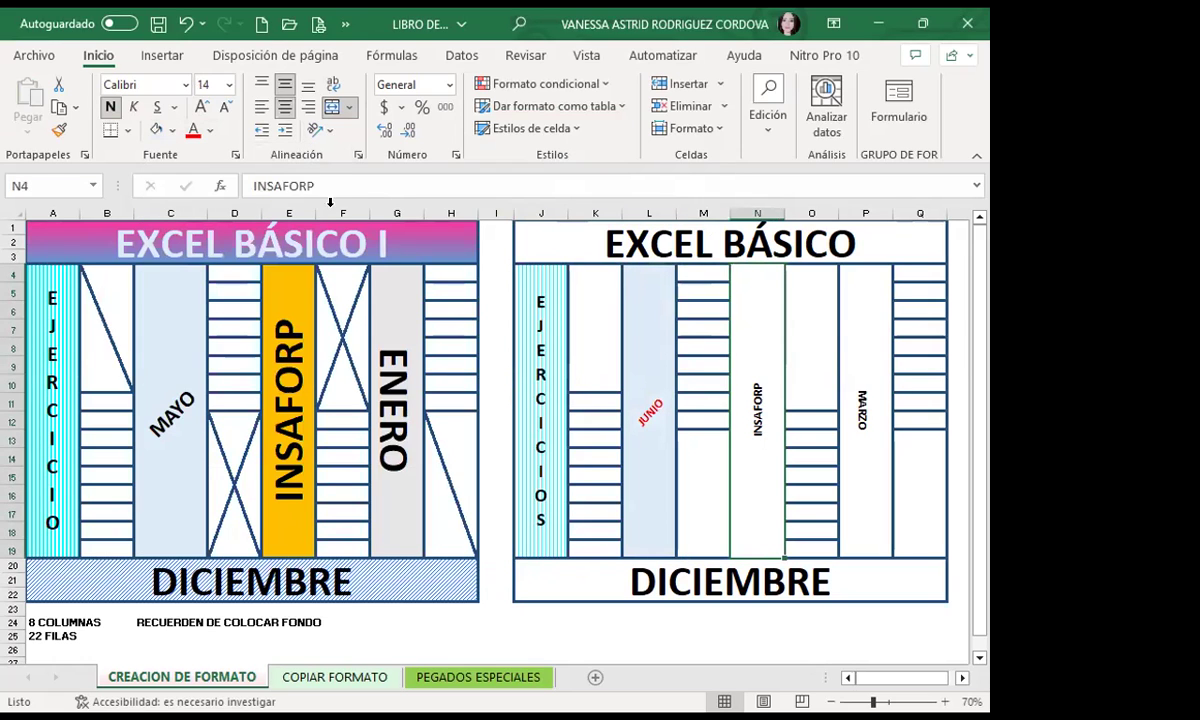
pyautogui.click(172, 132)
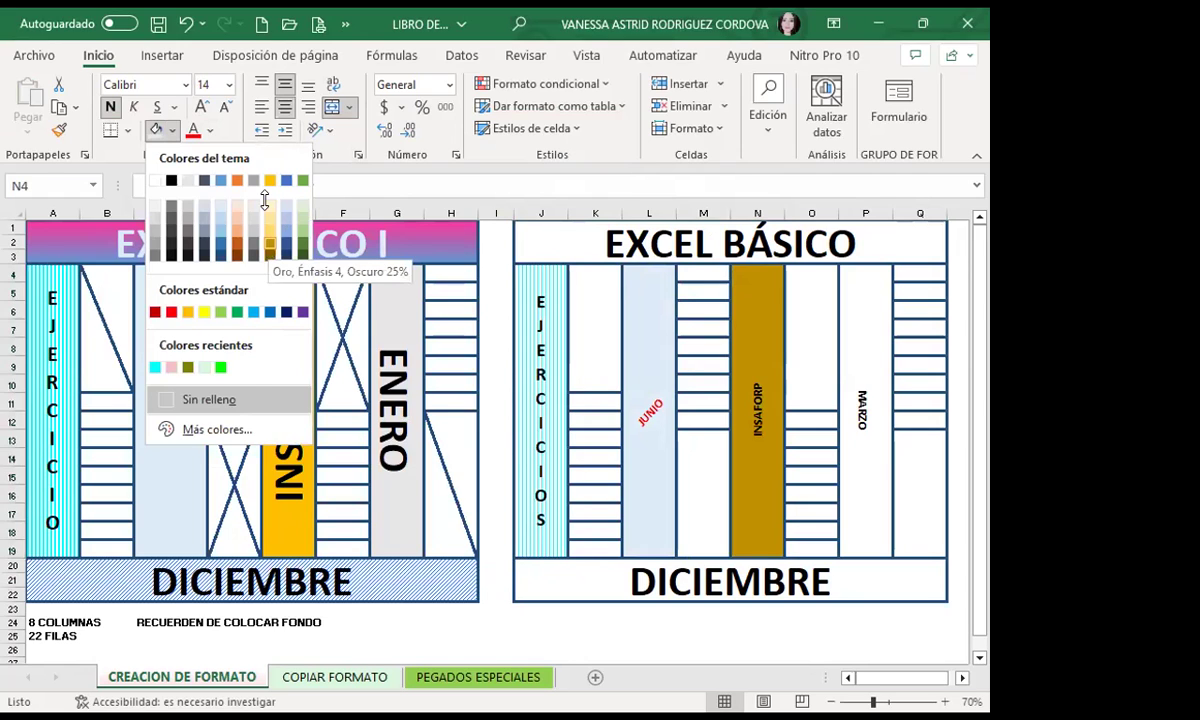
pyautogui.click(269, 250)
pyautogui.click(172, 131)
pyautogui.click(269, 233)
pyautogui.click(172, 131)
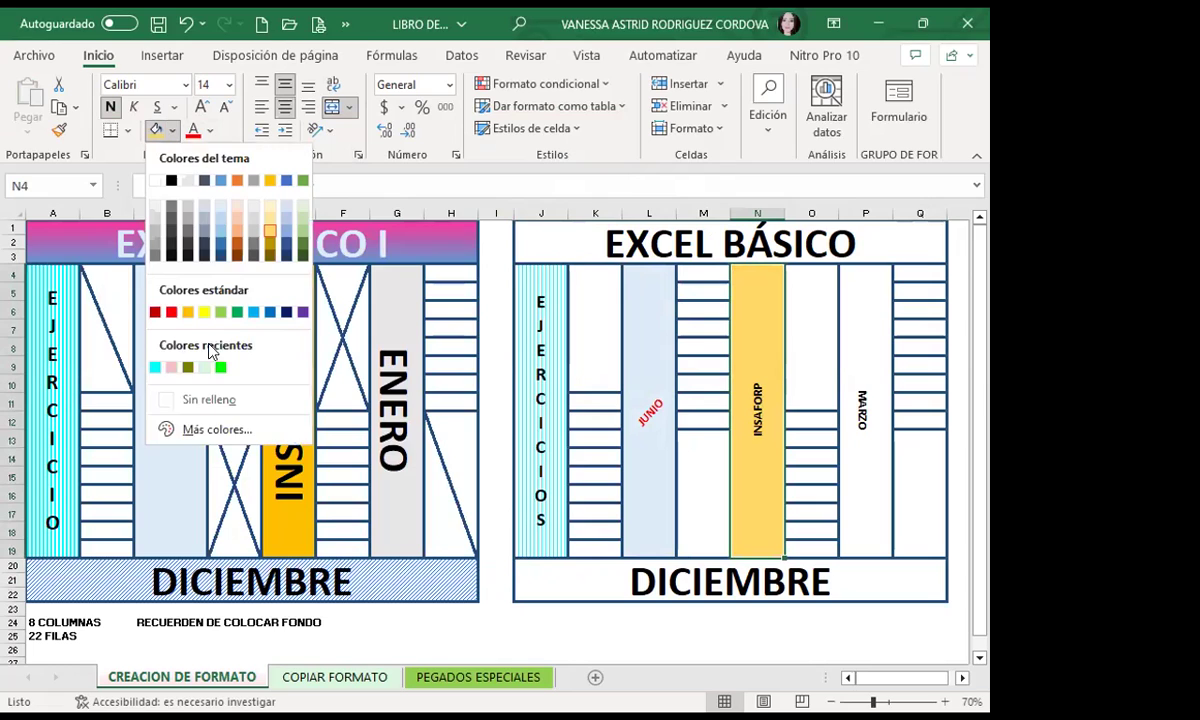
pyautogui.click(187, 311)
# Fill the MARZO column light grey and bring up J20's fill settings.
pyautogui.click(857, 345)
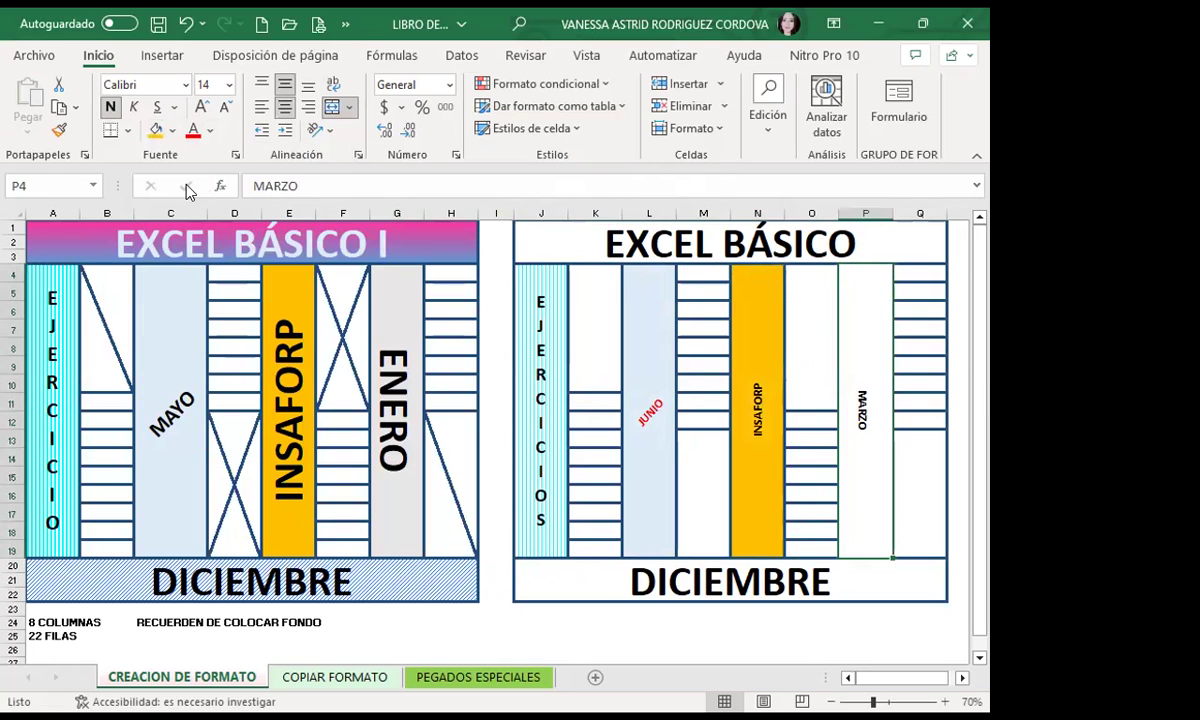
pyautogui.click(177, 135)
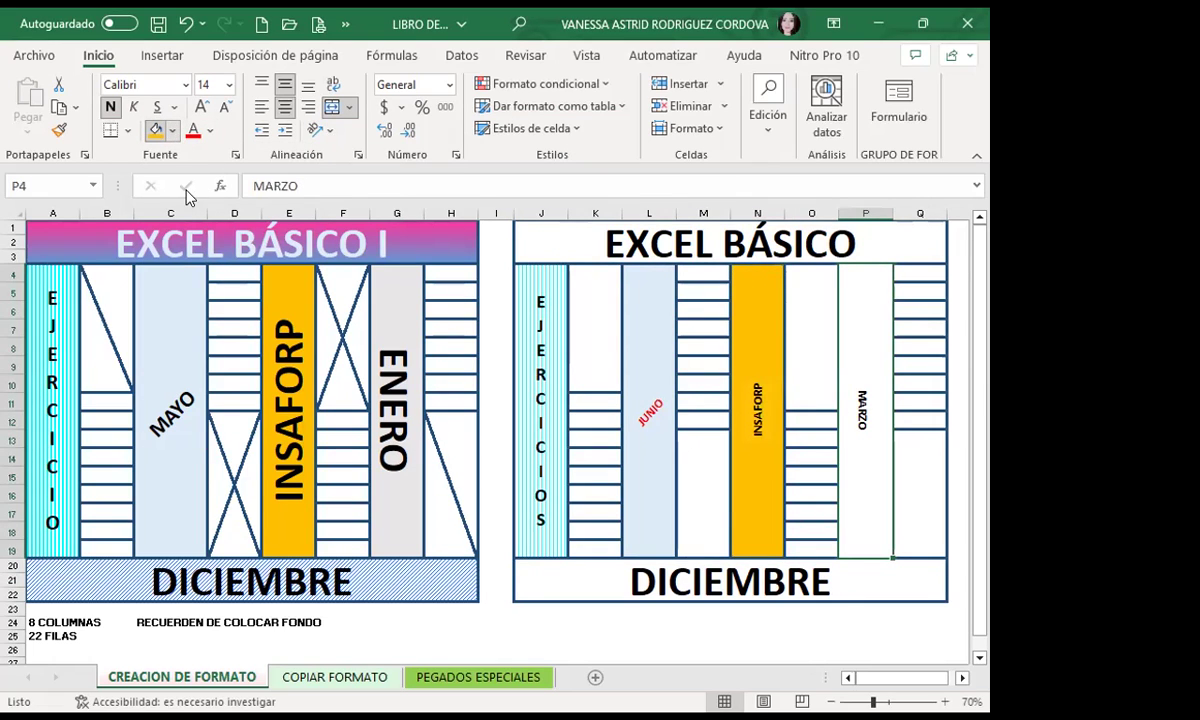
pyautogui.click(576, 573)
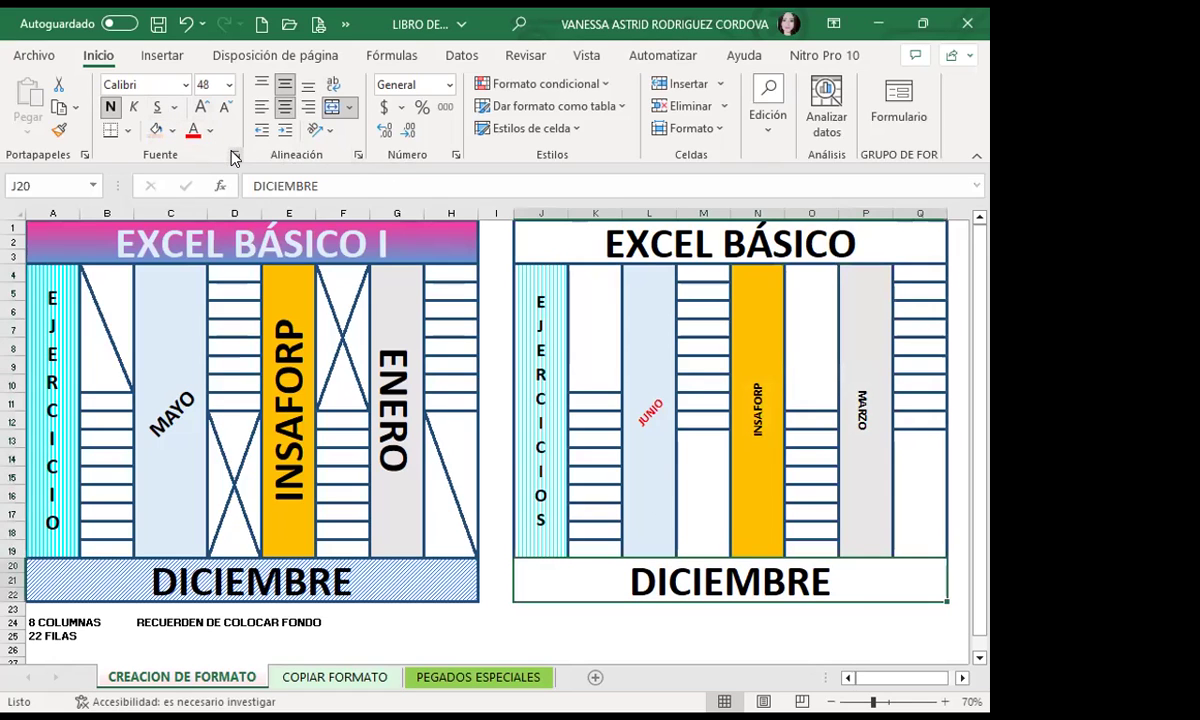
pyautogui.click(226, 152)
pyautogui.click(365, 161)
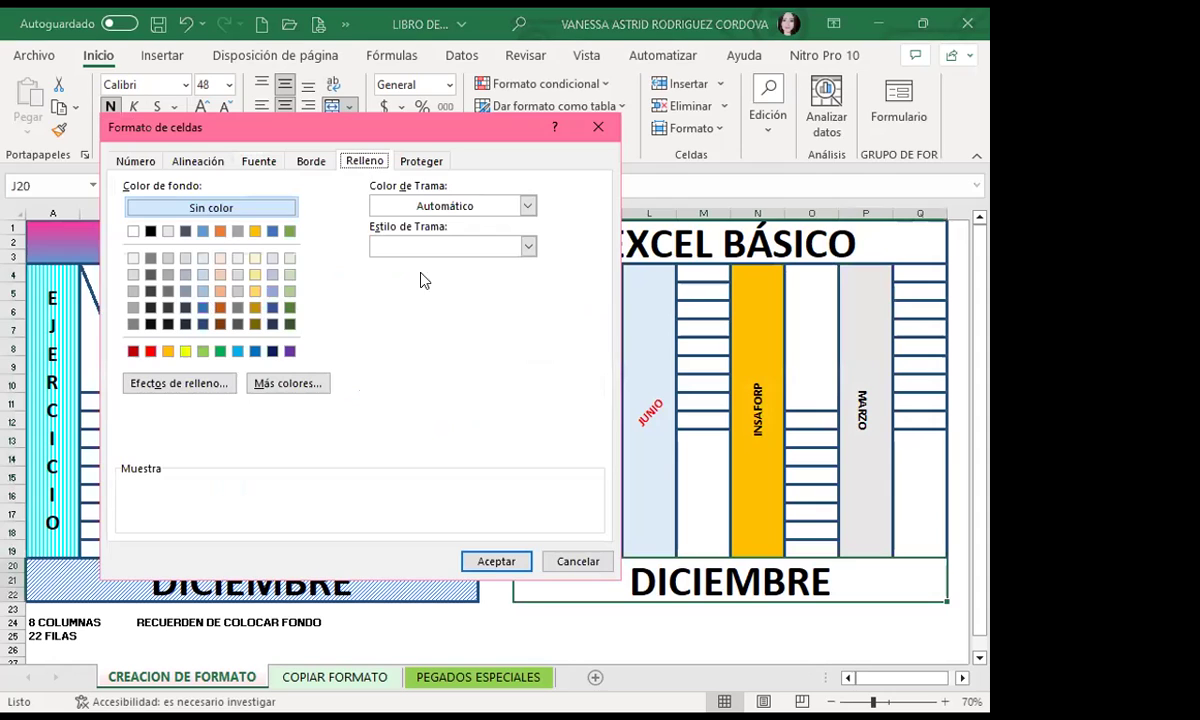
# Fill the DICIEMBRE row with a dark blue pattern colour in thin diagonal stripes.
pyautogui.click(525, 206)
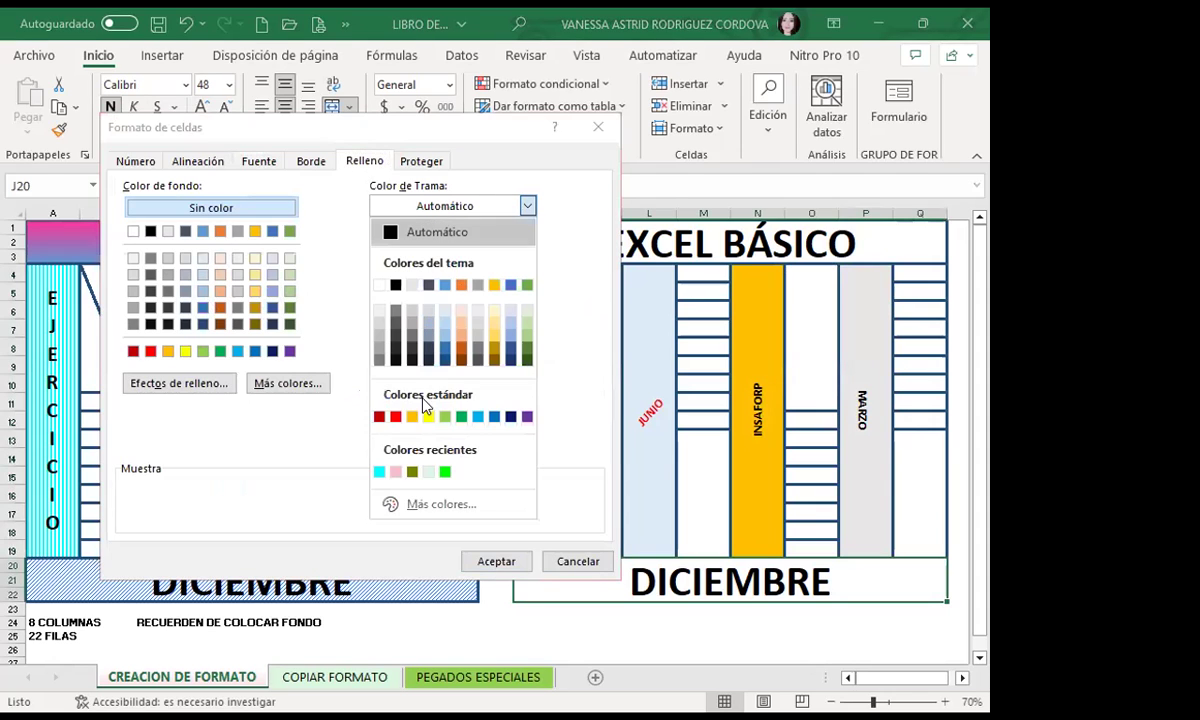
pyautogui.click(307, 265)
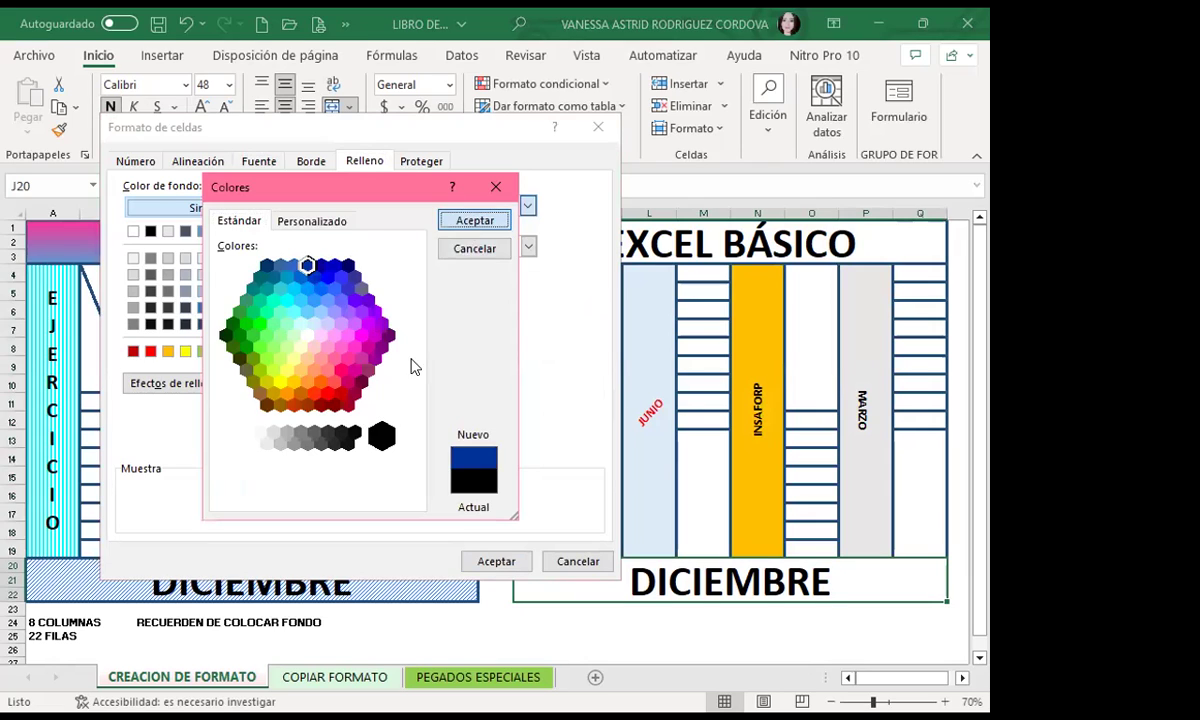
pyautogui.click(470, 221)
pyautogui.click(410, 246)
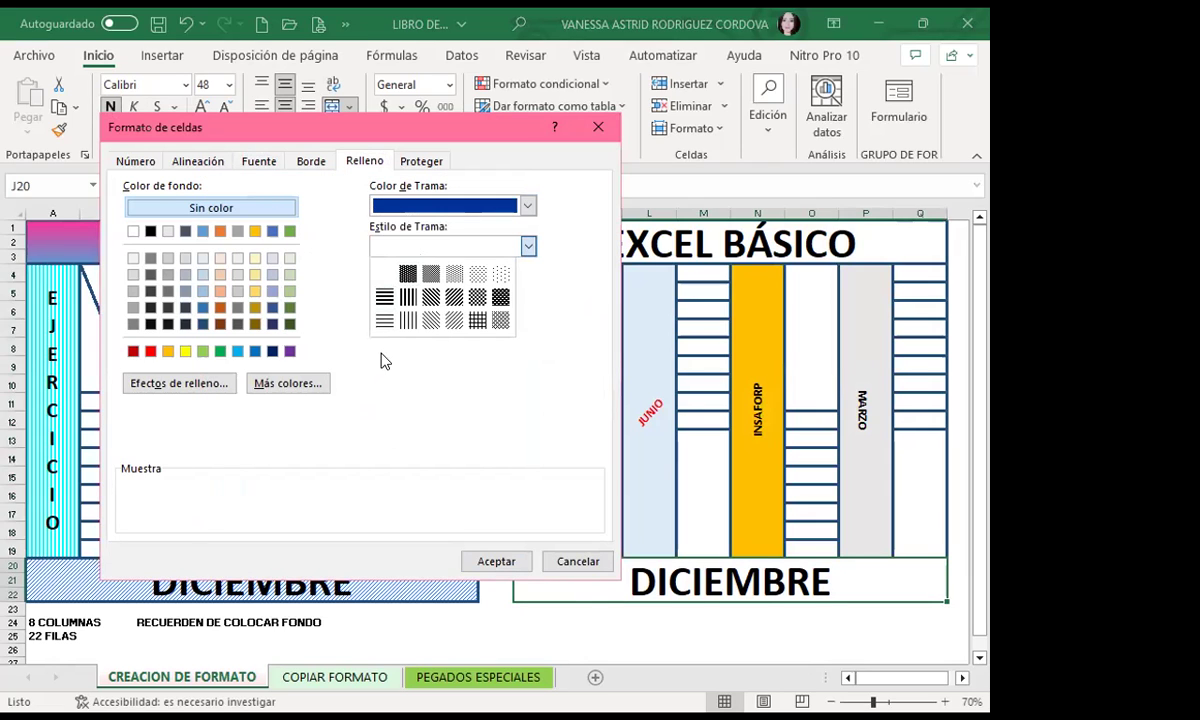
pyautogui.click(454, 320)
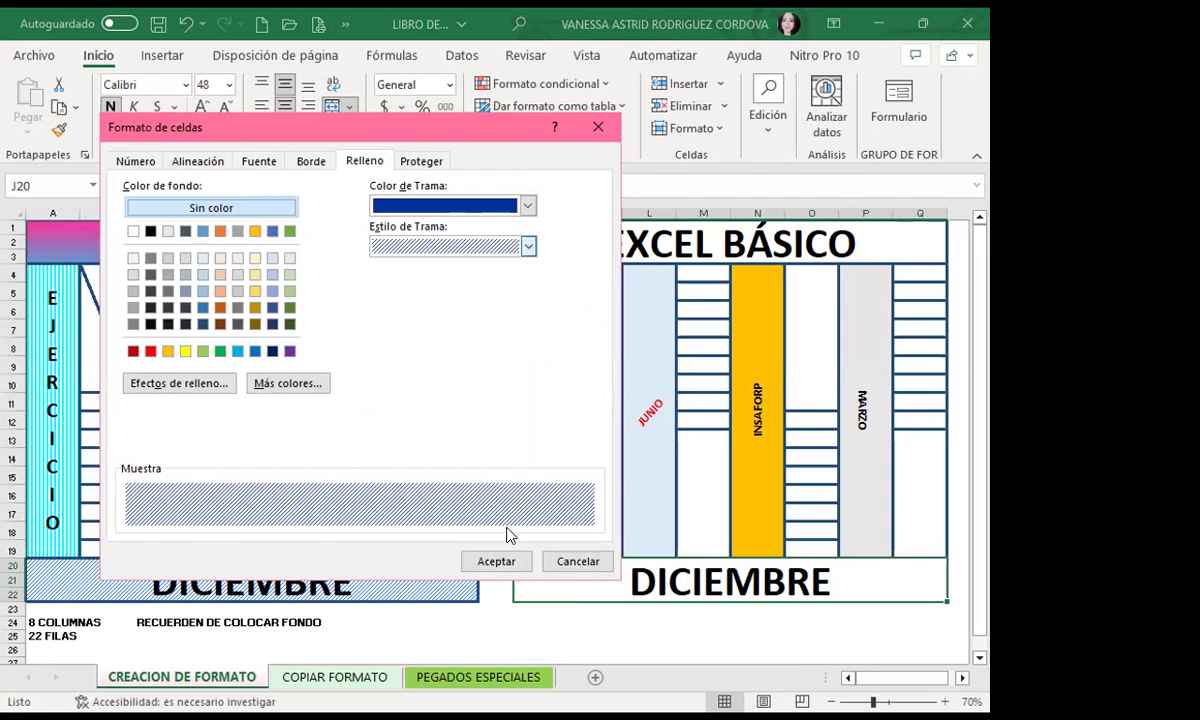
pyautogui.click(490, 565)
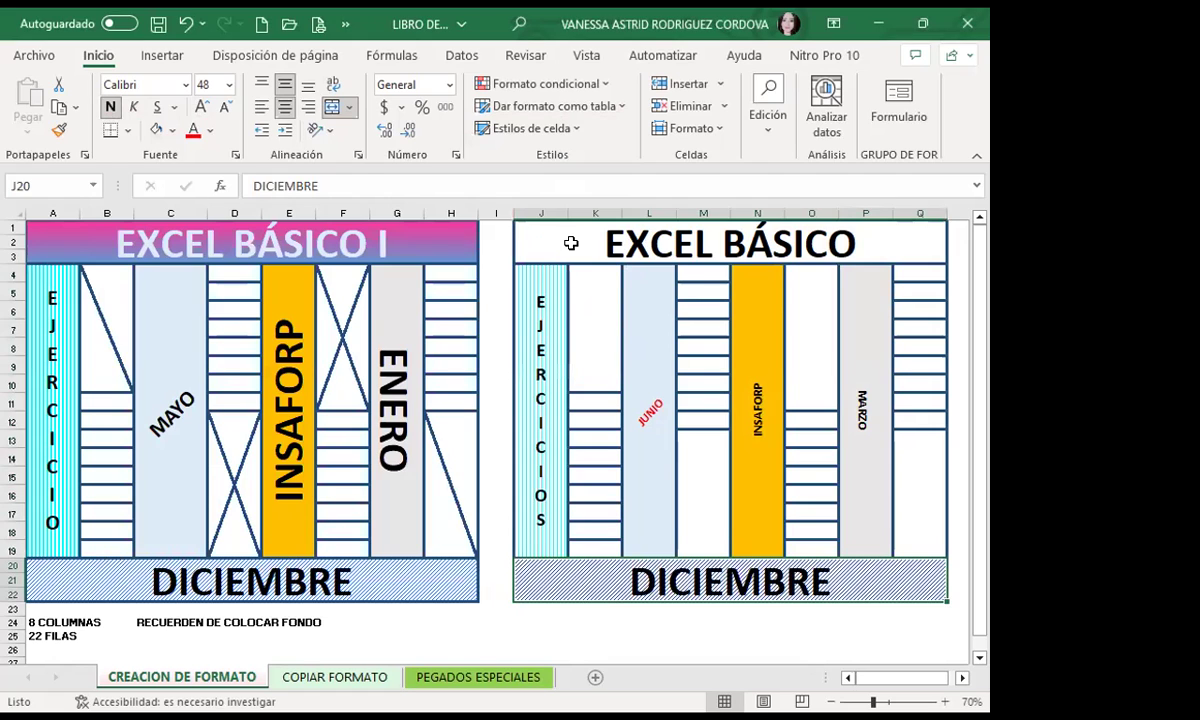
pyautogui.click(533, 226)
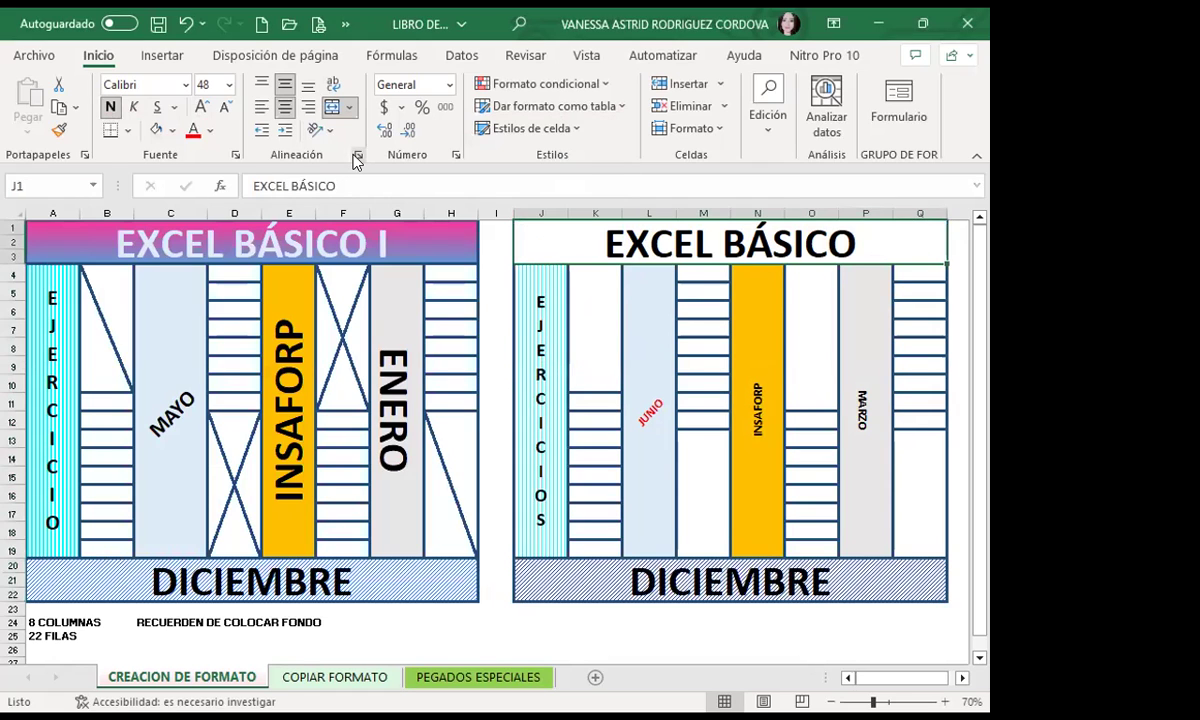
# Apply a two-colour pink-to-blue gradient fill to the EXCEL BÁSICO title via Fill Effects.
pyautogui.click(356, 158)
pyautogui.click(364, 161)
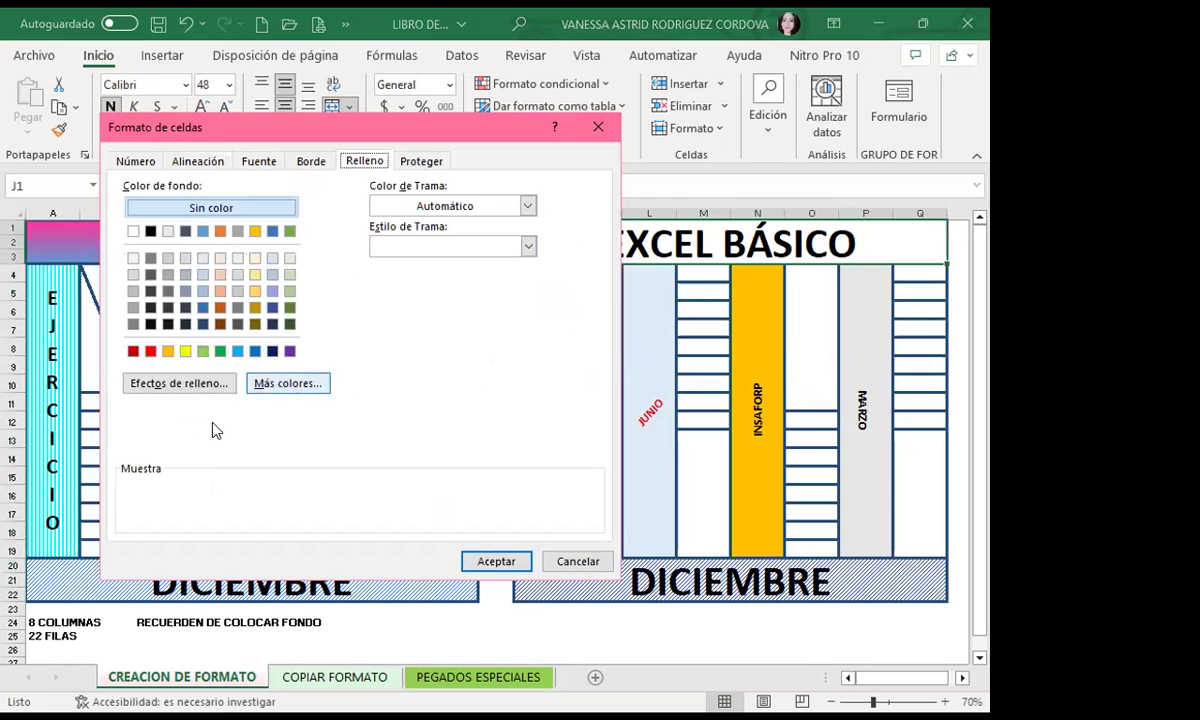
pyautogui.click(178, 383)
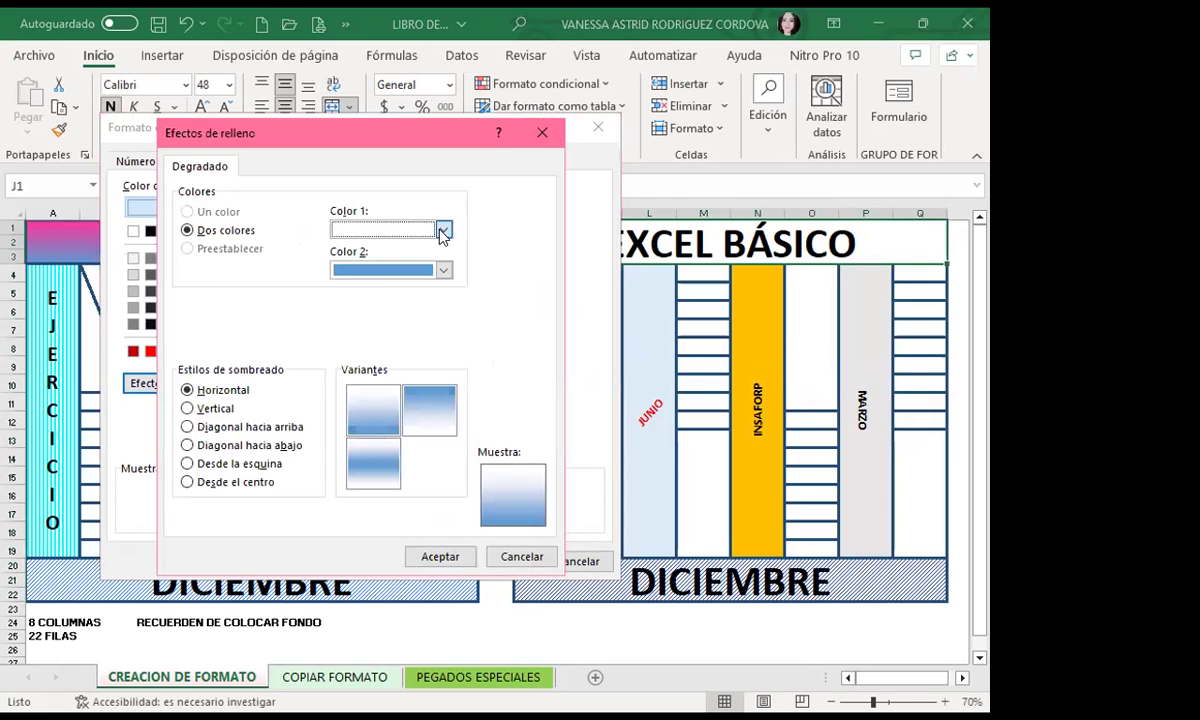
pyautogui.click(443, 230)
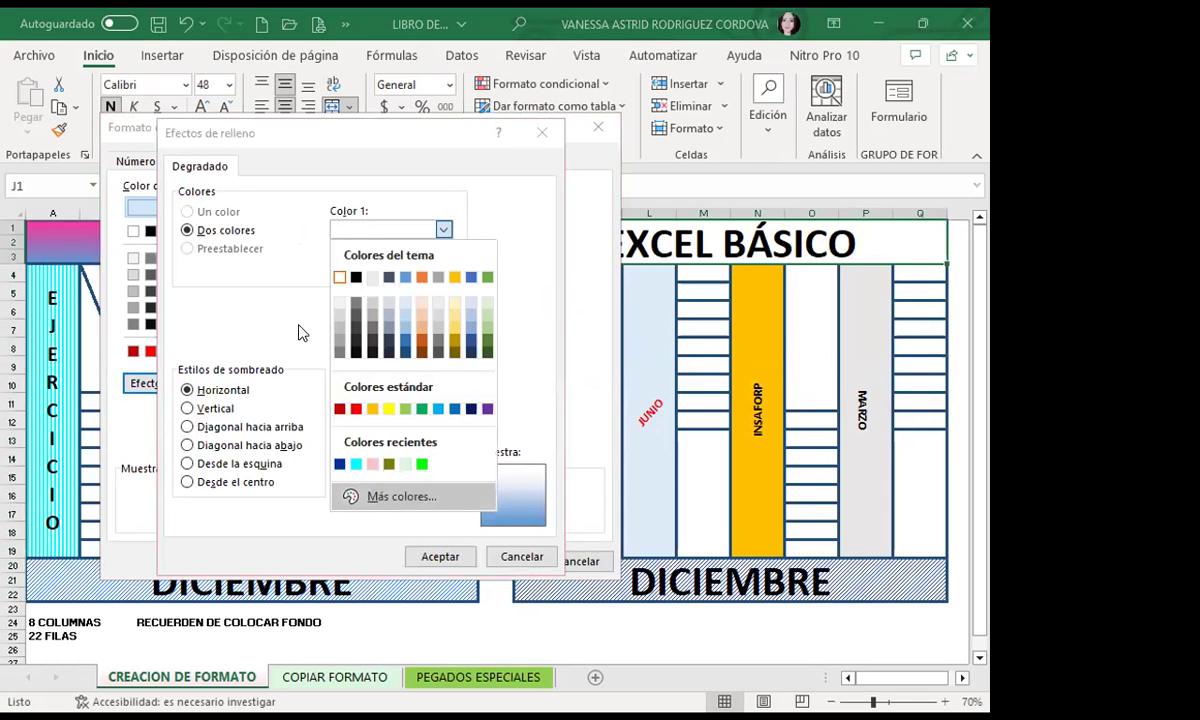
pyautogui.click(401, 496)
pyautogui.click(334, 356)
pyautogui.click(341, 370)
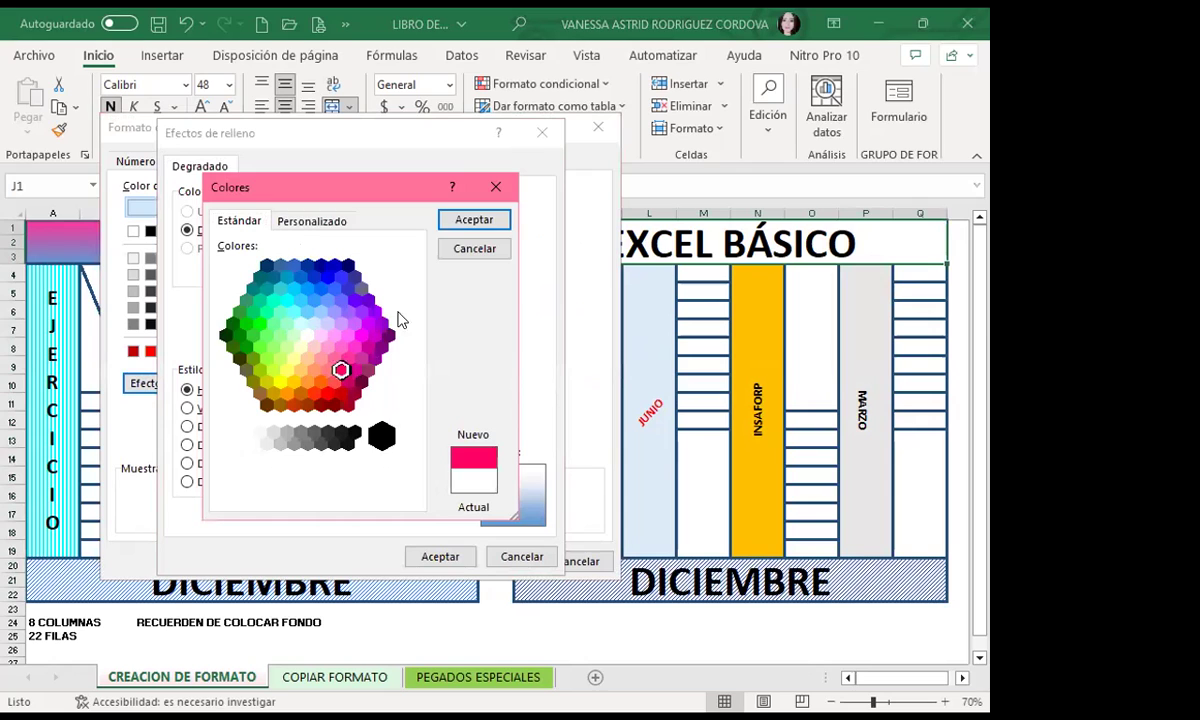
pyautogui.click(465, 222)
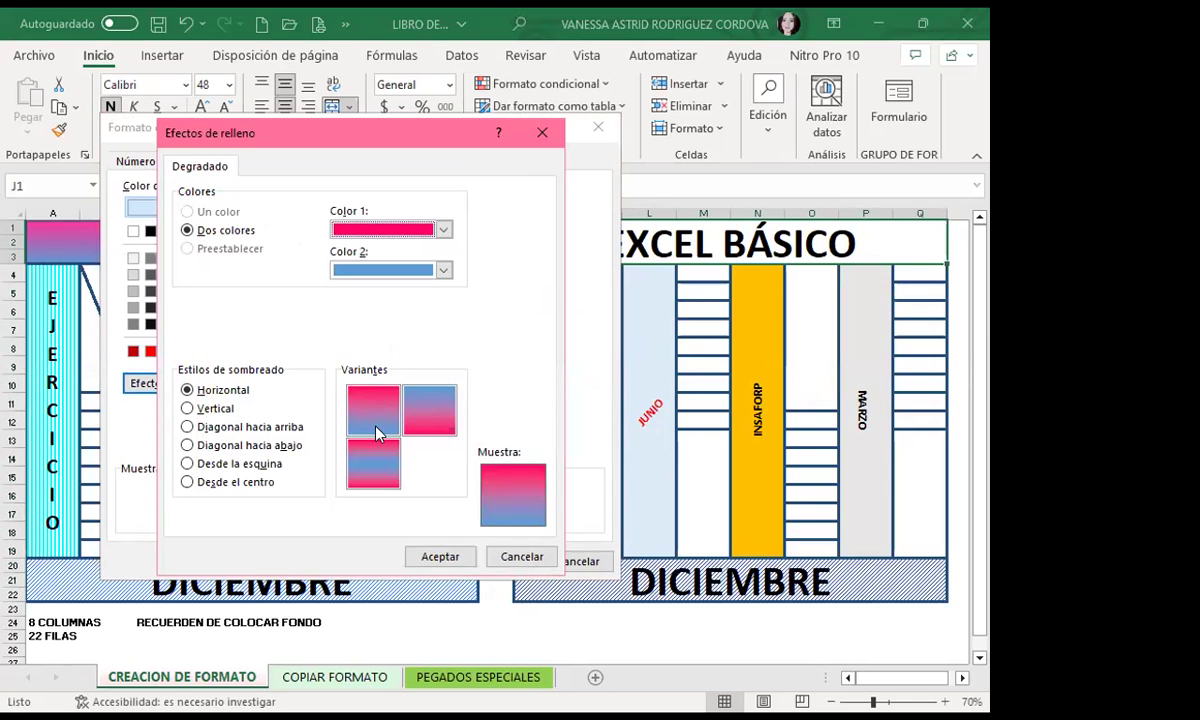
pyautogui.click(440, 556)
pyautogui.click(507, 562)
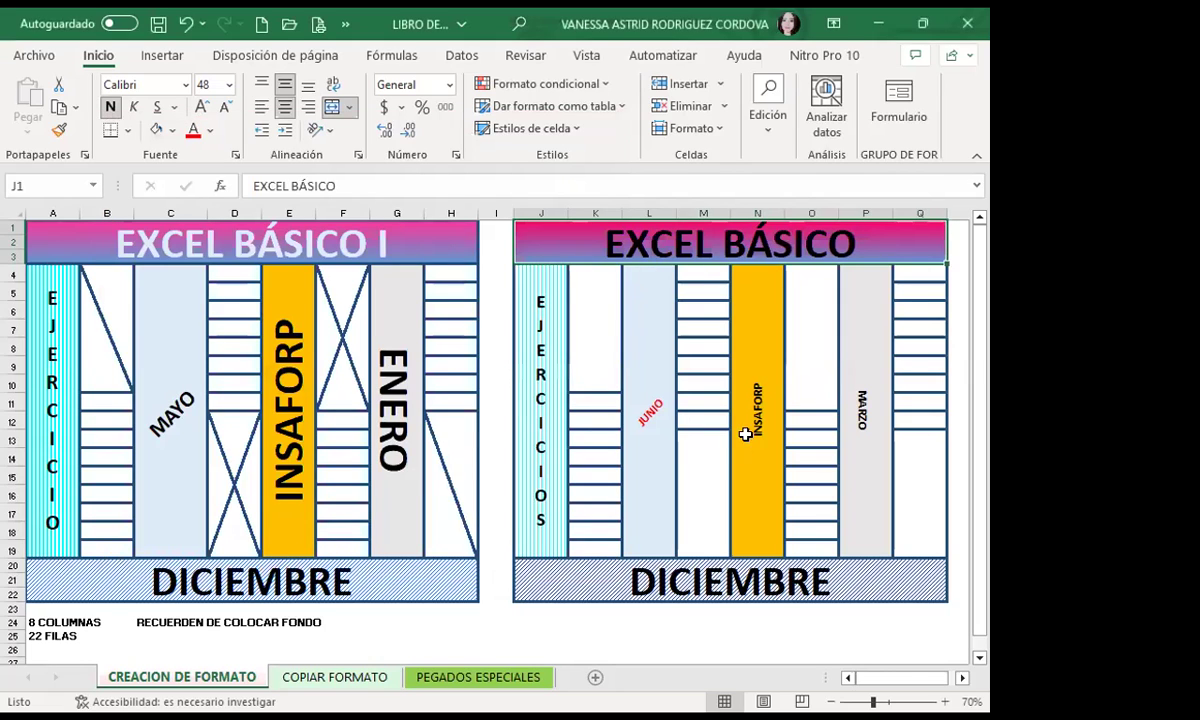
pyautogui.click(563, 577)
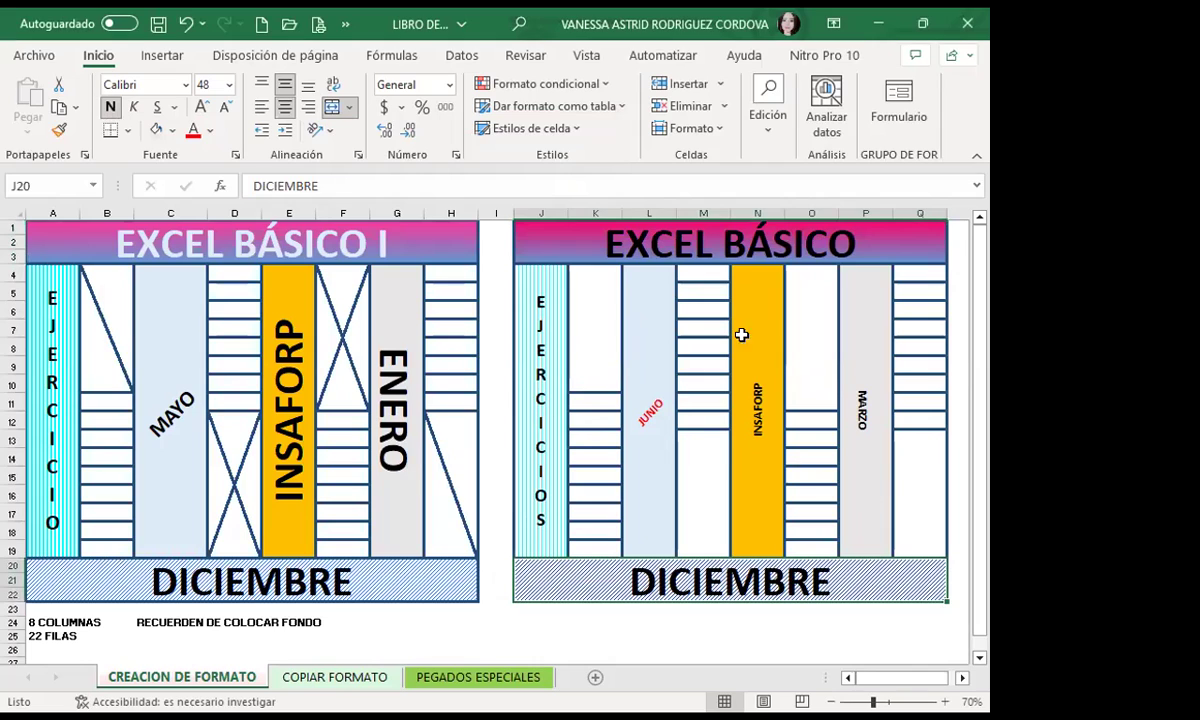
# Add a single diagonal border across the blank K4 block.
pyautogui.click(577, 322)
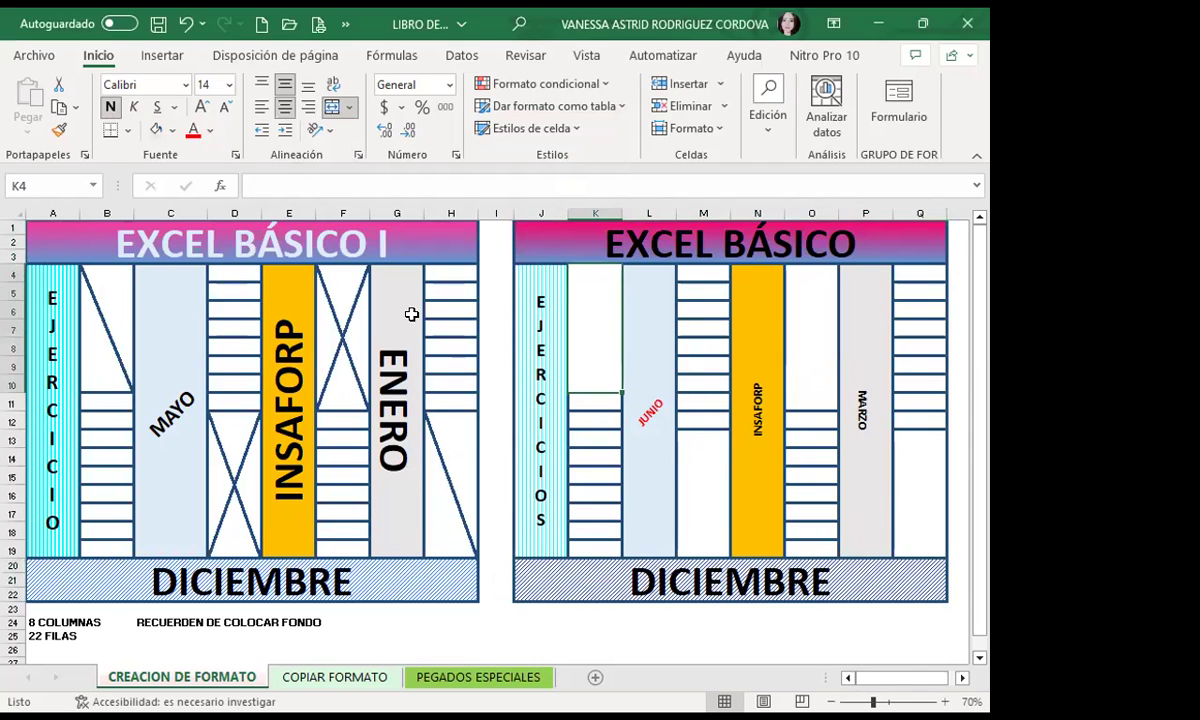
pyautogui.click(356, 157)
pyautogui.click(363, 161)
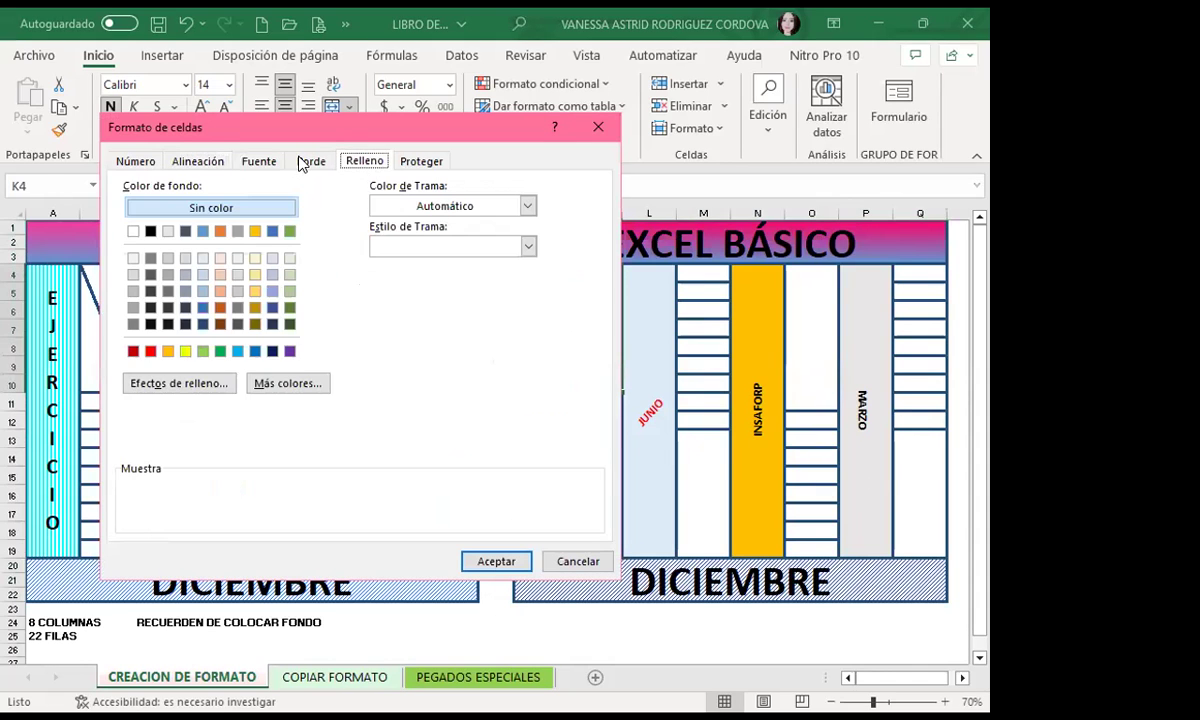
pyautogui.click(302, 162)
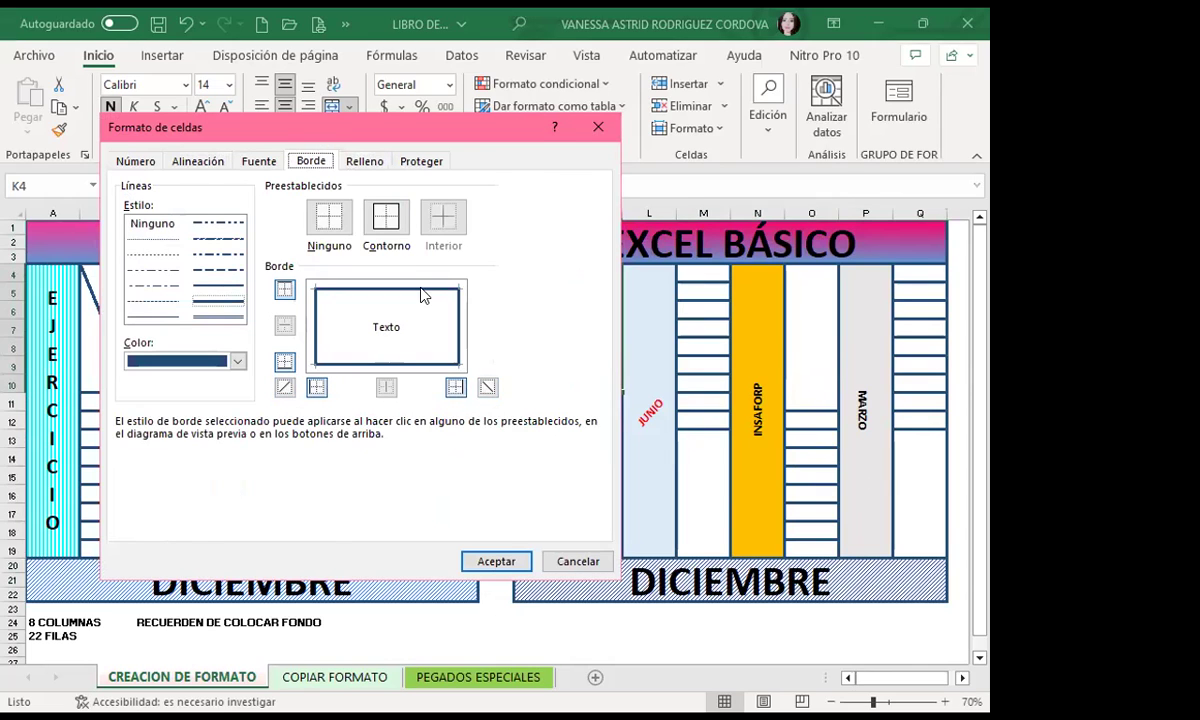
pyautogui.click(718, 363)
pyautogui.click(727, 536)
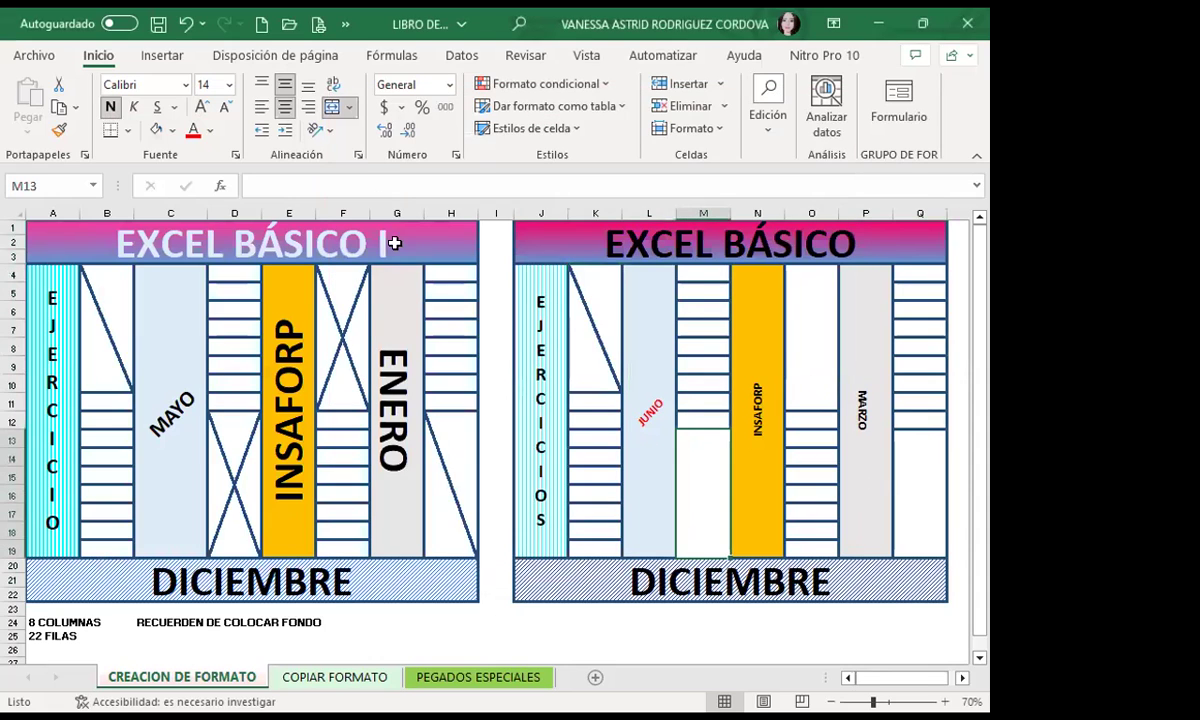
# Add crossed X diagonal borders to the M13 and O4:O11 blocks.
pyautogui.click(358, 154)
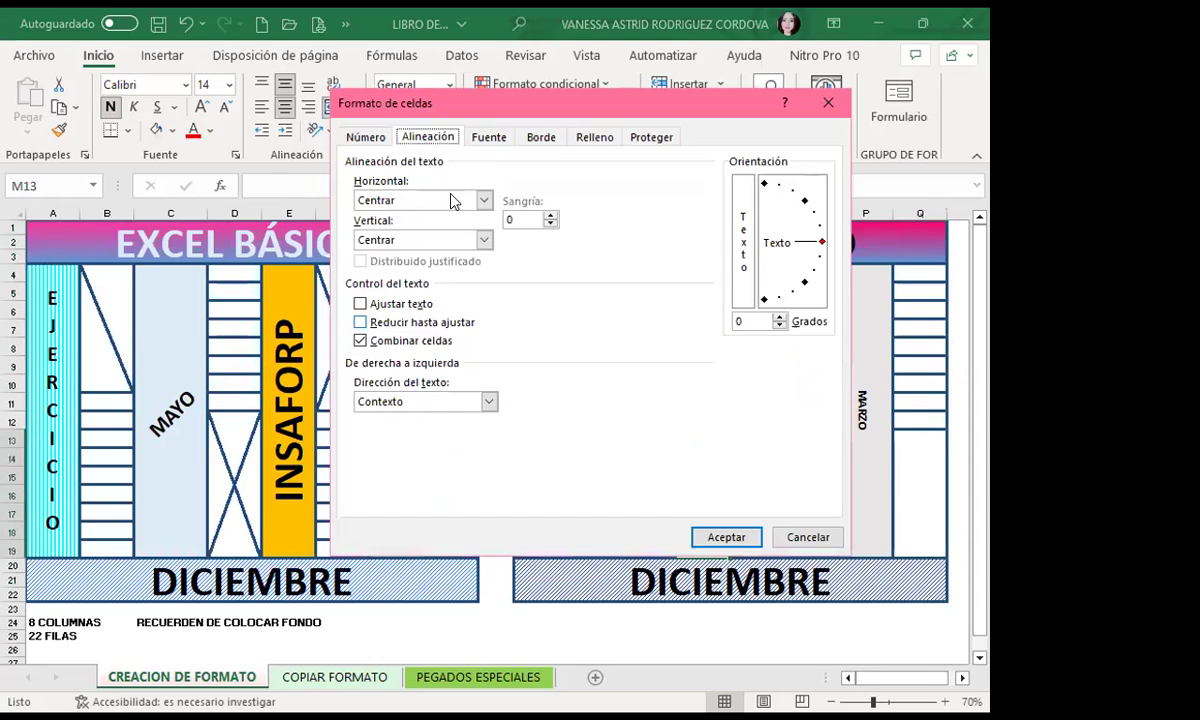
pyautogui.click(541, 137)
pyautogui.click(514, 363)
pyautogui.click(716, 364)
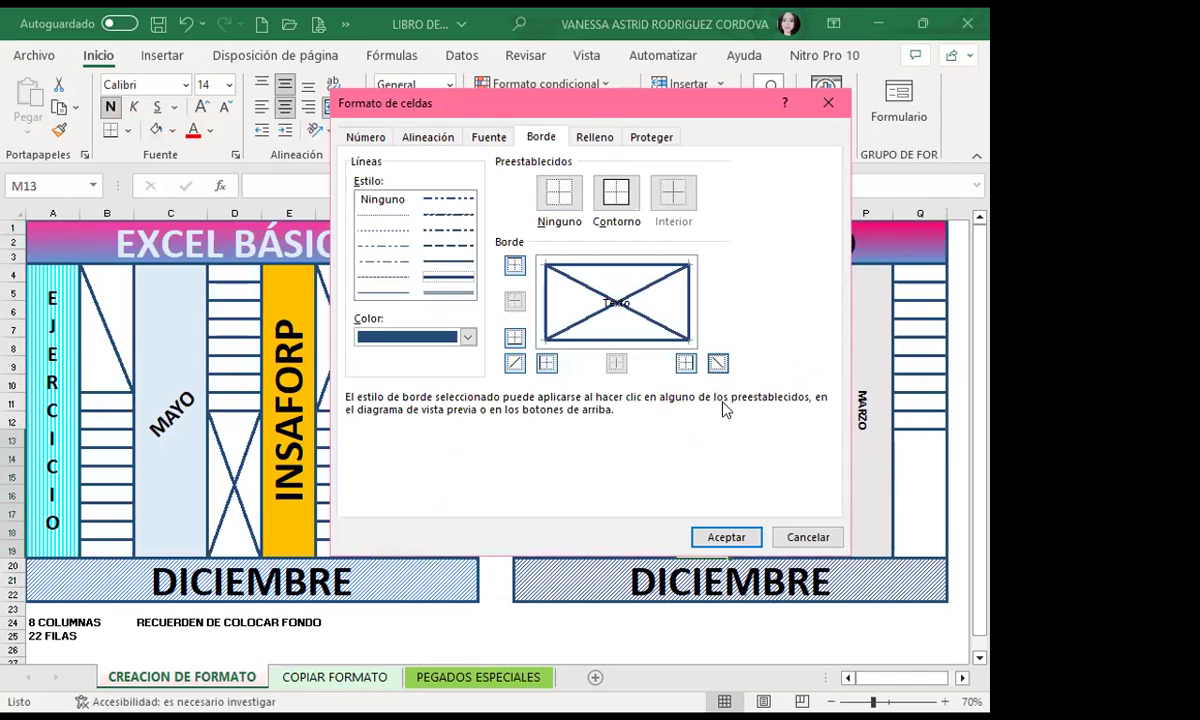
pyautogui.click(714, 537)
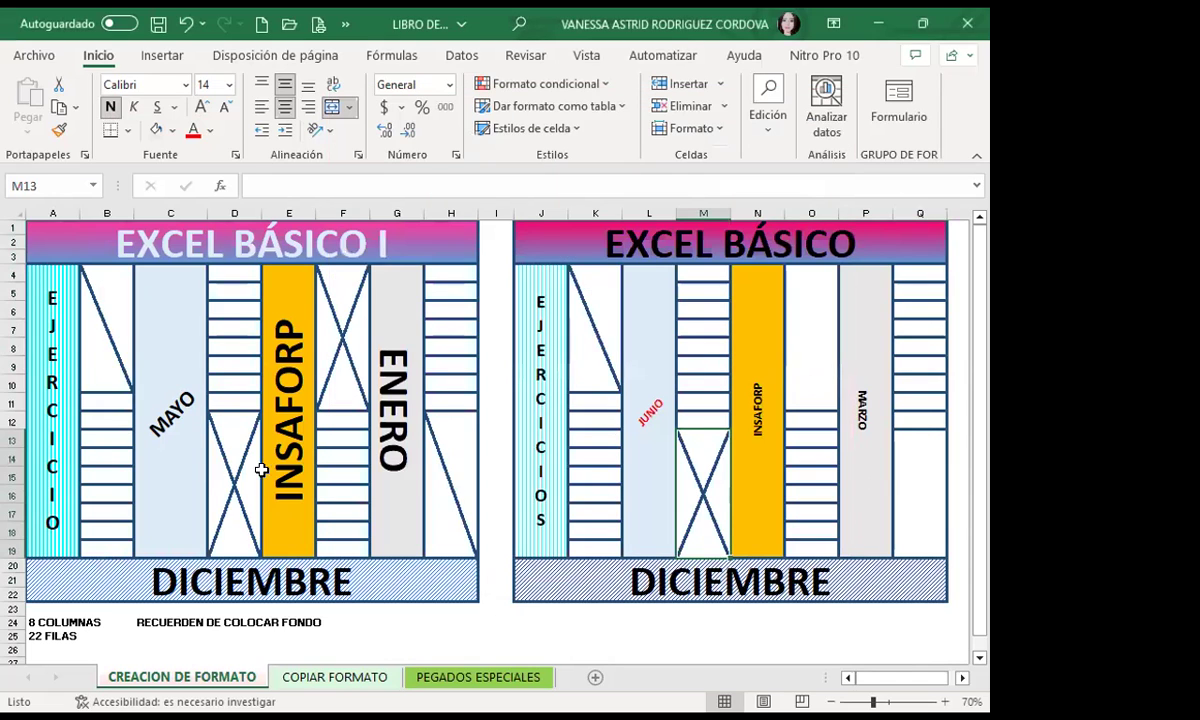
pyautogui.moveTo(811, 272); pyautogui.dragTo(811, 406)
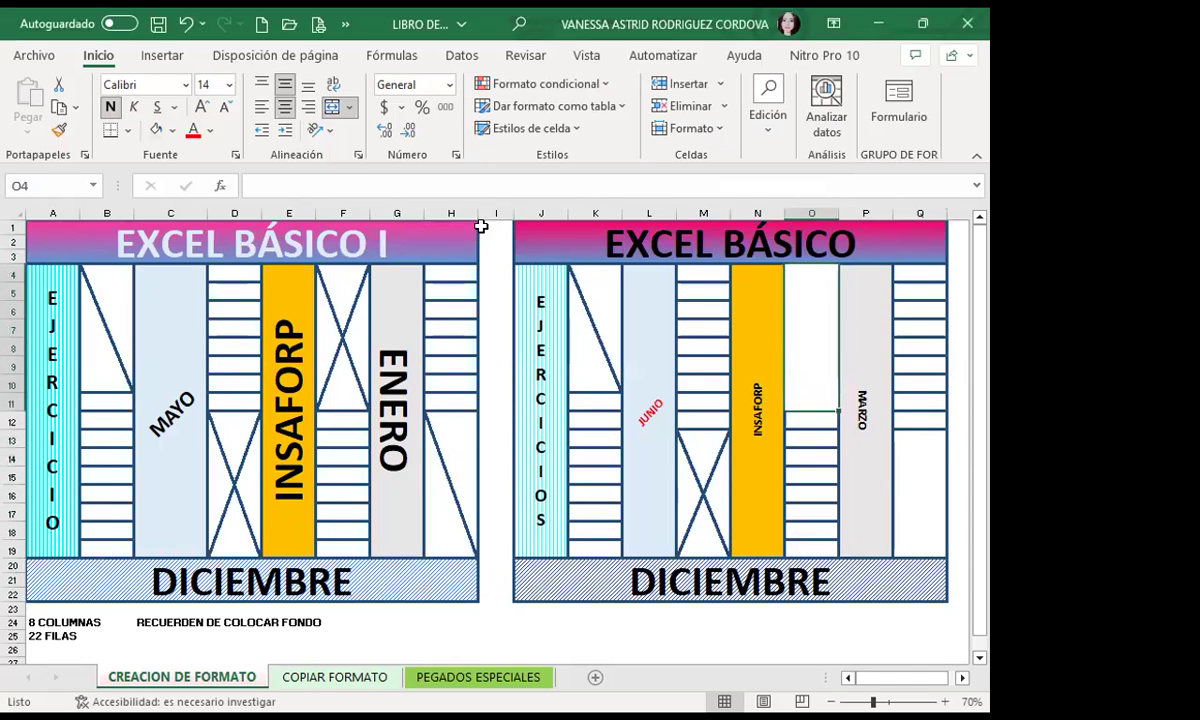
pyautogui.click(357, 155)
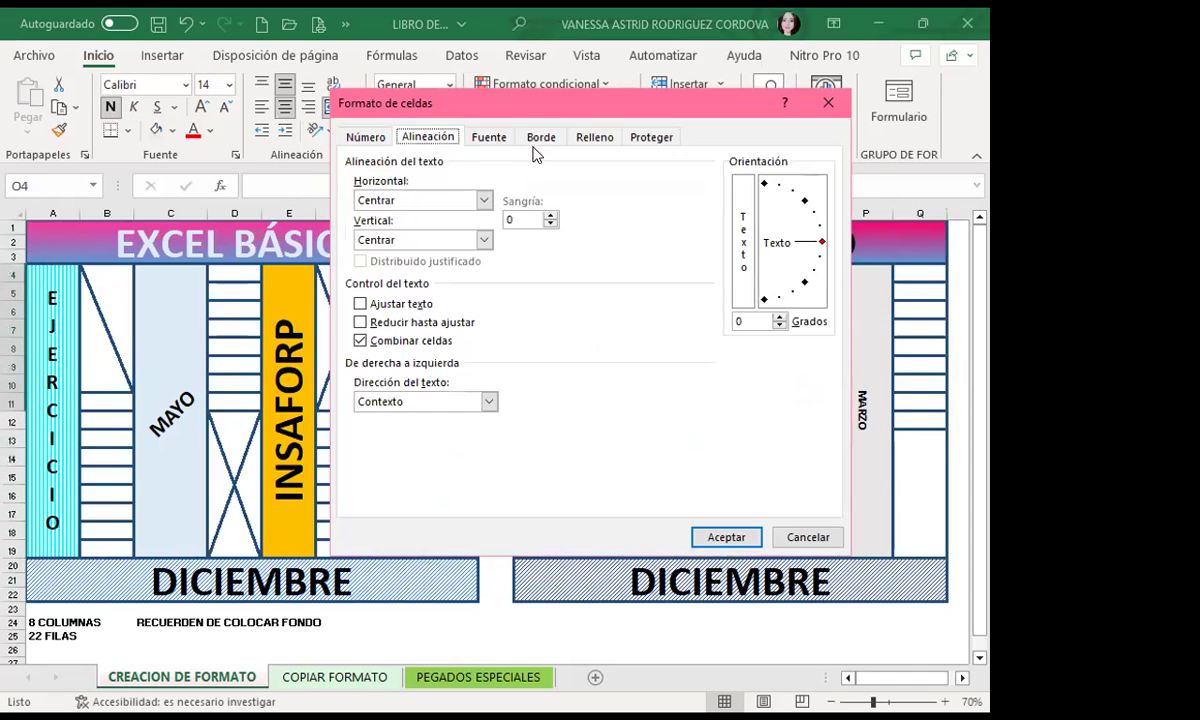
pyautogui.click(541, 138)
pyautogui.click(514, 363)
pyautogui.click(718, 363)
pyautogui.click(740, 534)
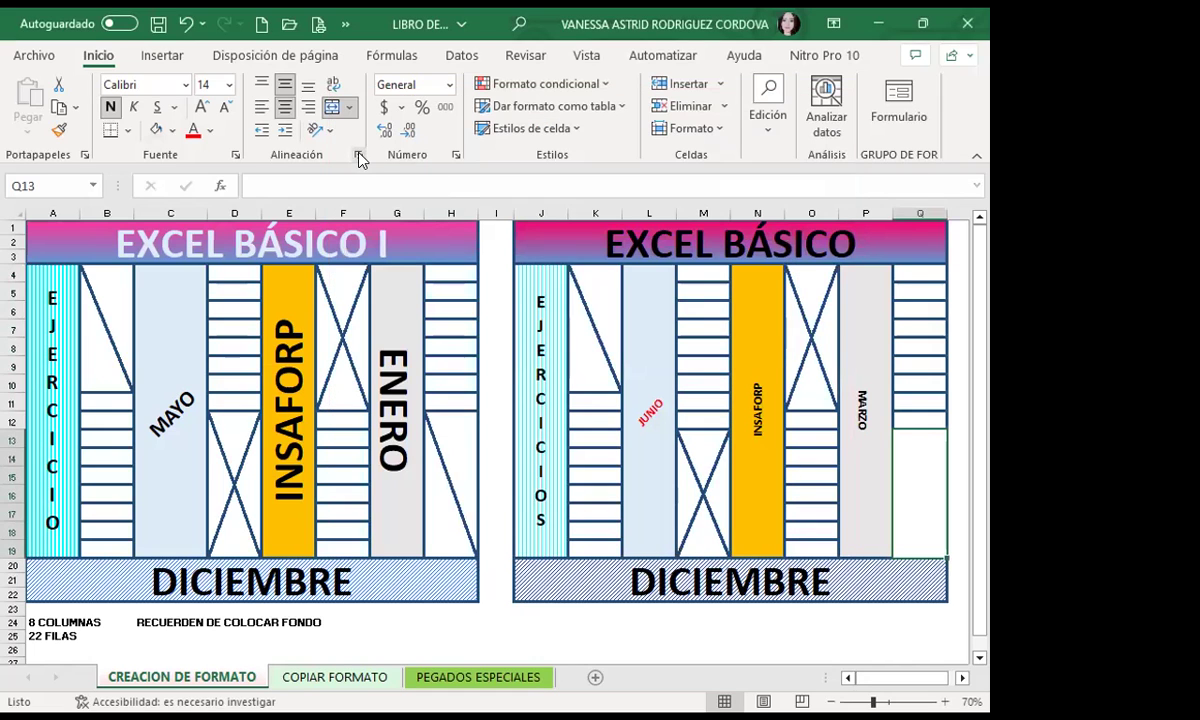
# Add a single diagonal border across the Q13 block.
pyautogui.click(358, 156)
pyautogui.click(541, 137)
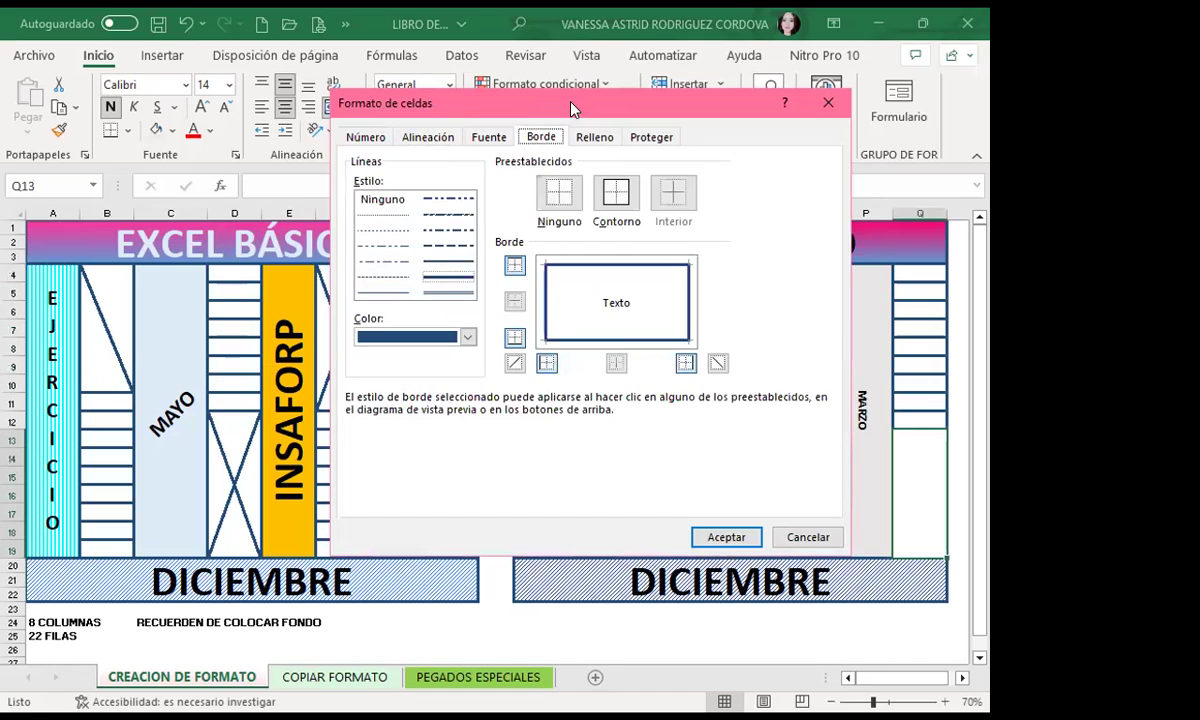
pyautogui.moveTo(528, 118); pyautogui.dragTo(487, 127)
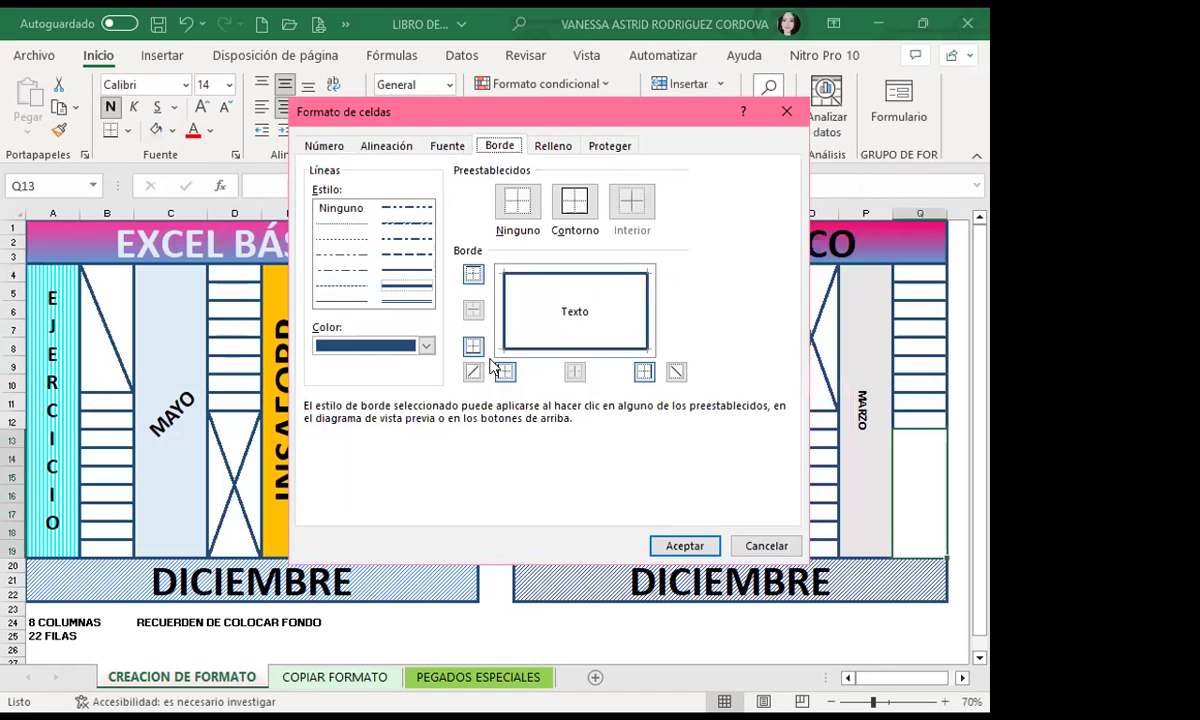
pyautogui.click(676, 372)
pyautogui.click(692, 545)
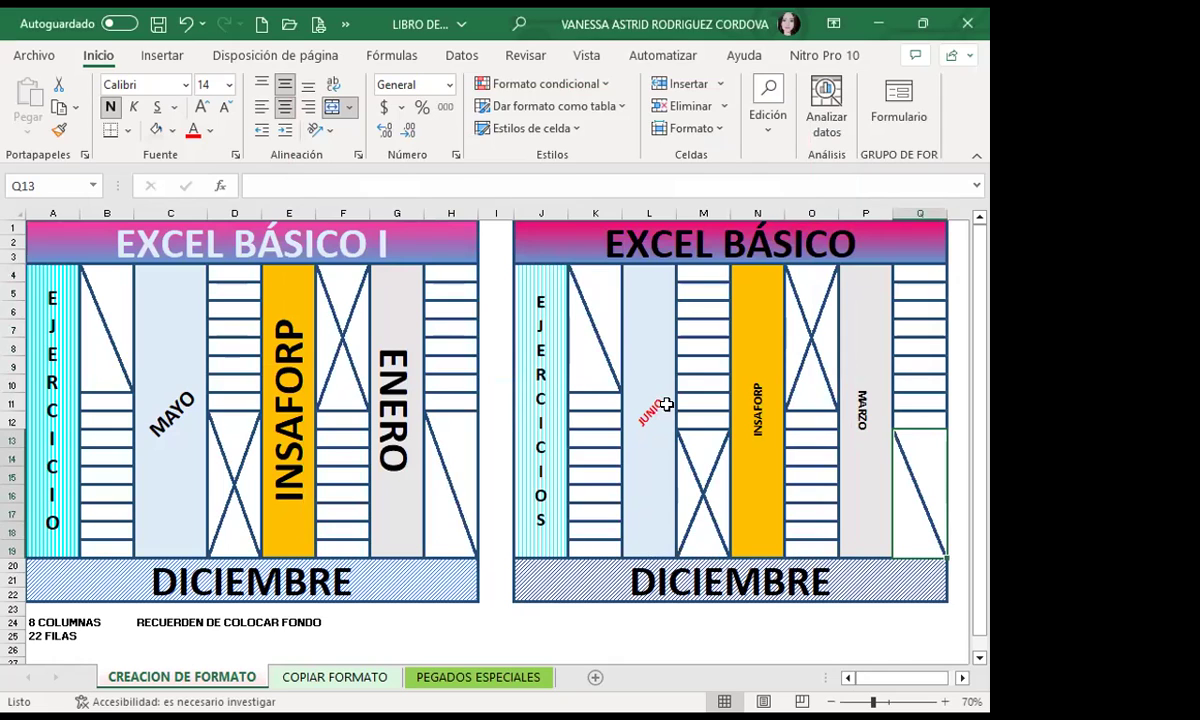
# Turn the EXCEL BÁSICO title text white.
pyautogui.click(600, 243)
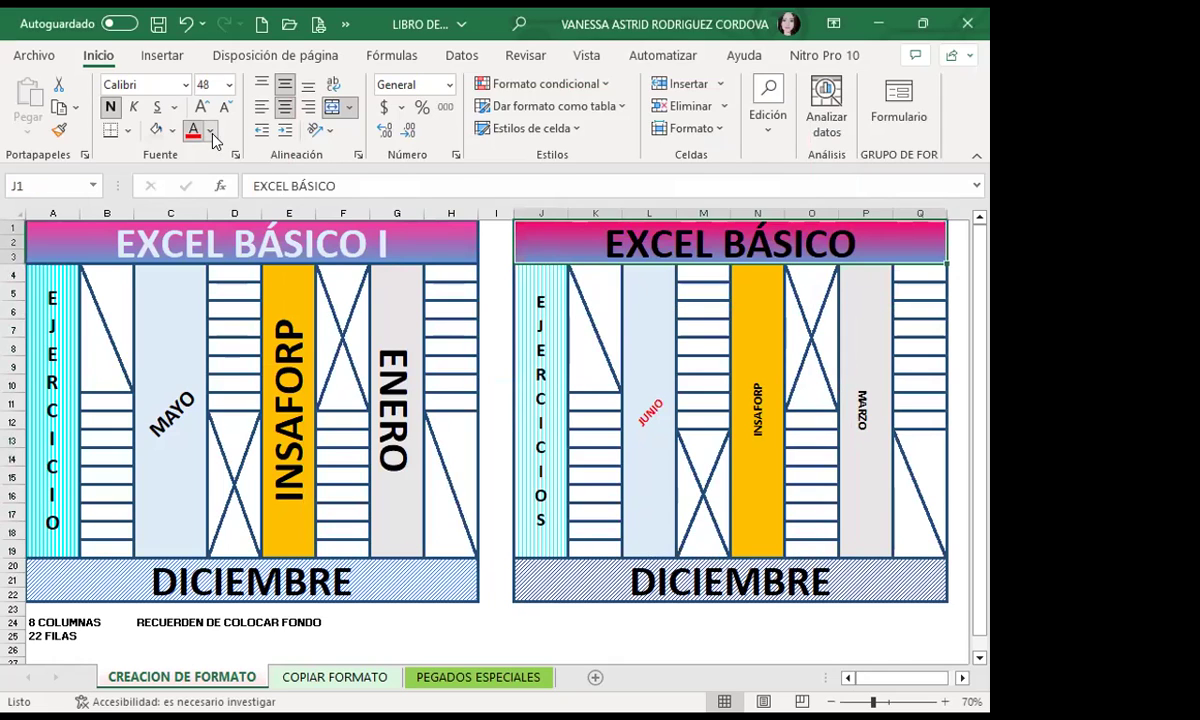
pyautogui.click(212, 133)
pyautogui.click(192, 213)
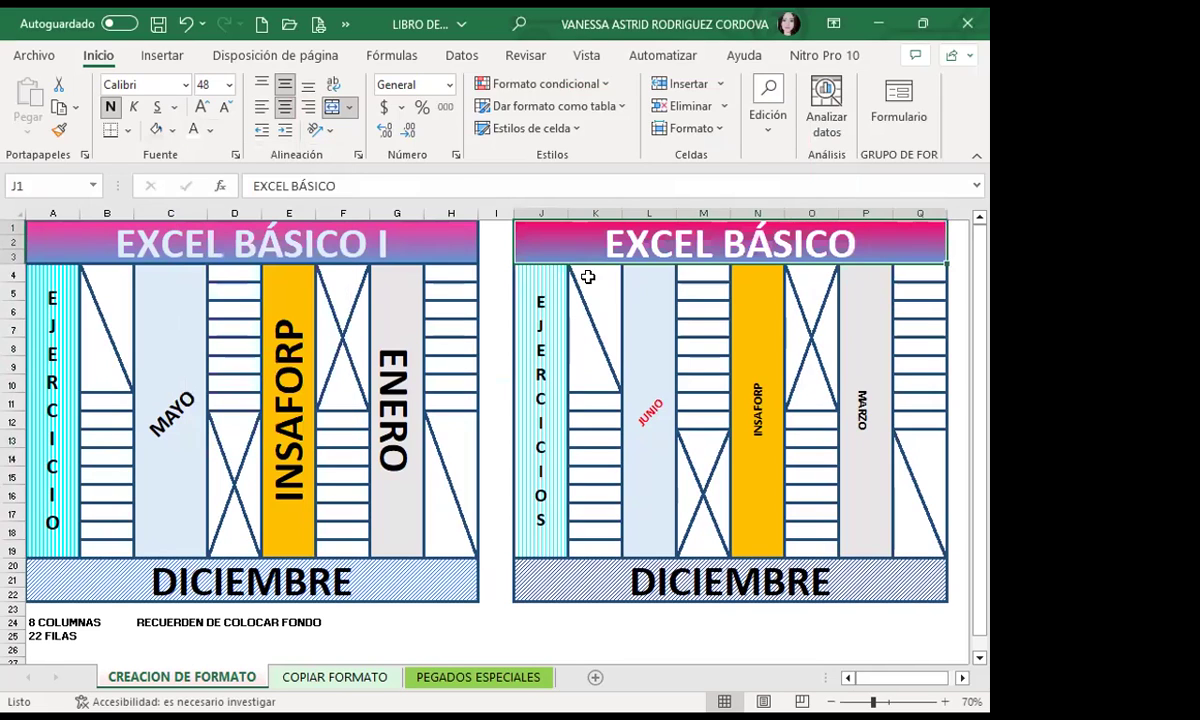
# Change the stacked J4 label from EJERCICIOS to EJERCICIO.
pyautogui.click(759, 456)
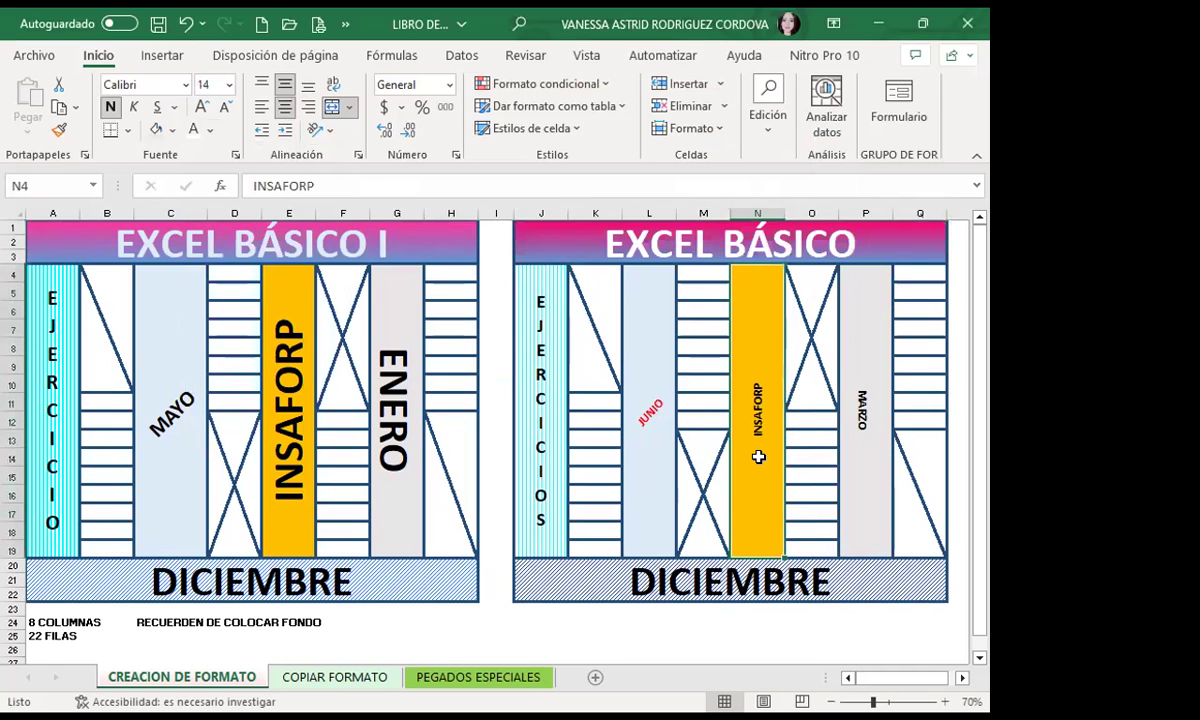
pyautogui.click(418, 240)
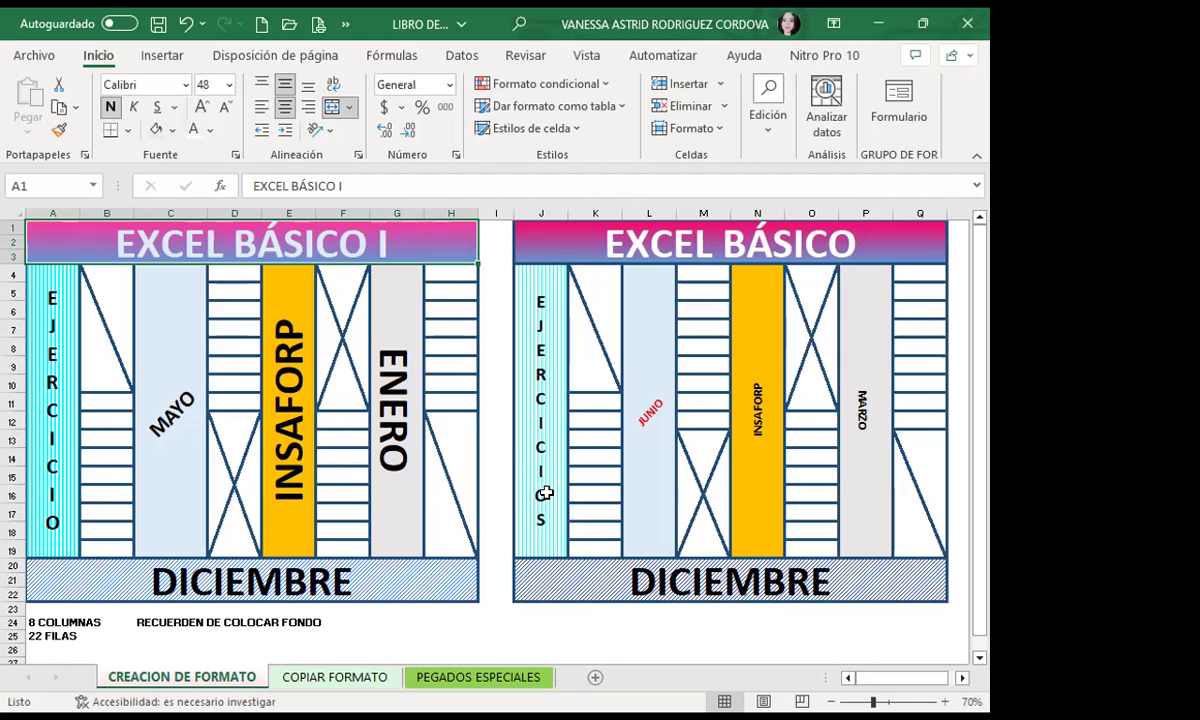
pyautogui.click(539, 451)
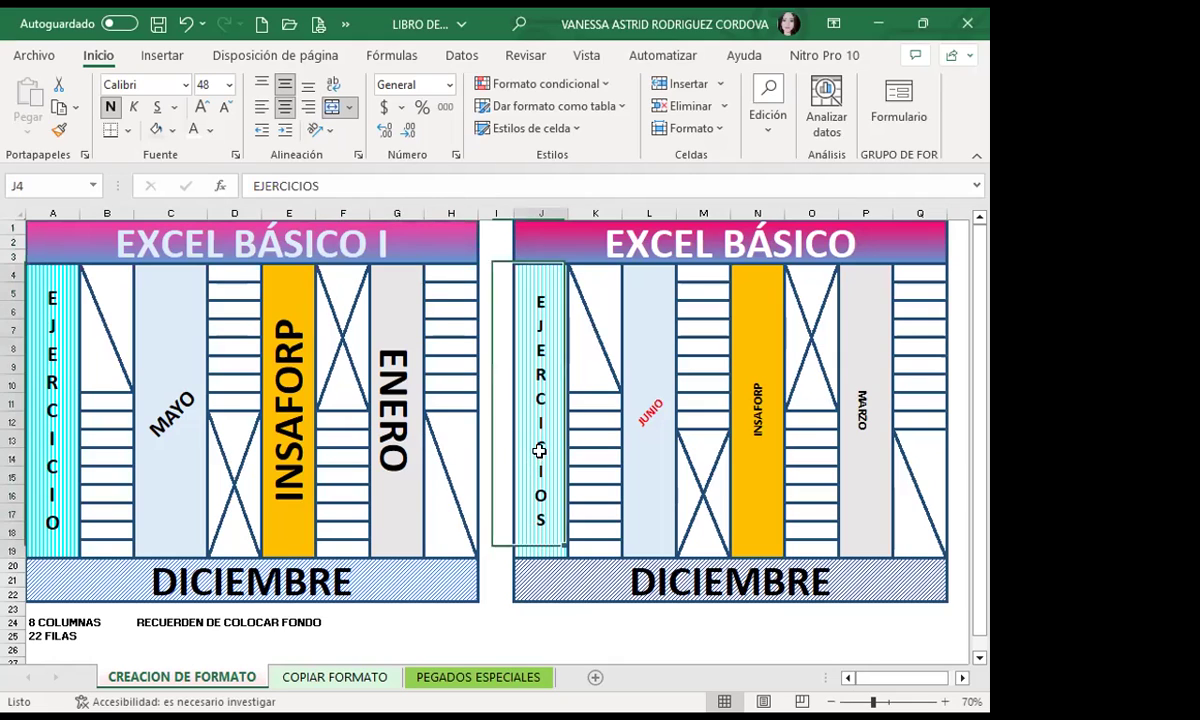
pyautogui.click(320, 186)
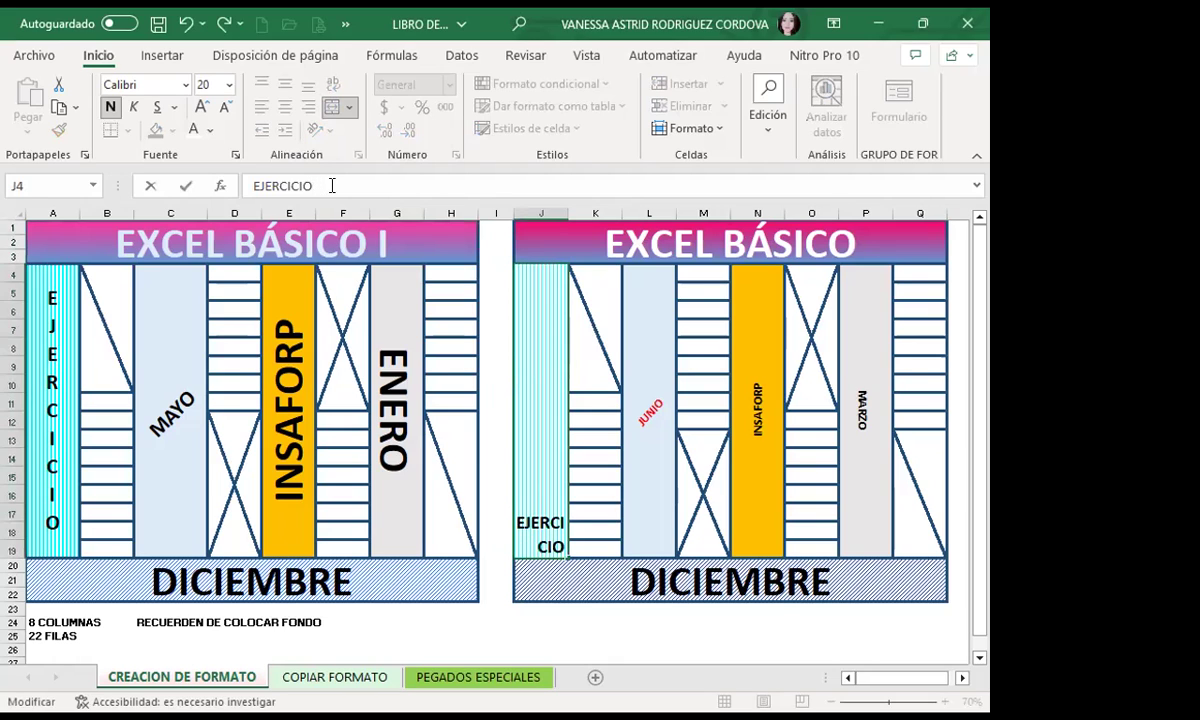
pyautogui.click(587, 388)
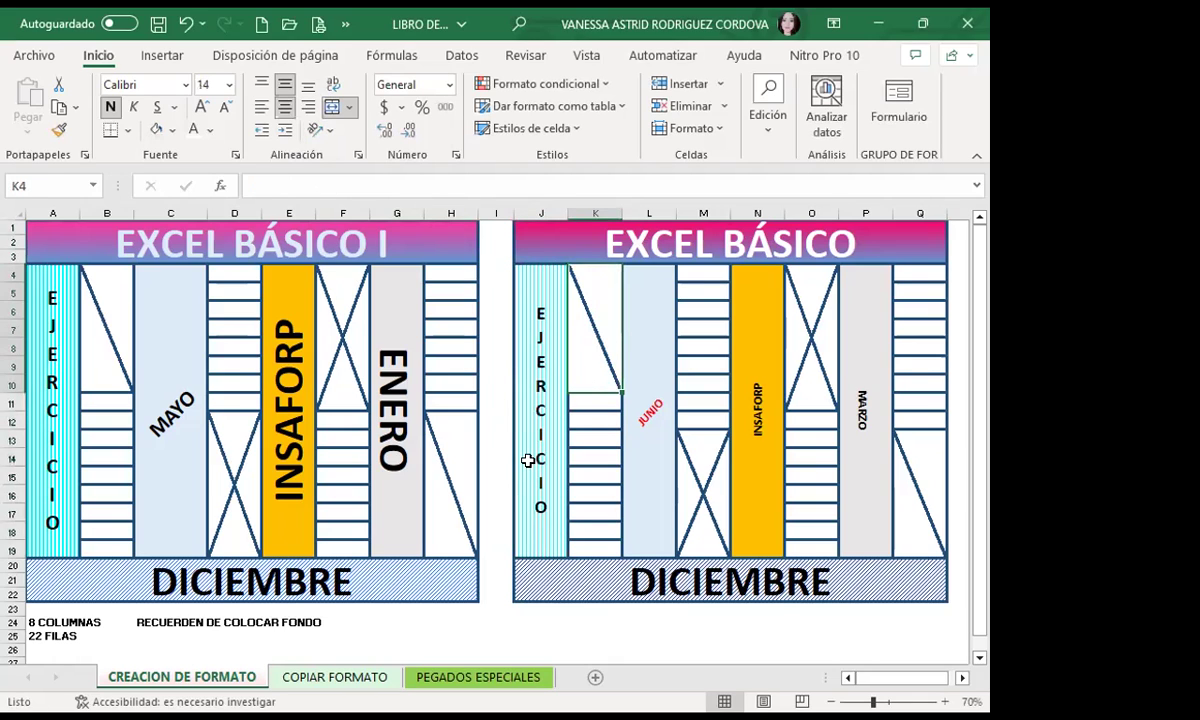
# Enlarge the rotated INSAFORP label in N4 with four font-size increases.
pyautogui.click(541, 405)
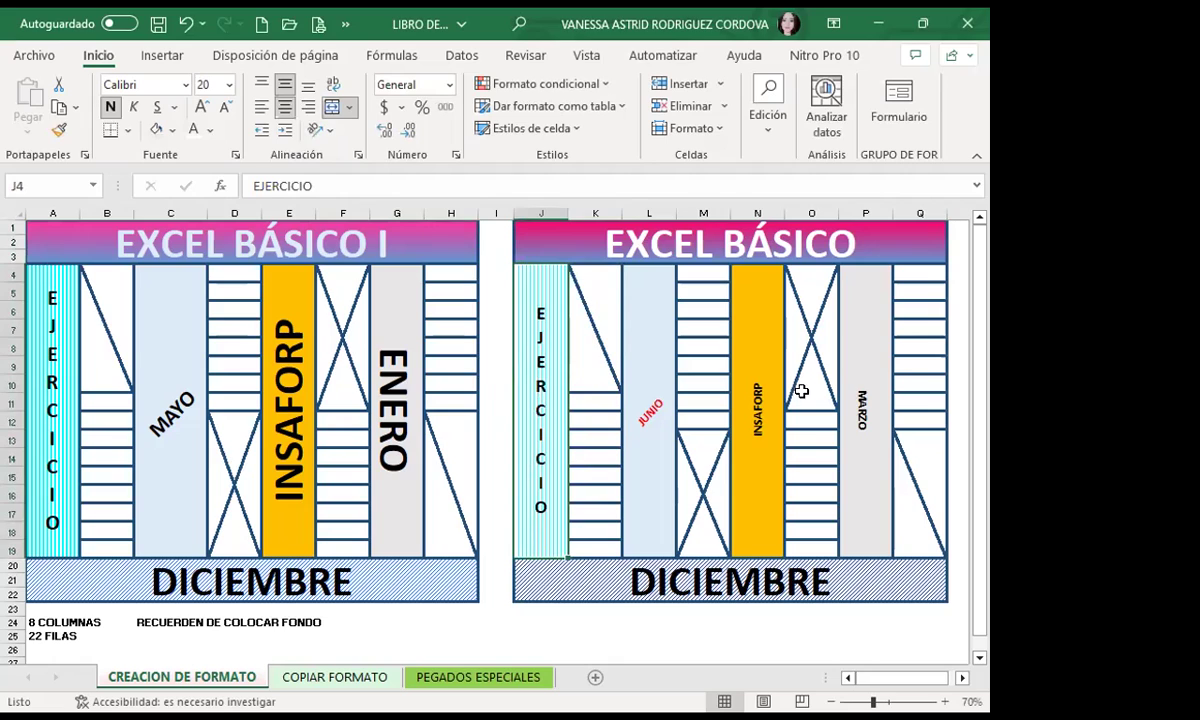
pyautogui.click(757, 388)
pyautogui.click(200, 107)
pyautogui.click(200, 107)
pyautogui.click(200, 107)
pyautogui.click(200, 107)
pyautogui.click(200, 107)
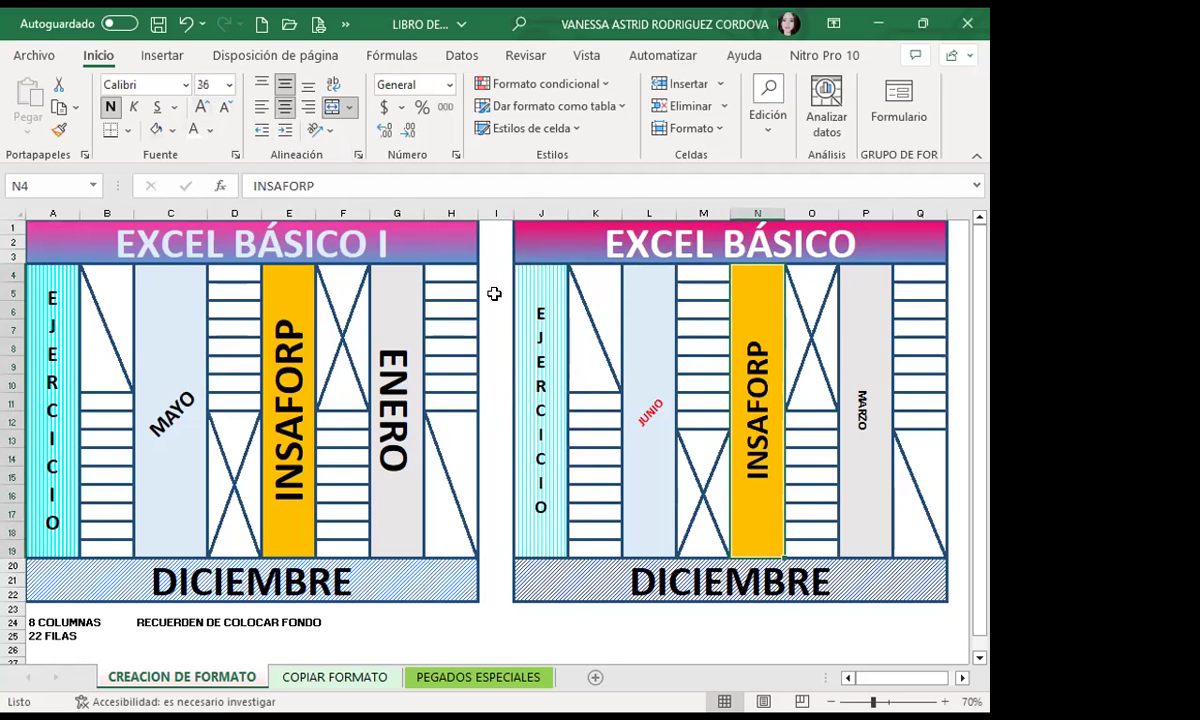
# Enlarge the MARZO label in P4 to 48 pt.
pyautogui.click(876, 356)
pyautogui.click(201, 107)
pyautogui.click(201, 107)
pyautogui.click(201, 107)
pyautogui.click(201, 107)
pyautogui.click(201, 107)
pyautogui.click(201, 107)
pyautogui.click(201, 107)
pyautogui.click(201, 107)
pyautogui.click(201, 107)
pyautogui.click(201, 107)
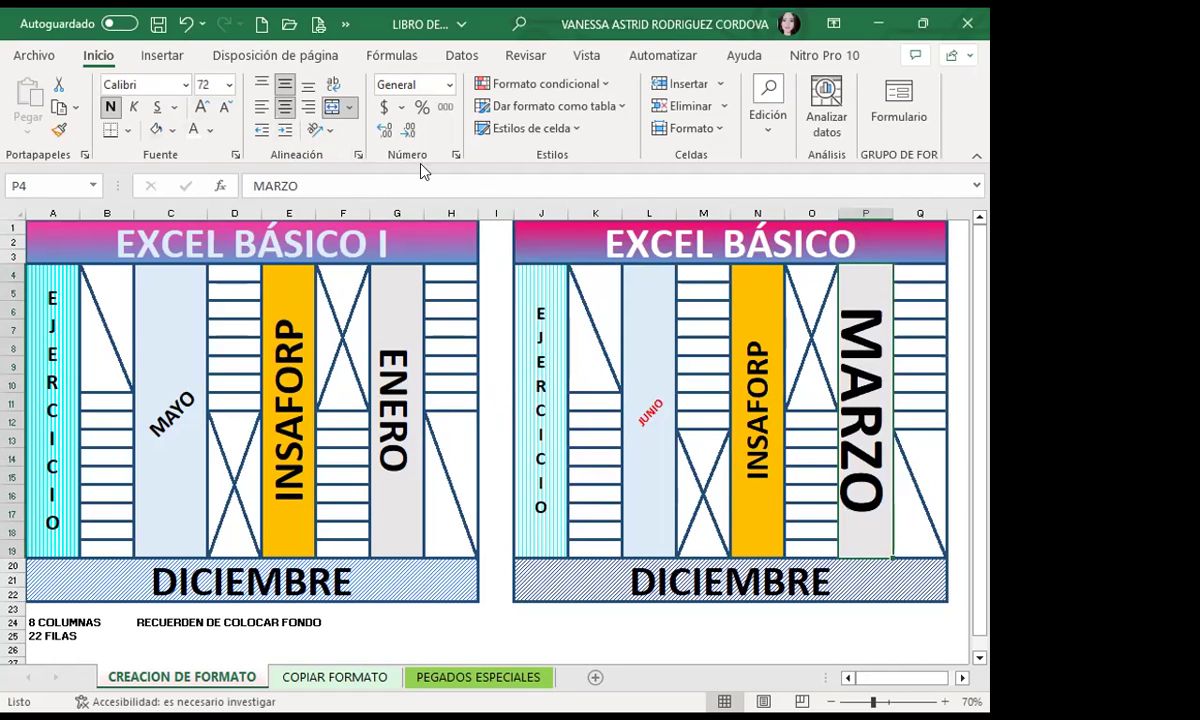
pyautogui.click(224, 107)
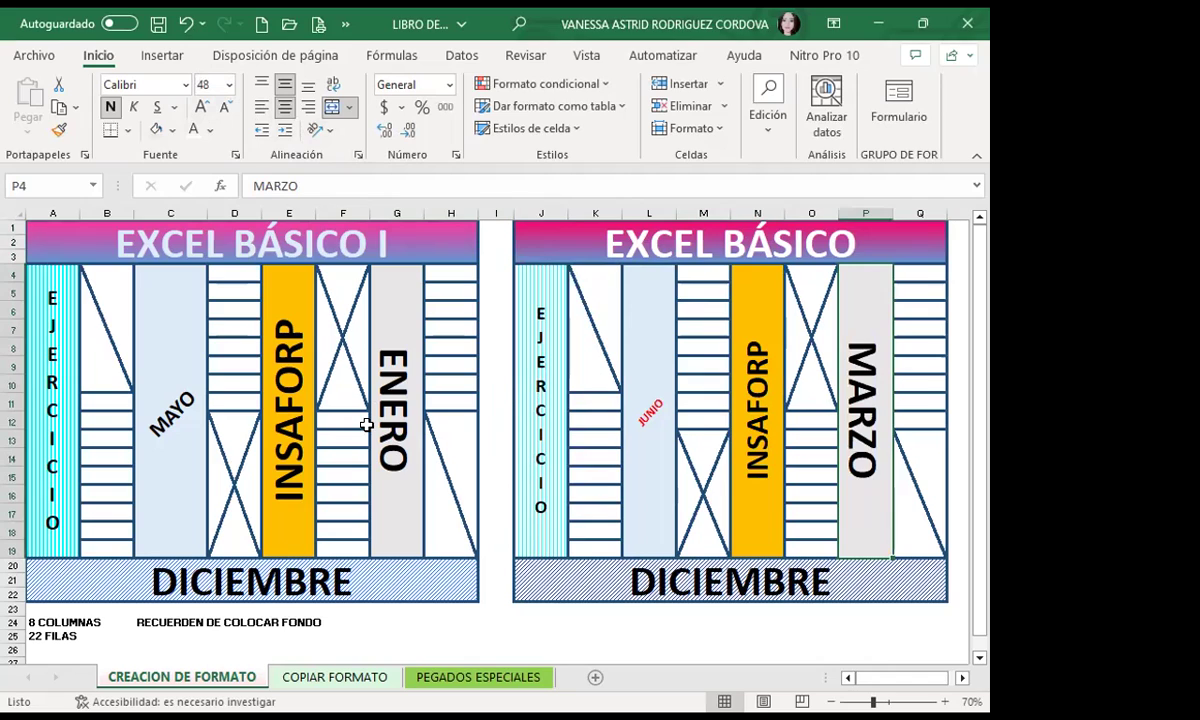
pyautogui.click(657, 350)
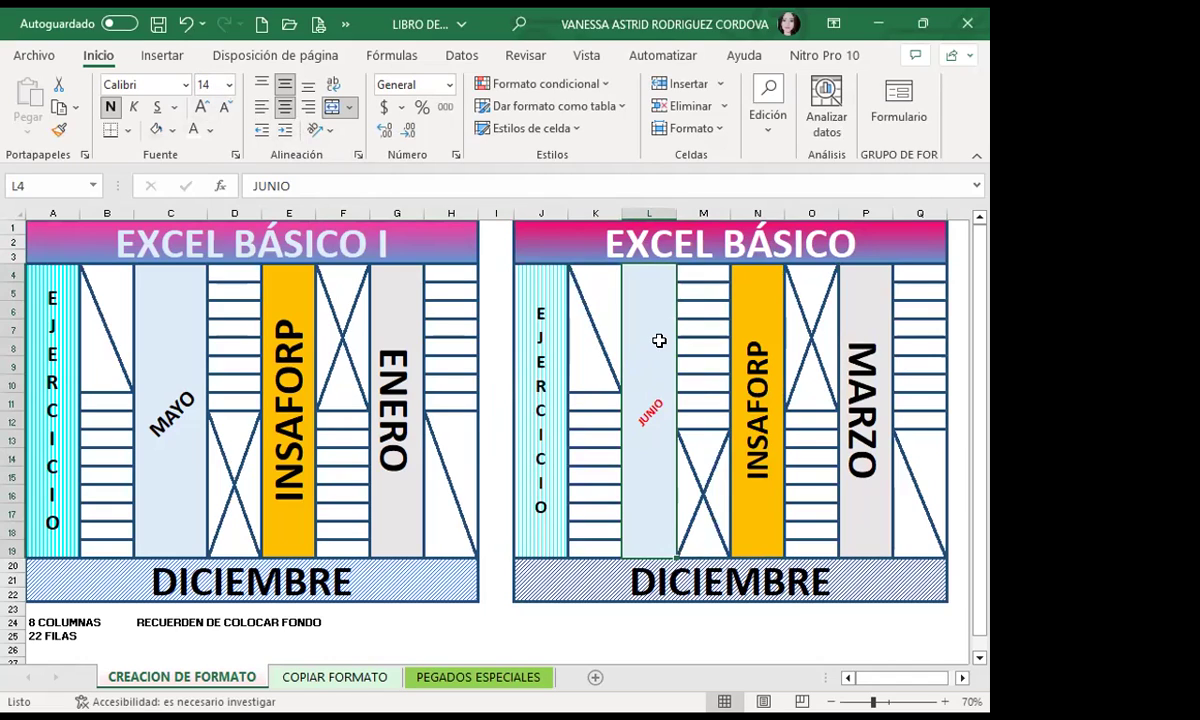
pyautogui.click(582, 353)
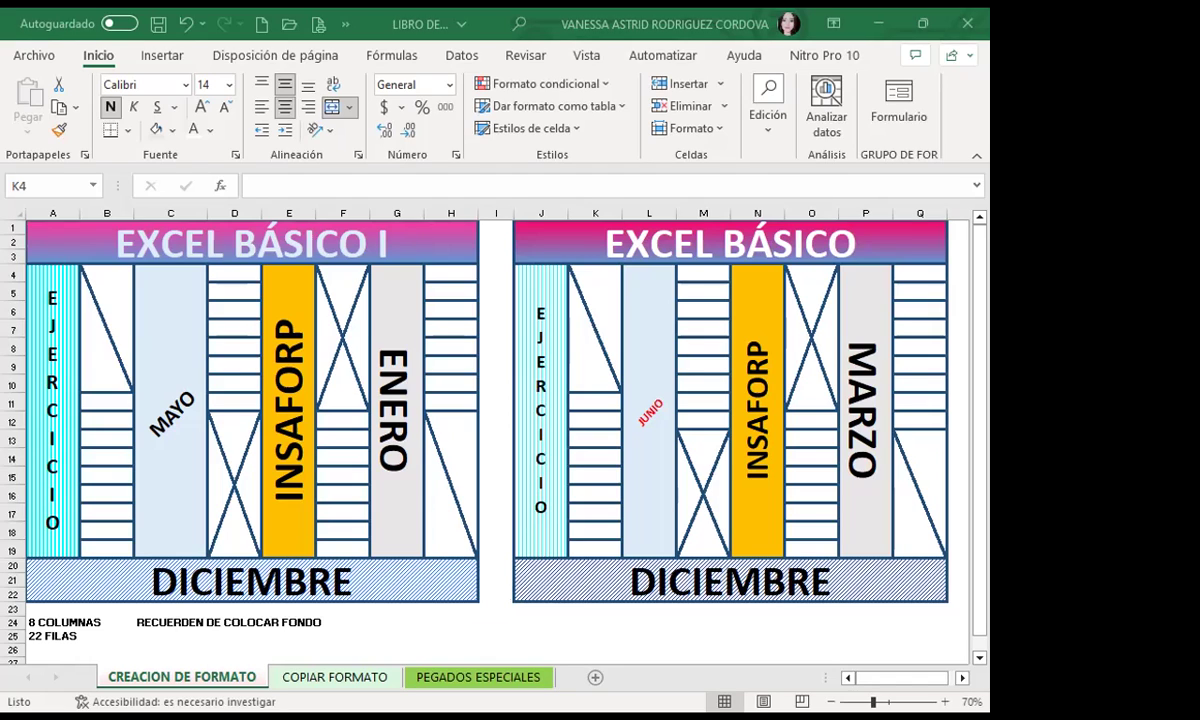
pyautogui.click(496, 636)
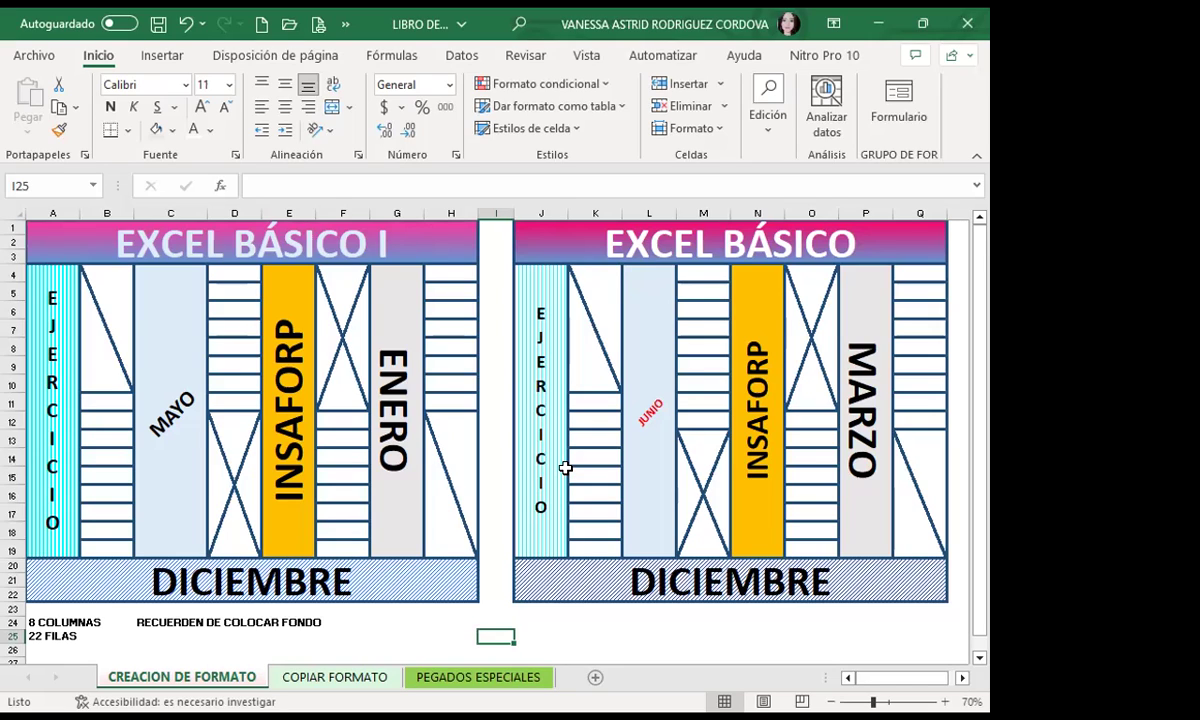
pyautogui.click(530, 495)
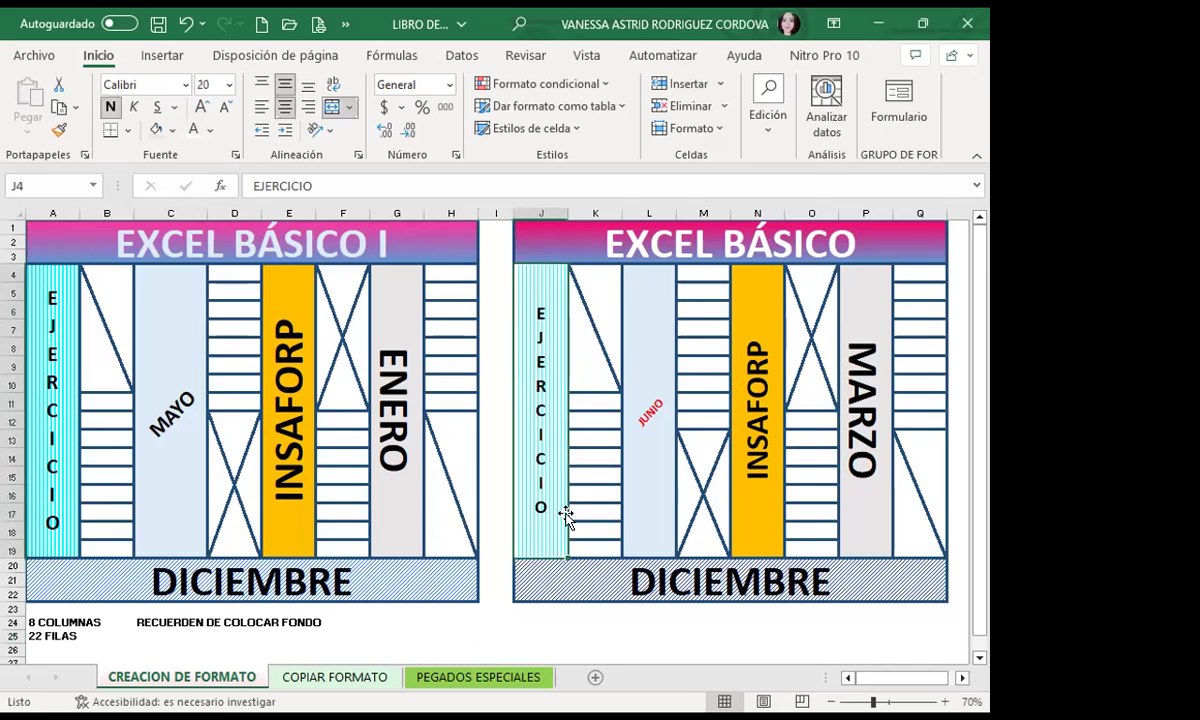
pyautogui.keyDown('ctrl'); pyautogui.click(652, 510); pyautogui.keyUp('ctrl')
pyautogui.keyDown('ctrl'); pyautogui.click(777, 524); pyautogui.keyUp('ctrl')
pyautogui.keyDown('ctrl'); pyautogui.click(870, 522); pyautogui.keyUp('ctrl')
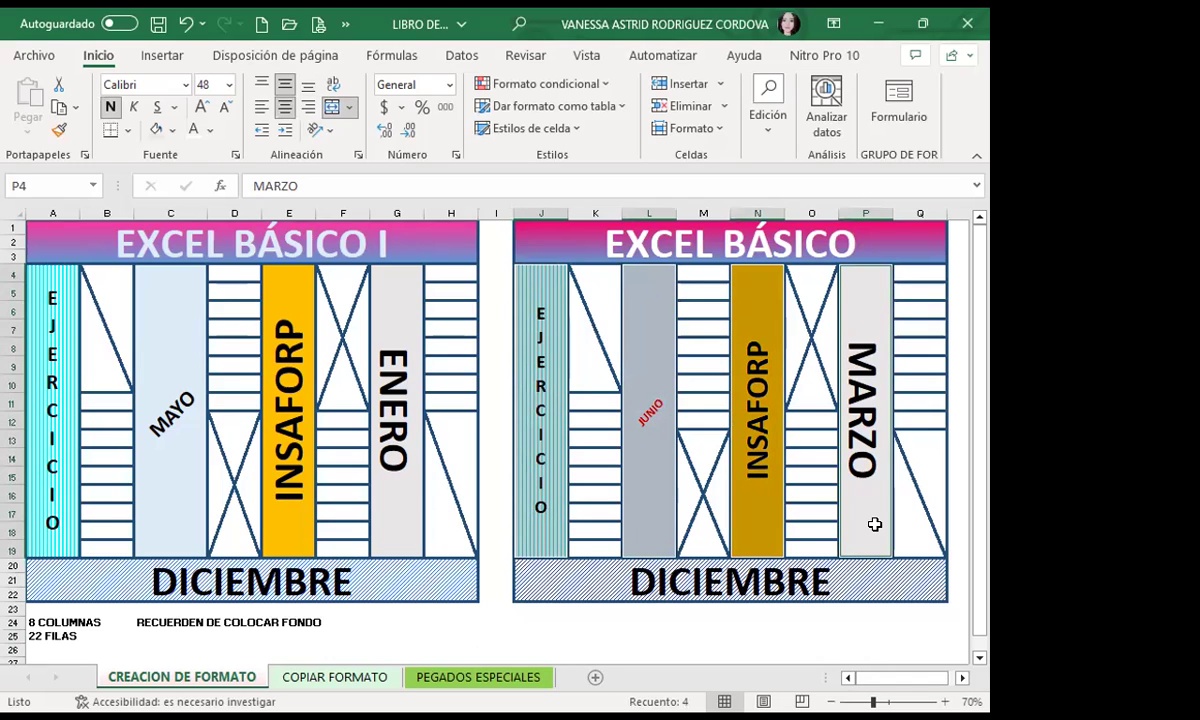
pyautogui.click(331, 132)
pyautogui.click(347, 184)
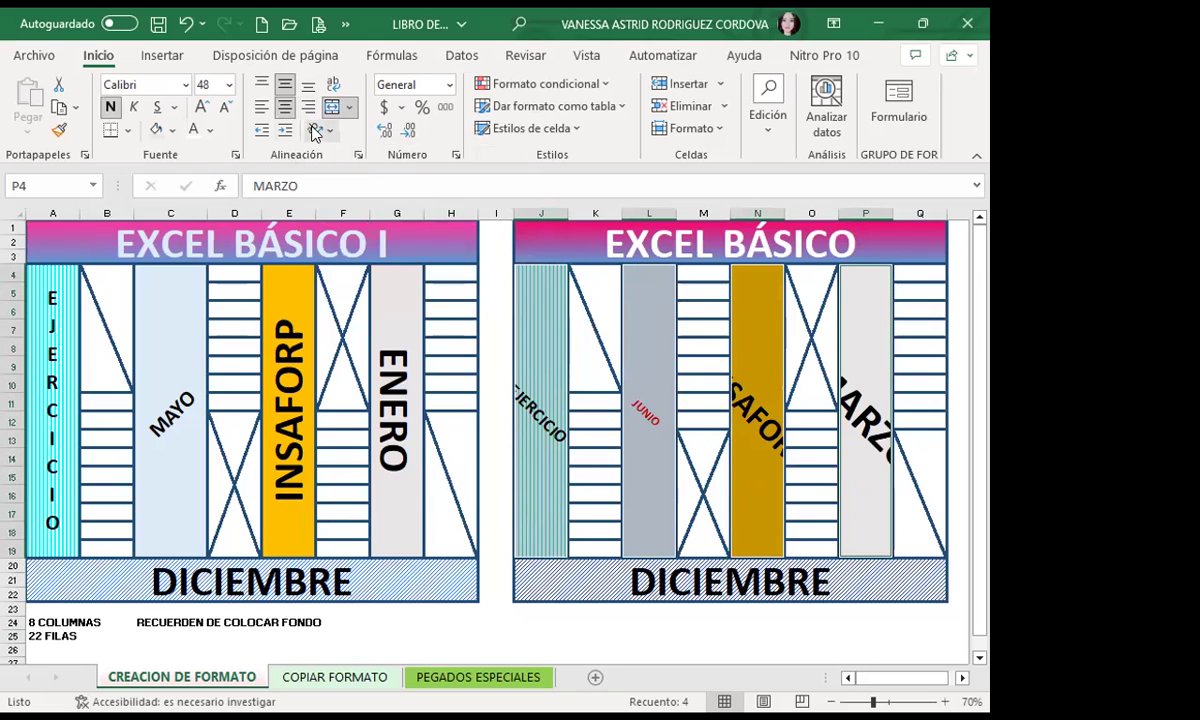
pyautogui.click(320, 130)
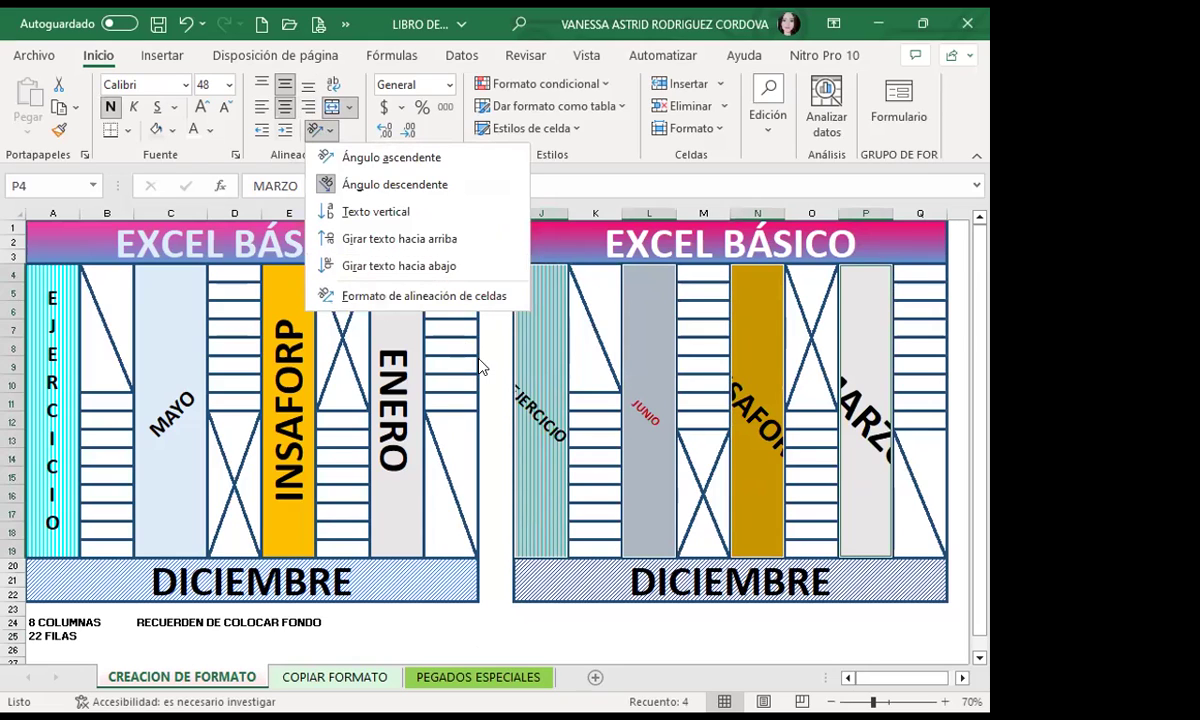
pyautogui.click(358, 212)
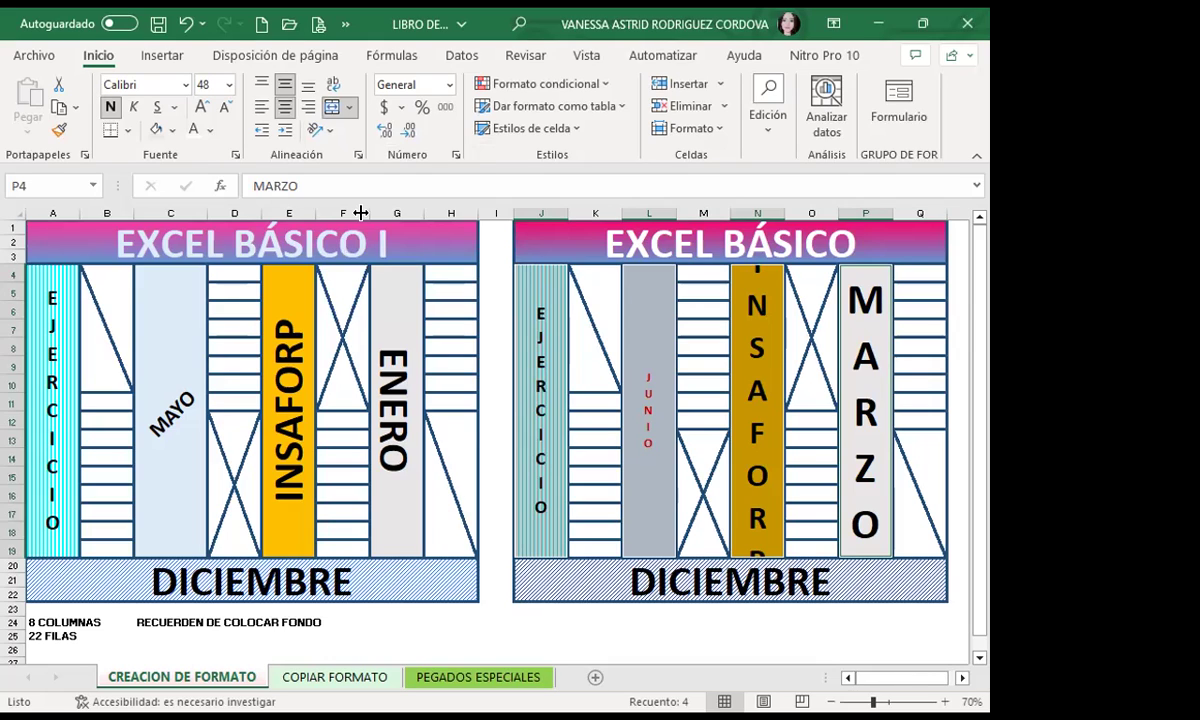
pyautogui.hotkey('ctrl', 'z')
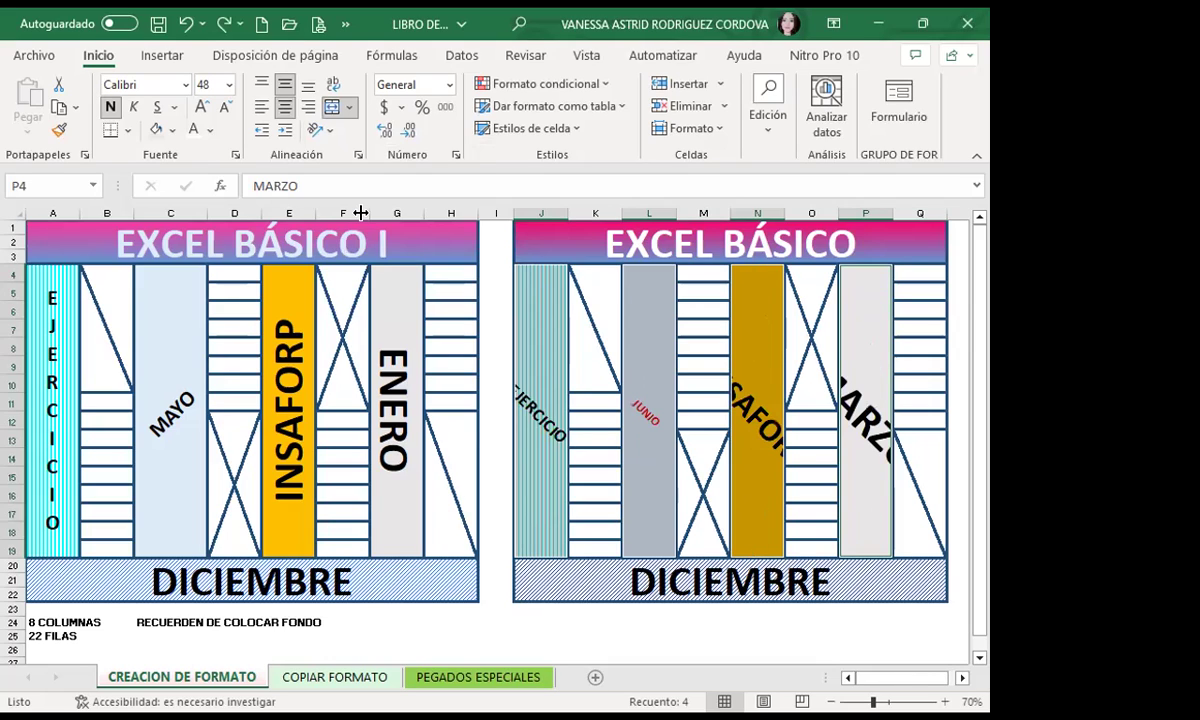
pyautogui.hotkey('ctrl', 'y')
pyautogui.click(650, 488)
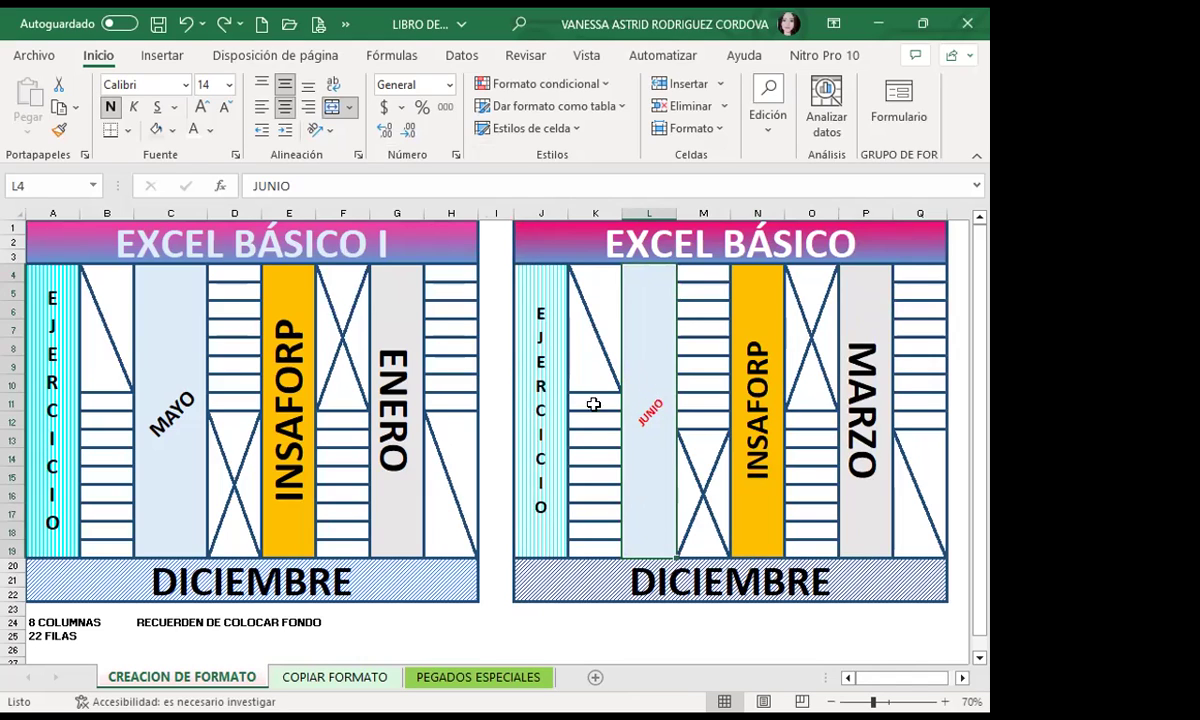
# Leave Excel on cell I24 and show the COPIAR FORMATO slide in PowerPoint.
pyautogui.click(496, 622)
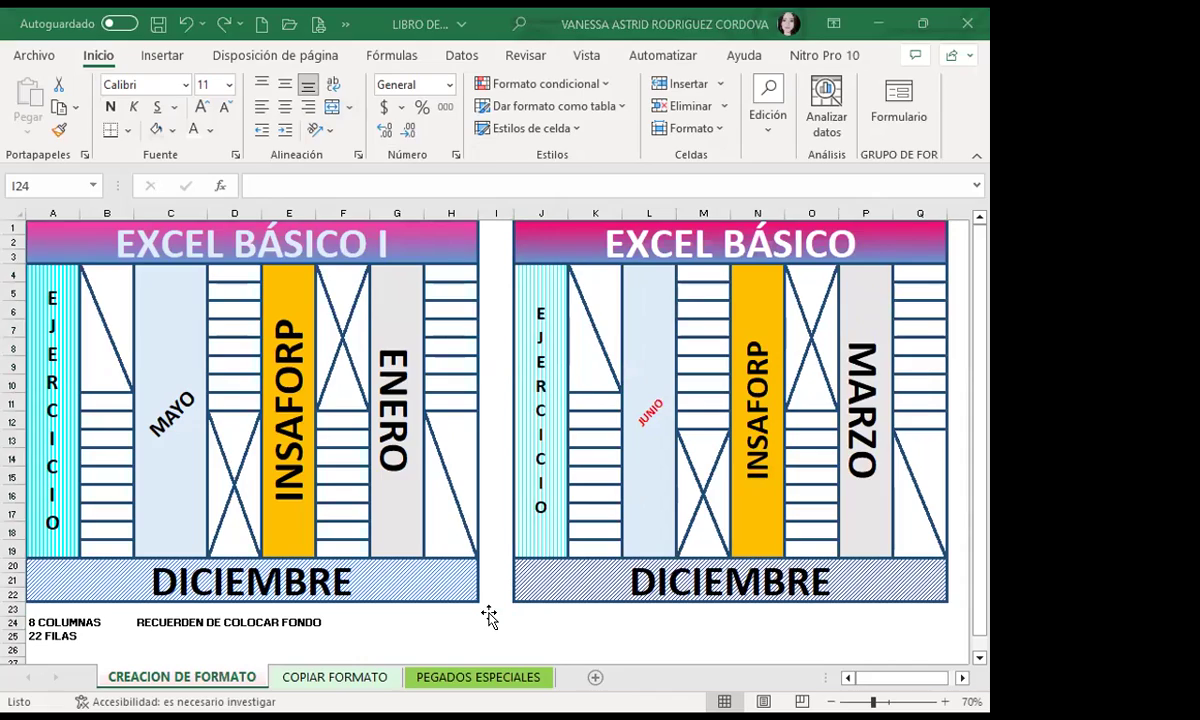
pyautogui.hotkey('alt', 'Tab')
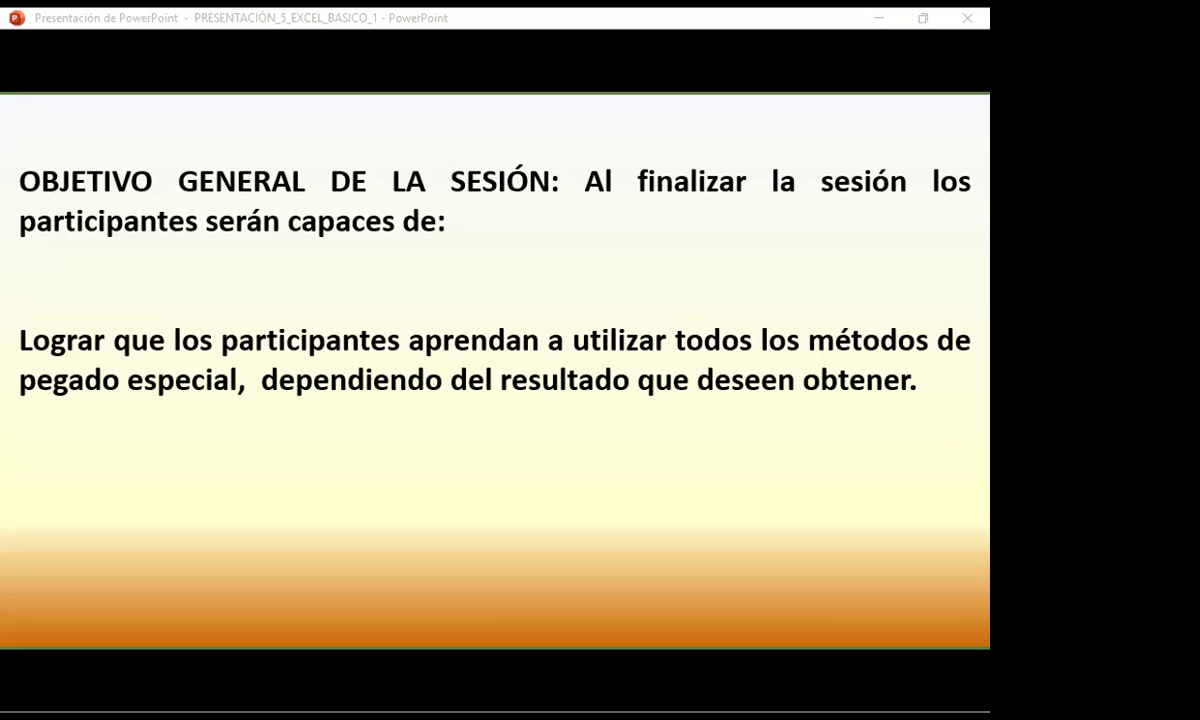
pyautogui.click(558, 503)
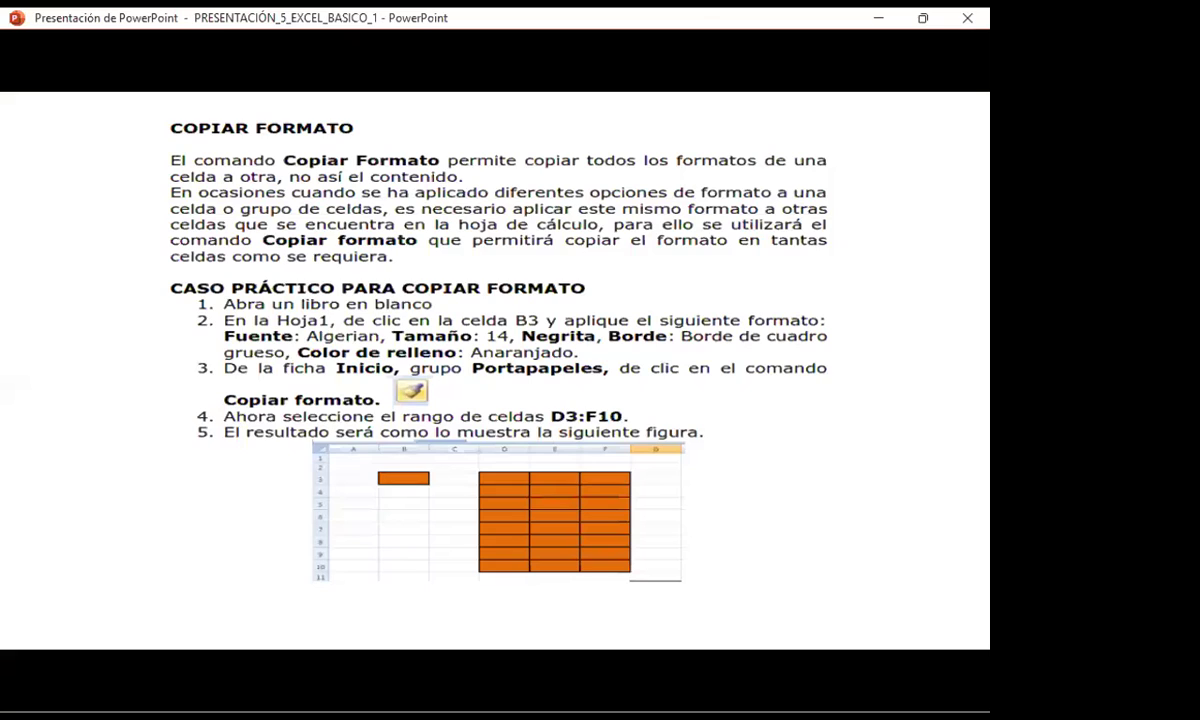
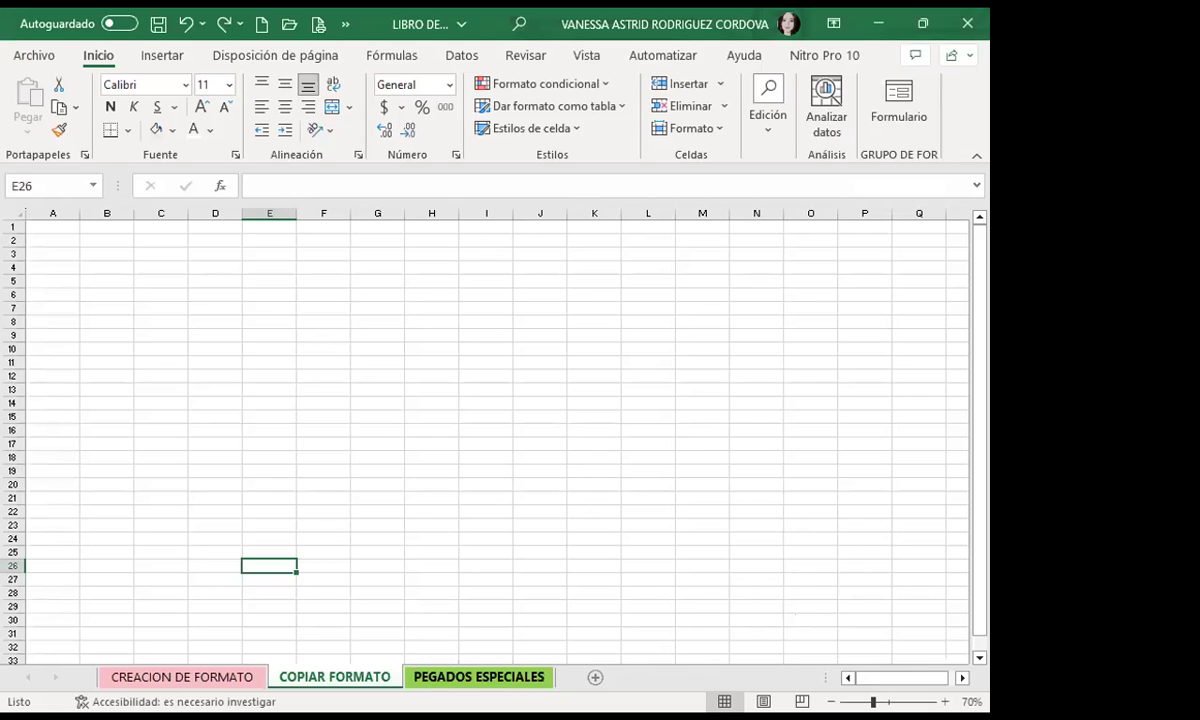
# Change cell B3's font to Algerian, found by scrolling the font list.
pyautogui.click(100, 266)
pyautogui.click(99, 251)
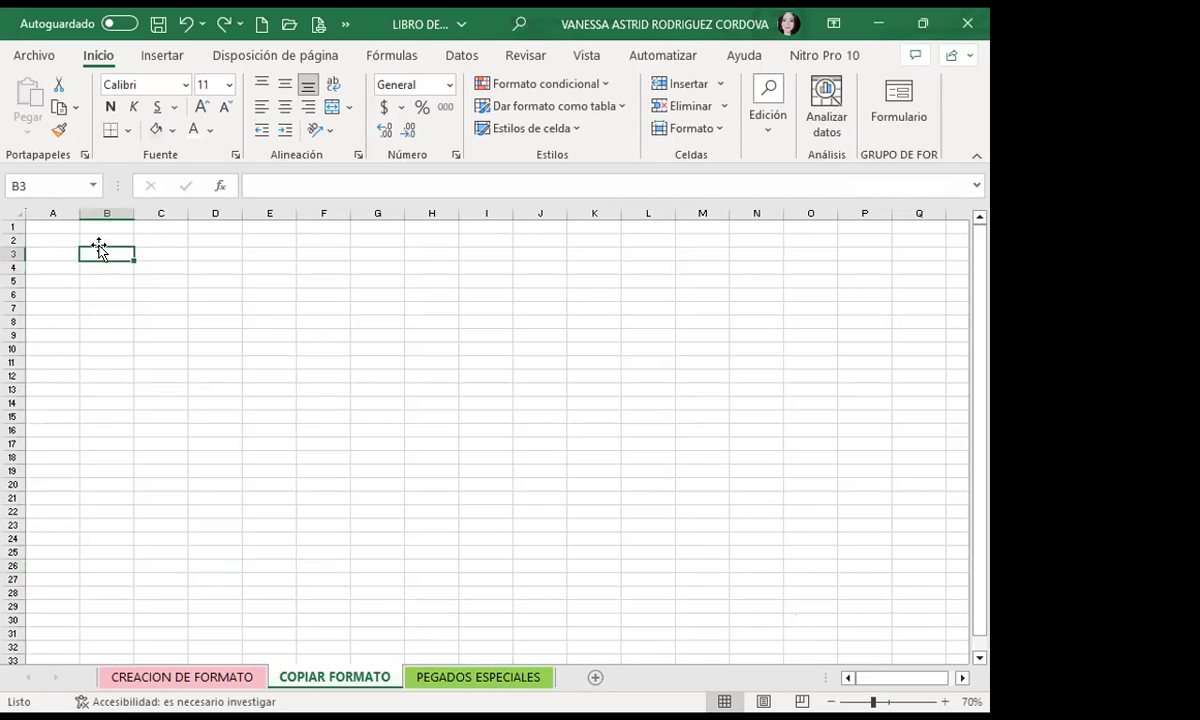
pyautogui.click(186, 85)
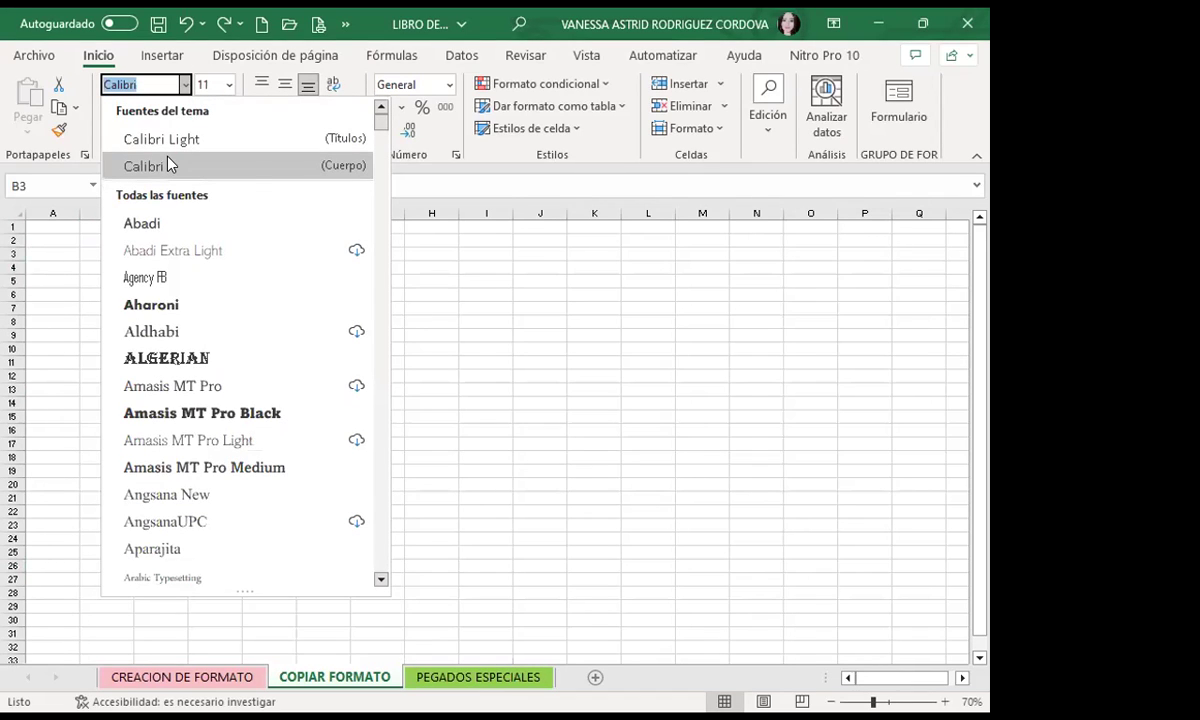
pyautogui.scroll(-2, 205, 457)
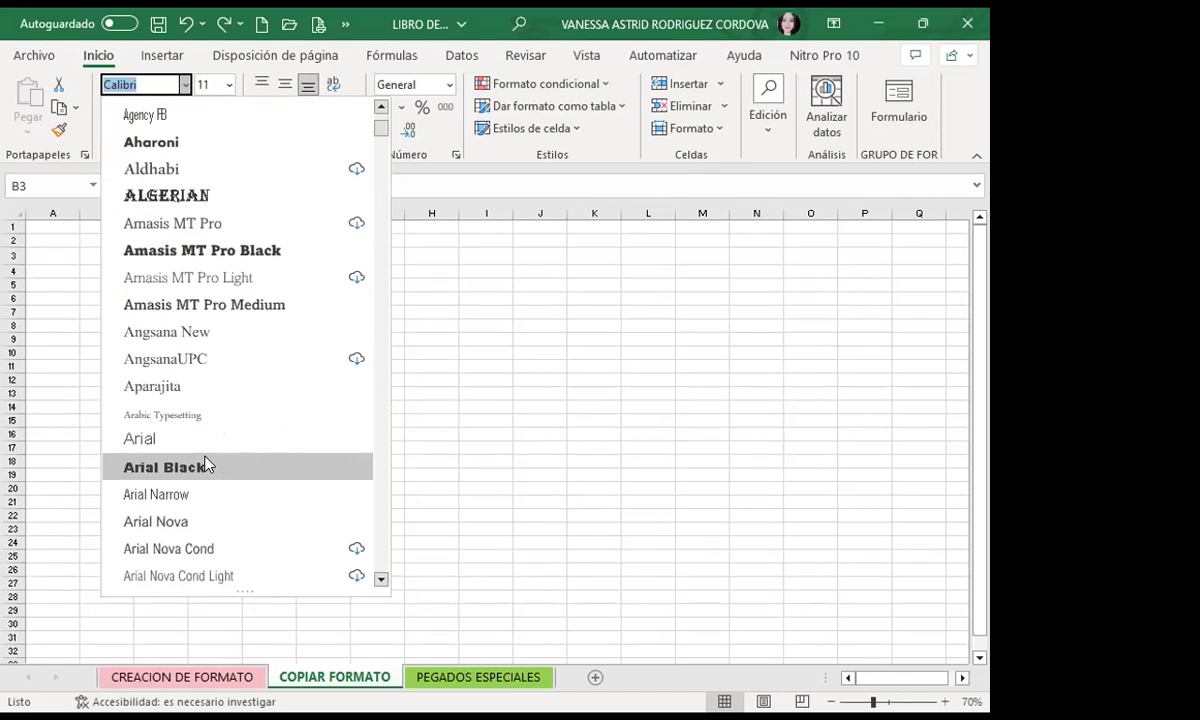
pyautogui.scroll(-3, 205, 457)
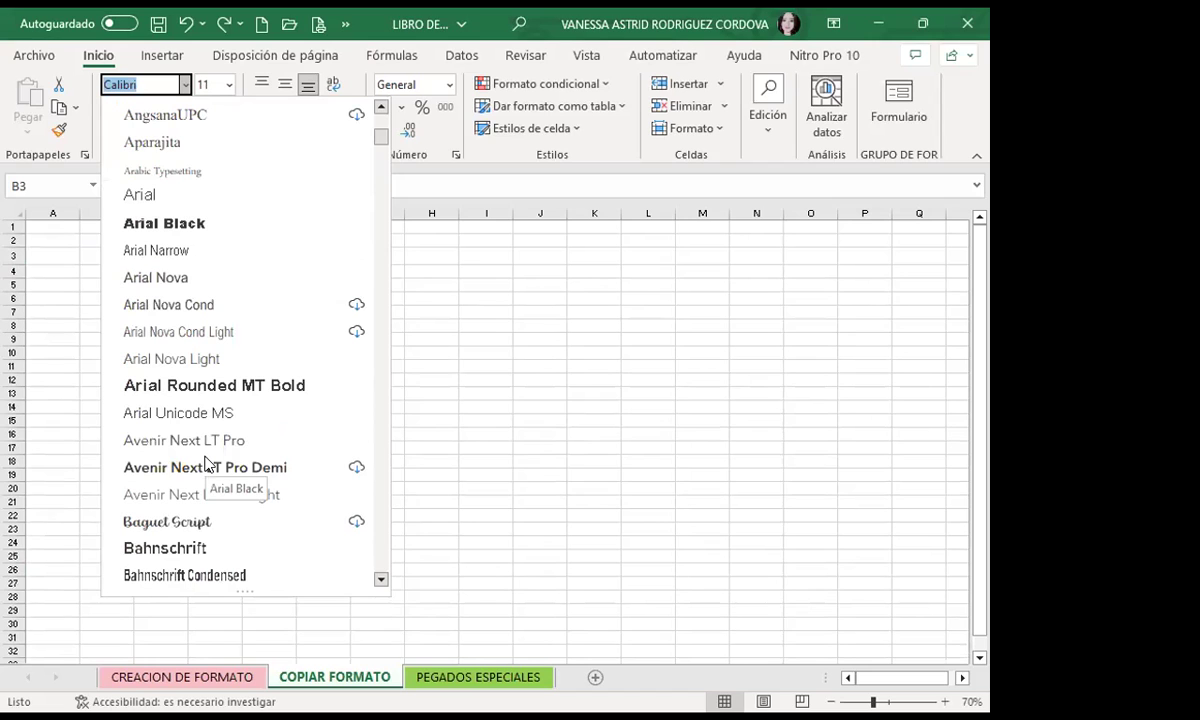
pyautogui.scroll(-3, 205, 457)
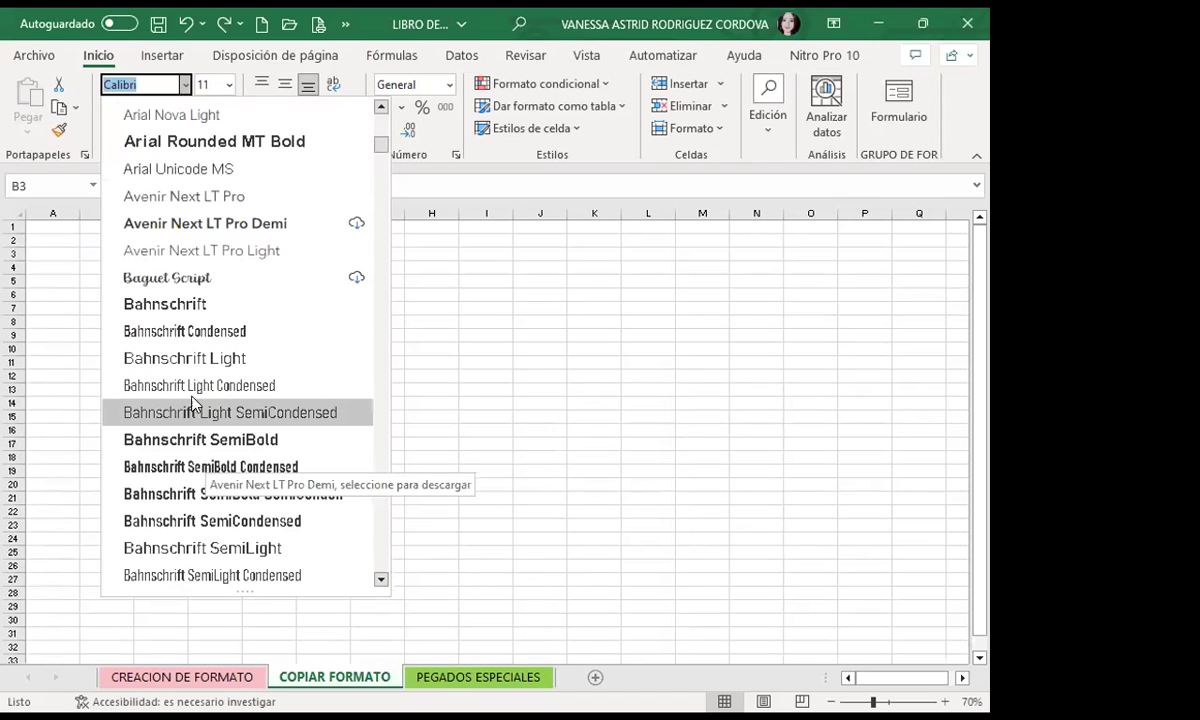
pyautogui.scroll(-2, 197, 397)
pyautogui.scroll(-3, 197, 397)
pyautogui.scroll(4, 200, 400)
pyautogui.scroll(4, 201, 378)
pyautogui.scroll(2, 201, 378)
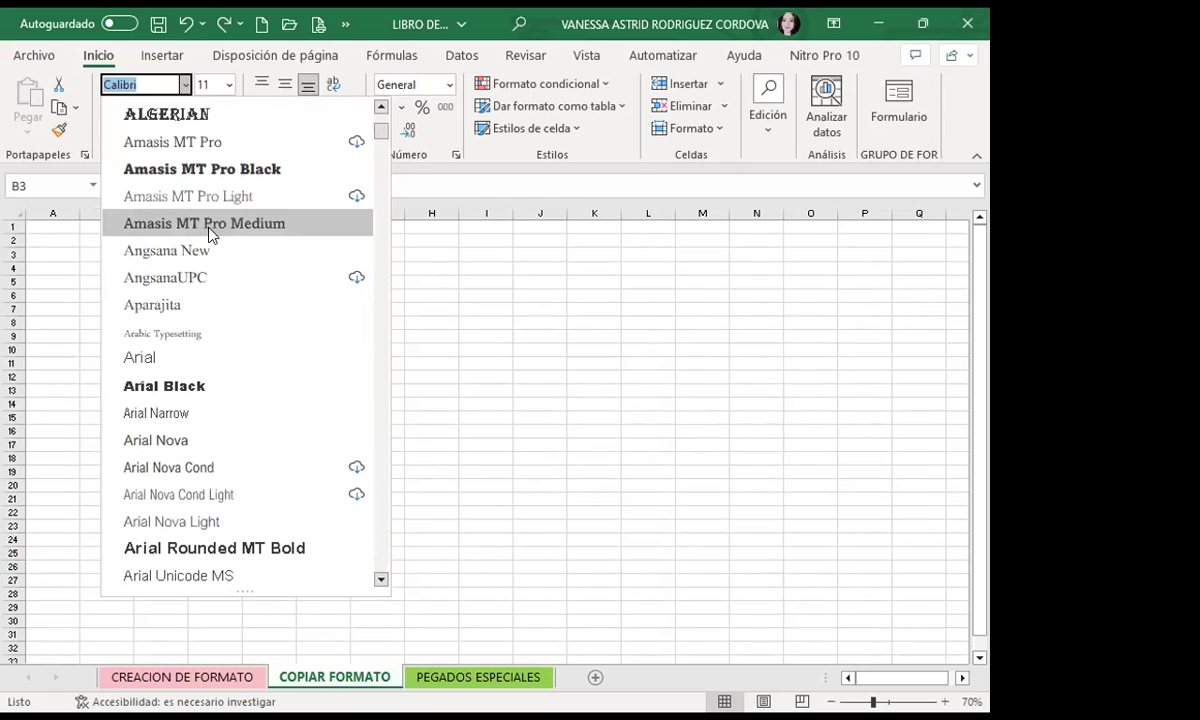
pyautogui.click(178, 113)
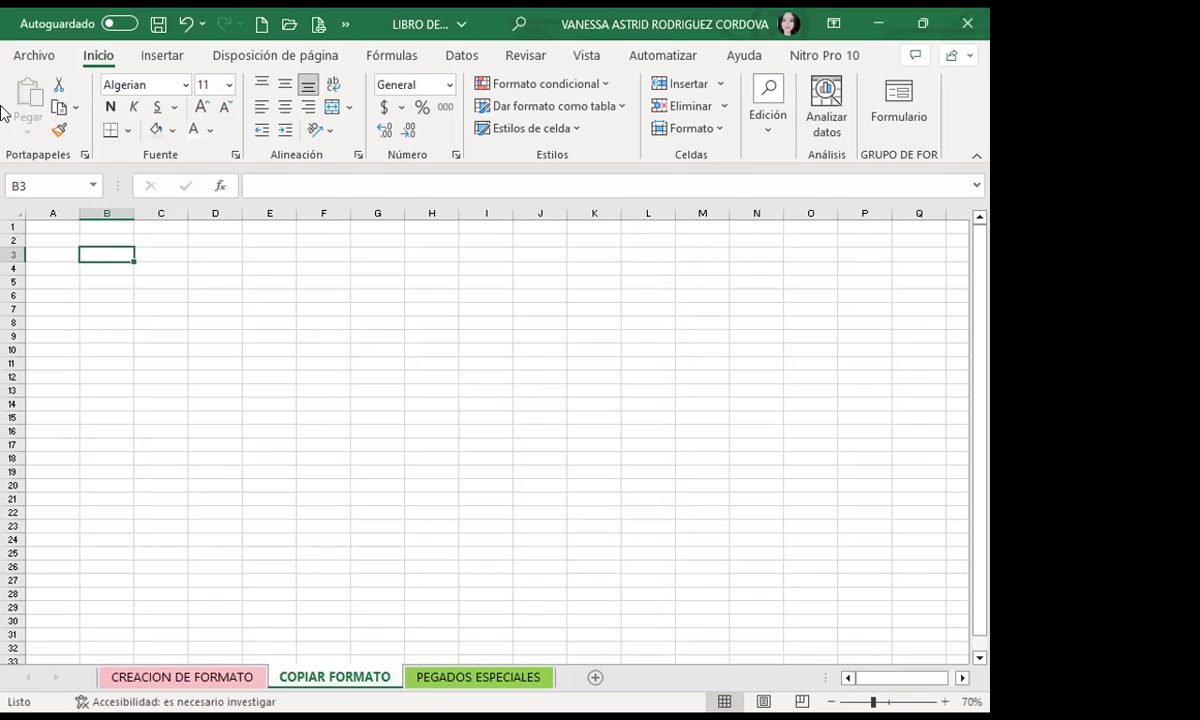
pyautogui.scroll(-1, 188, 88)
# Browse the font list again and close it, keeping B3 in Algerian.
pyautogui.click(188, 88)
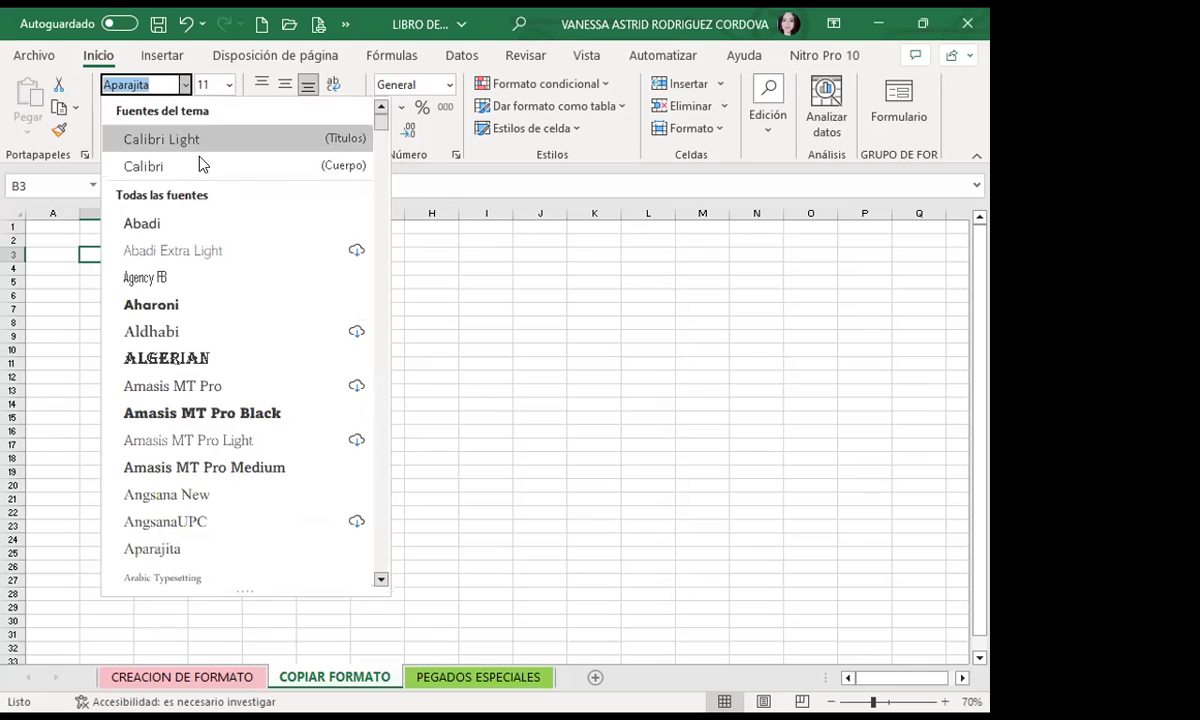
pyautogui.moveTo(381, 124)
pyautogui.mouseDown()
pyautogui.moveTo(398, 281)
pyautogui.moveTo(383, 580)
pyautogui.moveTo(381, 176)
pyautogui.mouseUp()
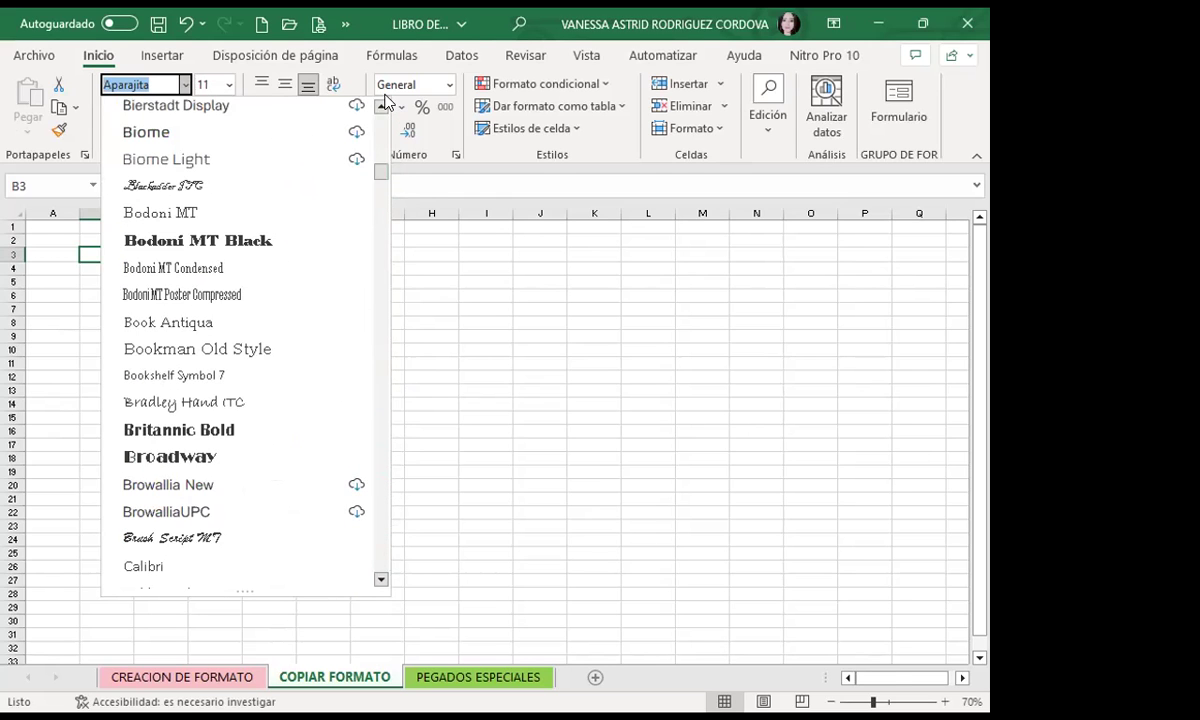
pyautogui.click(102, 249)
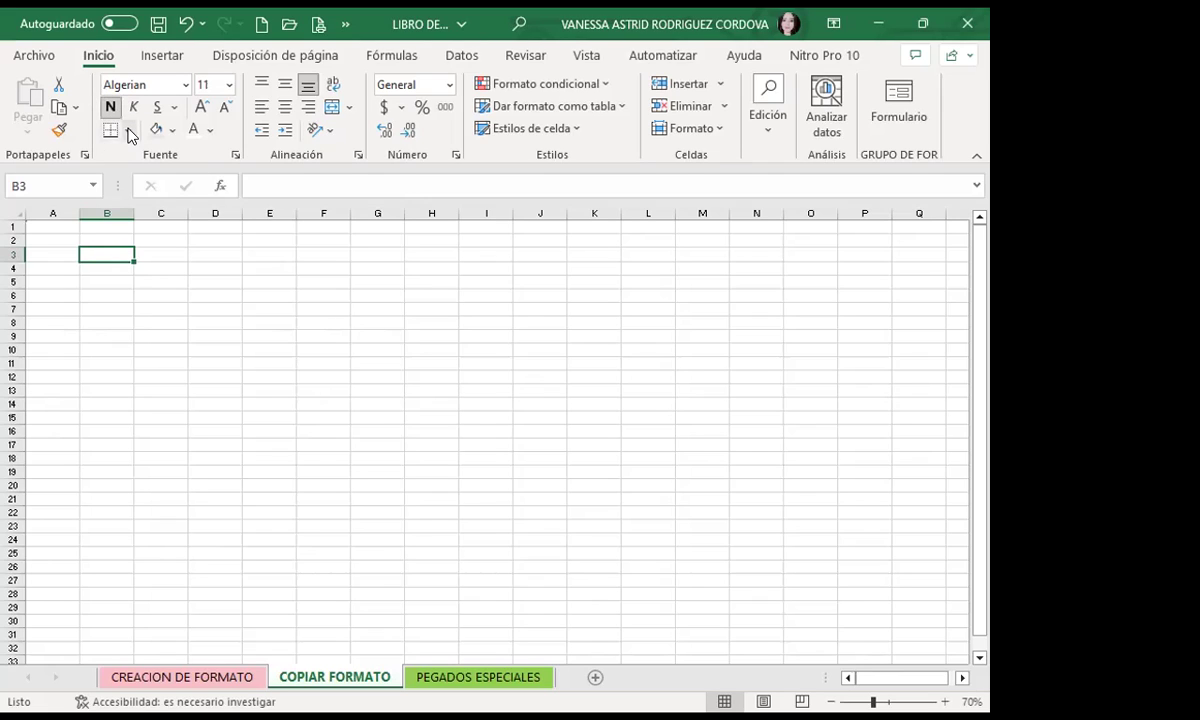
# Give B3 a thick outside border, an orange fill and 14-point text.
pyautogui.click(127, 131)
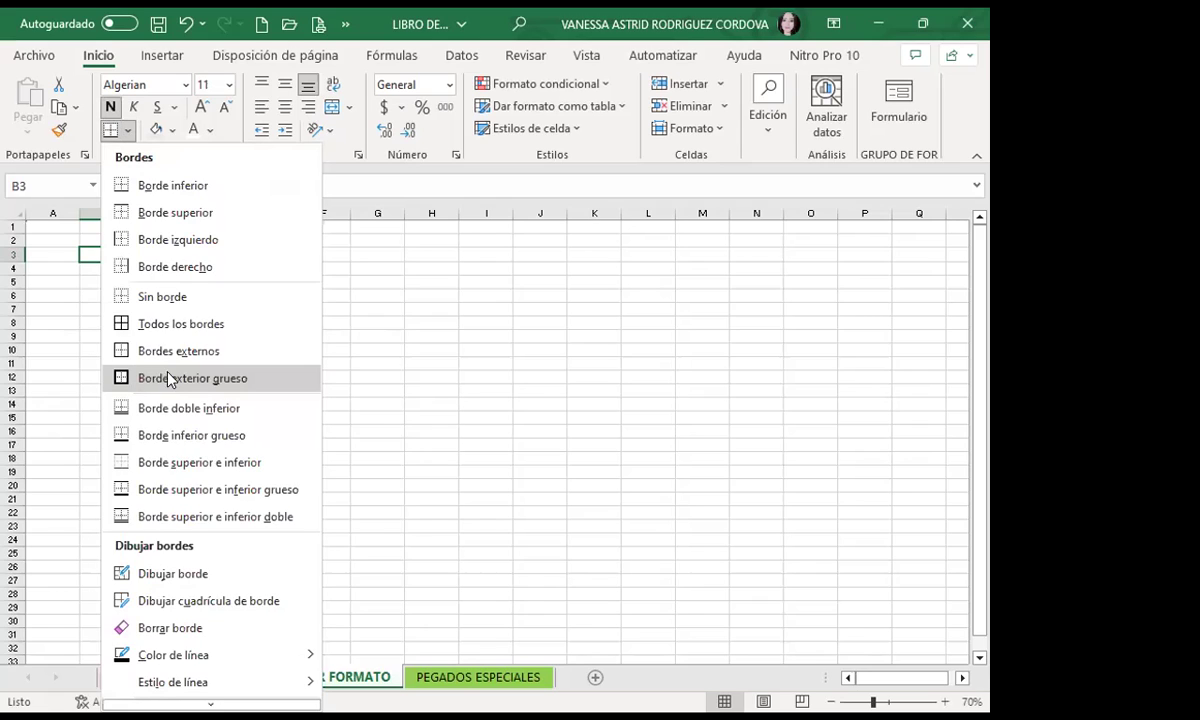
pyautogui.click(162, 380)
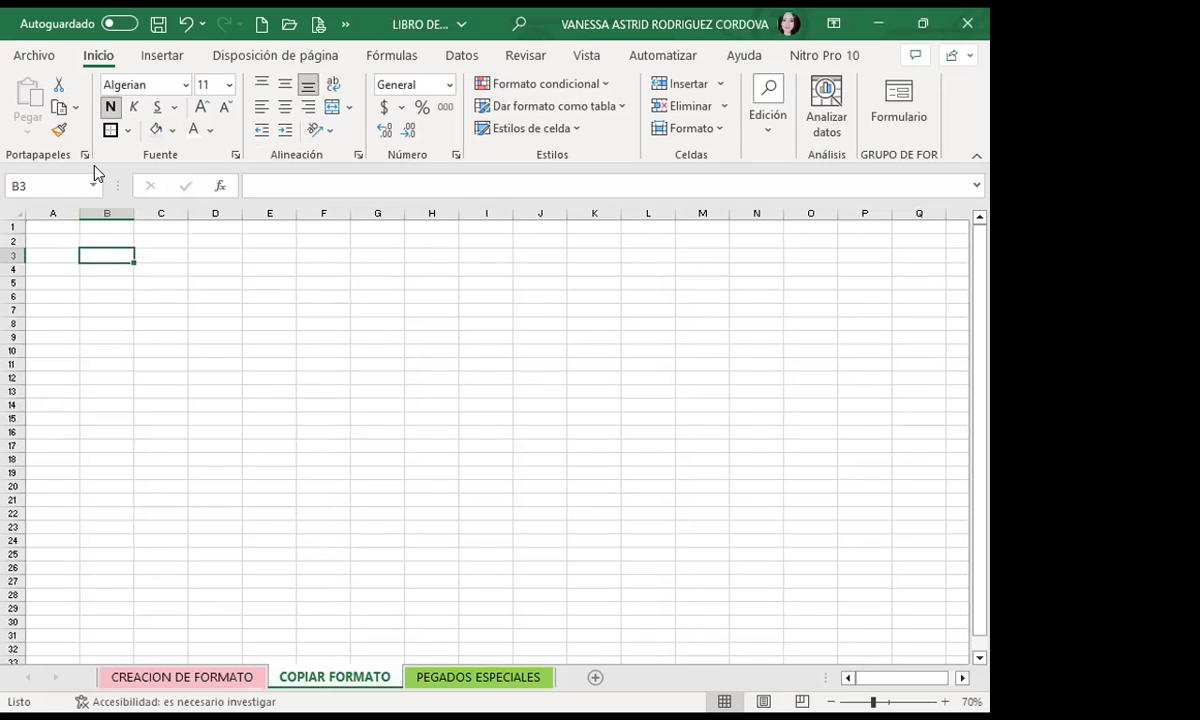
pyautogui.click(171, 131)
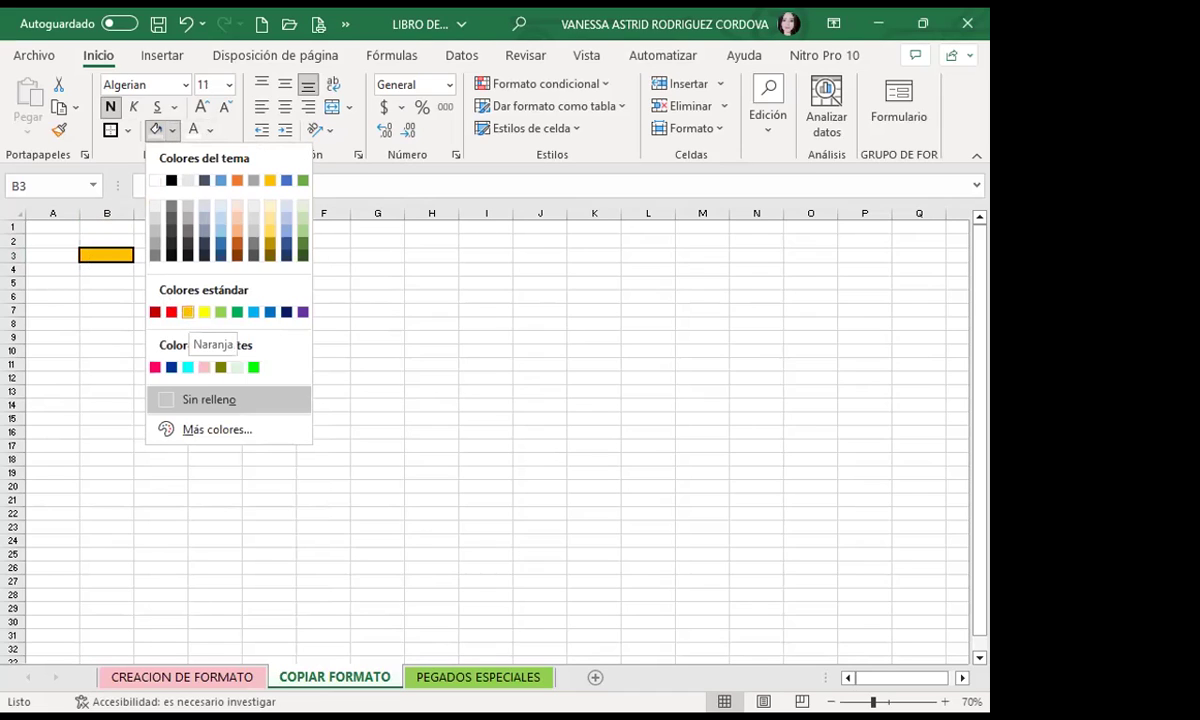
pyautogui.click(188, 312)
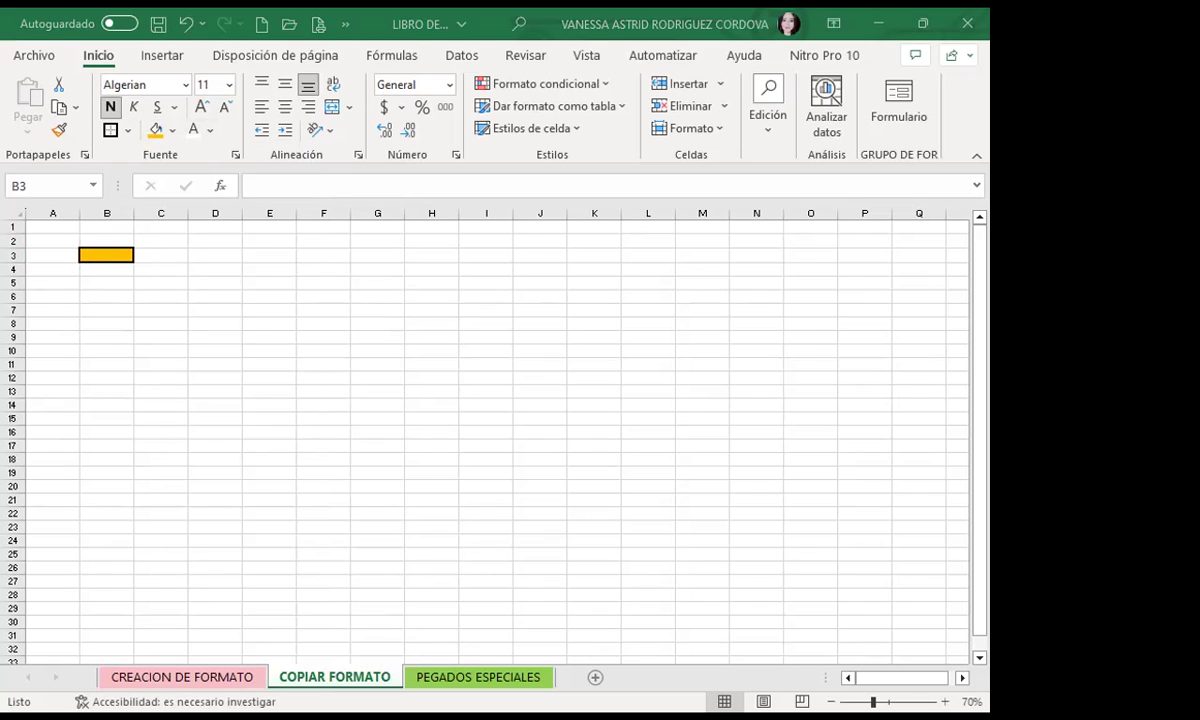
pyautogui.click(205, 106)
pyautogui.click(205, 106)
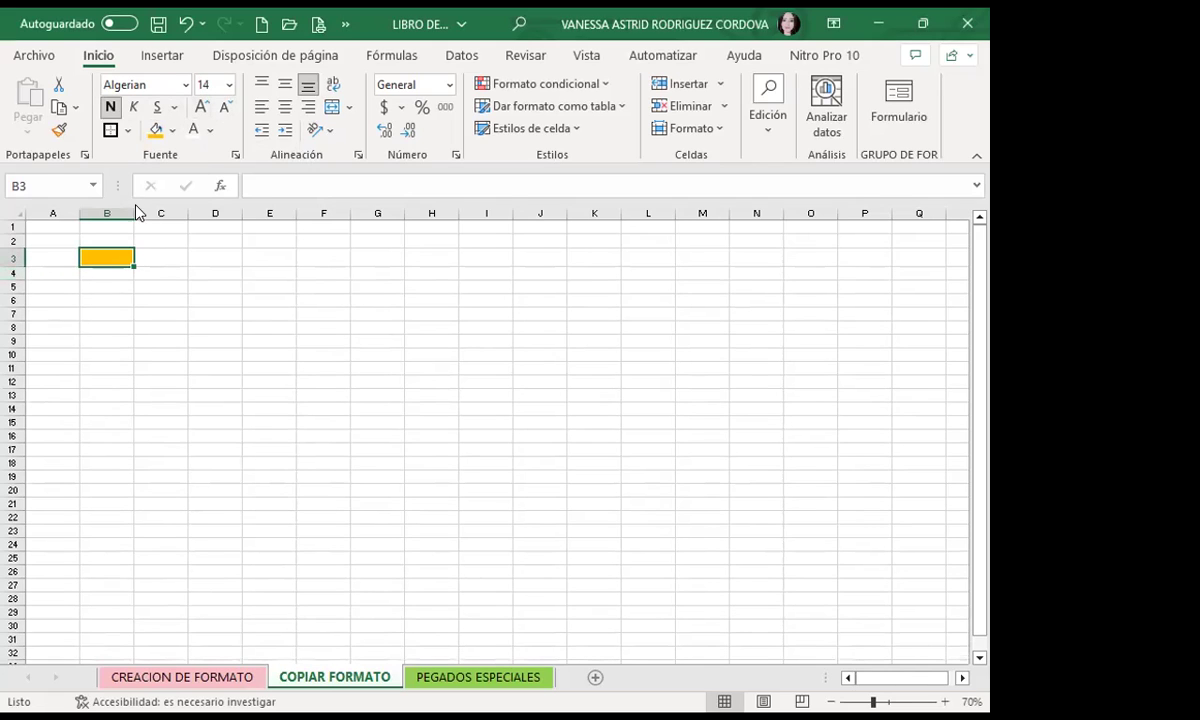
# Widen column B and switch B3's fill to a darker orange.
pyautogui.moveTo(134, 213); pyautogui.dragTo(150, 213)
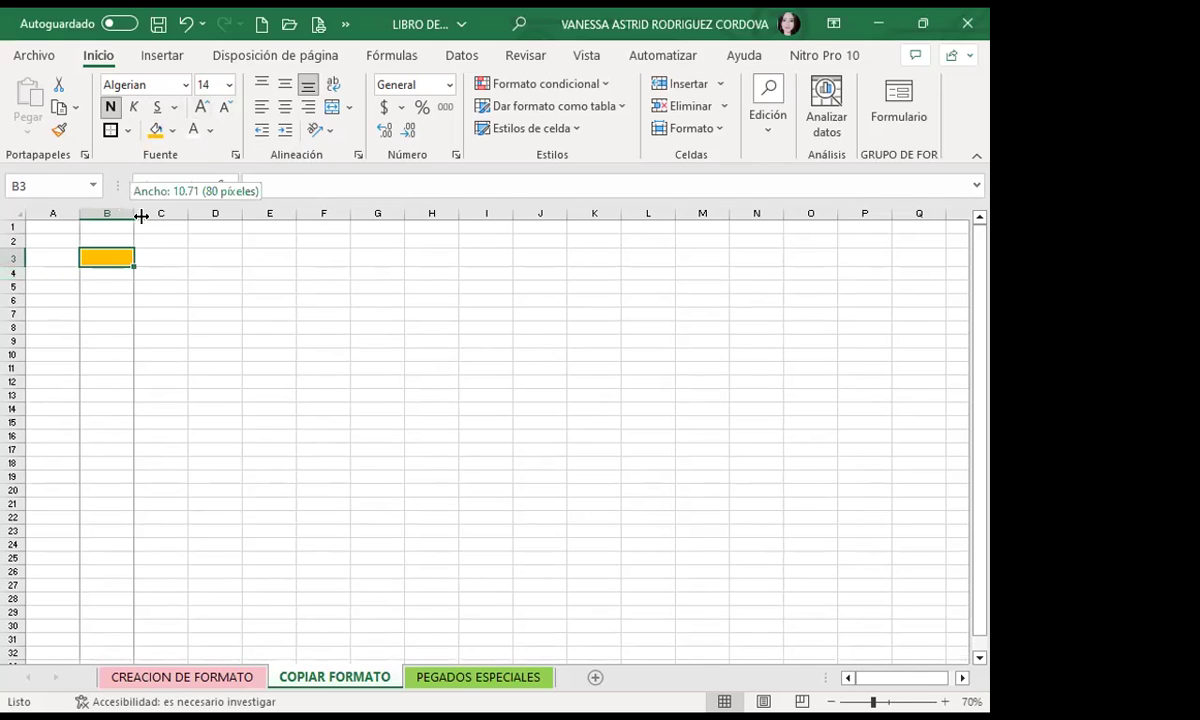
pyautogui.click(172, 130)
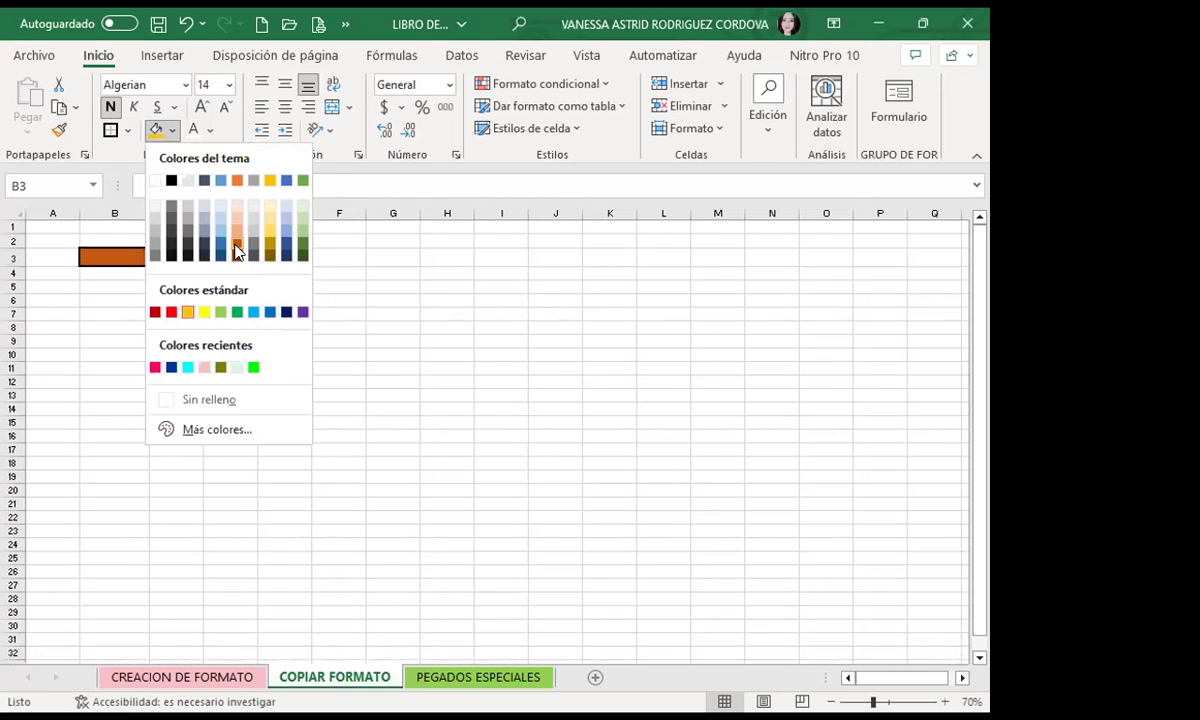
pyautogui.click(237, 251)
pyautogui.click(112, 288)
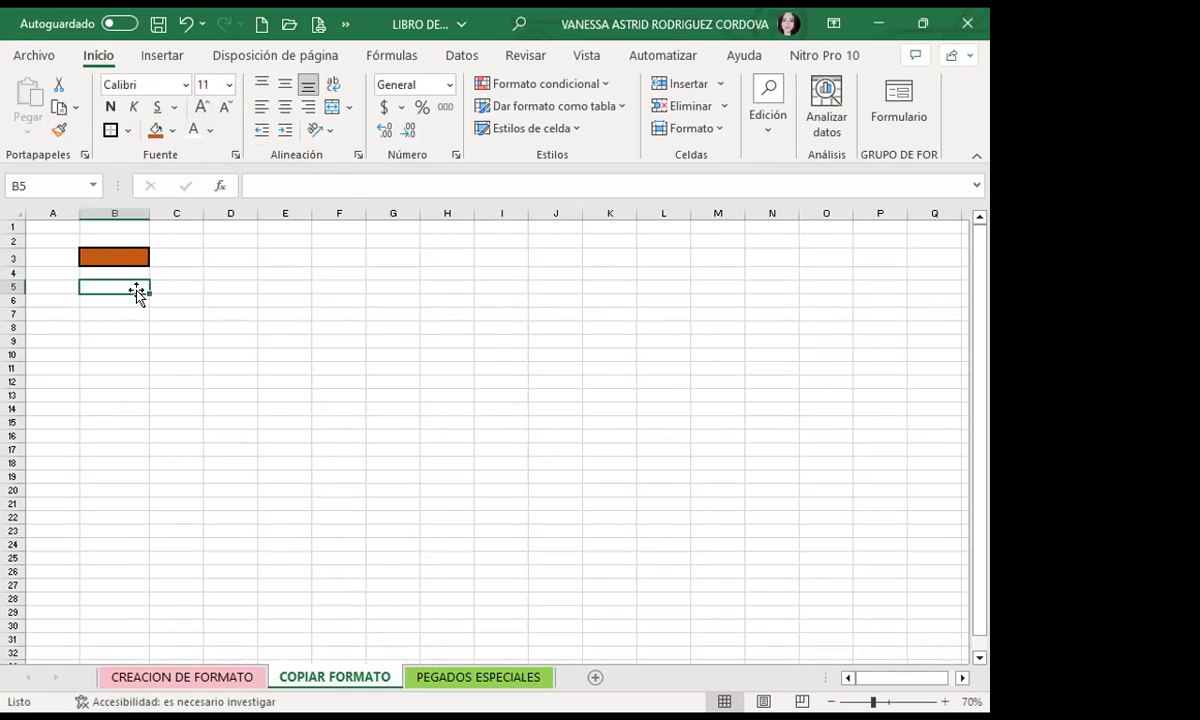
# Enter a first name in B3 and widen column B to fit it, reselecting B3.
pyautogui.click(108, 257)
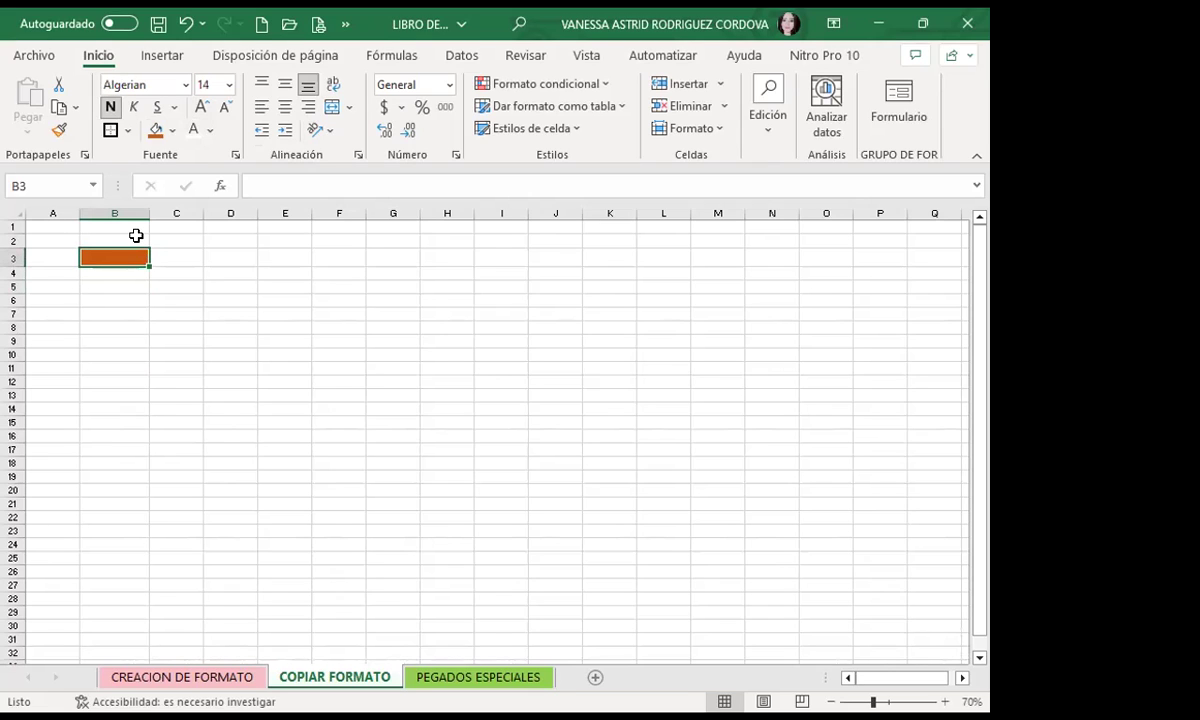
pyautogui.write('VANESSA')
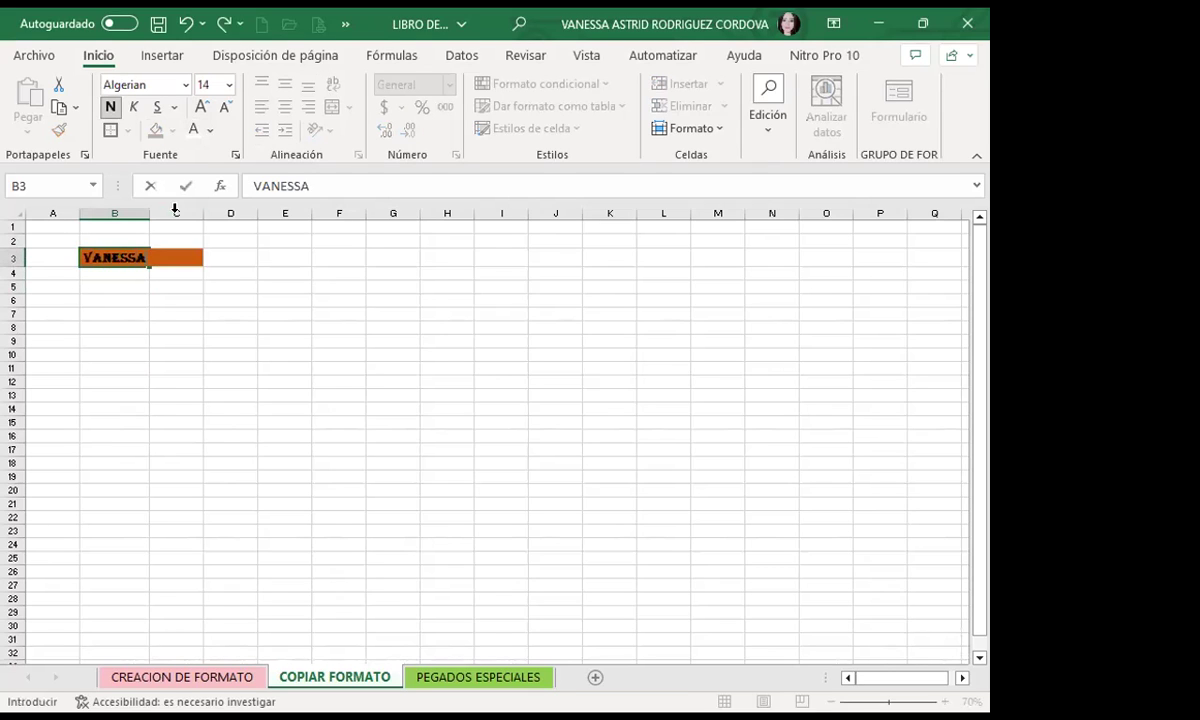
pyautogui.click(52, 341)
pyautogui.moveTo(149, 213); pyautogui.dragTo(167, 213)
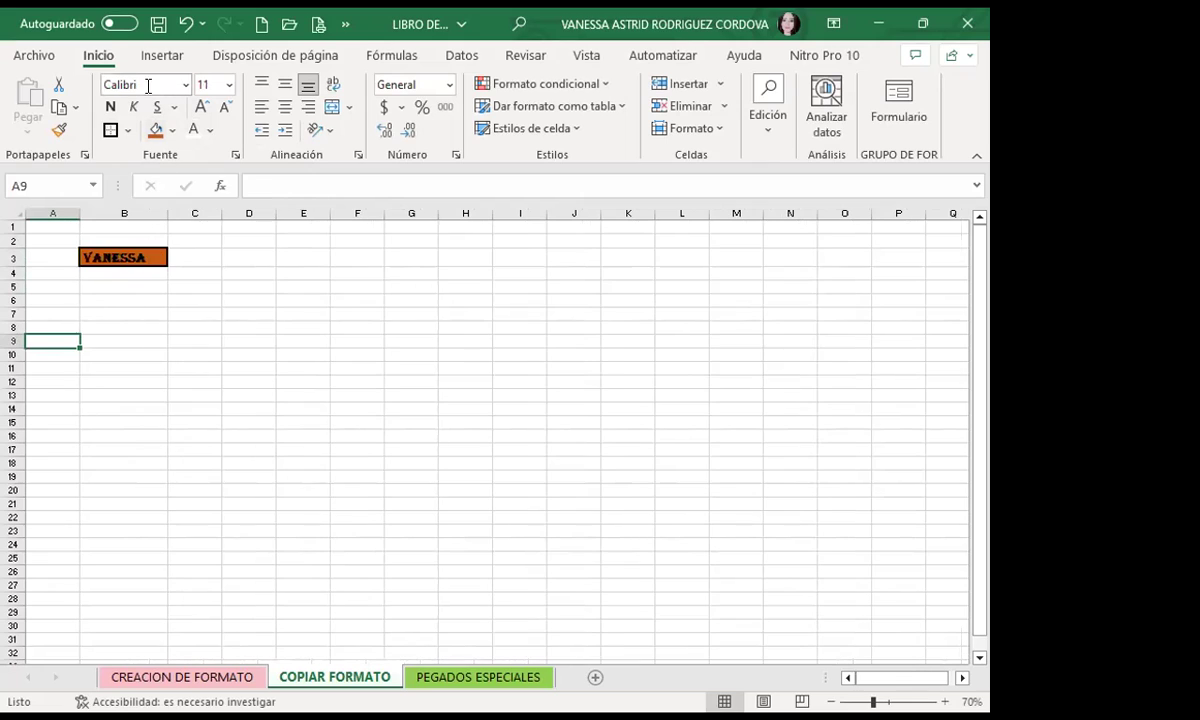
pyautogui.click(114, 258)
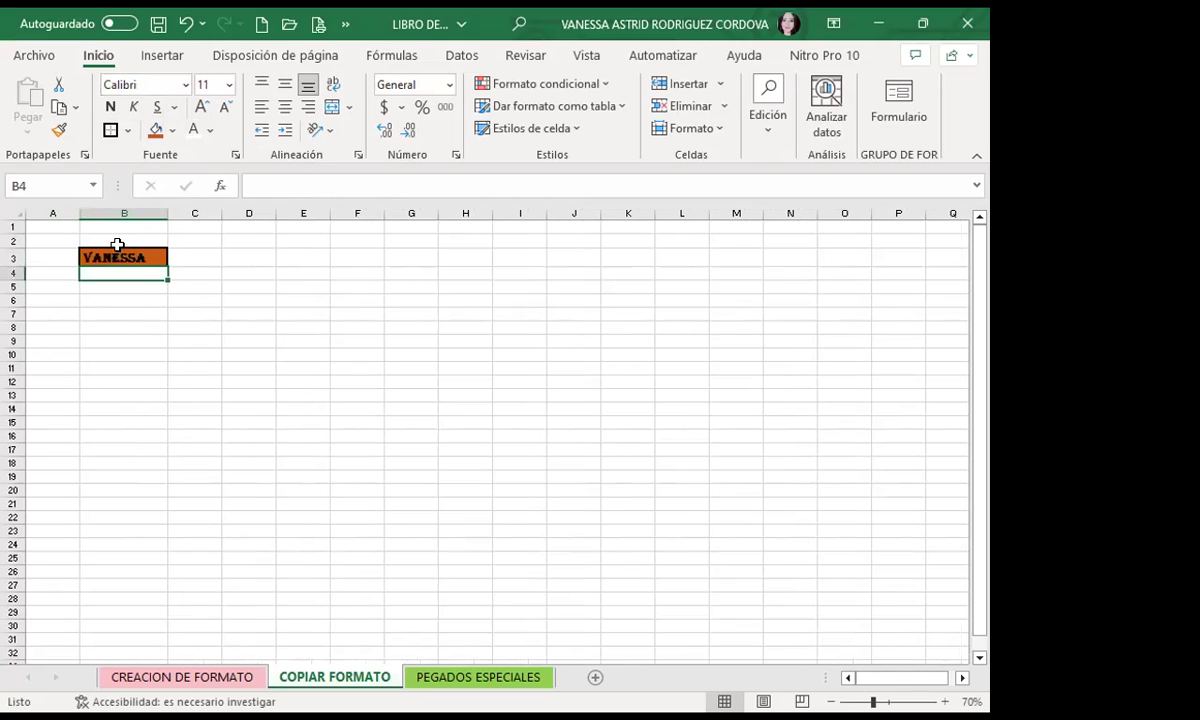
pyautogui.click(123, 297)
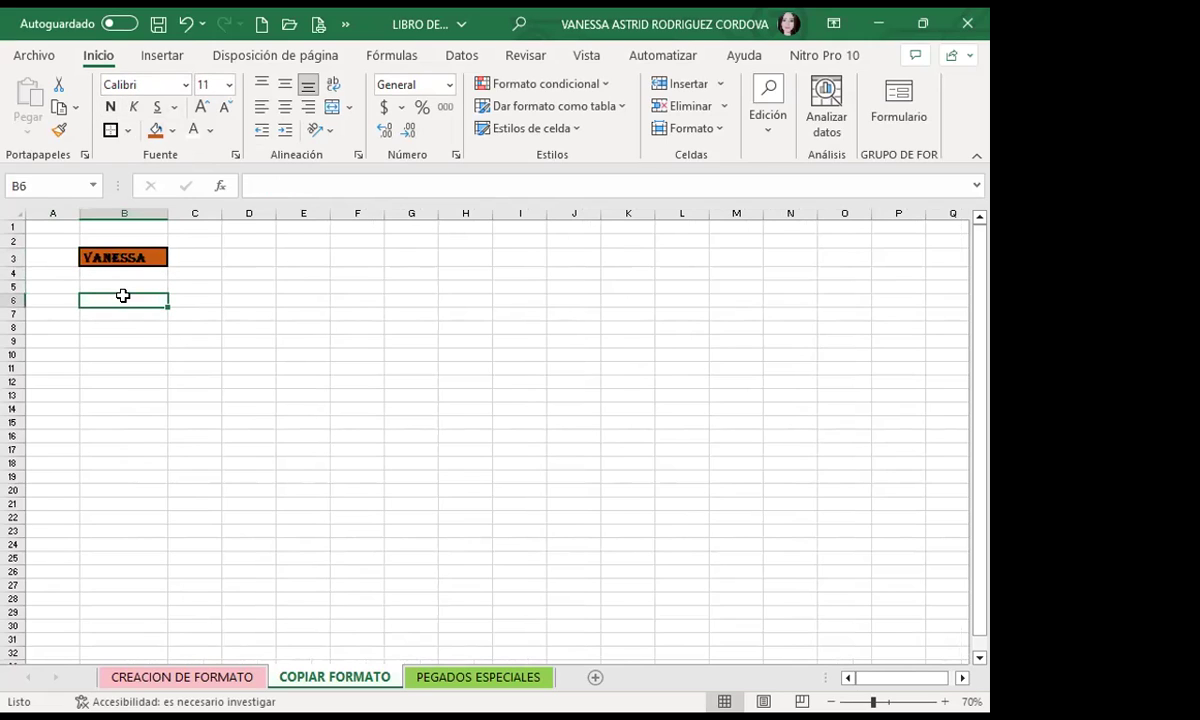
pyautogui.click(142, 258)
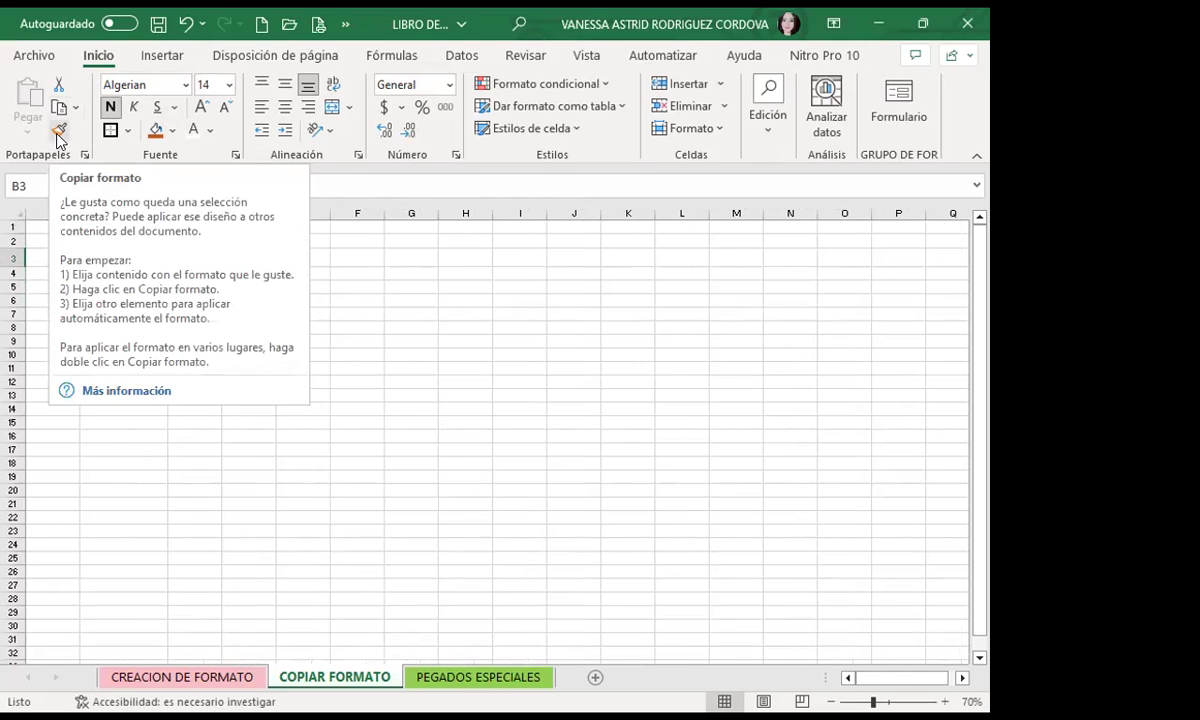
pyautogui.click(58, 131)
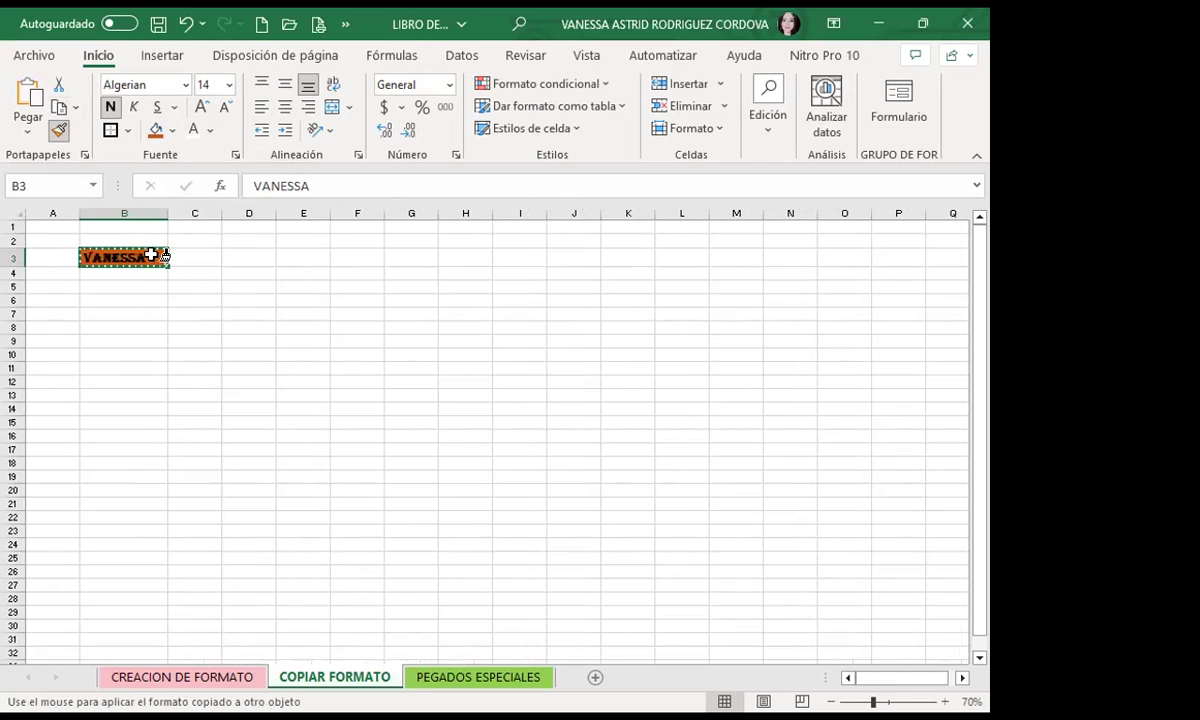
pyautogui.click(319, 275)
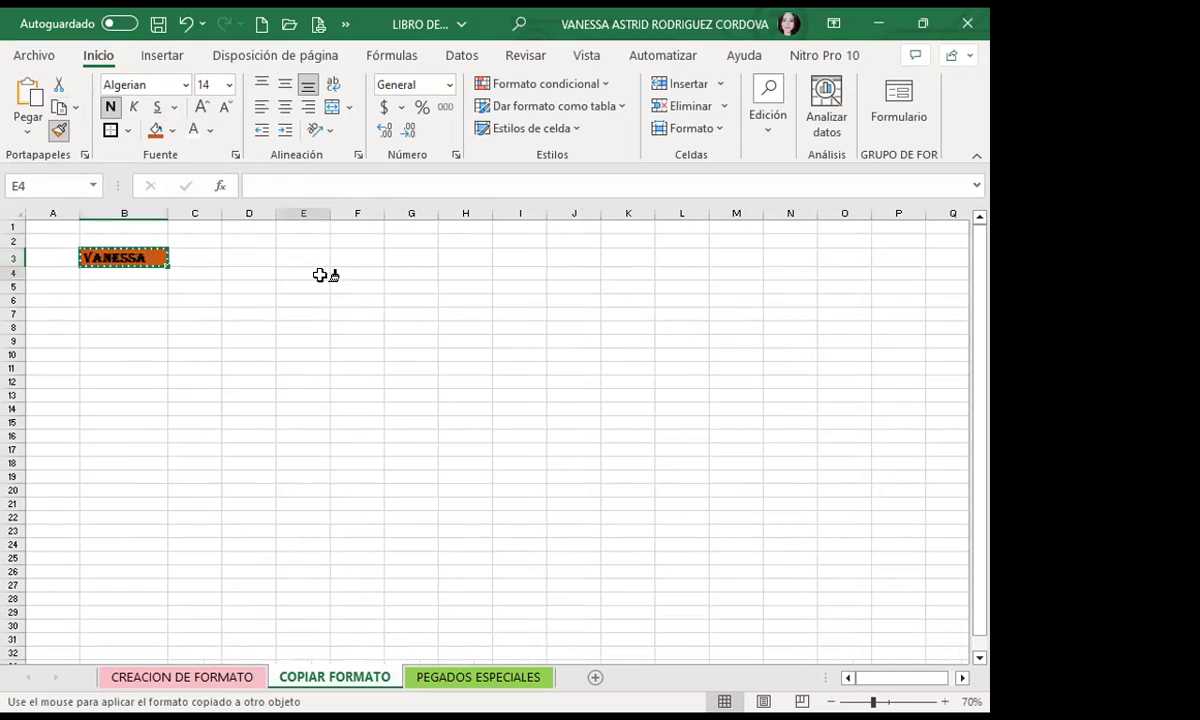
pyautogui.moveTo(319, 275); pyautogui.dragTo(410, 440)
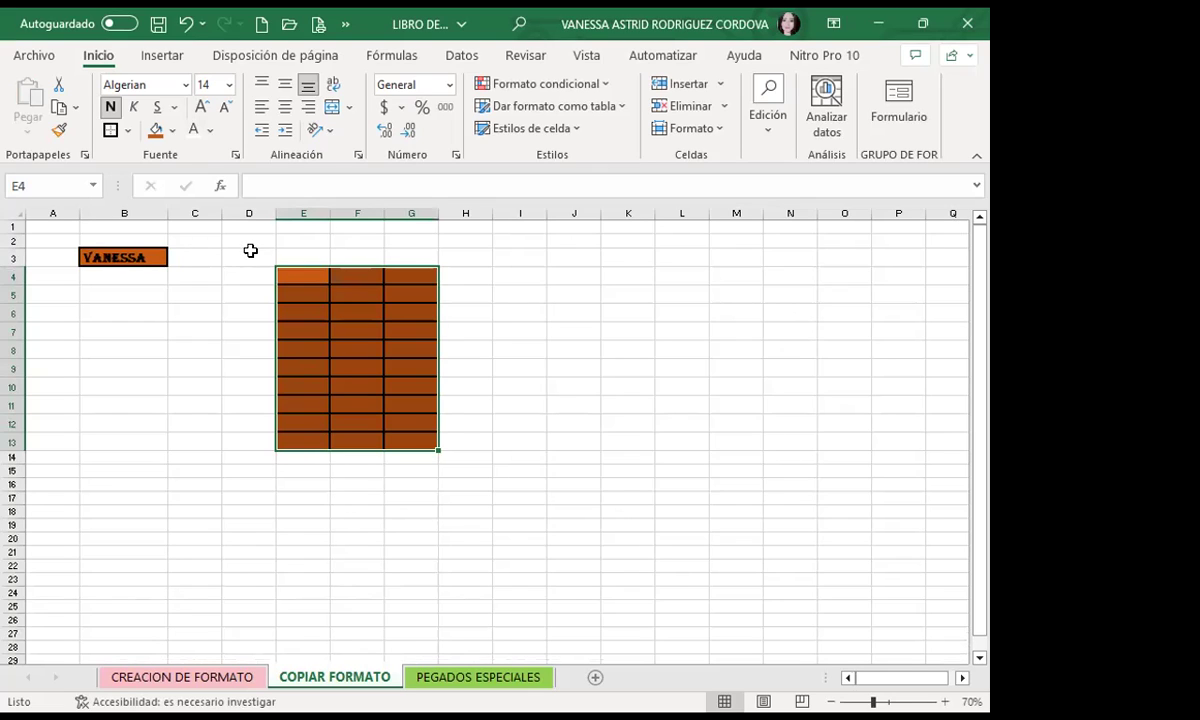
pyautogui.moveTo(278, 274); pyautogui.dragTo(410, 438)
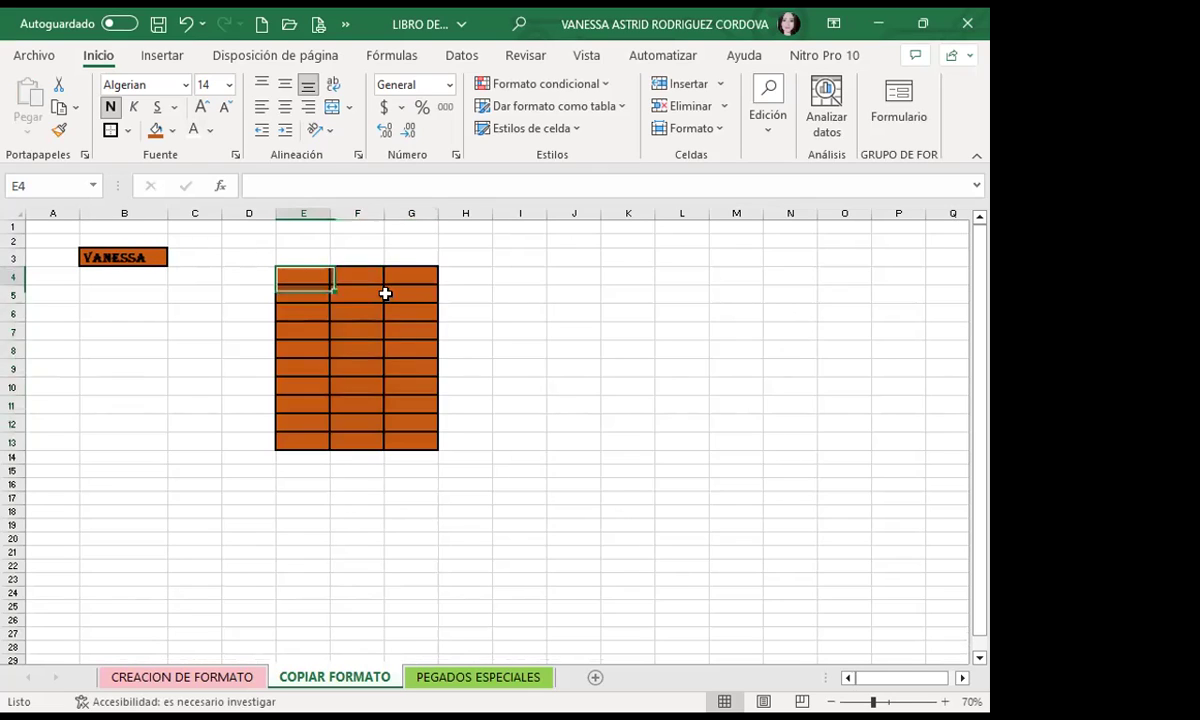
pyautogui.click(324, 332)
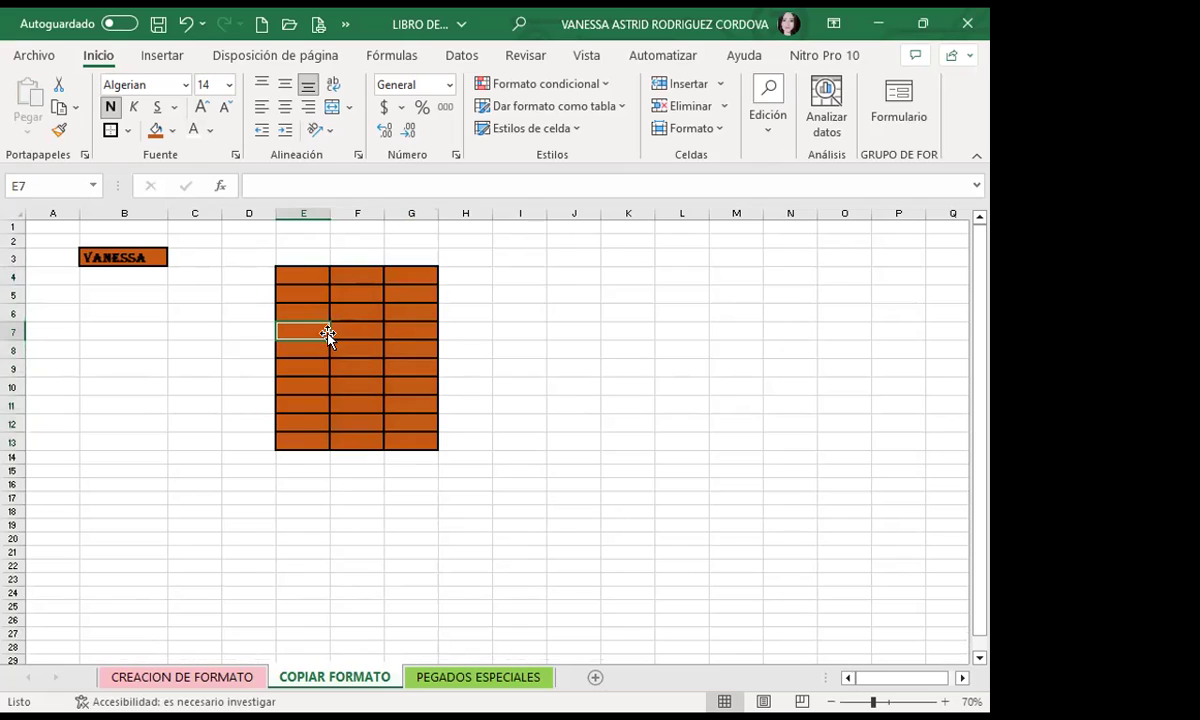
pyautogui.click(203, 288)
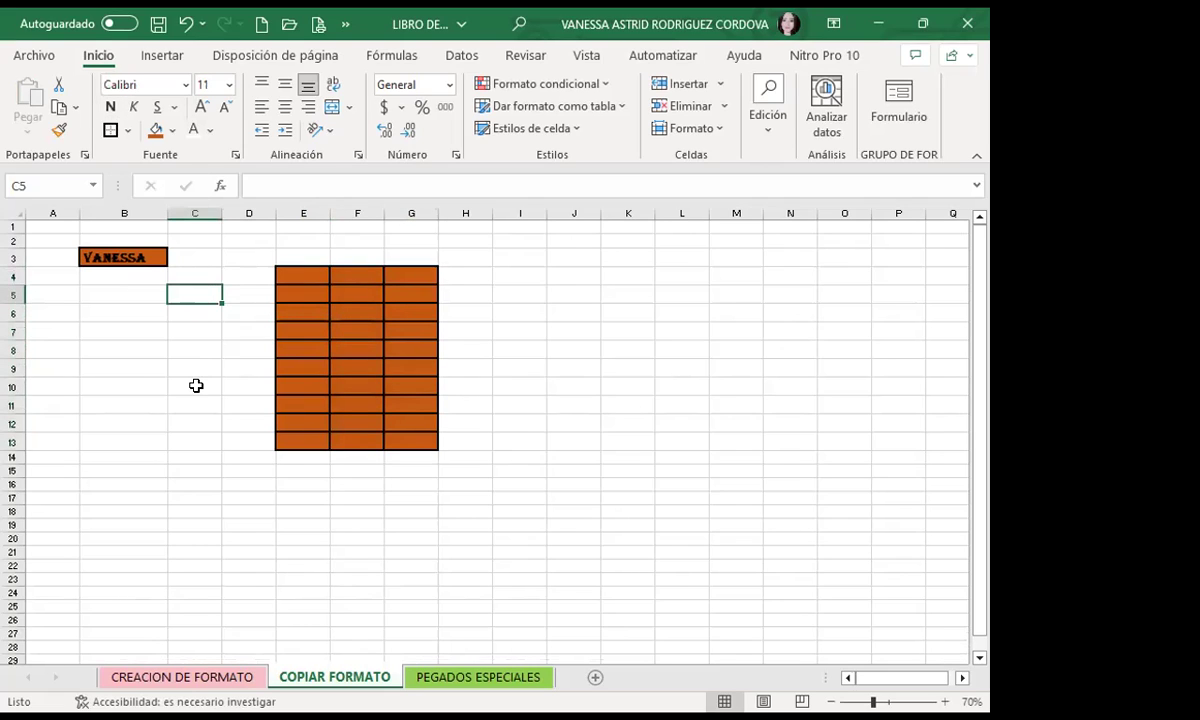
pyautogui.click(109, 256)
pyautogui.click(321, 313)
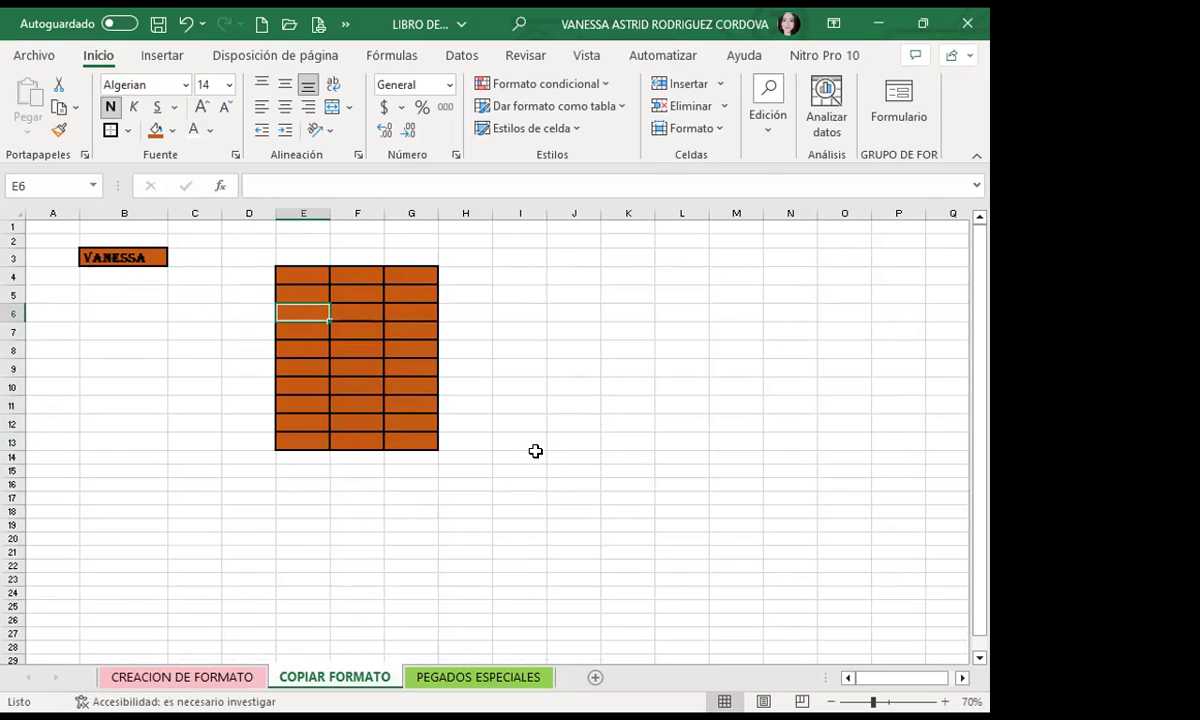
pyautogui.click(123, 293)
pyautogui.click(137, 256)
pyautogui.click(213, 351)
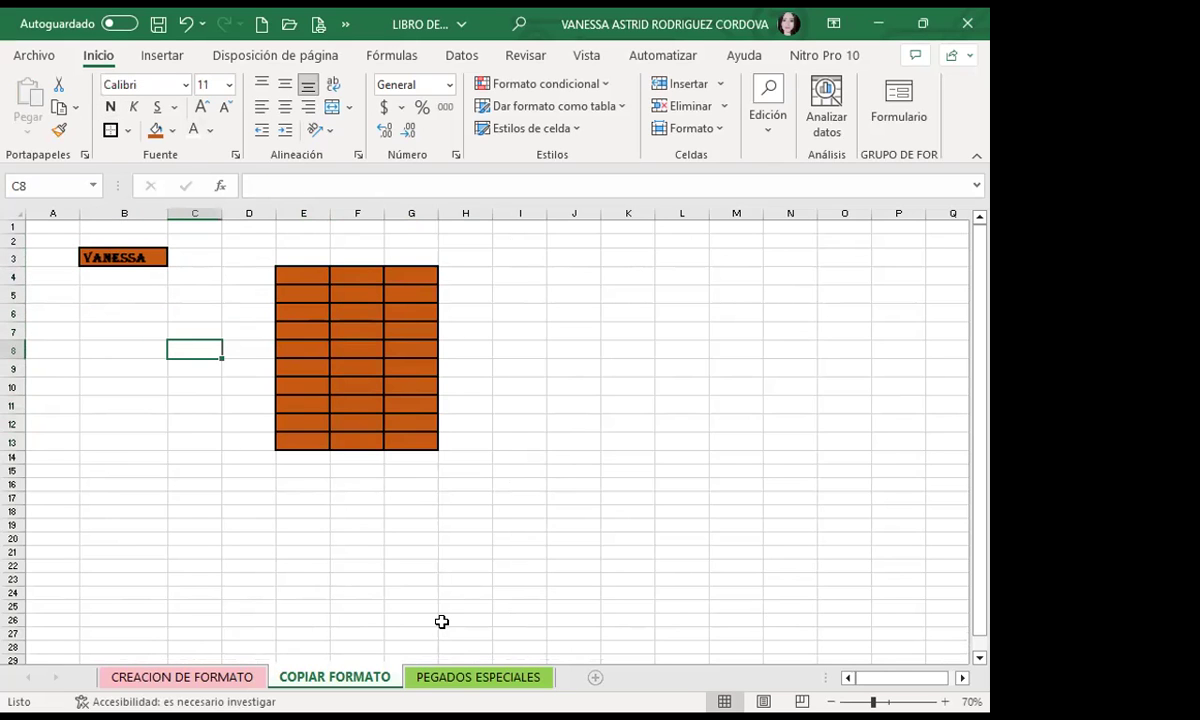
# Insert sheet Hoja2 with Shift+F11, then reselect the name cell B3 on COPIAR FORMATO.
pyautogui.hotkey('shift', 'F11')
pyautogui.hotkey('ctrl', 'pageup')
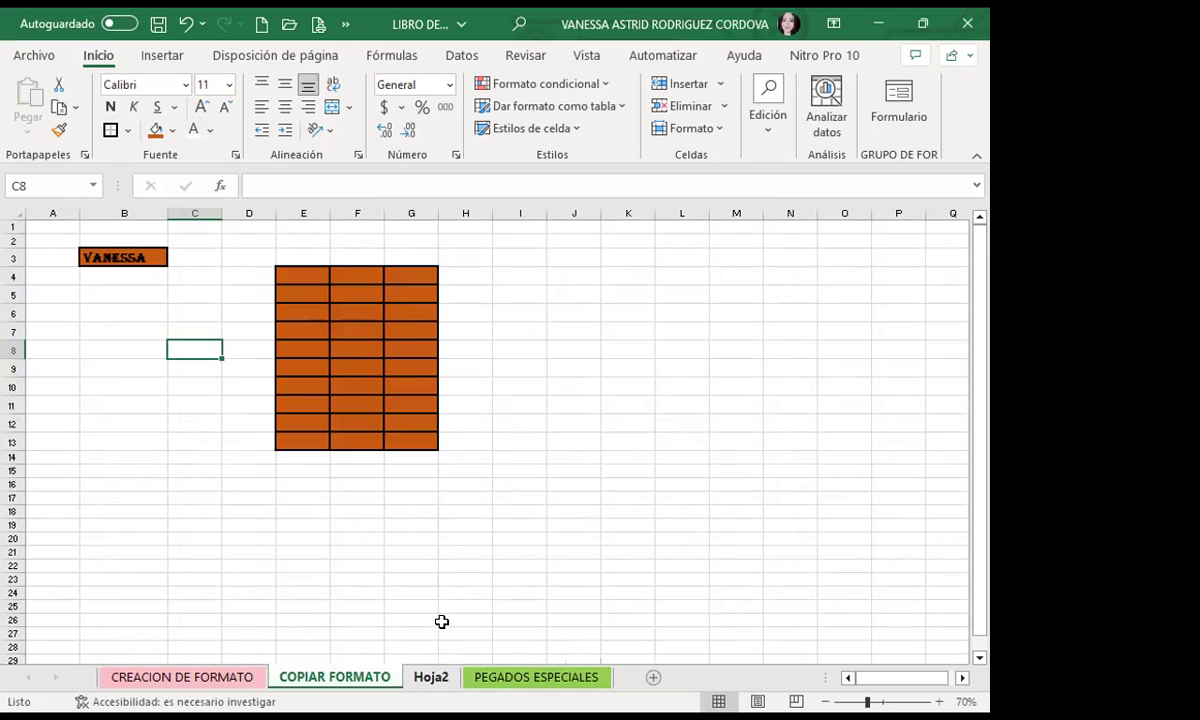
pyautogui.hotkey('ctrl', 'pagedown')
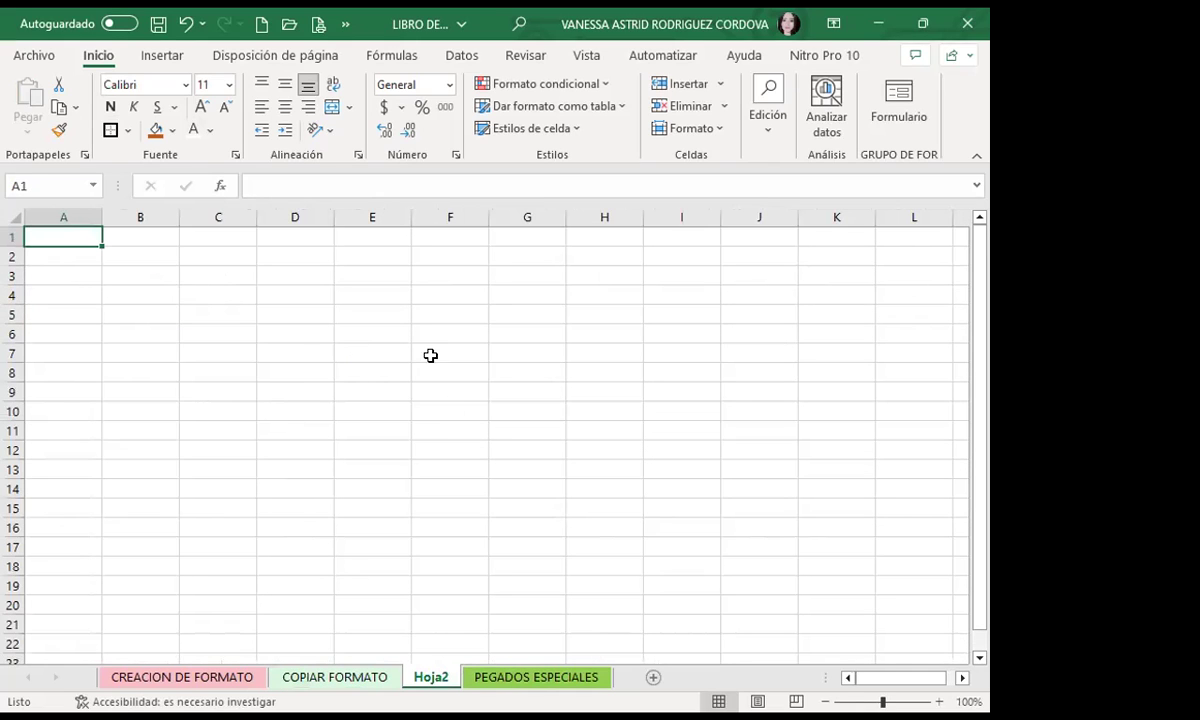
pyautogui.hotkey('ctrl', 'pageup')
pyautogui.press('Down')
pyautogui.press('Down')
pyautogui.press('Down')
pyautogui.click(98, 256)
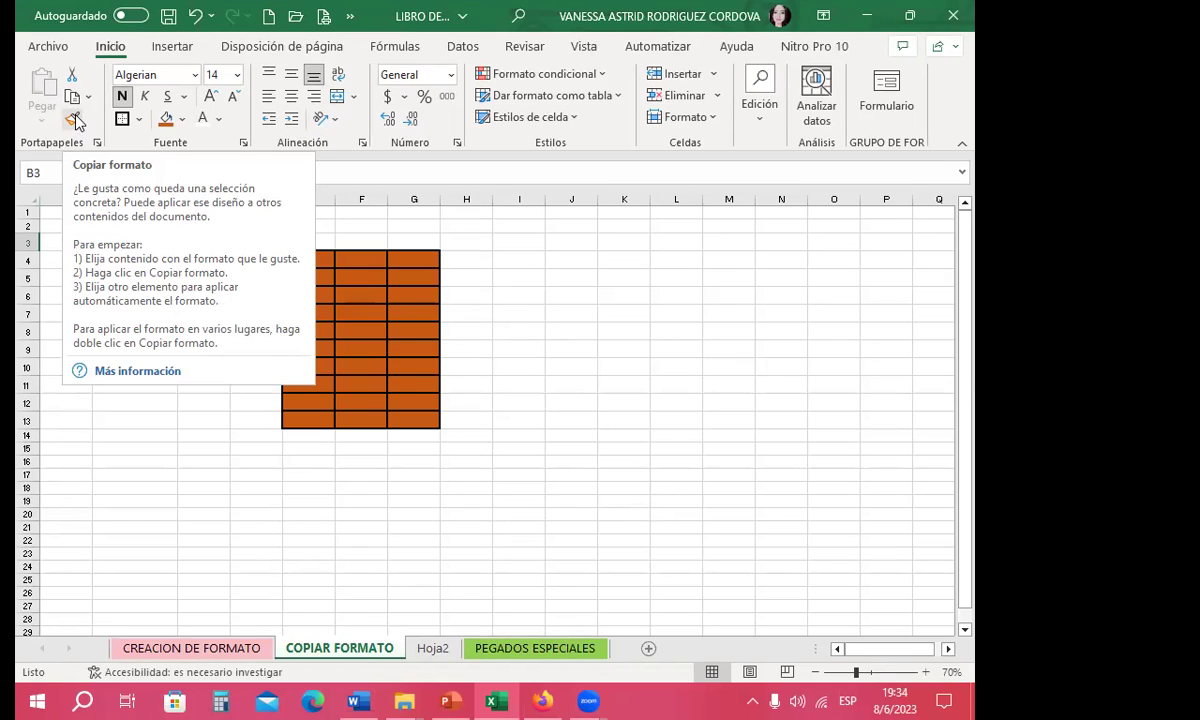
# Lock Format Painter on B3 and paint I6, K6, J9, M4:M12 and O4:O11.
pyautogui.click(73, 119)
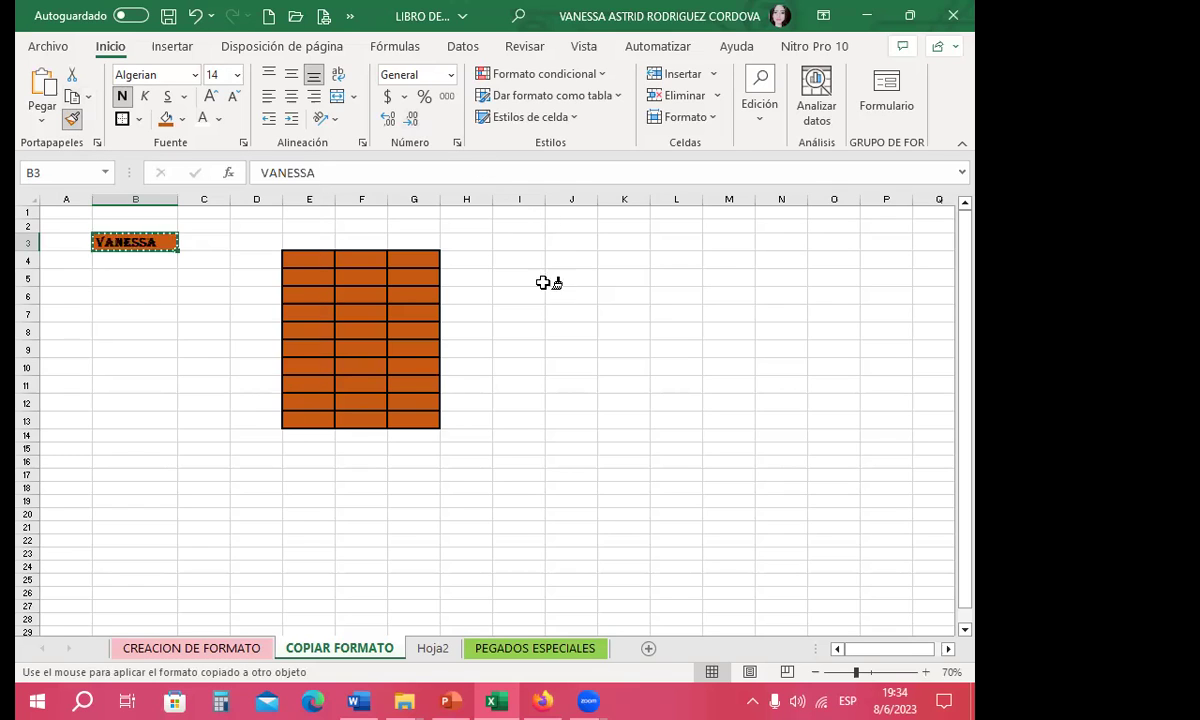
pyautogui.click(518, 295)
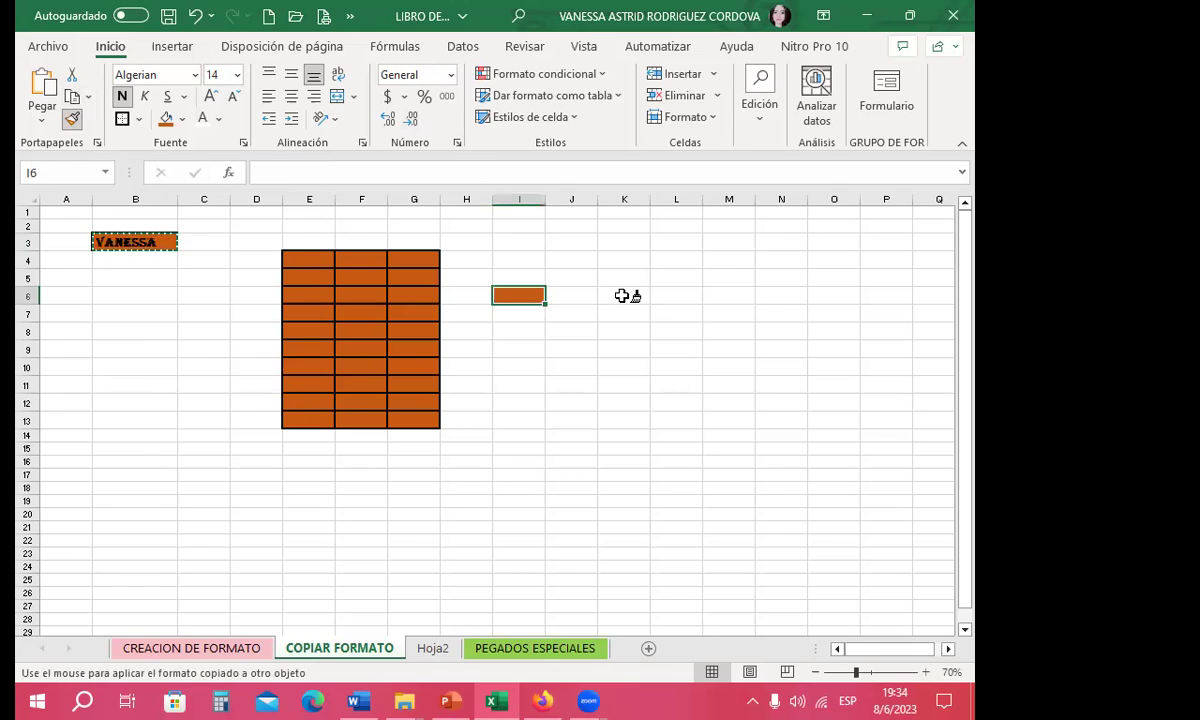
pyautogui.click(624, 295)
pyautogui.click(565, 346)
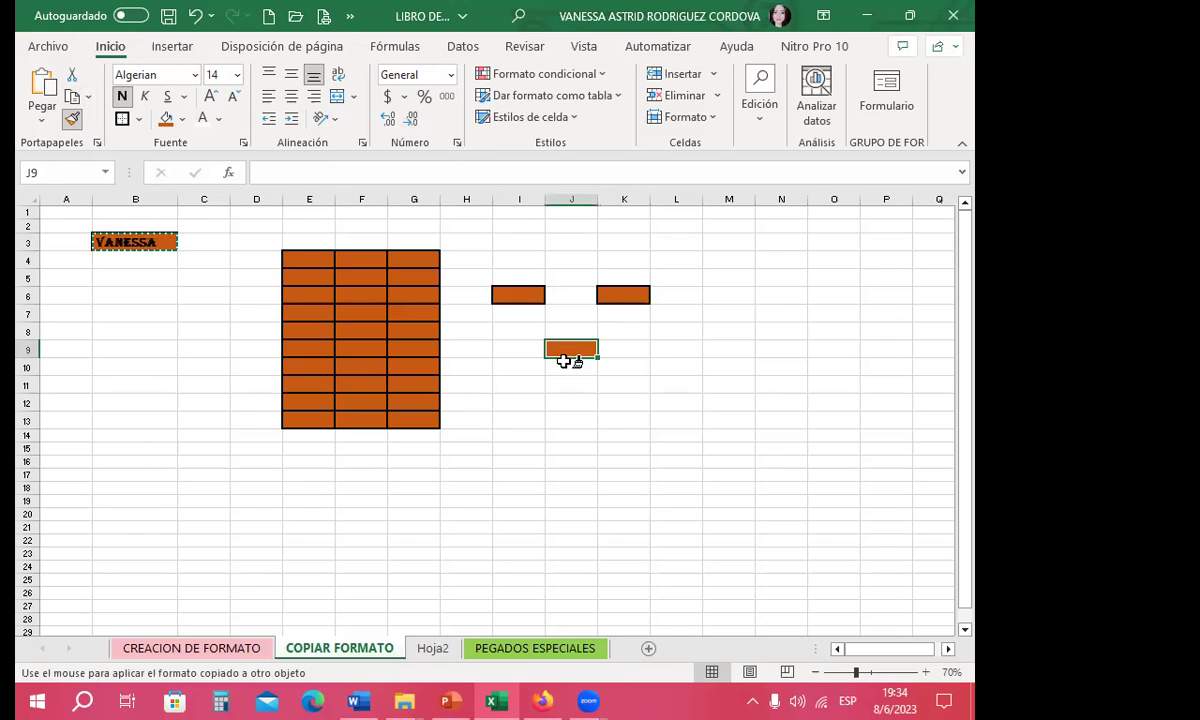
pyautogui.moveTo(729, 259)
pyautogui.mouseDown()
pyautogui.moveTo(745, 302)
pyautogui.moveTo(735, 403)
pyautogui.mouseUp()
pyautogui.moveTo(828, 258); pyautogui.dragTo(830, 385)
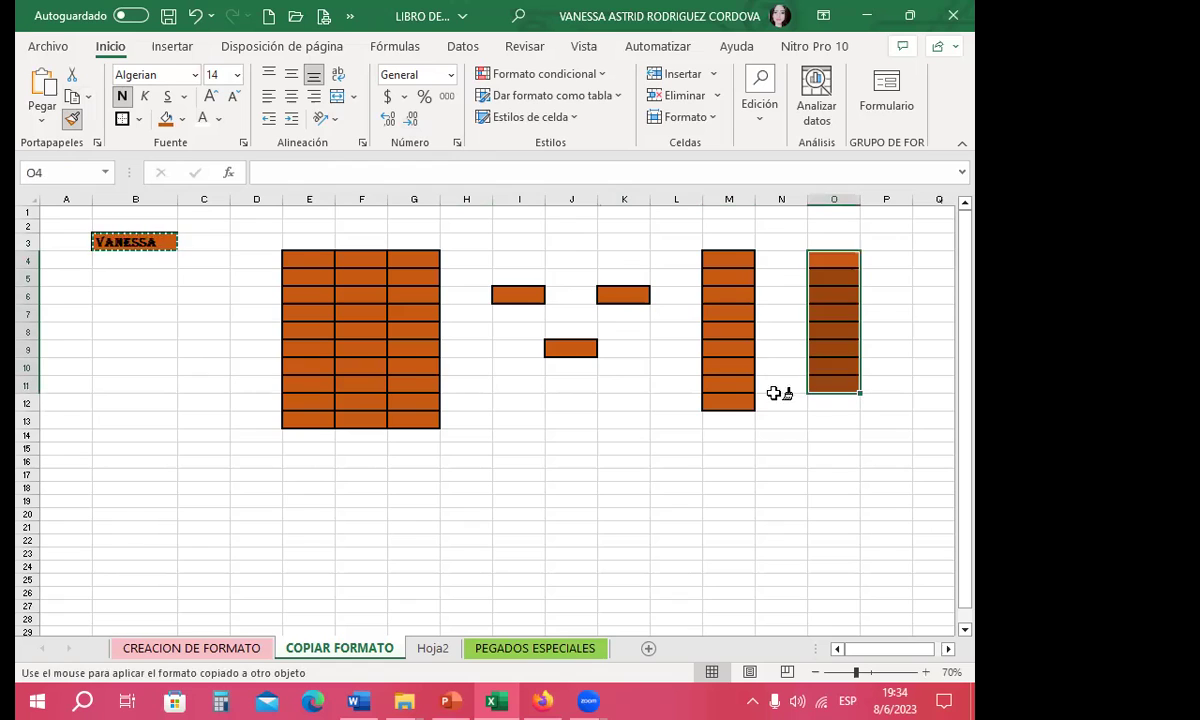
# Paint the orange format onto A16:B22, F18:H21, J17:K21, M17:N22 and another column.
pyautogui.click(88, 463)
pyautogui.moveTo(93, 471); pyautogui.dragTo(150, 542)
pyautogui.moveTo(351, 493)
pyautogui.mouseDown()
pyautogui.moveTo(424, 544)
pyautogui.moveTo(513, 521)
pyautogui.mouseUp()
pyautogui.moveTo(560, 480); pyautogui.dragTo(638, 556)
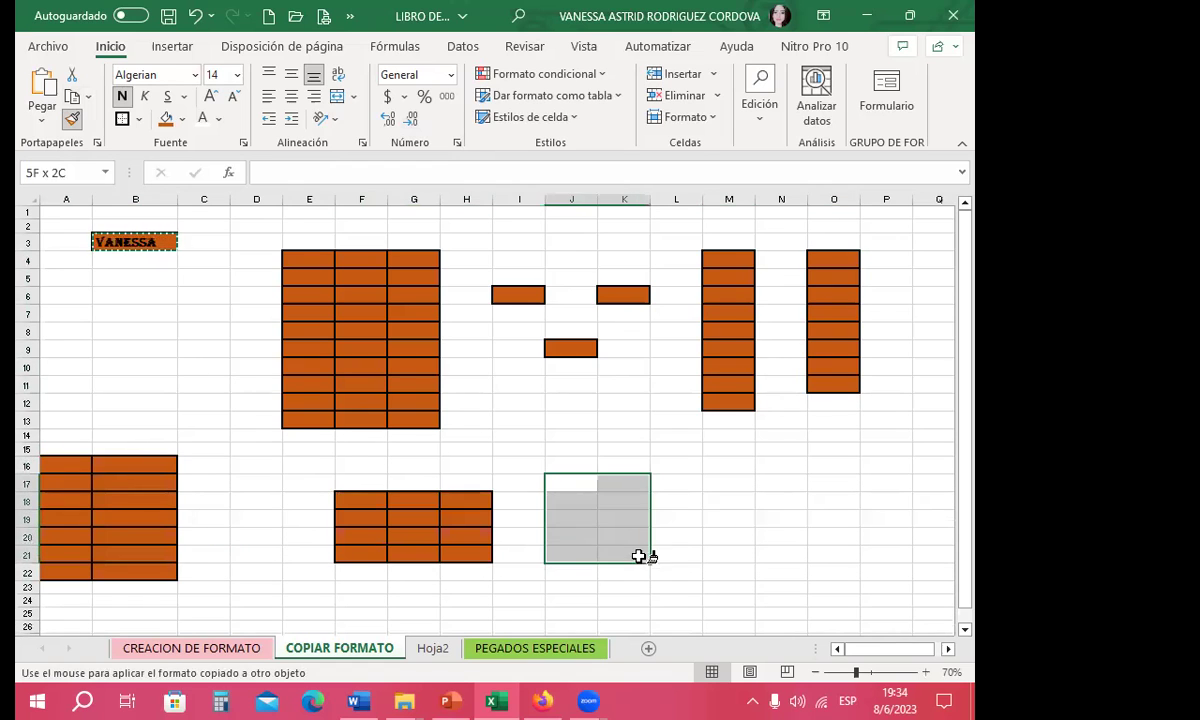
pyautogui.moveTo(720, 482); pyautogui.dragTo(770, 572)
pyautogui.moveTo(884, 490); pyautogui.dragTo(886, 572)
# Paint F27:F29, I26, I27, F26 and other lower cells with the orange format.
pyautogui.scroll(-2, 286, 528)
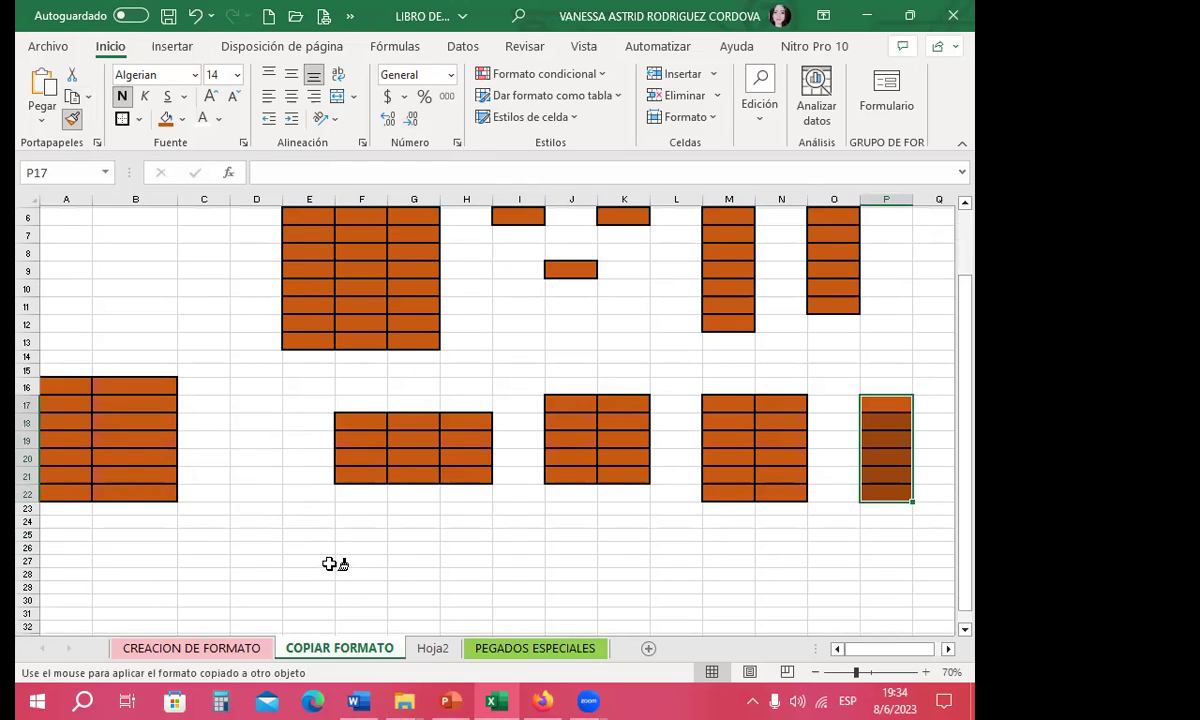
pyautogui.moveTo(372, 564); pyautogui.dragTo(356, 588)
pyautogui.scroll(-1, 437, 525)
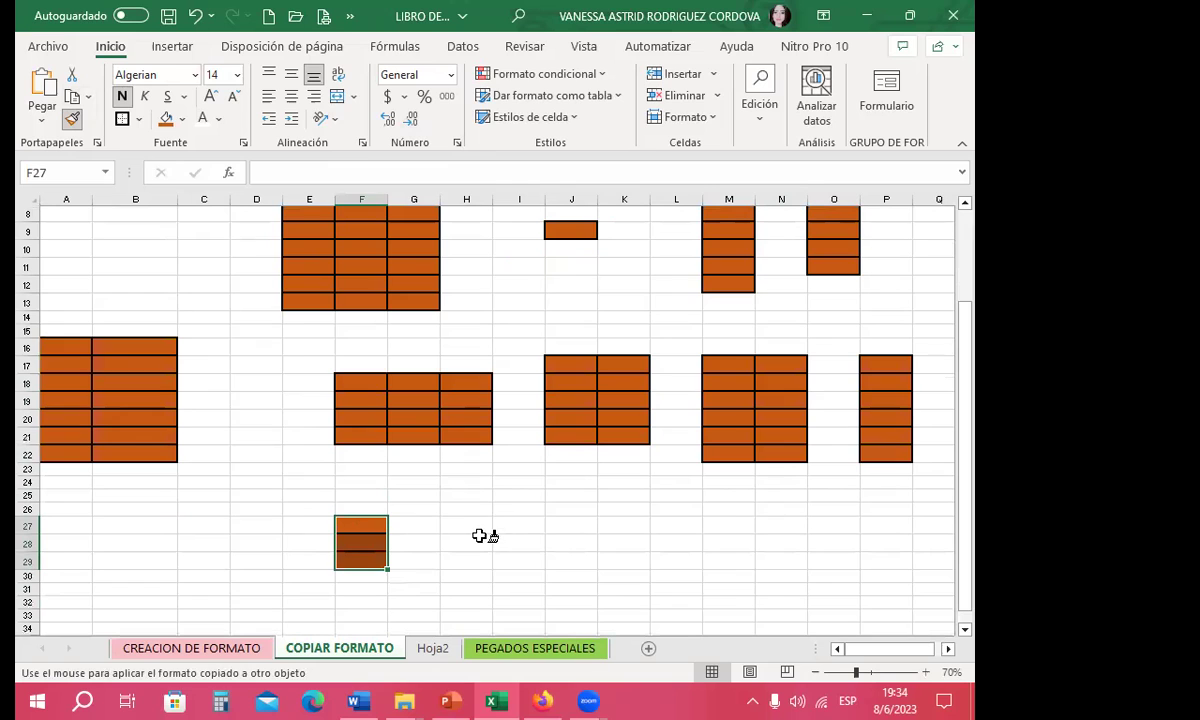
pyautogui.moveTo(515, 545); pyautogui.dragTo(515, 568)
pyautogui.scroll(-2, 420, 567)
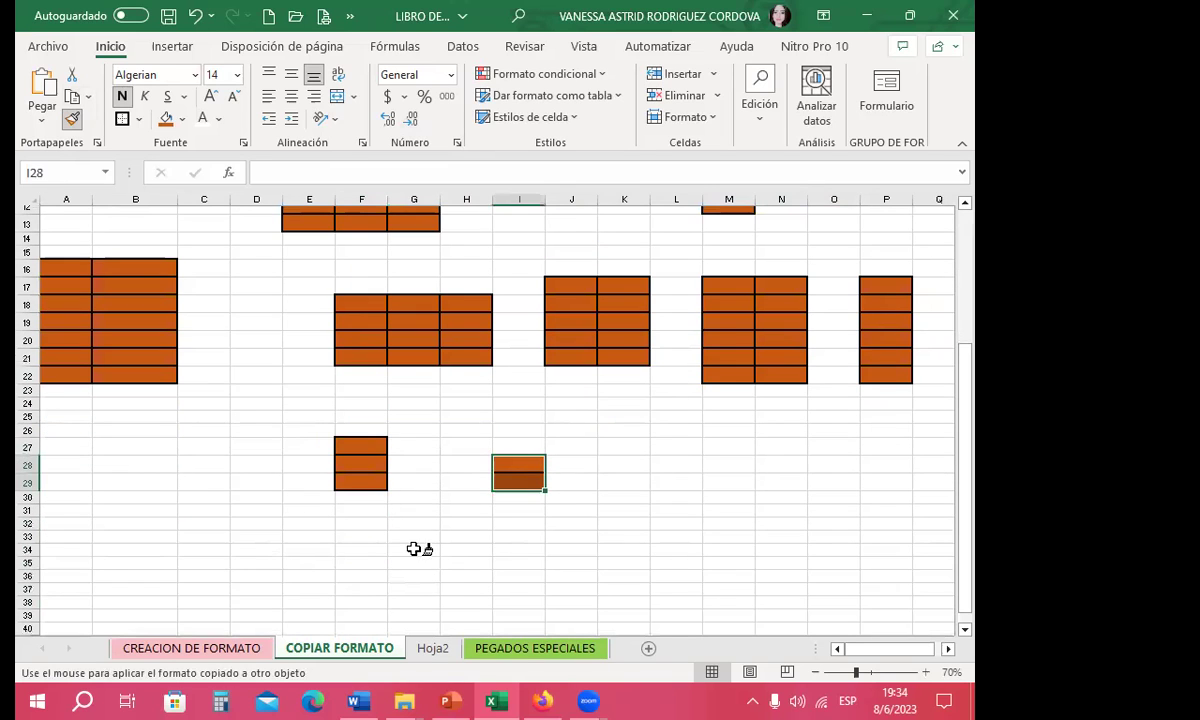
pyautogui.moveTo(415, 566); pyautogui.dragTo(470, 566)
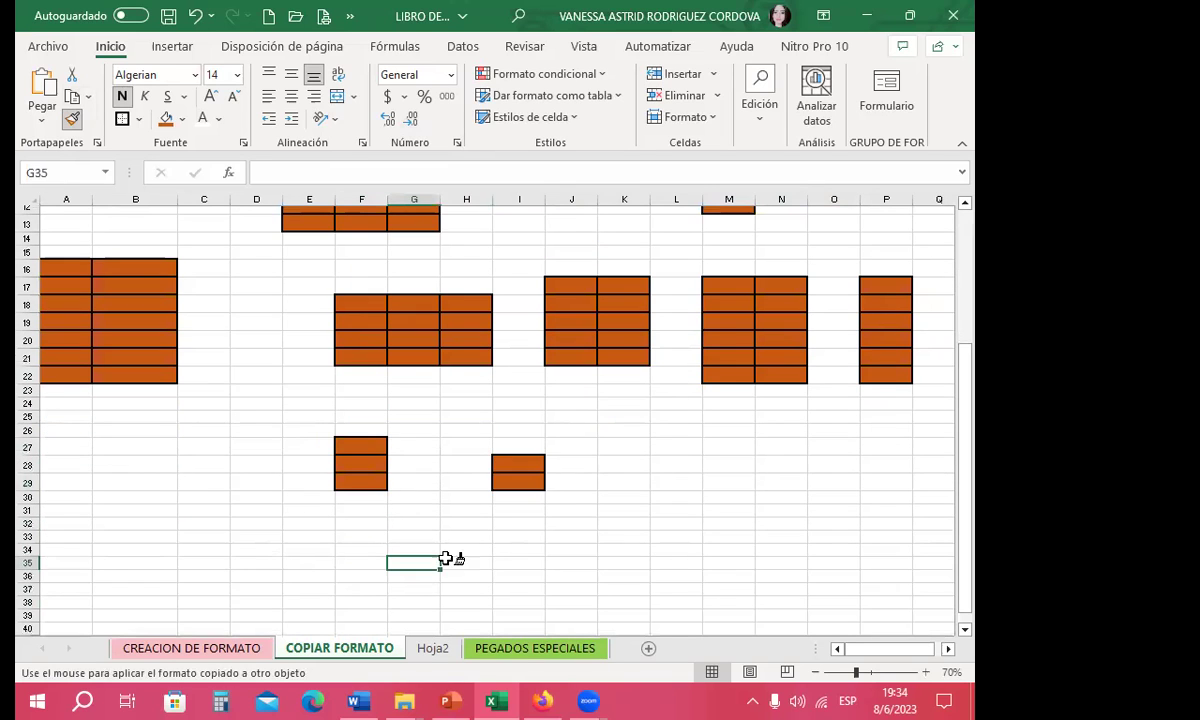
pyautogui.click(520, 432)
pyautogui.click(519, 451)
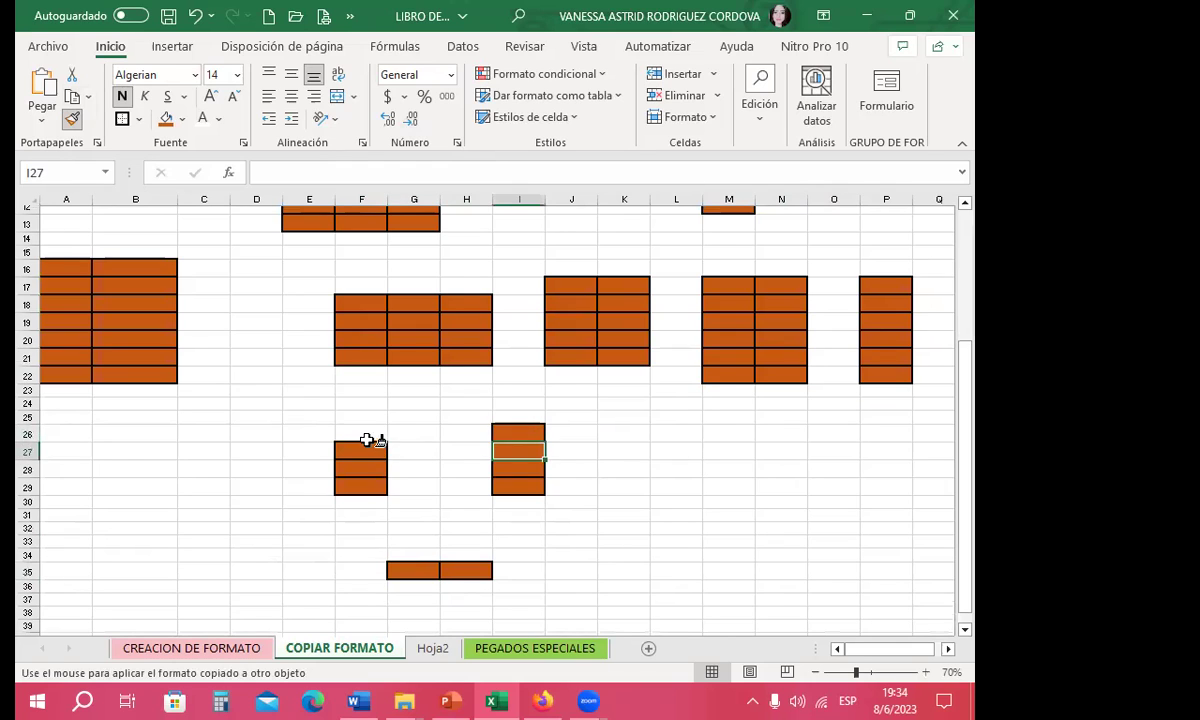
pyautogui.click(361, 433)
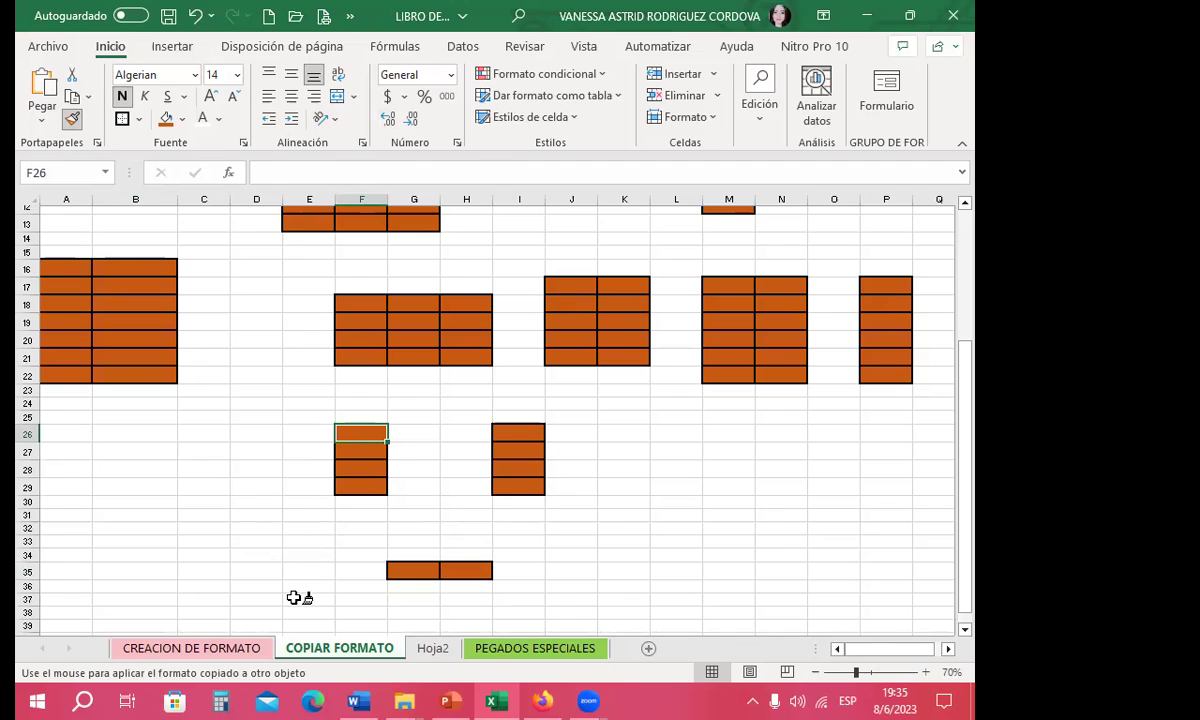
# On Hoja2, paint A1:A13, B3:B9, C3:D9, E4:E8 and G5:G11 with the orange format.
pyautogui.hotkey('ctrl', 'pagedown')
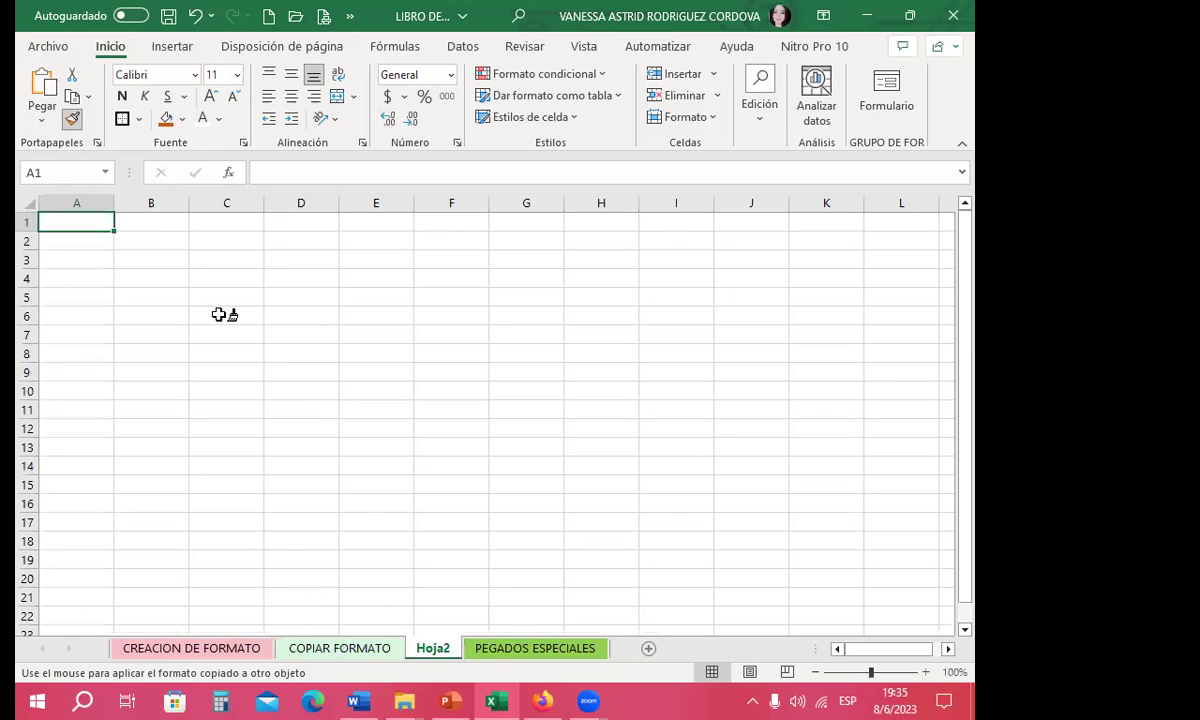
pyautogui.moveTo(71, 222); pyautogui.dragTo(83, 413)
pyautogui.moveTo(150, 278); pyautogui.dragTo(150, 428)
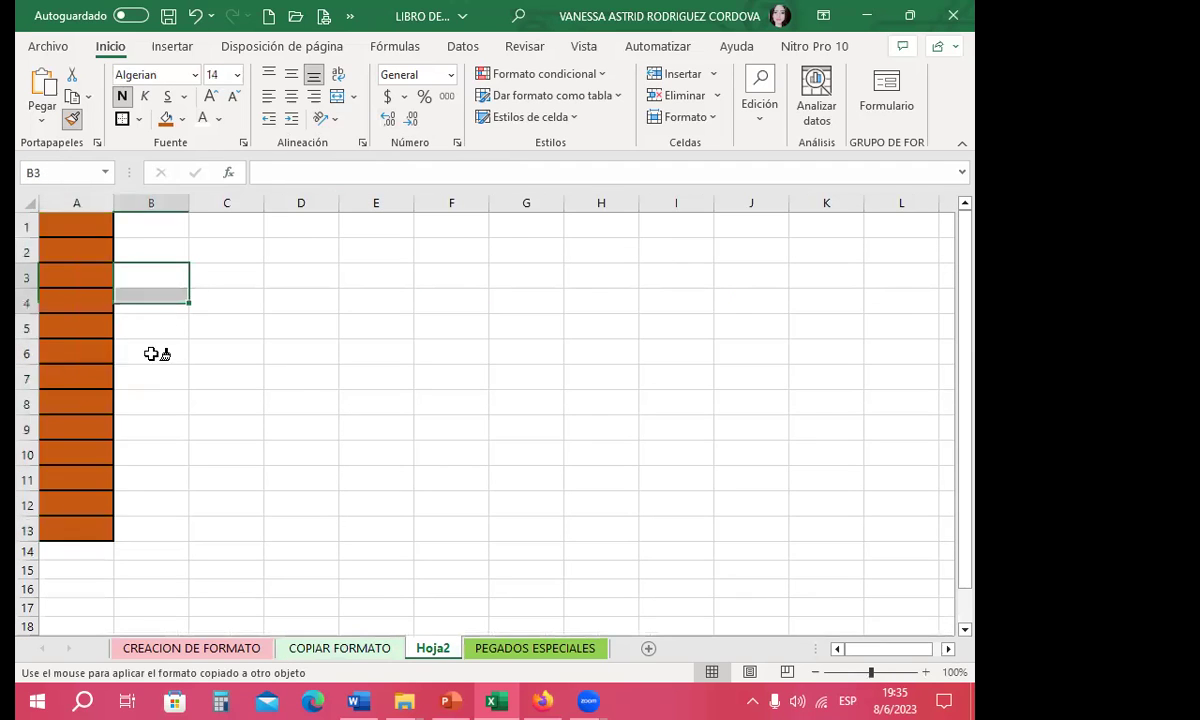
pyautogui.moveTo(228, 278); pyautogui.dragTo(305, 428)
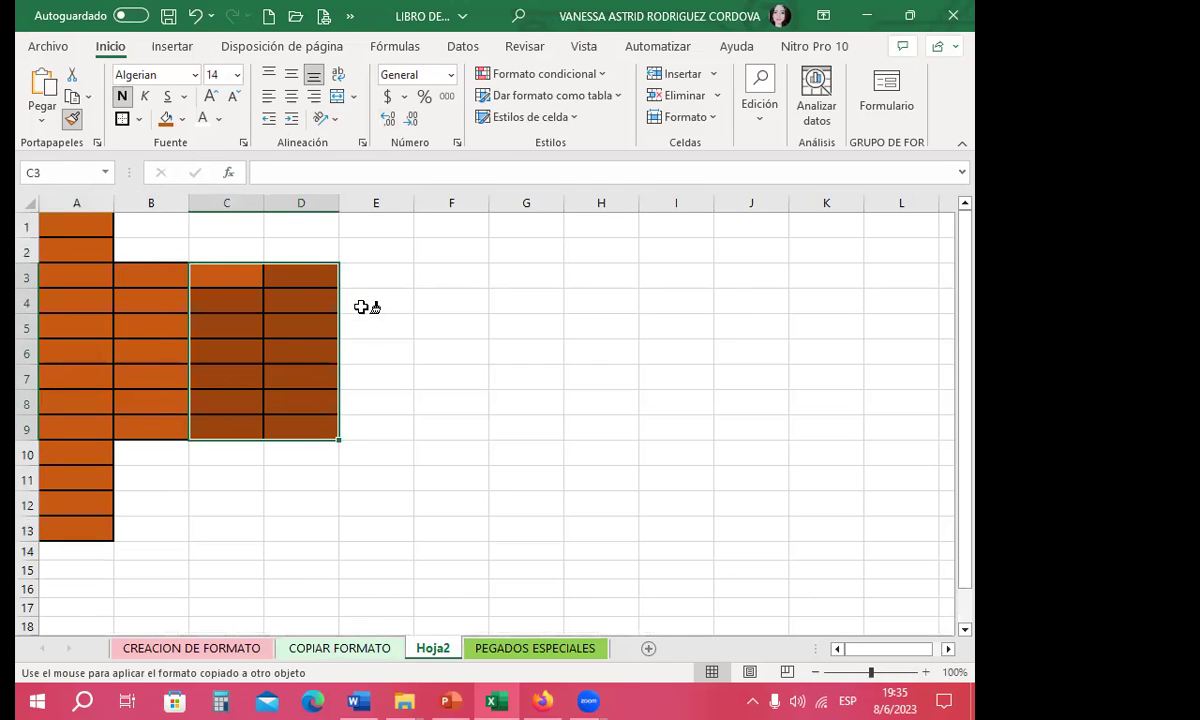
pyautogui.moveTo(365, 302); pyautogui.dragTo(376, 403)
pyautogui.moveTo(526, 326); pyautogui.dragTo(526, 480)
# Paint B23:G25, I16:K18, J12:K12, I21:J22, F19 and F16 with the orange format.
pyautogui.scroll(-2, 272, 474)
pyautogui.moveTo(295, 478); pyautogui.dragTo(295, 580)
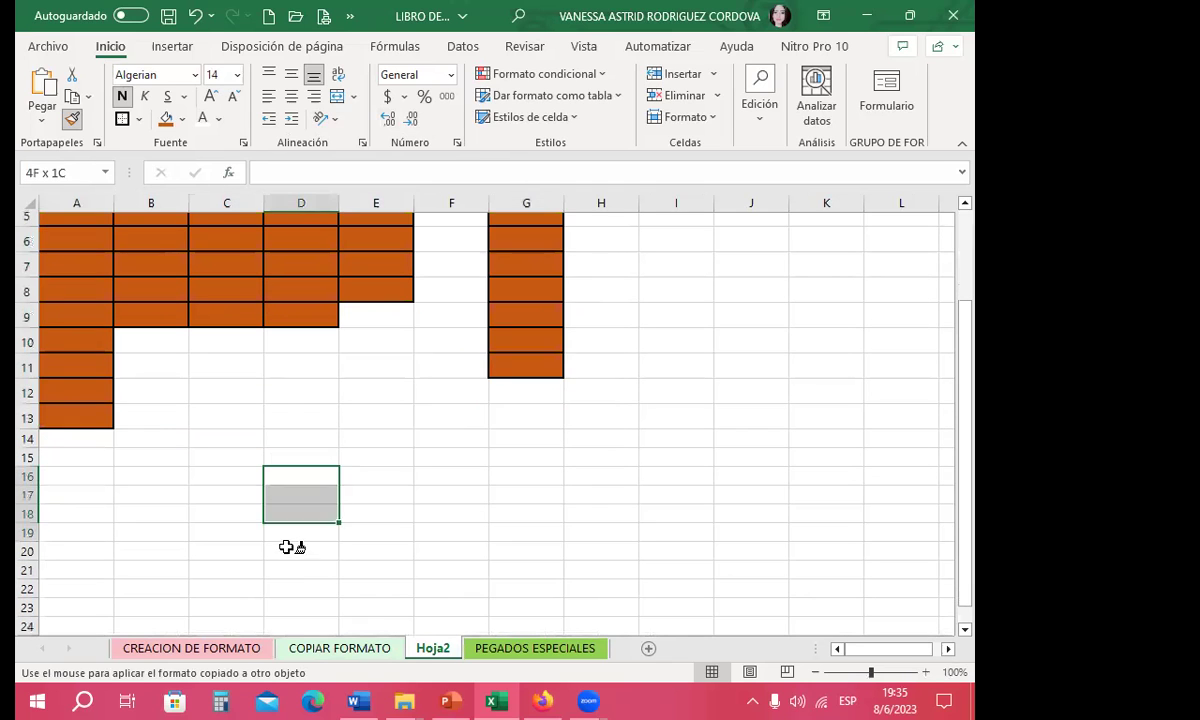
pyautogui.moveTo(526, 498); pyautogui.dragTo(540, 580)
pyautogui.scroll(-1, 540, 560)
pyautogui.moveTo(120, 527); pyautogui.dragTo(545, 588)
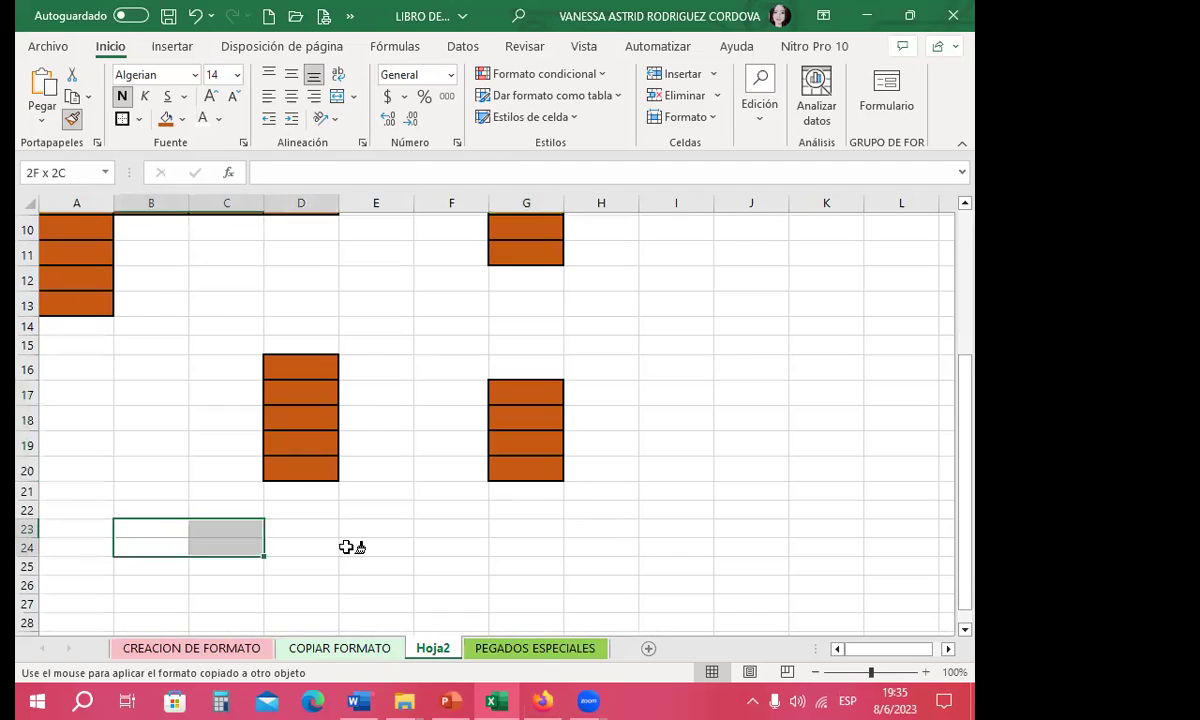
pyautogui.moveTo(645, 362); pyautogui.dragTo(852, 420)
pyautogui.click(745, 273)
pyautogui.moveTo(737, 273); pyautogui.dragTo(826, 278)
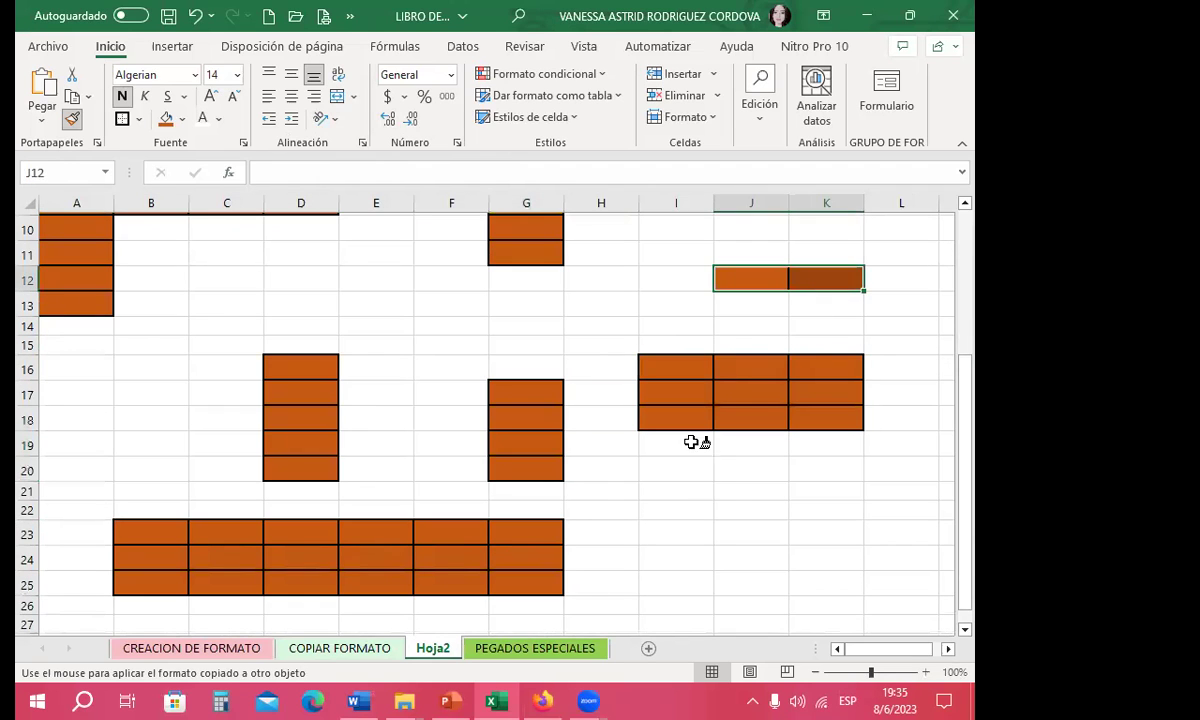
pyautogui.moveTo(660, 491); pyautogui.dragTo(750, 512)
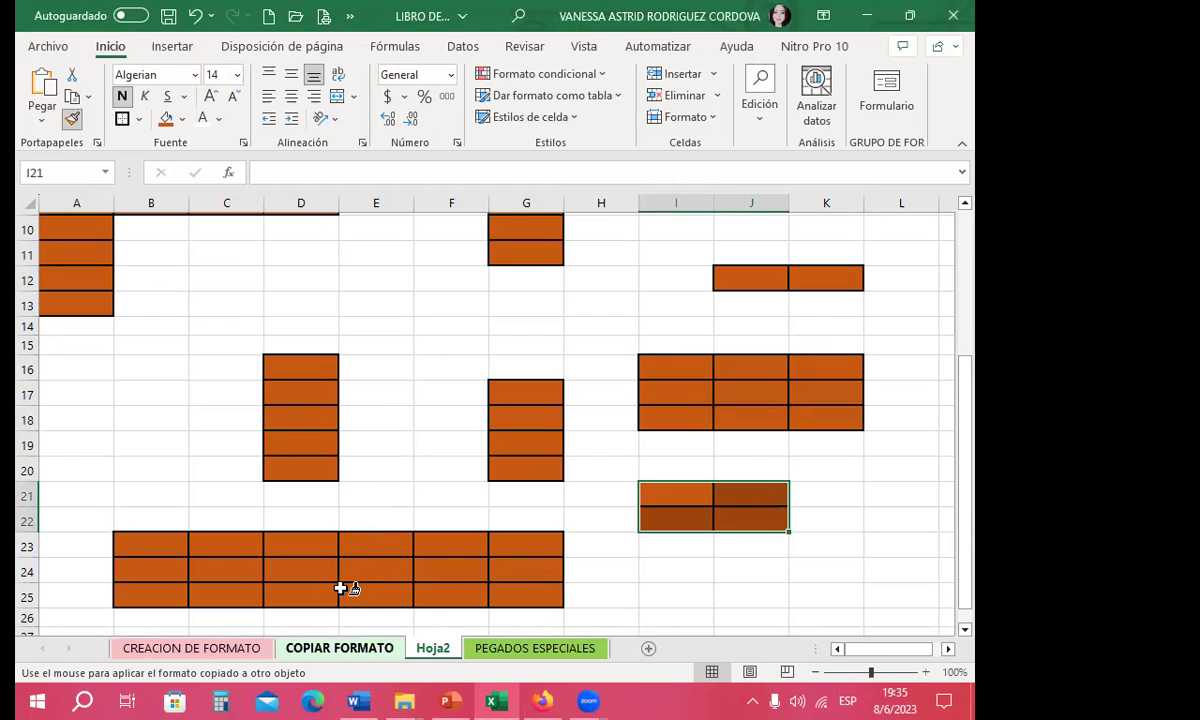
pyautogui.click(443, 442)
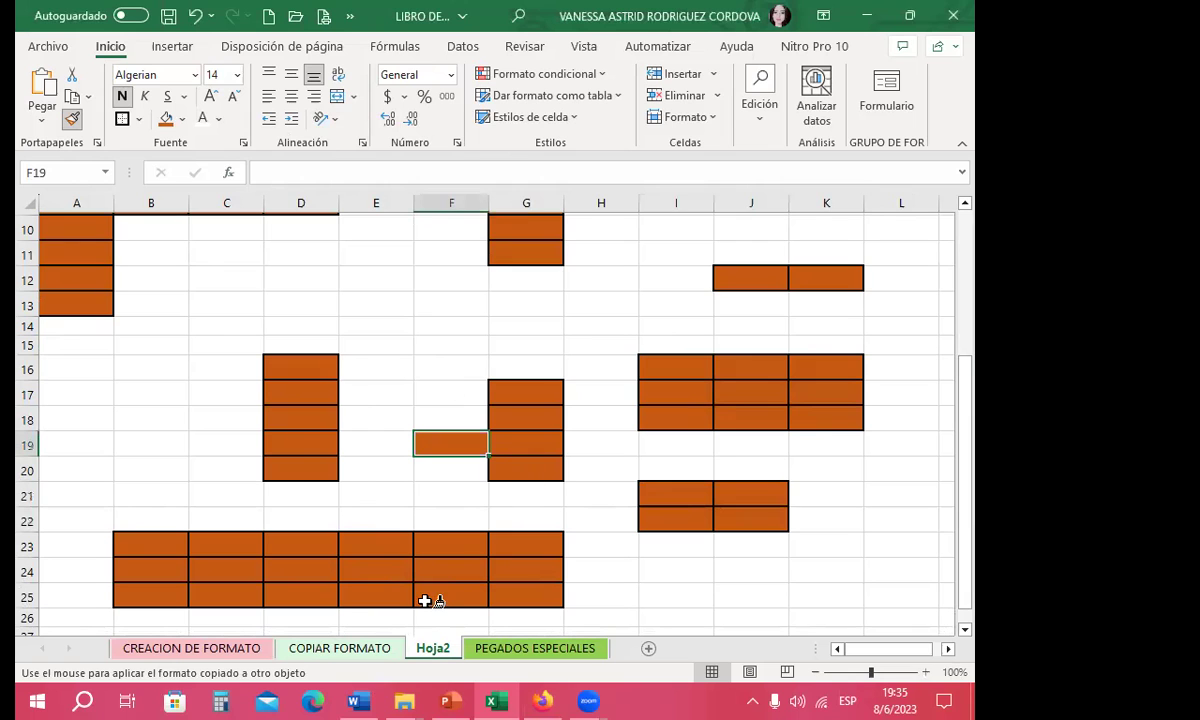
pyautogui.click(450, 366)
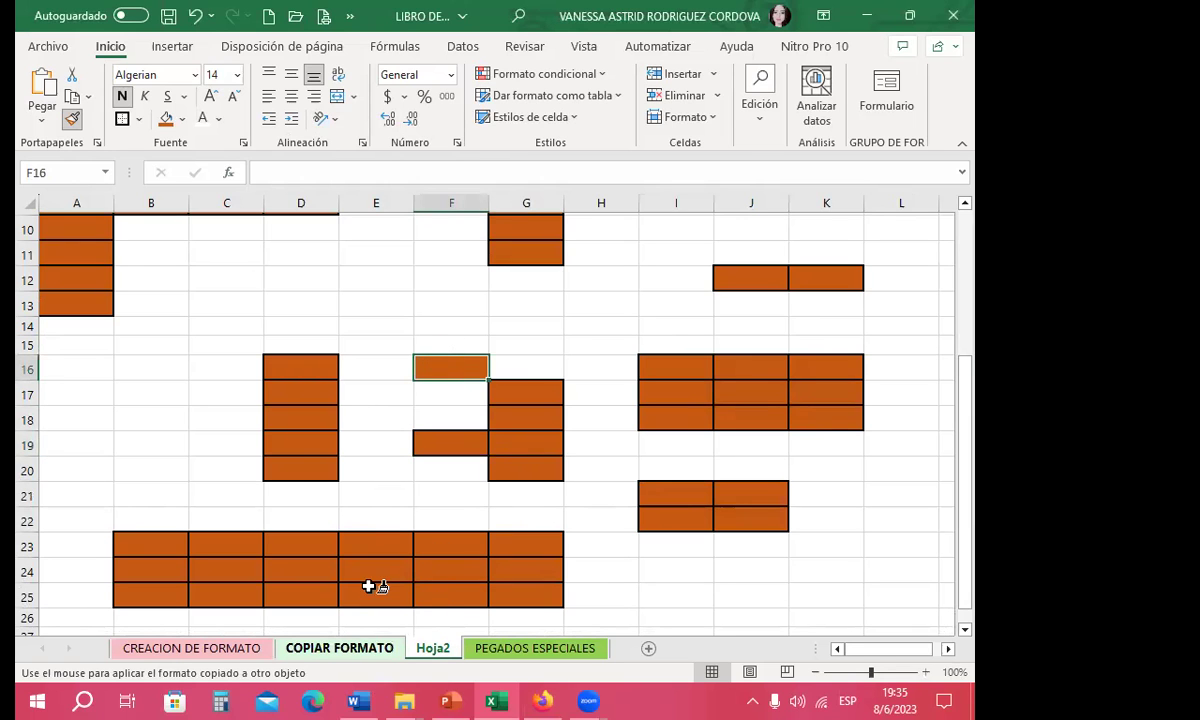
# After checking COPIAR FORMATO, paint E14, C13, B18:C18 and E19 on Hoja2.
pyautogui.hotkey('ctrl', 'pageup')
pyautogui.scroll(3, 210, 412)
pyautogui.scroll(1, 230, 270)
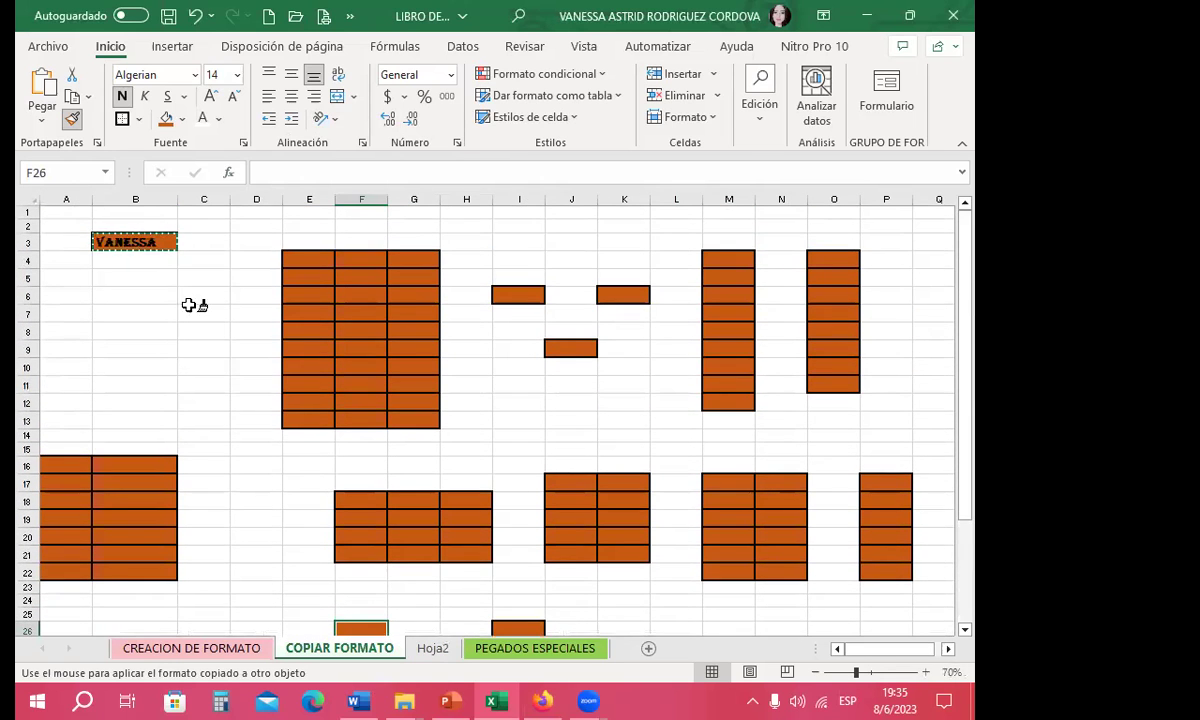
pyautogui.hotkey('ctrl', 'pagedown')
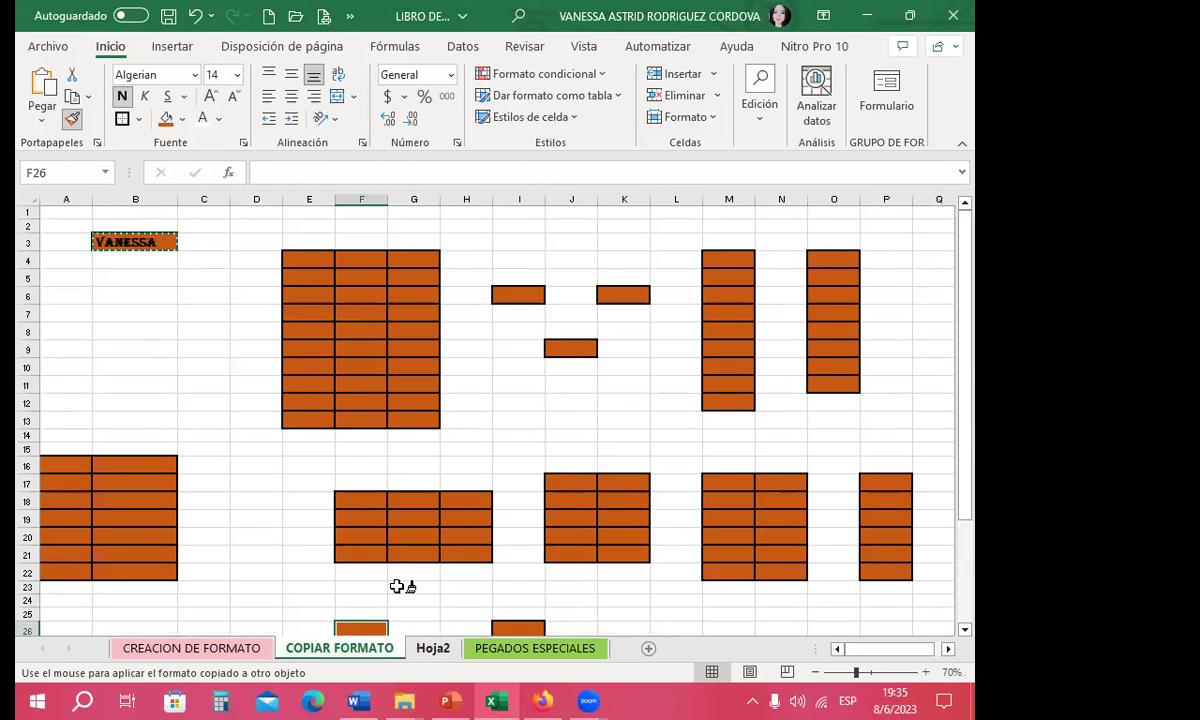
pyautogui.click(370, 327)
pyautogui.click(226, 303)
pyautogui.moveTo(150, 425); pyautogui.dragTo(226, 425)
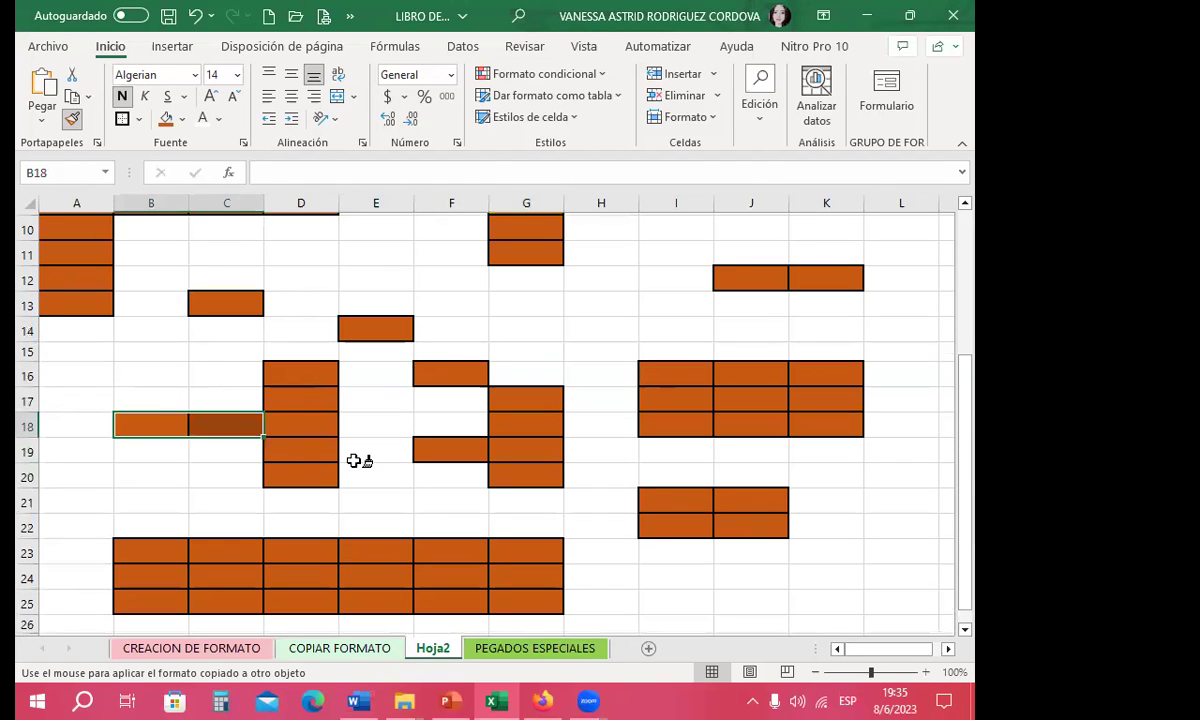
pyautogui.click(355, 459)
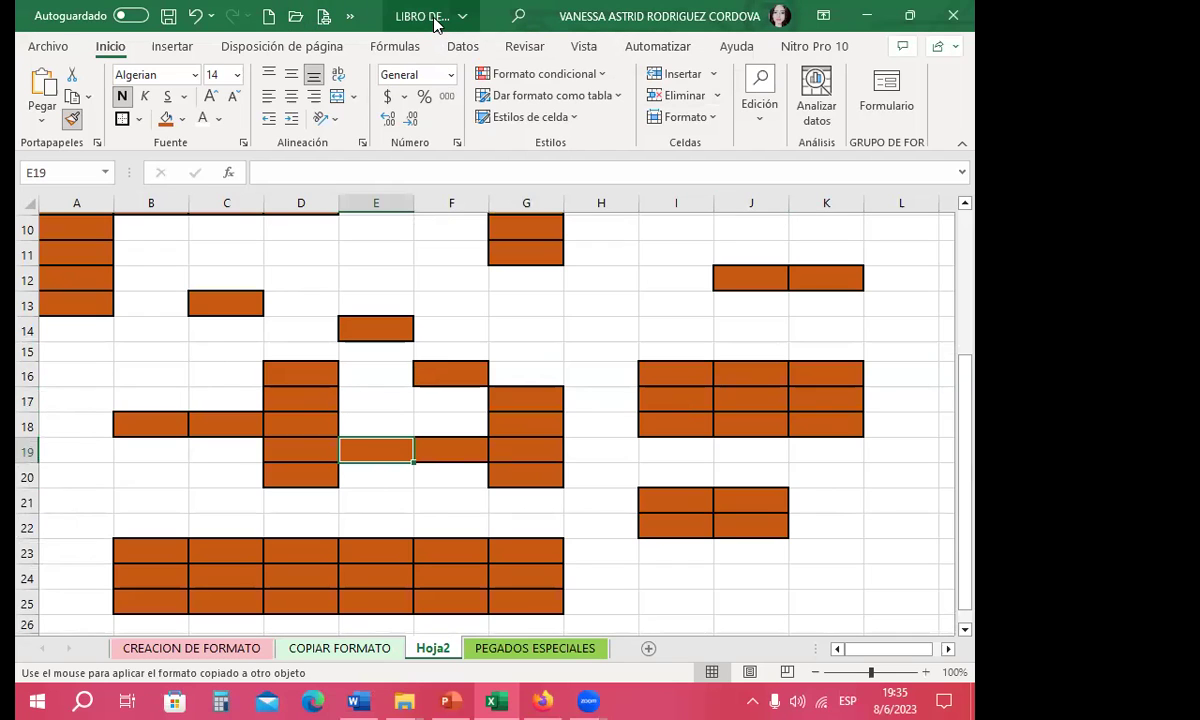
# In new workbook Libro1, paint A1:A14, C1:C12, E1:E12, G1:G12, I1:I9, C15:F15, I12:J13, K4:K7, K10.
pyautogui.click(268, 20)
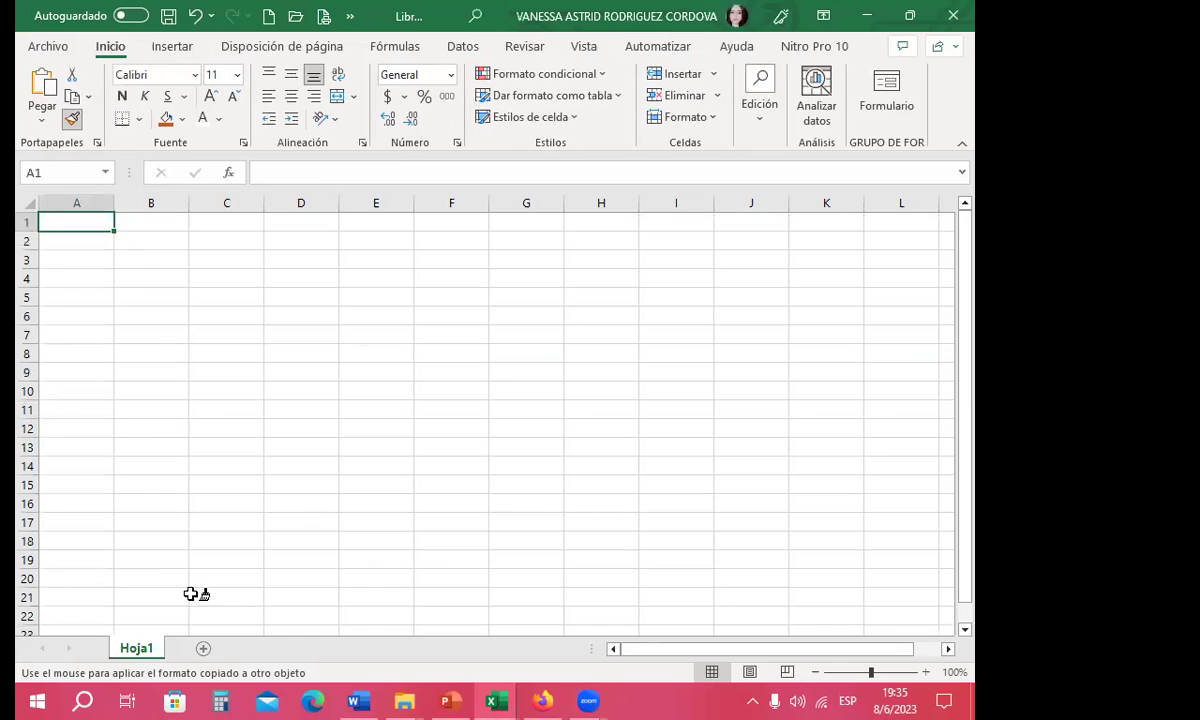
pyautogui.moveTo(99, 222); pyautogui.dragTo(80, 466)
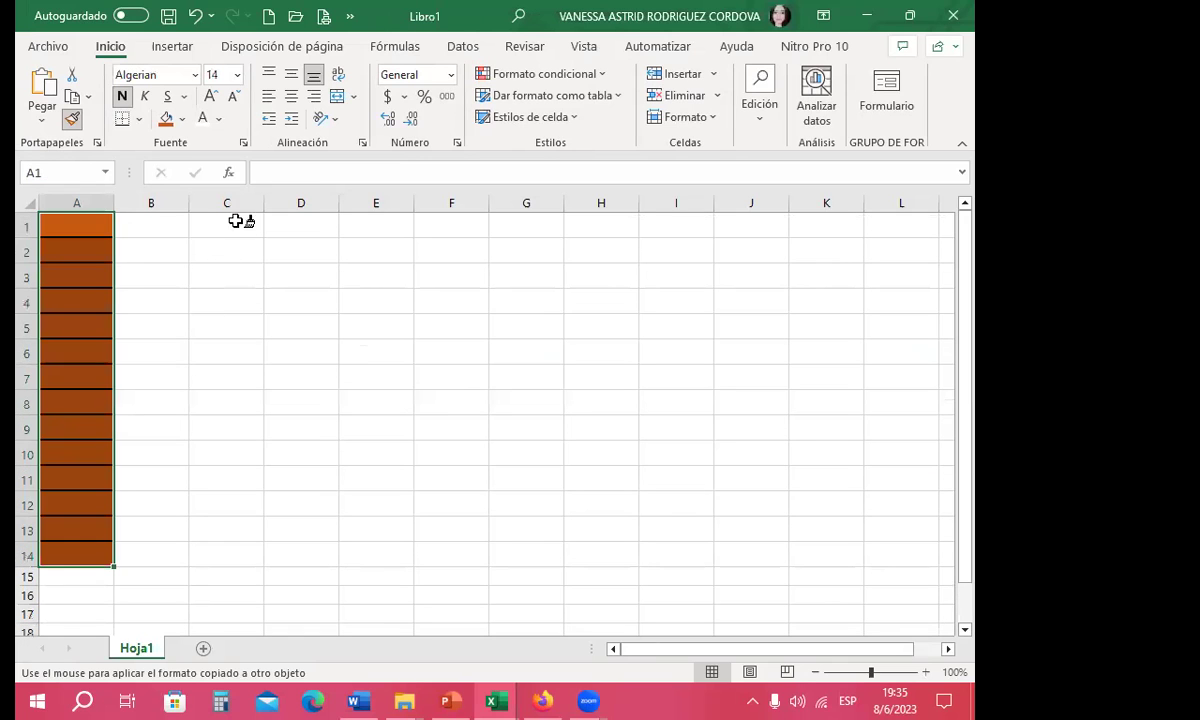
pyautogui.moveTo(235, 222); pyautogui.dragTo(226, 502)
pyautogui.moveTo(372, 224); pyautogui.dragTo(376, 502)
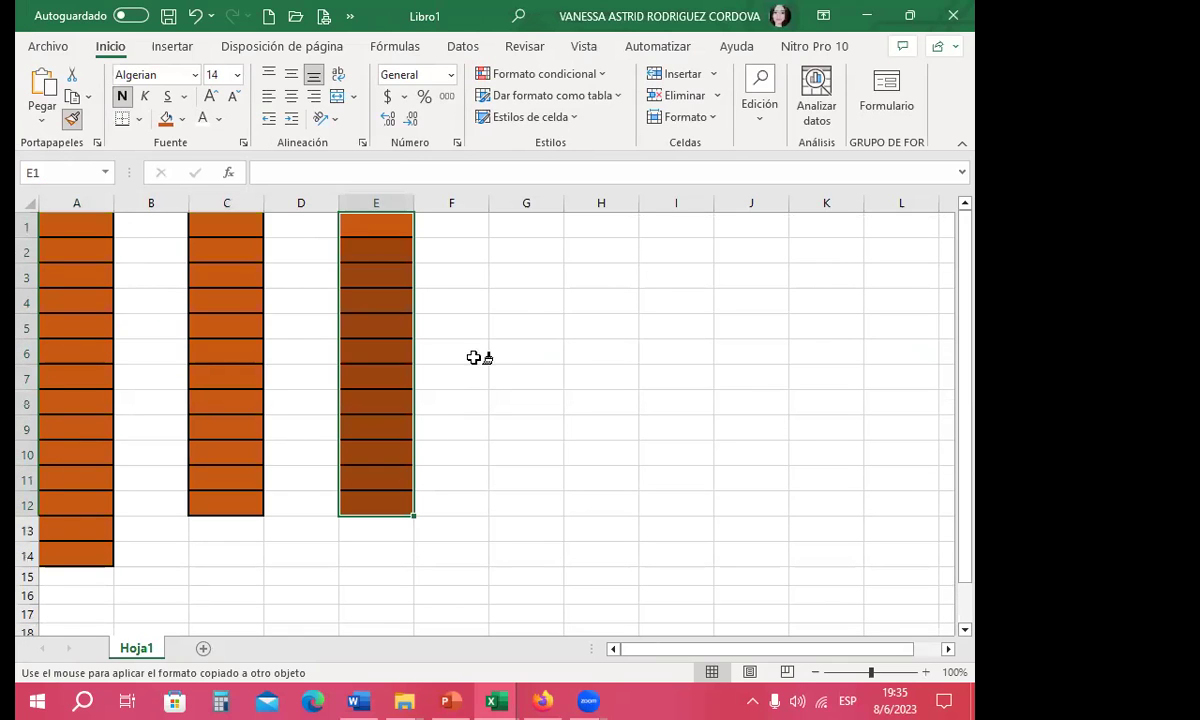
pyautogui.moveTo(509, 225); pyautogui.dragTo(493, 500)
pyautogui.moveTo(675, 228); pyautogui.dragTo(676, 428)
pyautogui.moveTo(210, 578); pyautogui.dragTo(450, 578)
pyautogui.moveTo(660, 502); pyautogui.dragTo(762, 513)
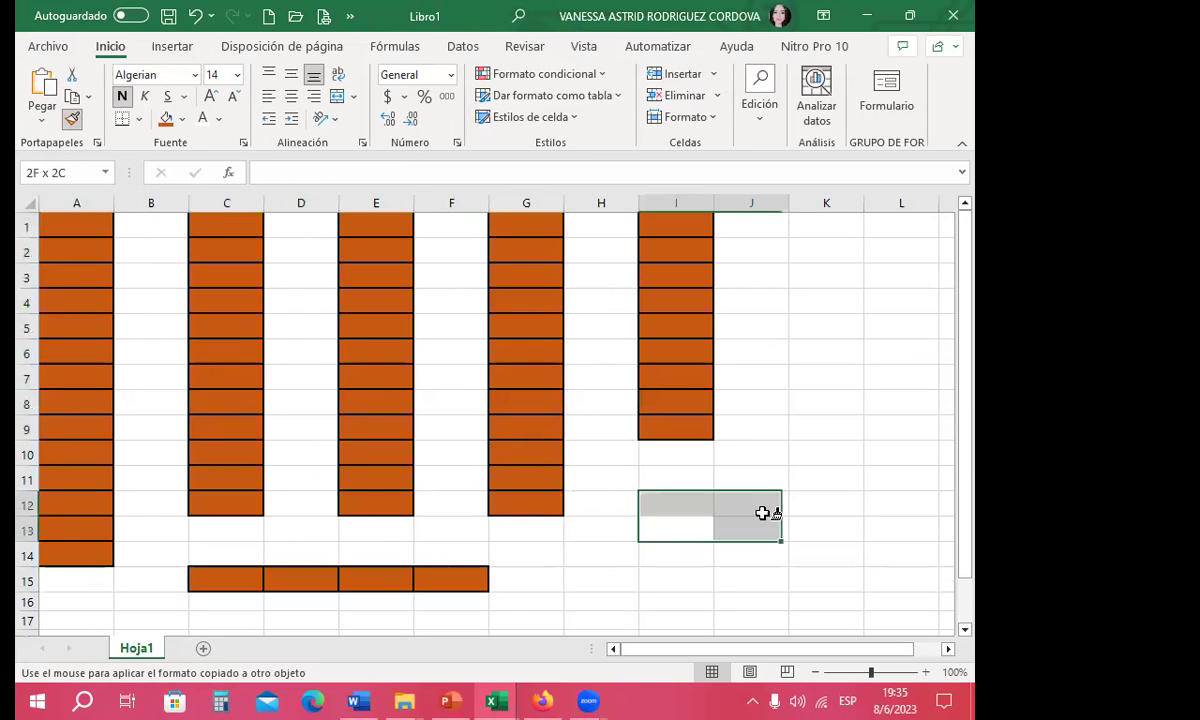
pyautogui.moveTo(852, 370); pyautogui.dragTo(860, 290)
pyautogui.click(850, 452)
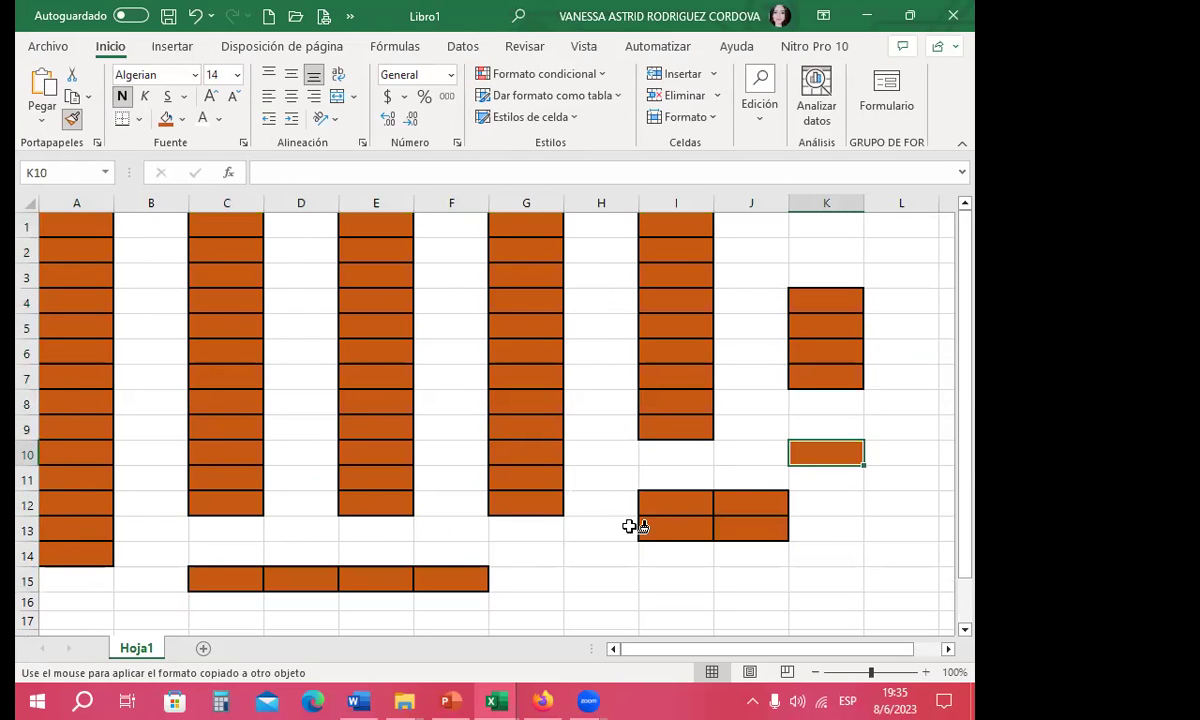
# Paint G23:I26, H17:H23, E18:J23, C22:D23 and A21:A25, then turn Format Painter off.
pyautogui.scroll(-2, 600, 540)
pyautogui.moveTo(200, 545); pyautogui.dragTo(390, 595)
pyautogui.scroll(-2, 385, 570)
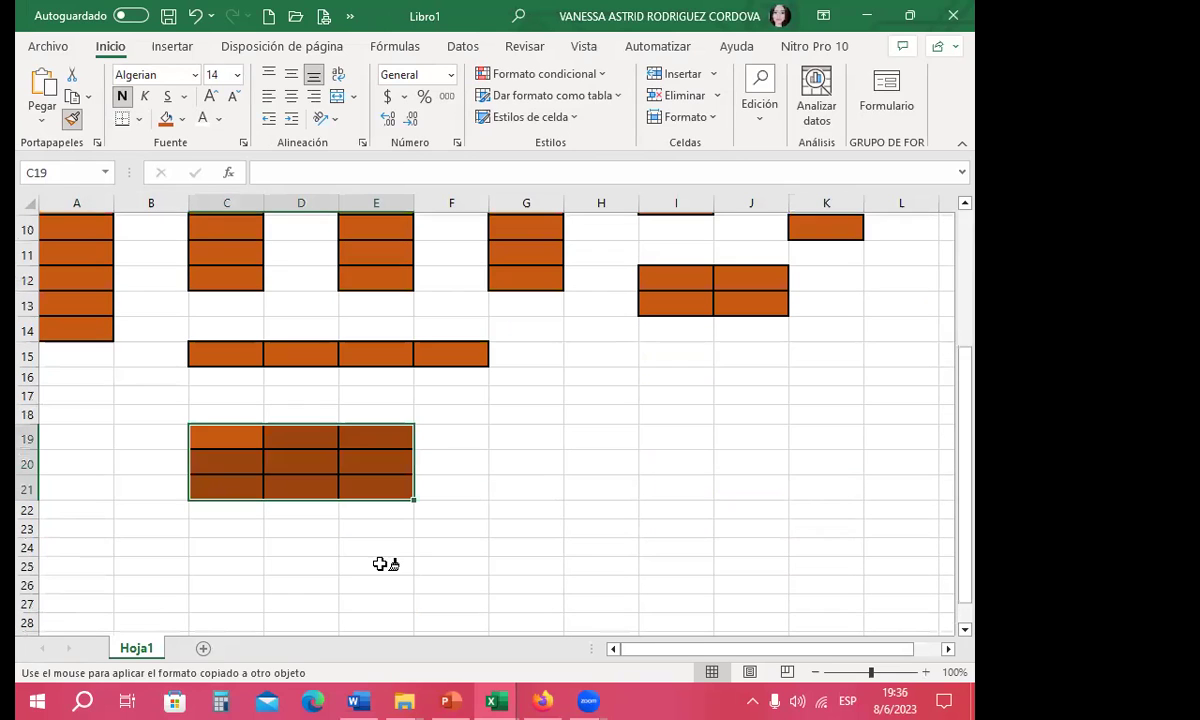
pyautogui.moveTo(300, 552); pyautogui.dragTo(461, 585)
pyautogui.scroll(-2, 515, 540)
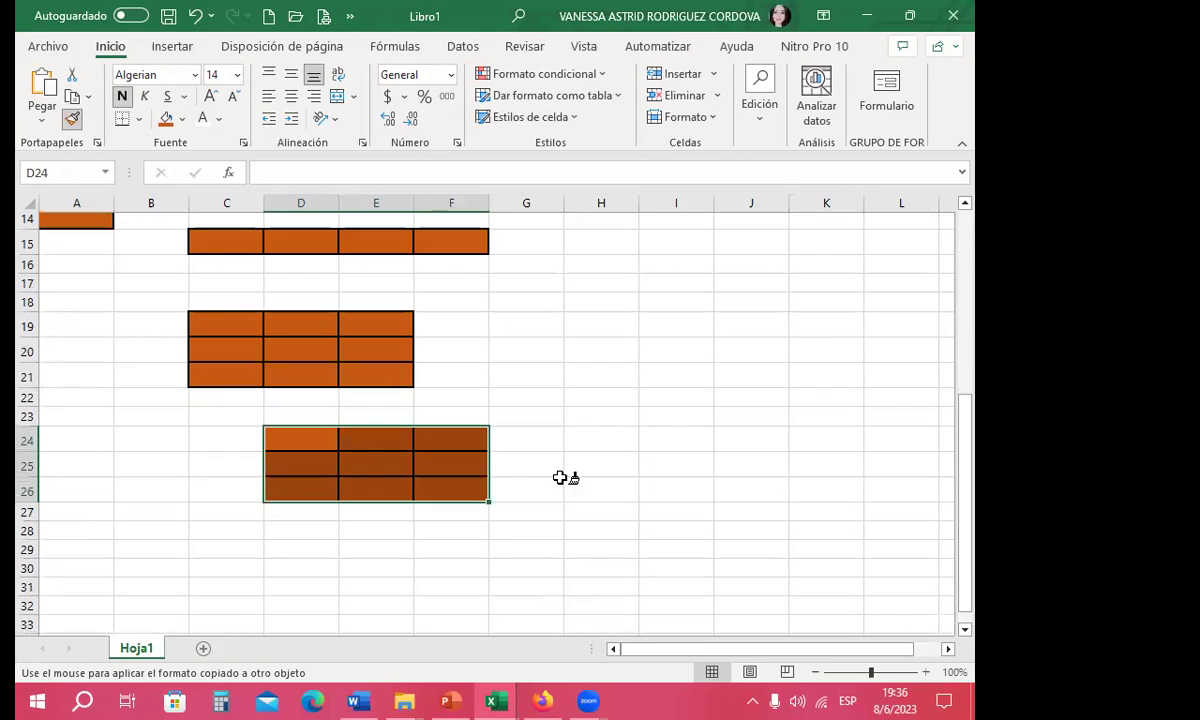
pyautogui.moveTo(560, 490); pyautogui.dragTo(702, 415)
pyautogui.moveTo(600, 283); pyautogui.dragTo(600, 416)
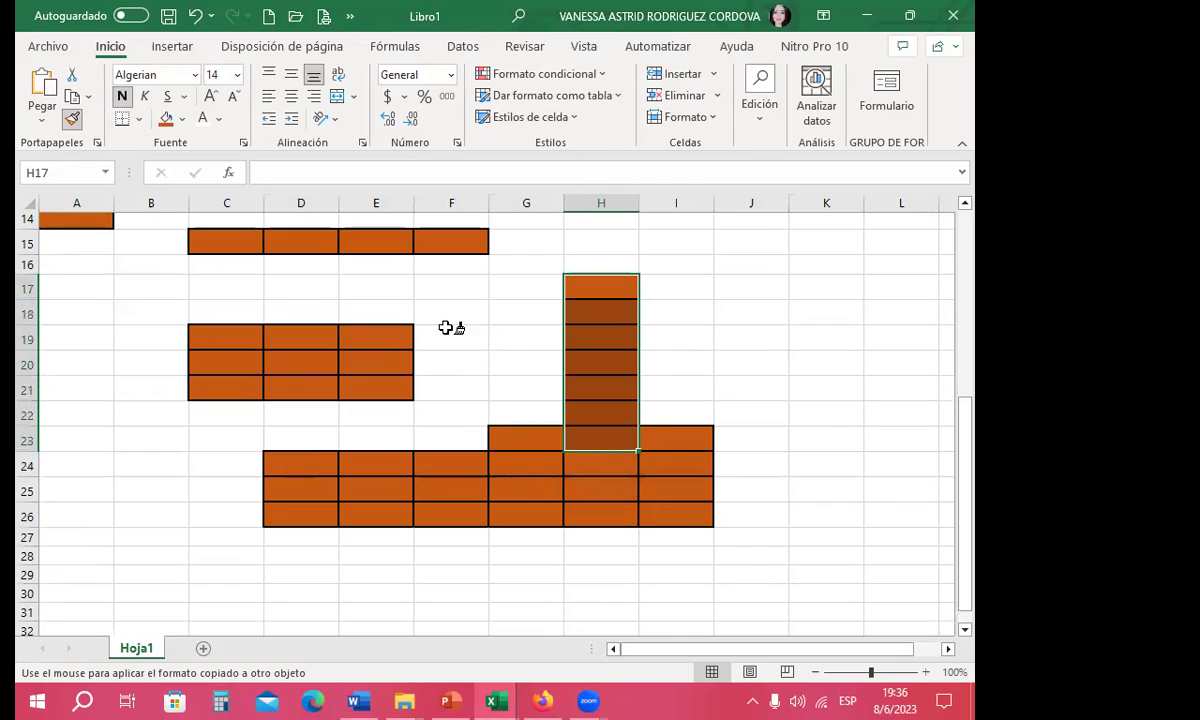
pyautogui.moveTo(410, 315); pyautogui.dragTo(715, 445)
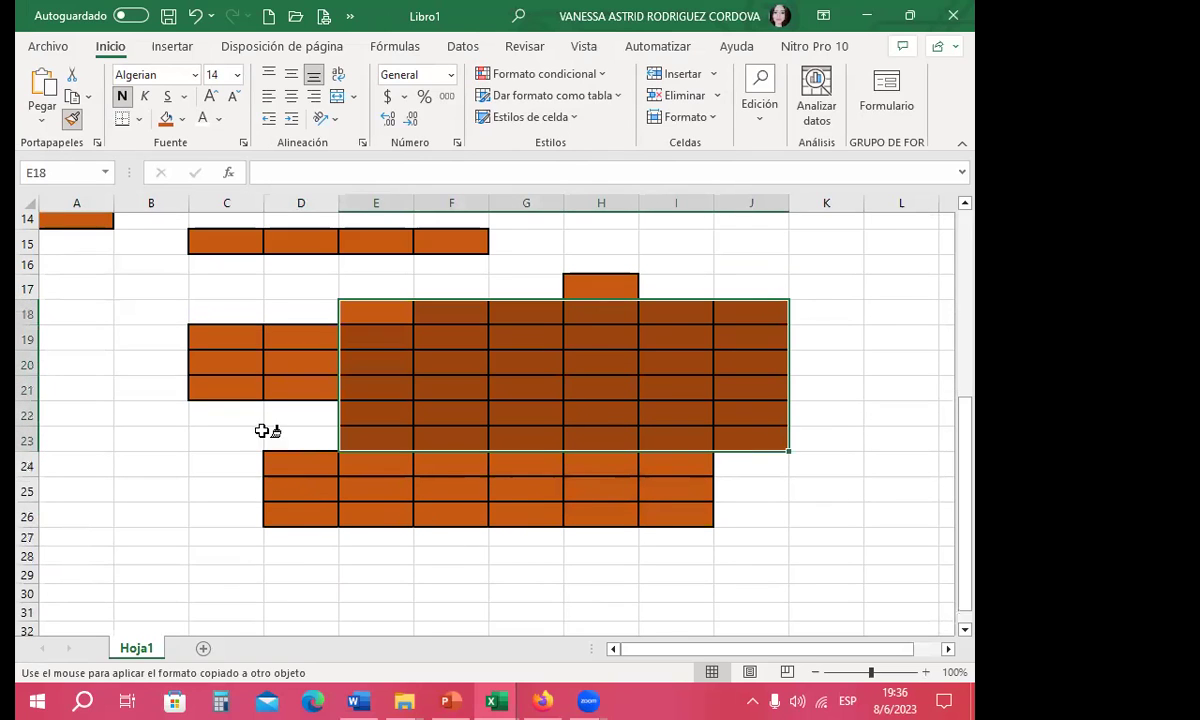
pyautogui.moveTo(250, 405); pyautogui.dragTo(290, 440)
pyautogui.moveTo(62, 390); pyautogui.dragTo(75, 490)
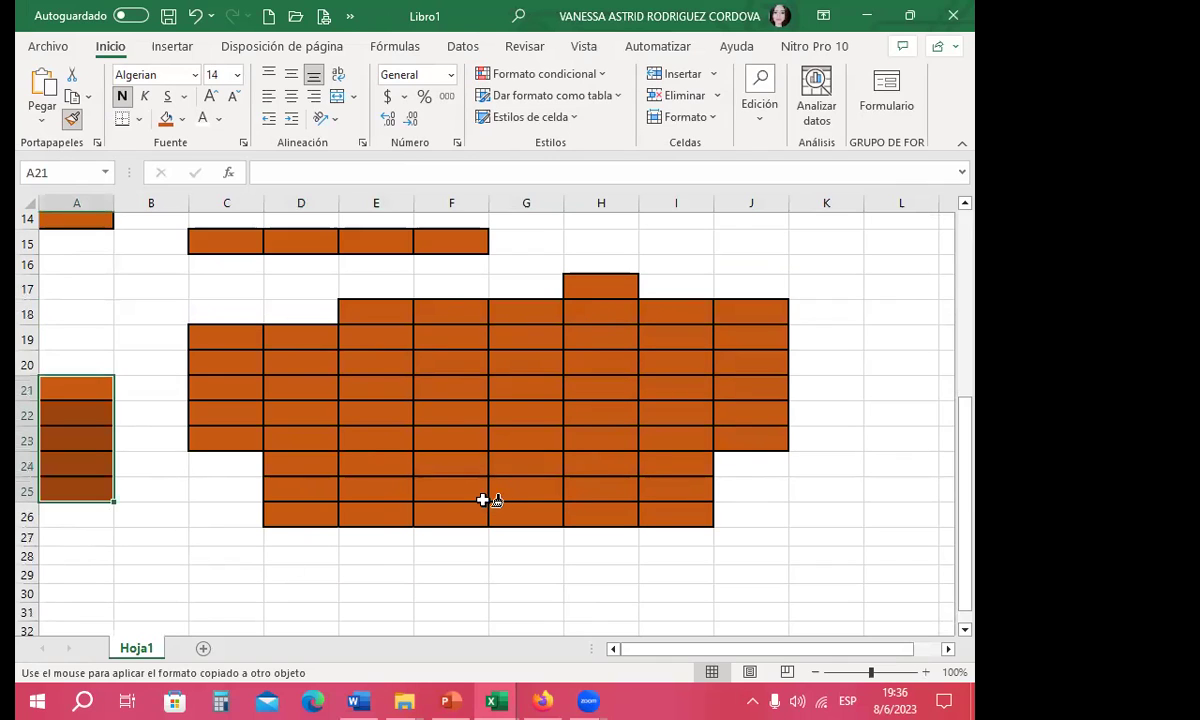
pyautogui.press('Escape')
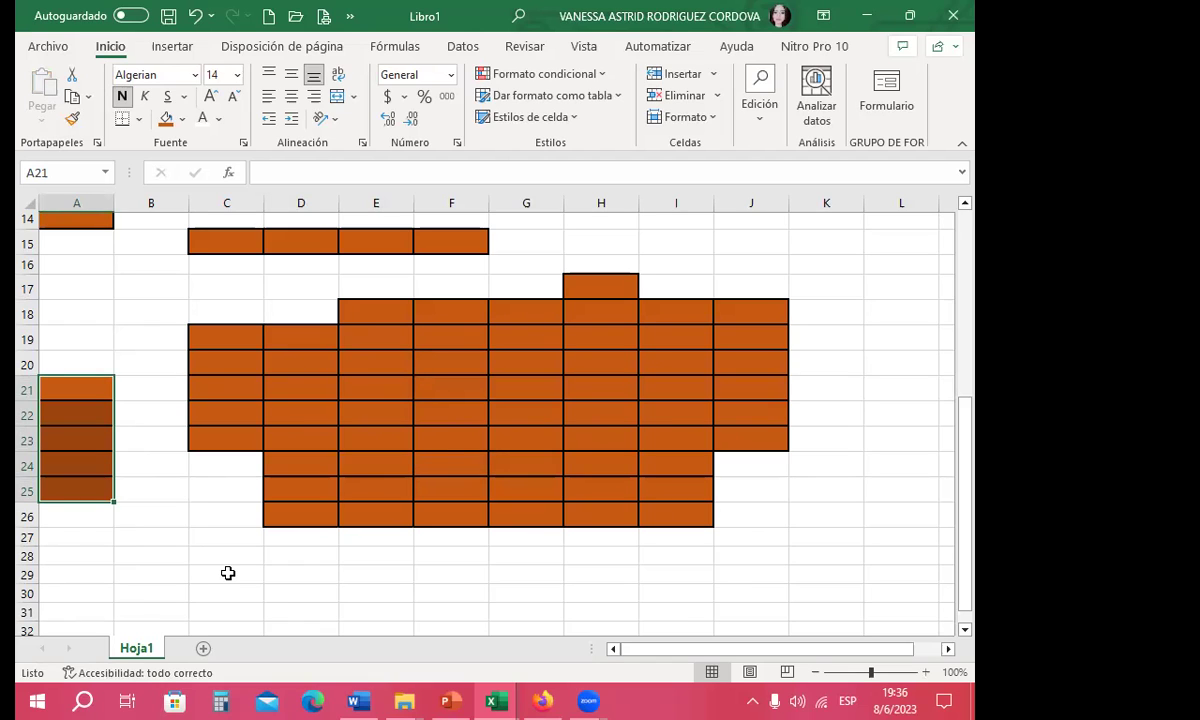
pyautogui.click(217, 532)
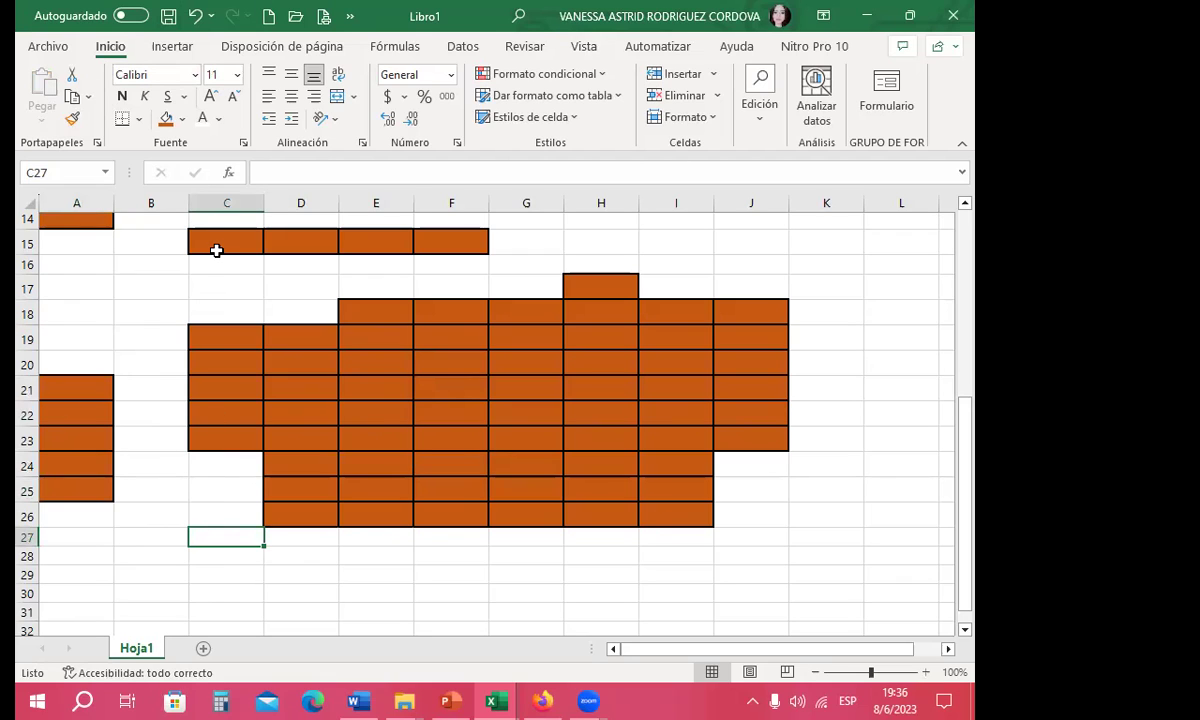
# Close Libro1 without saving its changes.
pyautogui.click(953, 15)
pyautogui.click(537, 448)
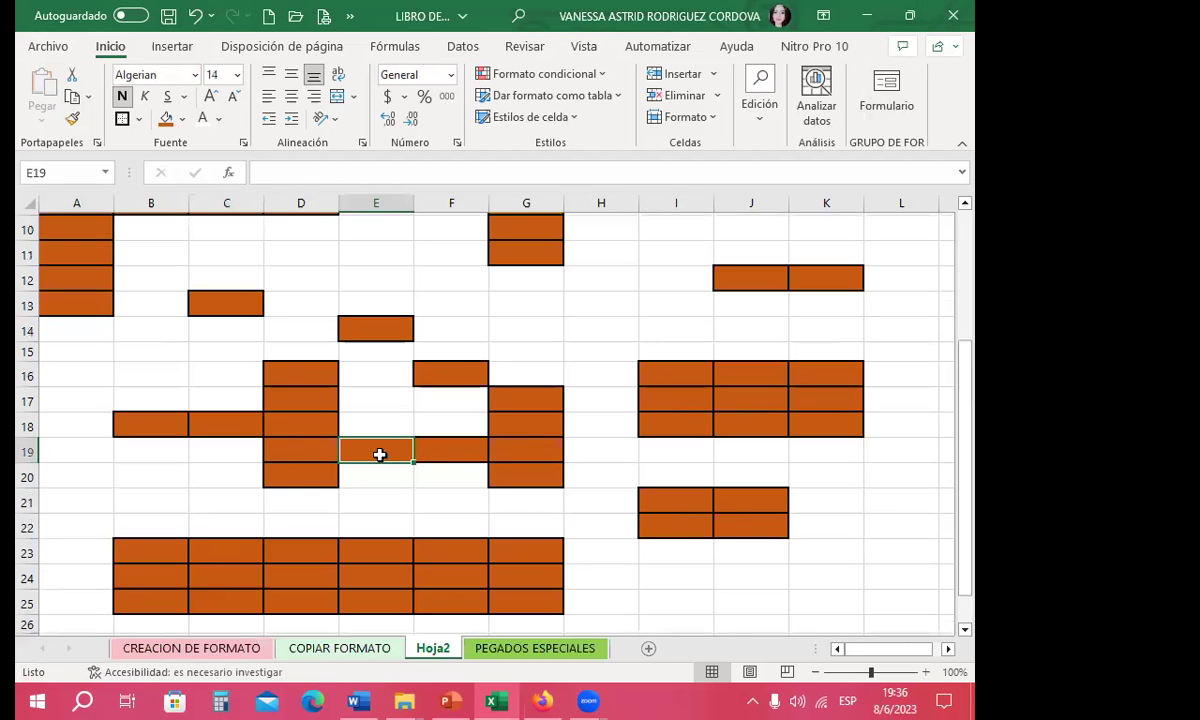
pyautogui.click(370, 421)
pyautogui.scroll(3, 360, 470)
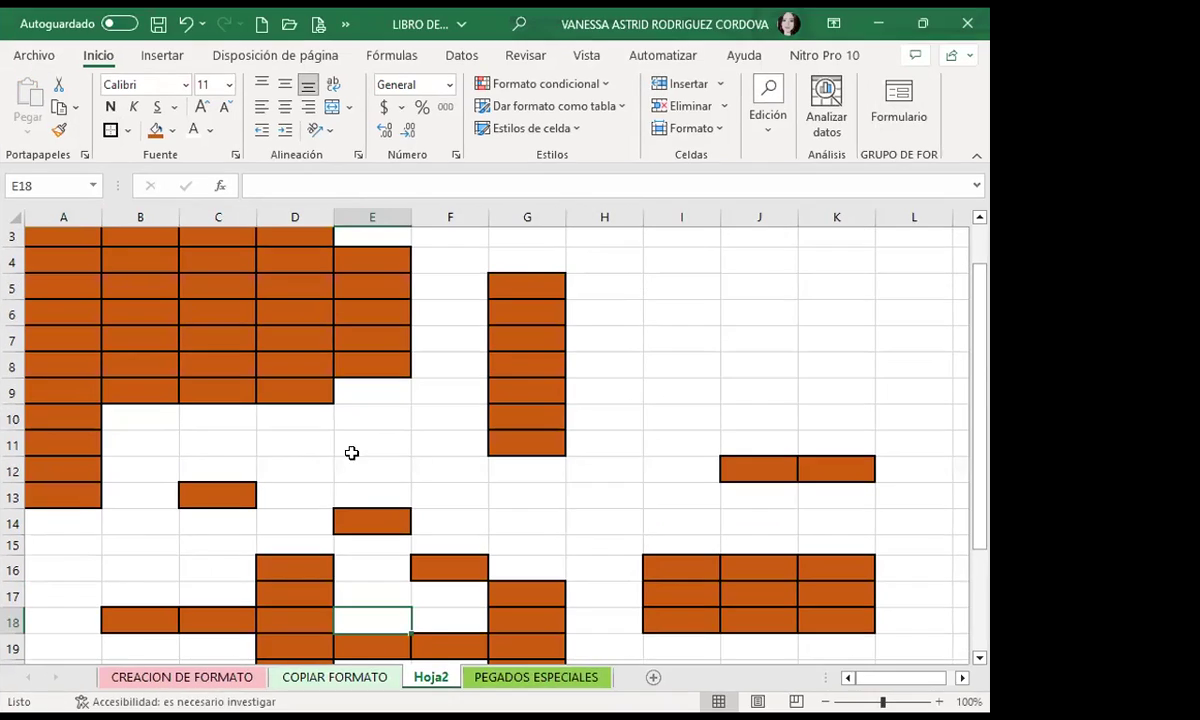
pyautogui.click(420, 441)
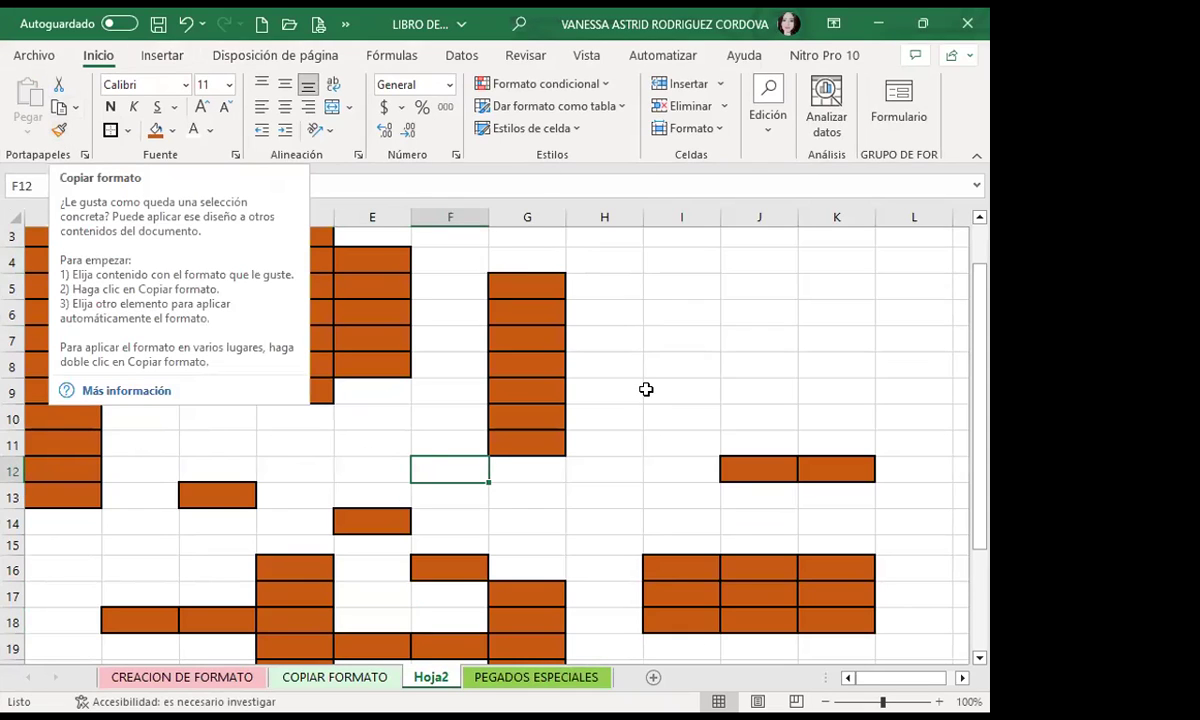
pyautogui.click(657, 451)
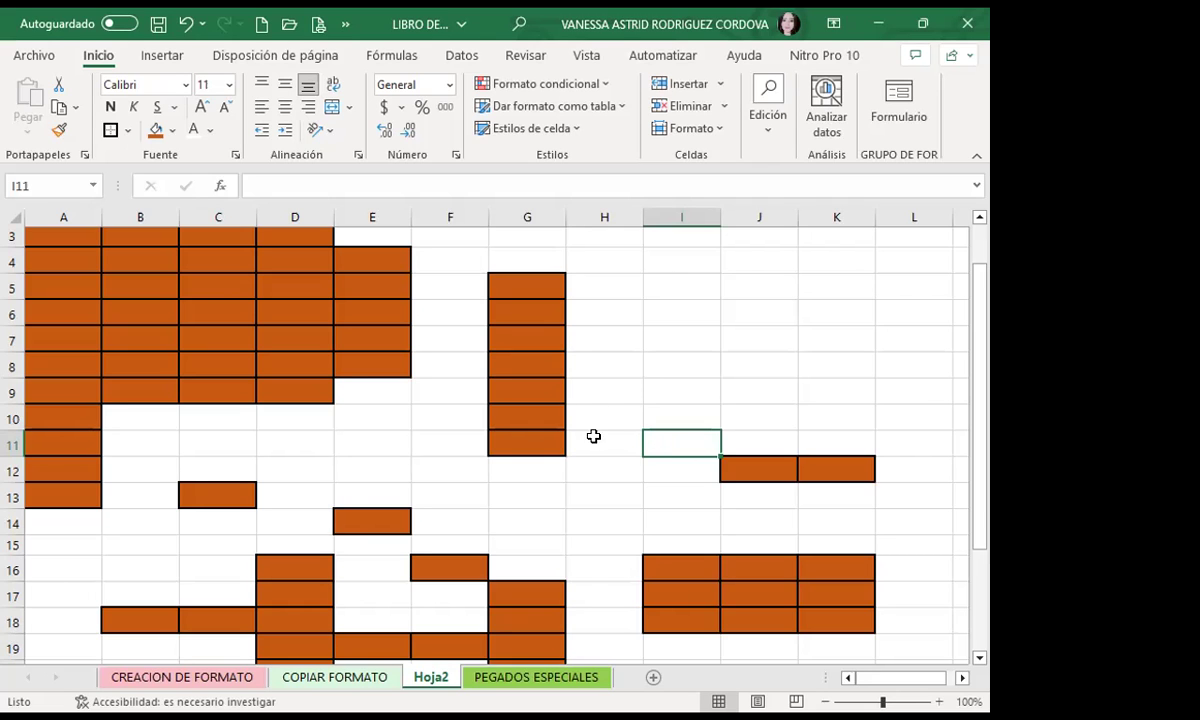
# Back on Hoja2, select every cell on the sheet.
pyautogui.scroll(-2, 400, 455)
pyautogui.scroll(-3, 200, 480)
pyautogui.scroll(2, 194, 451)
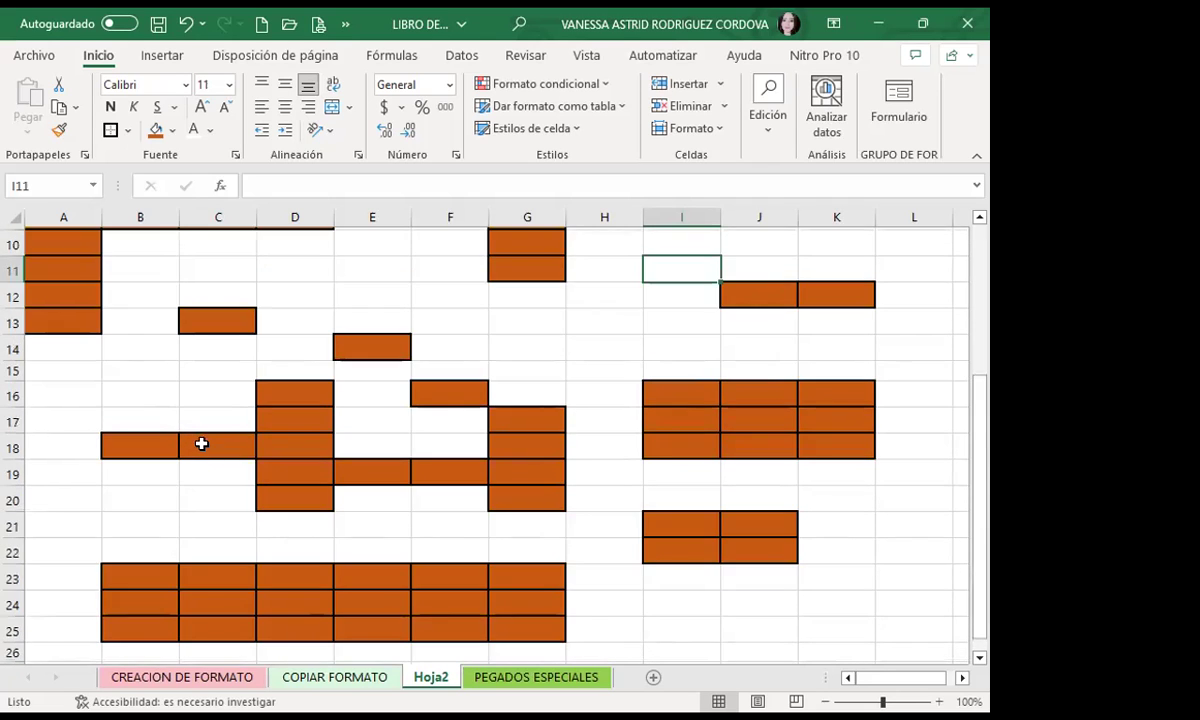
pyautogui.click(201, 445)
pyautogui.click(218, 369)
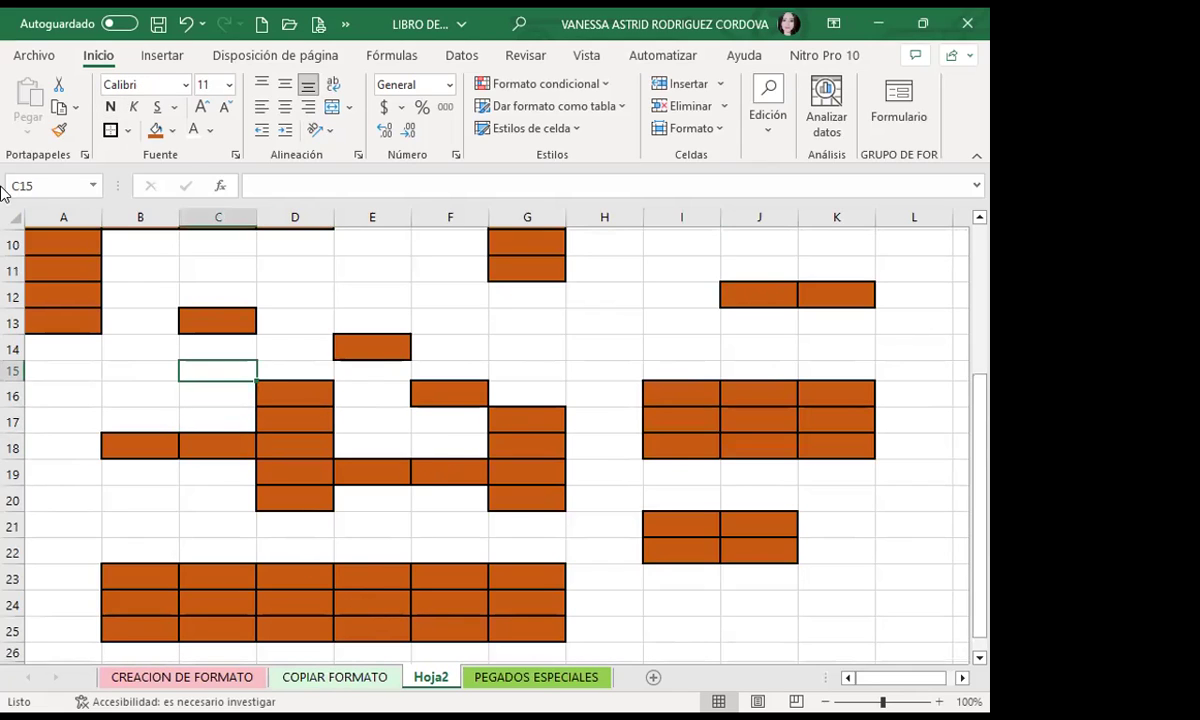
pyautogui.click(7, 217)
# Delete all Hoja2 rows, then paint the A1:H22 EXCEL BÁSICO I design's format onto Hoja2 at A9.
pyautogui.click(680, 106)
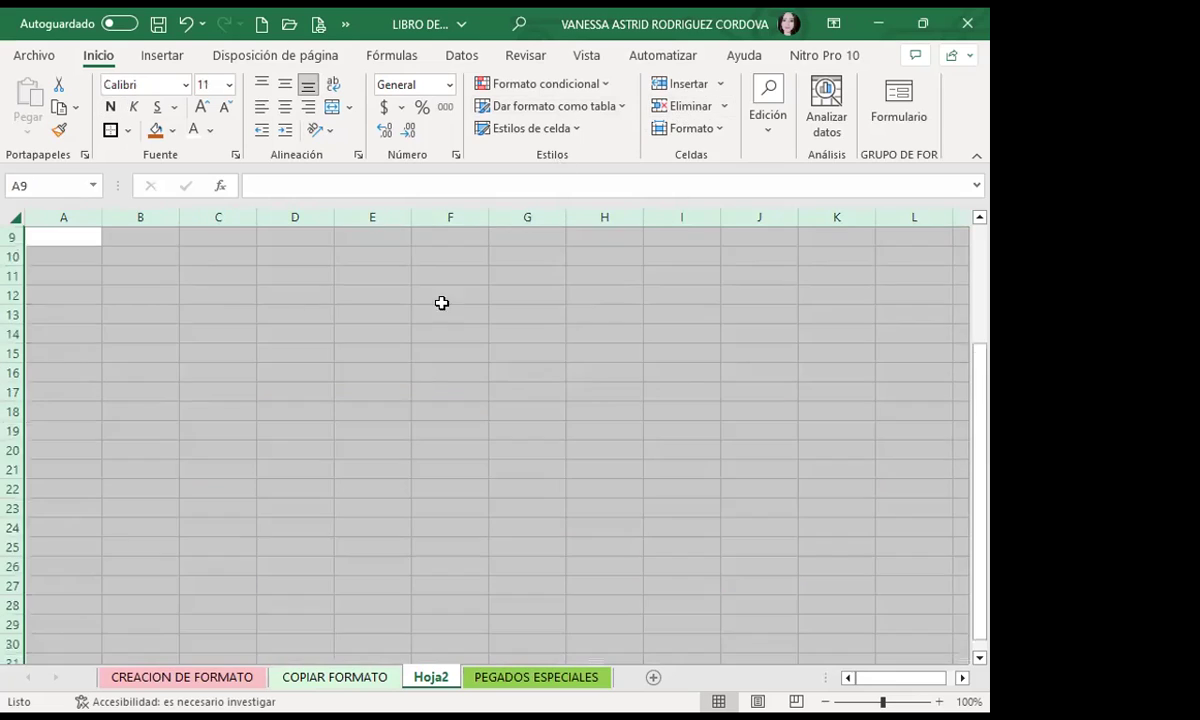
pyautogui.click(372, 391)
pyautogui.hotkey('ctrl', 'pageup')
pyautogui.hotkey('ctrl', 'pageup')
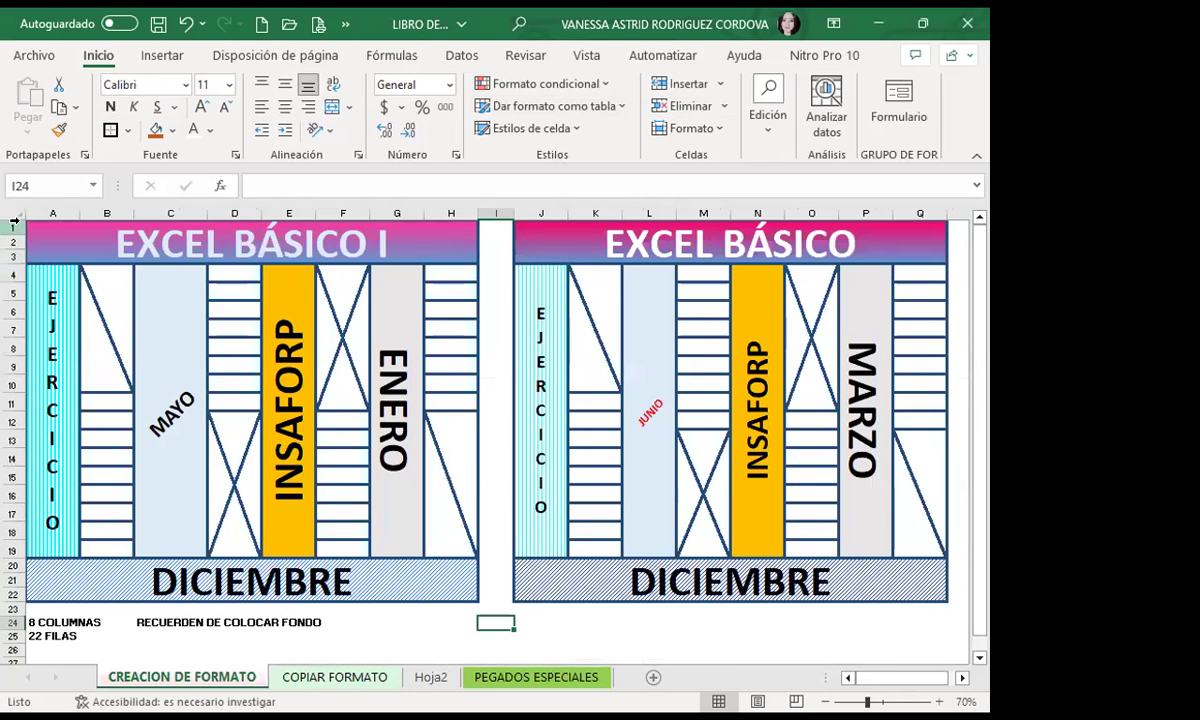
pyautogui.moveTo(45, 226)
pyautogui.mouseDown()
pyautogui.moveTo(302, 479)
pyautogui.moveTo(332, 568)
pyautogui.mouseUp()
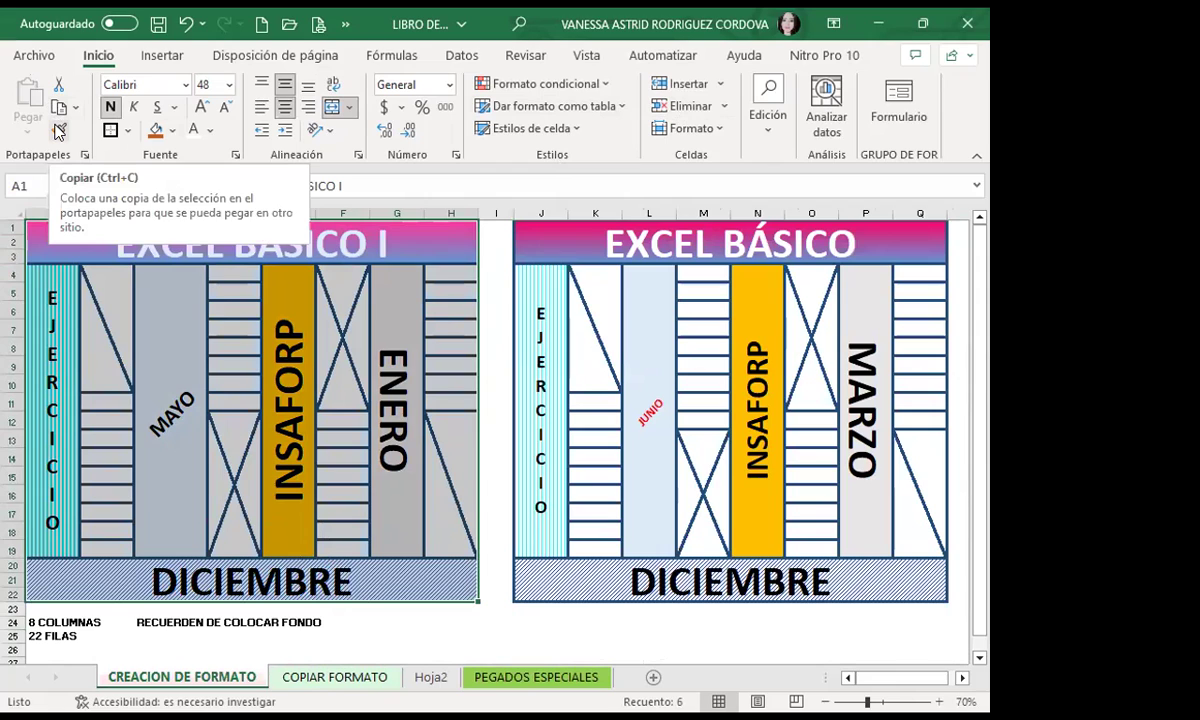
pyautogui.click(58, 131)
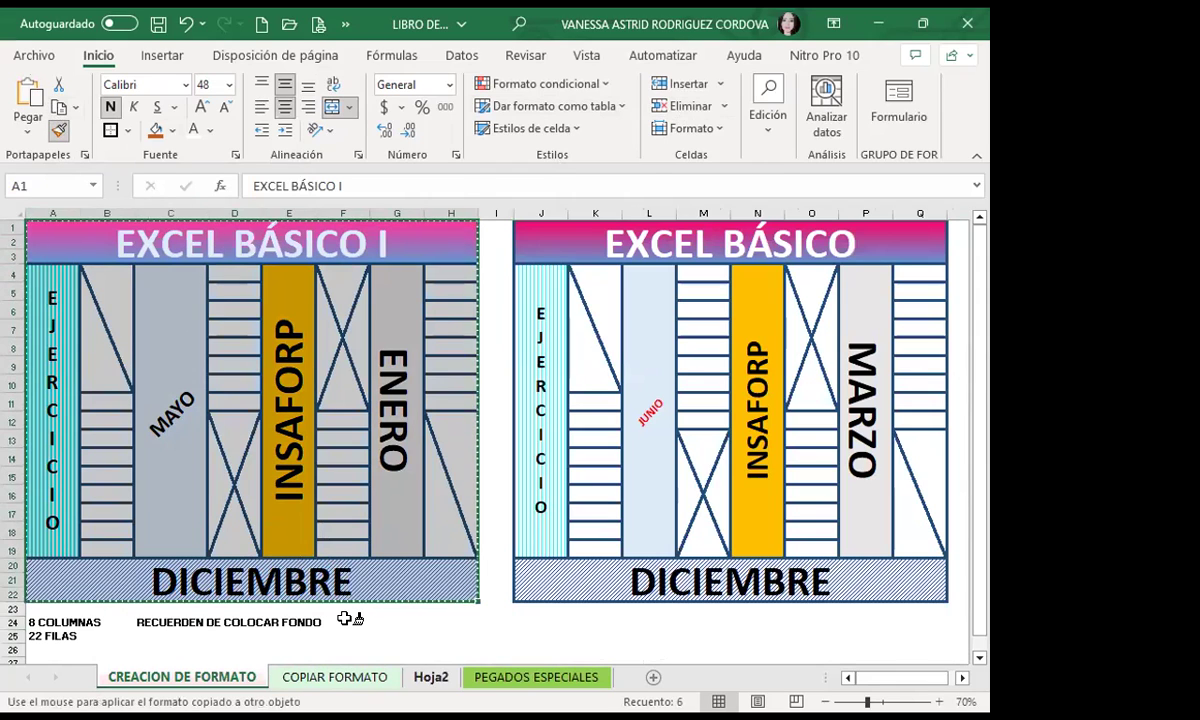
pyautogui.hotkey('ctrl', 'pagedown')
pyautogui.hotkey('ctrl', 'pagedown')
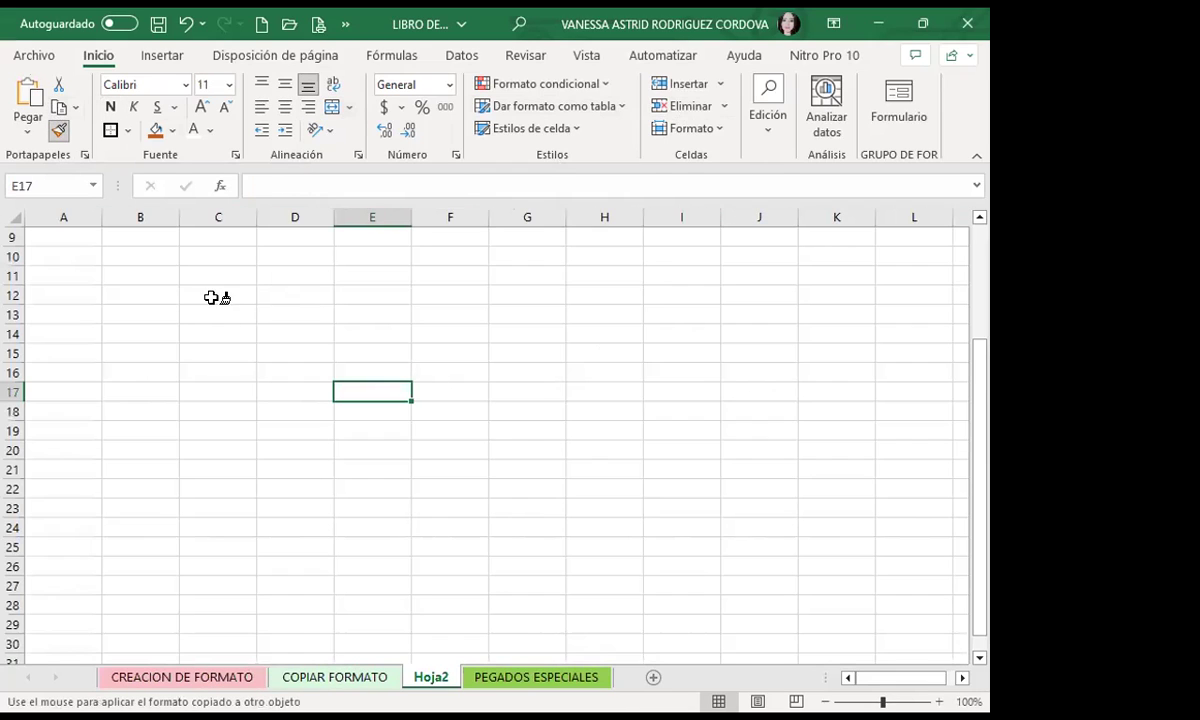
pyautogui.click(58, 229)
pyautogui.scroll(-2, 410, 600)
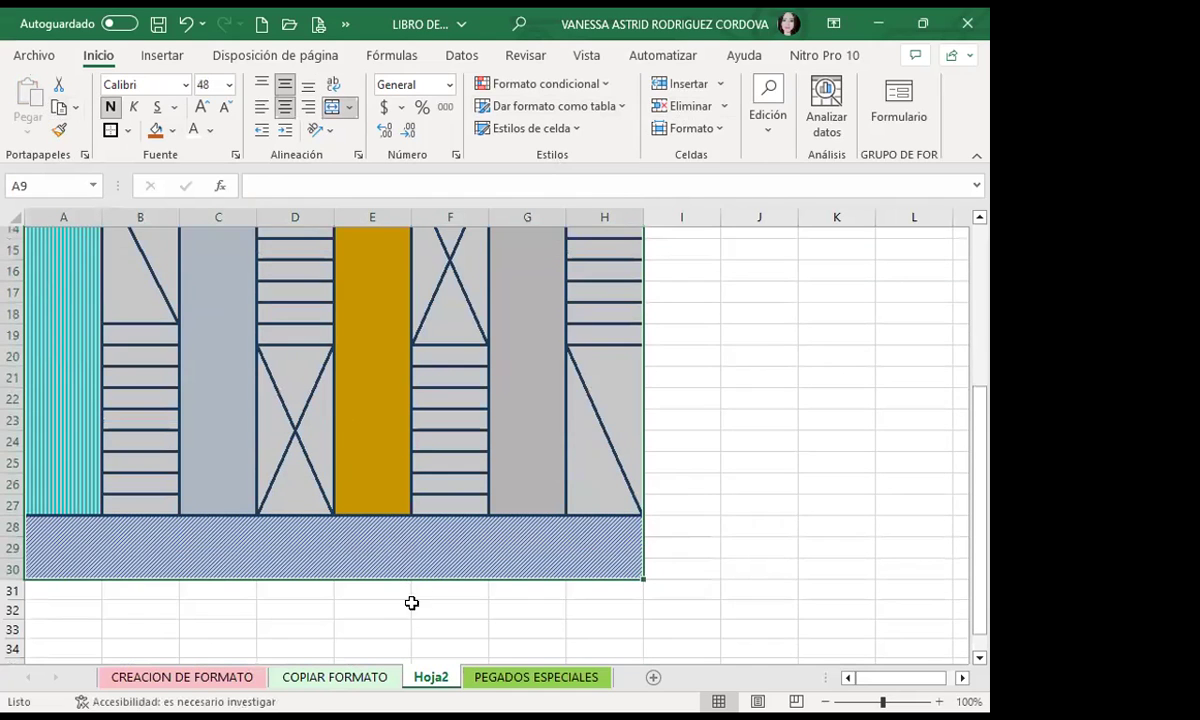
pyautogui.scroll(3, 420, 610)
# Enter INSAFORP as the text of the merged pink header cell A9.
pyautogui.click(299, 319)
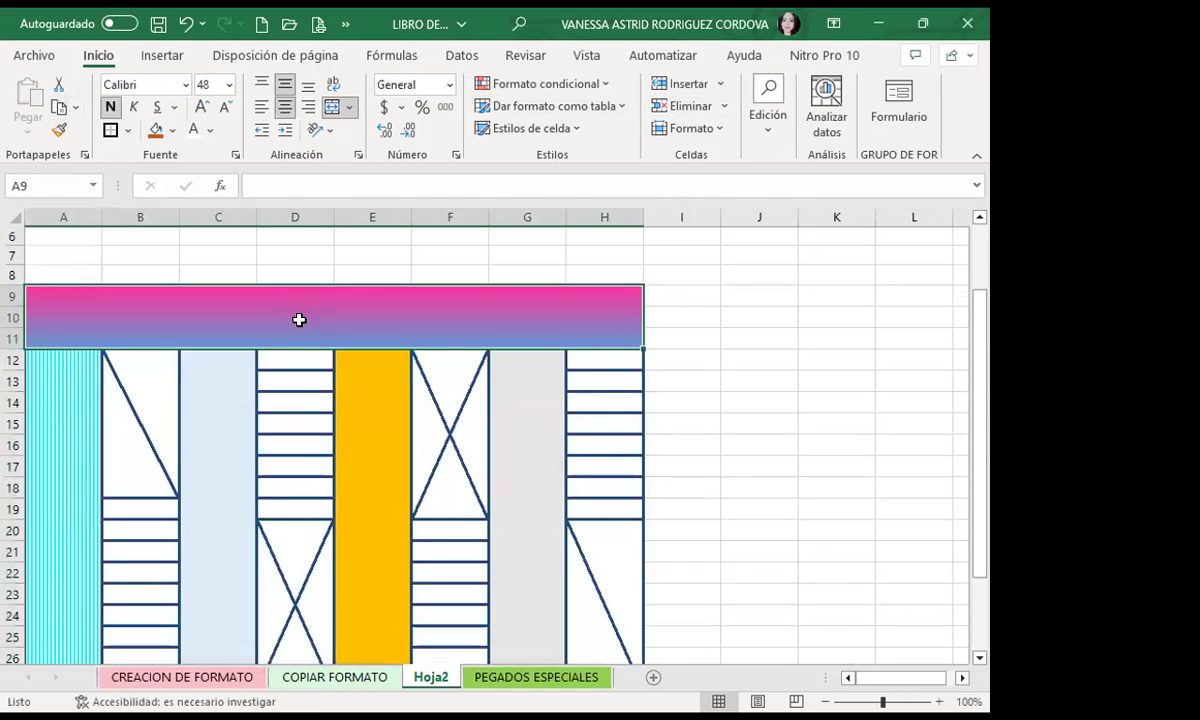
pyautogui.write('INSAFORP')
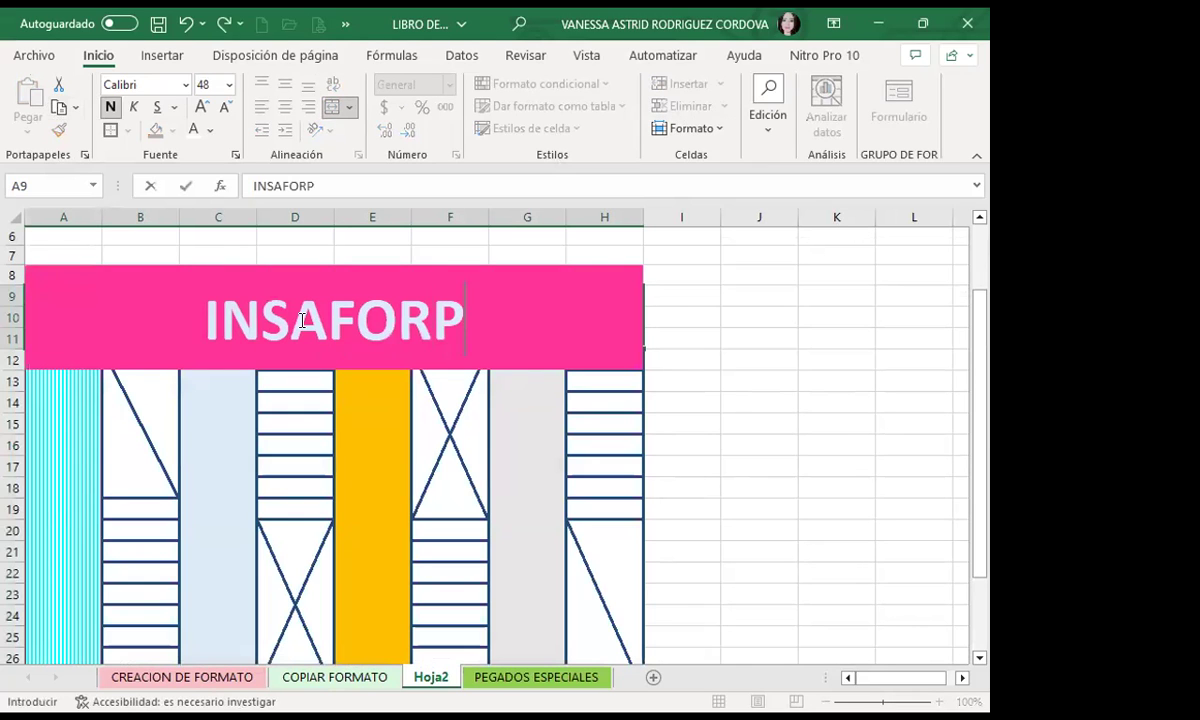
pyautogui.click(364, 527)
pyautogui.scroll(-2, 450, 490)
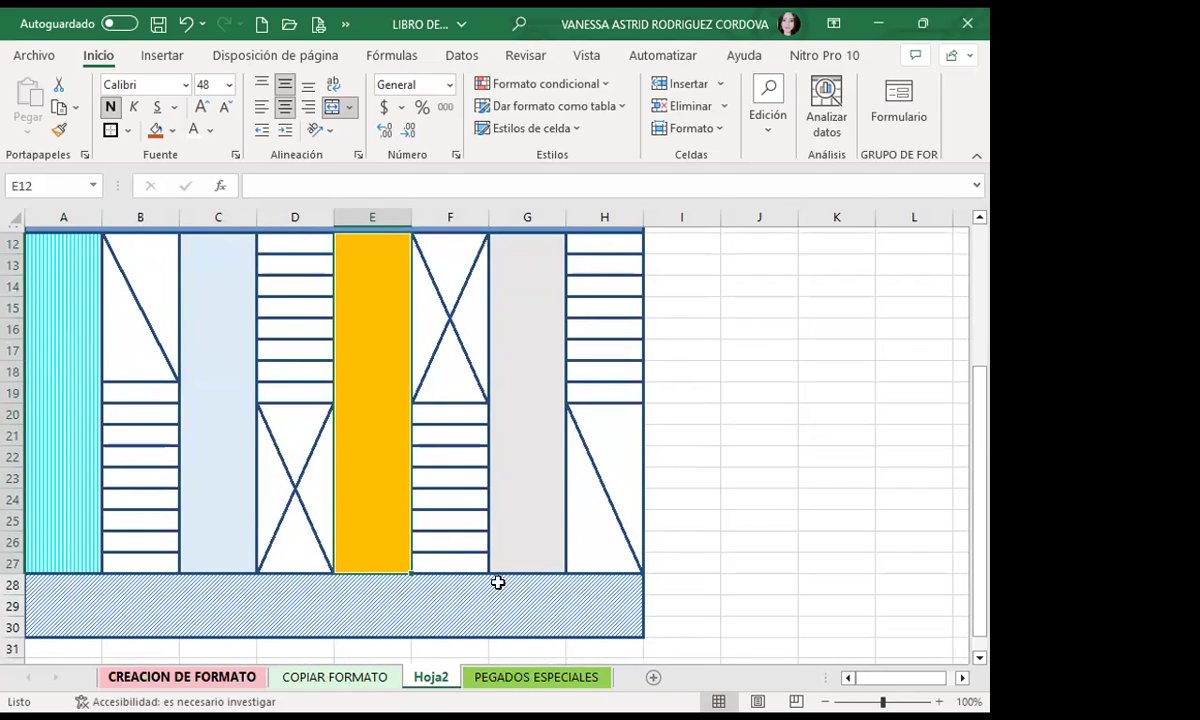
# Type the person's first name into the patterned merged block A12.
pyautogui.click(70, 380)
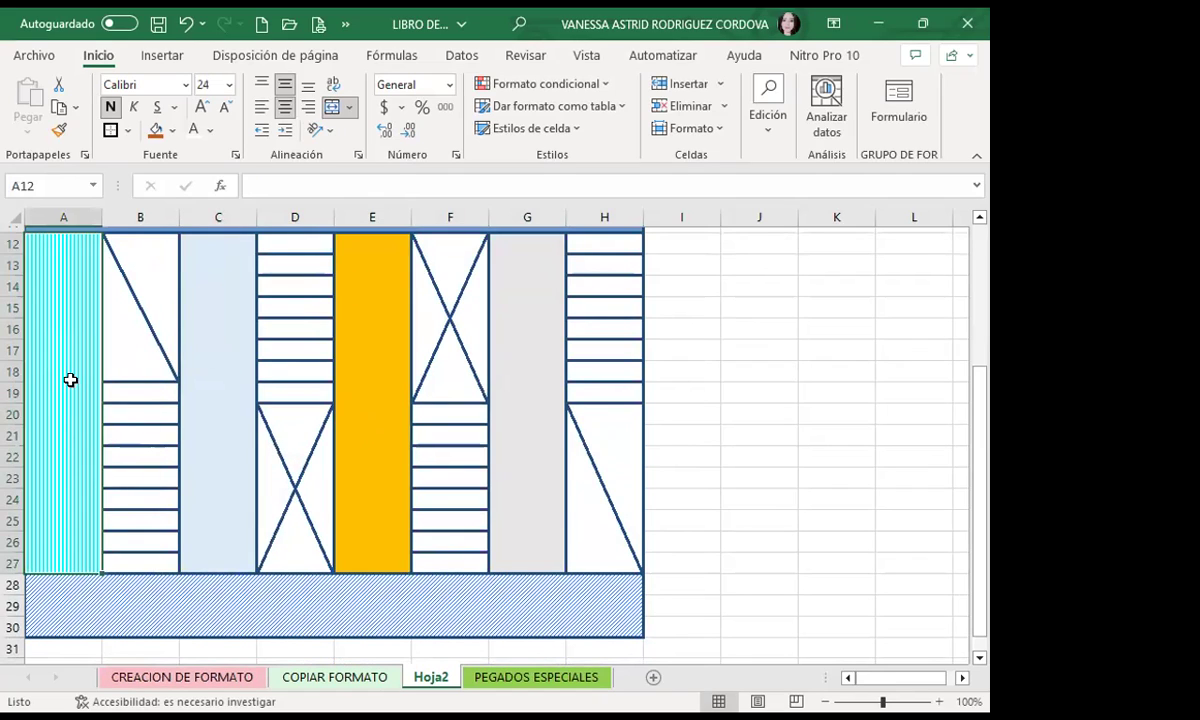
pyautogui.write('VANESSA')
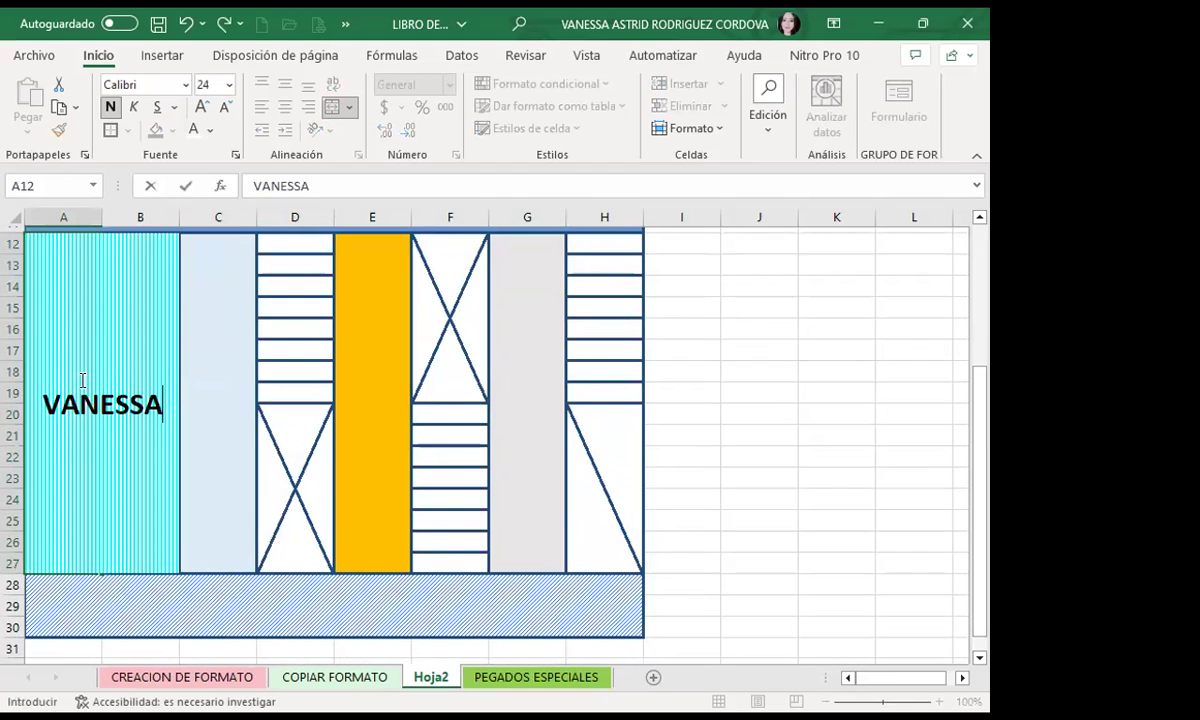
pyautogui.click(198, 411)
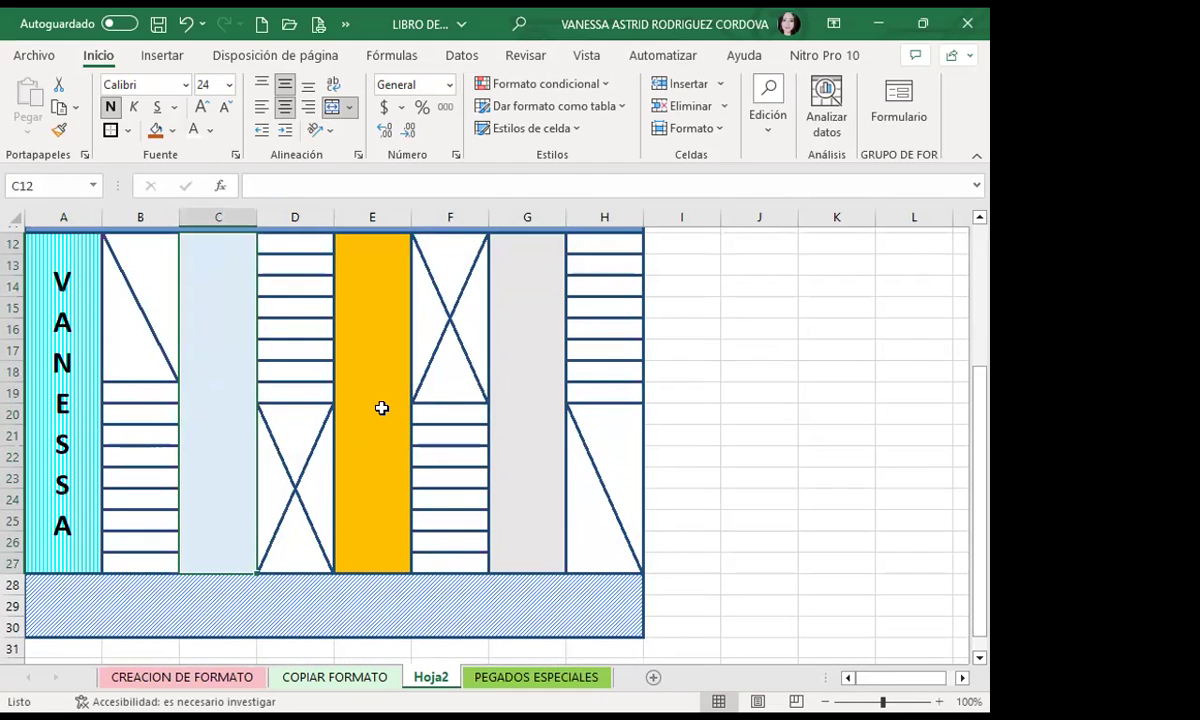
# Enter the first surname in the grey merged block G12, correcting a typo.
pyautogui.click(520, 413)
pyautogui.write('RODR')
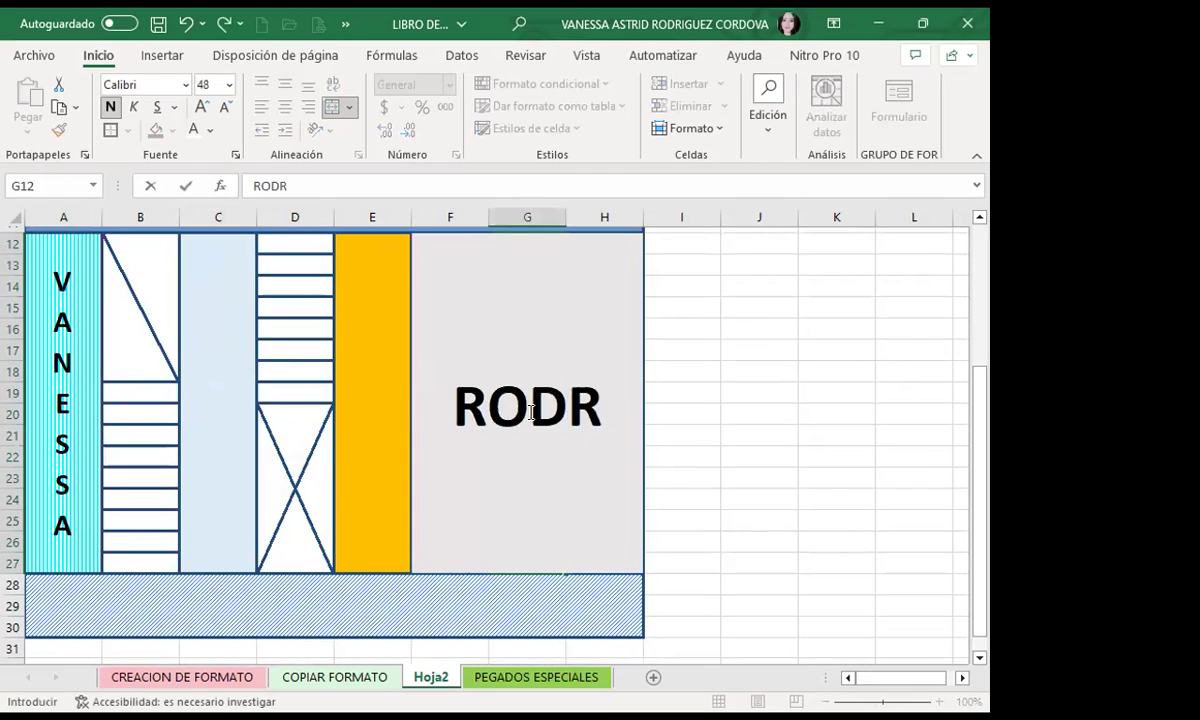
pyautogui.write('IH')
pyautogui.press('BackSpace')
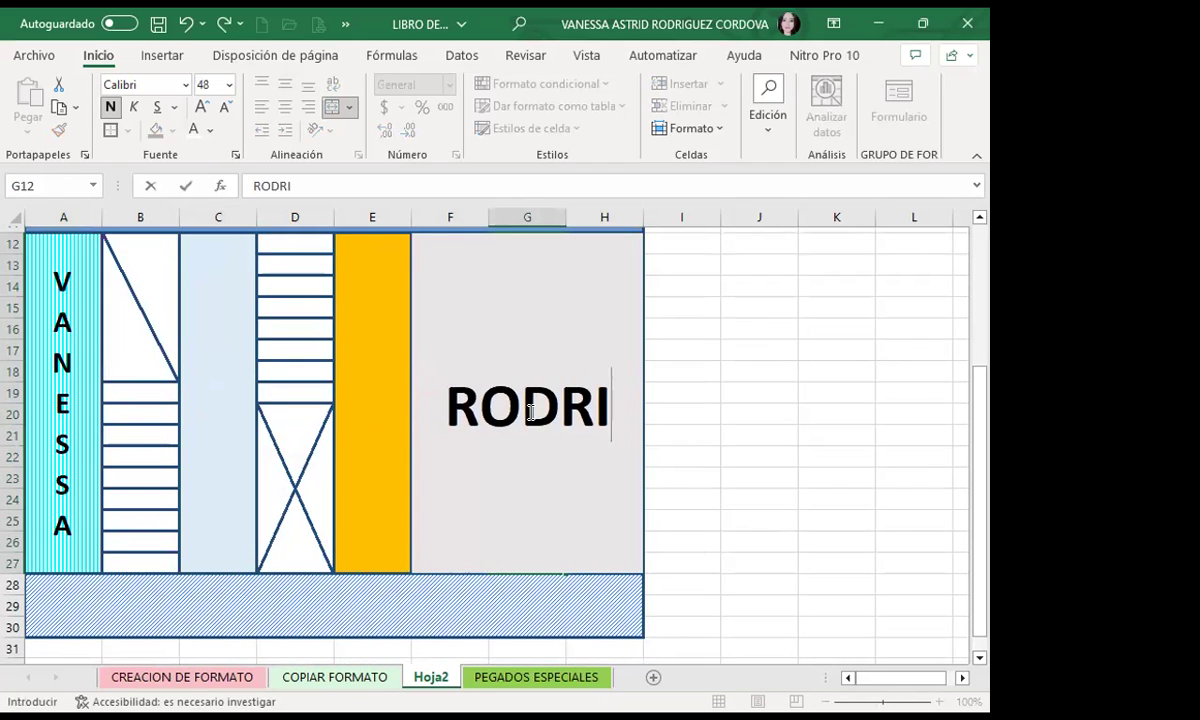
pyautogui.write('GUEZ')
pyautogui.click(889, 559)
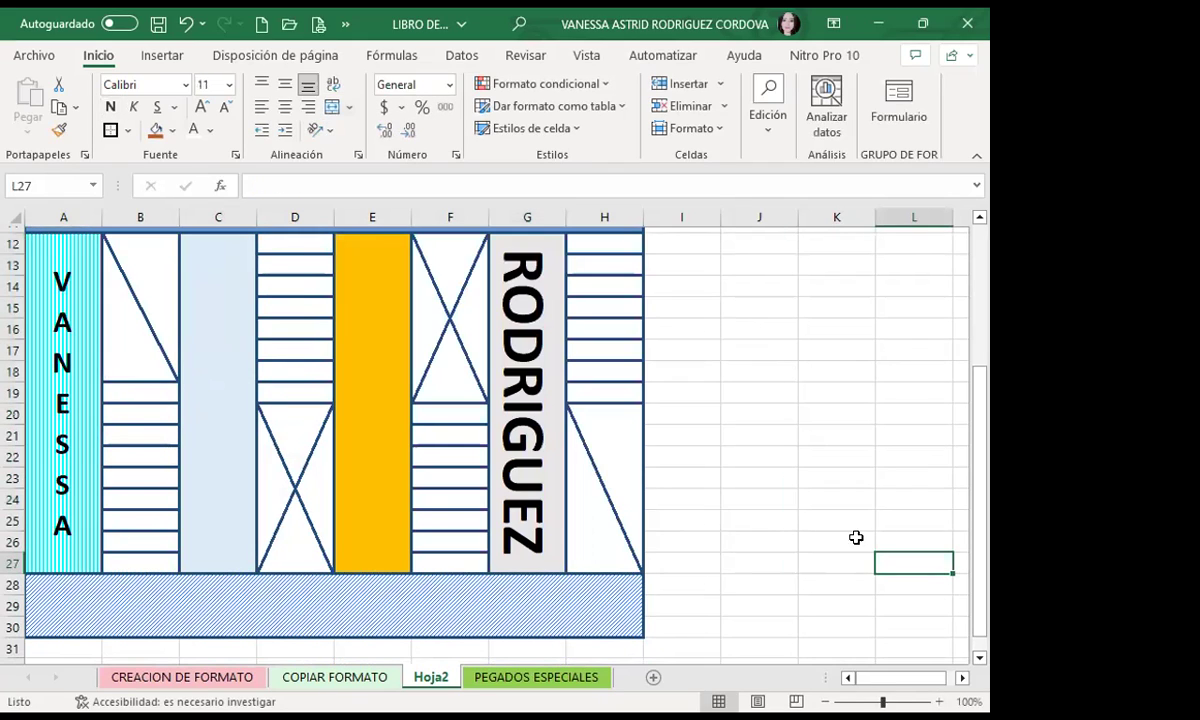
# Enter the second surname in the orange merged block E12, then review the name blocks and header.
pyautogui.click(353, 415)
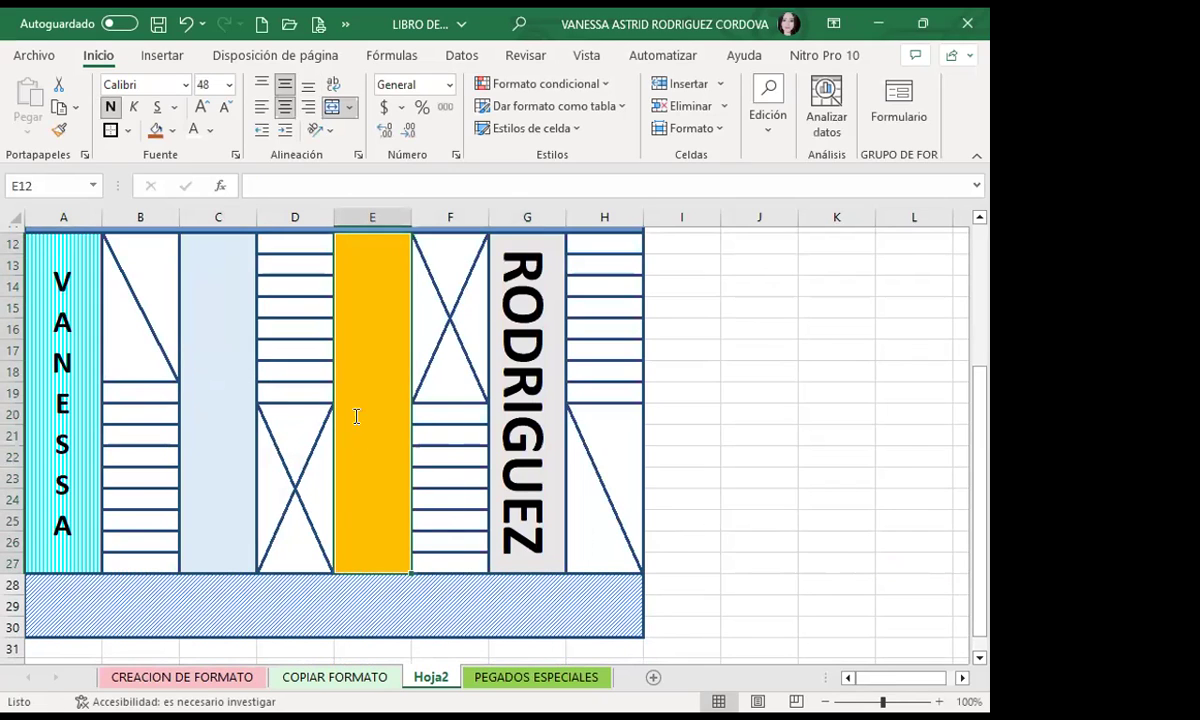
pyautogui.write('CÓRDOVA')
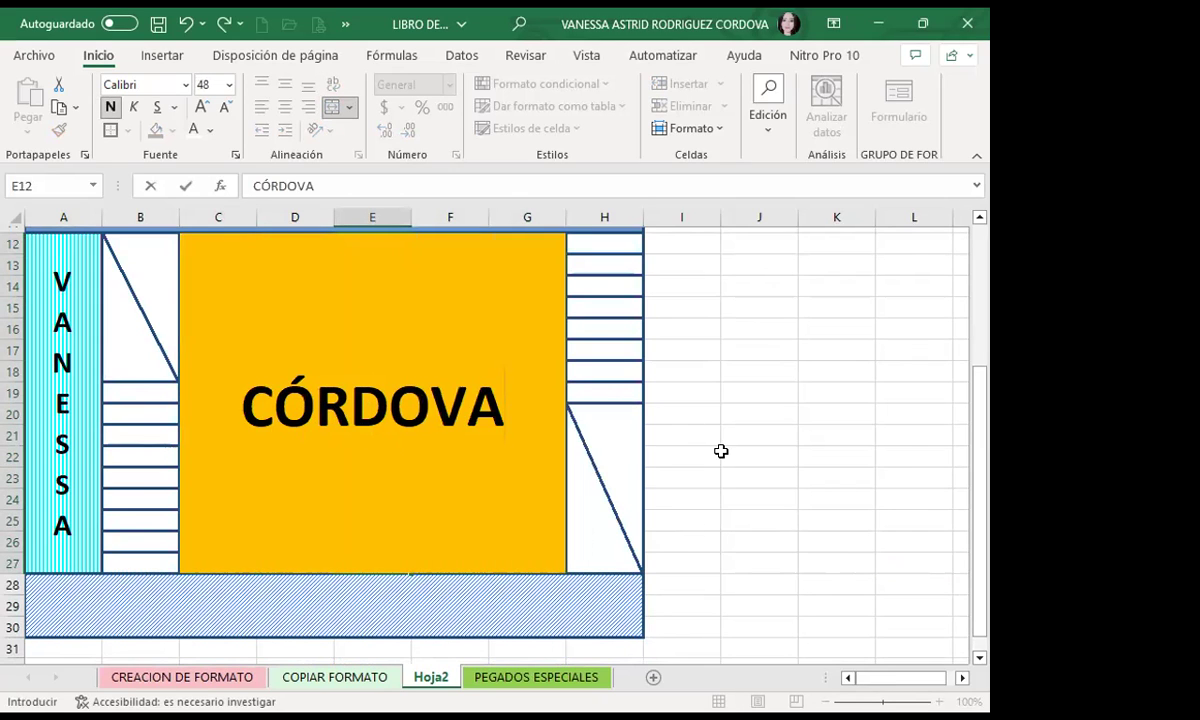
pyautogui.click(721, 451)
pyautogui.click(75, 527)
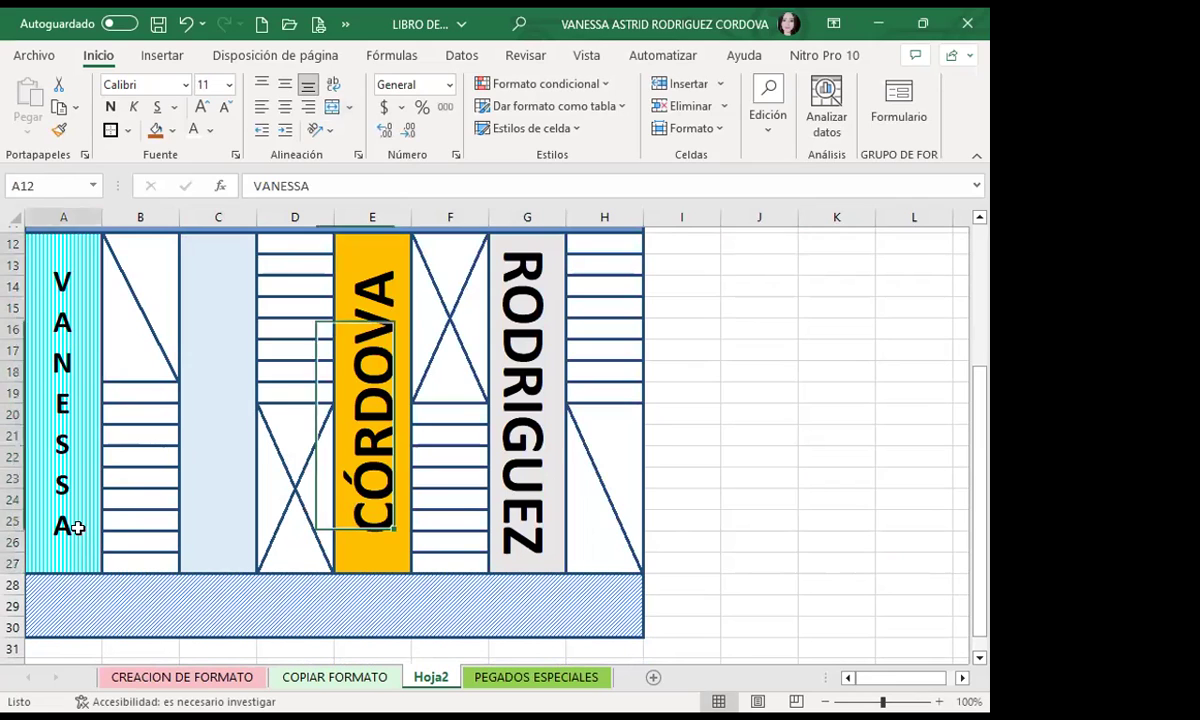
pyautogui.scroll(3, 440, 390)
pyautogui.scroll(-3, 443, 363)
pyautogui.scroll(-3, 418, 485)
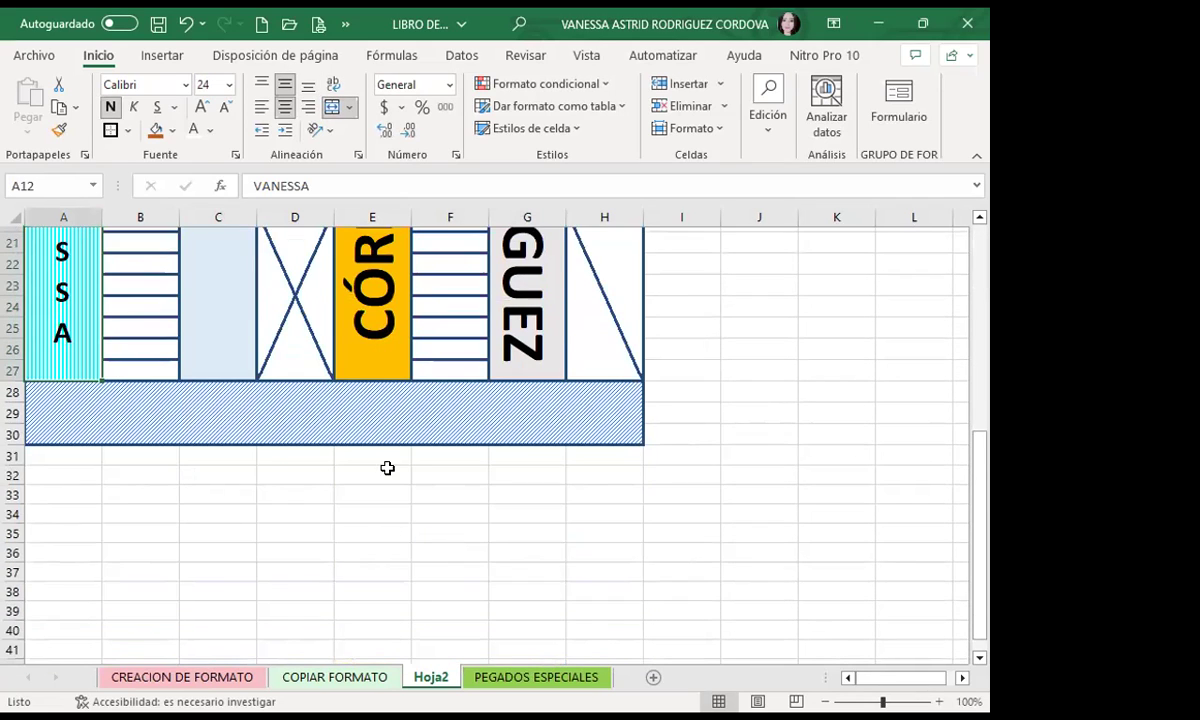
pyautogui.scroll(3, 387, 468)
pyautogui.scroll(-3, 428, 515)
pyautogui.scroll(6, 418, 501)
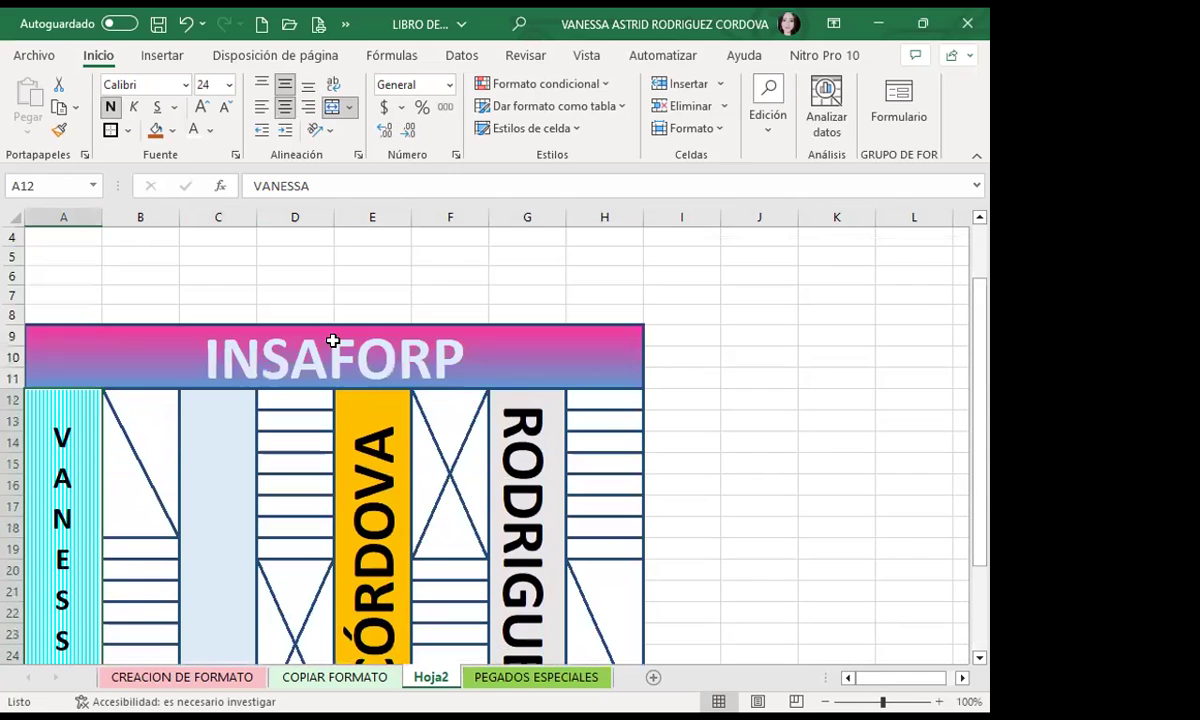
pyautogui.click(404, 345)
pyautogui.scroll(-3, 500, 450)
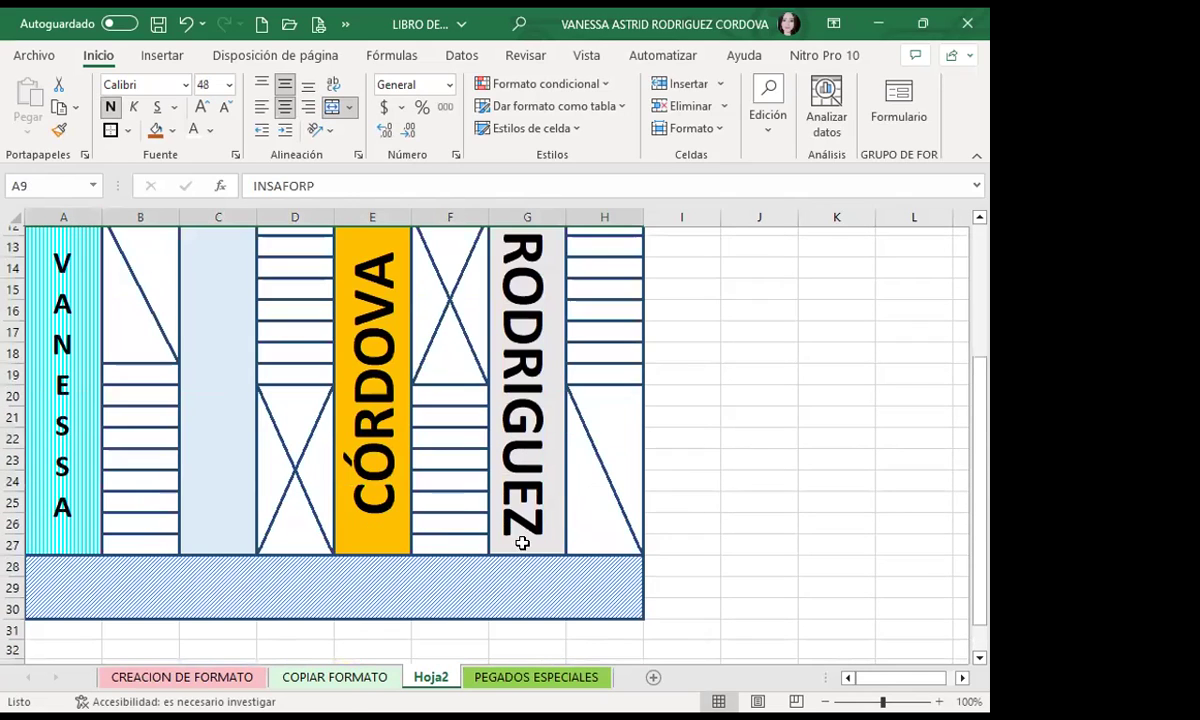
pyautogui.click(420, 560)
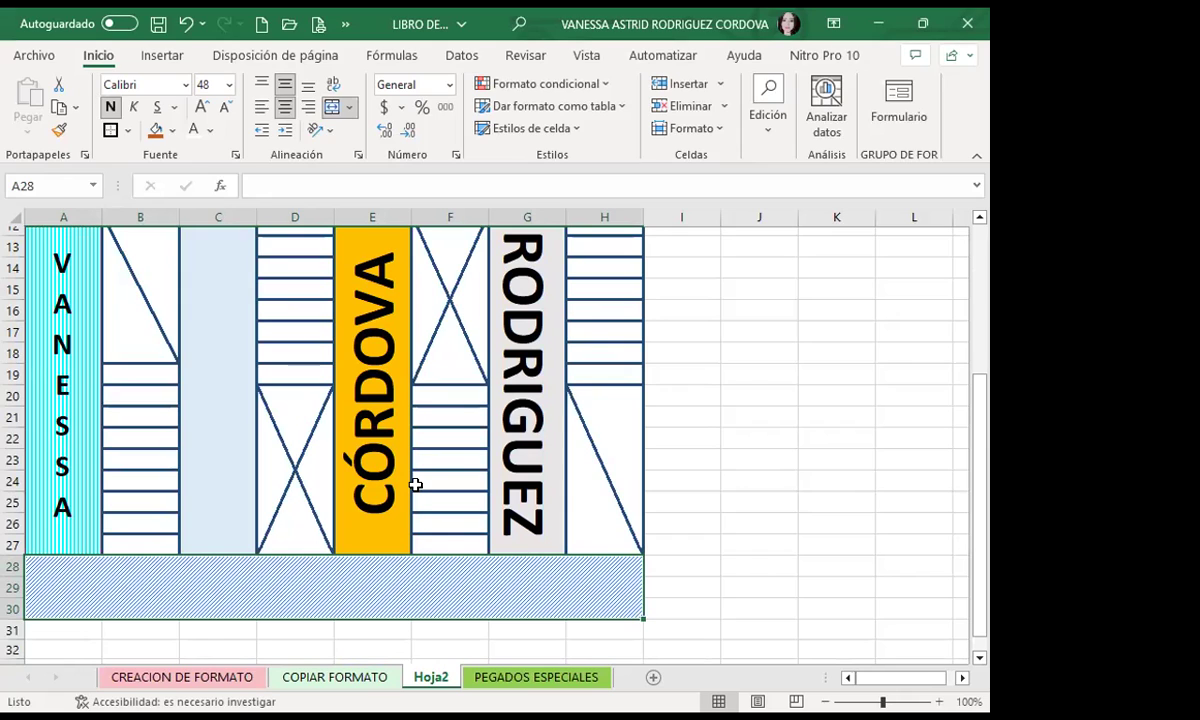
pyautogui.click(388, 456)
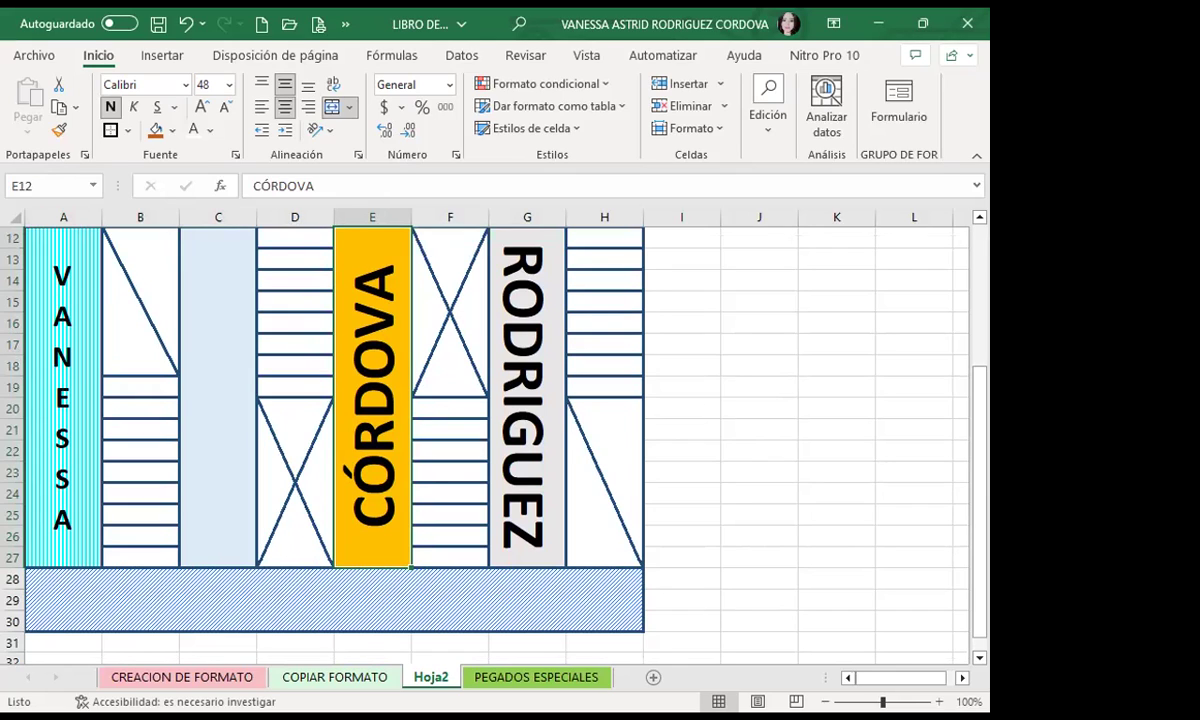
pyautogui.click(967, 23)
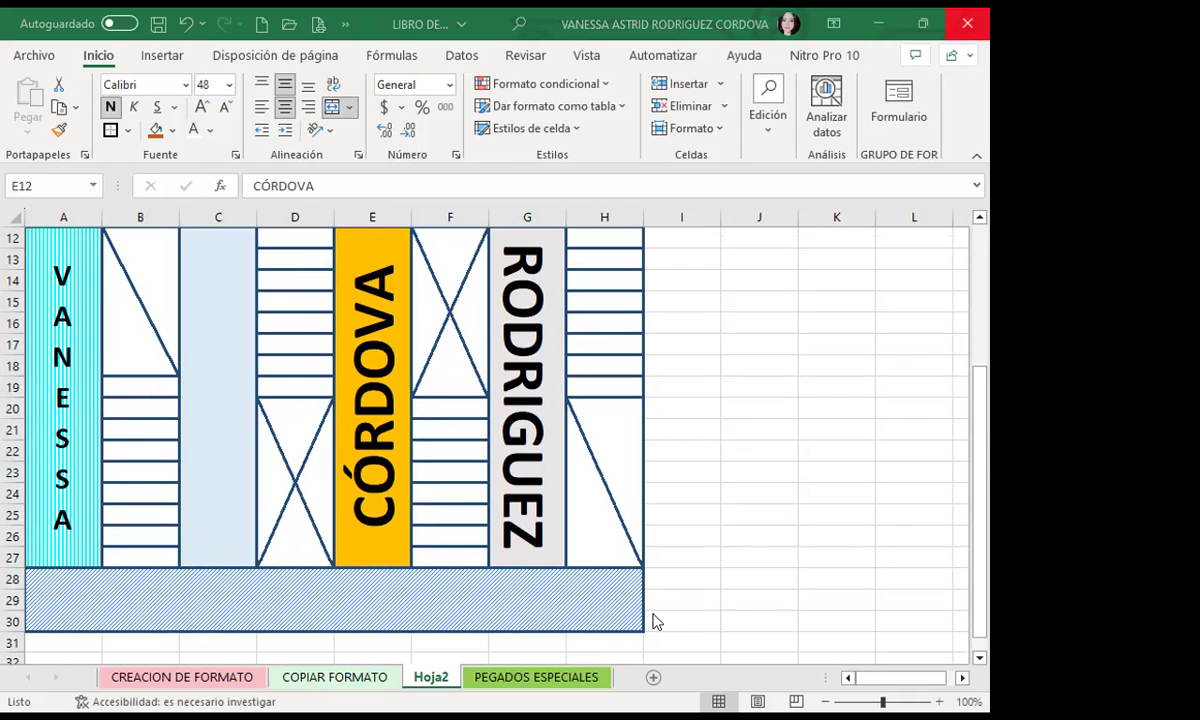
pyautogui.scroll(4, 168, 500)
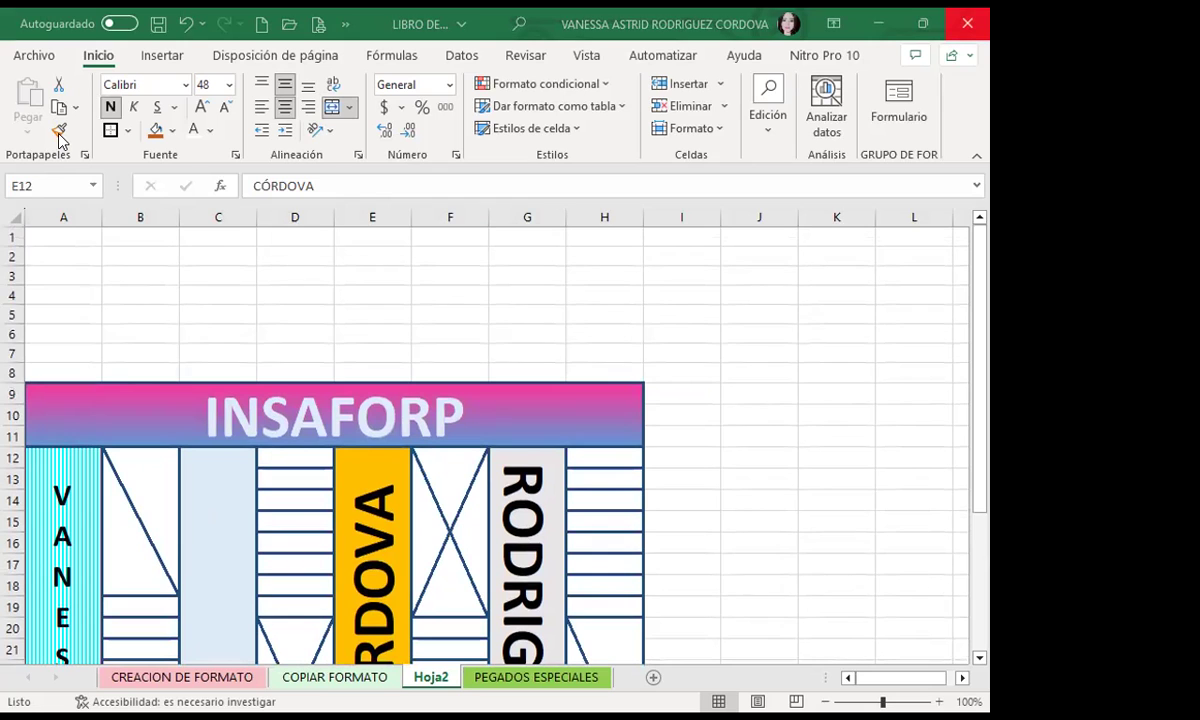
pyautogui.scroll(-4, 300, 549)
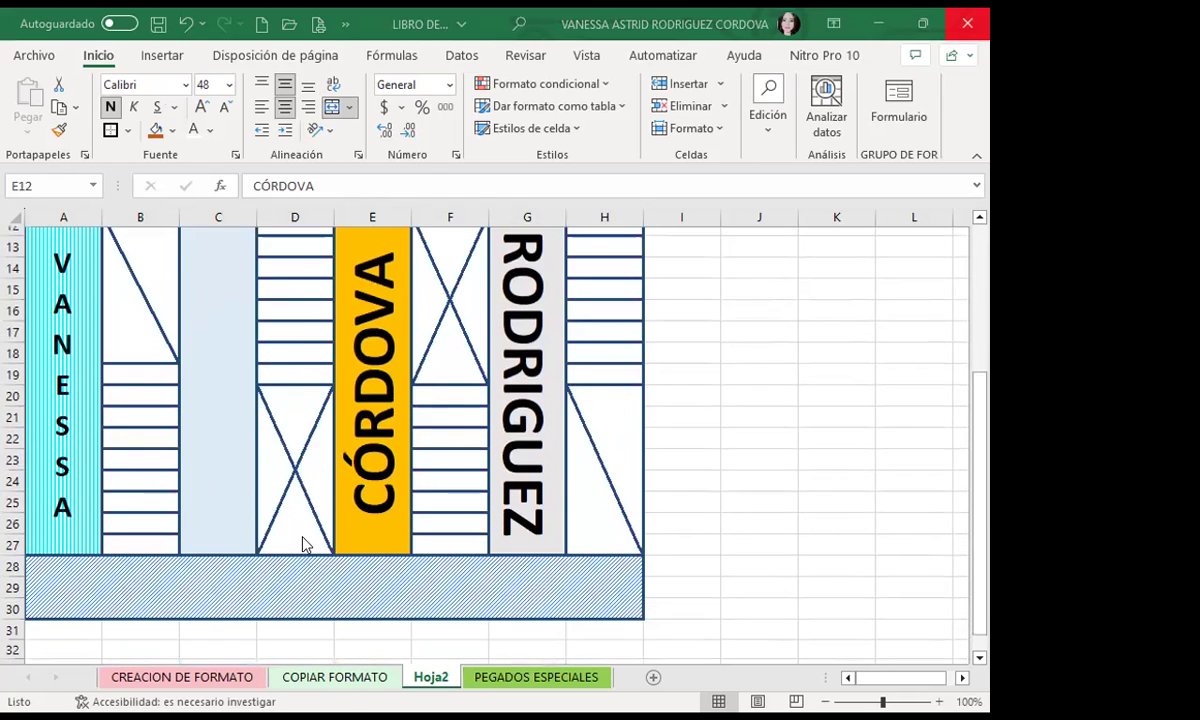
pyautogui.scroll(-3, 315, 548)
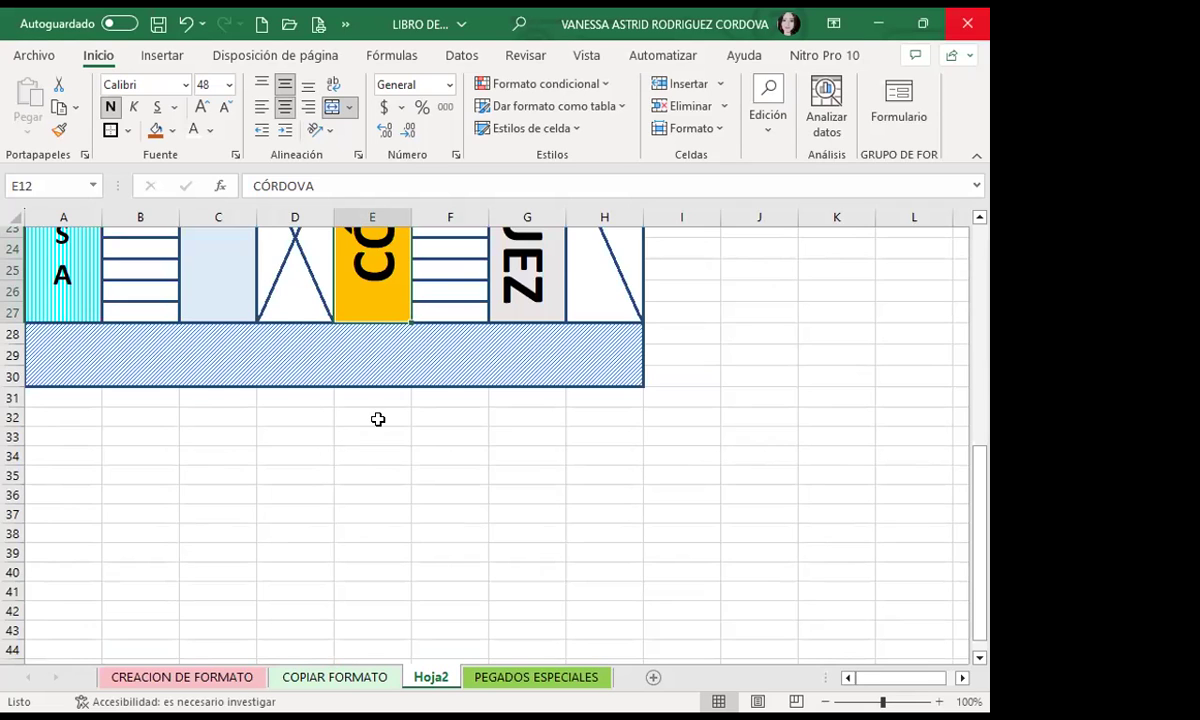
pyautogui.scroll(3, 378, 419)
pyautogui.scroll(4, 378, 419)
pyautogui.scroll(-4, 378, 419)
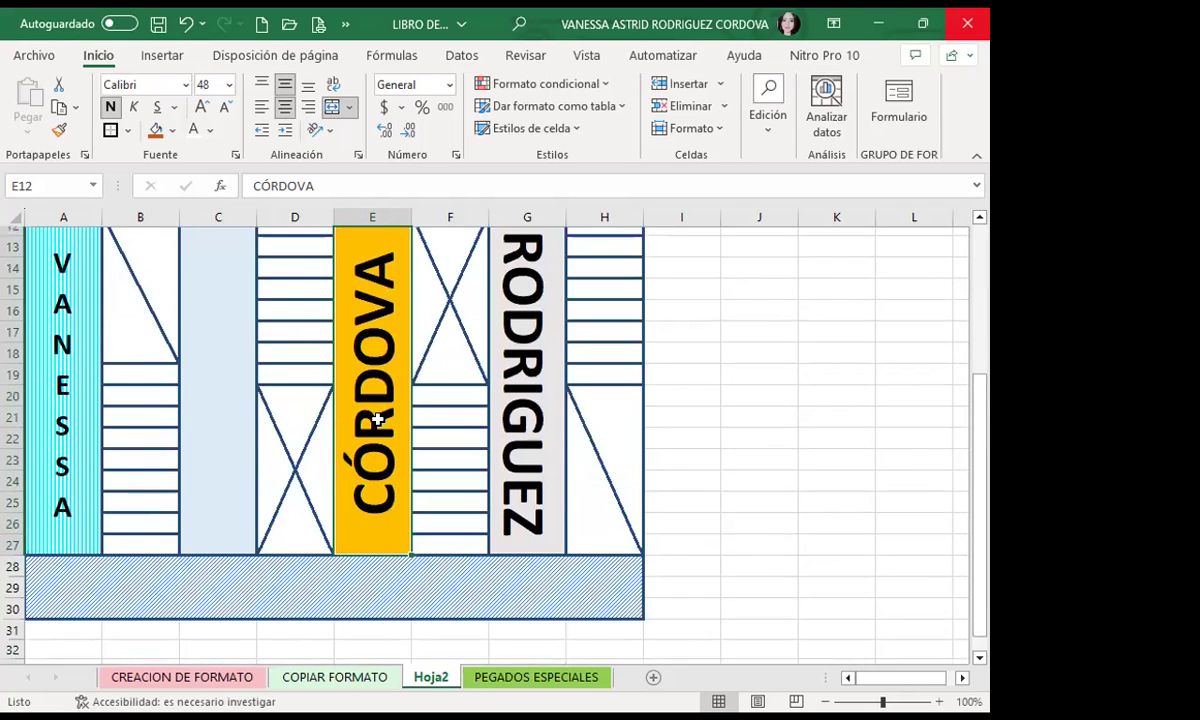
pyautogui.scroll(-3, 380, 418)
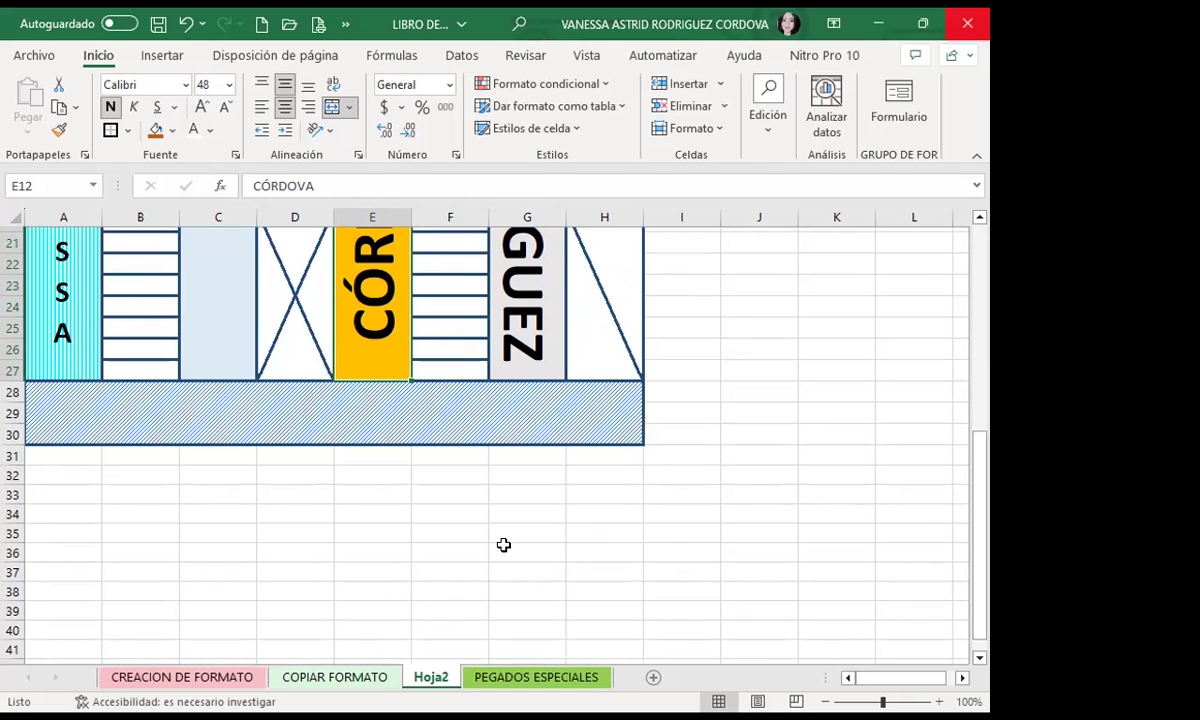
# Switch to PEGADOS ESPECIALES and inspect the ALUMNOS–3o TRIM headers and F2's pass/fail formula.
pyautogui.hotkey('ctrl', 'pagedown')
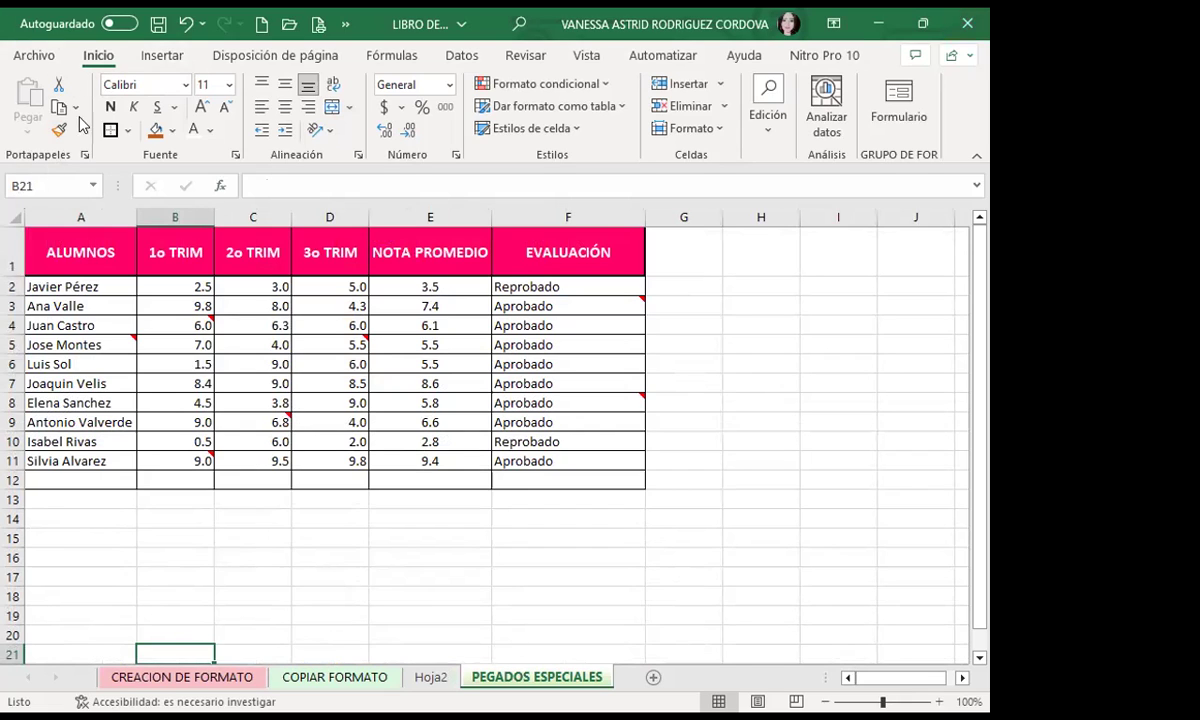
pyautogui.click(301, 556)
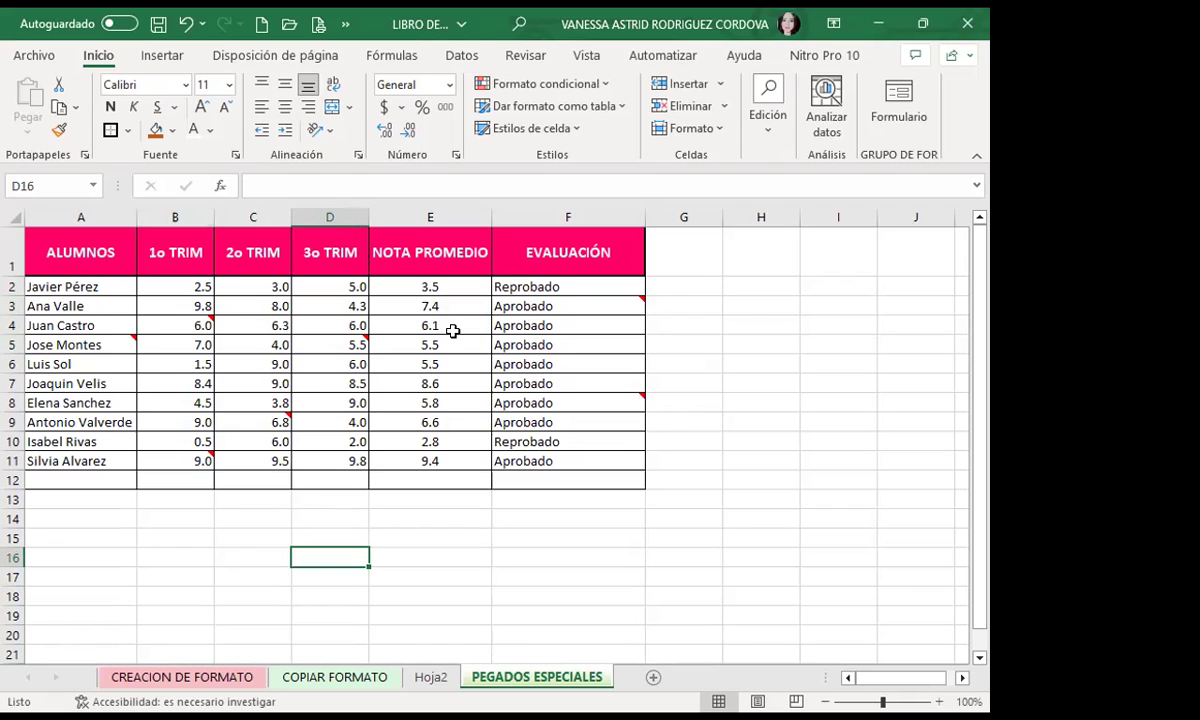
pyautogui.click(83, 253)
pyautogui.click(277, 250)
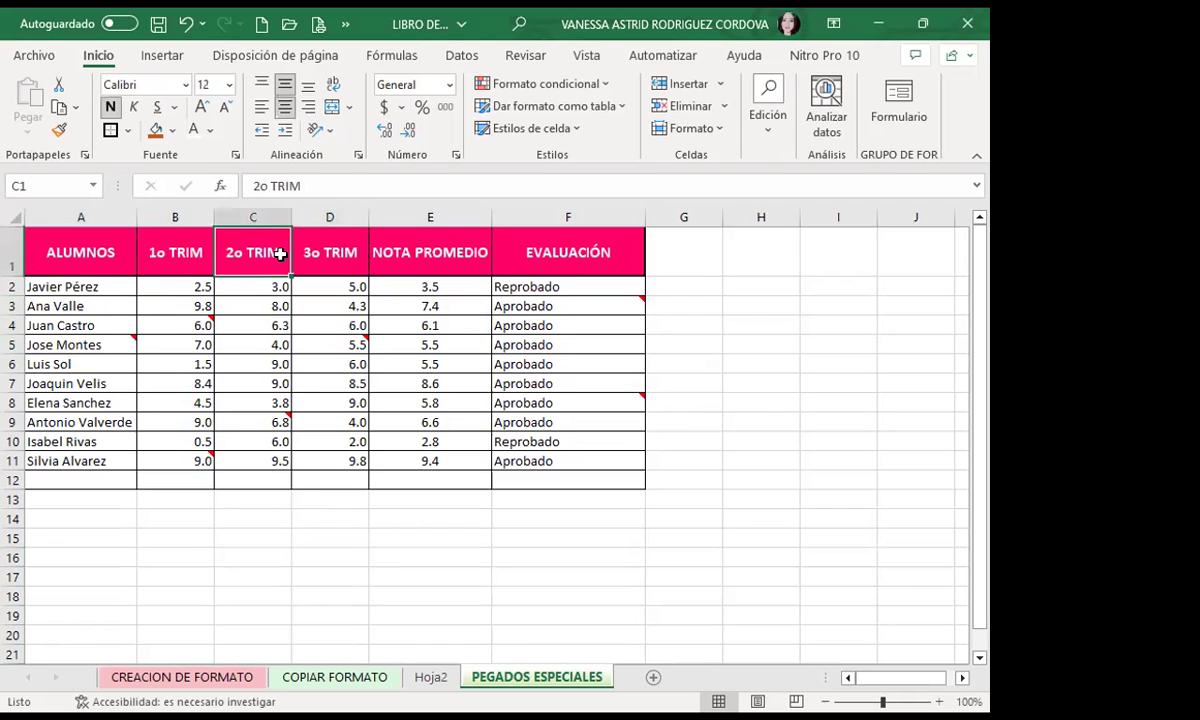
pyautogui.click(310, 255)
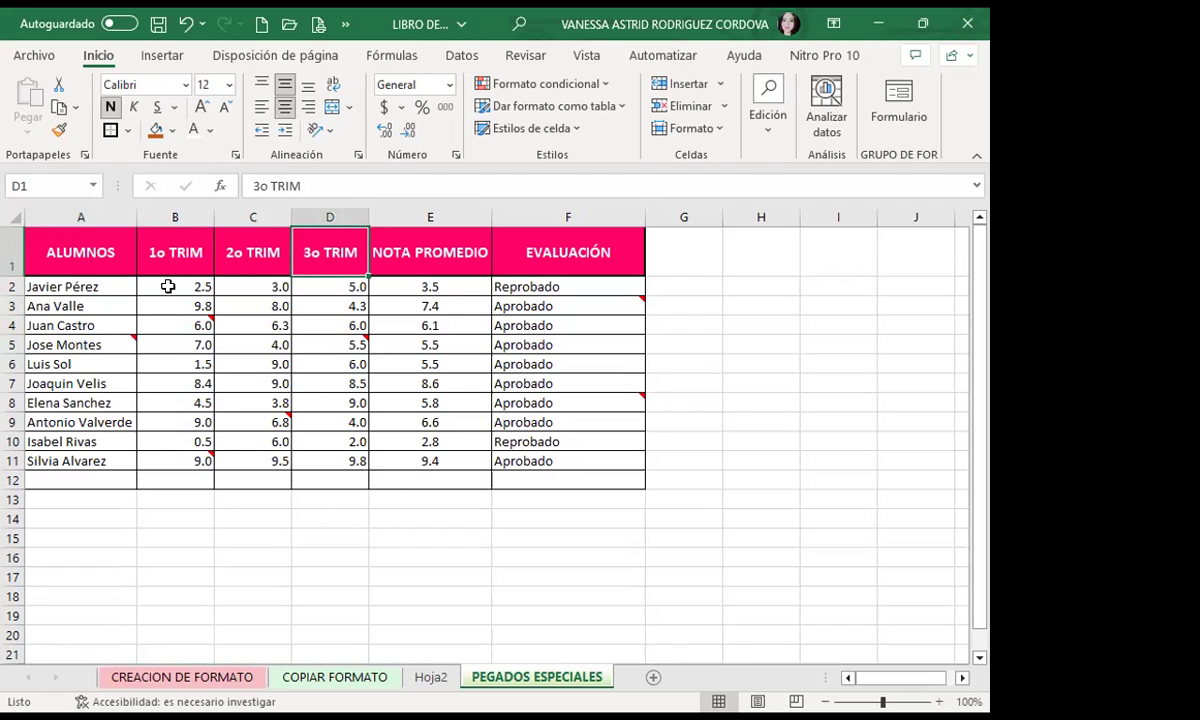
pyautogui.click(175, 252)
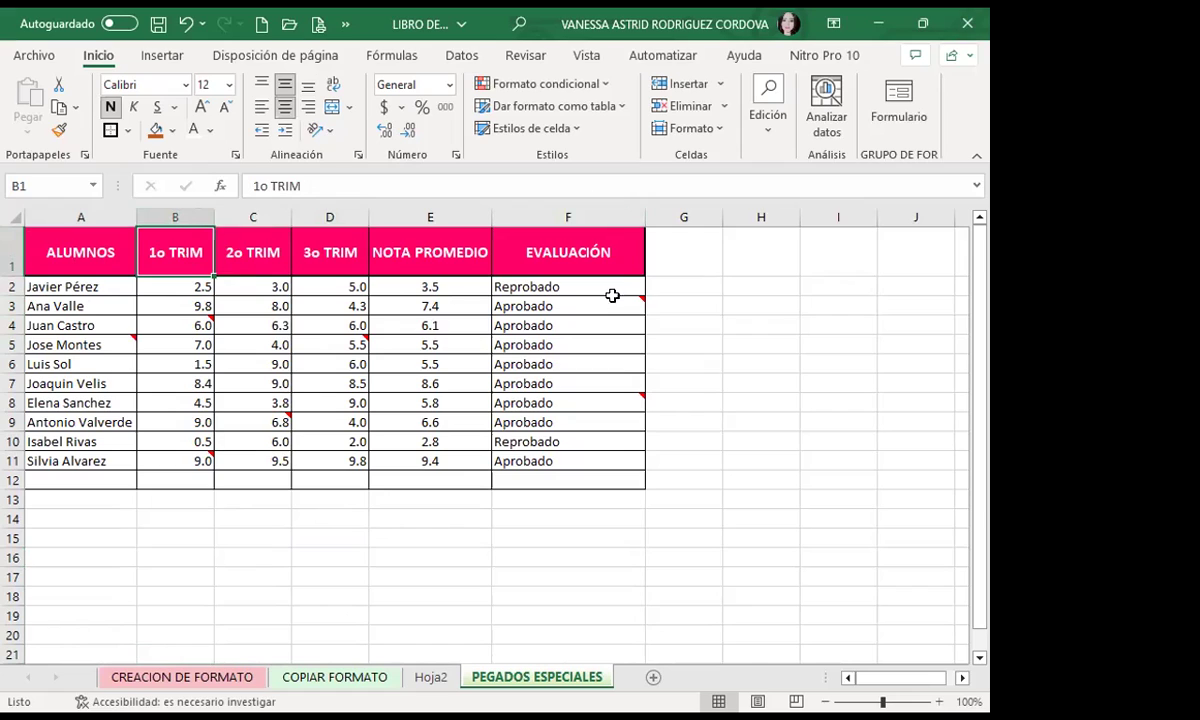
pyautogui.click(567, 291)
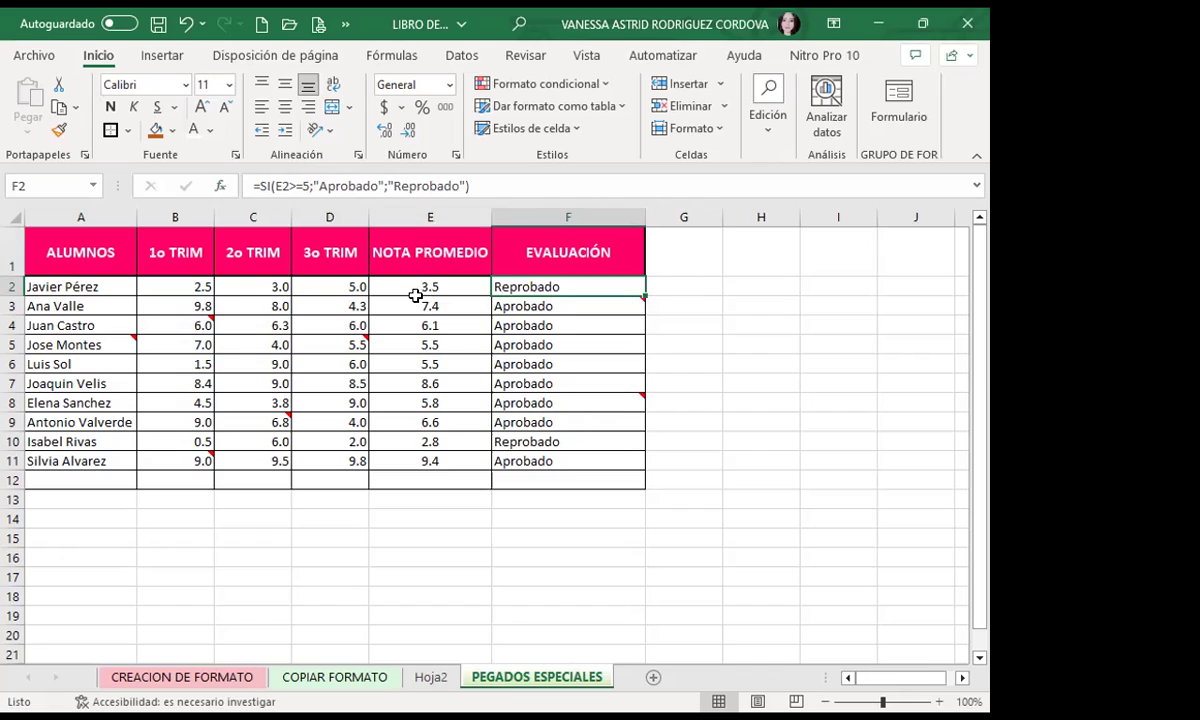
# Compare the average formula in E2 with the pass/fail formula in F2, then bring up the Revisar features.
pyautogui.click(388, 281)
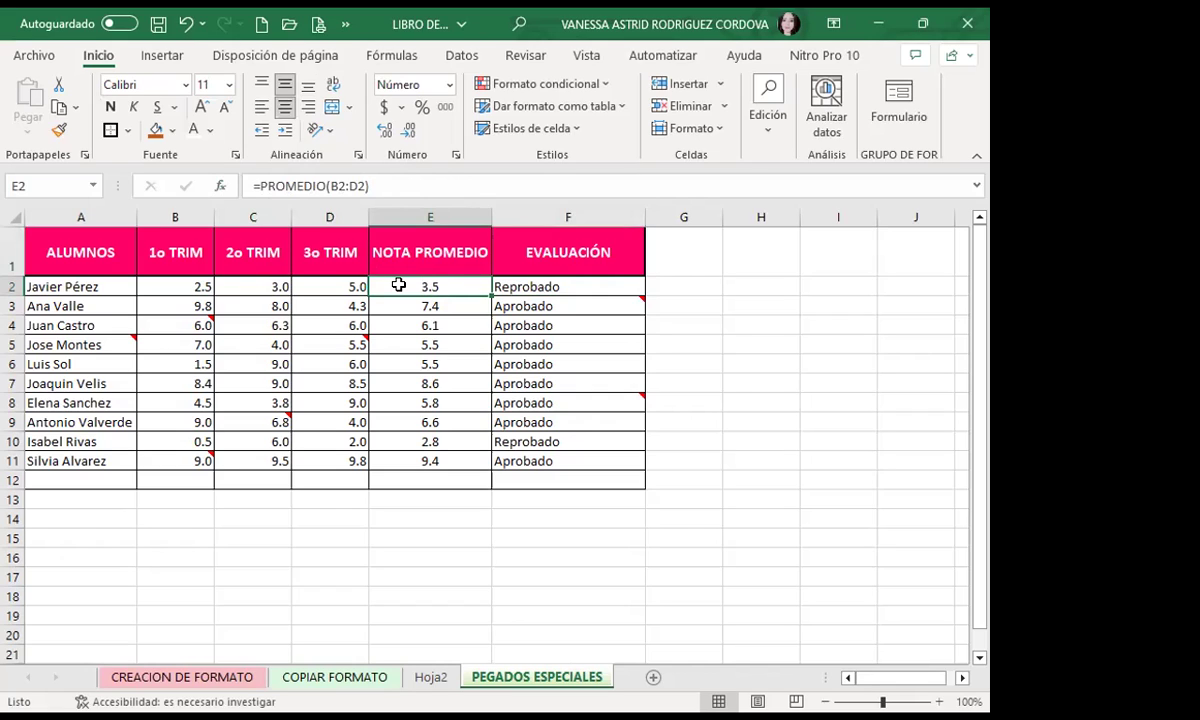
pyautogui.click(578, 284)
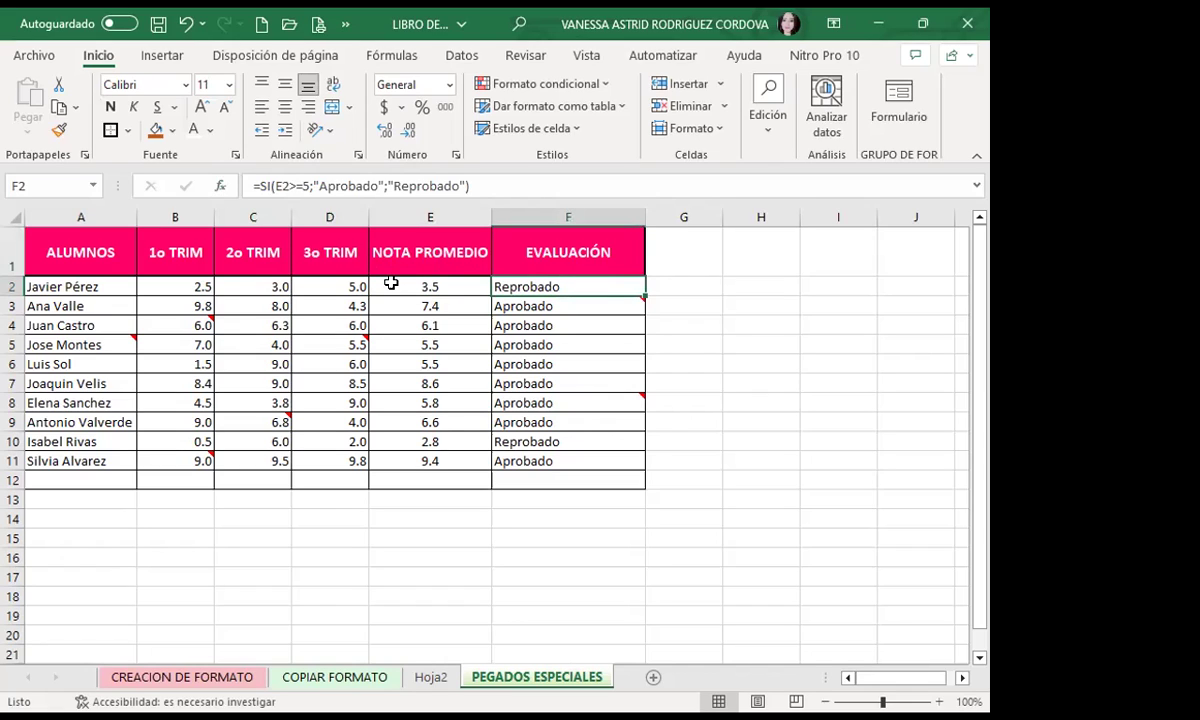
pyautogui.click(390, 283)
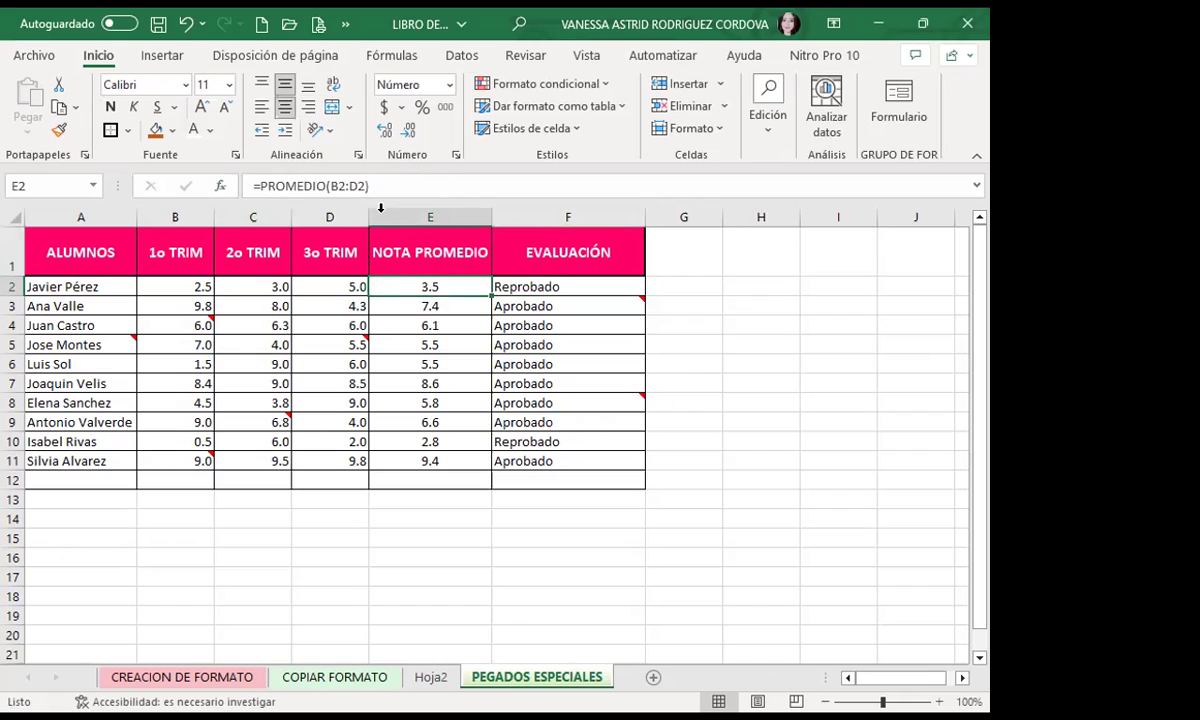
pyautogui.click(282, 362)
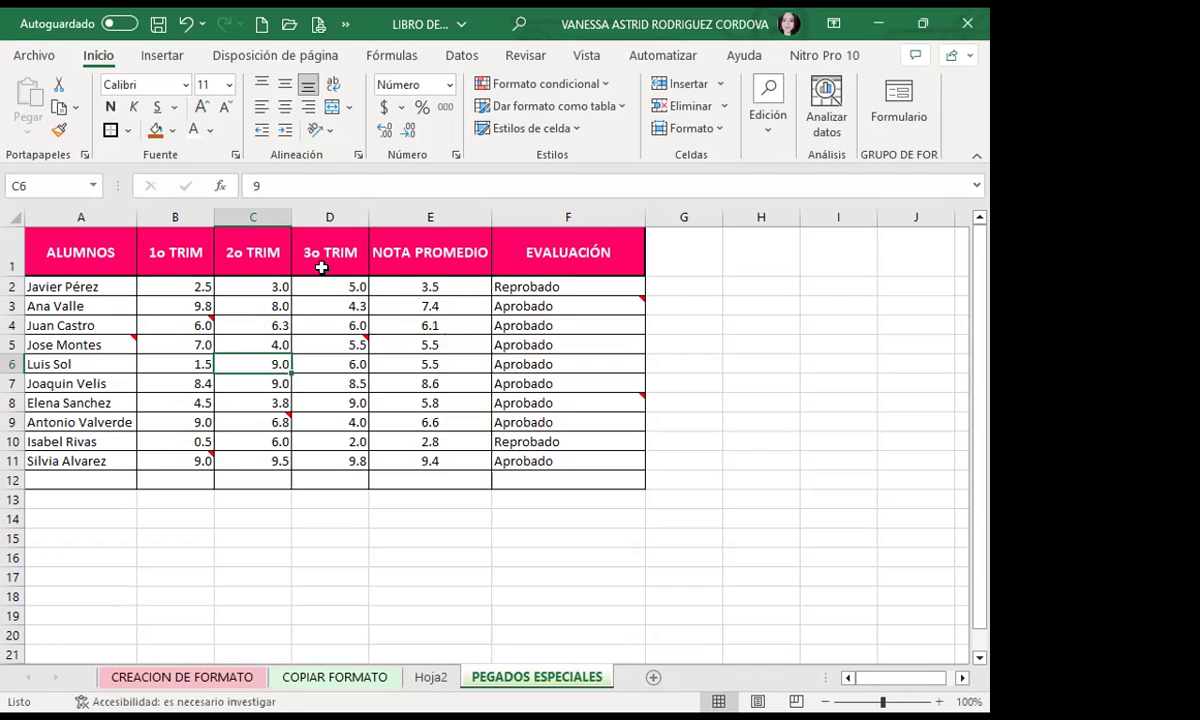
pyautogui.click(525, 55)
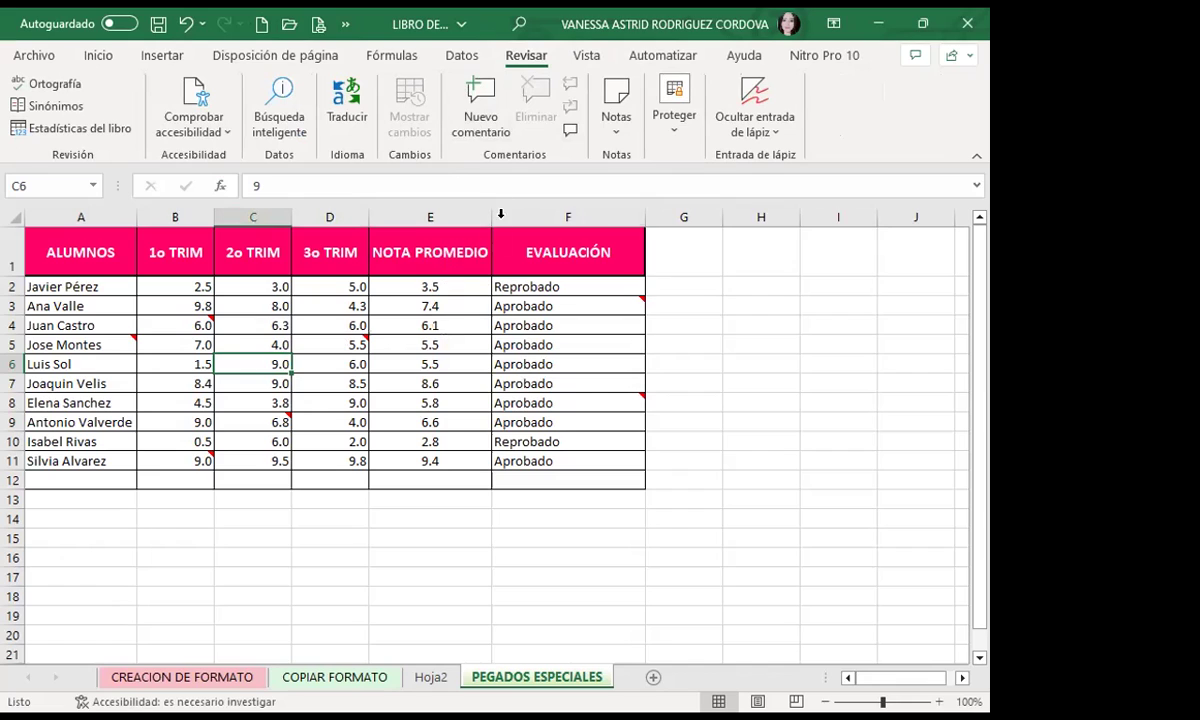
# Read the notes attached to cells B4 and B11 of the grade table.
pyautogui.click(617, 139)
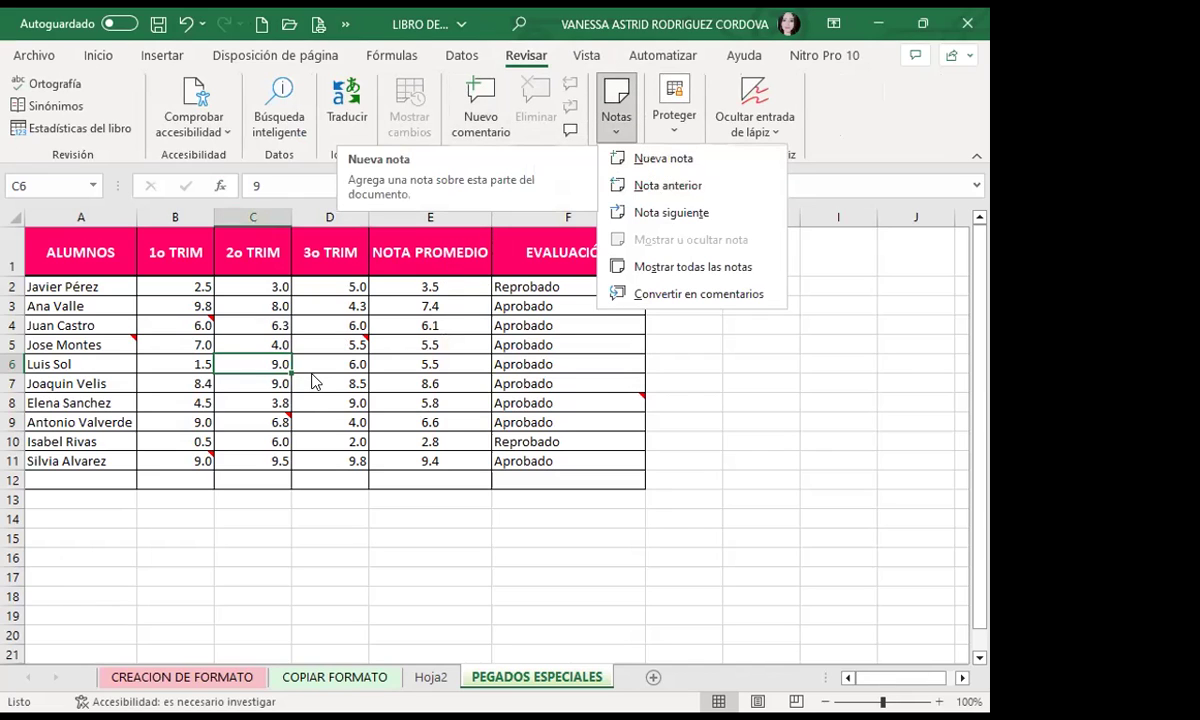
pyautogui.press('Escape')
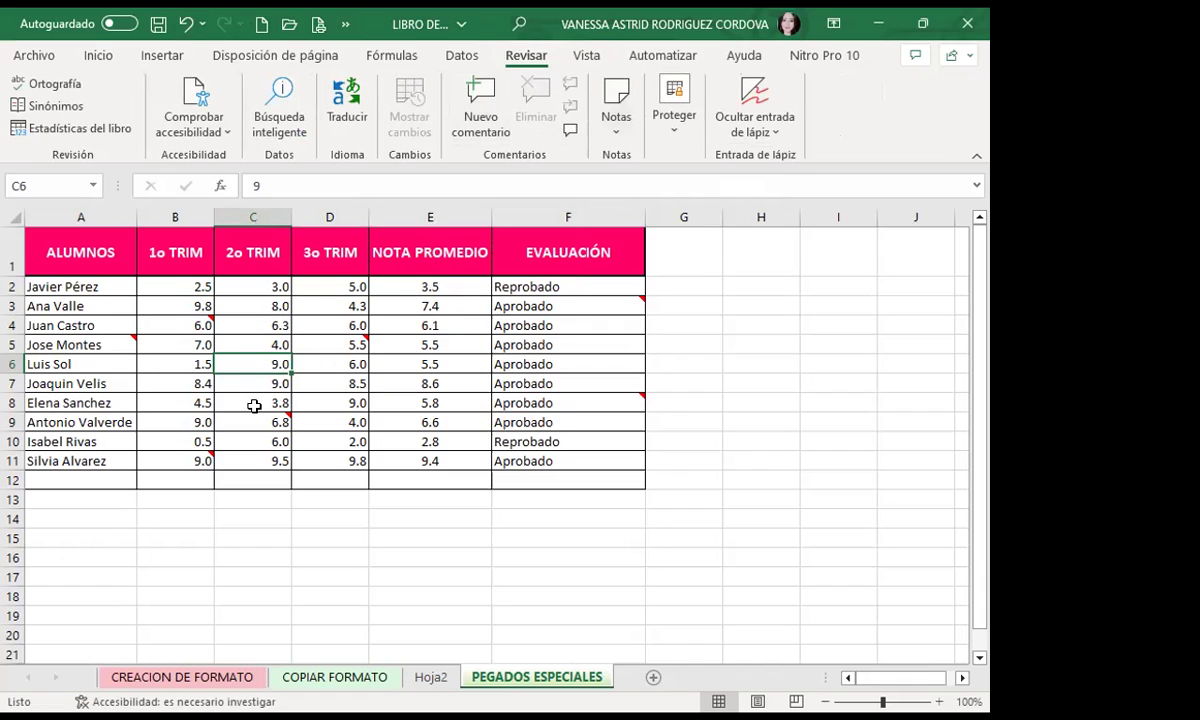
pyautogui.click(245, 420)
pyautogui.click(165, 330)
pyautogui.click(126, 343)
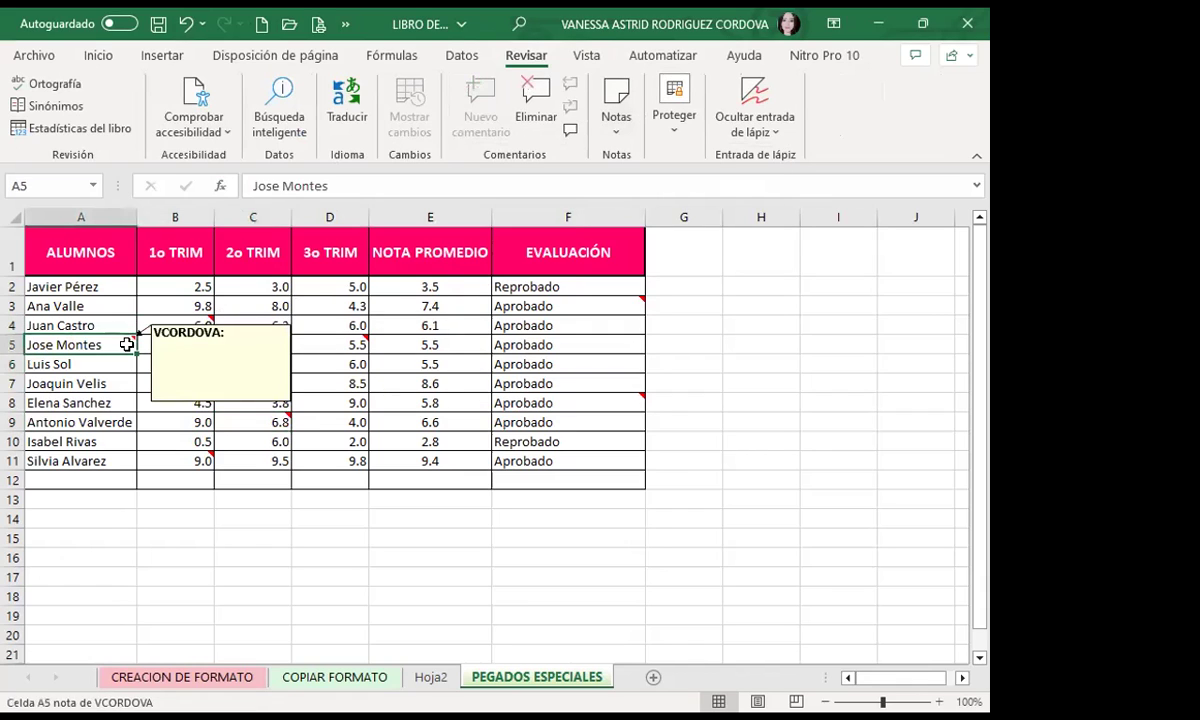
pyautogui.click(175, 455)
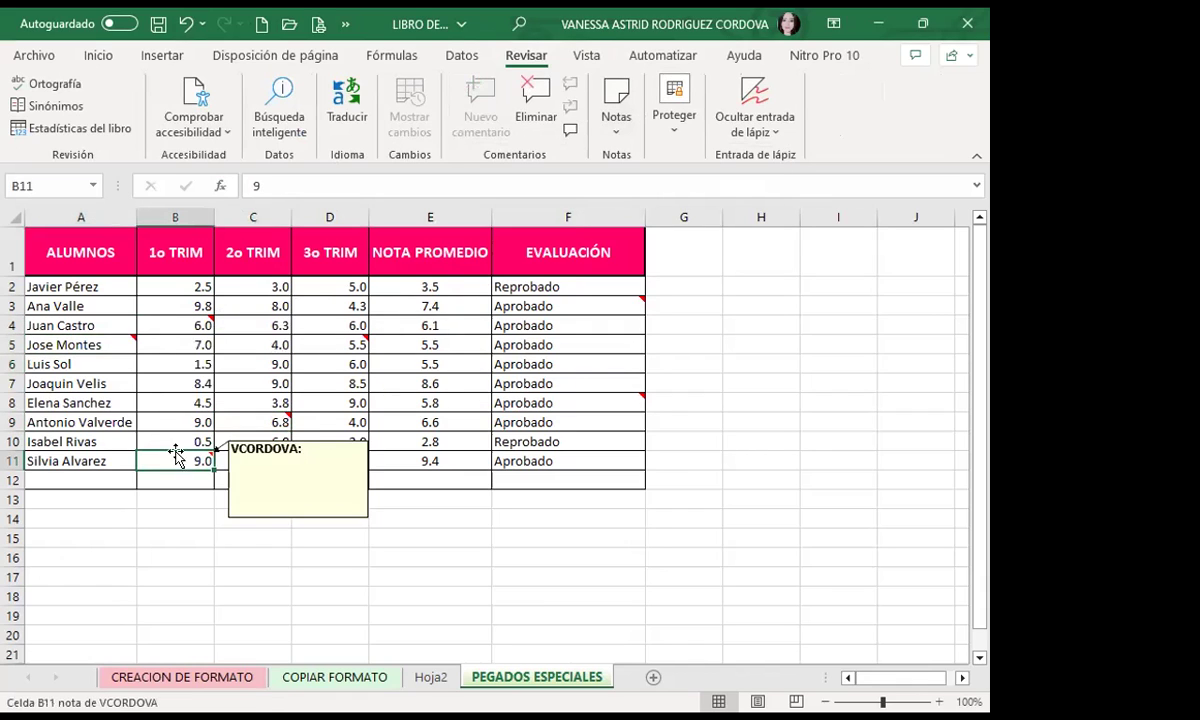
# Check the values in F8, D7, C5 and C7 and return to the Inicio tab.
pyautogui.click(566, 401)
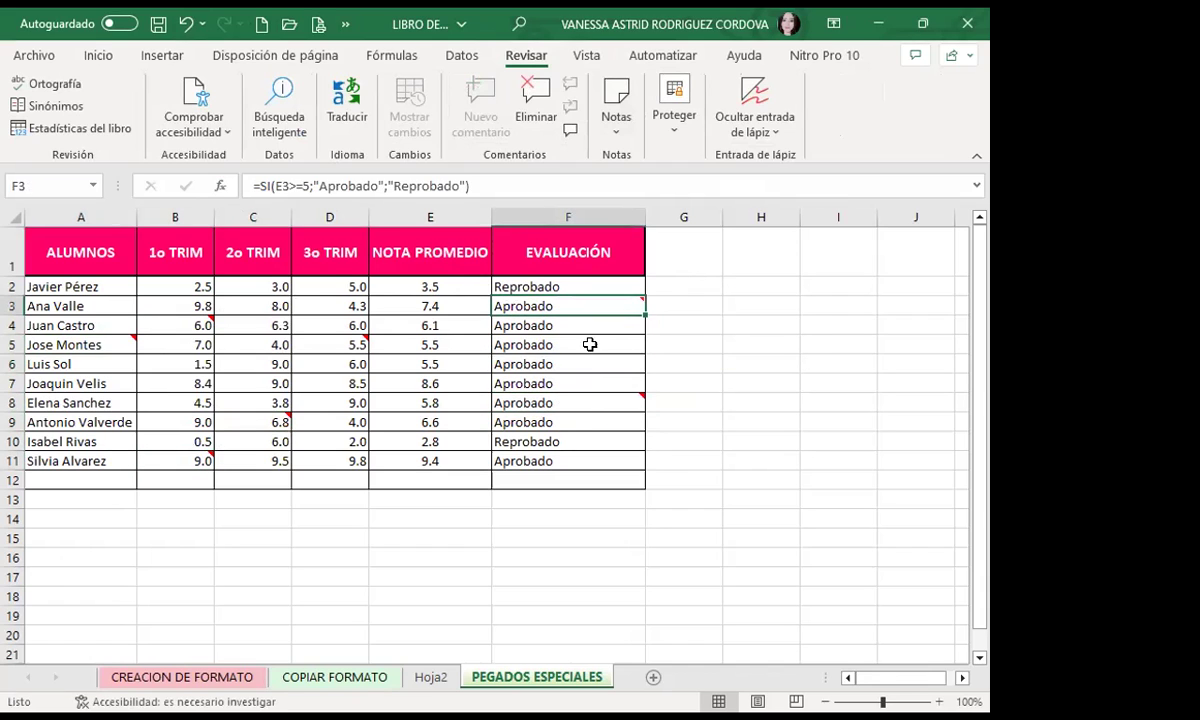
pyautogui.moveTo(330, 344)
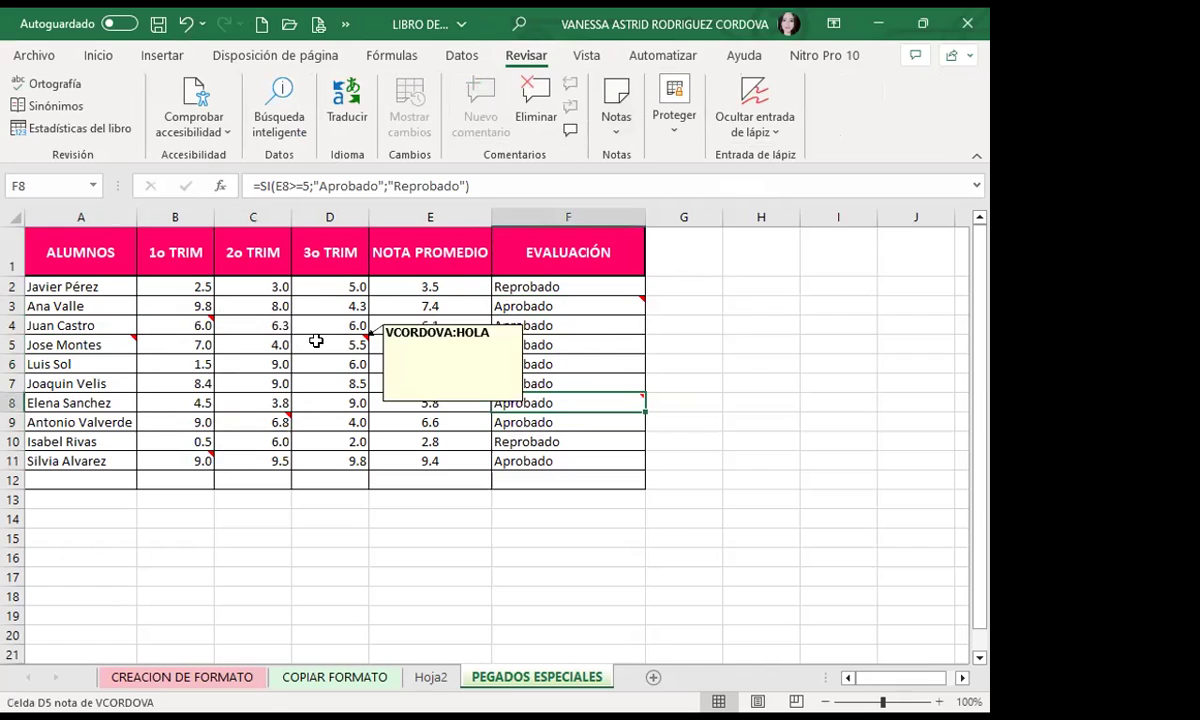
pyautogui.click(322, 383)
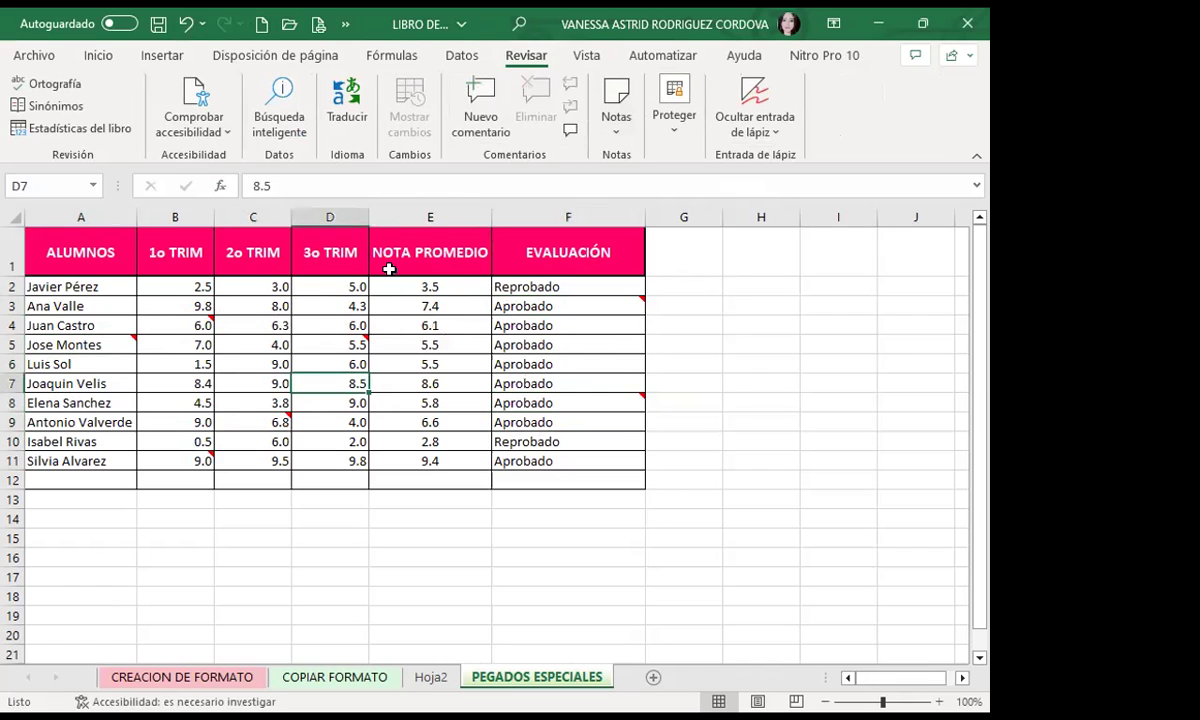
pyautogui.click(286, 340)
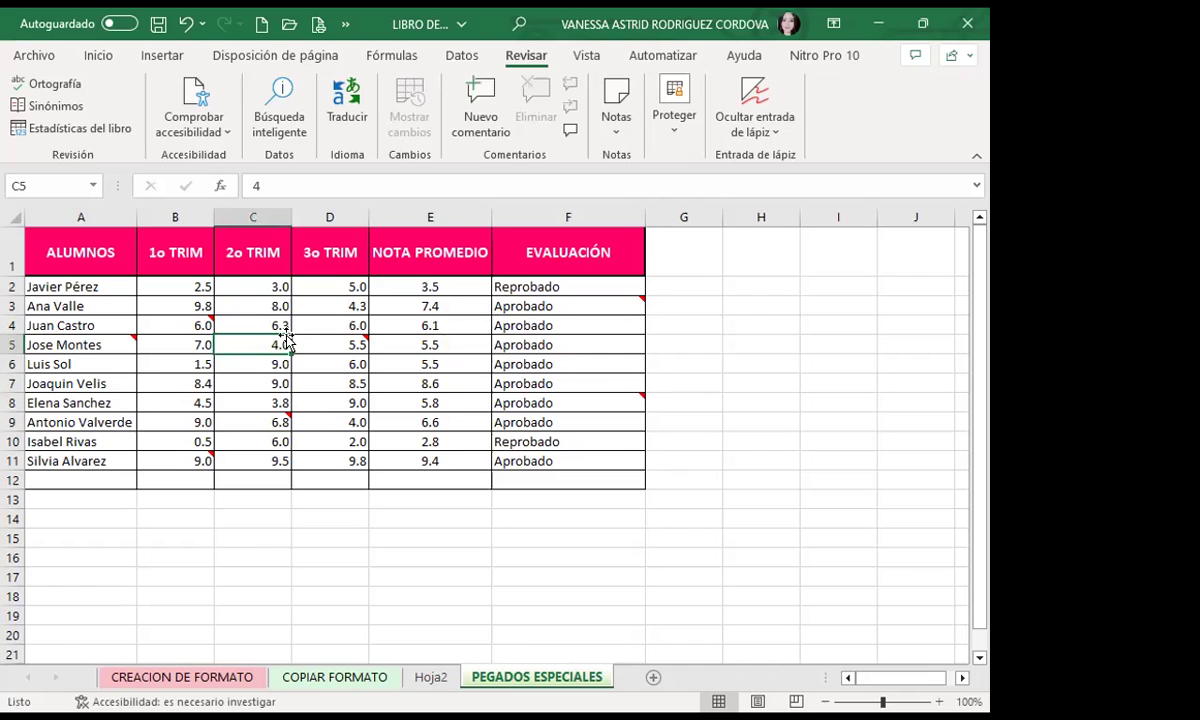
pyautogui.moveTo(651, 256); pyautogui.dragTo(790, 262)
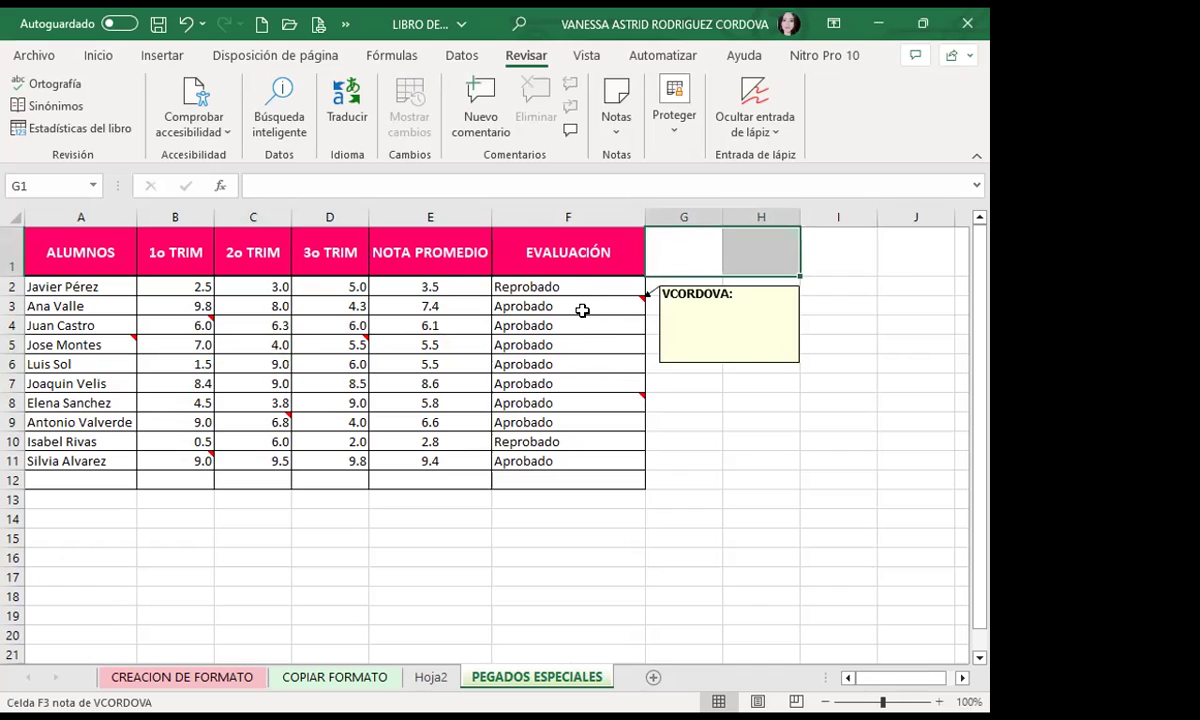
pyautogui.click(98, 57)
pyautogui.click(245, 381)
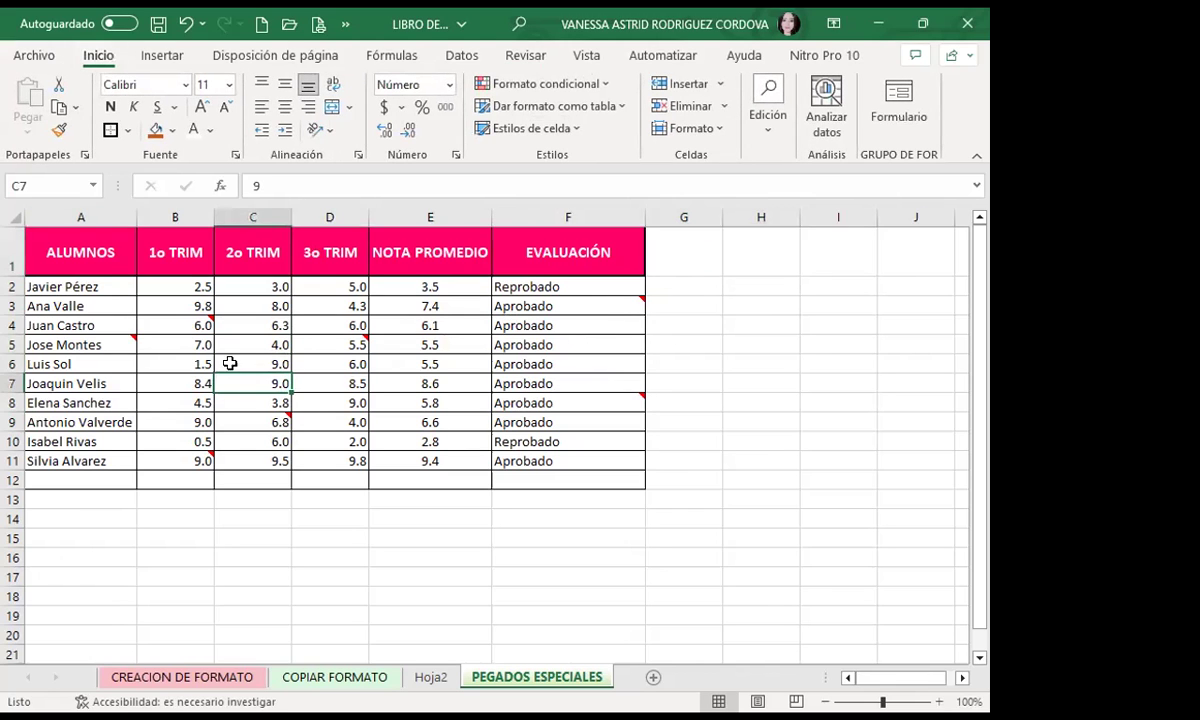
# Copy the grade table A1:F12 and select A15 as the paste destination.
pyautogui.moveTo(49, 254); pyautogui.dragTo(605, 474)
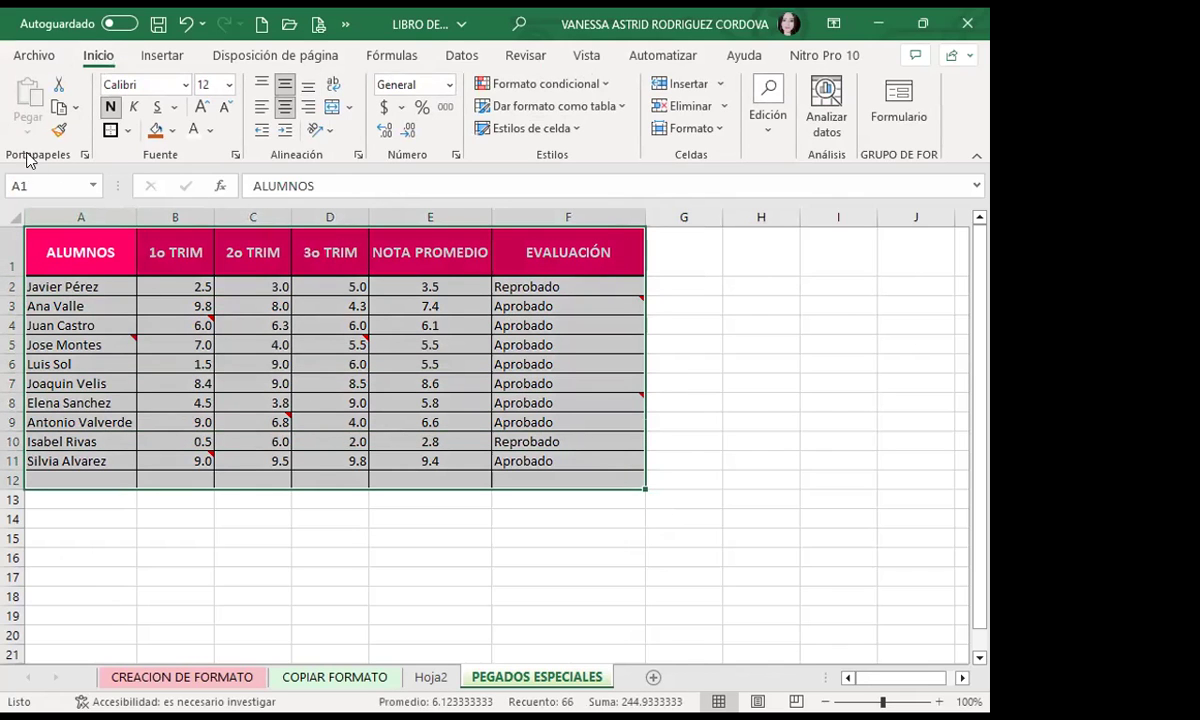
pyautogui.click(56, 110)
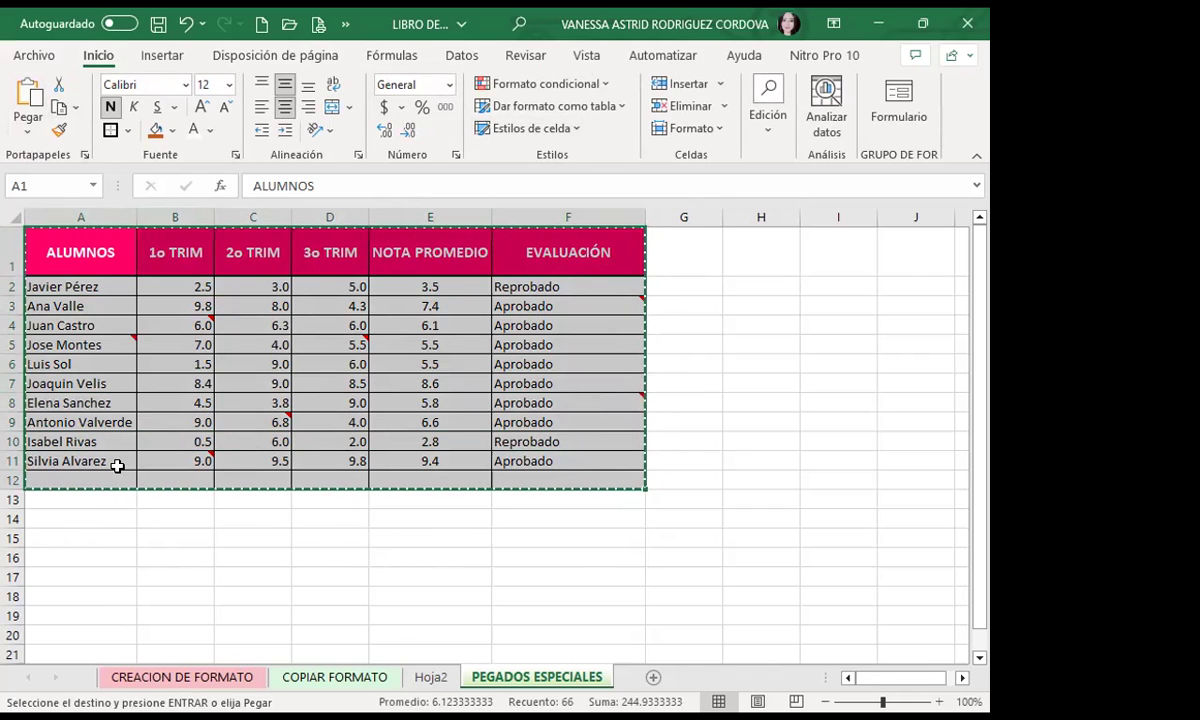
pyautogui.scroll(-1, 90, 510)
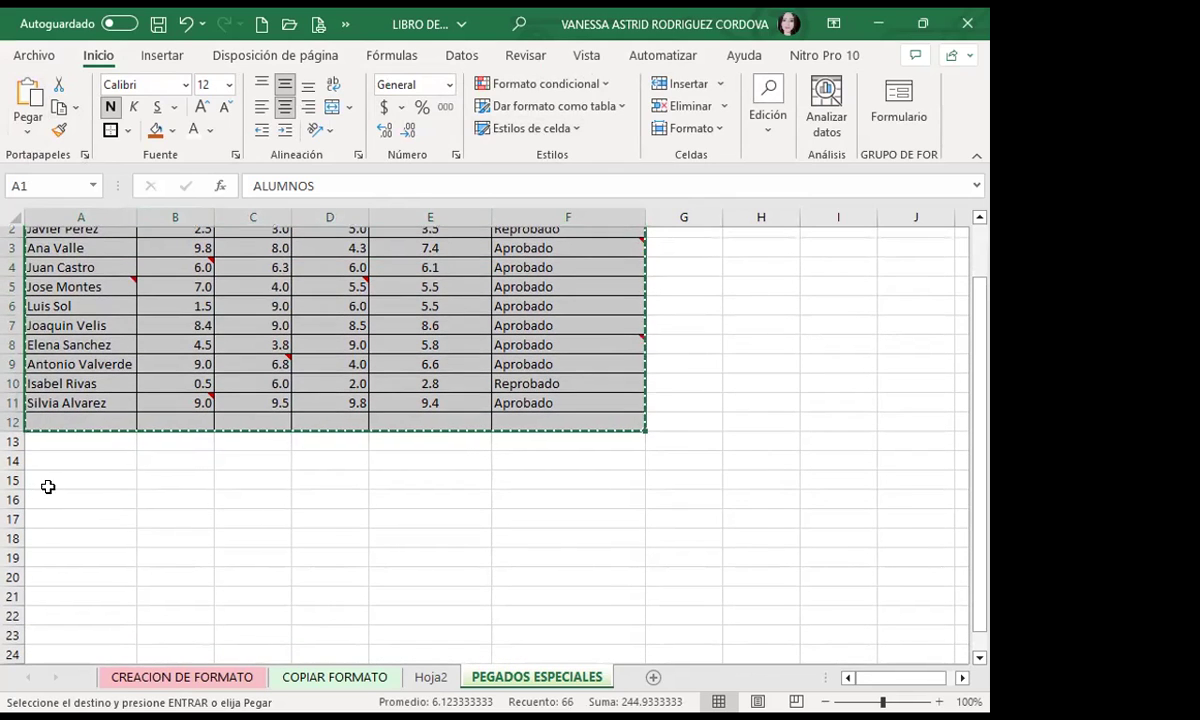
pyautogui.click(55, 480)
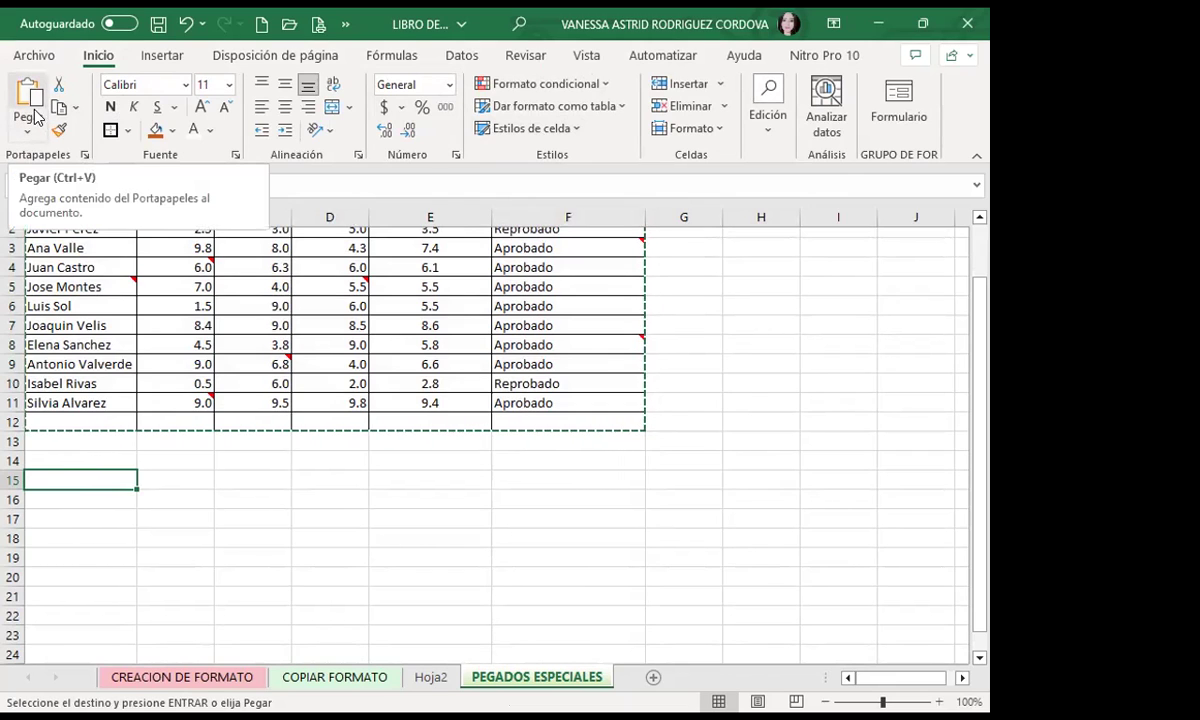
# Paste the copied table at A15 with Pegado especial set to Fórmulas.
pyautogui.click(27, 133)
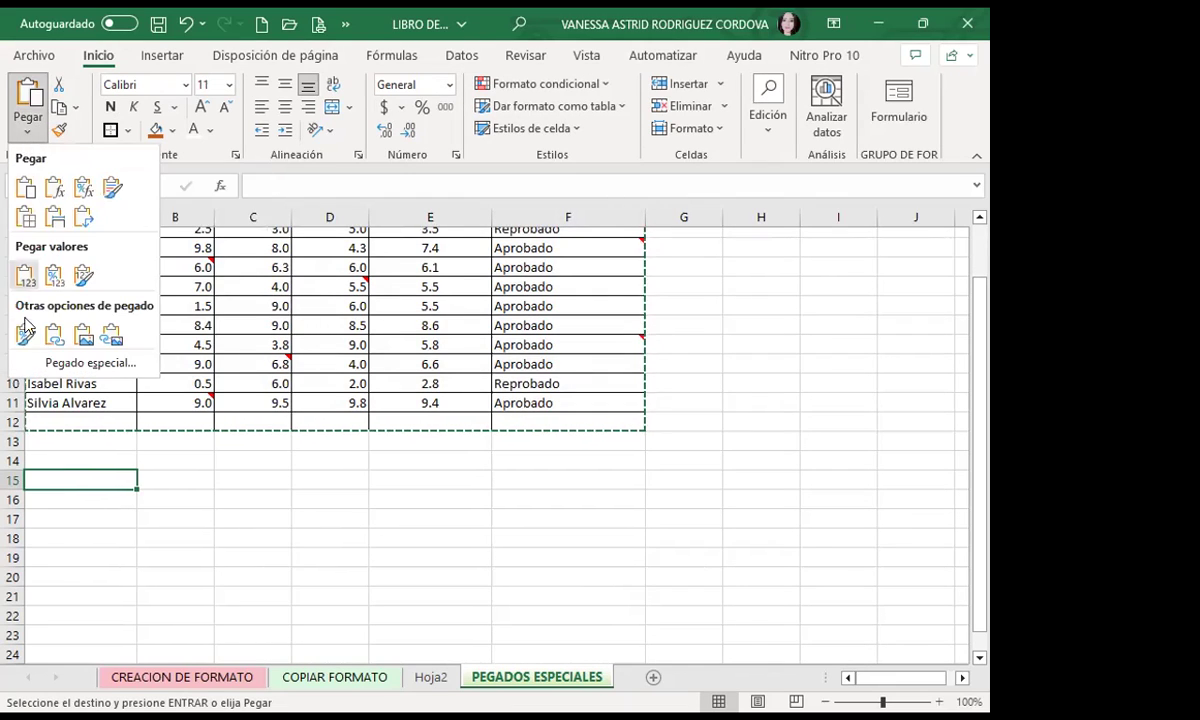
pyautogui.click(80, 362)
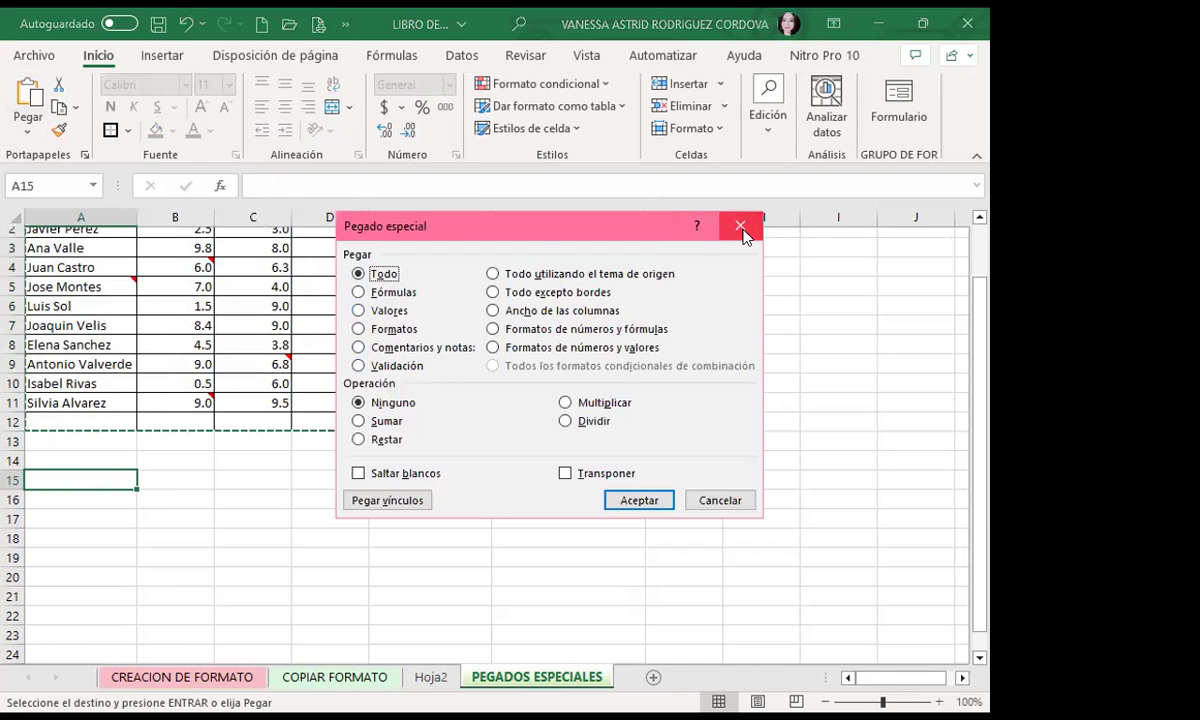
pyautogui.click(740, 225)
pyautogui.click(27, 130)
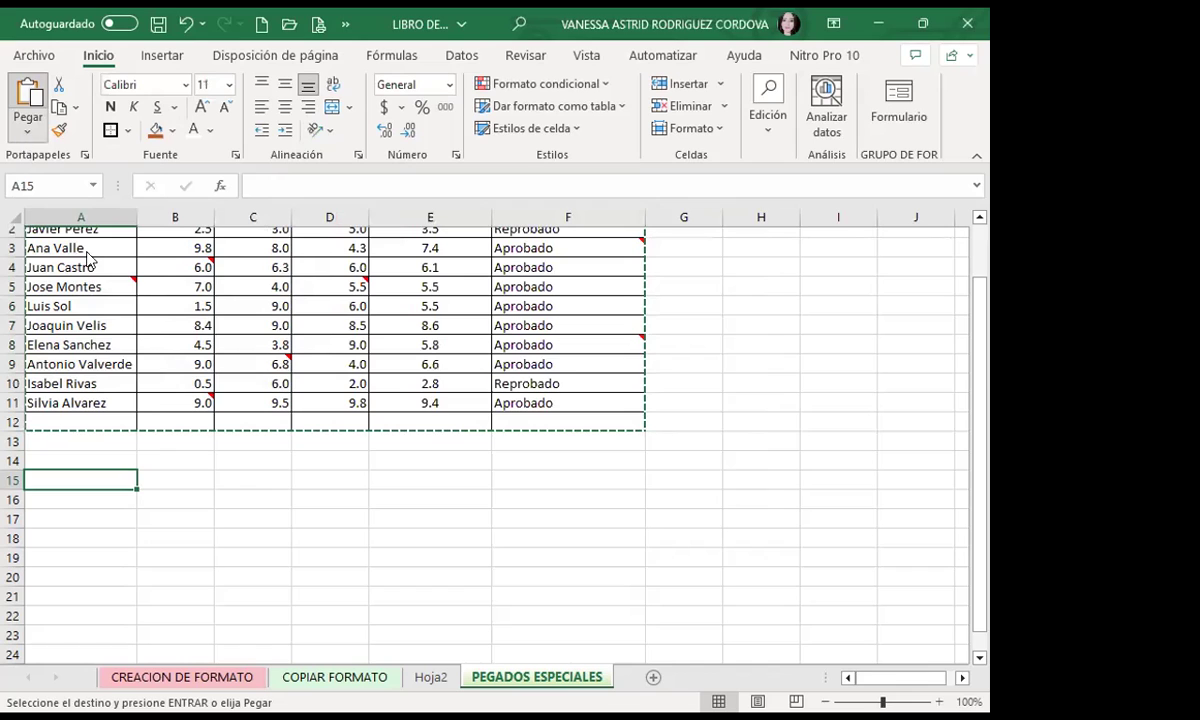
pyautogui.click(82, 363)
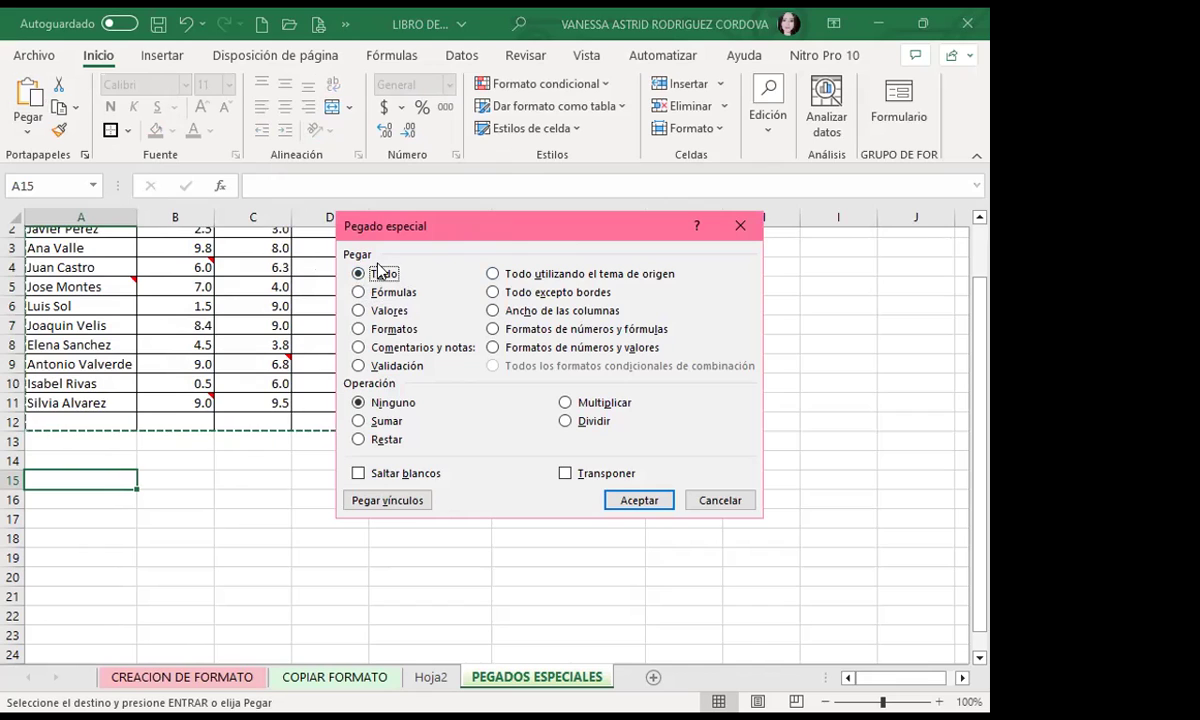
pyautogui.click(358, 292)
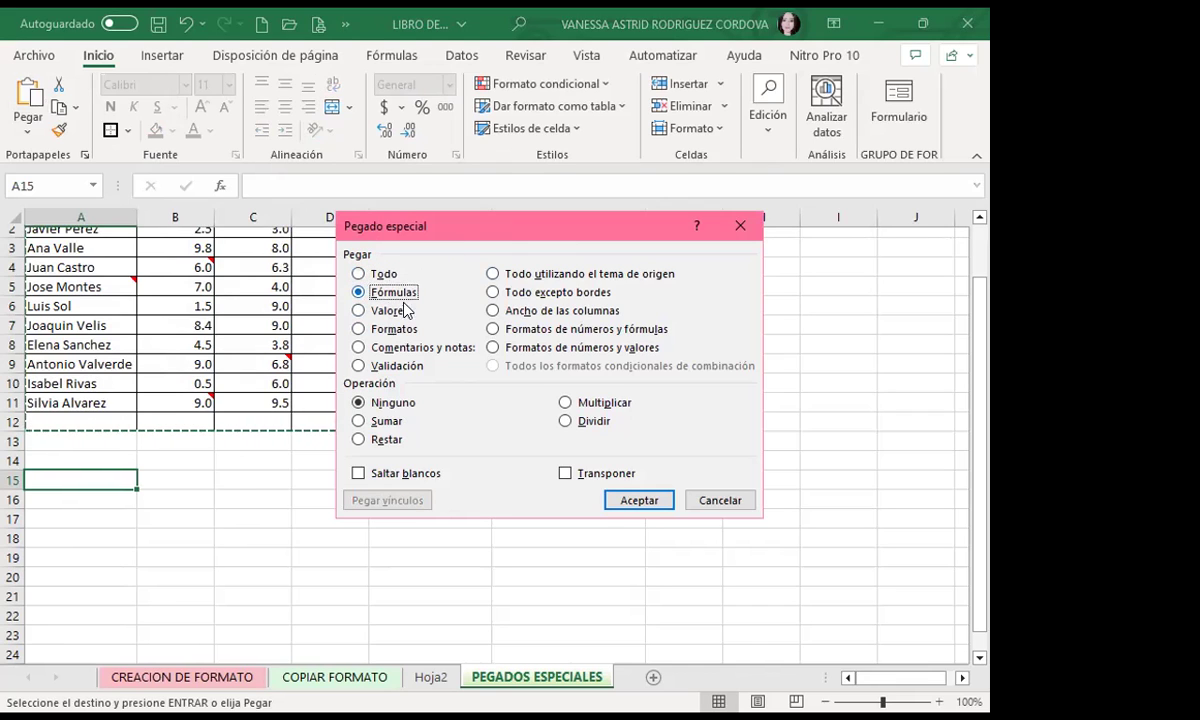
pyautogui.click(643, 496)
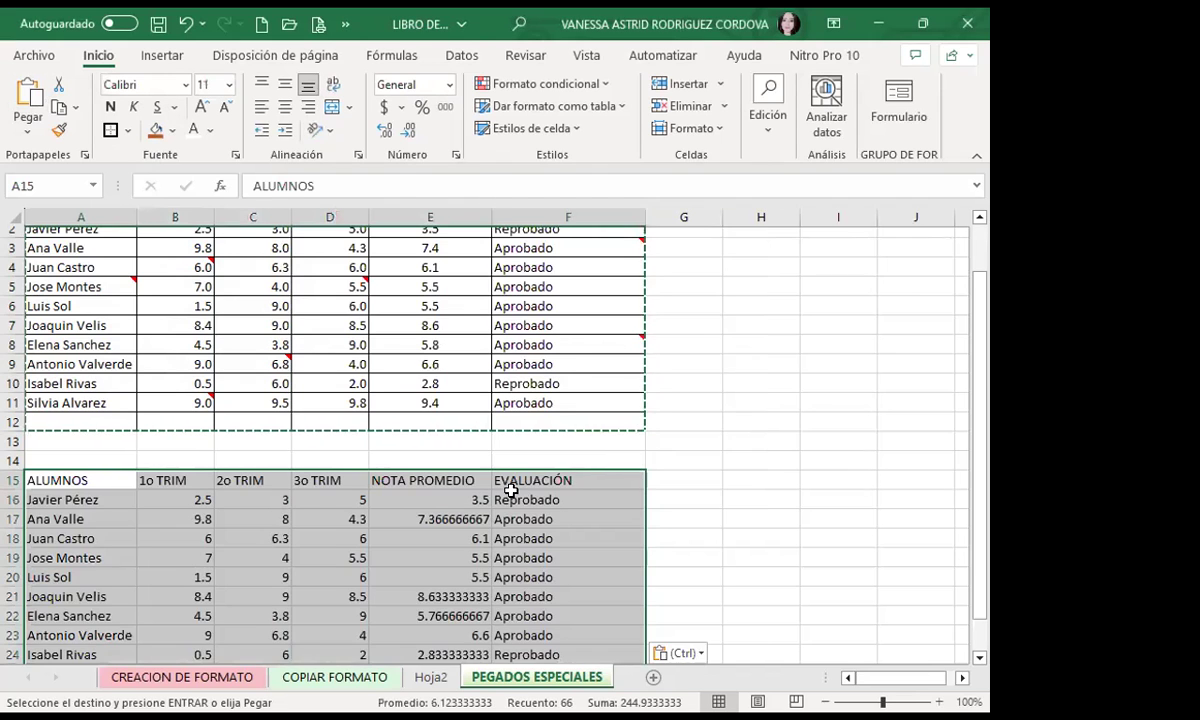
pyautogui.scroll(-1, 276, 496)
pyautogui.click(253, 516)
pyautogui.scroll(2, 447, 365)
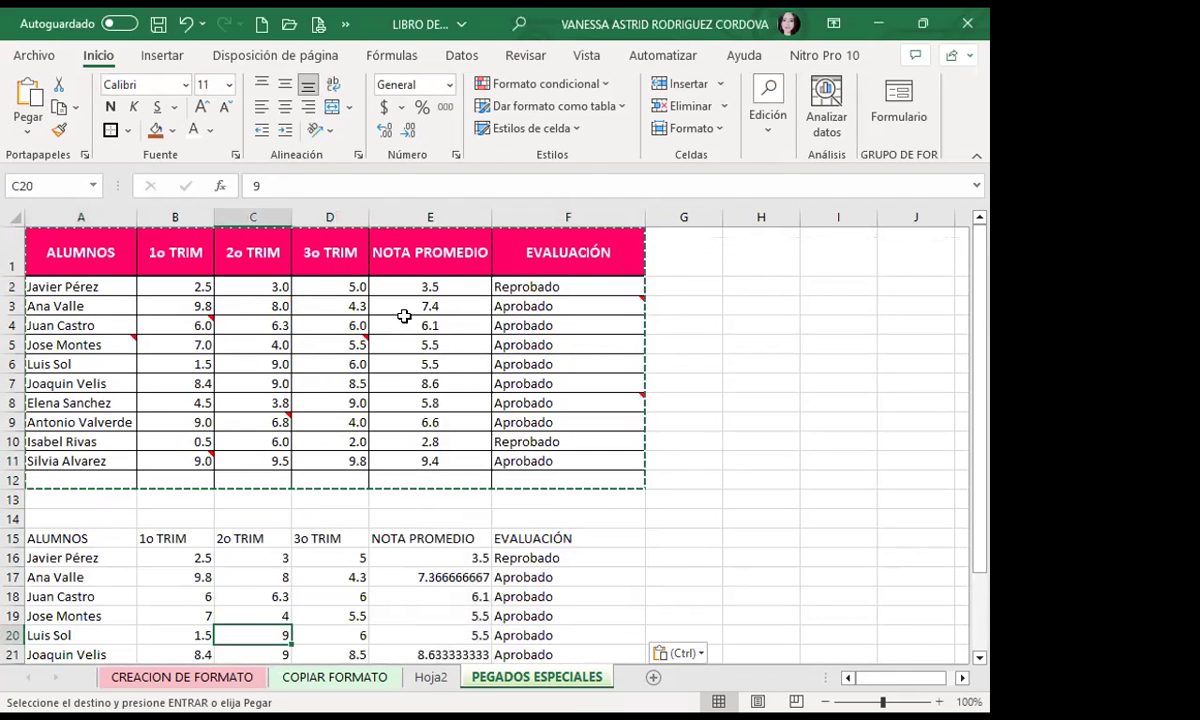
pyautogui.click(425, 577)
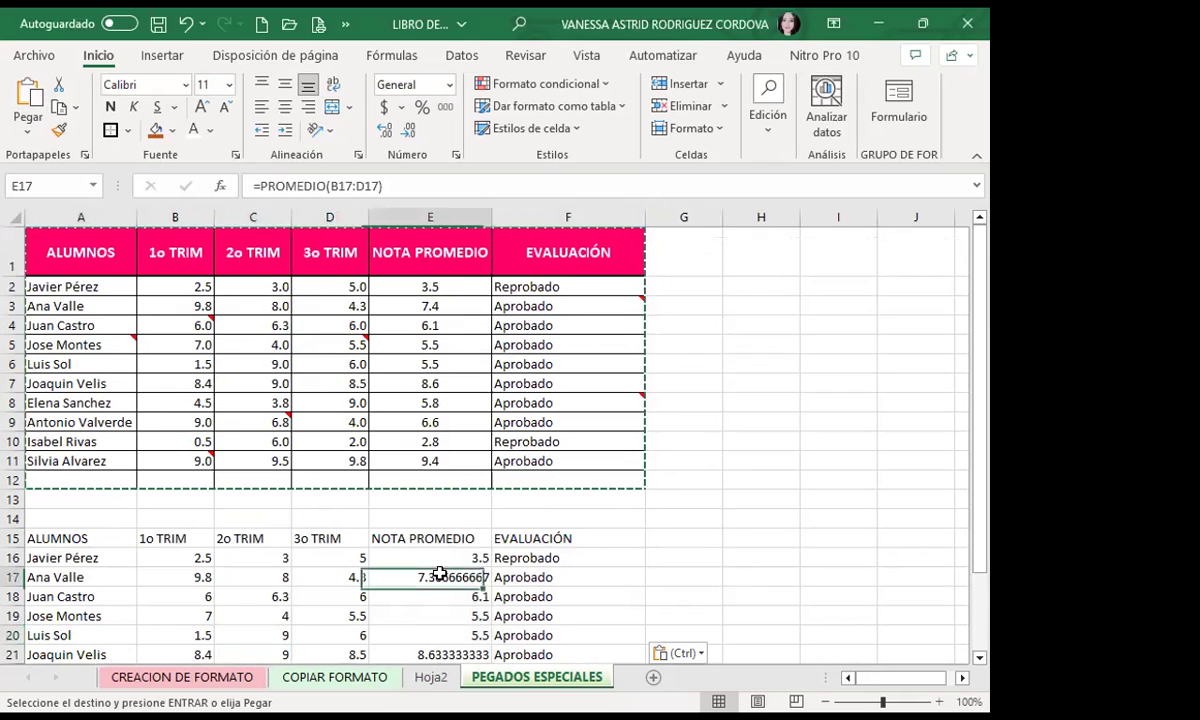
pyautogui.click(530, 578)
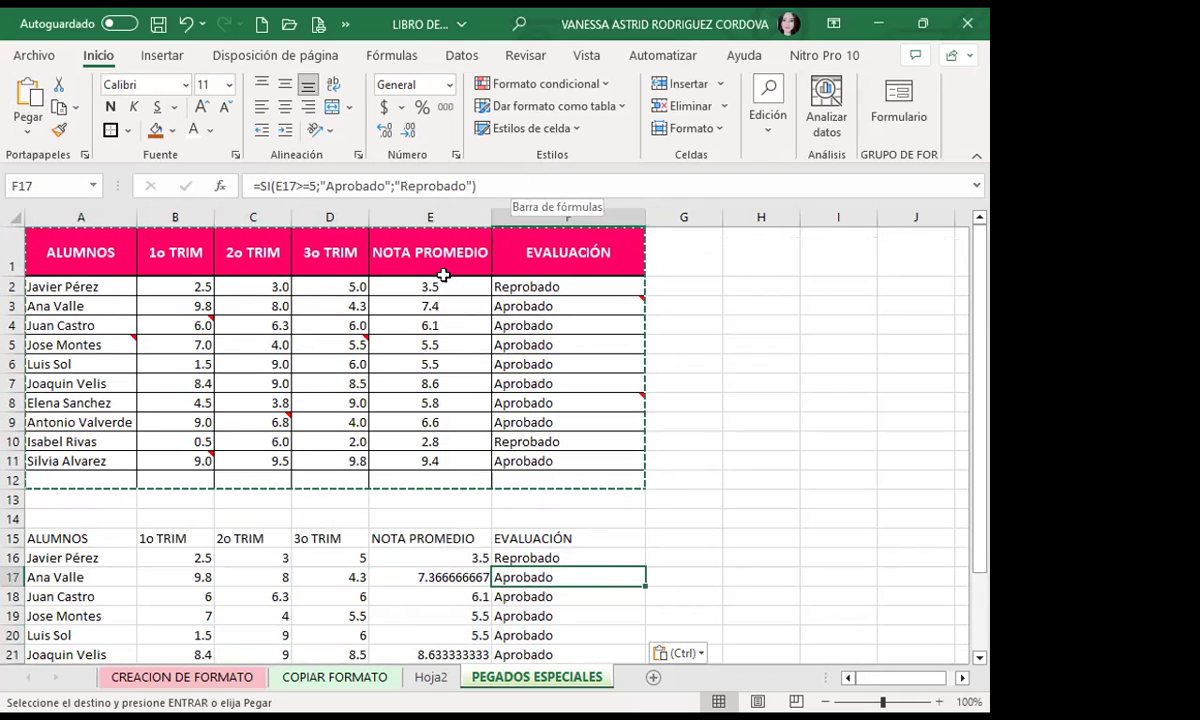
pyautogui.click(430, 578)
pyautogui.scroll(-1, 460, 566)
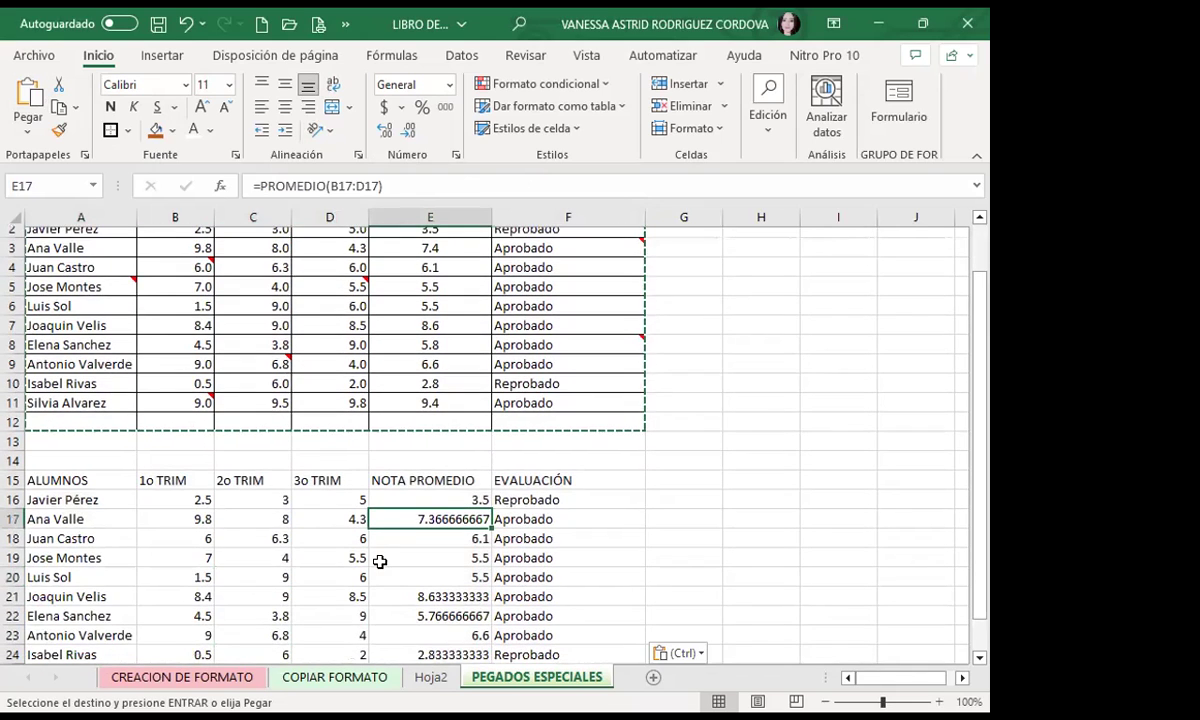
pyautogui.click(262, 557)
pyautogui.scroll(1, 331, 569)
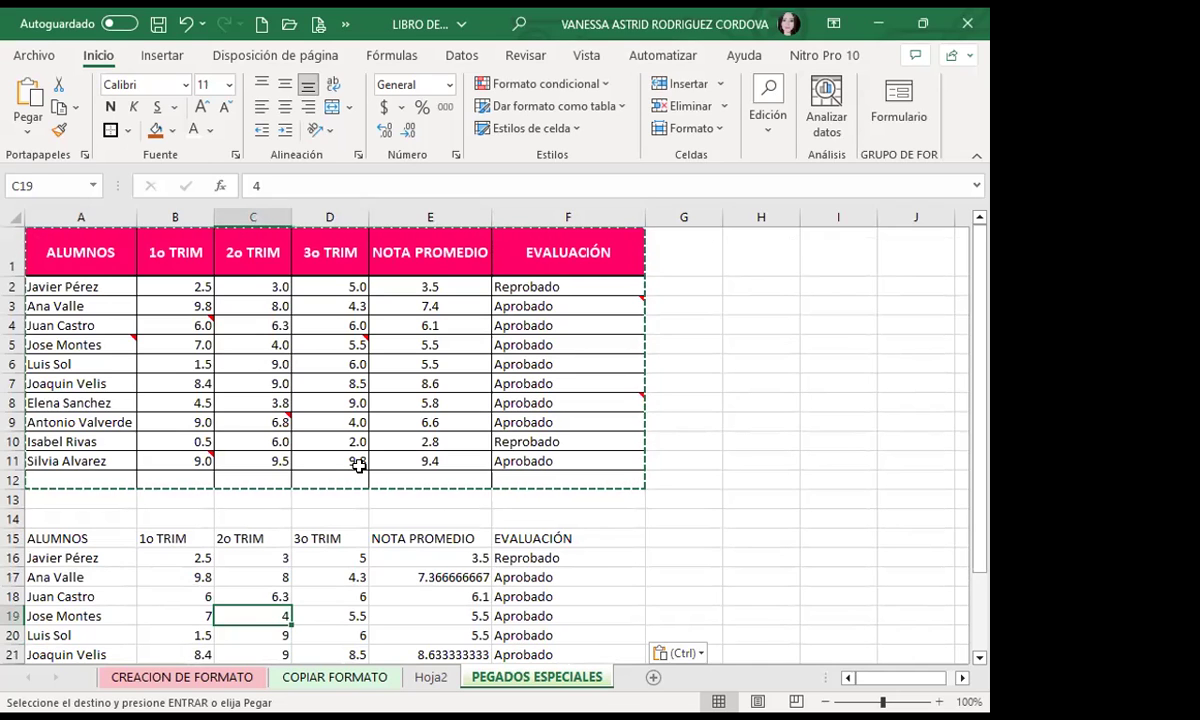
pyautogui.scroll(-1, 305, 420)
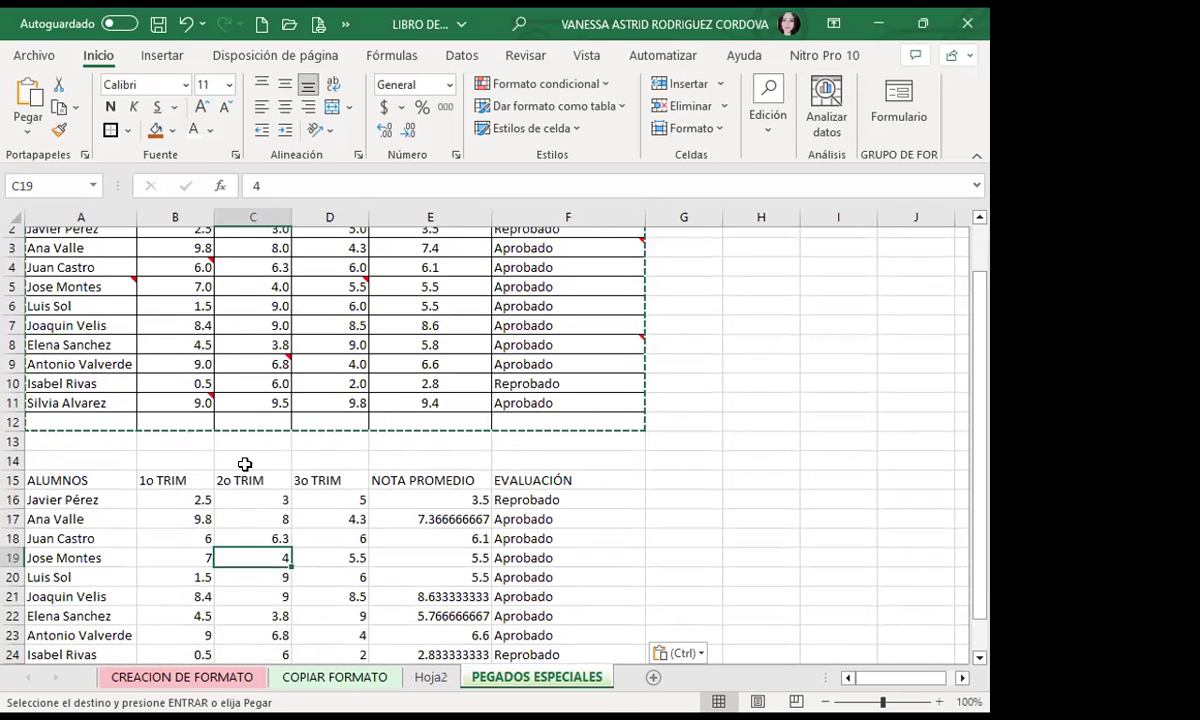
pyautogui.click(255, 500)
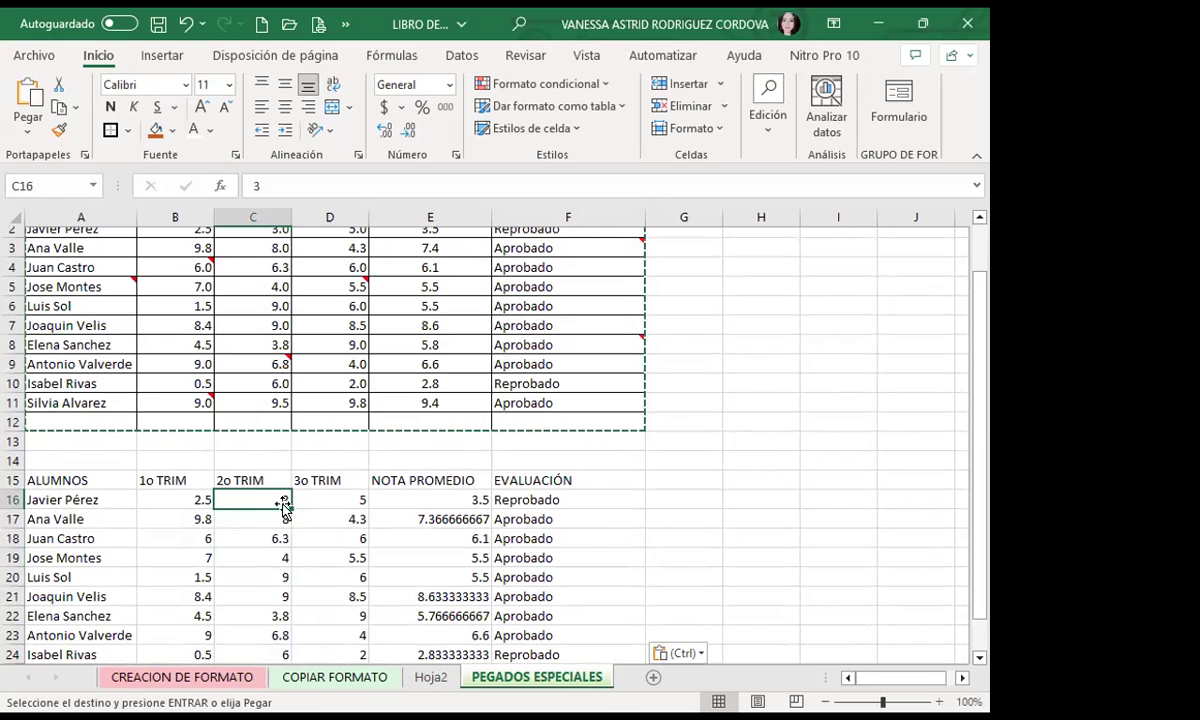
pyautogui.click(182, 497)
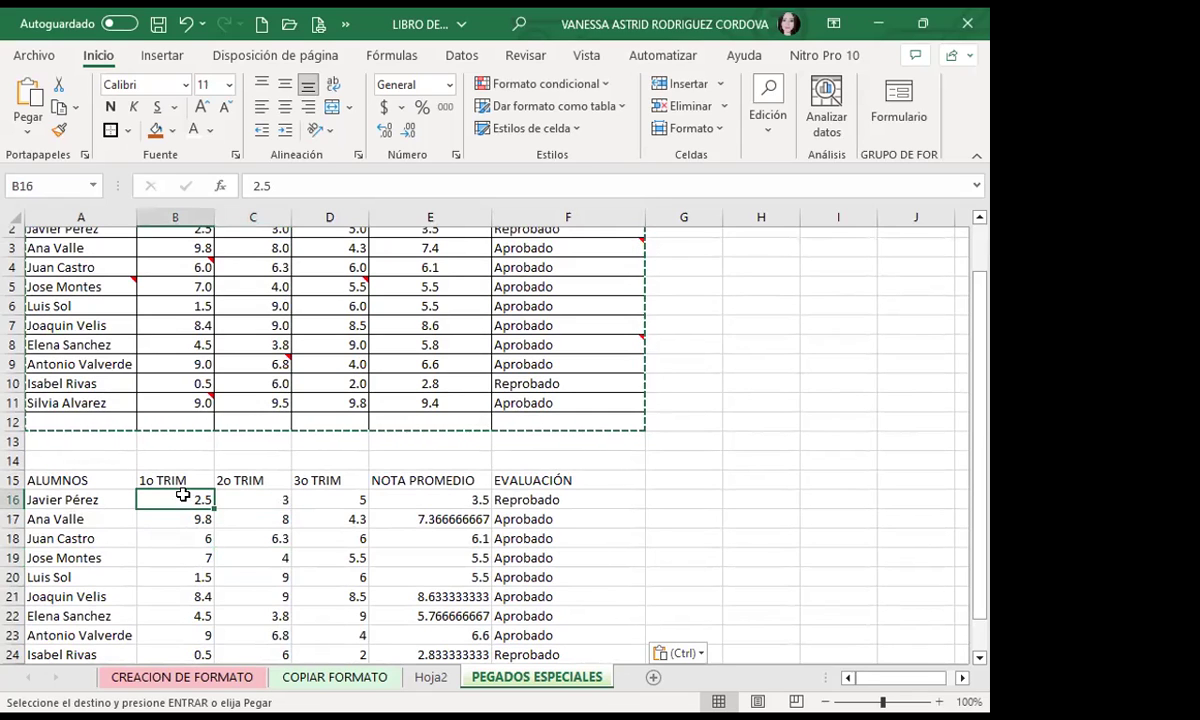
pyautogui.click(243, 497)
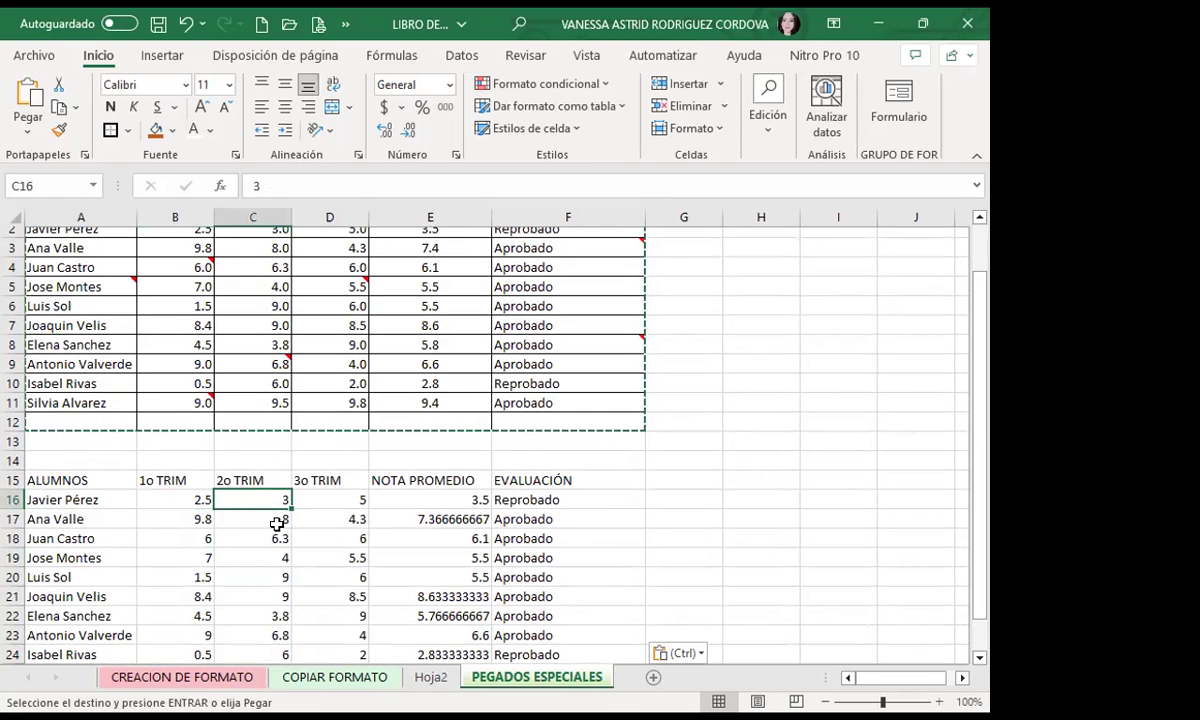
pyautogui.scroll(-1, 277, 523)
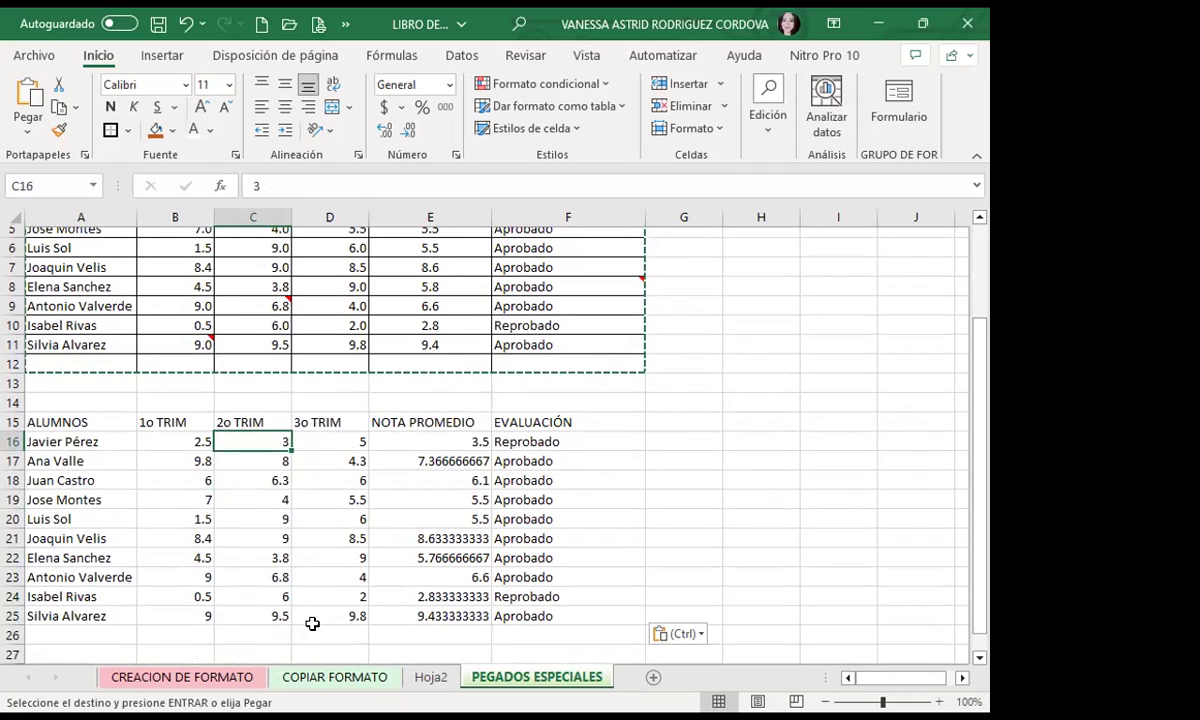
pyautogui.click(447, 443)
pyautogui.click(505, 441)
pyautogui.click(447, 441)
pyautogui.scroll(-2, 46, 558)
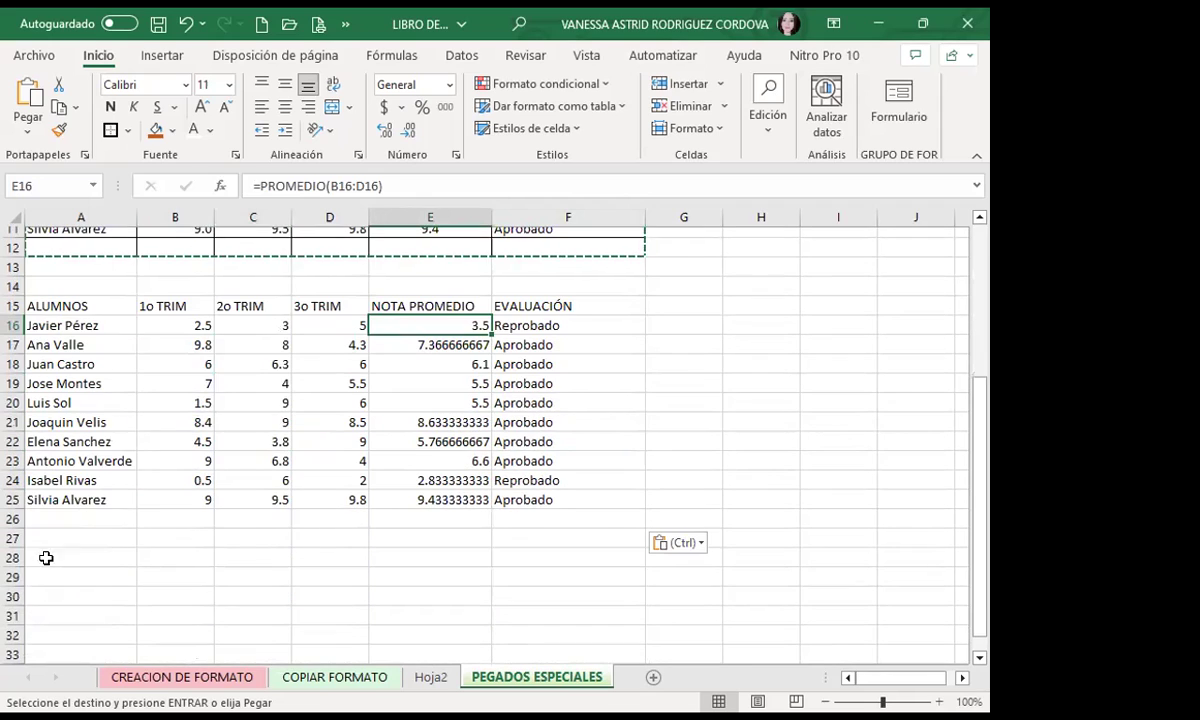
pyautogui.click(46, 558)
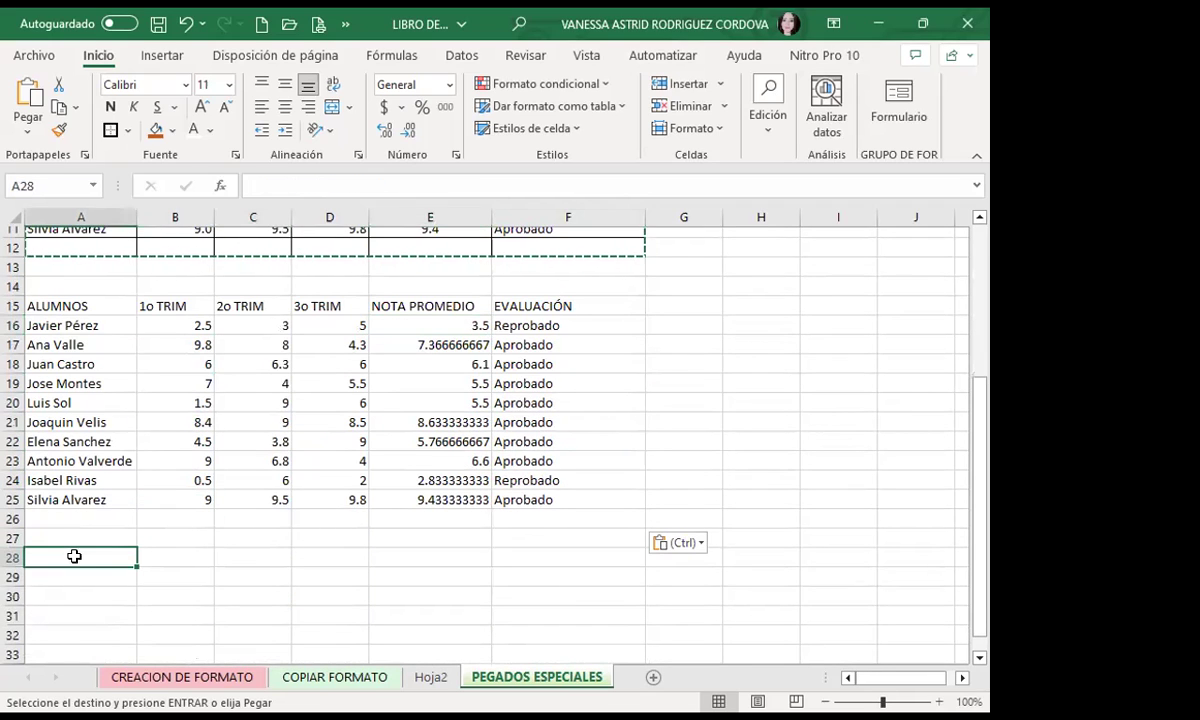
# Paste the grade table at A28 using Pegado especial with Valores only.
pyautogui.click(31, 125)
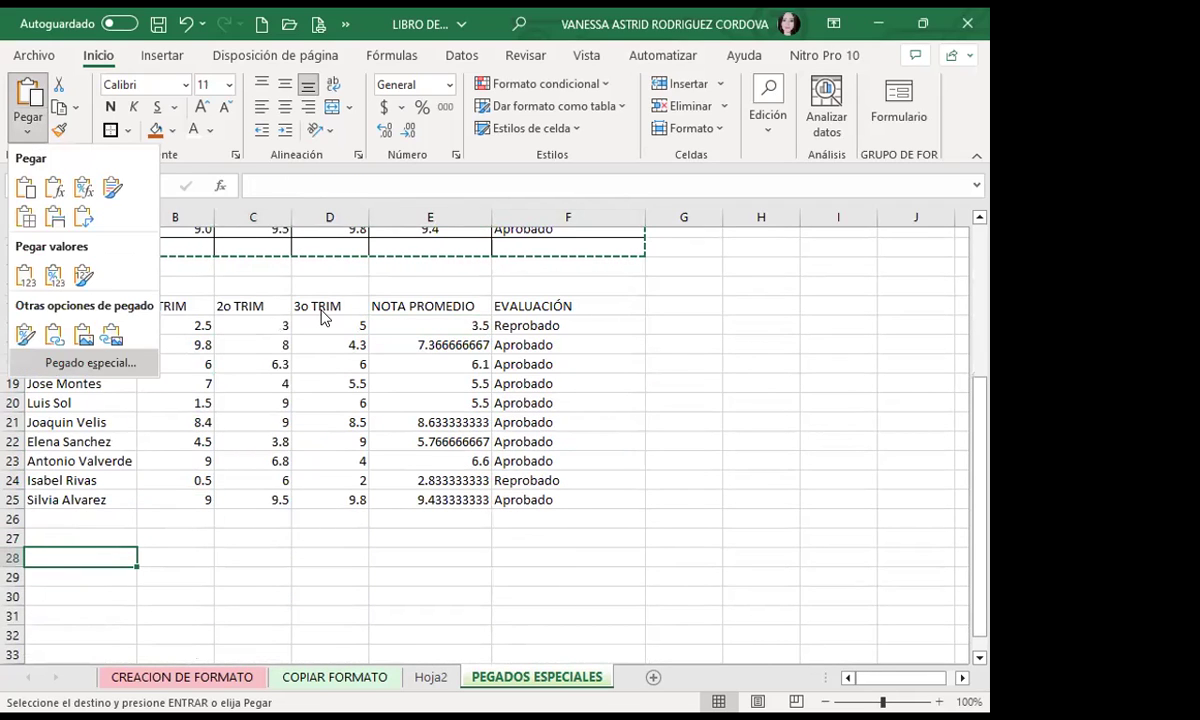
pyautogui.click(360, 311)
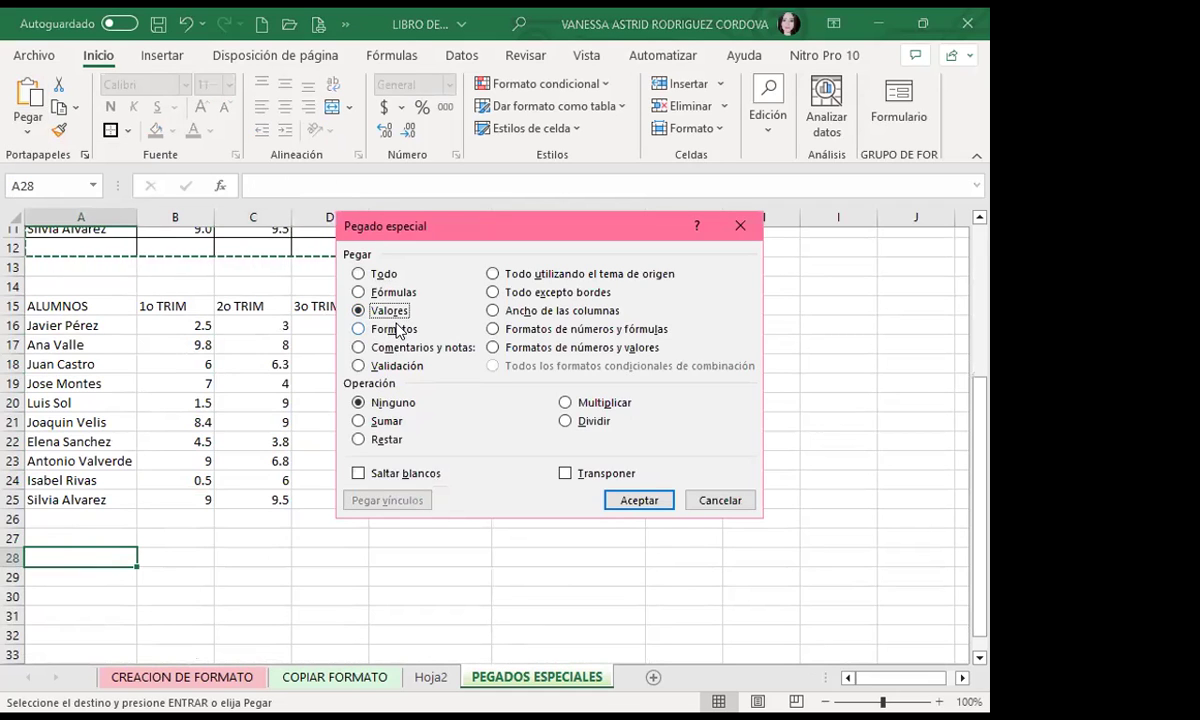
pyautogui.click(638, 500)
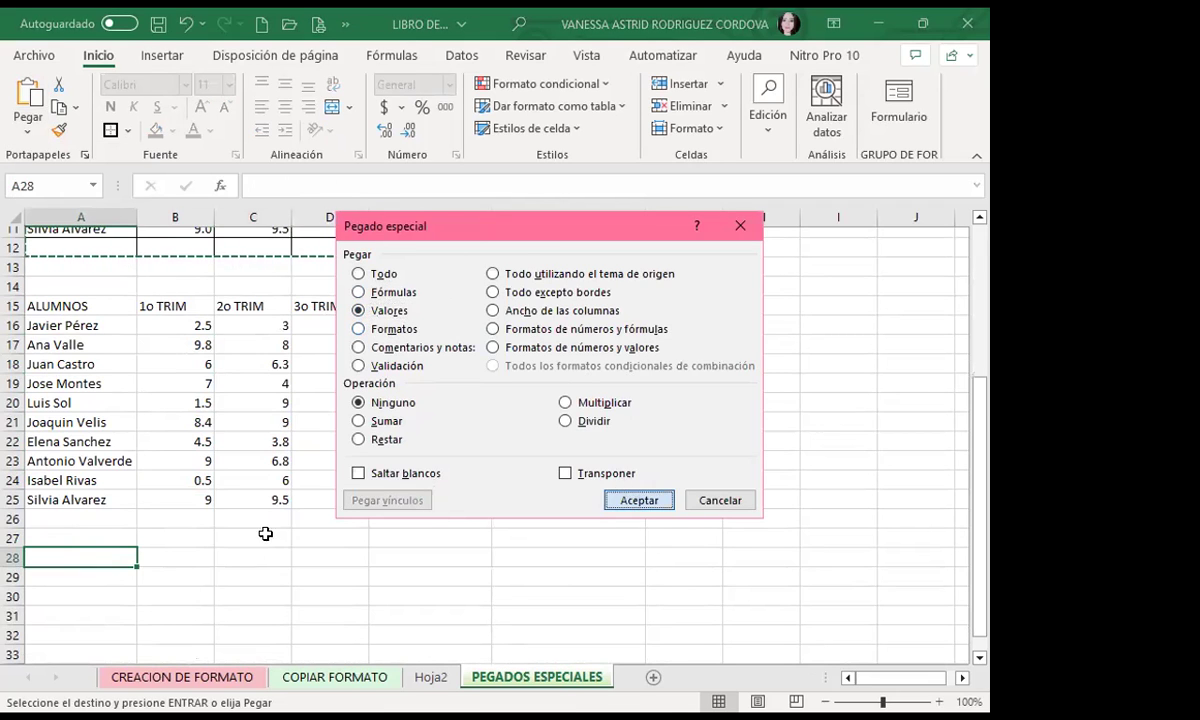
pyautogui.press('Return')
pyautogui.scroll(3, 460, 468)
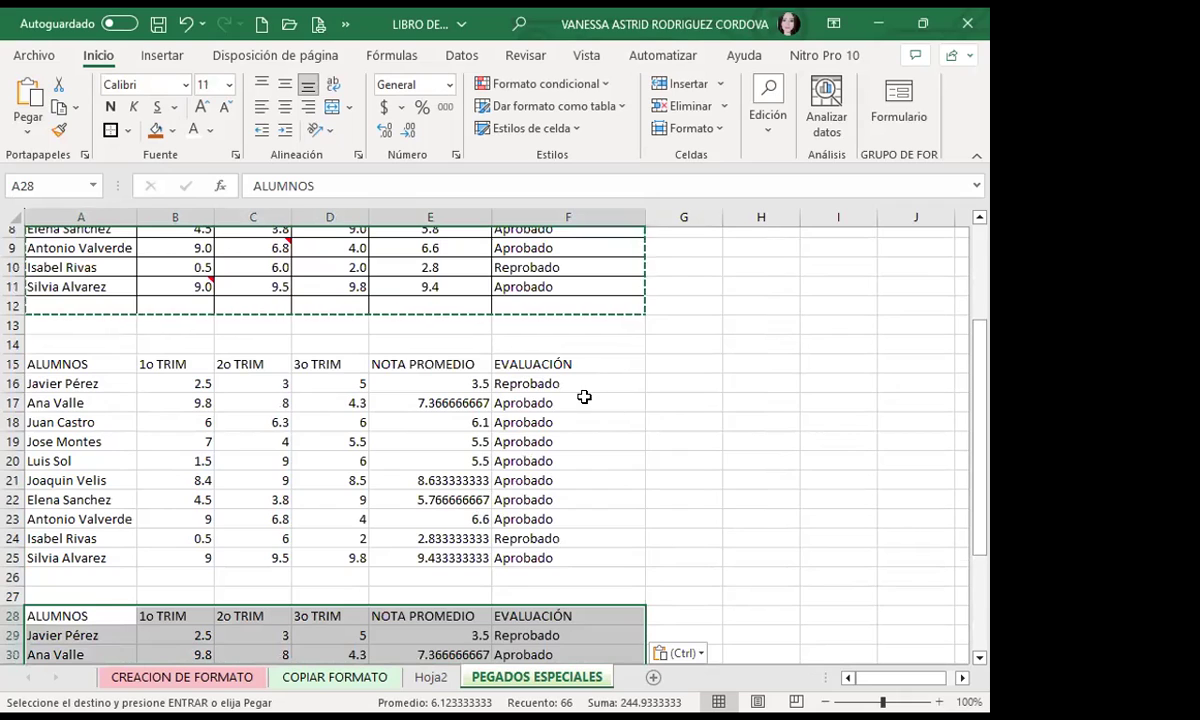
pyautogui.scroll(-2, 587, 470)
pyautogui.scroll(-2, 595, 530)
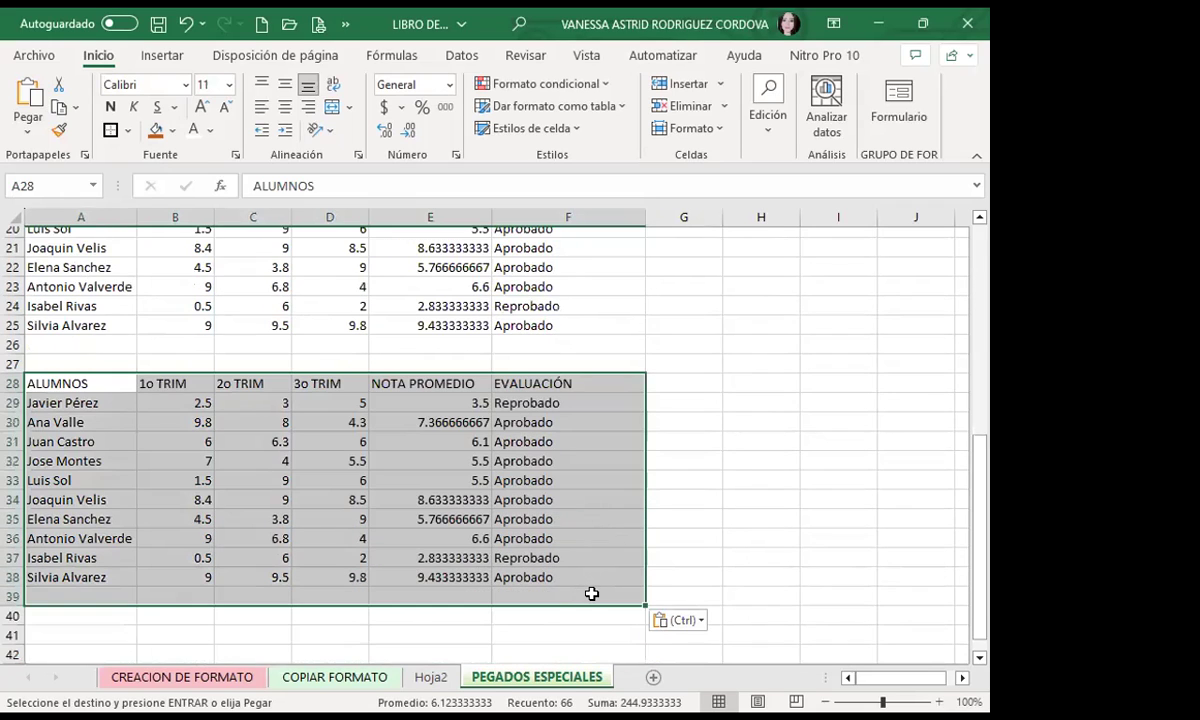
pyautogui.scroll(1, 591, 594)
pyautogui.scroll(2, 591, 596)
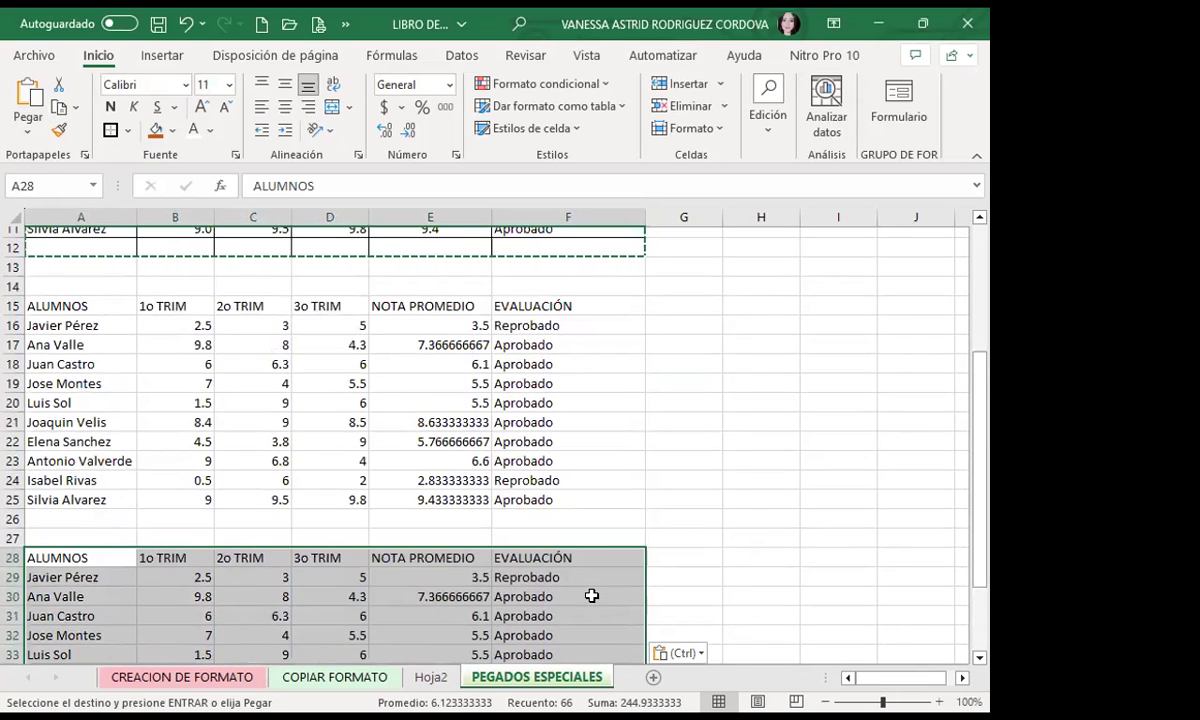
pyautogui.click(418, 320)
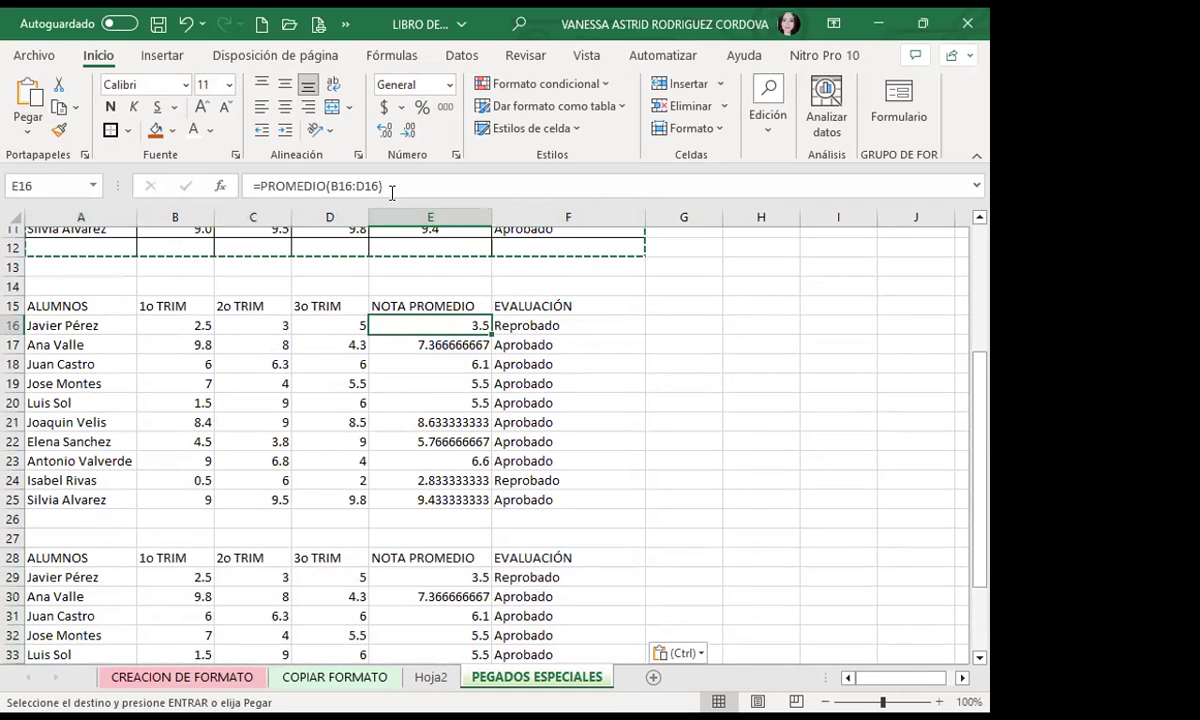
pyautogui.click(505, 325)
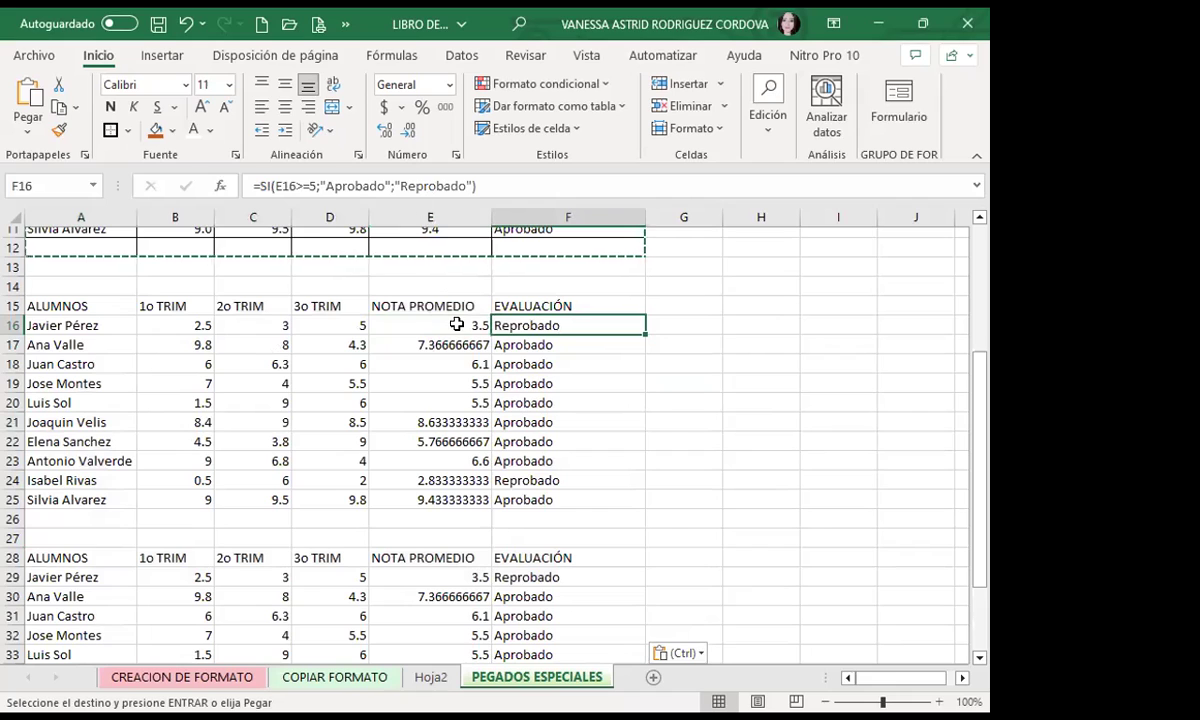
pyautogui.click(445, 577)
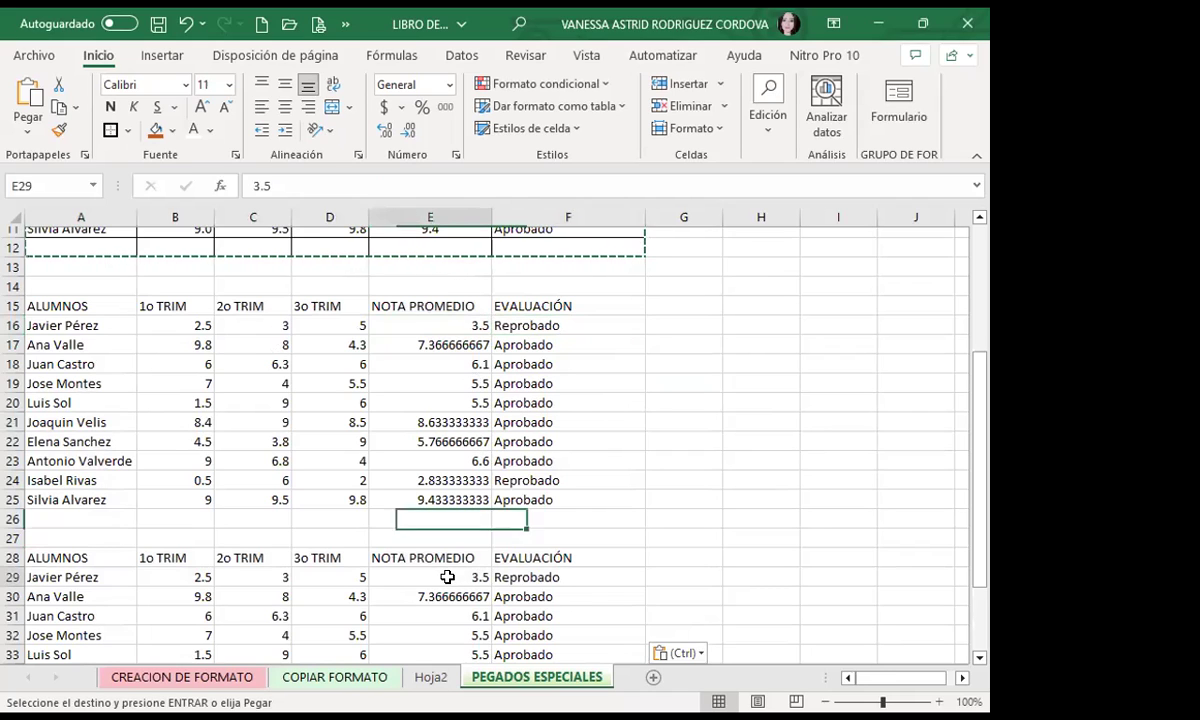
pyautogui.click(566, 575)
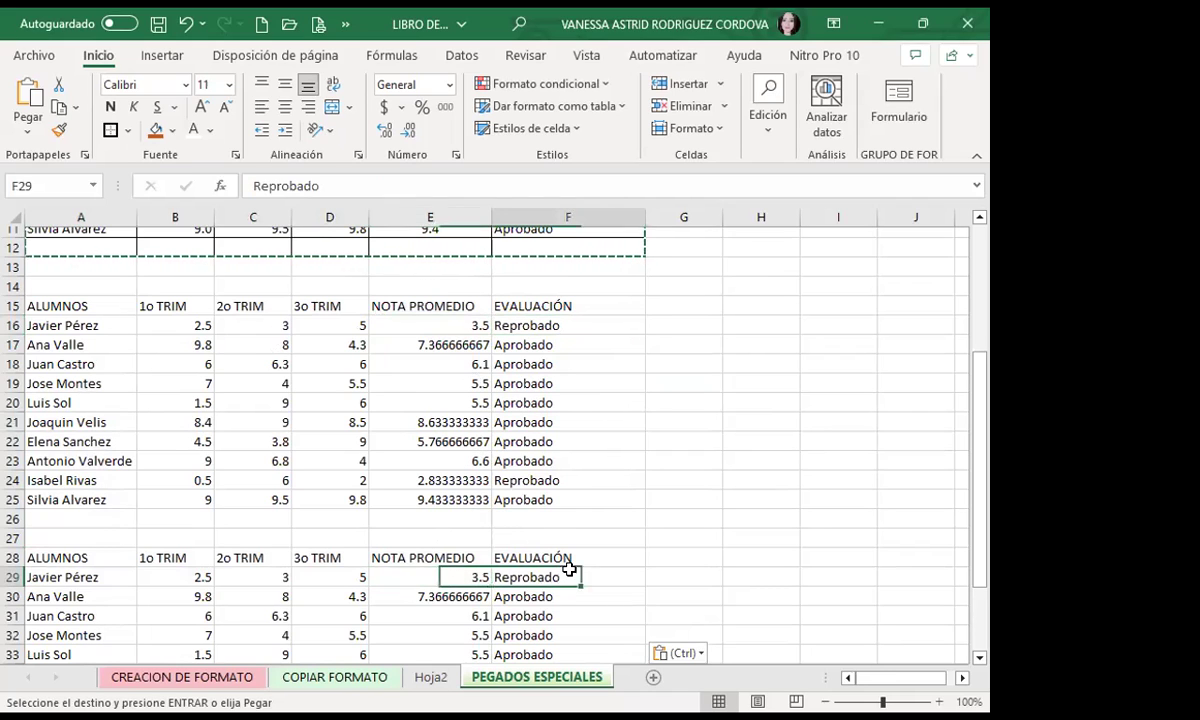
pyautogui.click(455, 596)
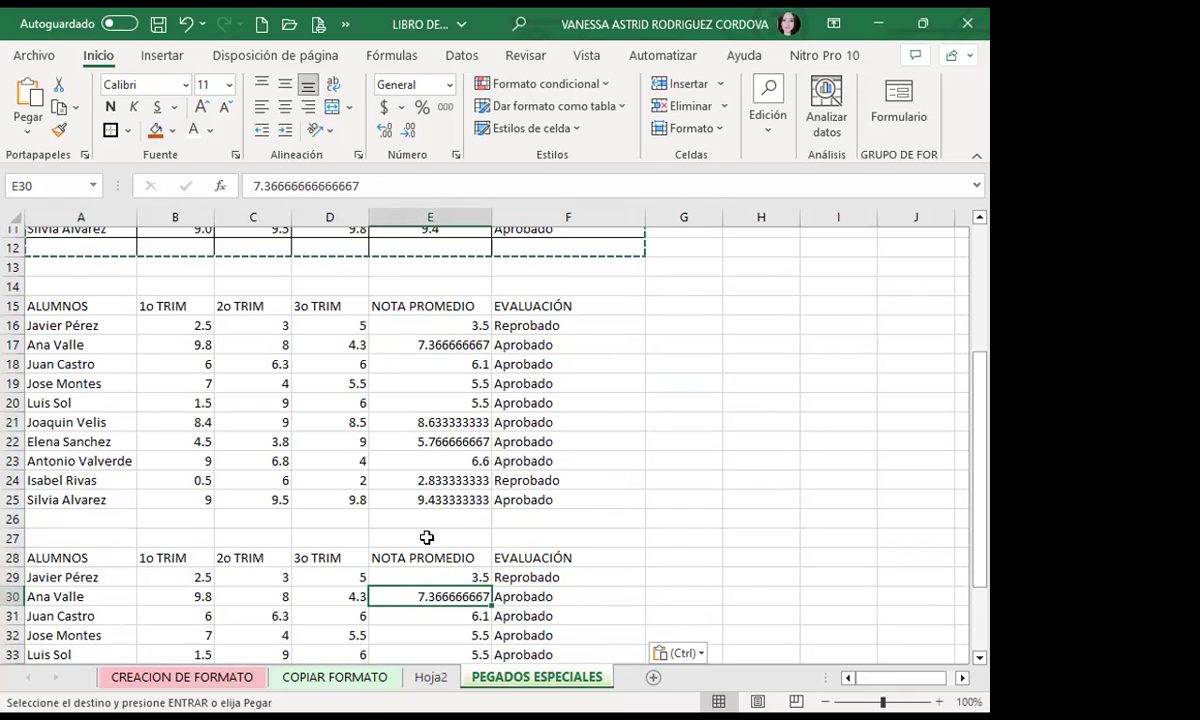
pyautogui.scroll(-2, 420, 530)
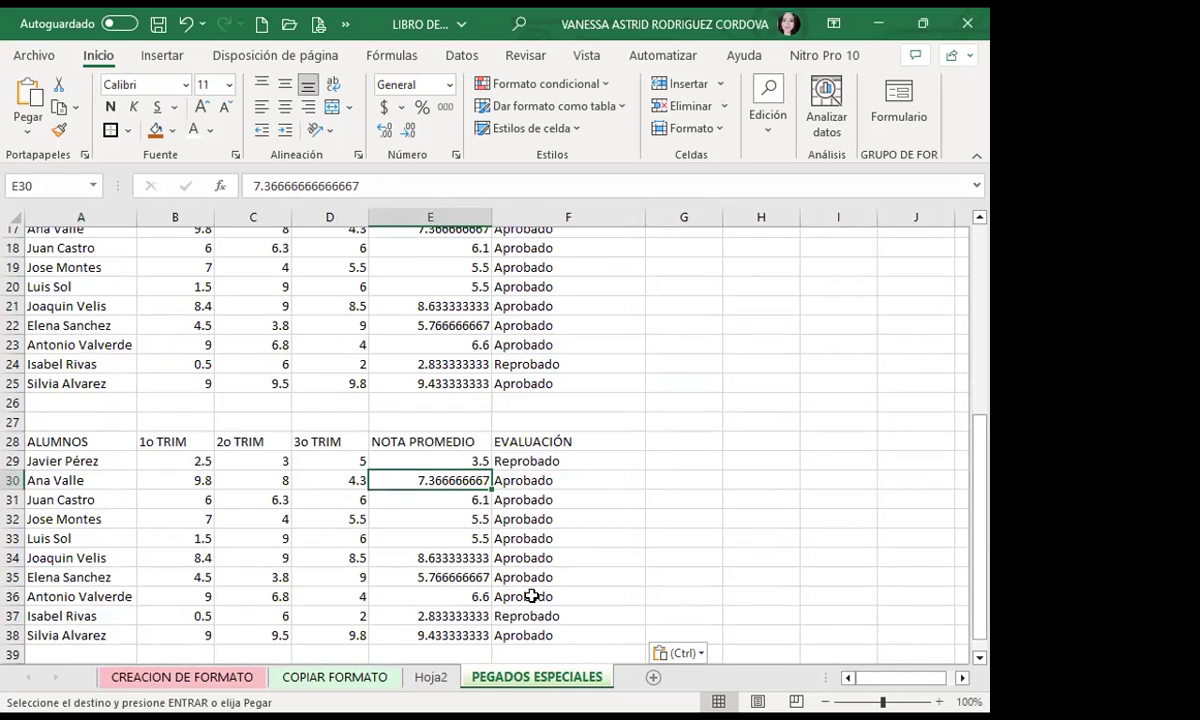
pyautogui.scroll(2, 446, 507)
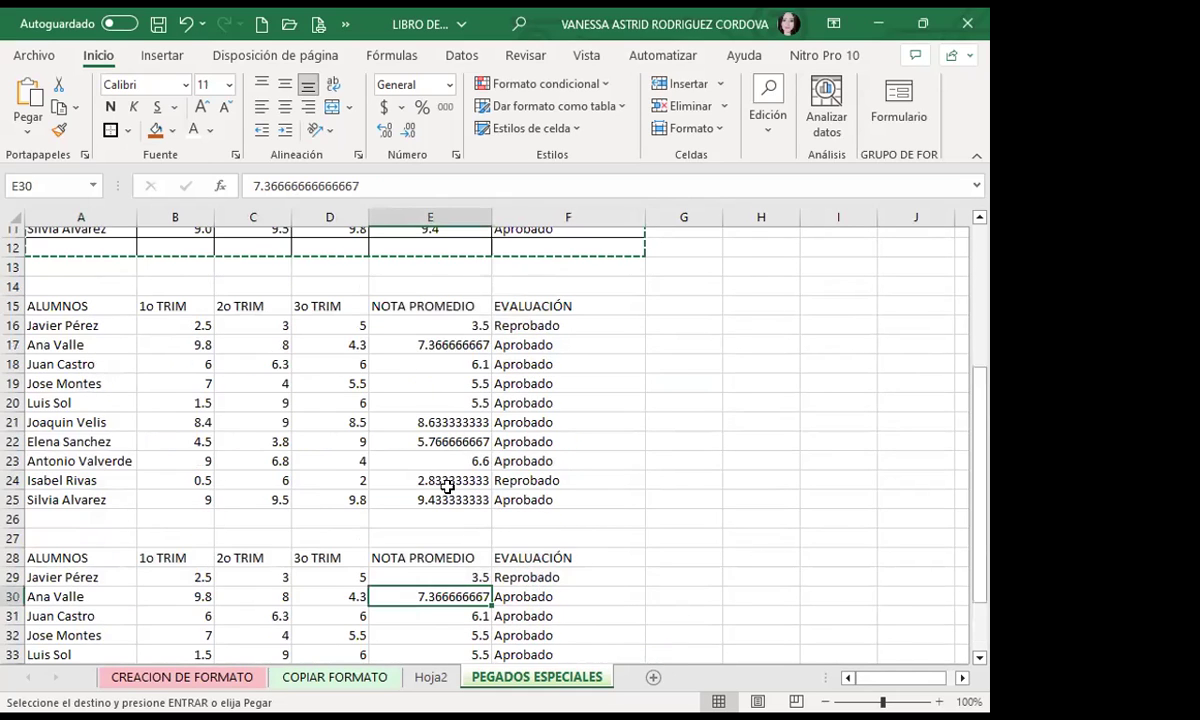
pyautogui.scroll(-1, 460, 530)
pyautogui.scroll(-1, 469, 568)
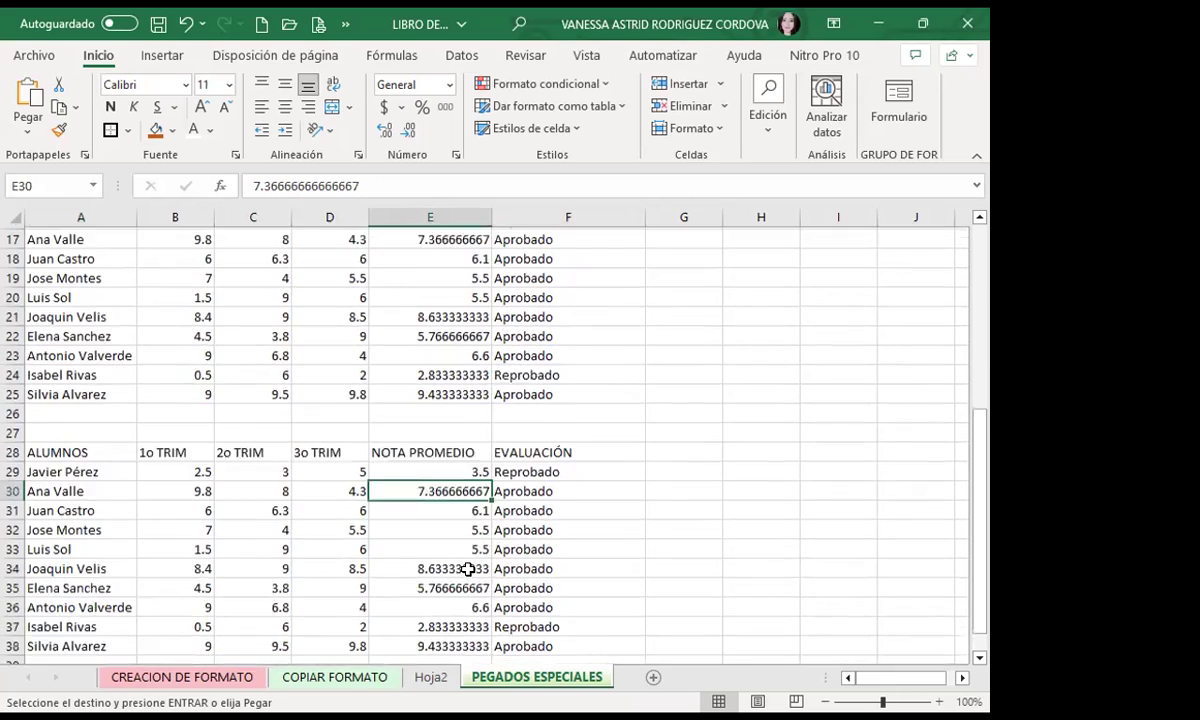
pyautogui.scroll(-1, 469, 568)
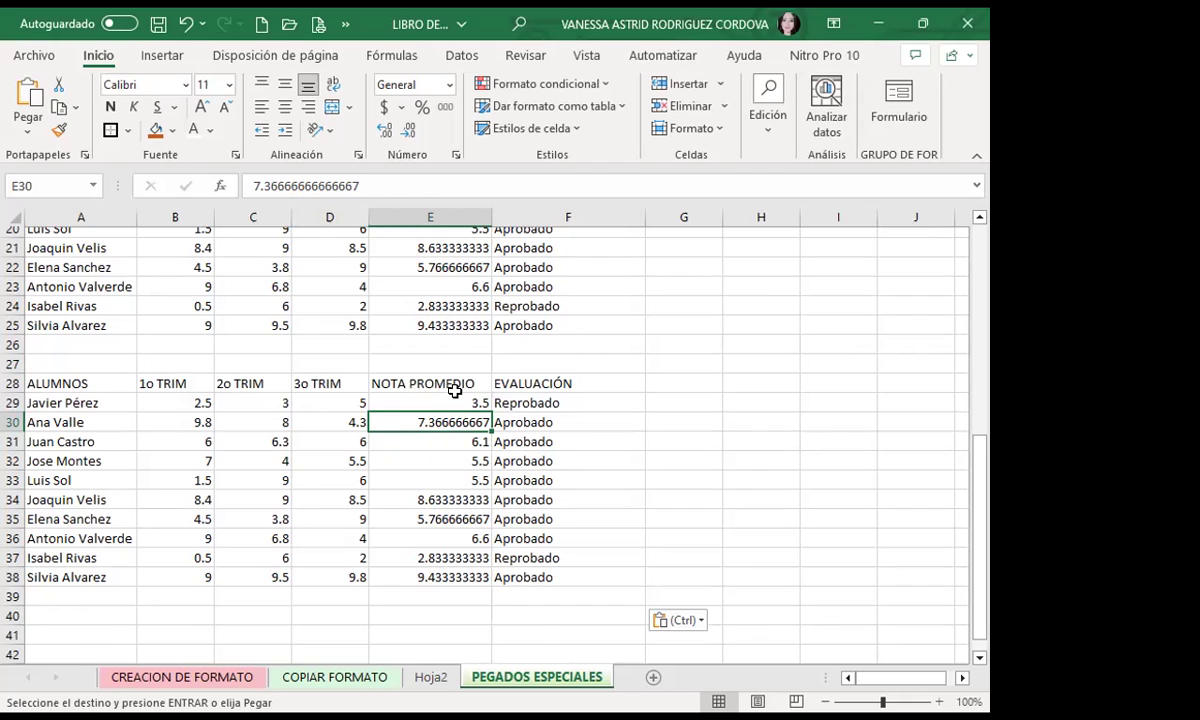
pyautogui.scroll(2, 455, 390)
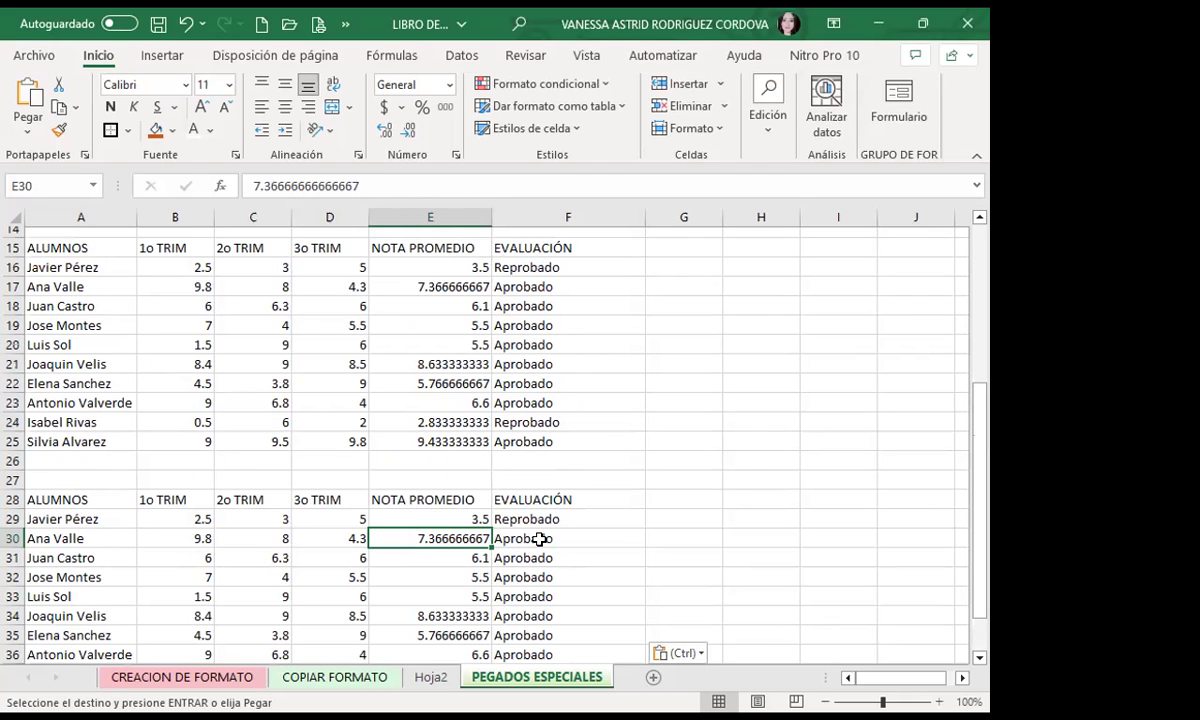
pyautogui.click(456, 266)
pyautogui.scroll(3, 490, 480)
pyautogui.scroll(2, 528, 503)
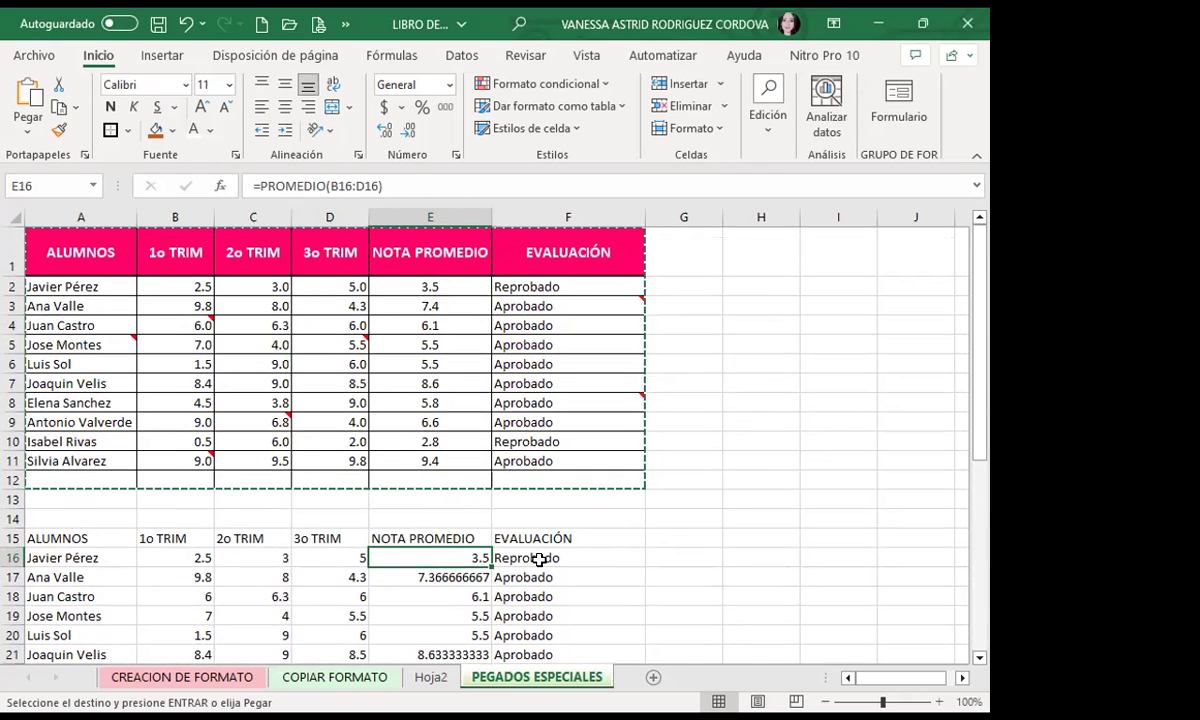
pyautogui.scroll(-2, 541, 551)
pyautogui.scroll(-2, 541, 551)
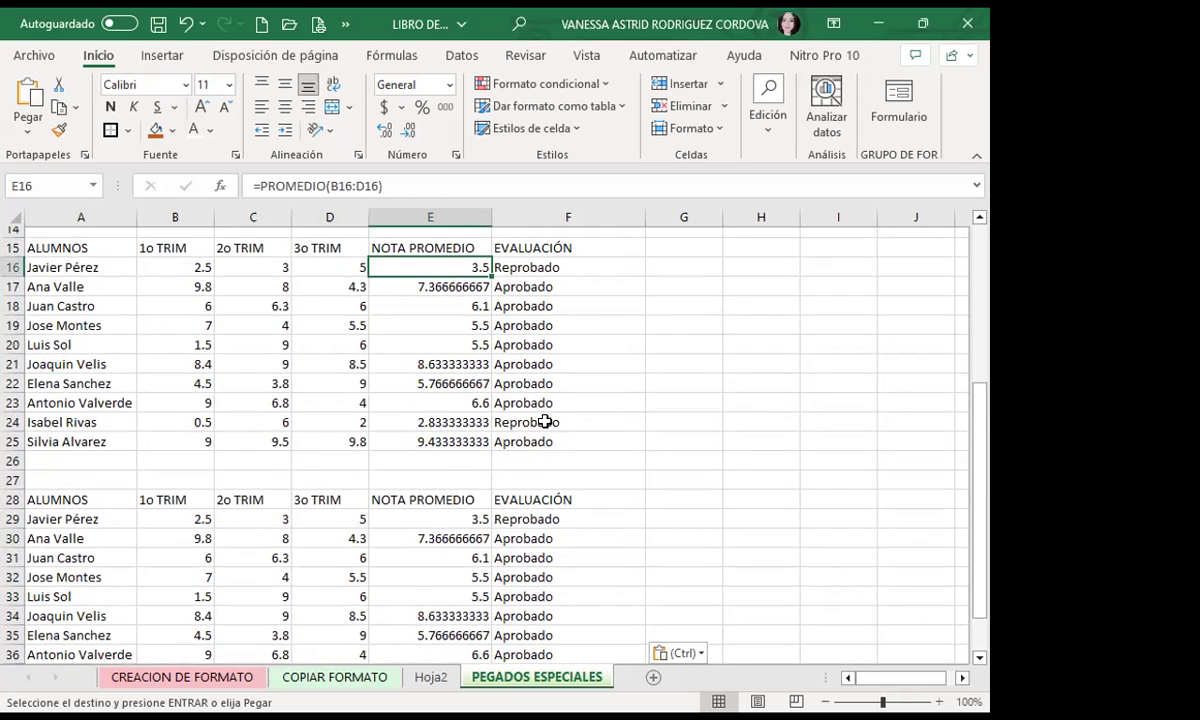
pyautogui.scroll(-1, 549, 423)
pyautogui.click(466, 461)
pyautogui.click(540, 461)
pyautogui.click(462, 484)
pyautogui.click(540, 481)
pyautogui.click(465, 519)
pyautogui.click(560, 538)
pyautogui.scroll(2, 524, 455)
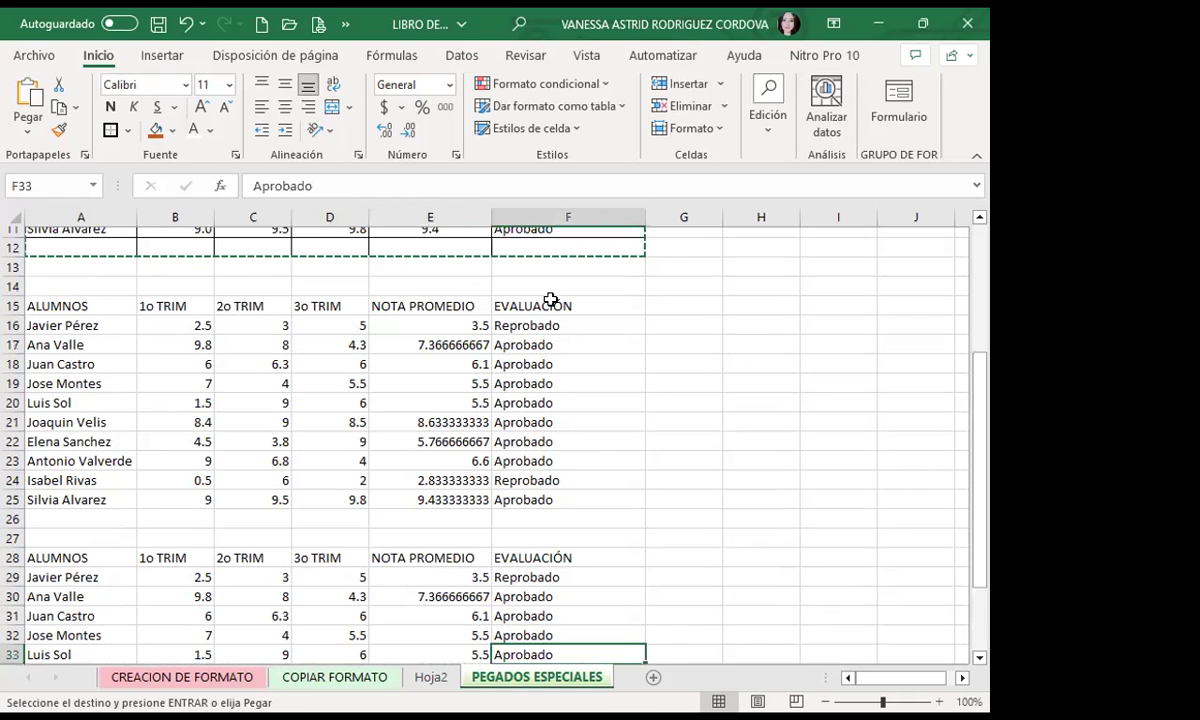
pyautogui.click(524, 321)
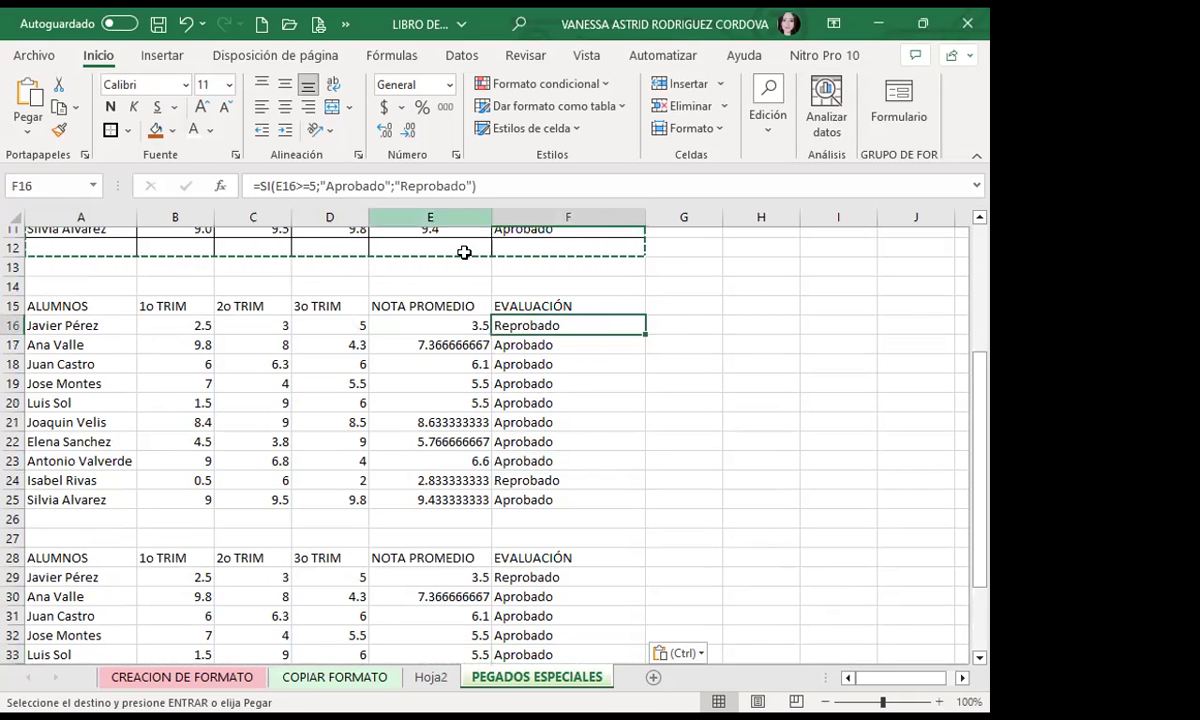
pyautogui.scroll(-1, 518, 549)
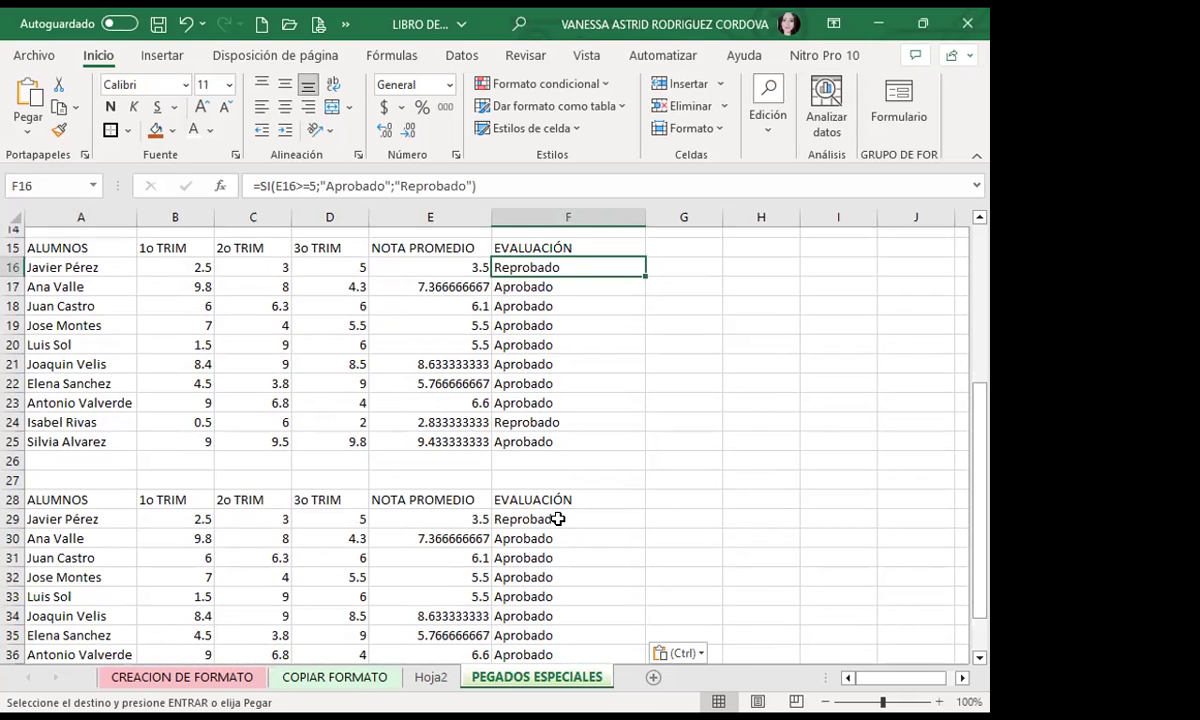
pyautogui.click(558, 519)
pyautogui.scroll(3, 345, 340)
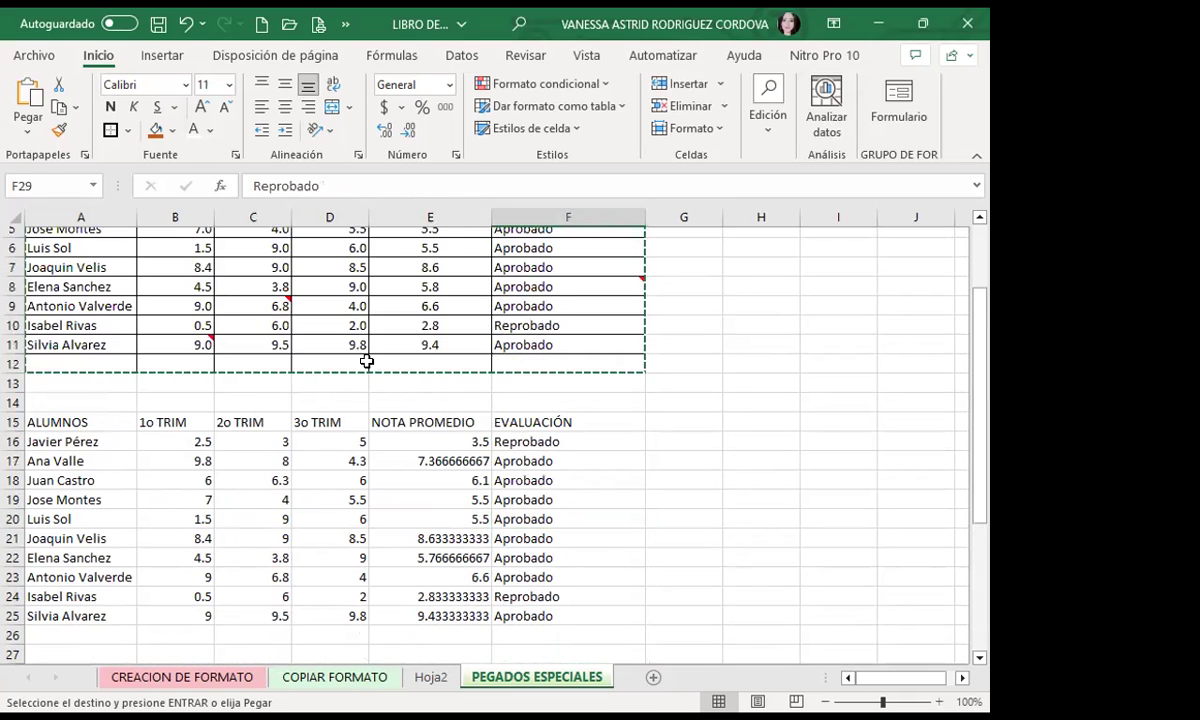
pyautogui.scroll(1, 345, 340)
pyautogui.scroll(-2, 372, 560)
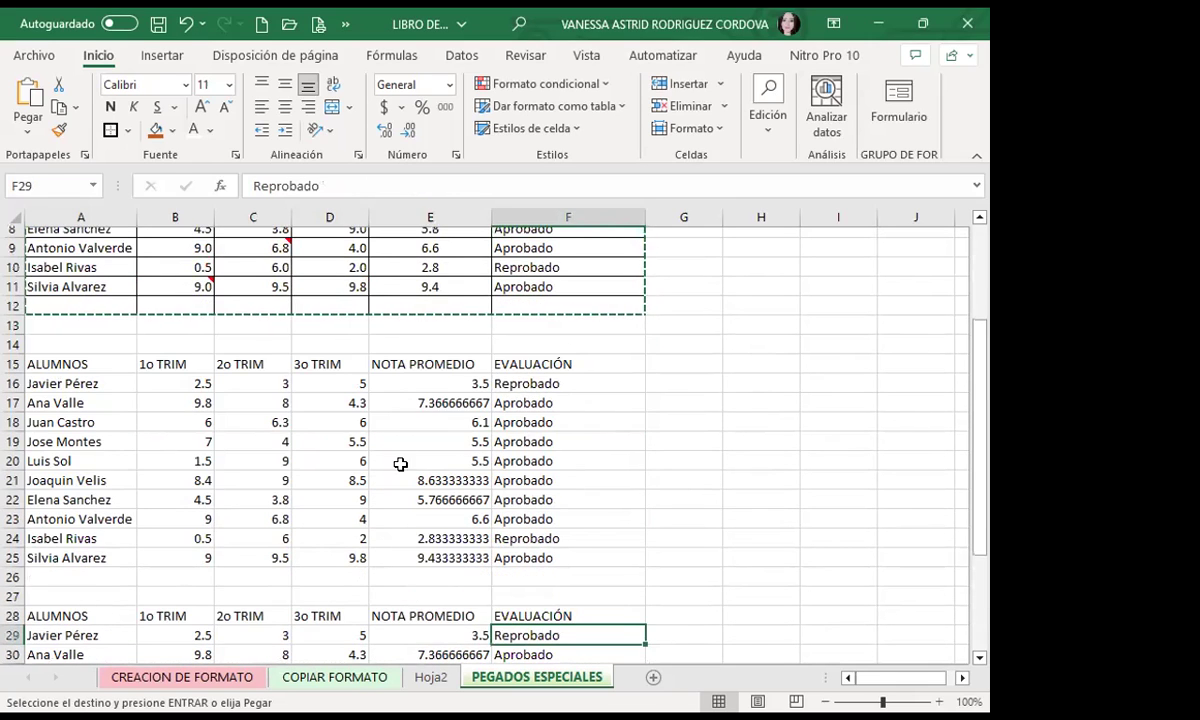
pyautogui.scroll(-2, 399, 464)
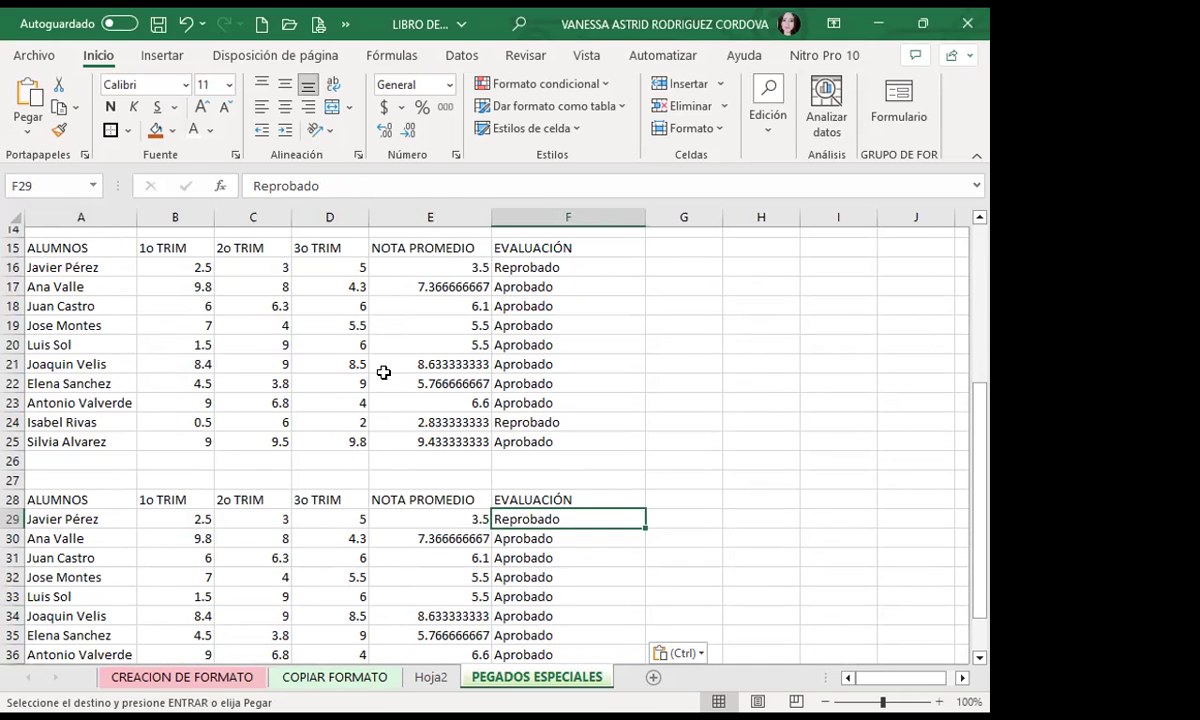
pyautogui.click(415, 345)
pyautogui.click(412, 538)
pyautogui.scroll(-3, 14, 538)
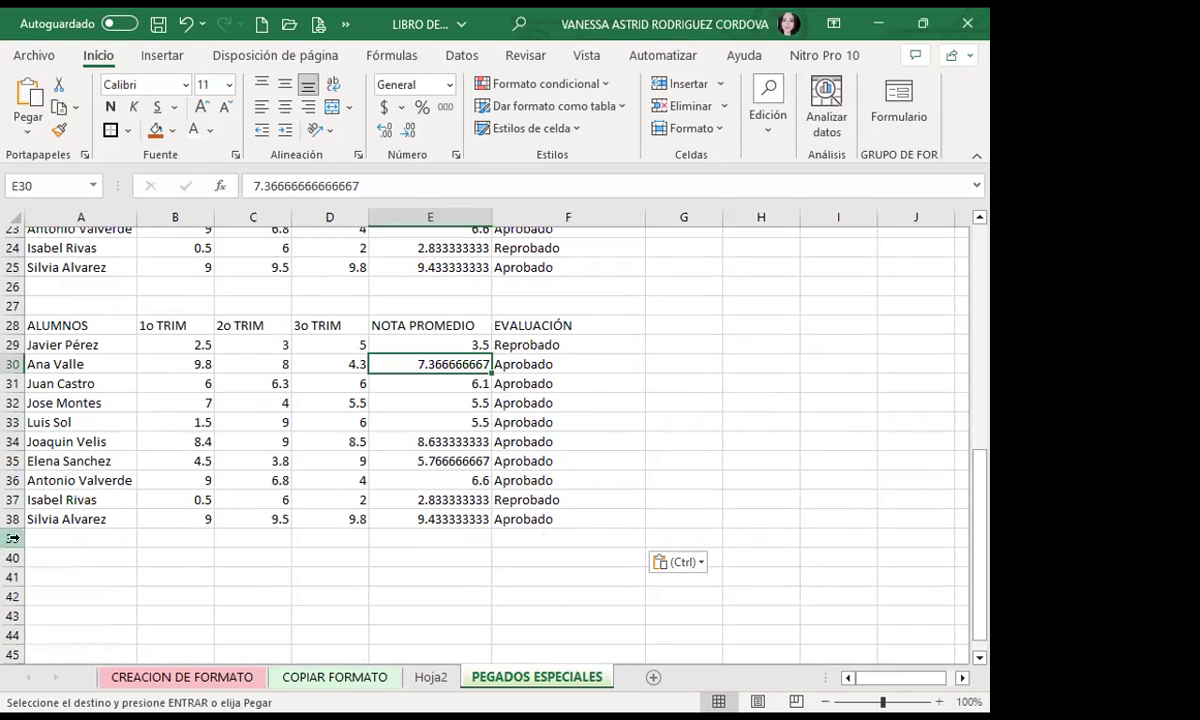
# Paste only the table's Formatos at A41 via Pegado especial (Ctrl+Alt+V).
pyautogui.click(66, 575)
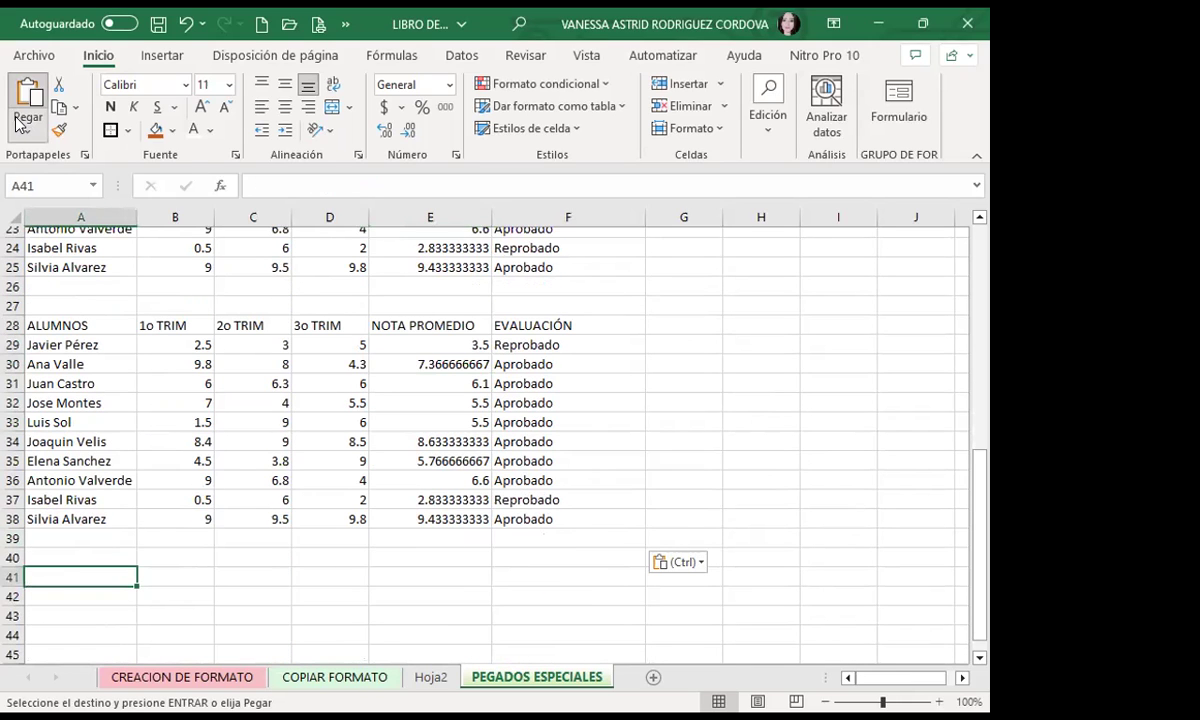
pyautogui.hotkey('ctrl', 'alt', 'v')
pyautogui.click(359, 330)
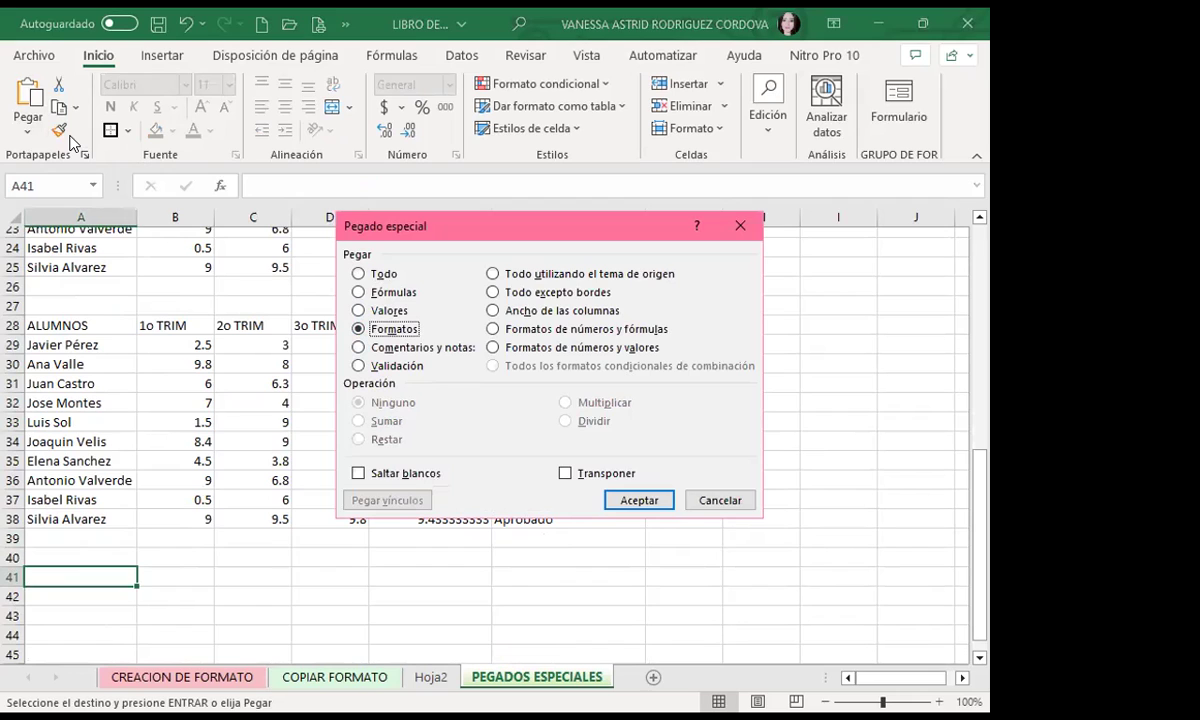
pyautogui.click(636, 499)
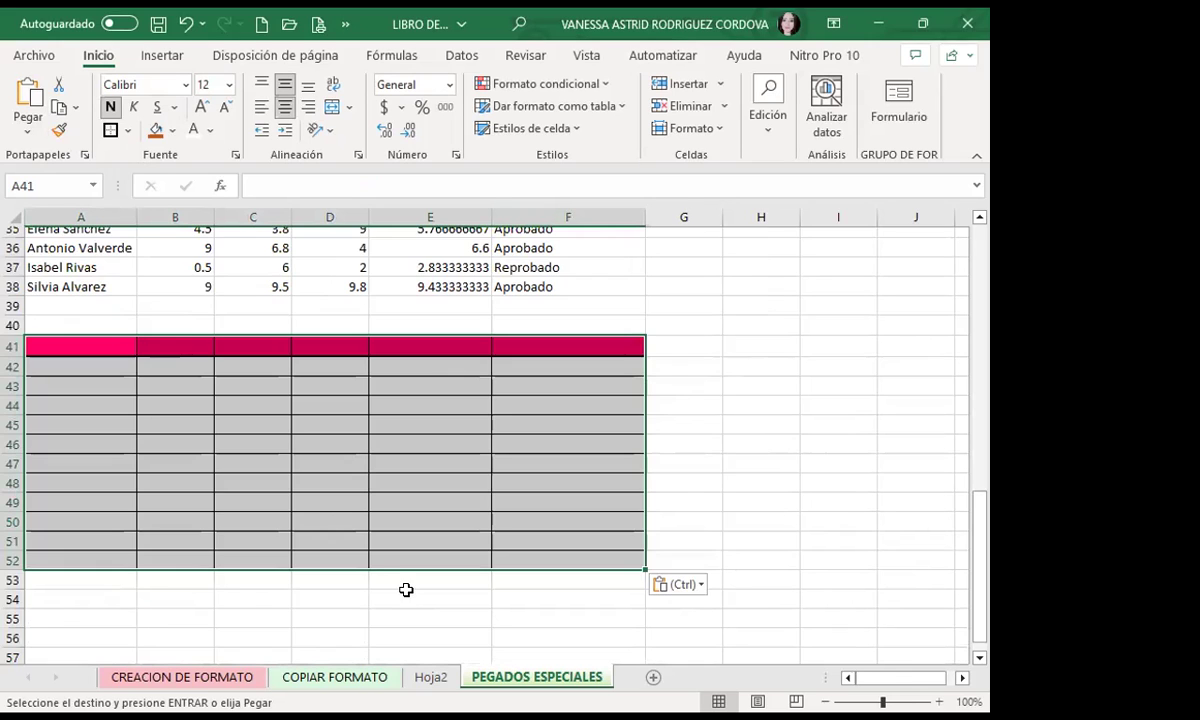
pyautogui.scroll(-2, 406, 590)
pyautogui.click(80, 500)
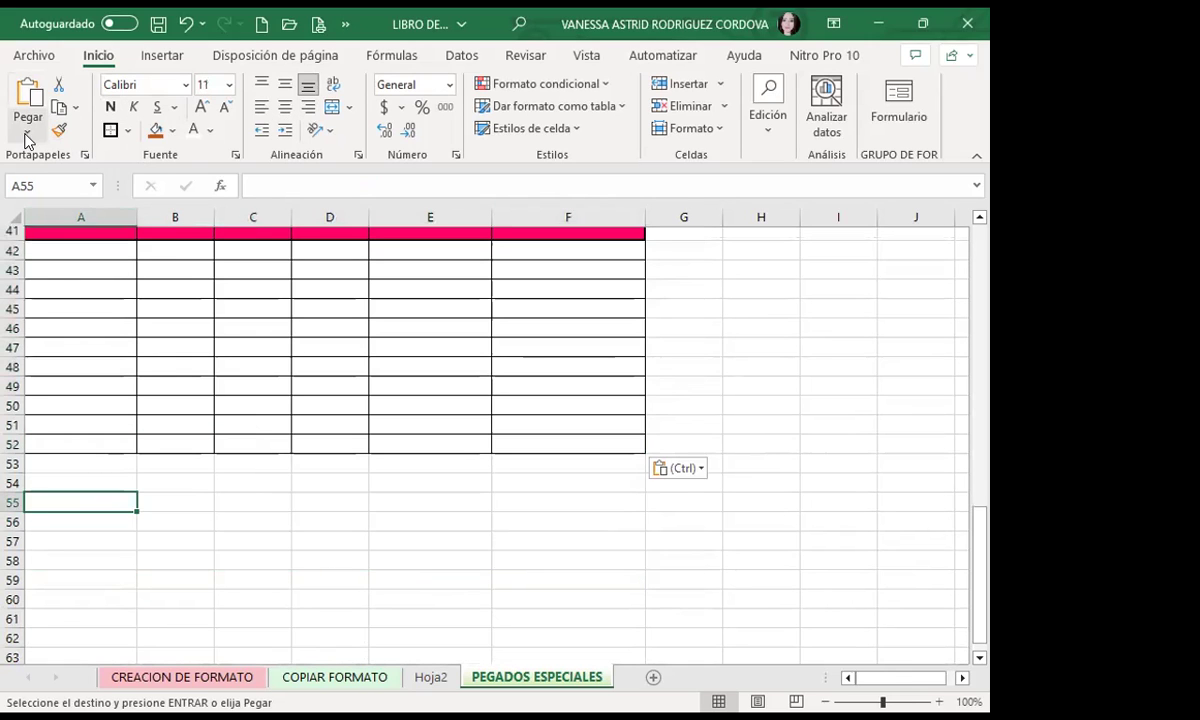
# Paste the table's notes at A55 using Pegado especial with Comentarios y notas.
pyautogui.click(26, 134)
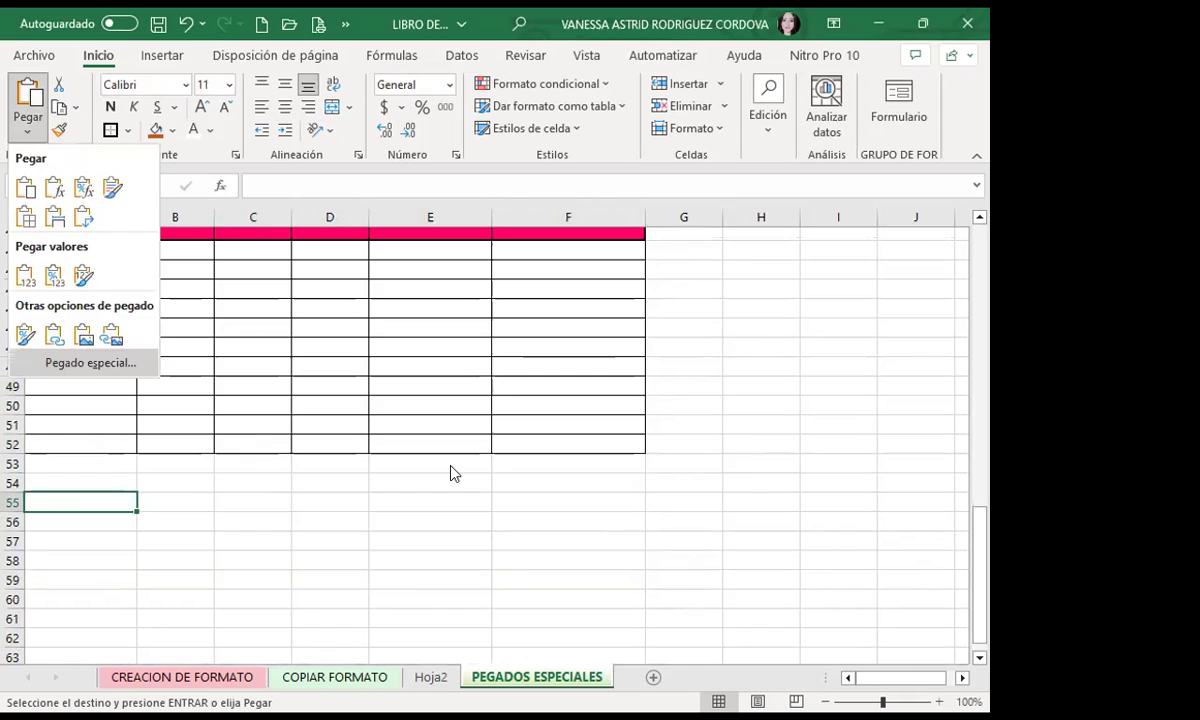
pyautogui.hotkey('ctrl', 'alt', 'v')
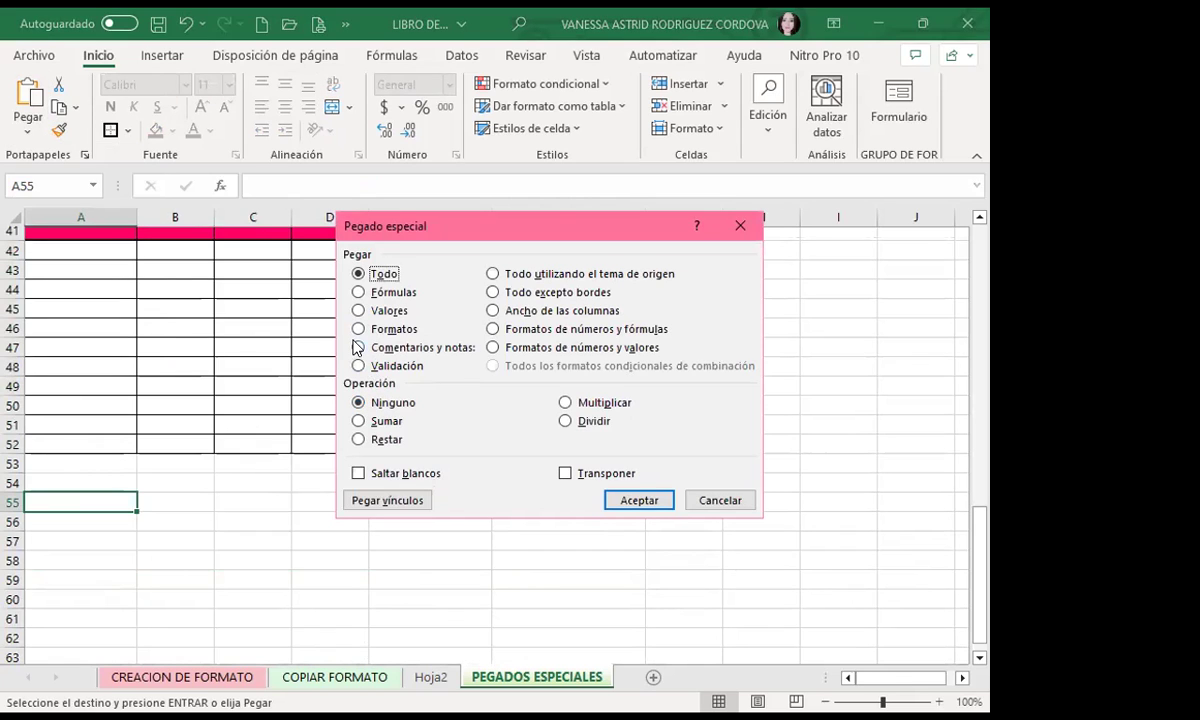
pyautogui.click(357, 347)
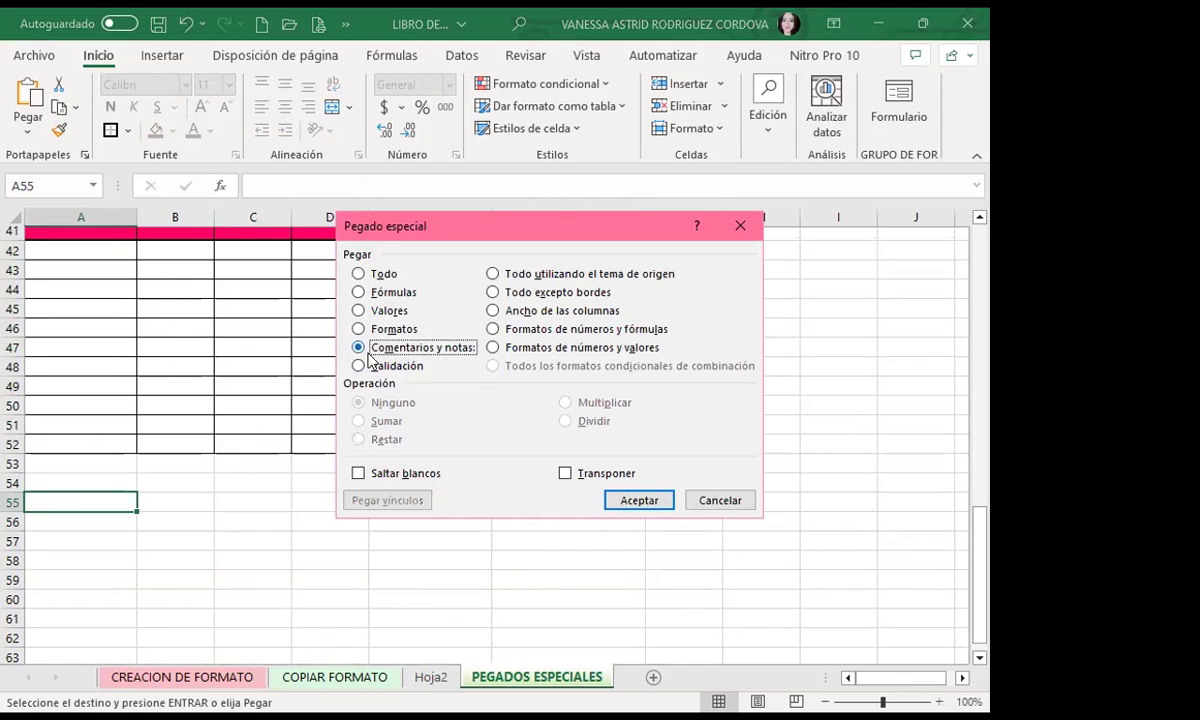
pyautogui.click(641, 495)
pyautogui.scroll(-2, 694, 487)
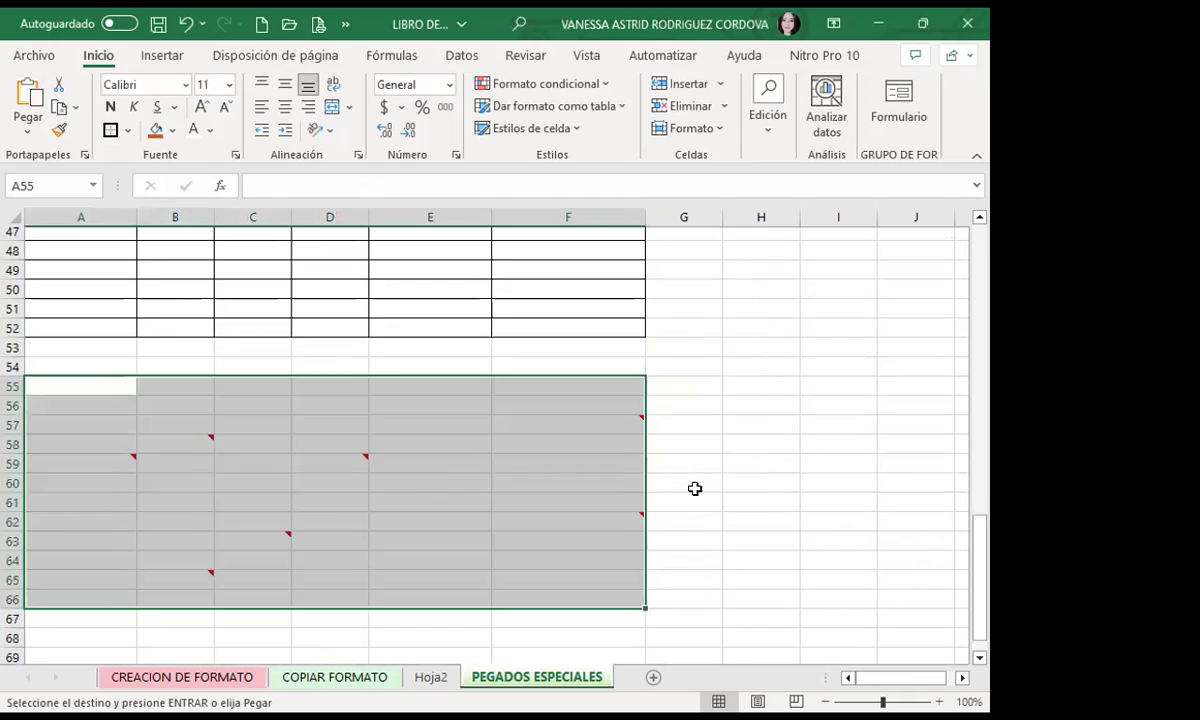
pyautogui.scroll(-2, 696, 471)
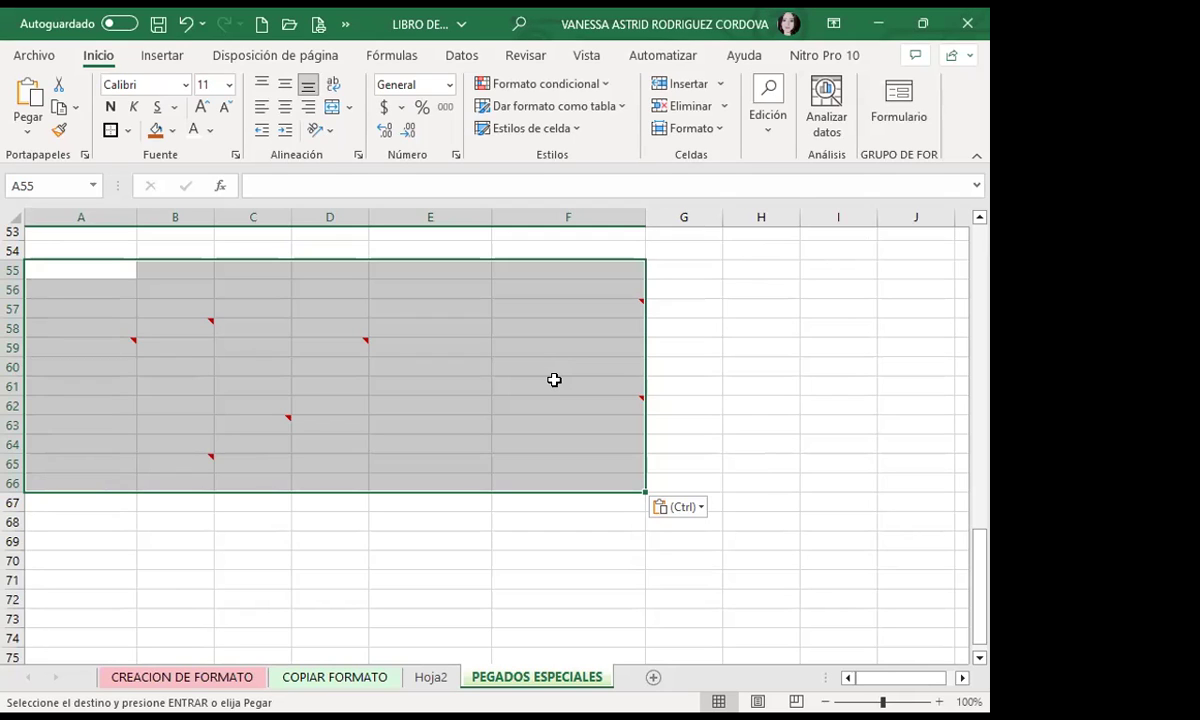
pyautogui.scroll(3, 96, 367)
pyautogui.scroll(4, 99, 351)
pyautogui.scroll(4, 102, 335)
pyautogui.scroll(3, 107, 304)
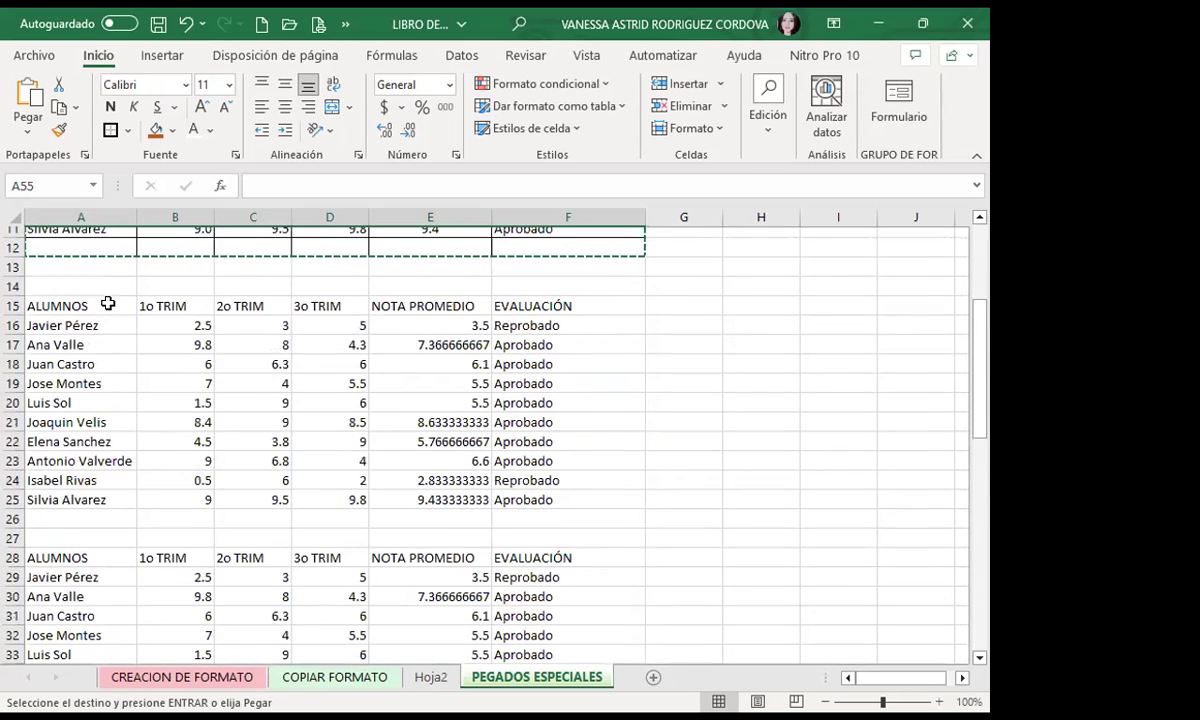
pyautogui.scroll(4, 108, 290)
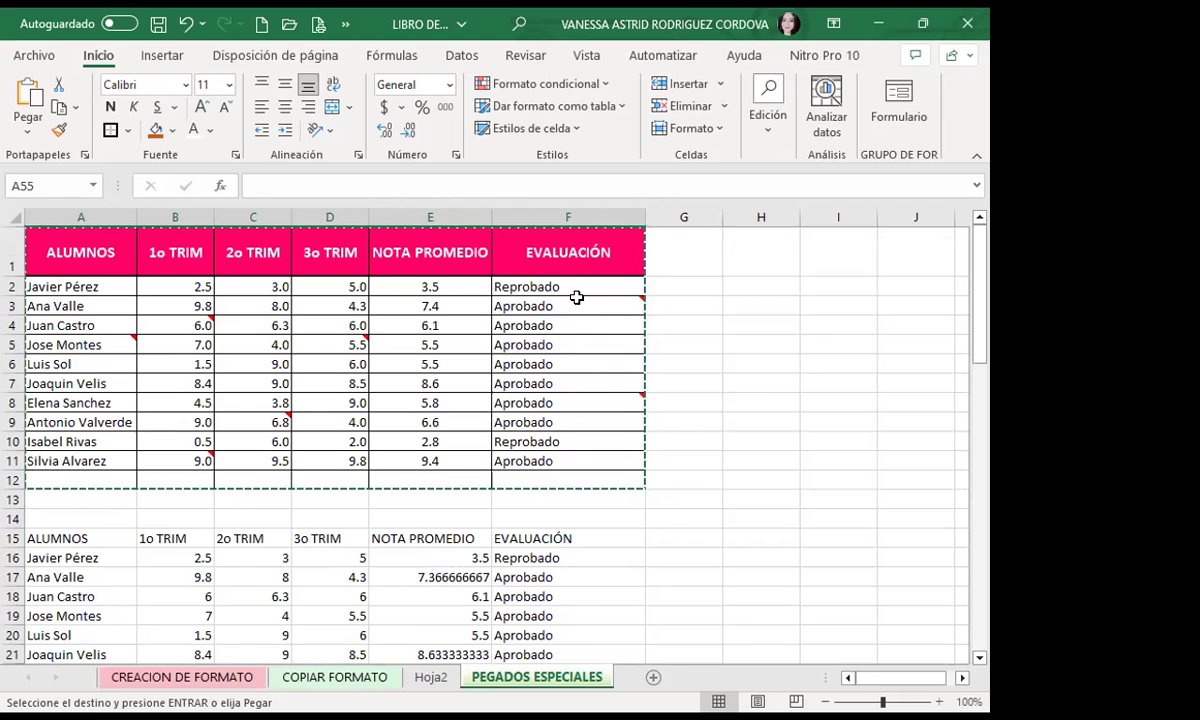
pyautogui.scroll(-5, 451, 437)
pyautogui.hotkey('ctrl', 'v')
pyautogui.scroll(-8, 204, 554)
pyautogui.scroll(-3, 204, 552)
pyautogui.scroll(-2, 228, 500)
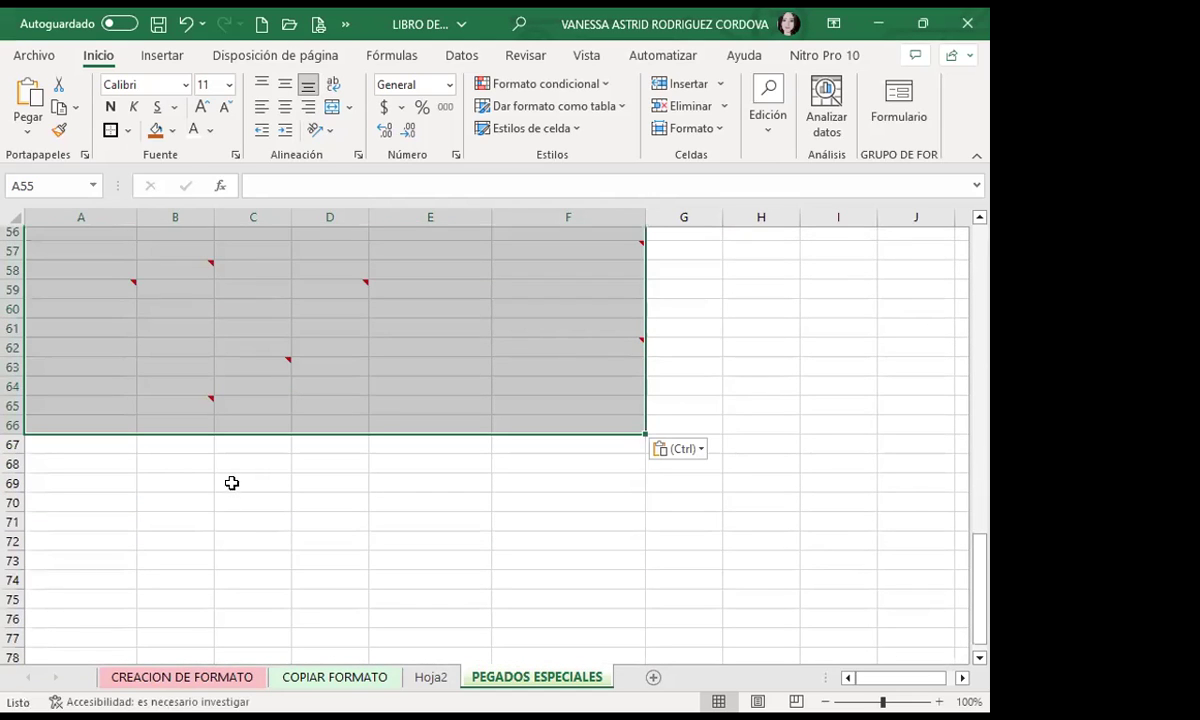
pyautogui.scroll(3, 368, 562)
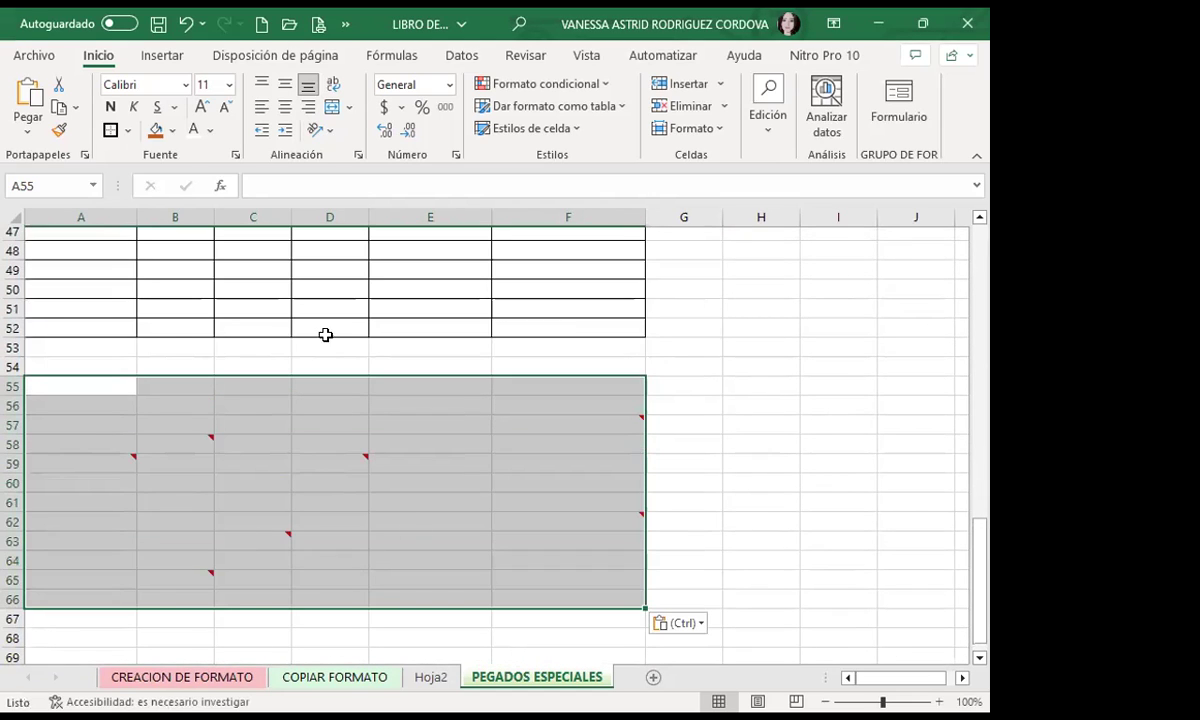
pyautogui.scroll(-1, 231, 541)
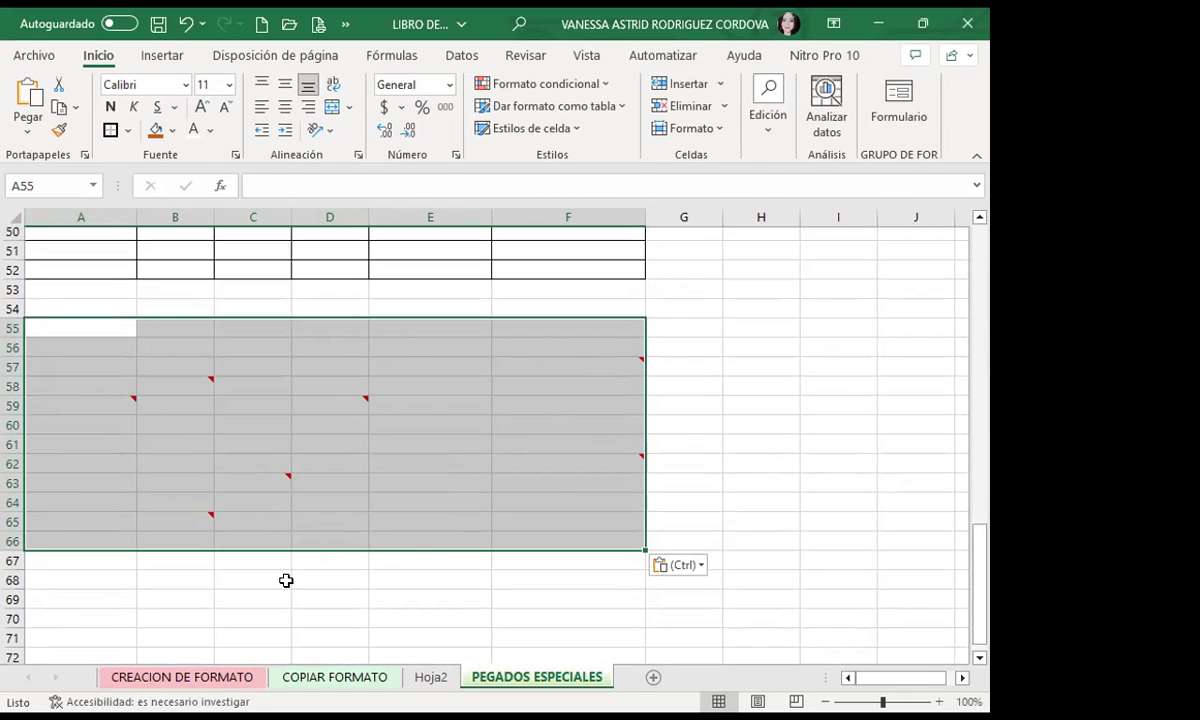
pyautogui.moveTo(335, 460)
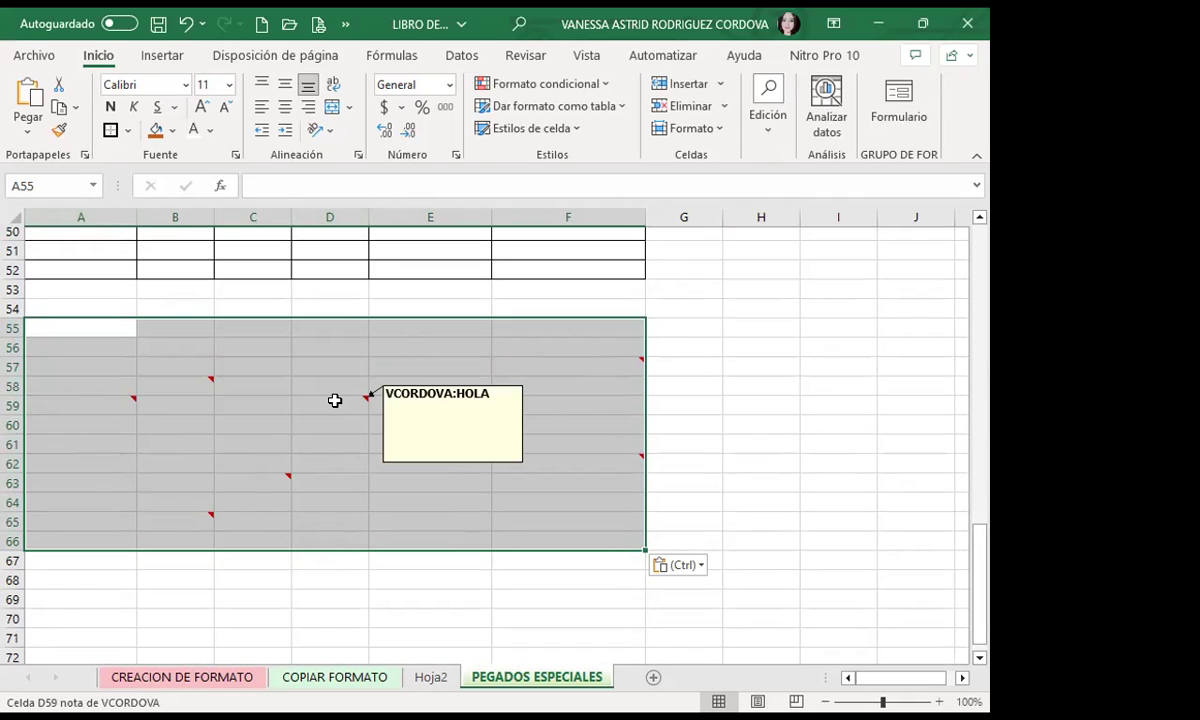
pyautogui.click(585, 57)
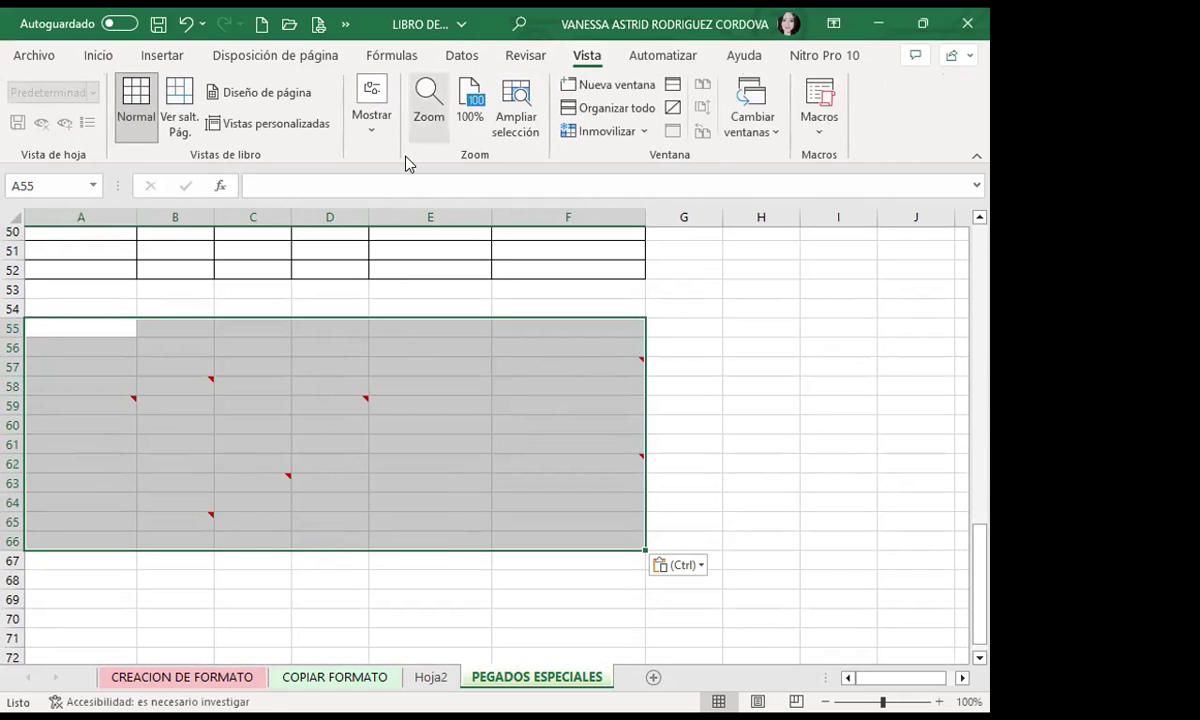
pyautogui.click(522, 55)
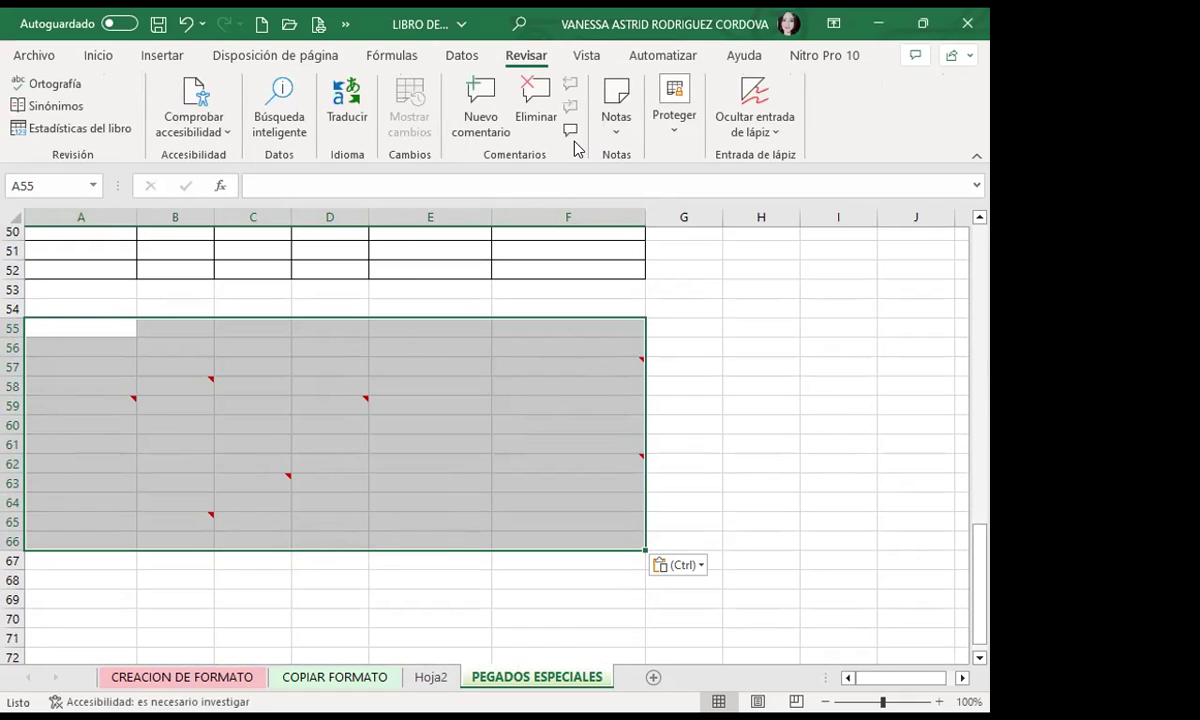
pyautogui.click(609, 126)
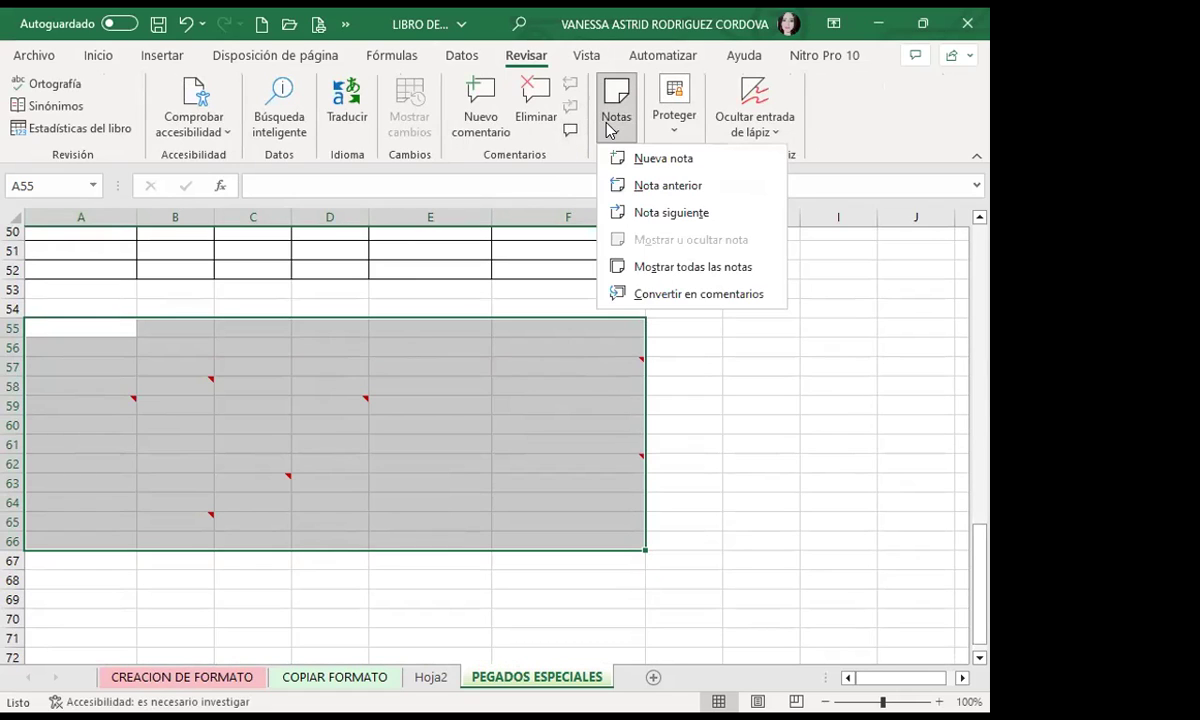
pyautogui.click(722, 267)
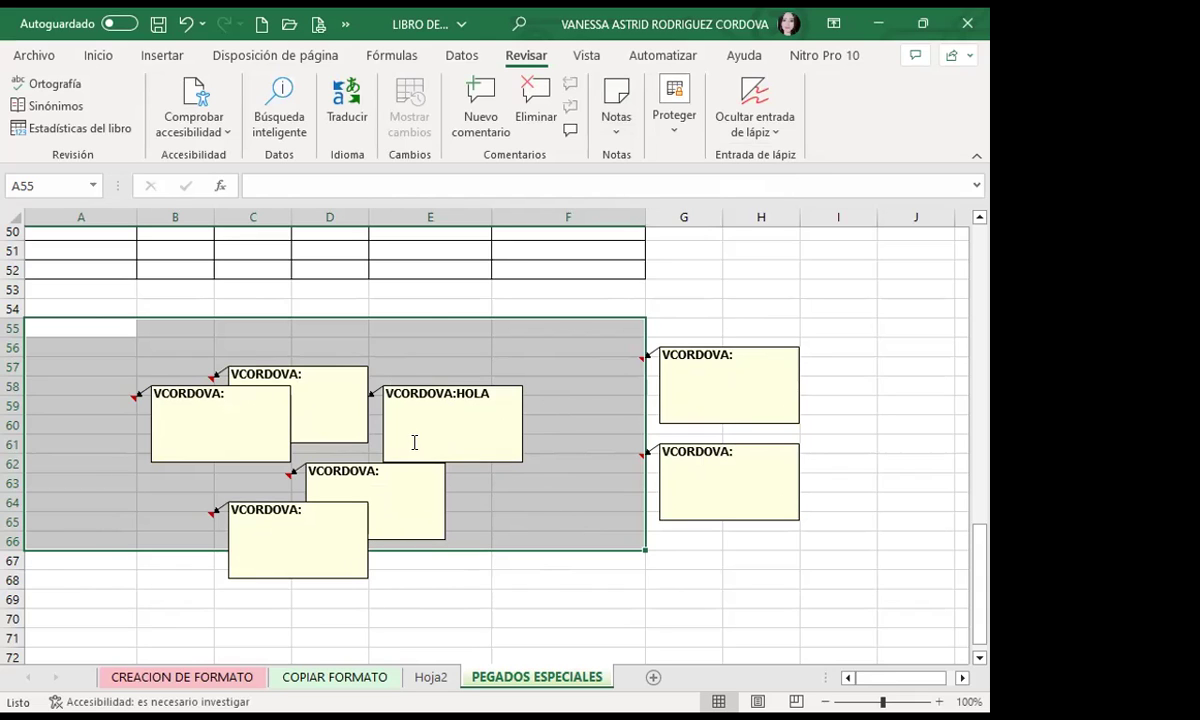
pyautogui.scroll(-2, 123, 497)
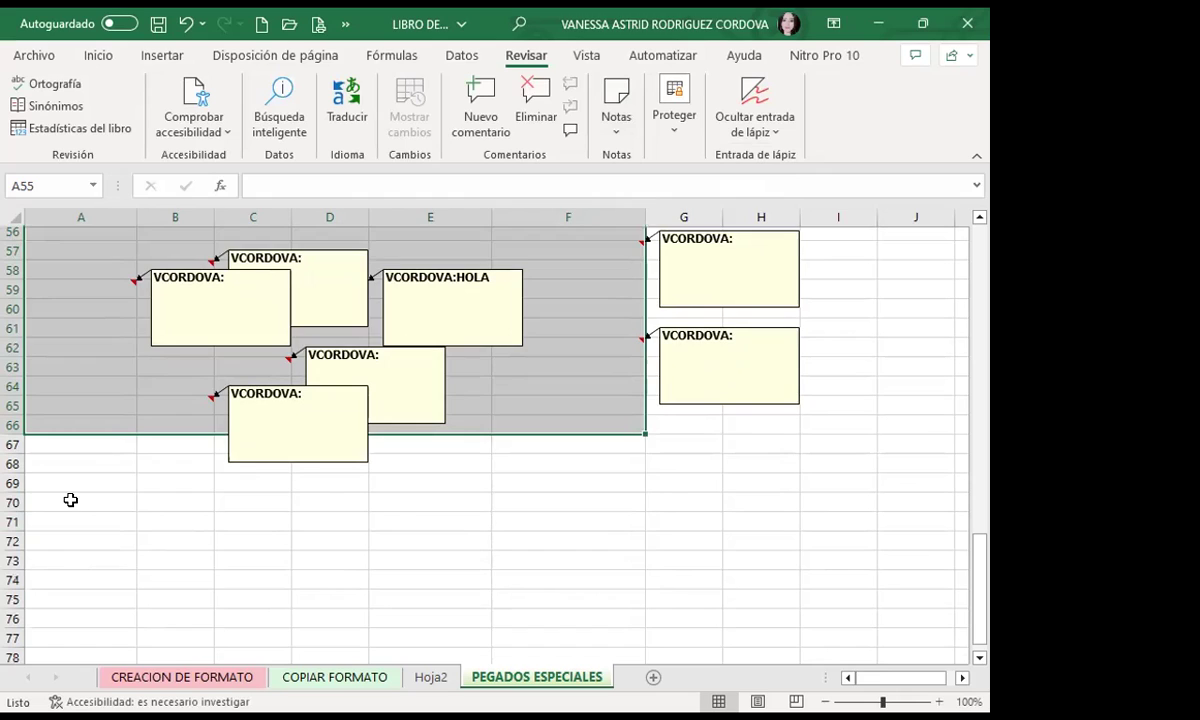
pyautogui.click(71, 500)
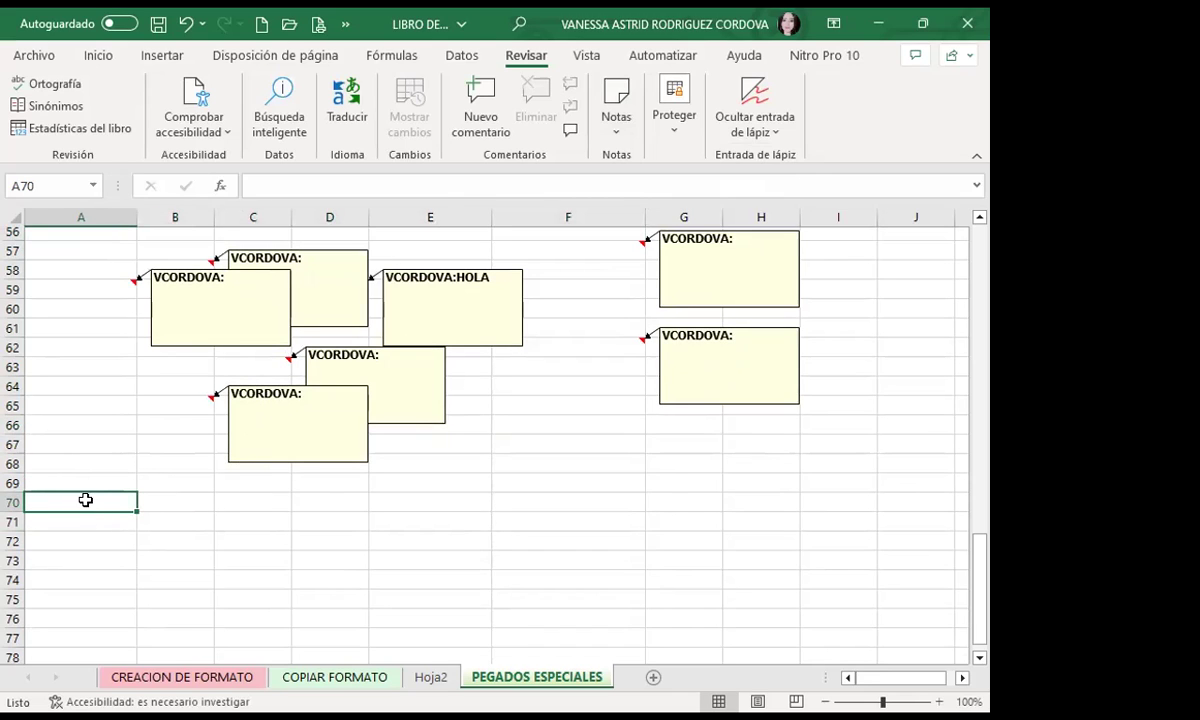
pyautogui.scroll(4, 120, 393)
pyautogui.scroll(6, 120, 390)
pyautogui.scroll(9, 125, 383)
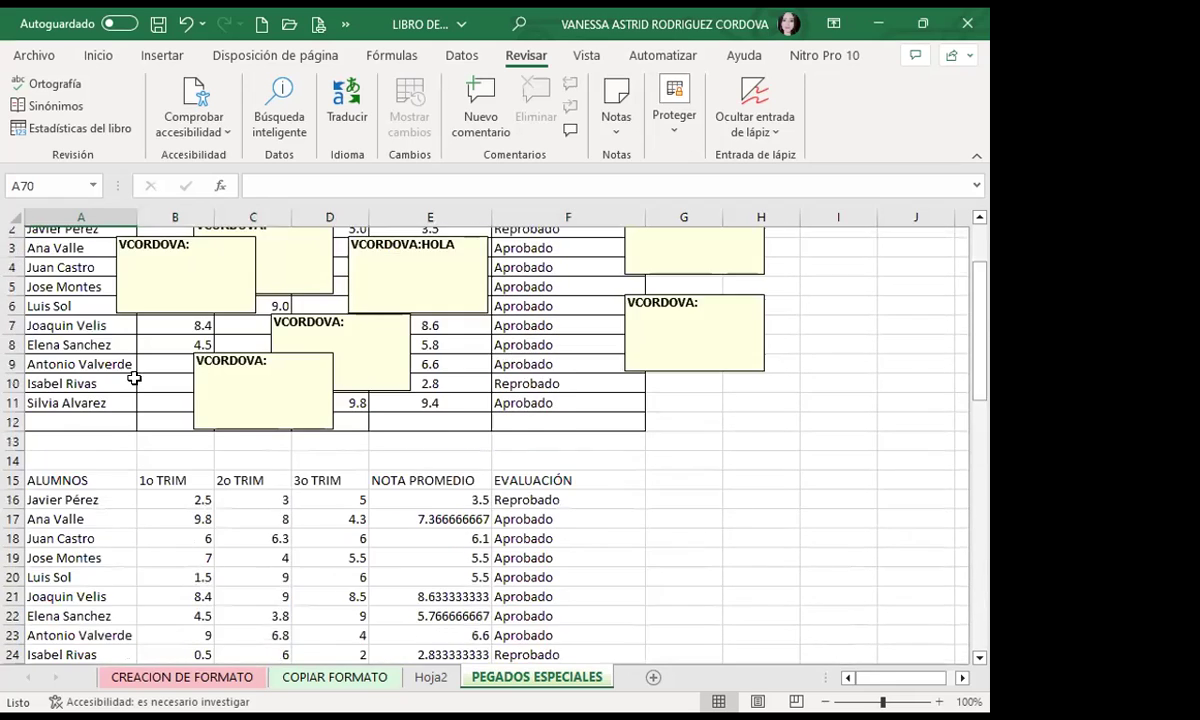
pyautogui.scroll(1, 118, 318)
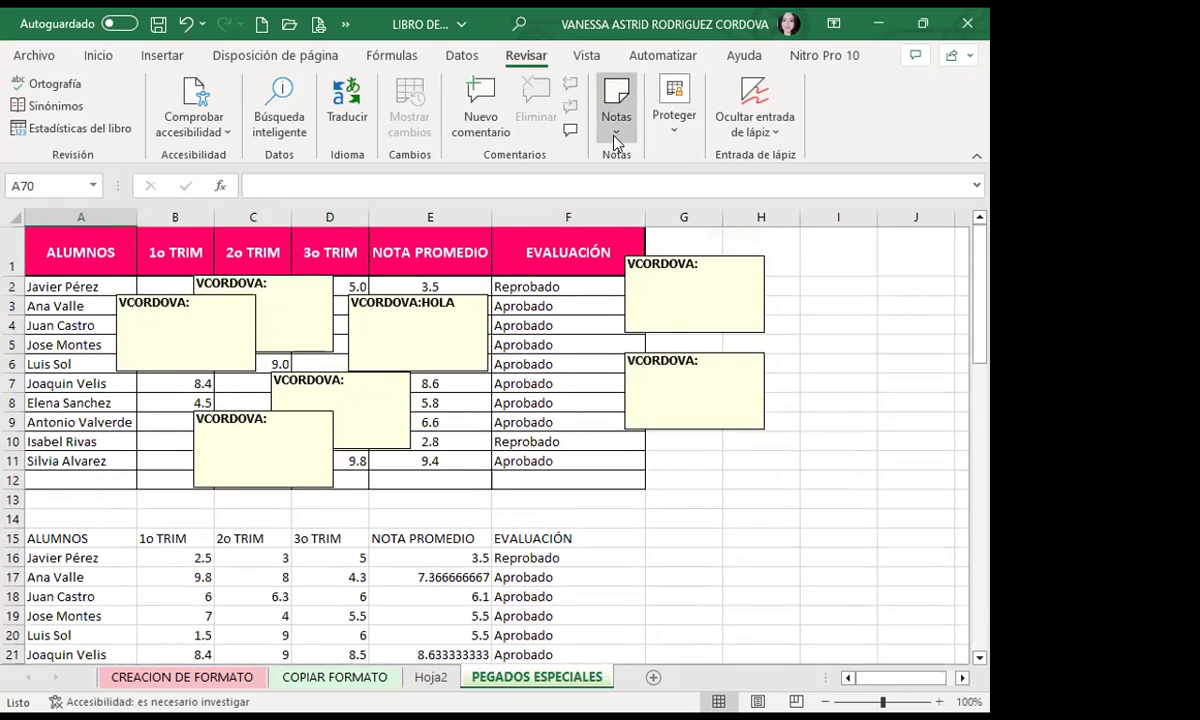
pyautogui.click(616, 108)
pyautogui.click(673, 268)
pyautogui.scroll(4, 43, 345)
pyautogui.scroll(11, 49, 326)
pyautogui.scroll(5, 49, 315)
pyautogui.moveTo(92, 248)
pyautogui.mouseDown()
pyautogui.moveTo(616, 455)
pyautogui.moveTo(620, 468)
pyautogui.mouseUp()
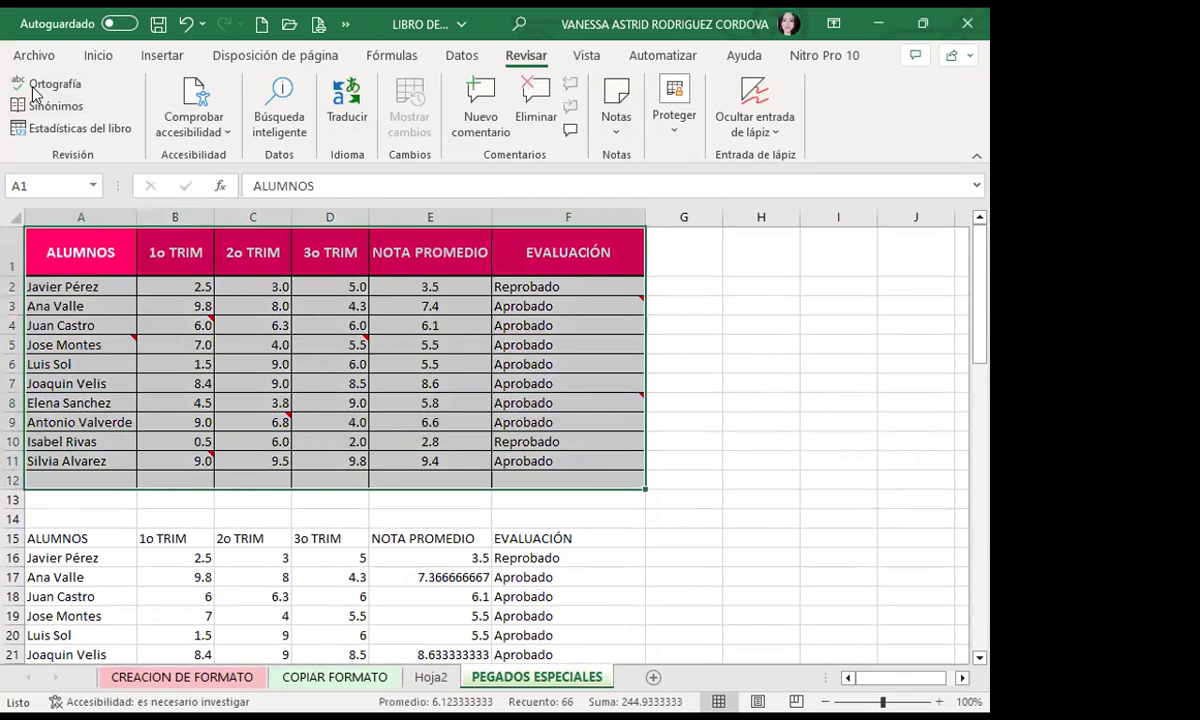
# Copy the grade table A1:F12 and select A68 as the destination.
pyautogui.click(97, 55)
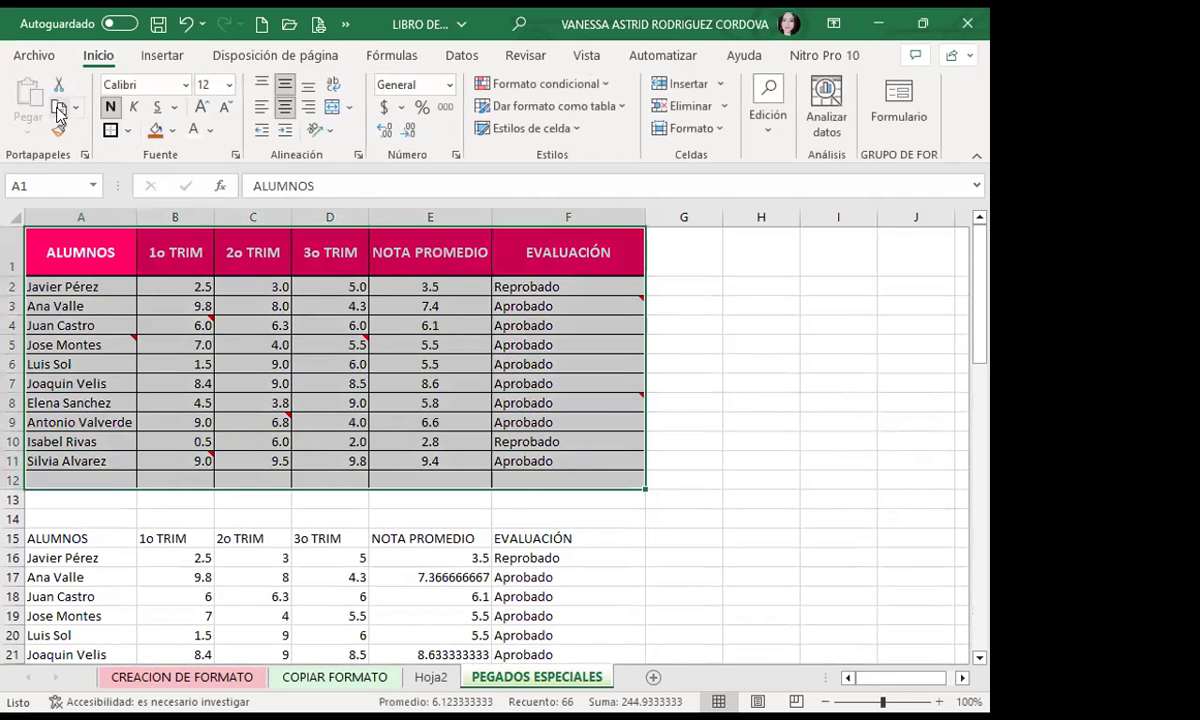
pyautogui.click(57, 113)
pyautogui.scroll(-5, 678, 546)
pyautogui.scroll(-5, 13, 540)
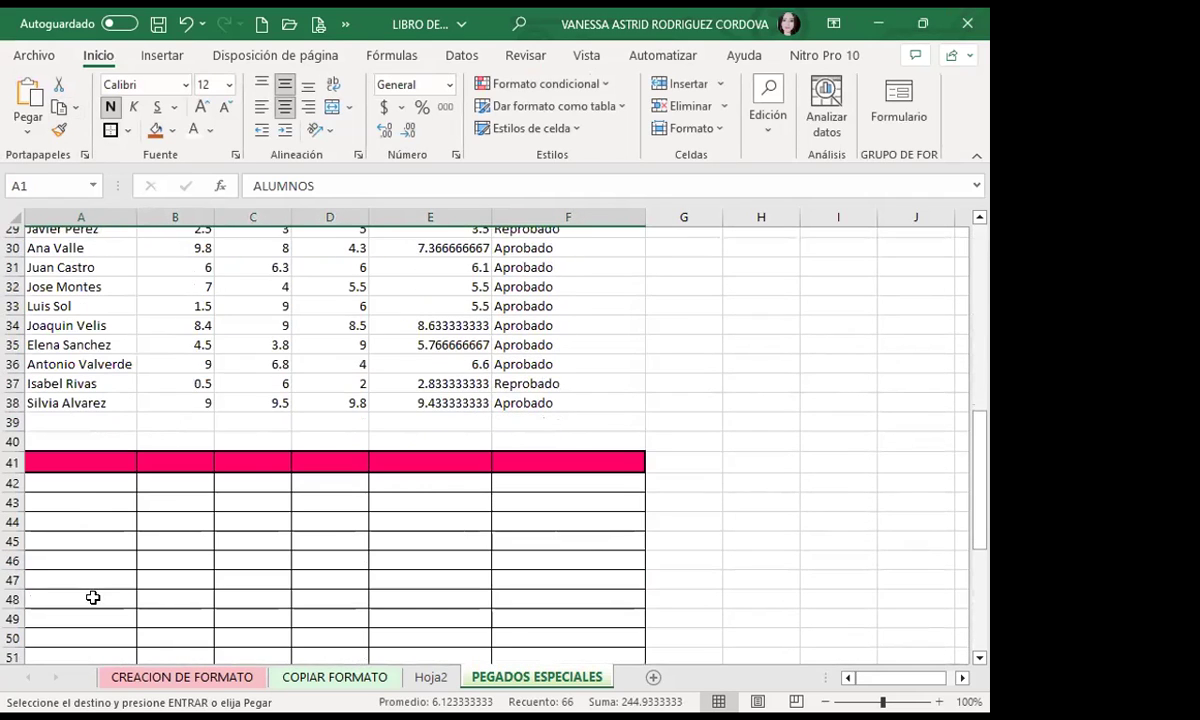
pyautogui.scroll(-8, 93, 597)
pyautogui.scroll(-3, 64, 500)
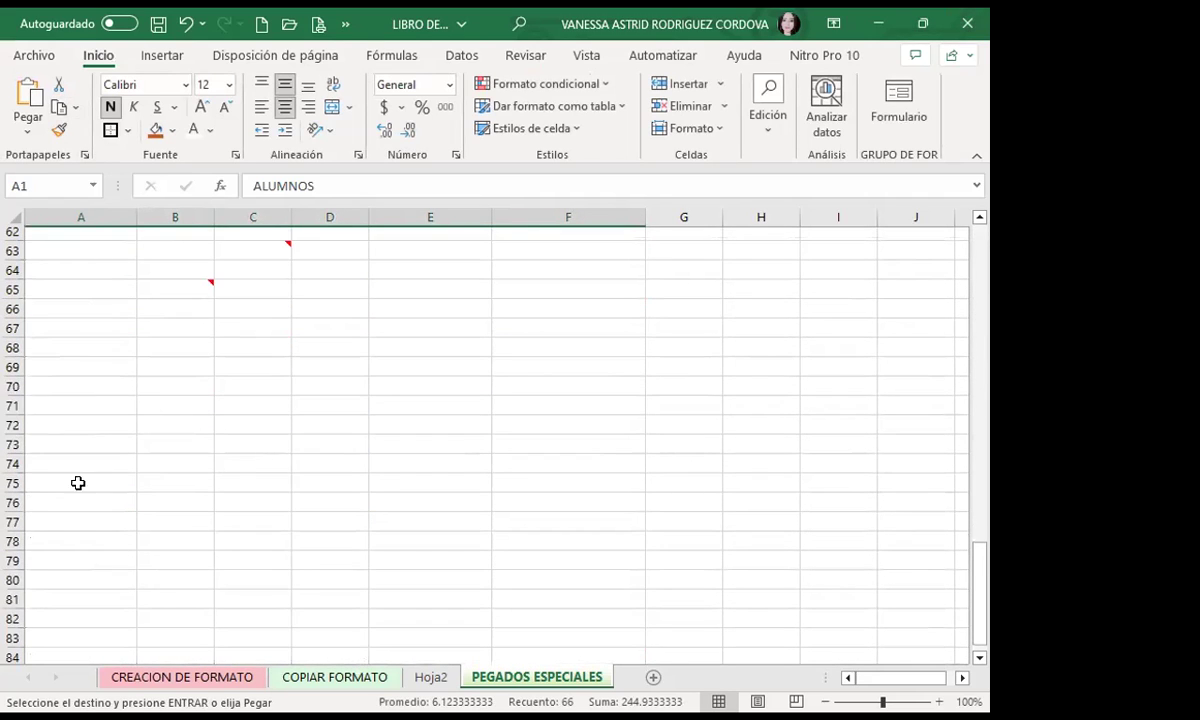
pyautogui.click(65, 343)
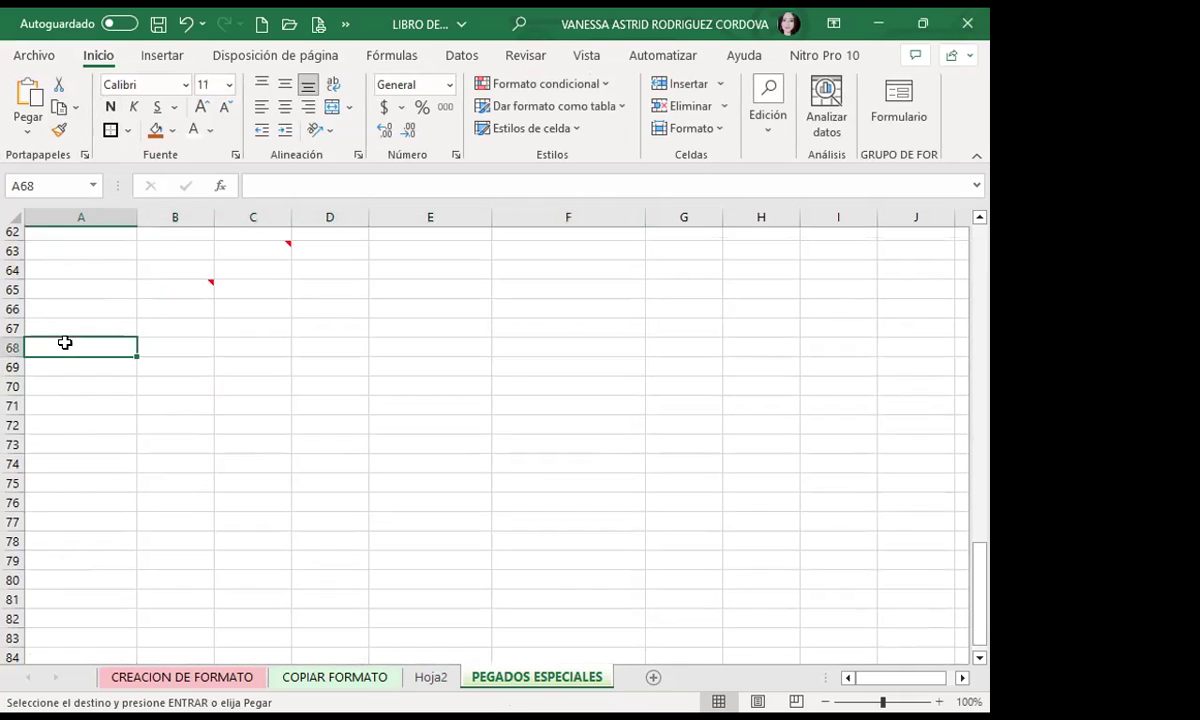
# Paste only the Validación rules at A68 through Pegado especial.
pyautogui.click(28, 122)
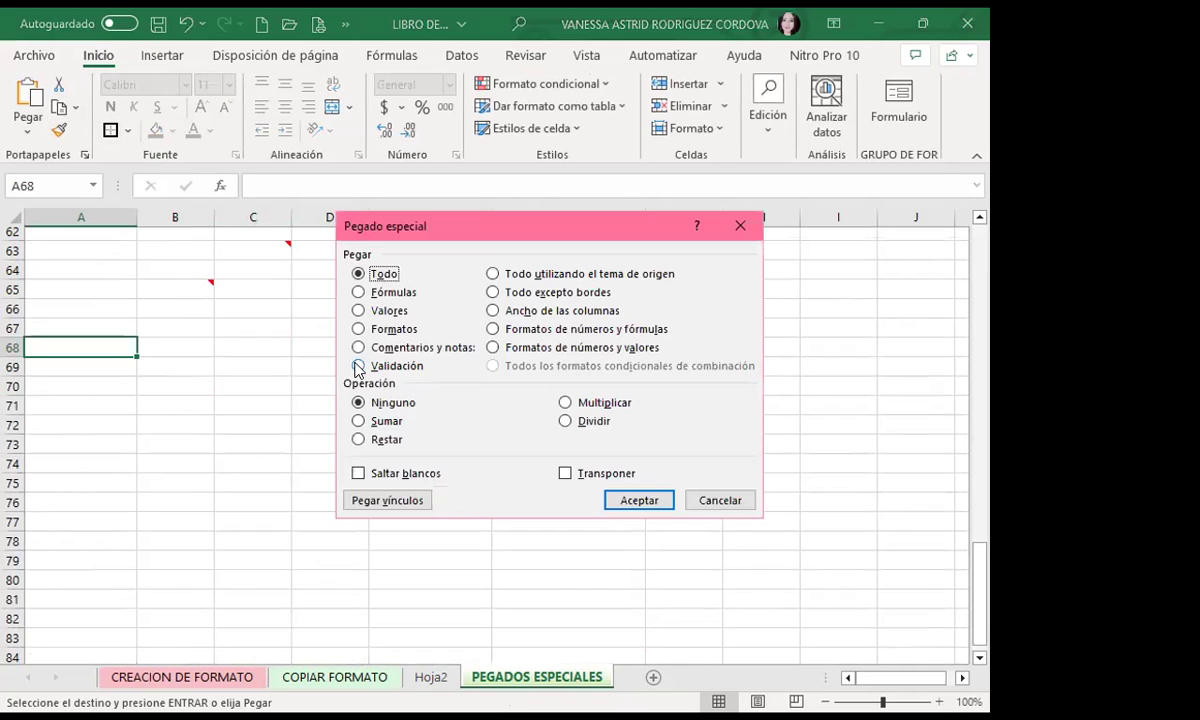
pyautogui.click(359, 367)
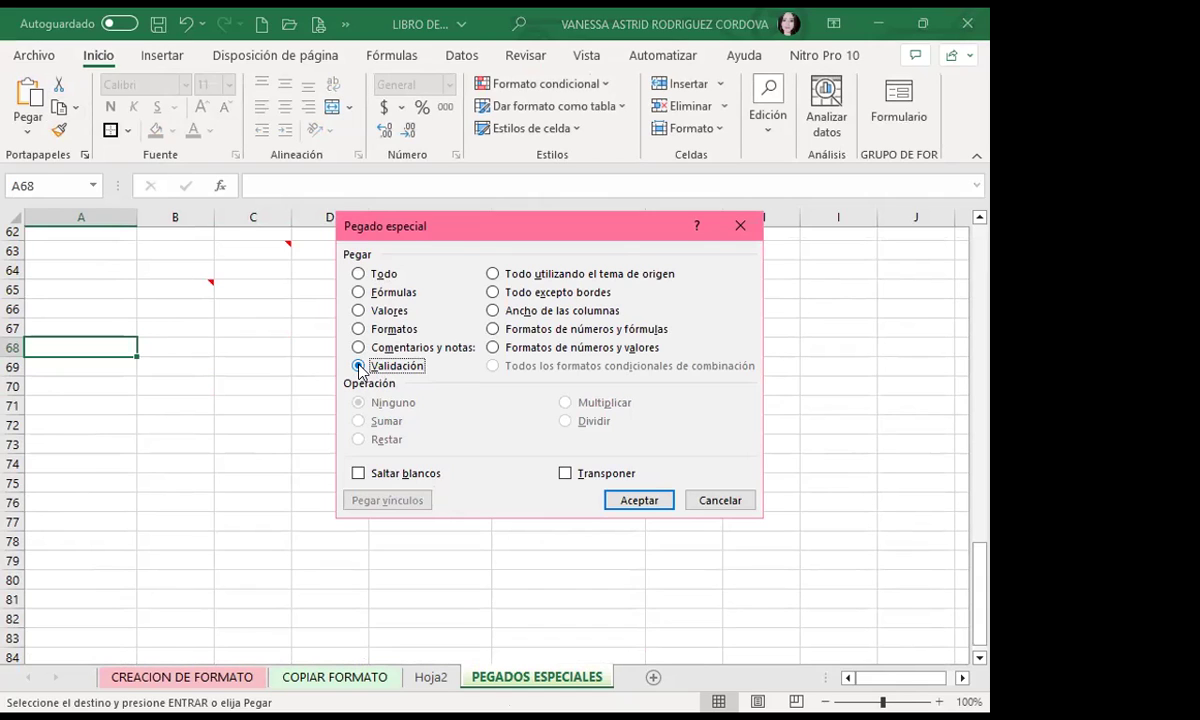
pyautogui.click(636, 500)
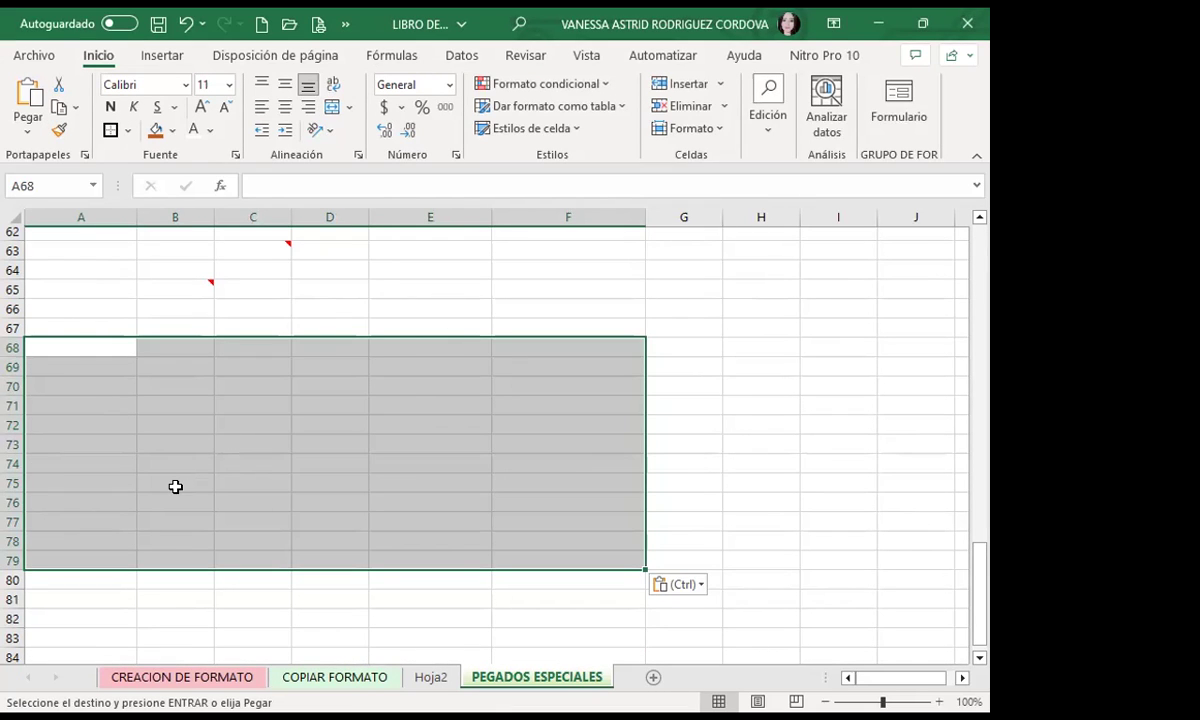
pyautogui.scroll(4, 115, 343)
pyautogui.scroll(7, 115, 330)
# Cancel the pending copy and select cell A79 in the pasted range.
pyautogui.scroll(9, 113, 303)
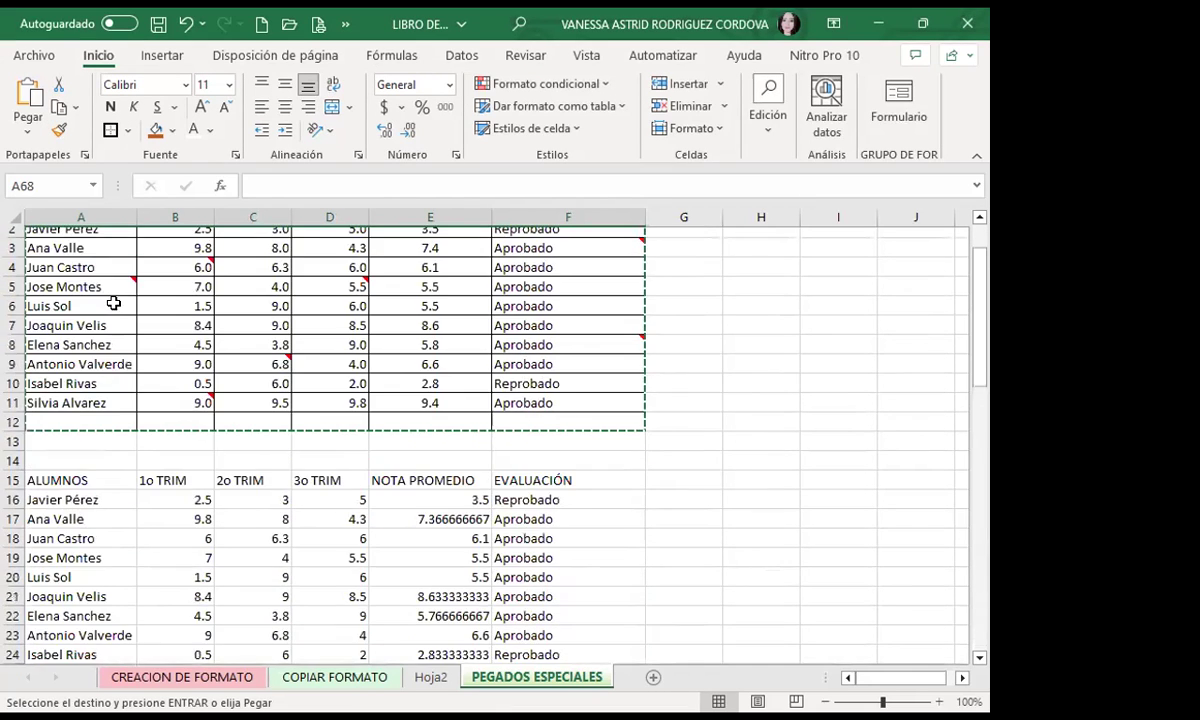
pyautogui.scroll(1, 113, 303)
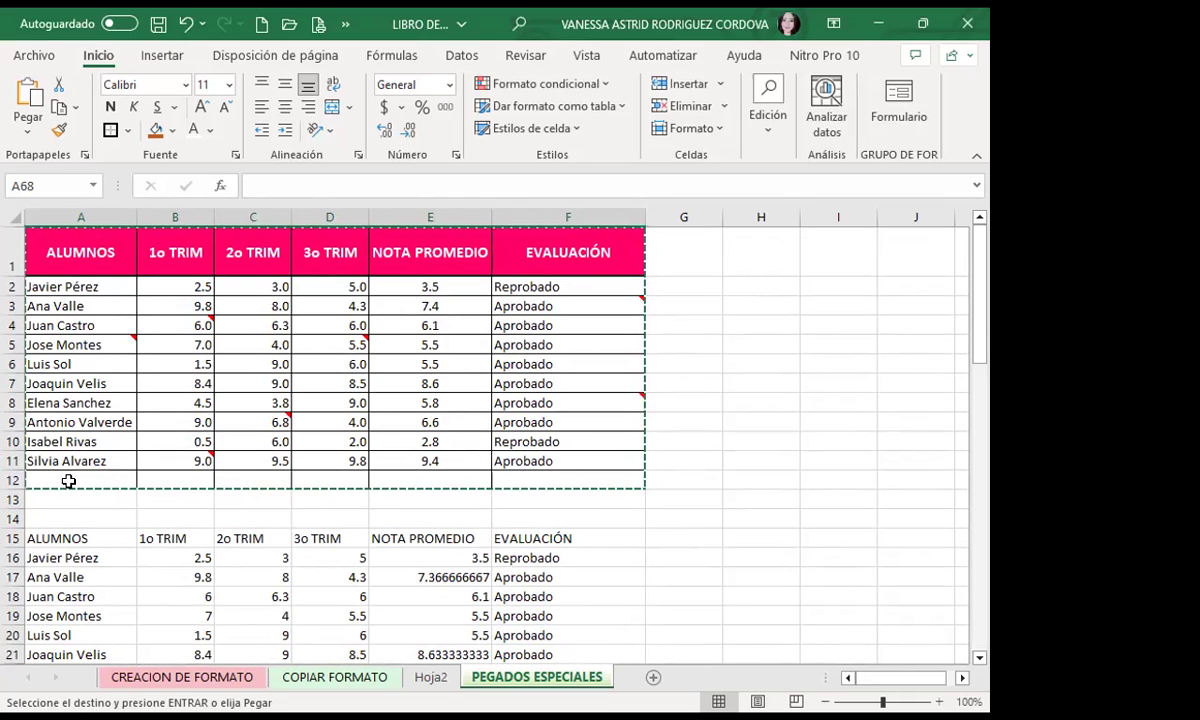
pyautogui.scroll(-3, 68, 481)
pyautogui.scroll(-4, 70, 482)
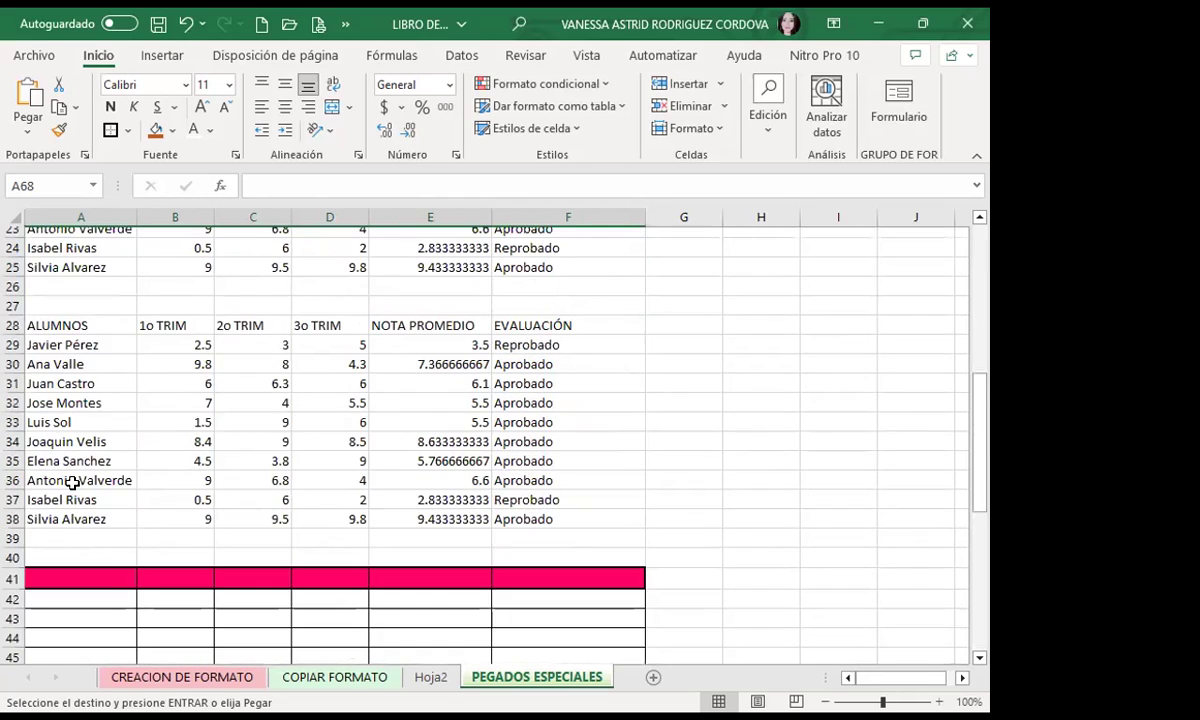
pyautogui.scroll(-8, 72, 484)
pyautogui.scroll(-3, 72, 485)
pyautogui.scroll(-3, 65, 490)
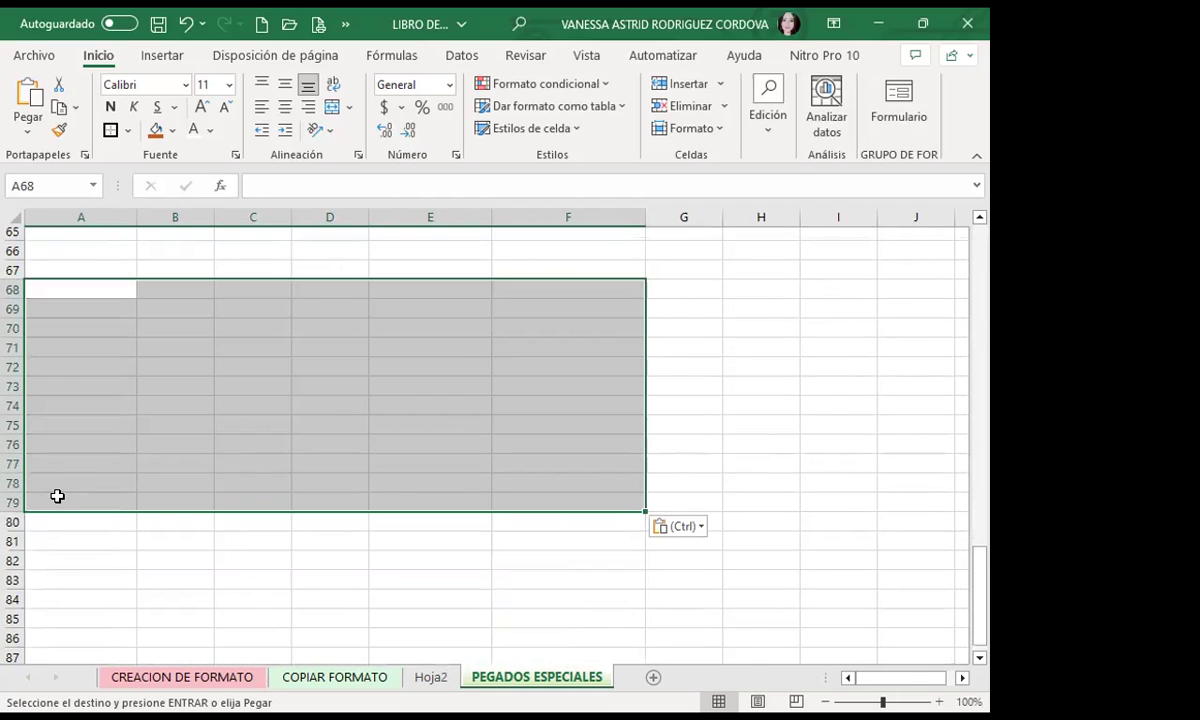
pyautogui.click(57, 496)
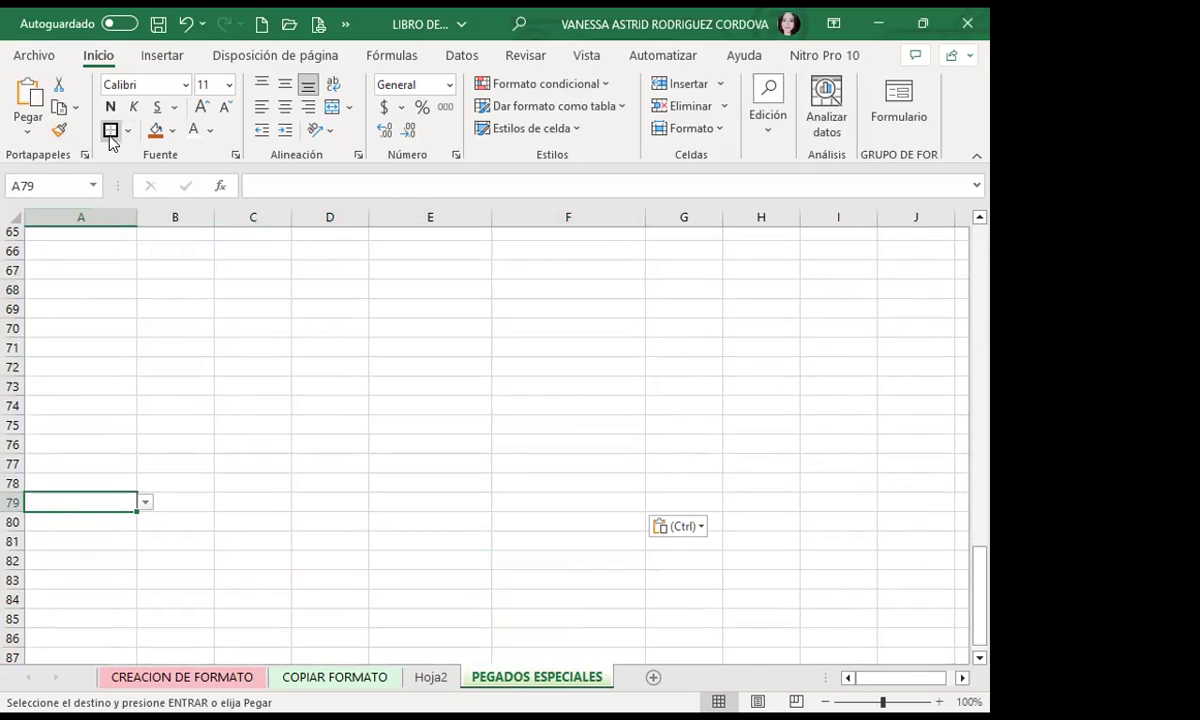
pyautogui.press('Escape')
# Close A79's student-name dropdown without picking a name, then go back up to row 1.
pyautogui.click(100, 541)
pyautogui.click(135, 512)
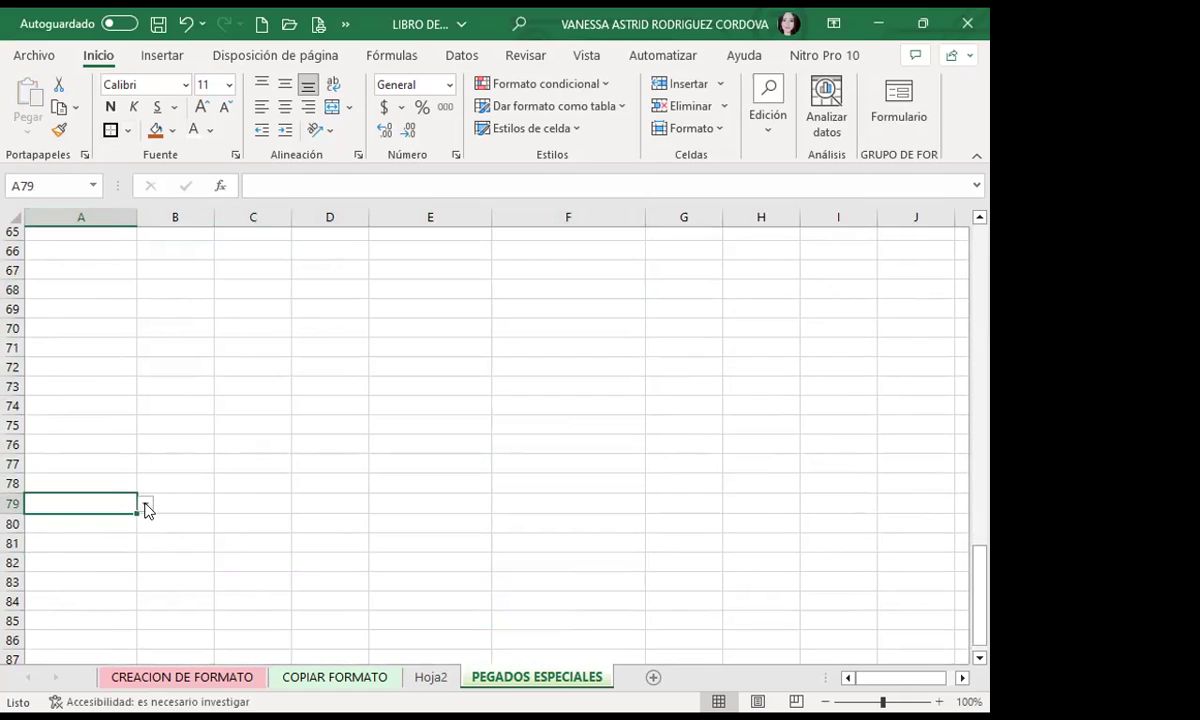
pyautogui.click(146, 505)
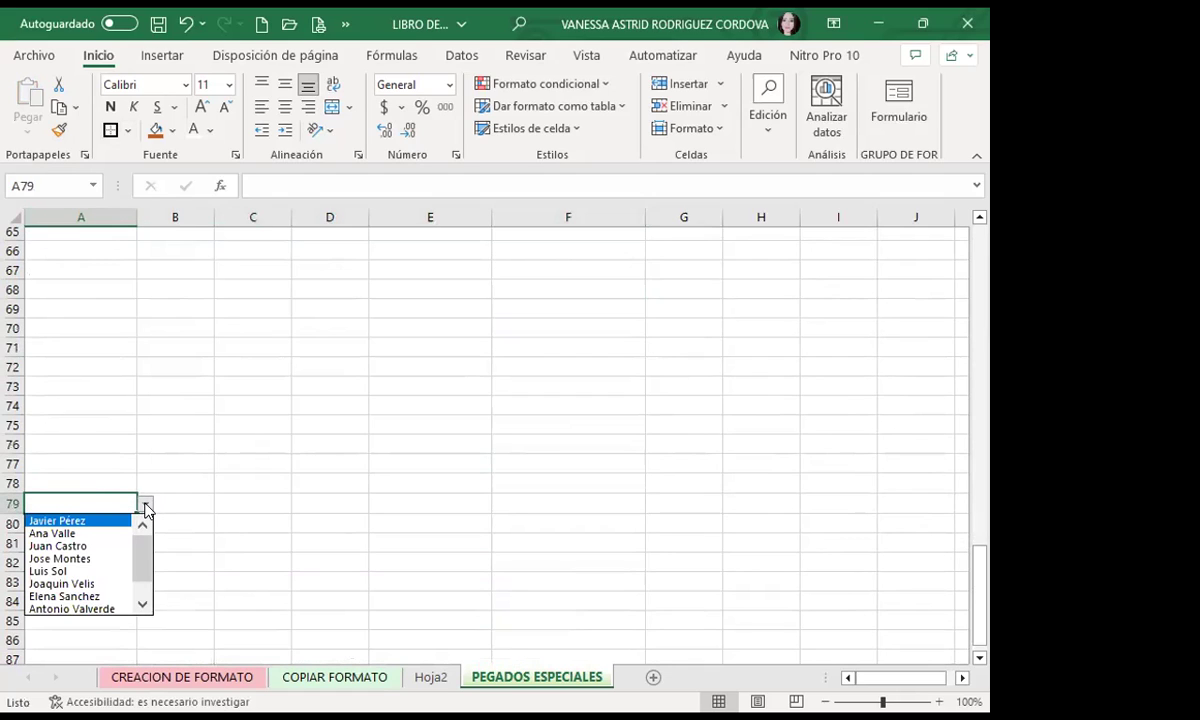
pyautogui.press('Escape')
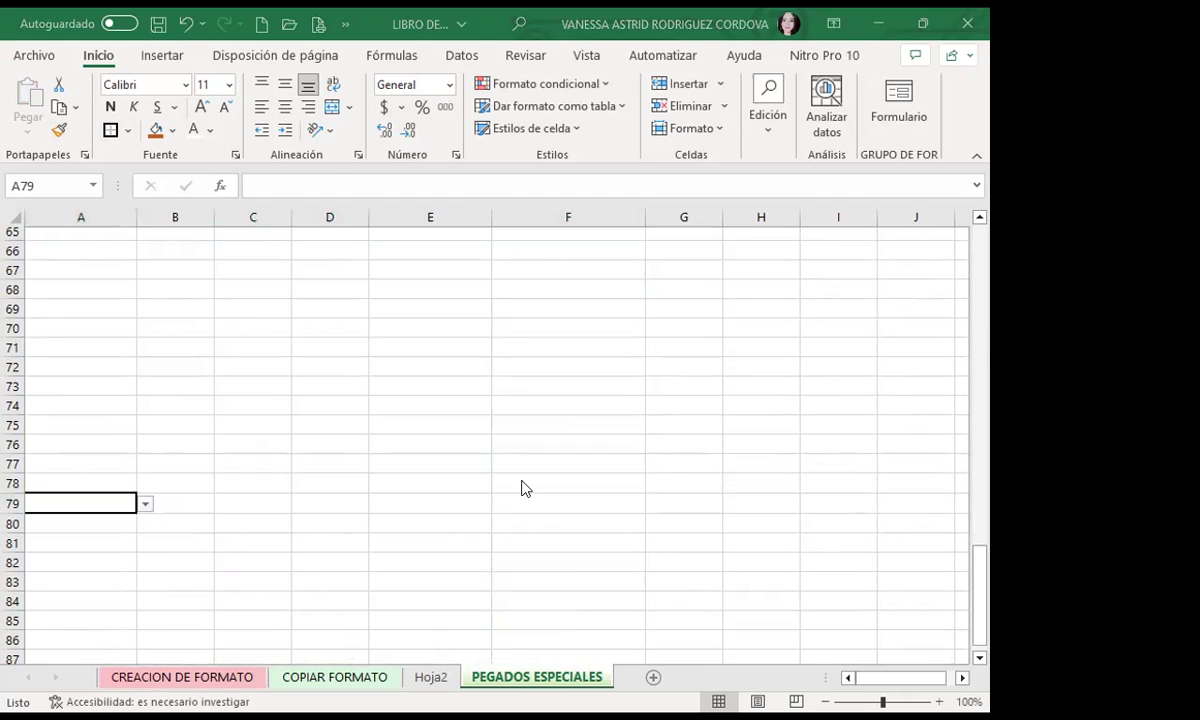
pyautogui.scroll(14, 273, 415)
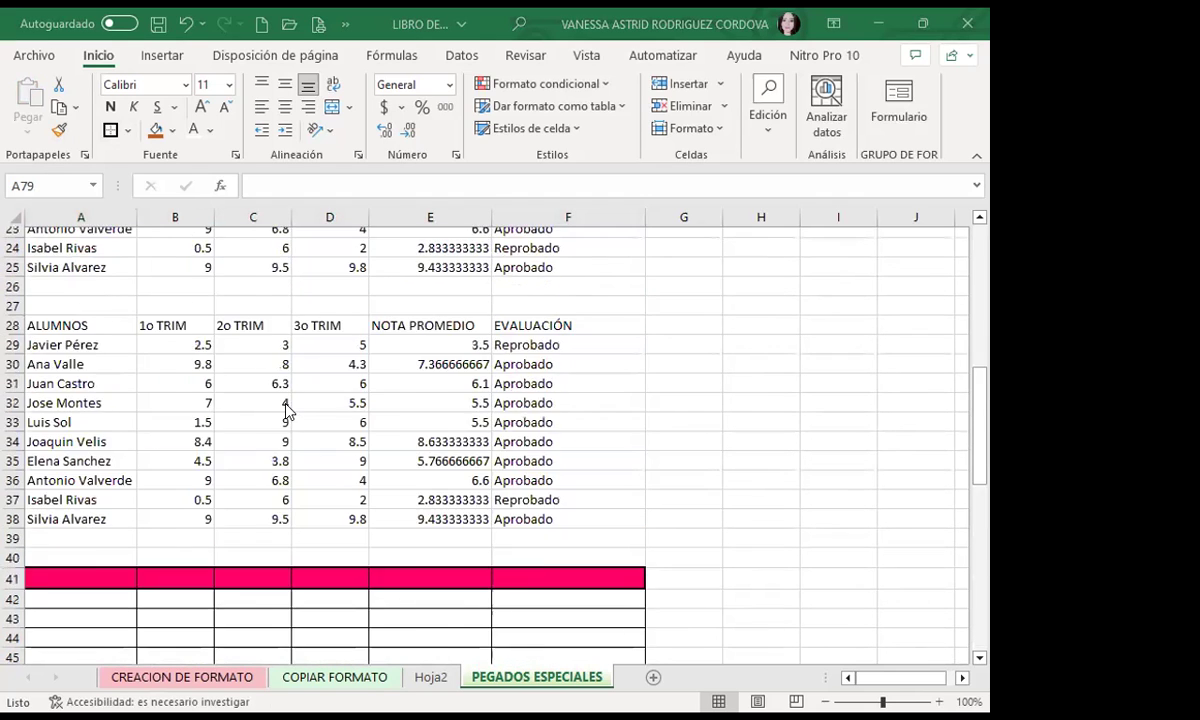
pyautogui.scroll(7, 290, 400)
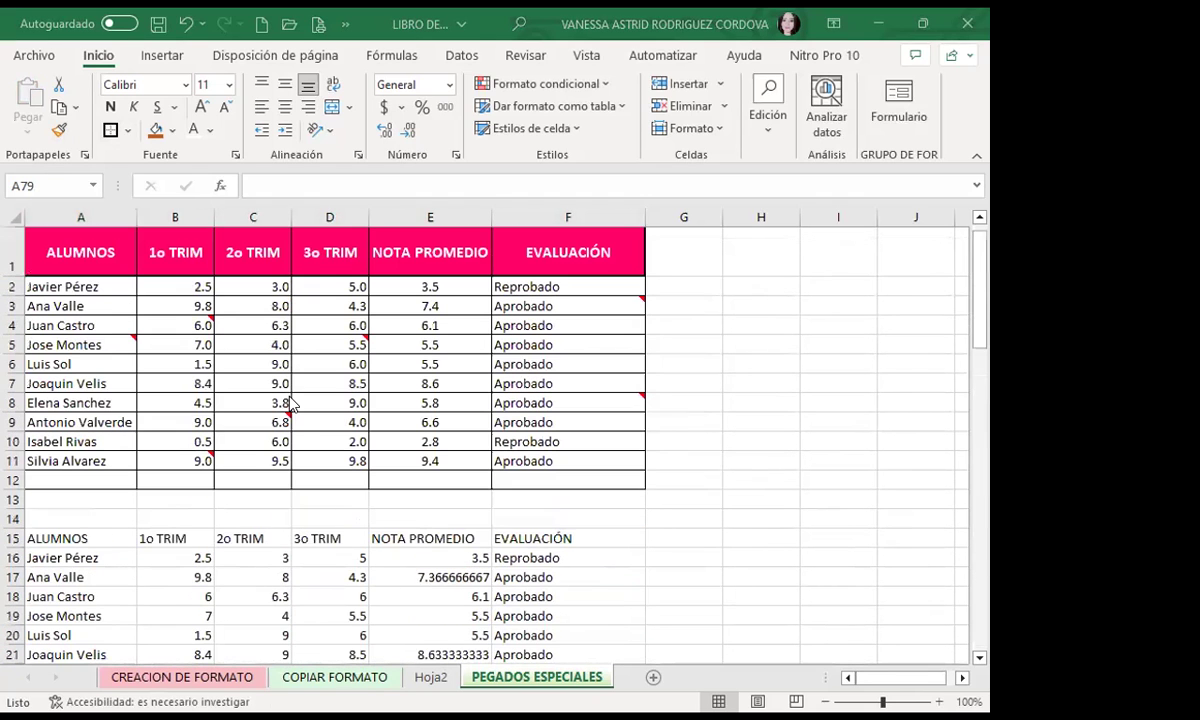
# Edit the note on D5 so it reads 'HOLA COMO ESTÁN.'.
pyautogui.click(333, 342)
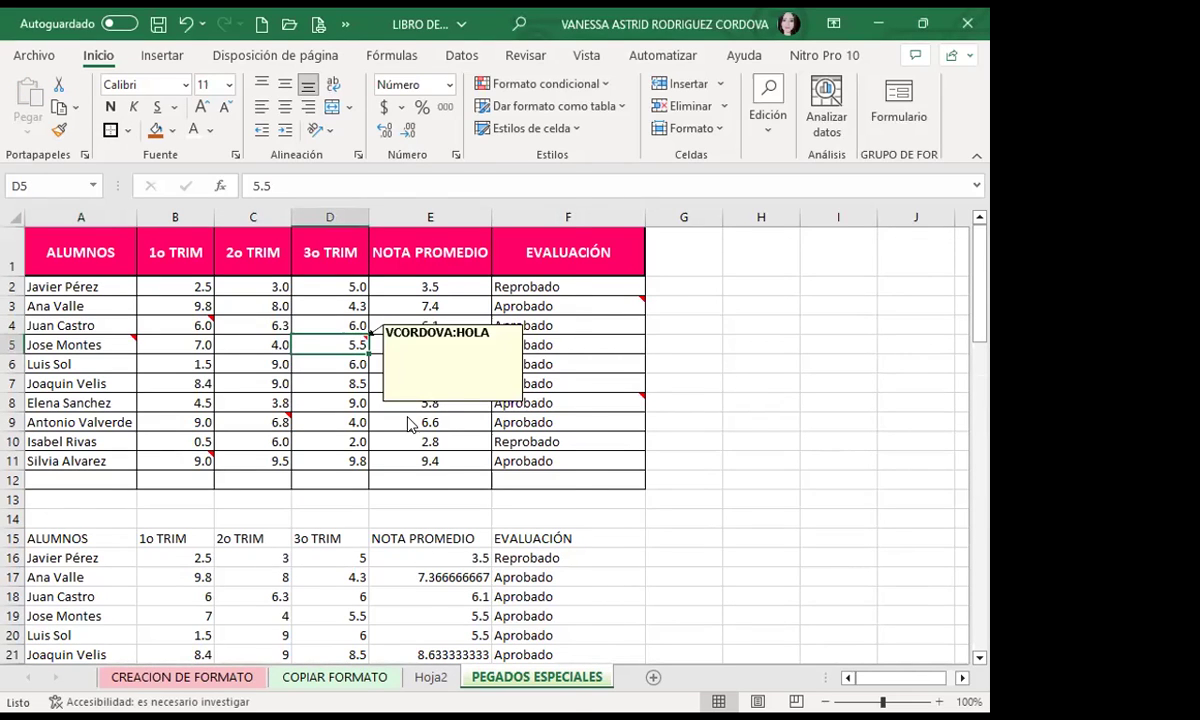
pyautogui.rightClick(357, 343)
pyautogui.click(441, 500)
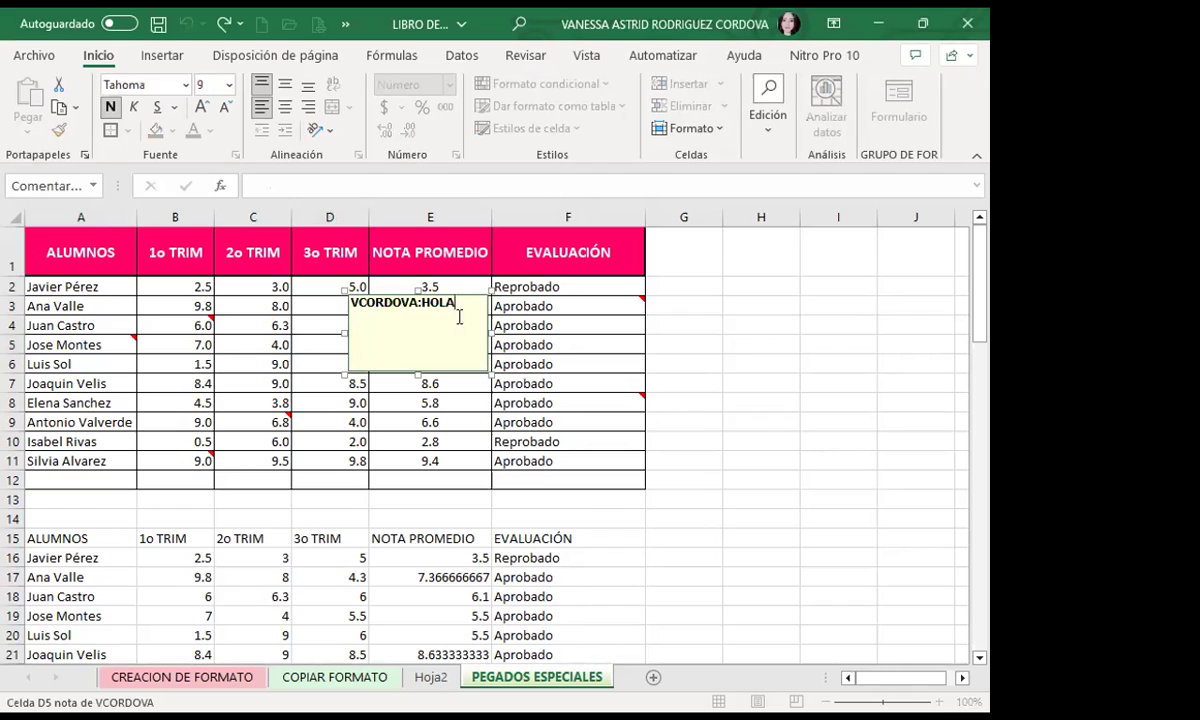
pyautogui.write('COMO ESTÁN.')
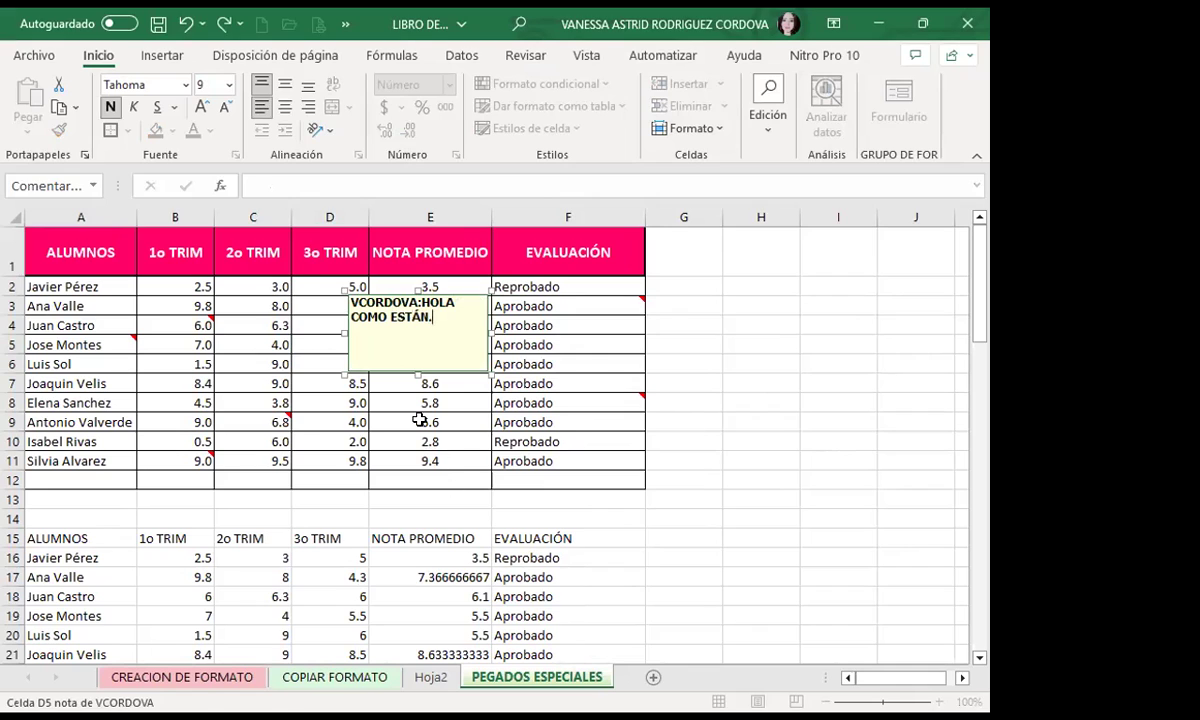
pyautogui.click(421, 420)
# Copy the 3o TRIM column D1:D12 and paste only its comments and notes into I1.
pyautogui.moveTo(315, 250)
pyautogui.mouseDown()
pyautogui.moveTo(323, 488)
pyautogui.moveTo(322, 478)
pyautogui.mouseUp()
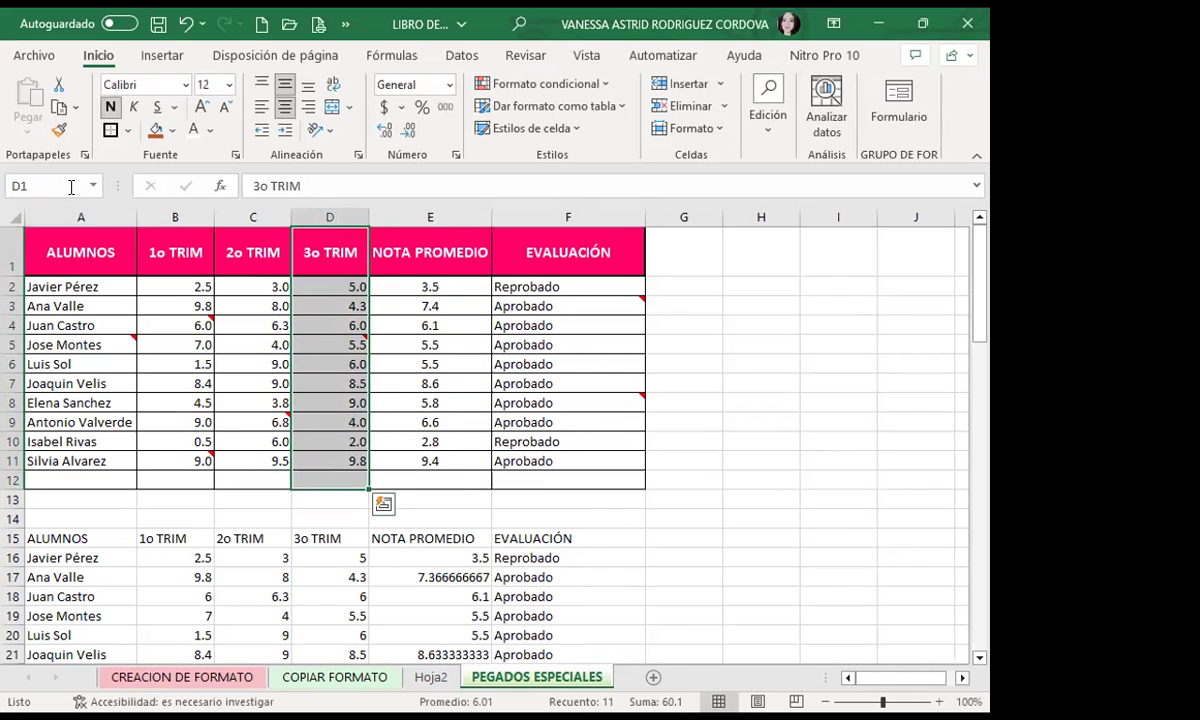
pyautogui.click(57, 108)
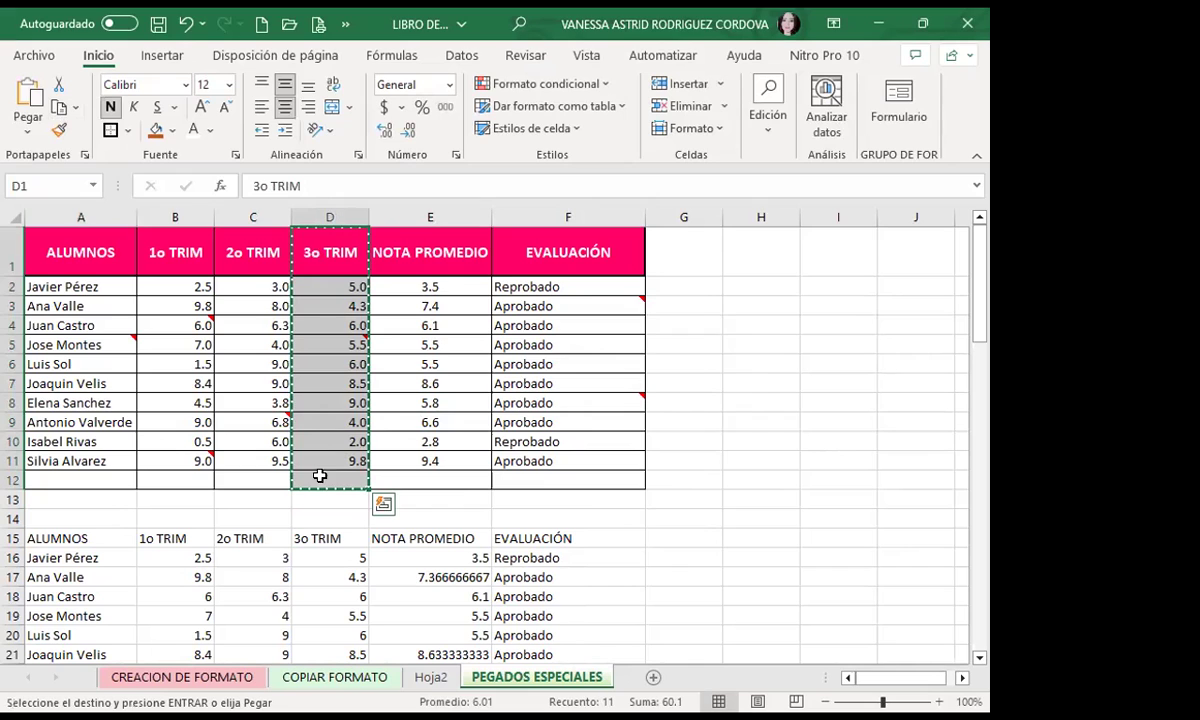
pyautogui.click(838, 250)
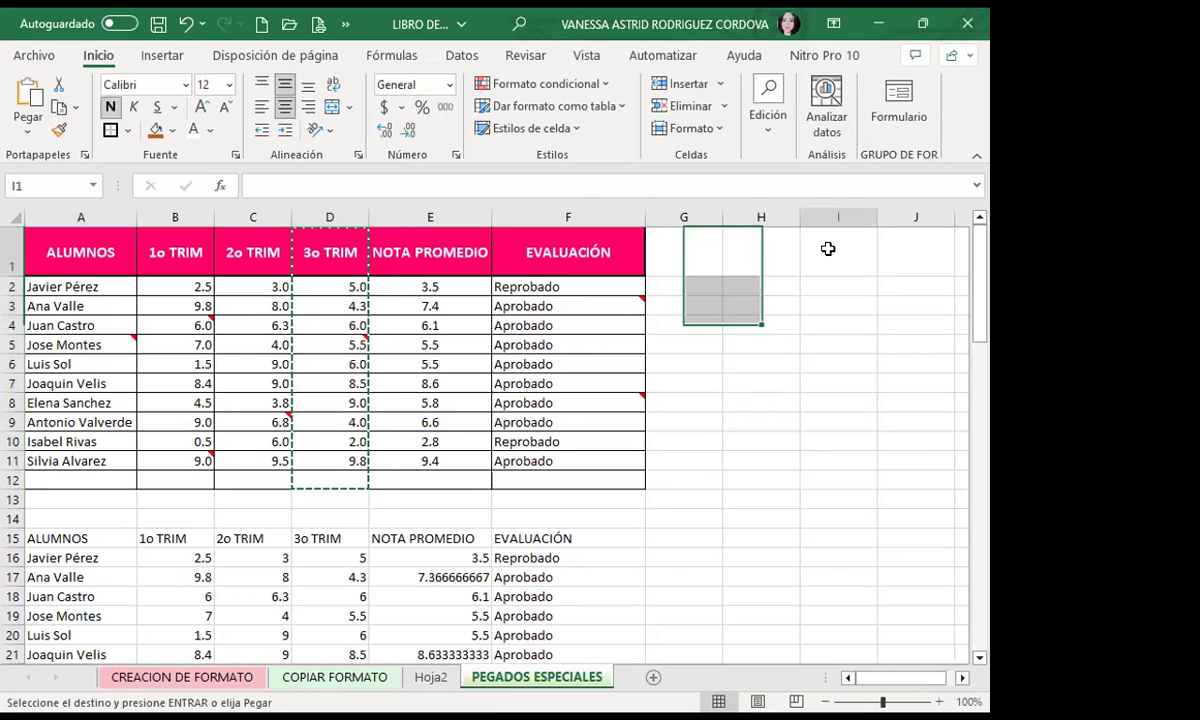
pyautogui.click(29, 125)
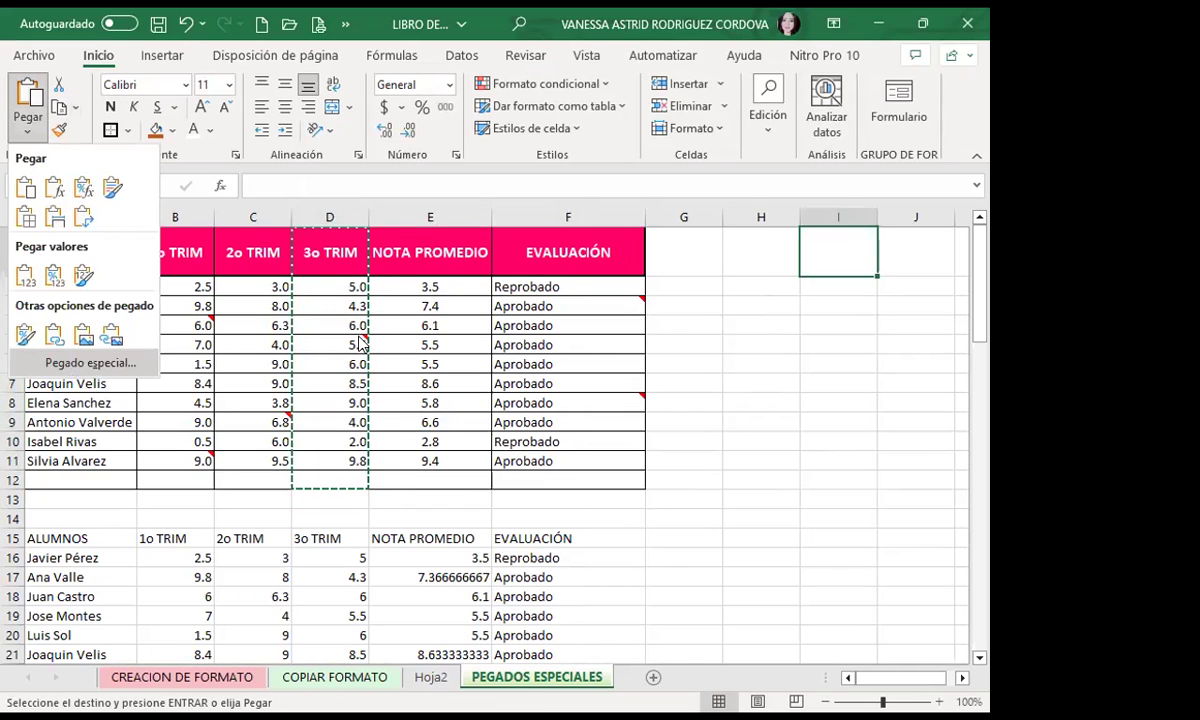
pyautogui.press('Return')
pyautogui.click(360, 346)
pyautogui.click(639, 499)
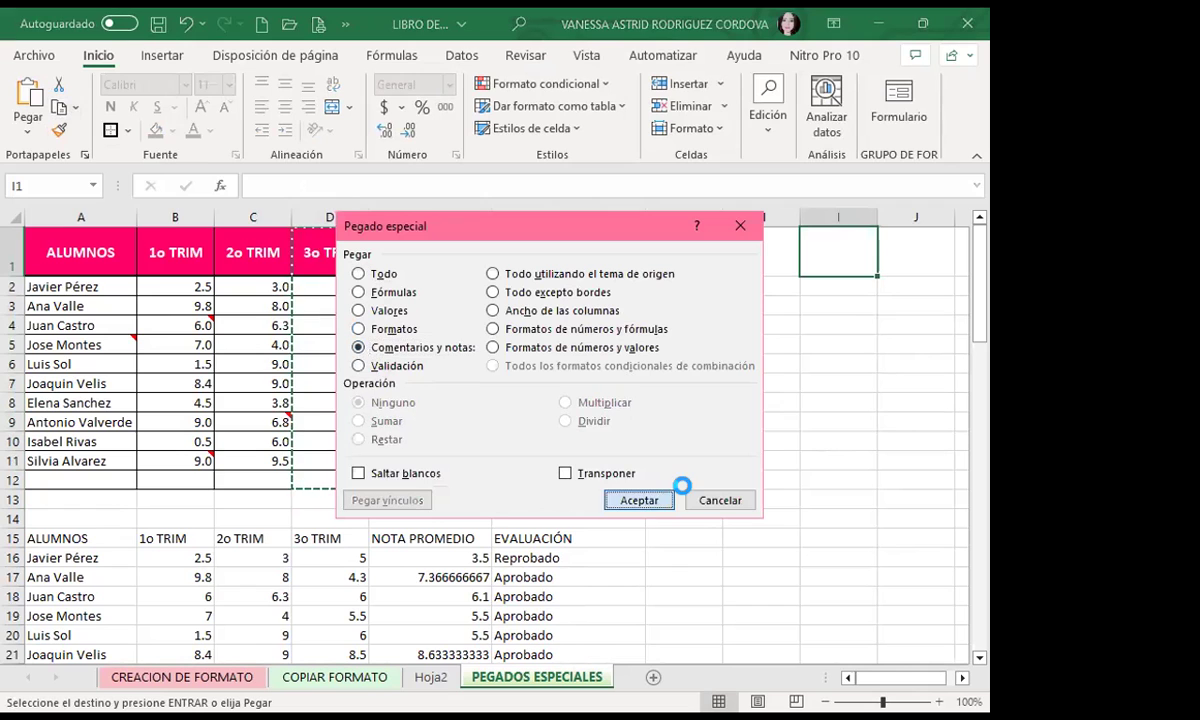
pyautogui.click(838, 441)
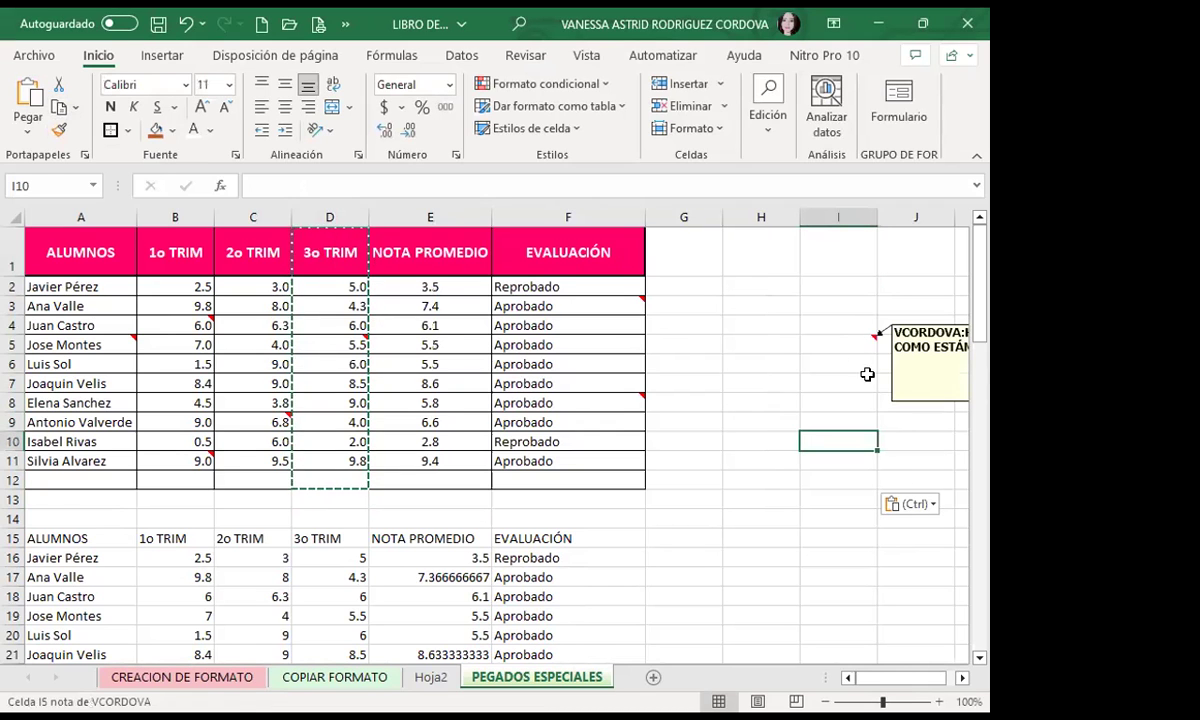
# Check the notes now on cells I5 and F8.
pyautogui.click(962, 678)
pyautogui.click(962, 678)
pyautogui.click(650, 341)
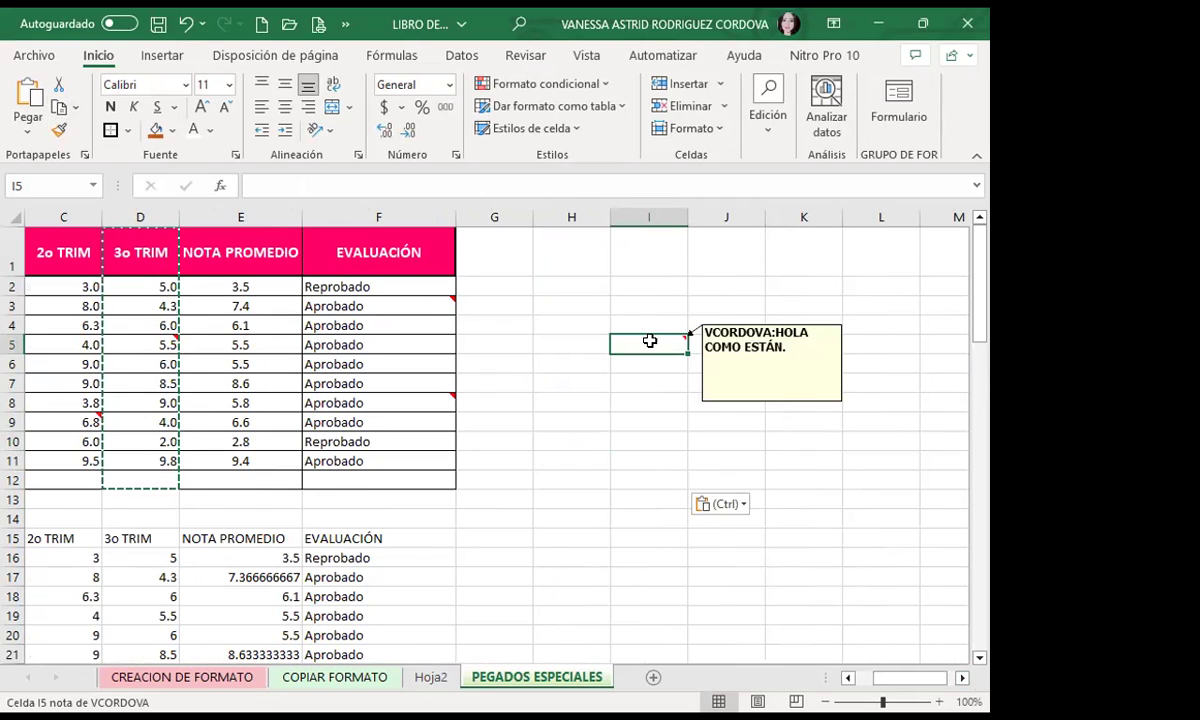
pyautogui.click(505, 477)
pyautogui.click(339, 401)
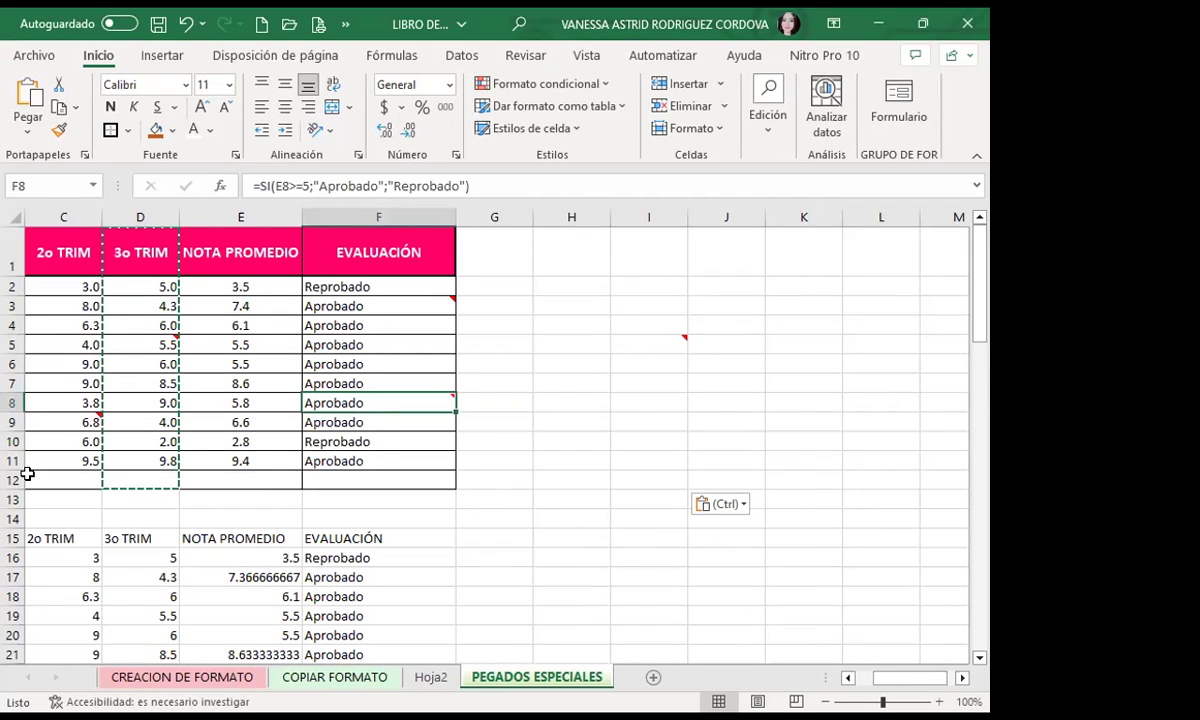
# Select A79, then check cells A12 through D12 in the table's empty row 12.
pyautogui.scroll(-13, 60, 500)
pyautogui.scroll(-3, 330, 431)
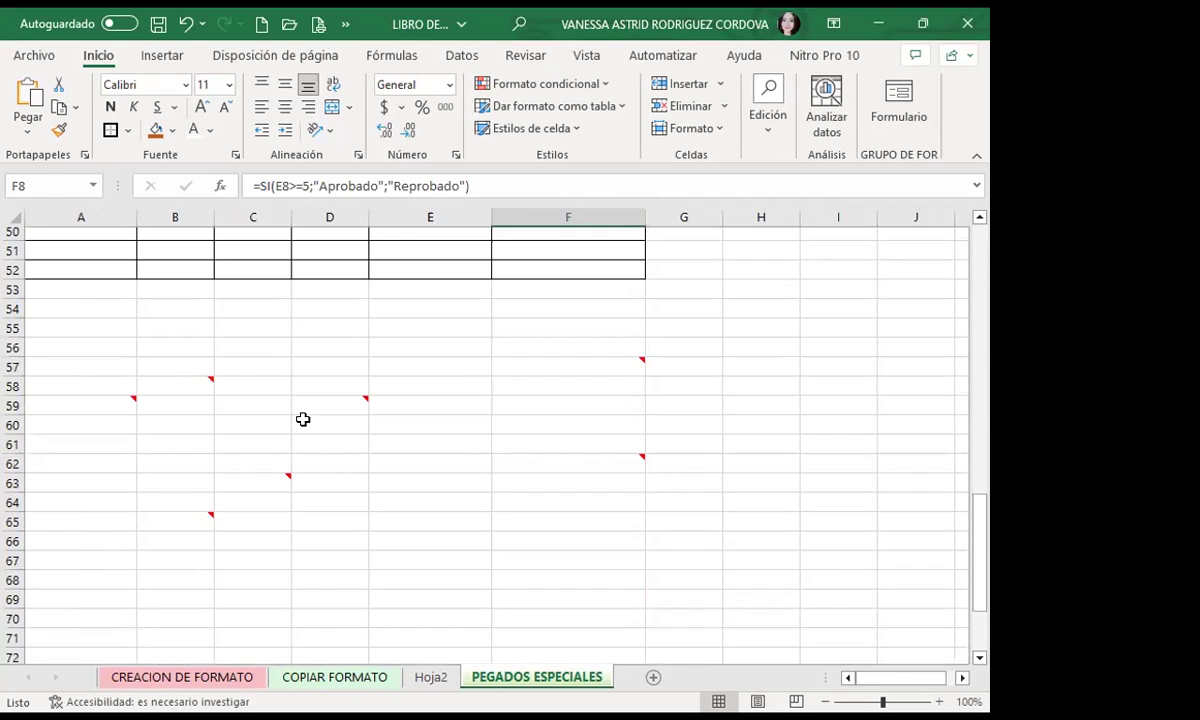
pyautogui.scroll(-3, 68, 449)
pyautogui.scroll(-1, 68, 449)
pyautogui.moveTo(90, 581); pyautogui.dragTo(62, 600)
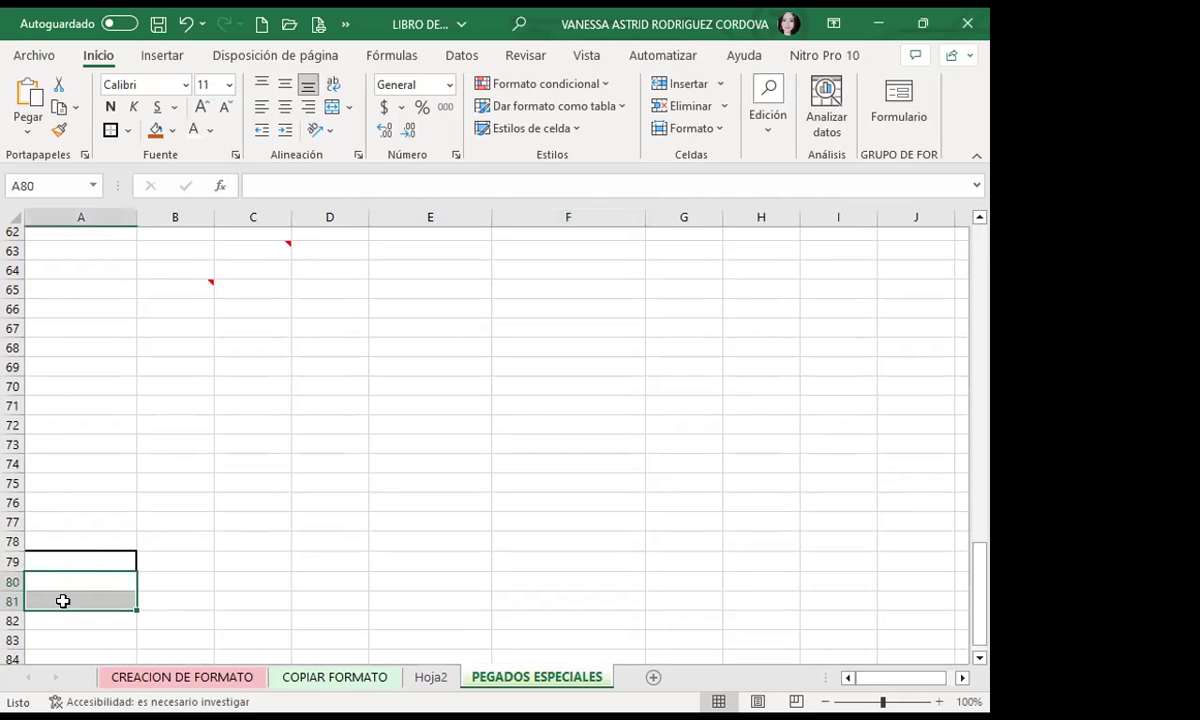
pyautogui.click(83, 562)
pyautogui.scroll(5, 165, 440)
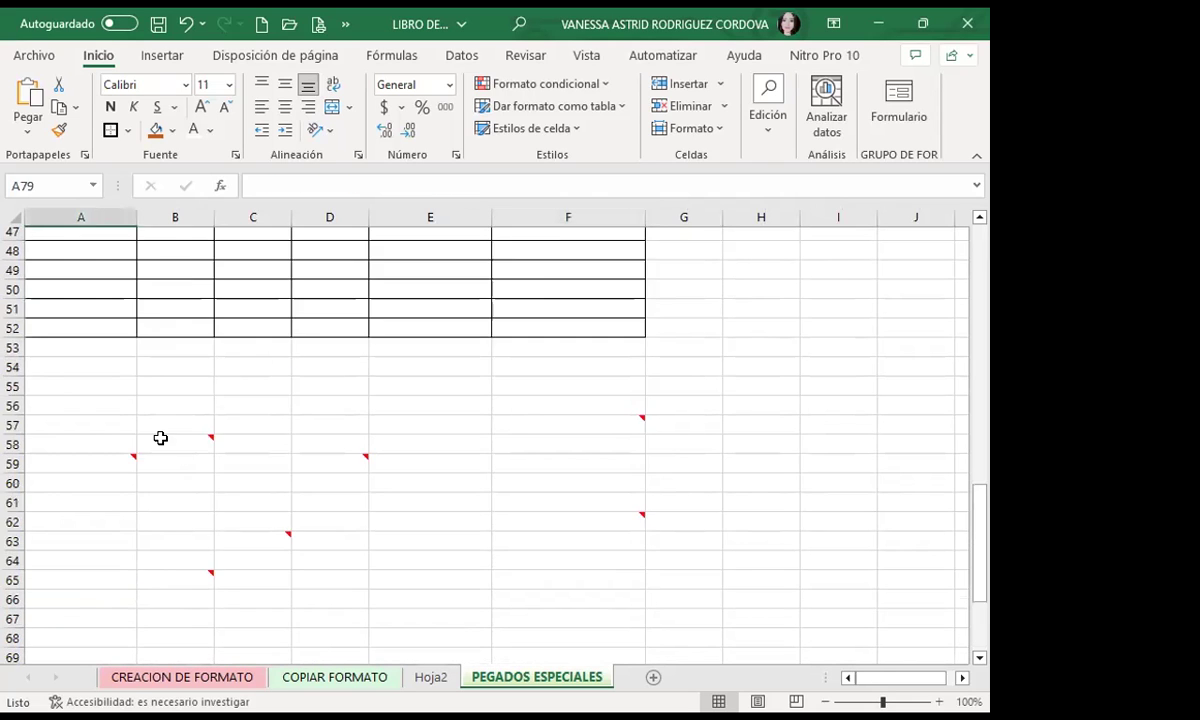
pyautogui.scroll(9, 151, 427)
pyautogui.scroll(6, 151, 427)
pyautogui.click(85, 480)
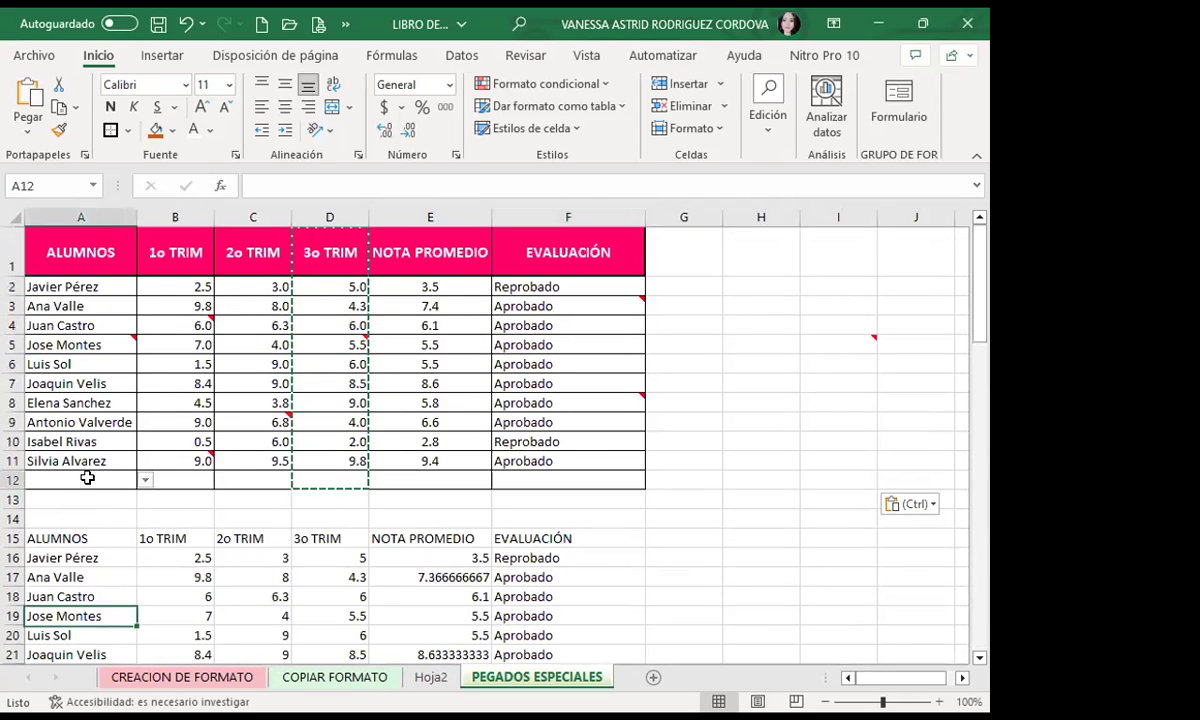
pyautogui.click(160, 481)
pyautogui.click(250, 481)
pyautogui.click(330, 481)
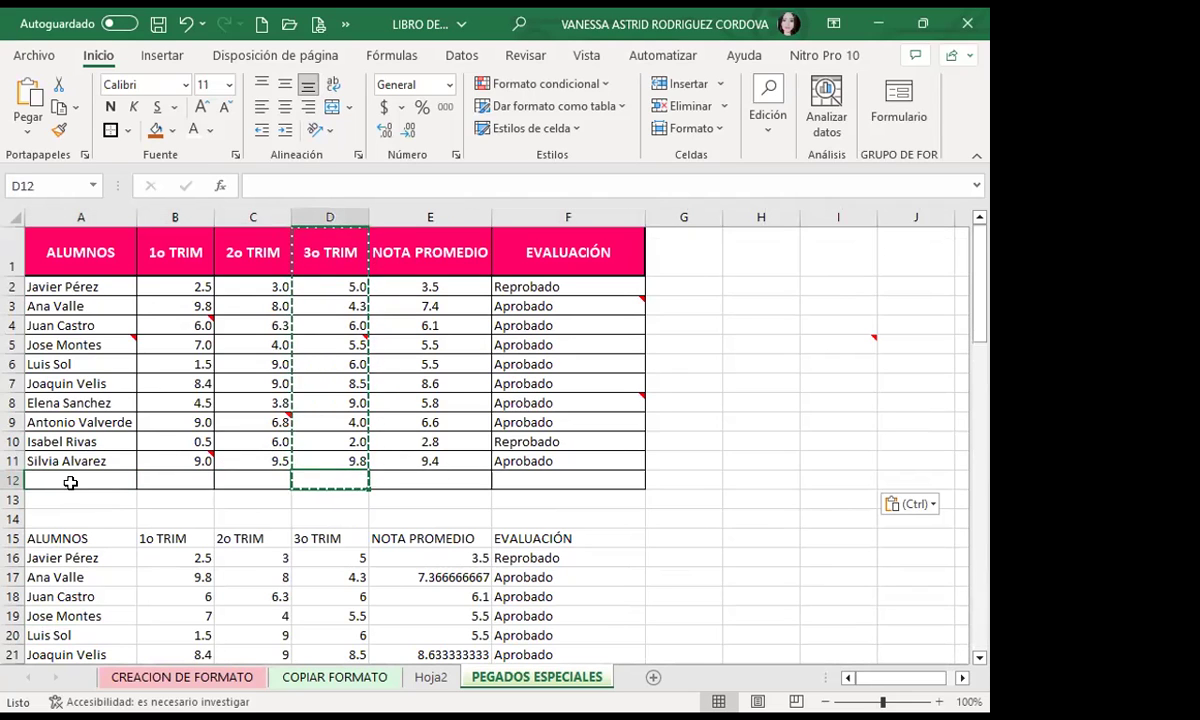
pyautogui.click(70, 481)
# Select A79 and open and close its student-name list twice without choosing.
pyautogui.scroll(-1, 70, 471)
pyautogui.scroll(-9, 70, 471)
pyautogui.scroll(-3, 70, 471)
pyautogui.scroll(-2, 70, 468)
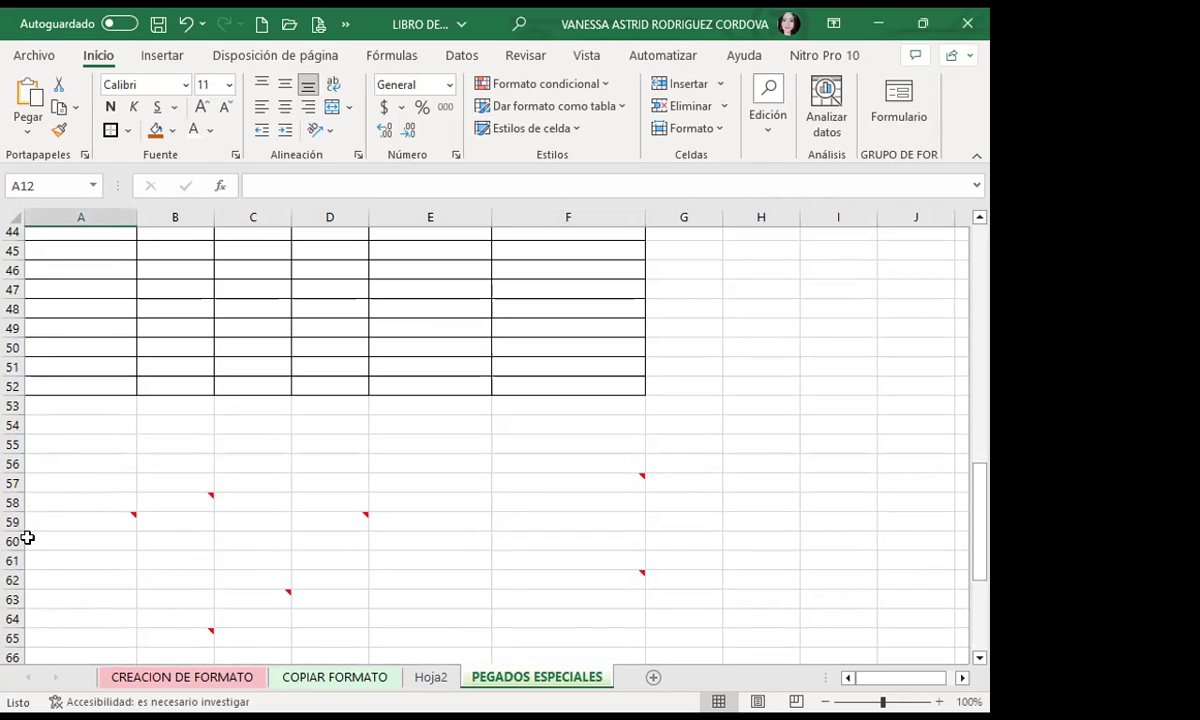
pyautogui.scroll(-2, 83, 517)
pyautogui.scroll(-3, 83, 517)
pyautogui.scroll(-3, 83, 517)
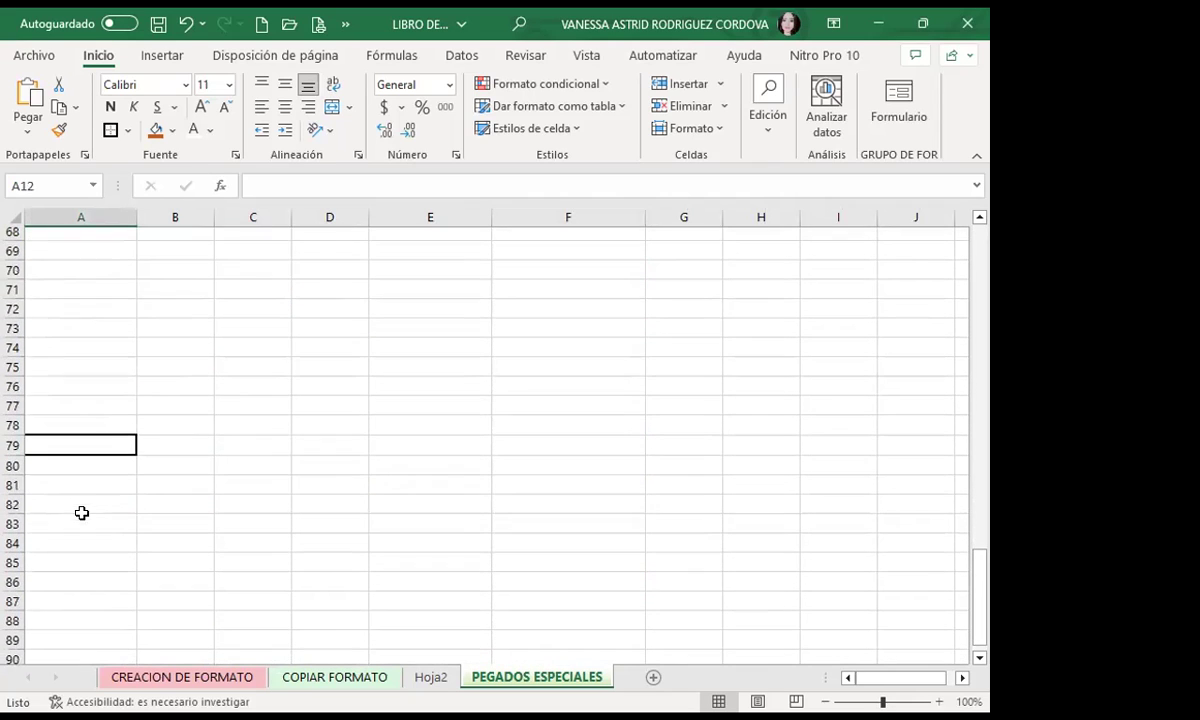
pyautogui.click(98, 427)
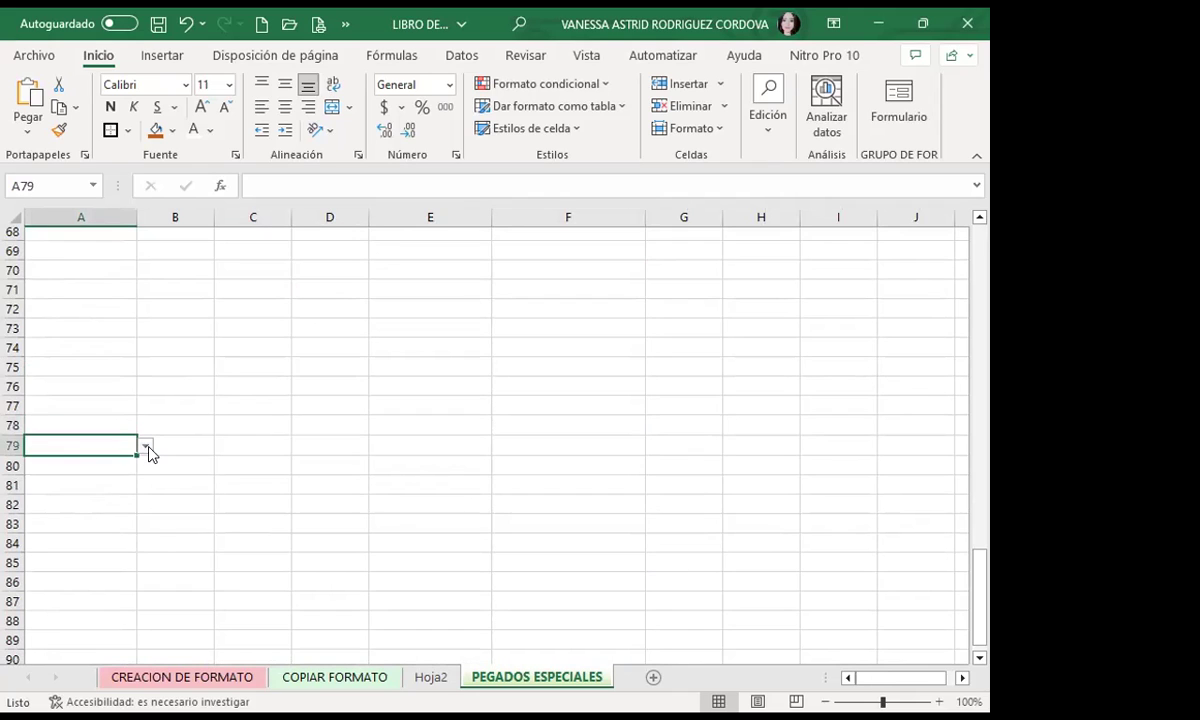
pyautogui.click(146, 447)
pyautogui.click(146, 447)
pyautogui.scroll(2, 88, 343)
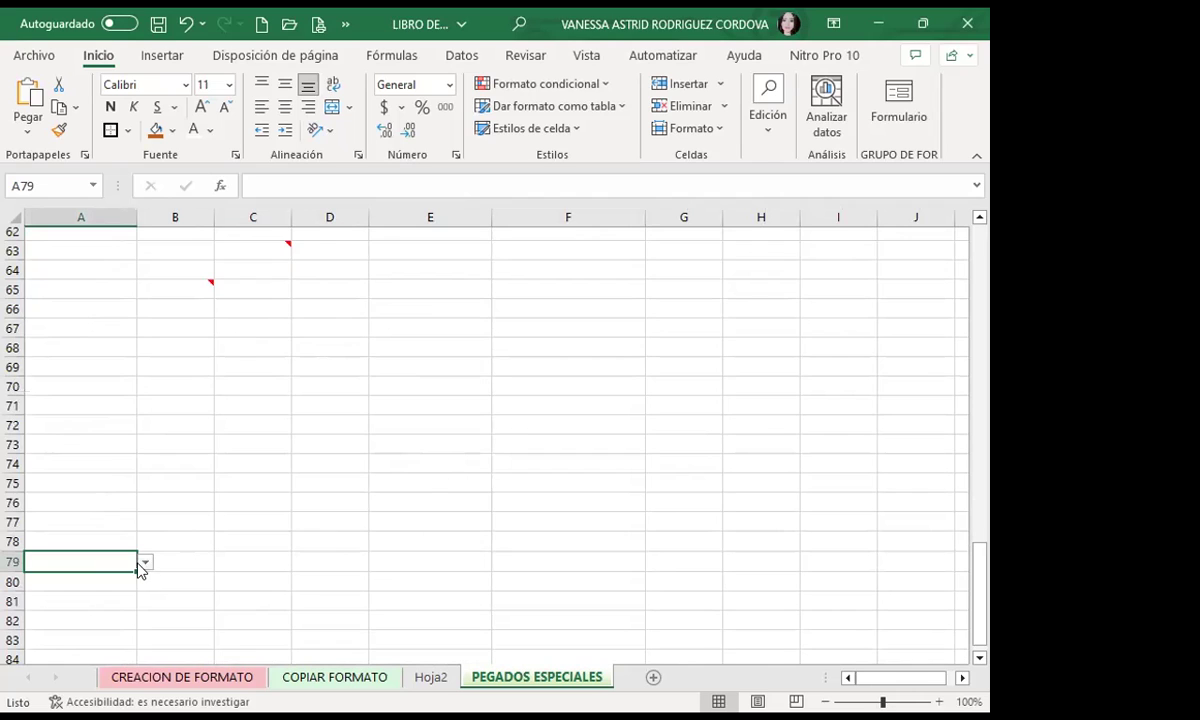
pyautogui.scroll(-1, 160, 530)
pyautogui.click(145, 505)
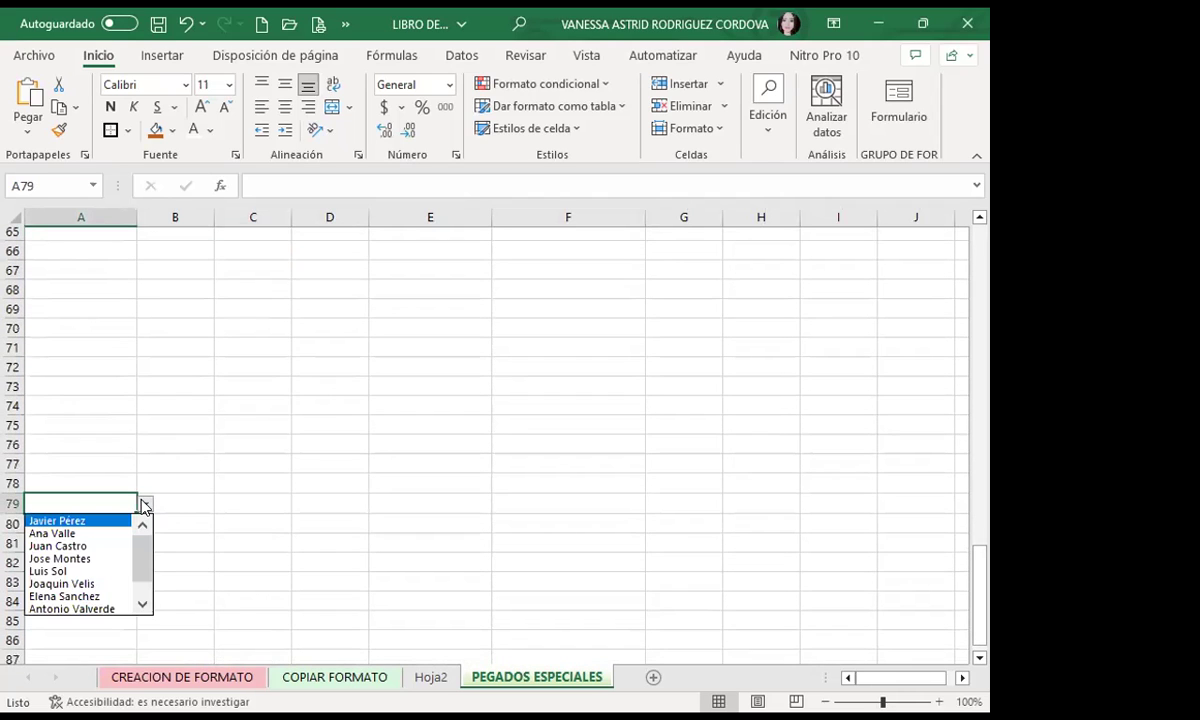
pyautogui.click(145, 503)
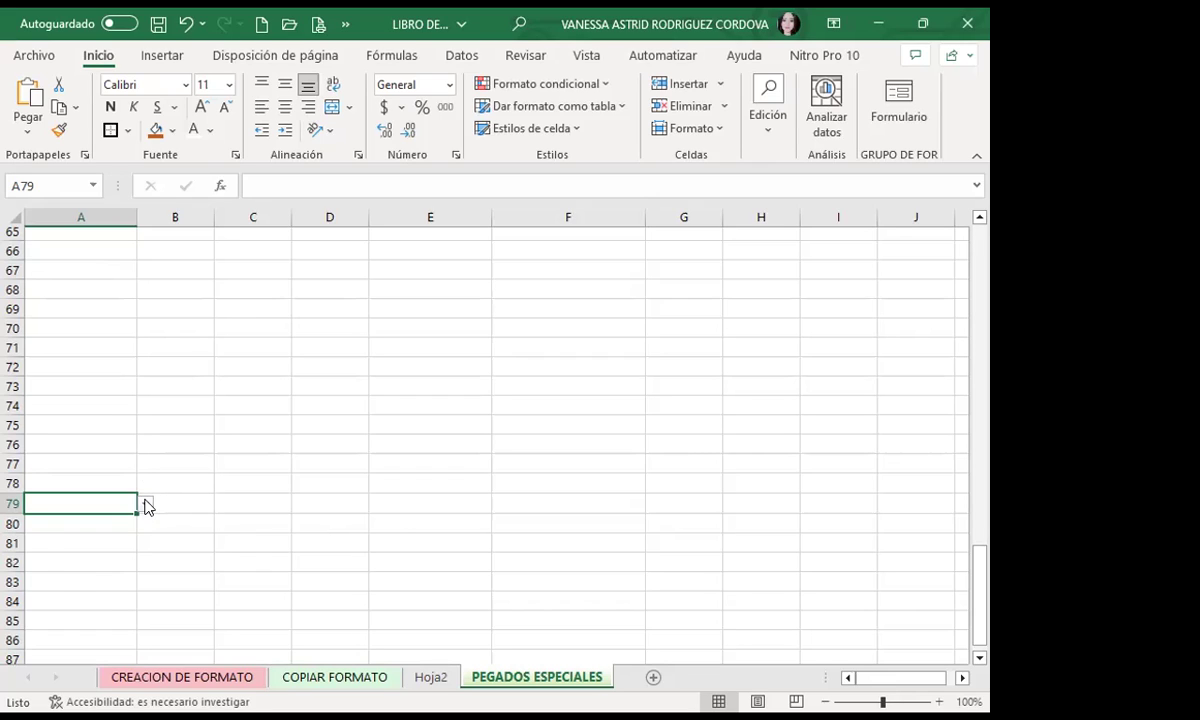
# Try several student names in A79 from its validation dropdown.
pyautogui.click(145, 504)
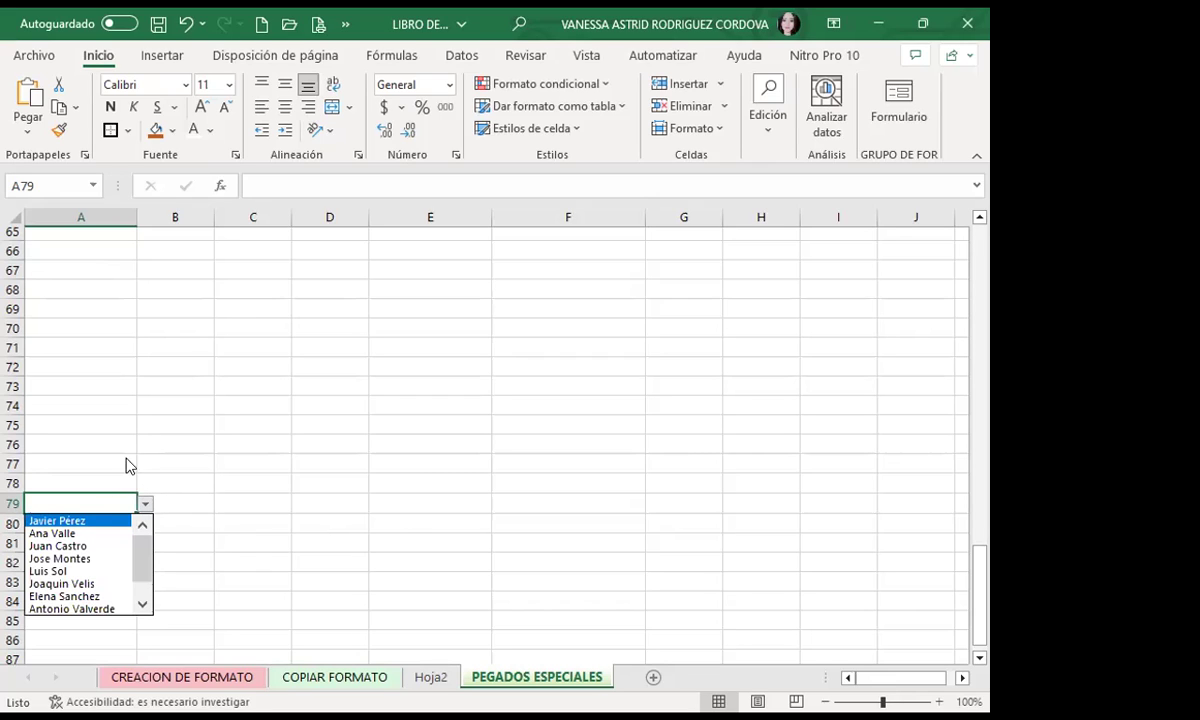
pyautogui.press('Down')
pyautogui.press('Down')
pyautogui.press('Down')
pyautogui.press('Up')
pyautogui.press('Return')
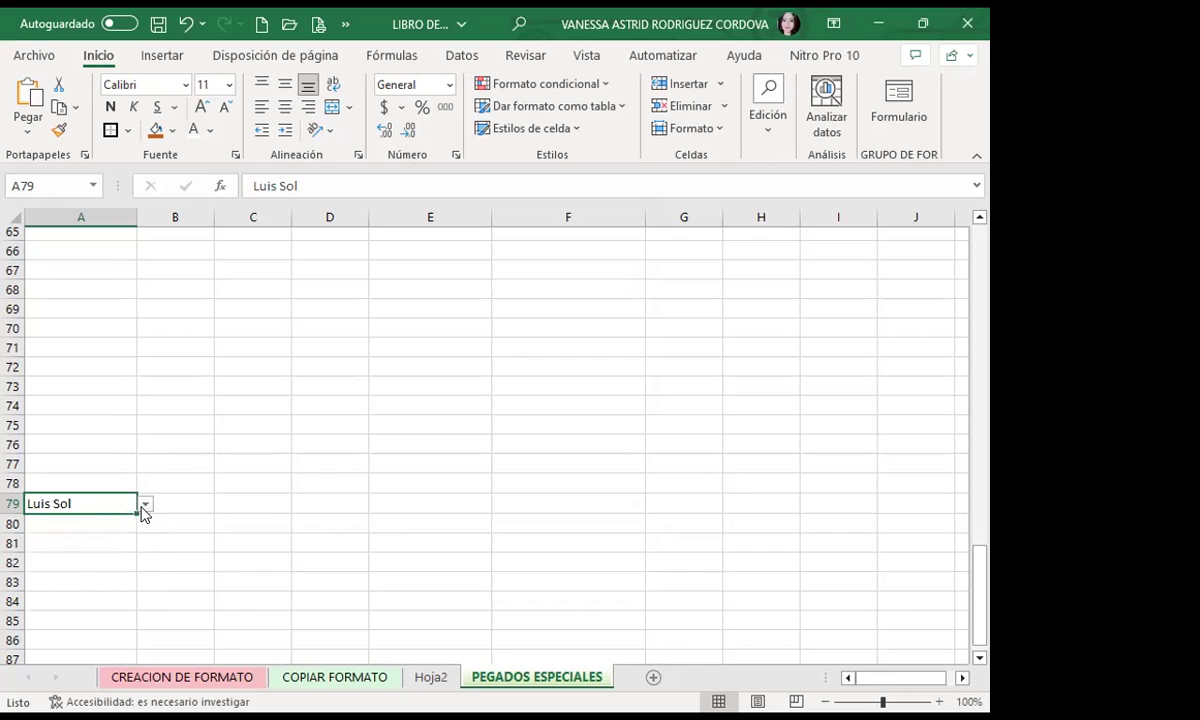
pyautogui.click(145, 504)
pyautogui.click(100, 532)
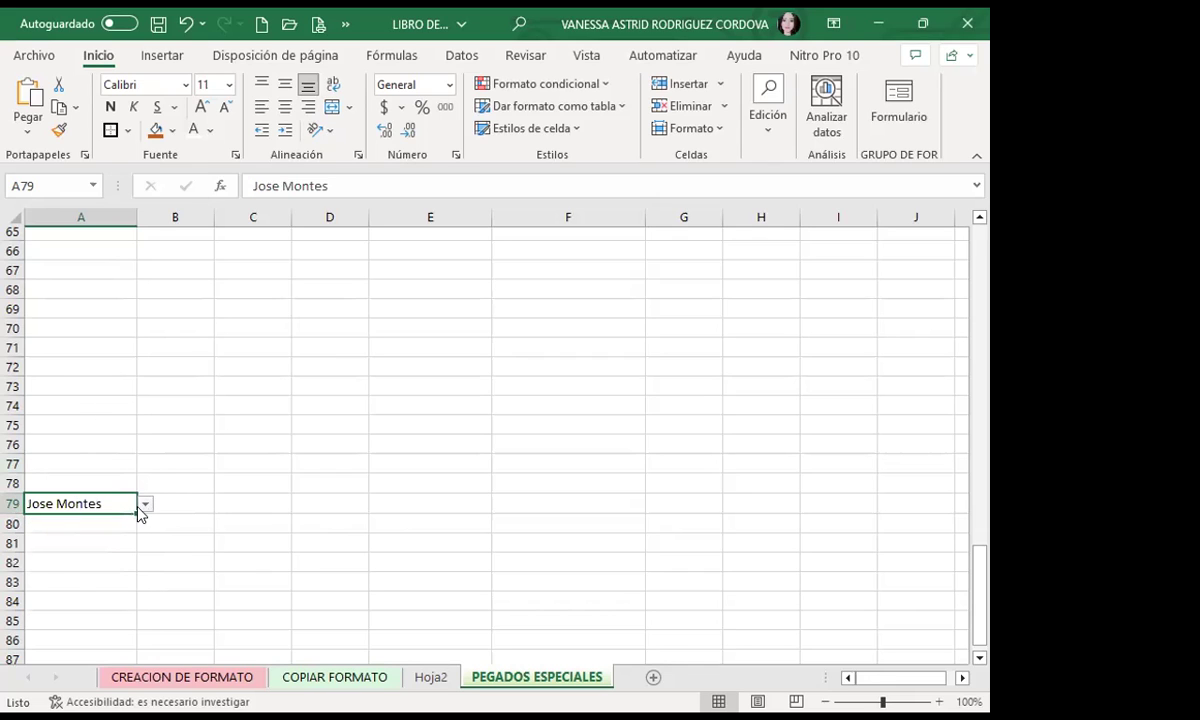
pyautogui.click(145, 504)
pyautogui.click(70, 592)
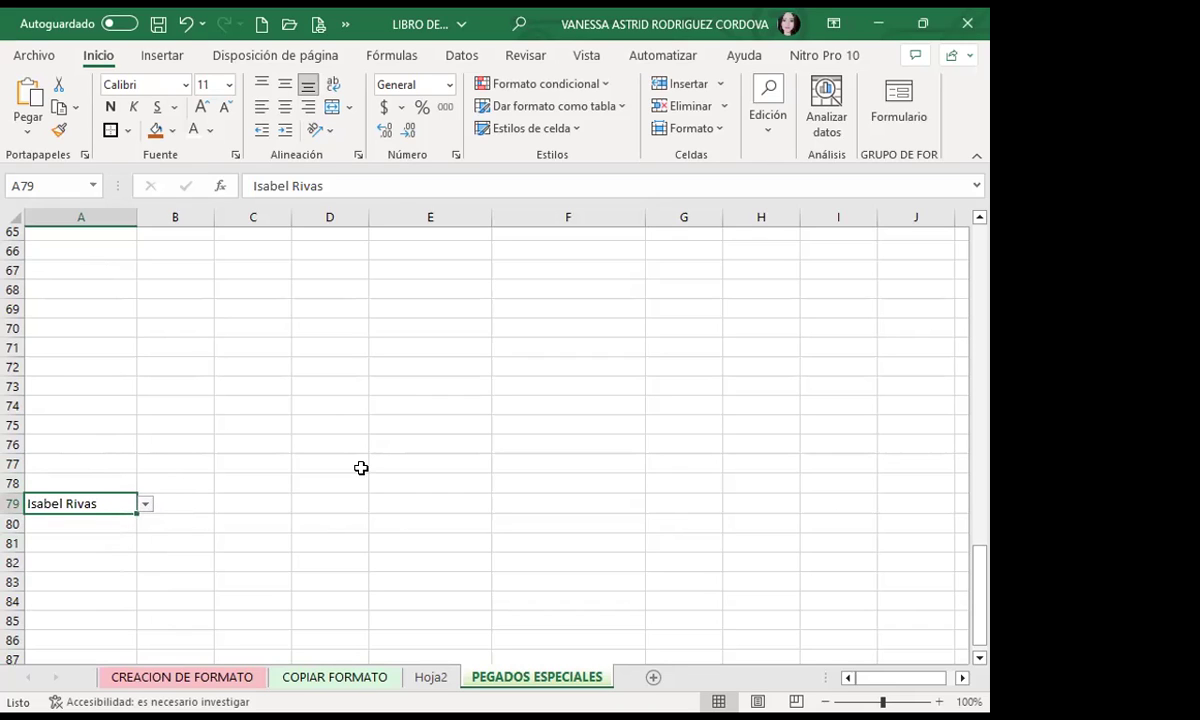
pyautogui.click(145, 504)
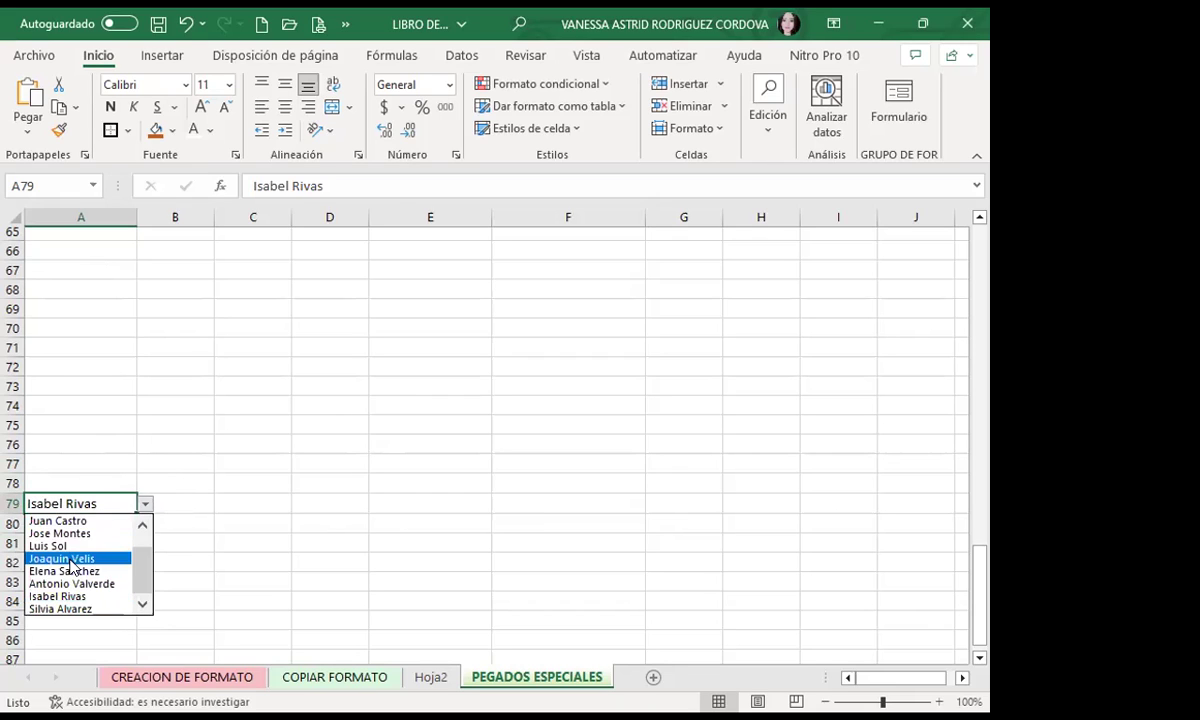
pyautogui.click(70, 566)
pyautogui.click(146, 504)
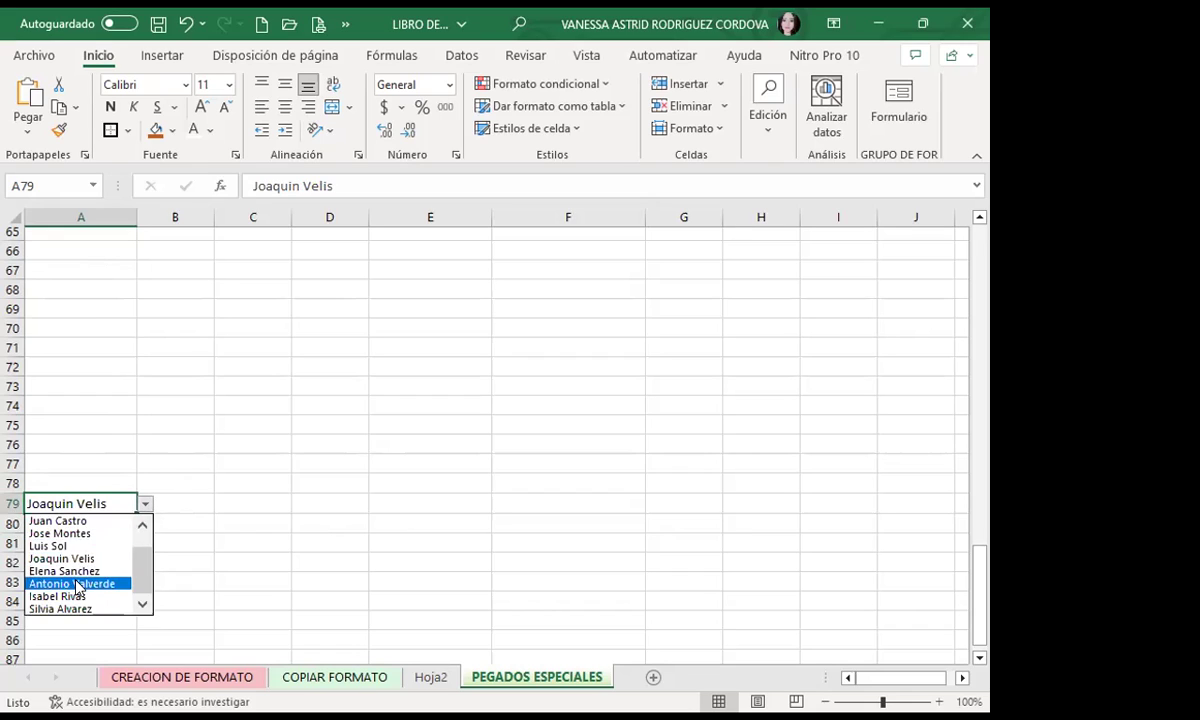
pyautogui.click(78, 584)
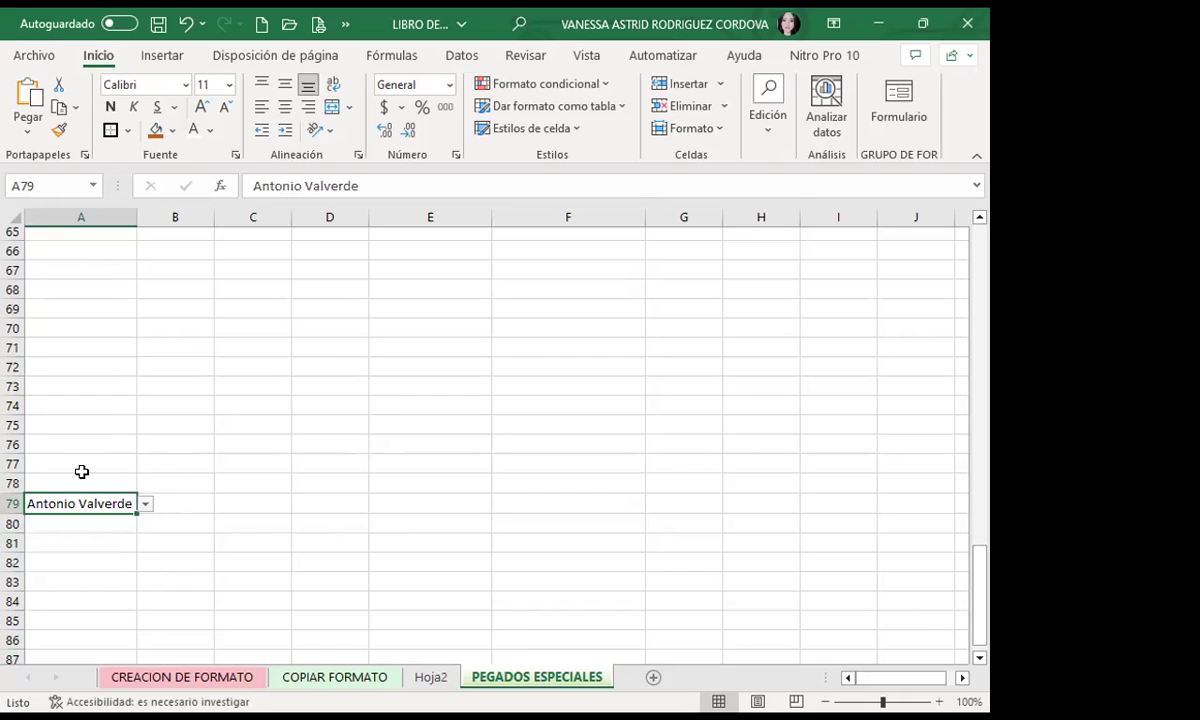
pyautogui.scroll(-1, 82, 468)
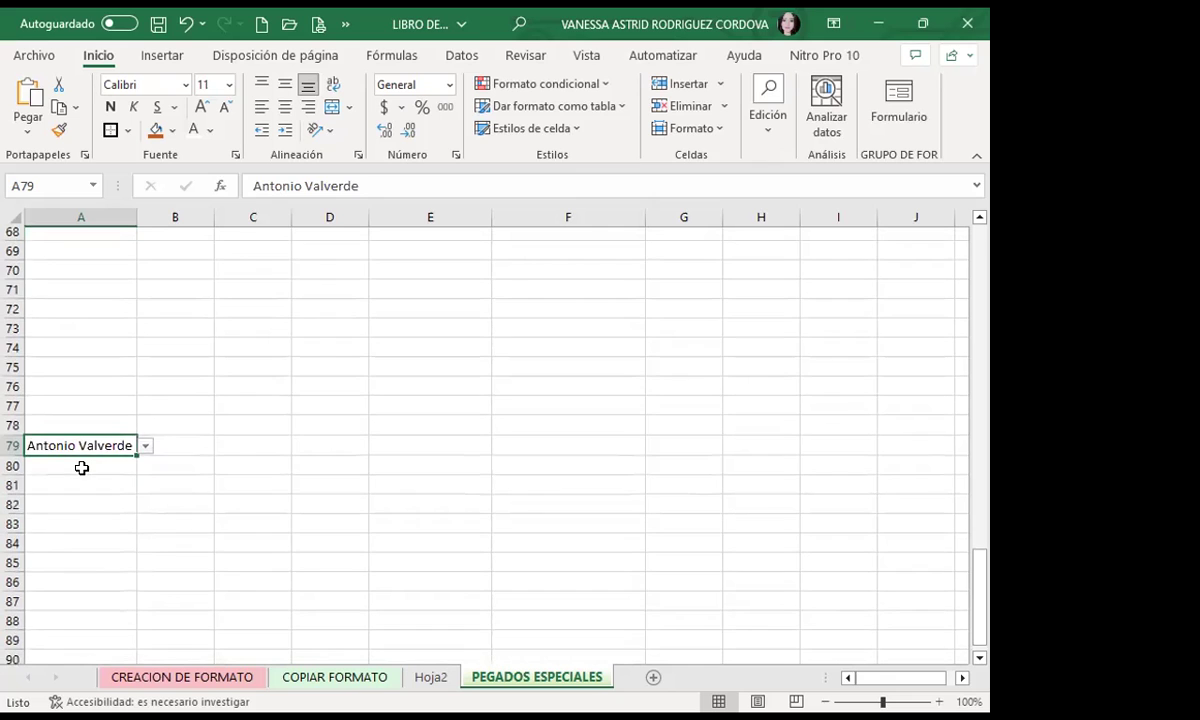
pyautogui.click(43, 500)
pyautogui.scroll(5, 108, 378)
# Copy the formatted grade table A1:F12.
pyautogui.scroll(8, 108, 378)
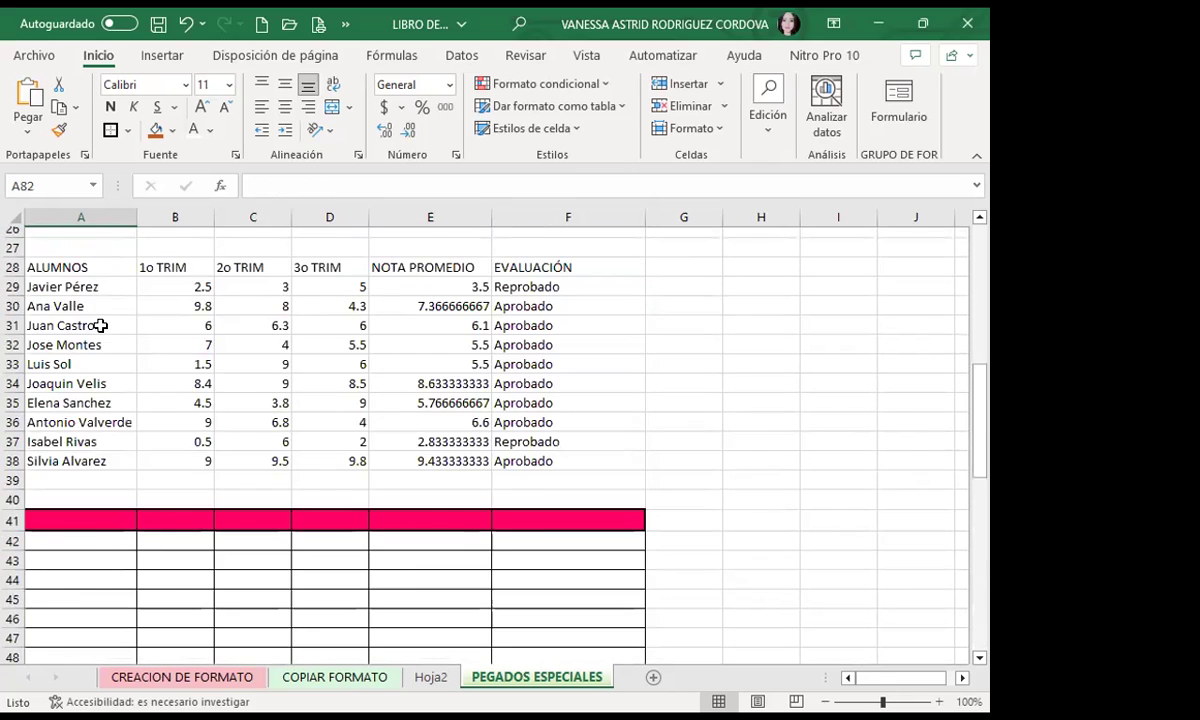
pyautogui.scroll(6, 130, 300)
pyautogui.scroll(4, 120, 289)
pyautogui.moveTo(53, 243); pyautogui.dragTo(624, 476)
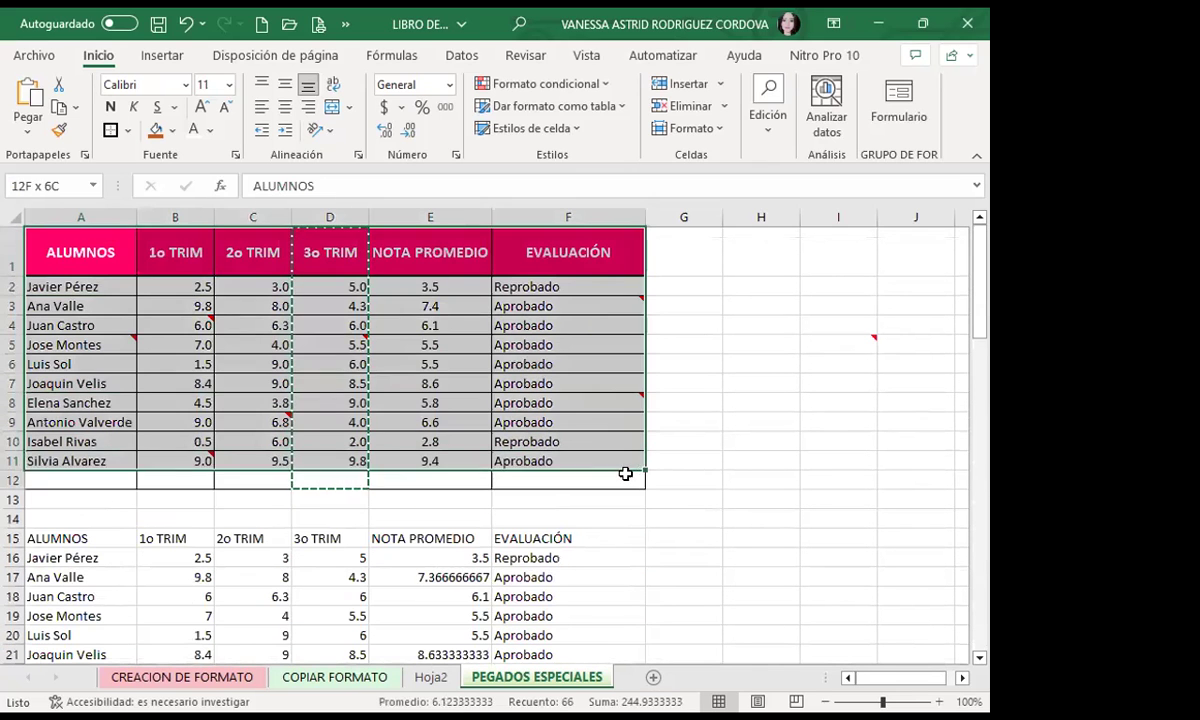
pyautogui.click(57, 108)
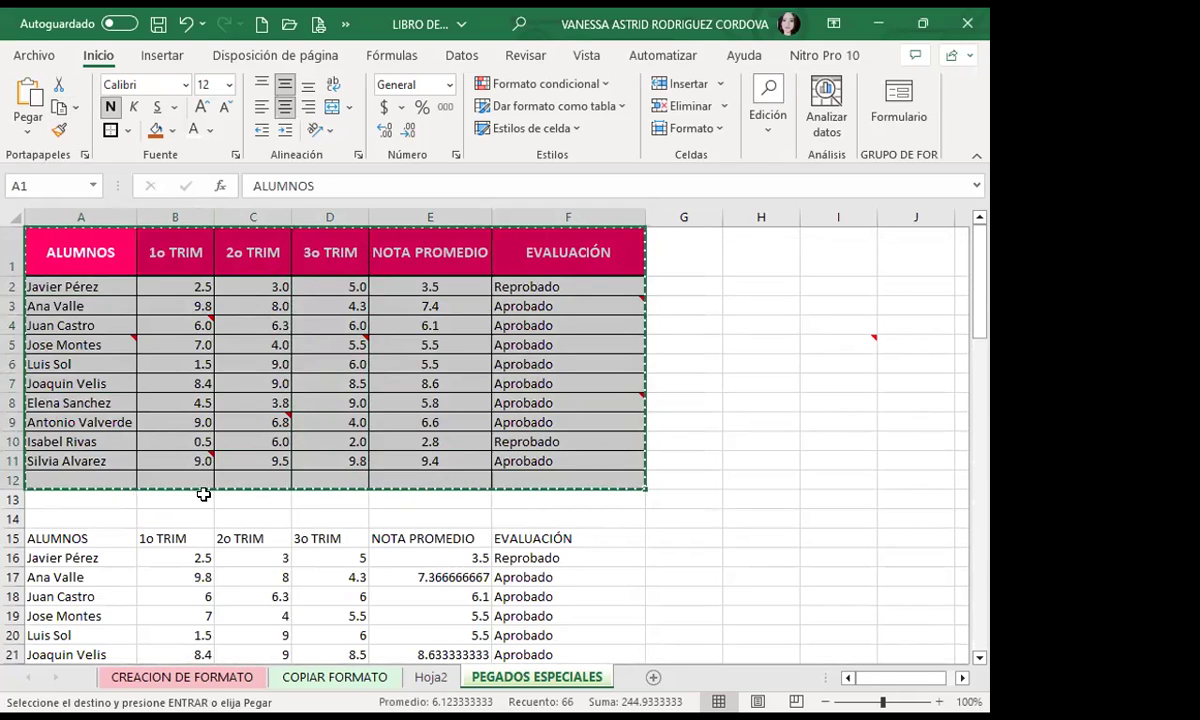
# Paste the table at A82 with Transponer checked in Pegado especial.
pyautogui.scroll(-5, 201, 496)
pyautogui.scroll(-10, 20, 503)
pyautogui.scroll(-3, 30, 498)
pyautogui.scroll(-2, 40, 508)
pyautogui.scroll(-5, 54, 509)
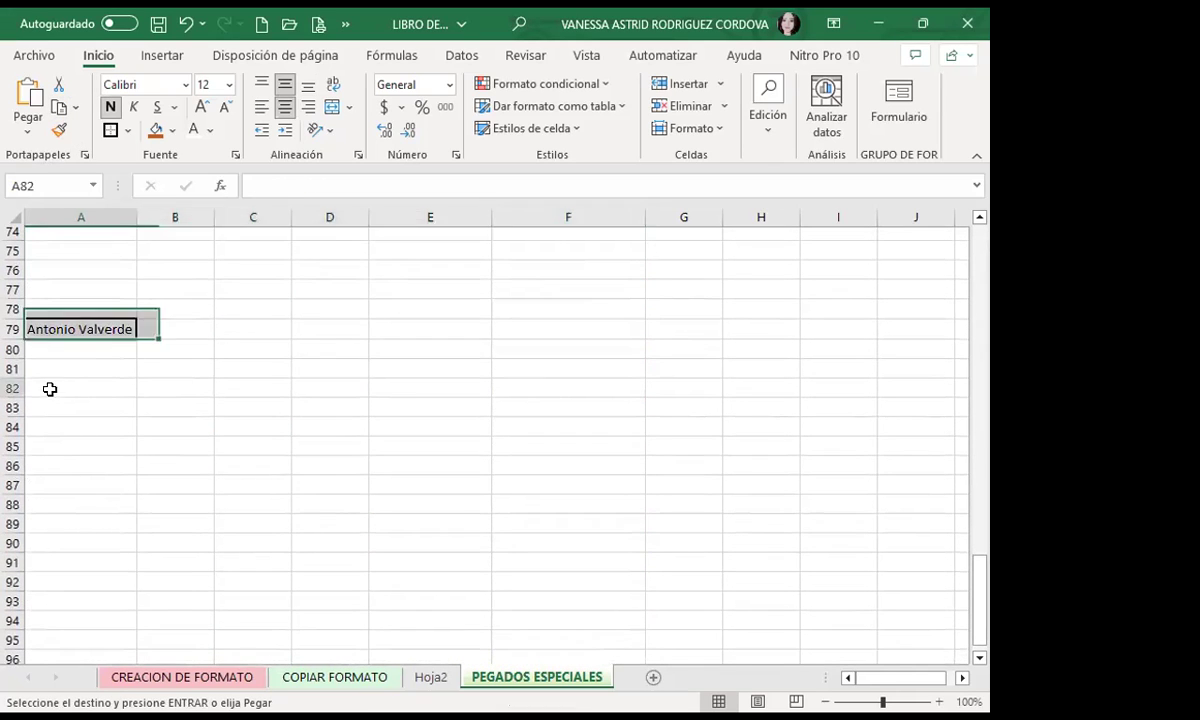
pyautogui.click(48, 392)
pyautogui.click(29, 133)
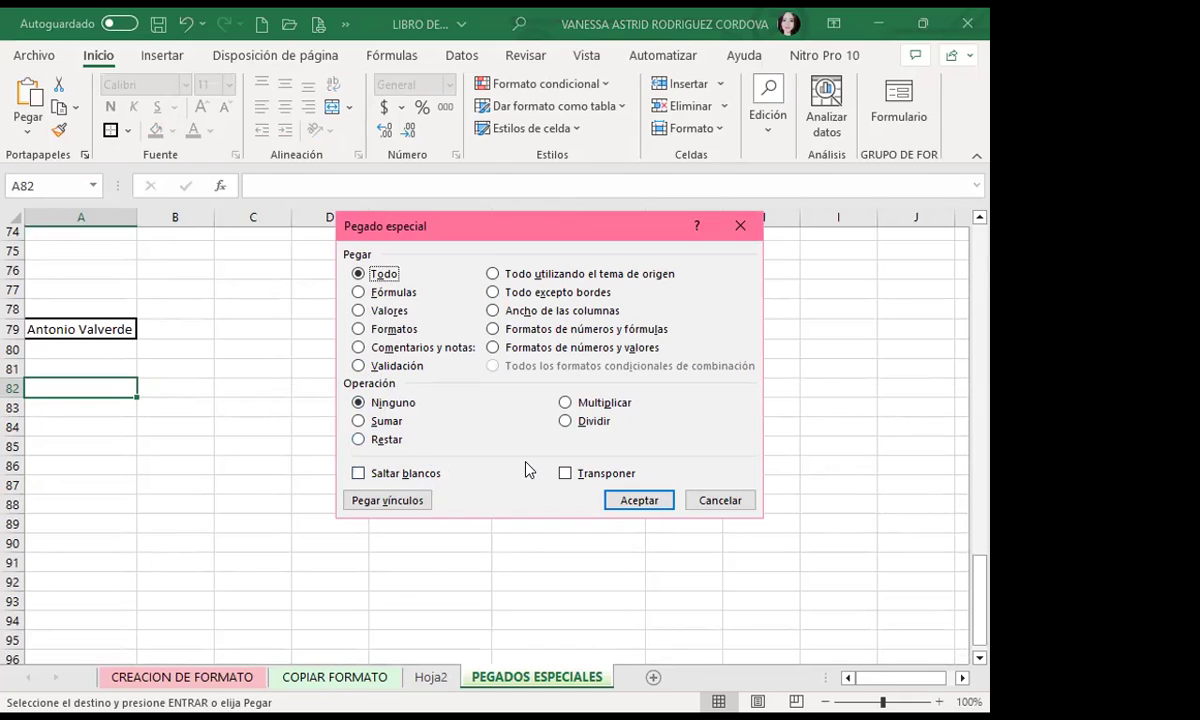
pyautogui.click(566, 474)
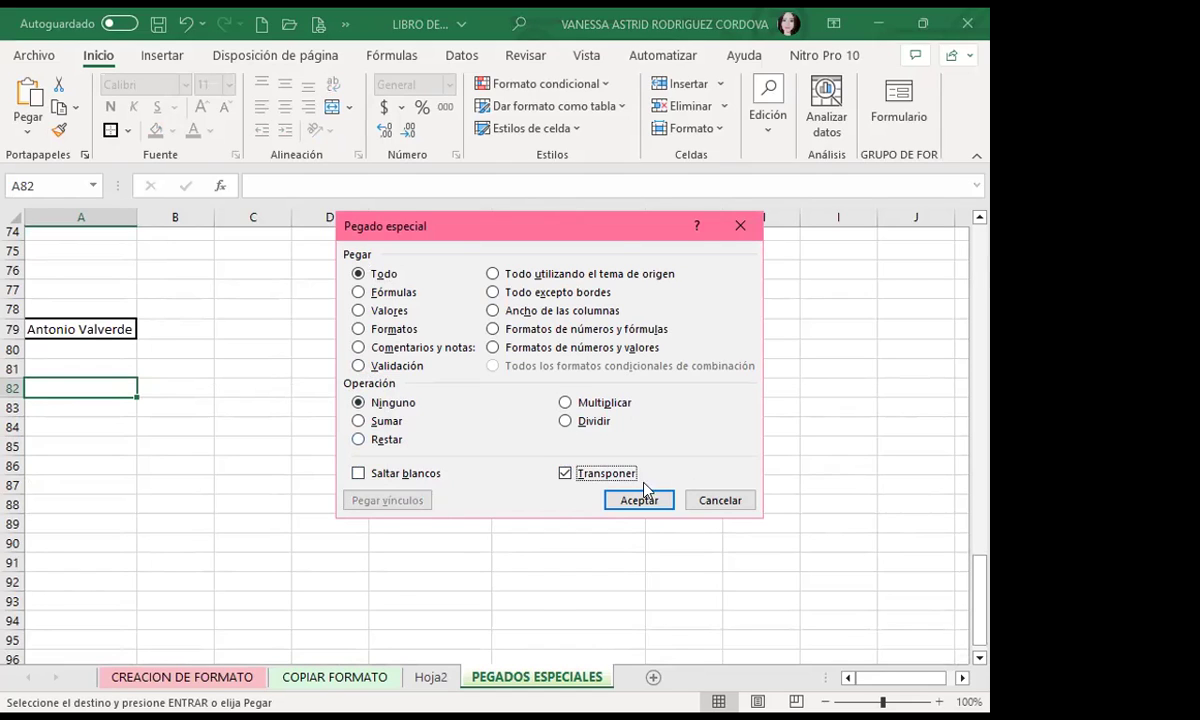
pyautogui.click(614, 498)
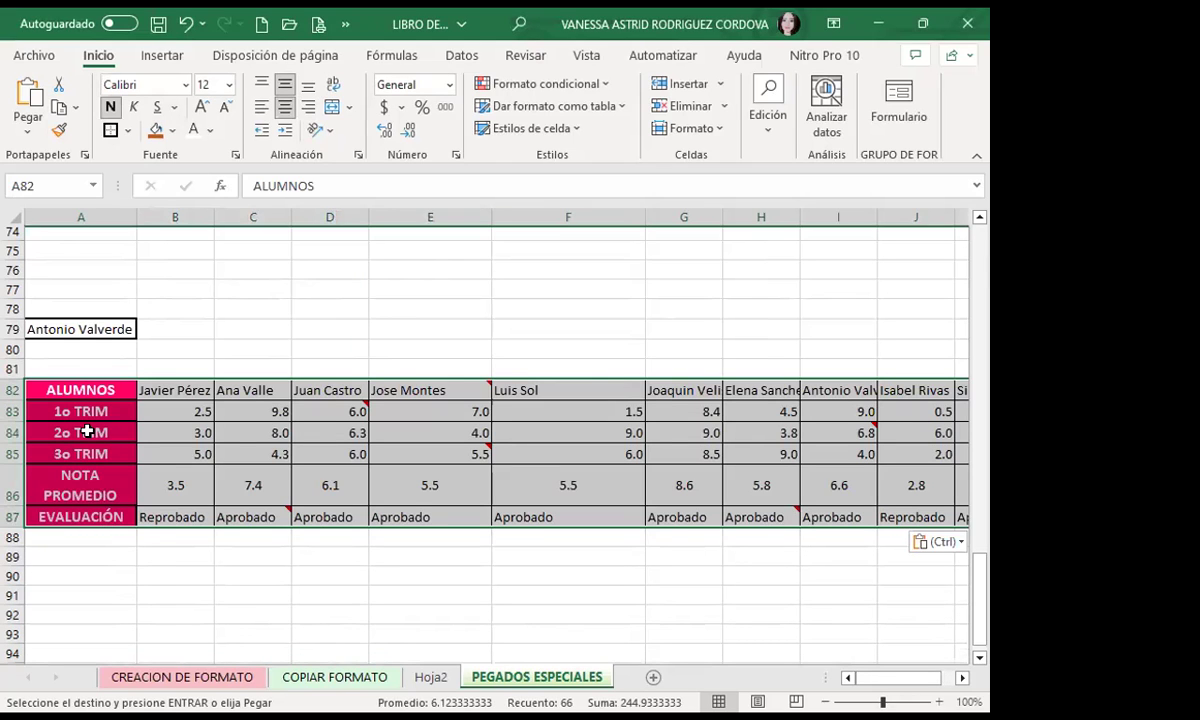
# Scroll through the sheet to compare the transposed copy with the original table.
pyautogui.scroll(6, 241, 326)
pyautogui.scroll(11, 241, 320)
pyautogui.scroll(7, 241, 320)
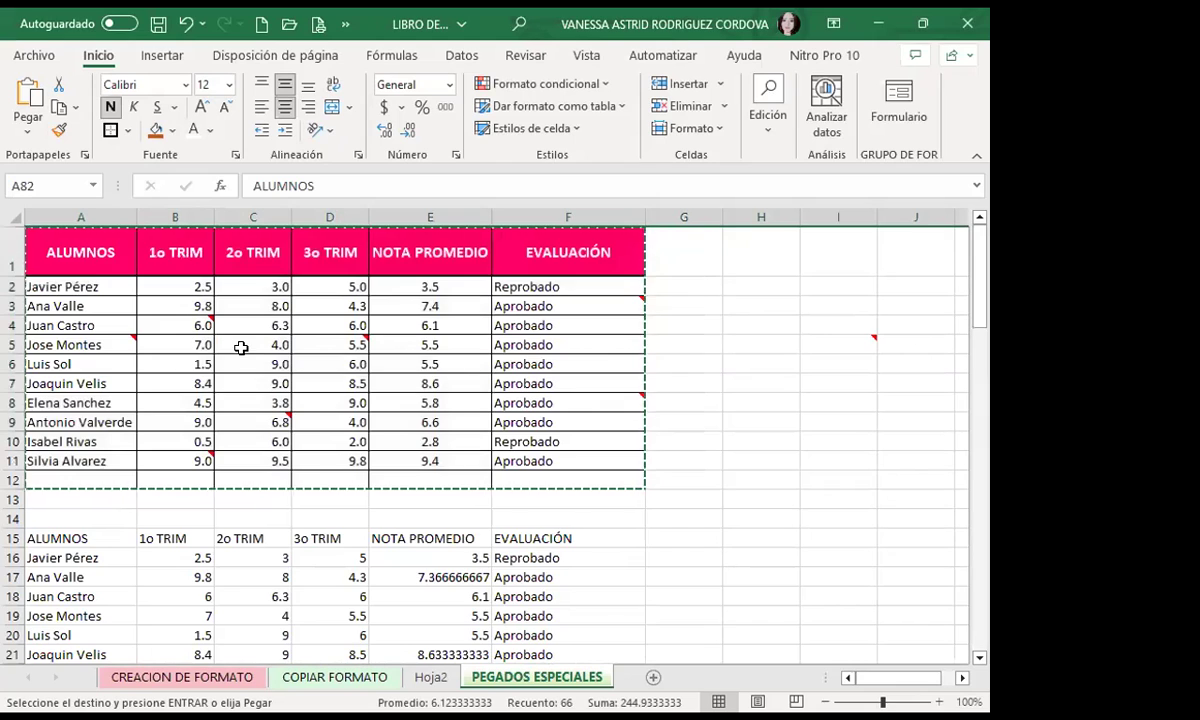
pyautogui.scroll(-6, 222, 490)
pyautogui.scroll(-7, 166, 554)
pyautogui.scroll(-11, 174, 463)
pyautogui.scroll(-3, 145, 345)
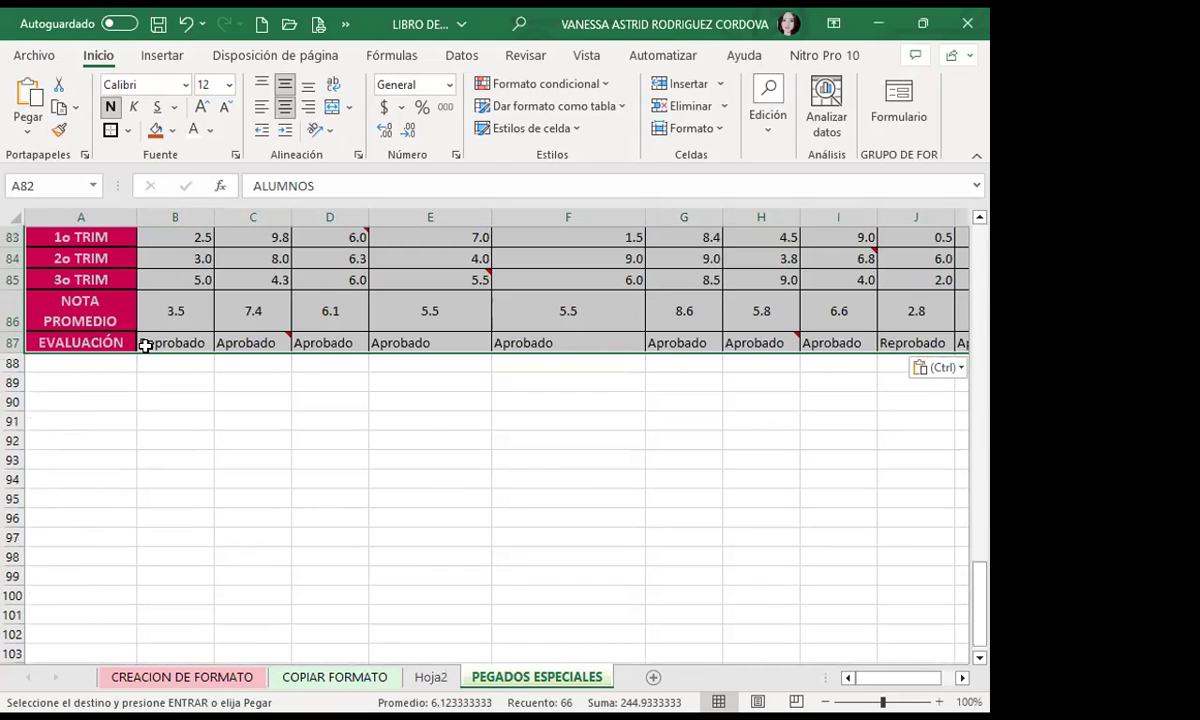
pyautogui.scroll(3, 145, 340)
pyautogui.scroll(4, 193, 316)
pyautogui.scroll(11, 201, 300)
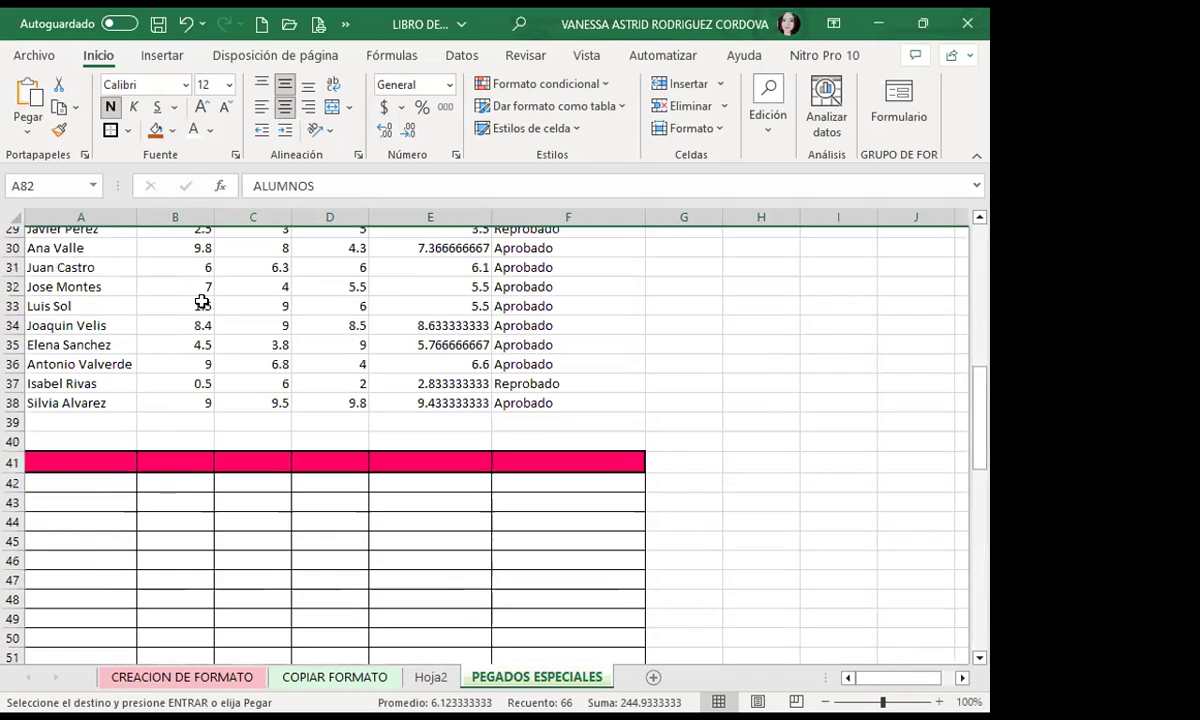
pyautogui.scroll(5, 261, 300)
pyautogui.scroll(4, 330, 280)
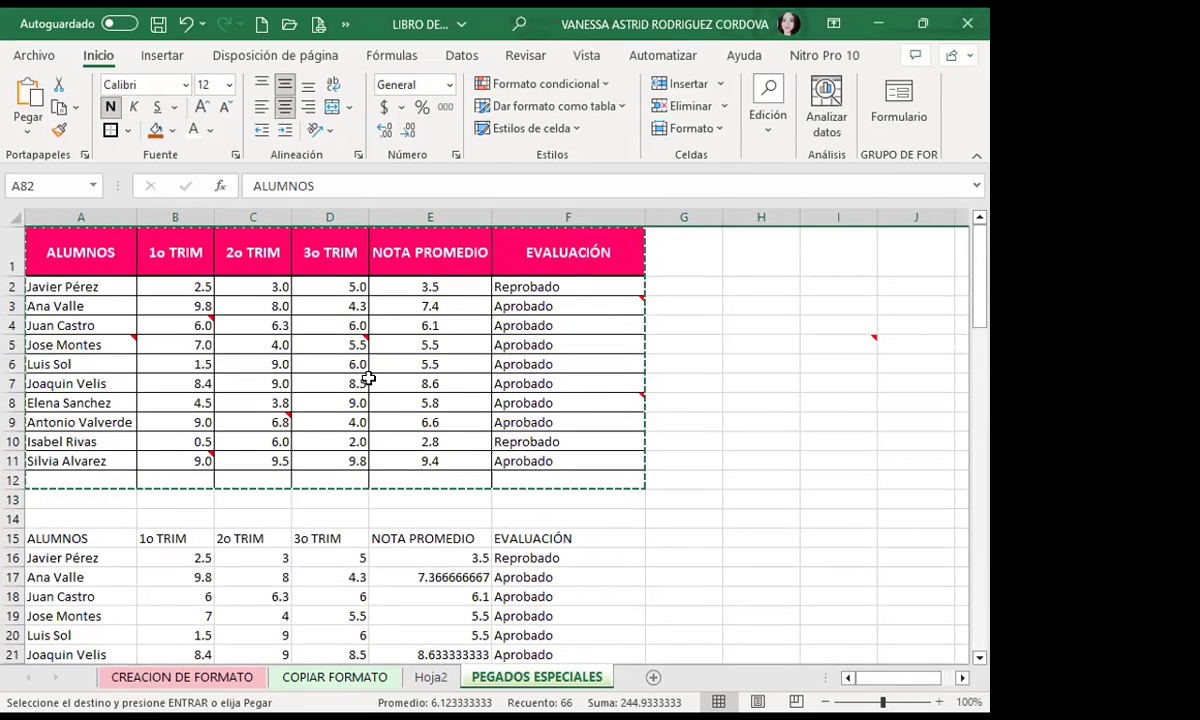
pyautogui.scroll(-1, 340, 420)
pyautogui.scroll(-11, 312, 466)
pyautogui.scroll(-8, 273, 563)
pyautogui.scroll(-6, 335, 485)
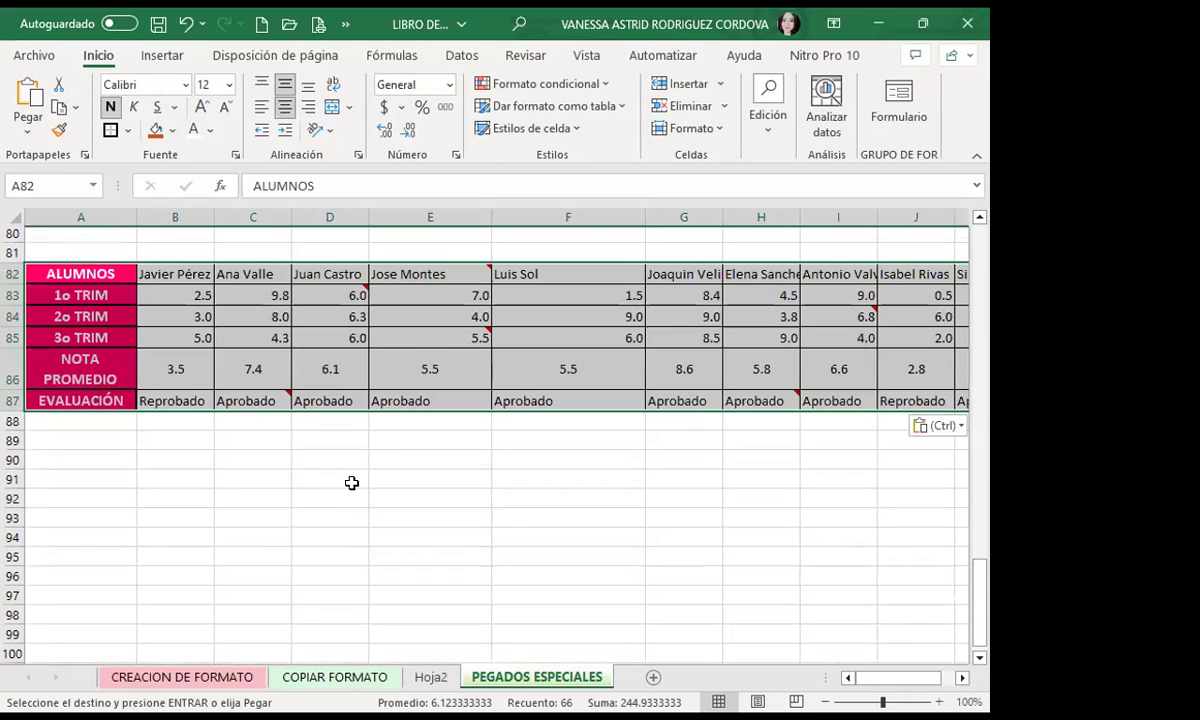
pyautogui.click(353, 473)
pyautogui.scroll(6, 123, 343)
pyautogui.scroll(10, 126, 343)
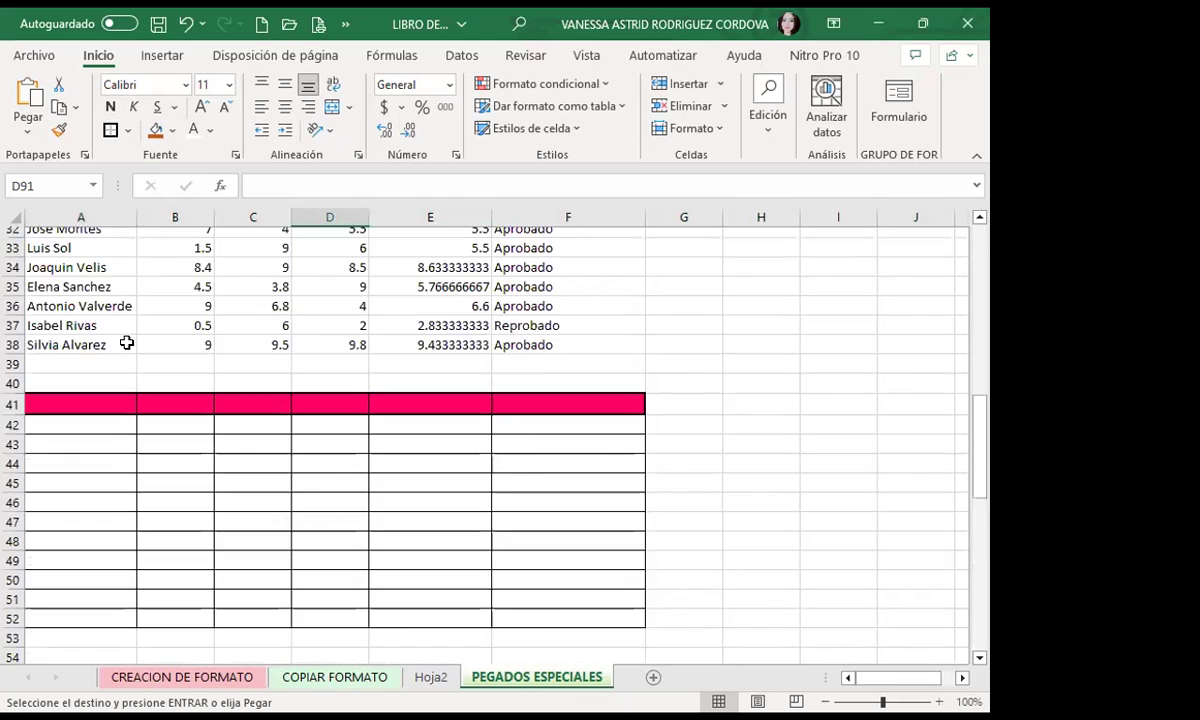
pyautogui.scroll(9, 132, 335)
pyautogui.scroll(2, 132, 335)
# Paste the header row A1:F1 transposed down column A starting at A93.
pyautogui.moveTo(88, 245); pyautogui.dragTo(85, 308)
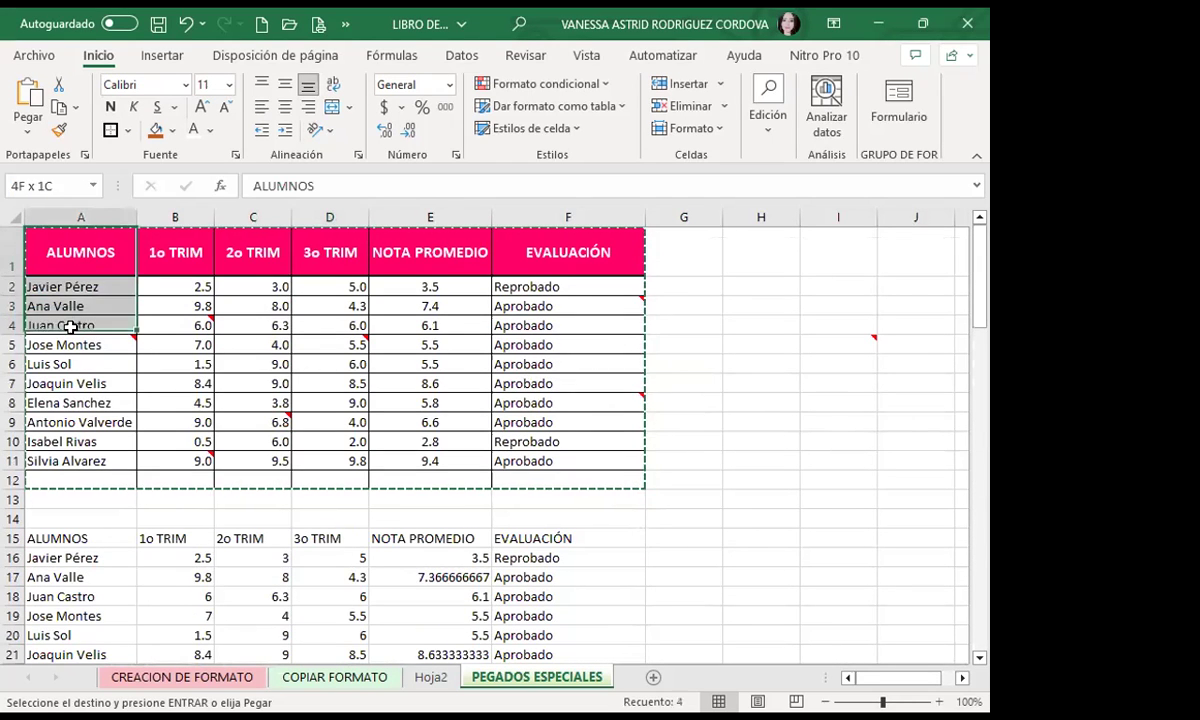
pyautogui.moveTo(100, 241); pyautogui.dragTo(603, 250)
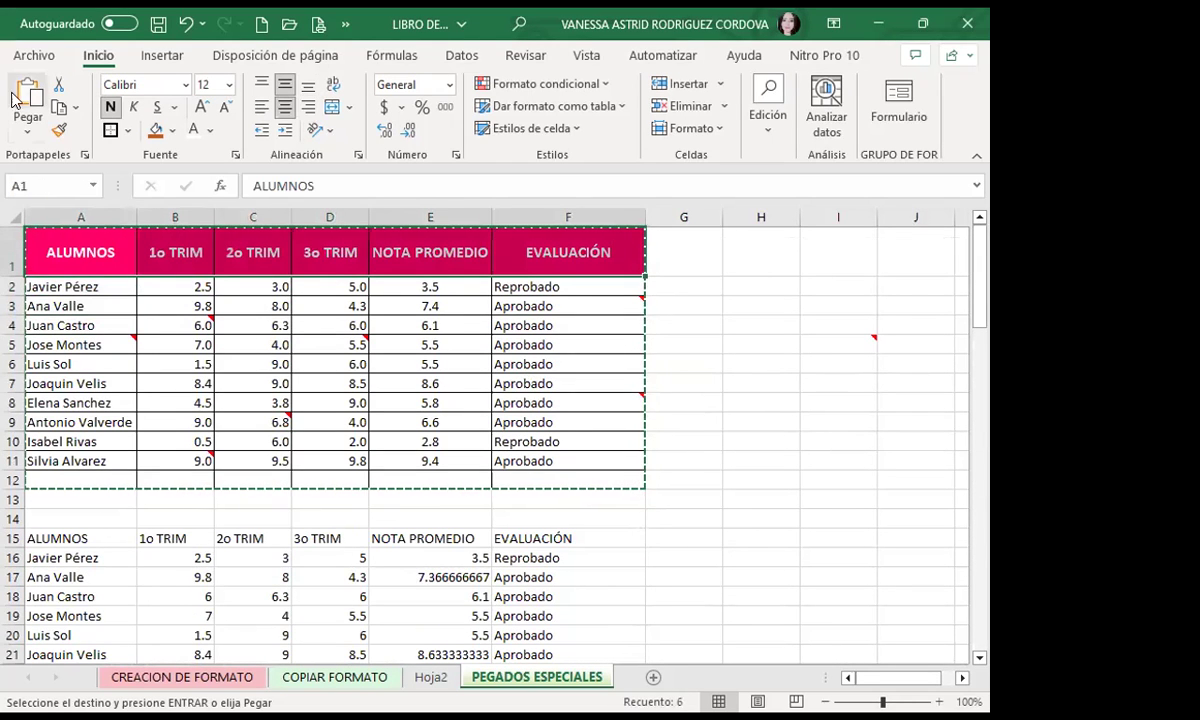
pyautogui.scroll(-10, 94, 437)
pyautogui.scroll(-7, 94, 410)
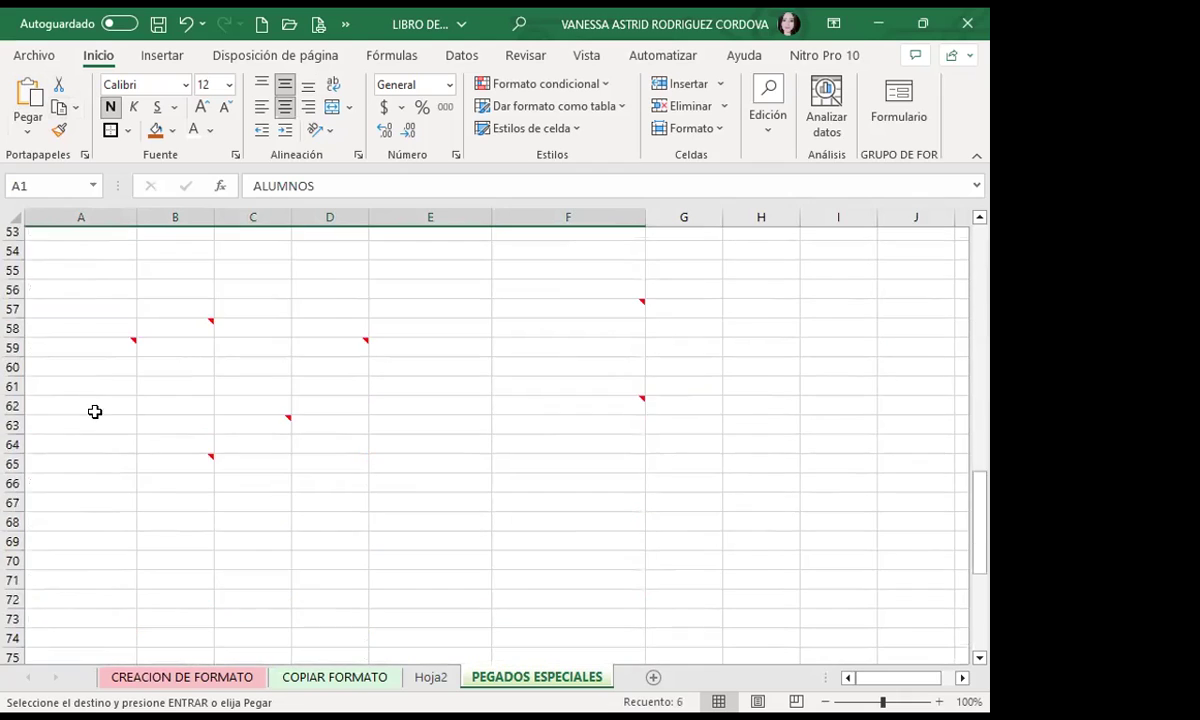
pyautogui.scroll(-11, 98, 372)
pyautogui.click(100, 399)
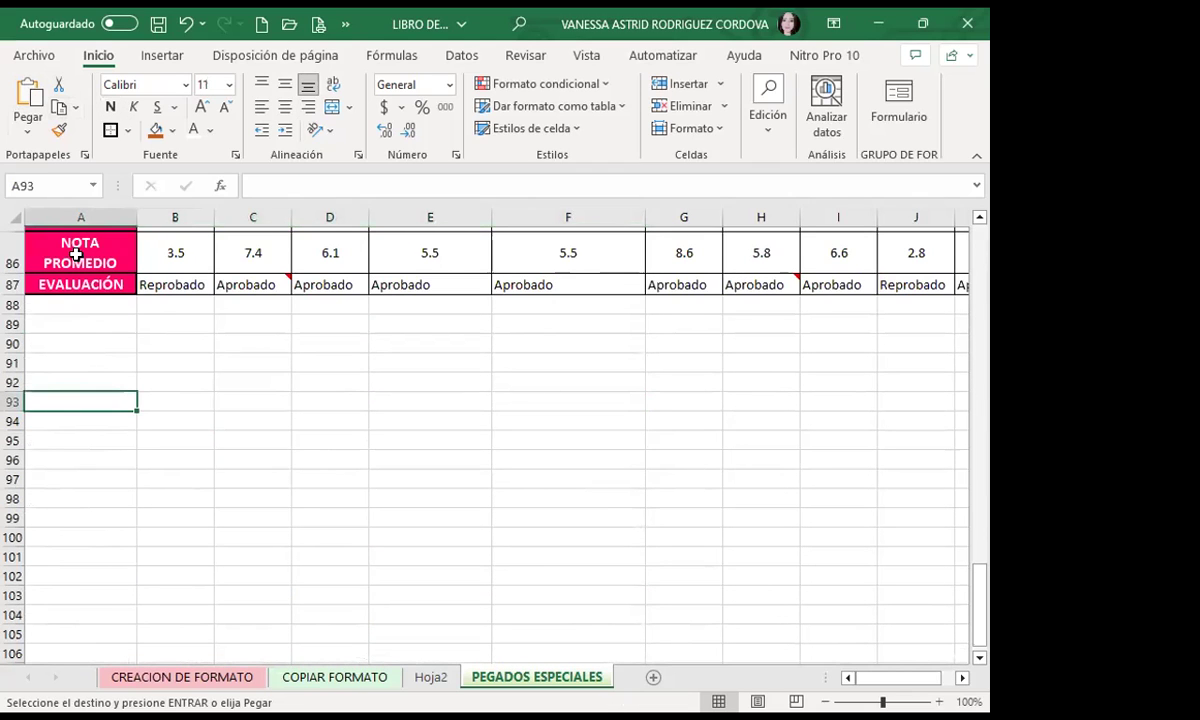
pyautogui.click(22, 133)
pyautogui.click(50, 362)
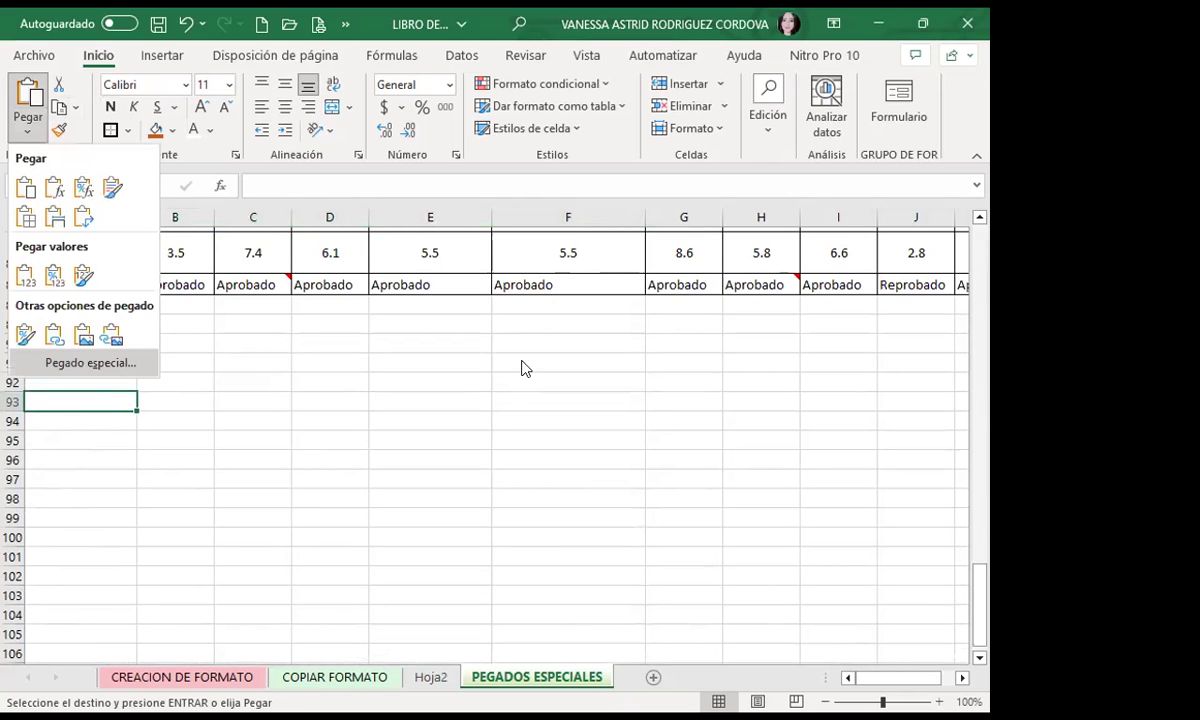
pyautogui.click(566, 473)
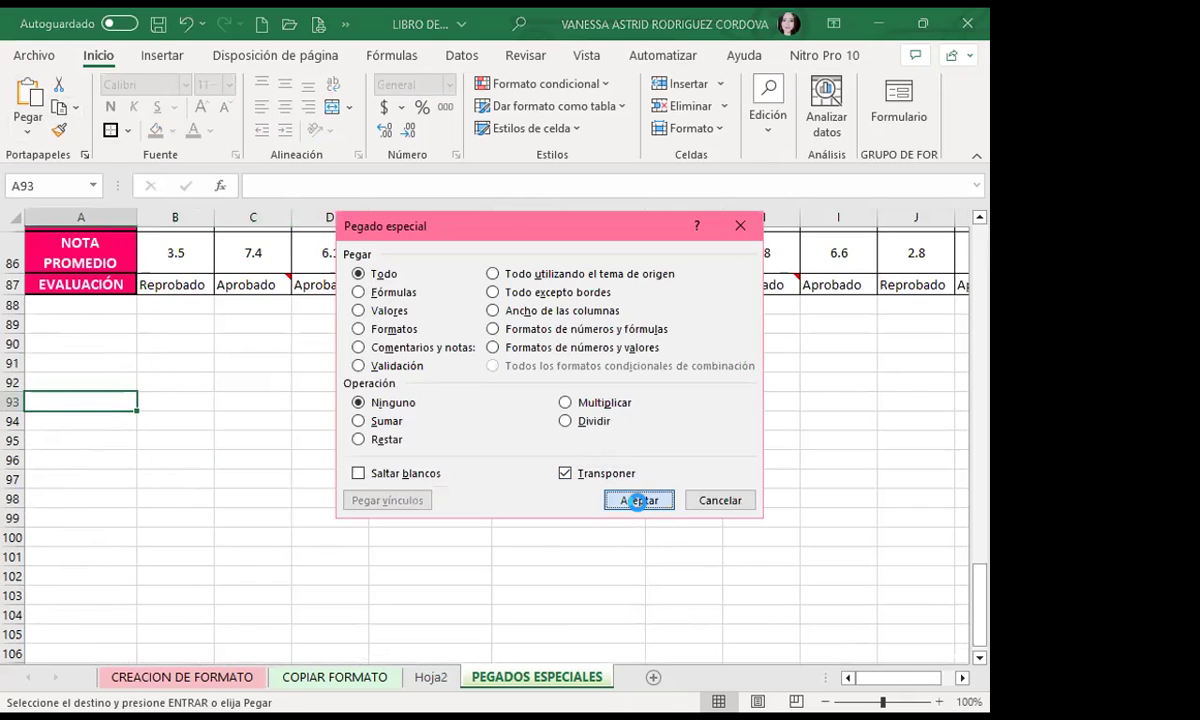
pyautogui.click(637, 500)
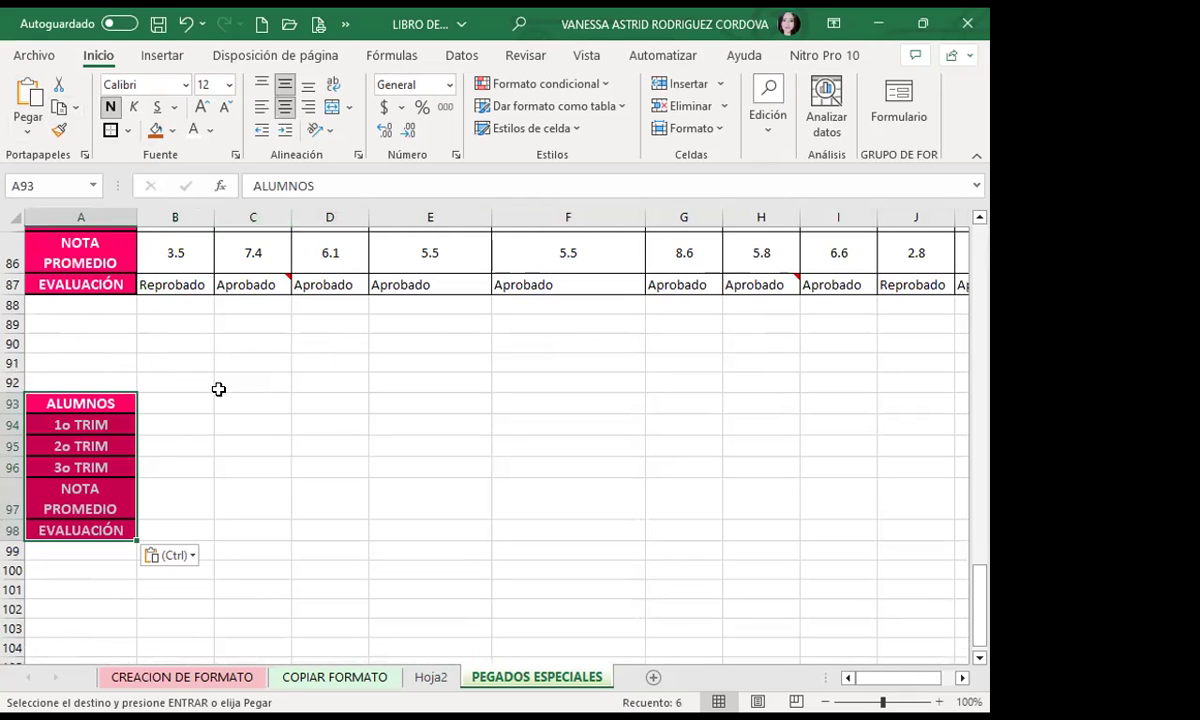
# Paste the header labels transposed again into A101:A106.
pyautogui.click(70, 589)
pyautogui.click(28, 122)
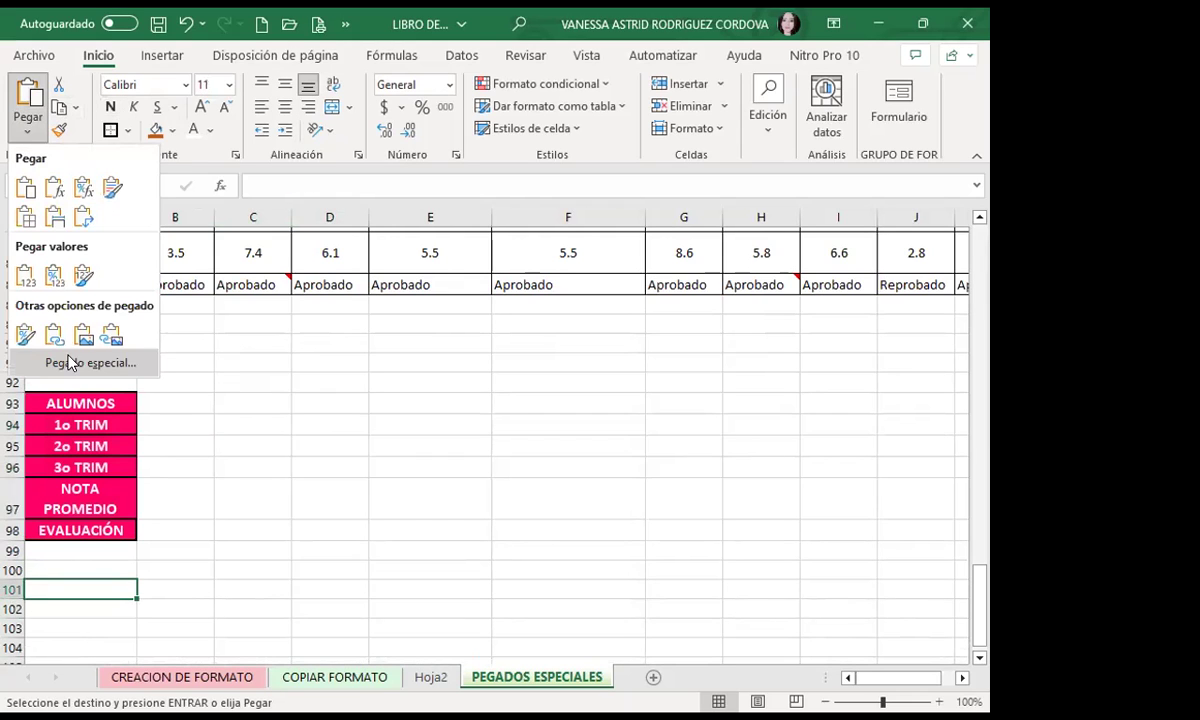
pyautogui.click(565, 471)
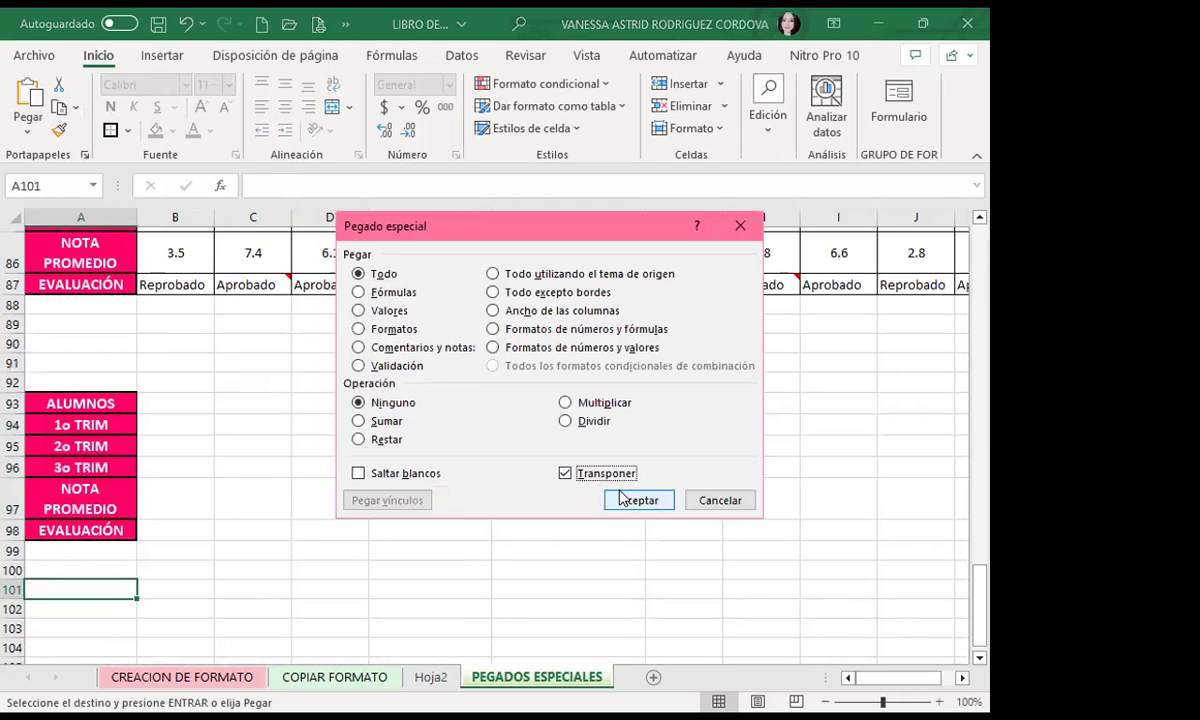
pyautogui.click(605, 496)
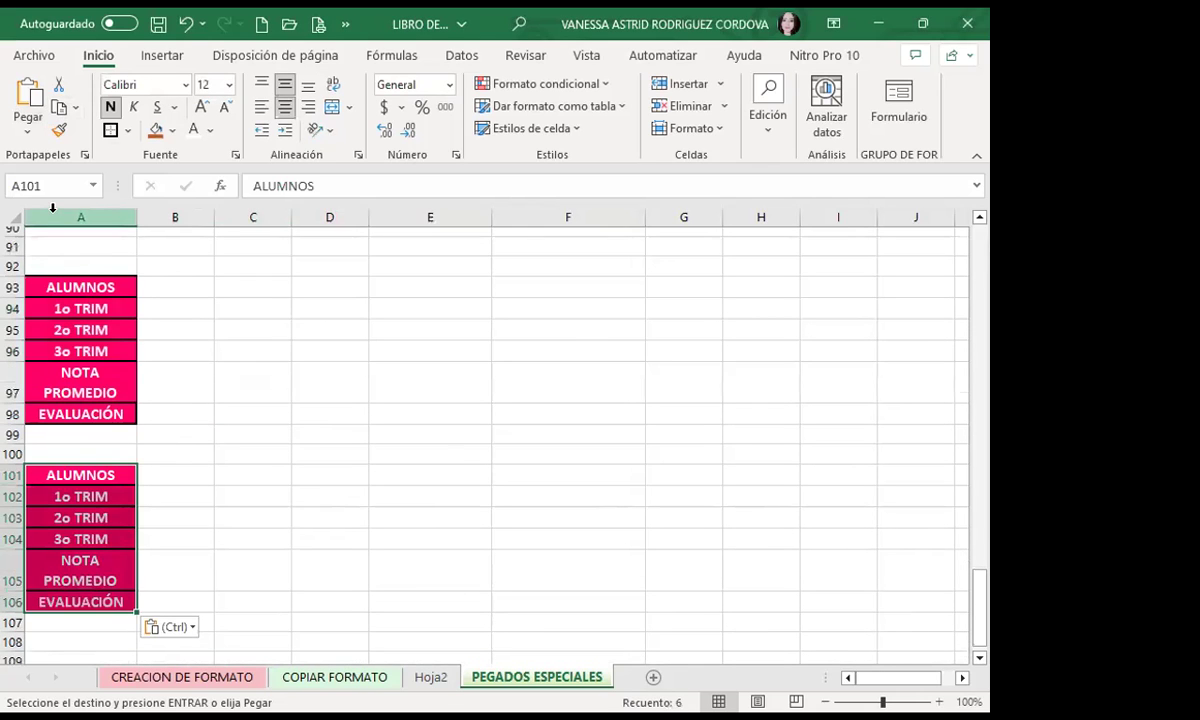
# Select A101 and undo the second header paste with Ctrl+Z.
pyautogui.scroll(4, 153, 257)
pyautogui.scroll(12, 140, 230)
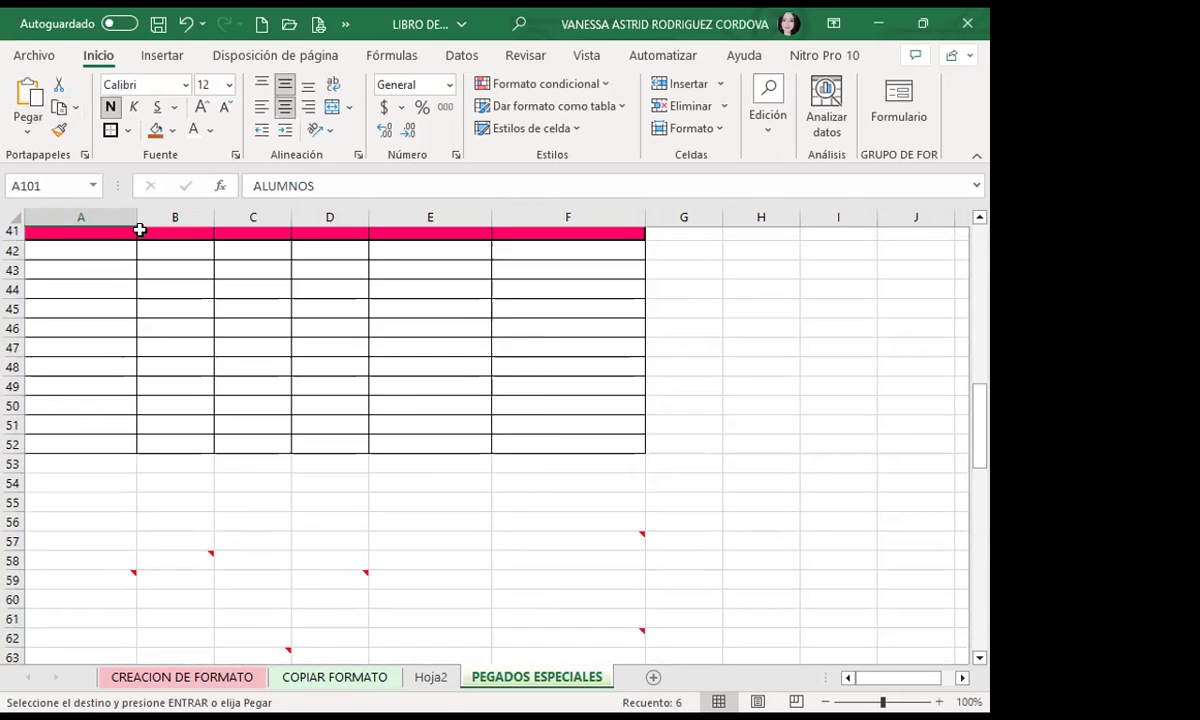
pyautogui.scroll(13, 140, 230)
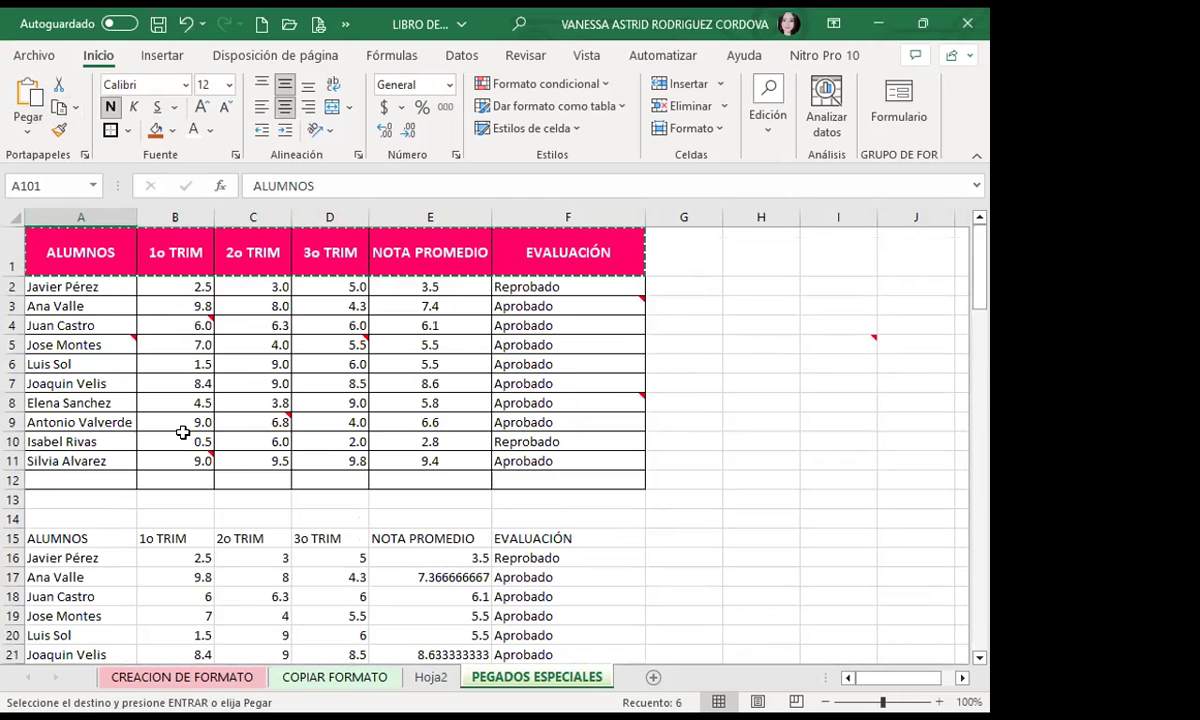
pyautogui.scroll(-7, 183, 432)
pyautogui.scroll(-9, 190, 428)
pyautogui.scroll(-10, 175, 415)
pyautogui.scroll(-2, 130, 410)
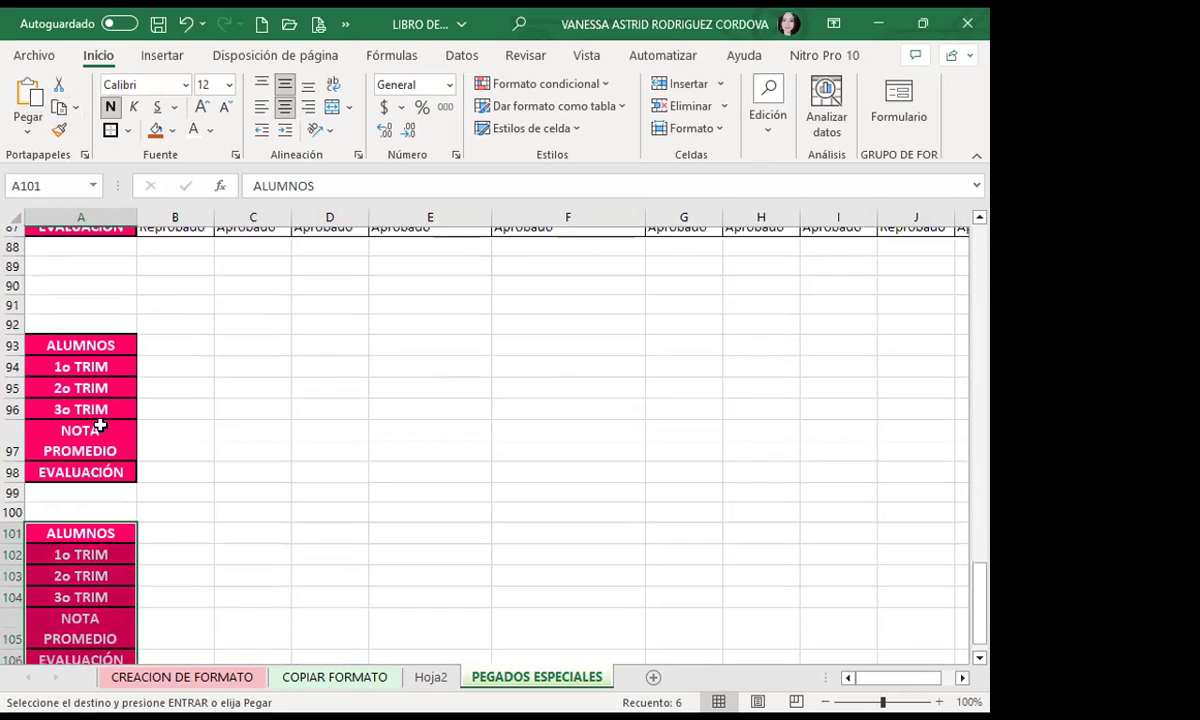
pyautogui.scroll(-4, 100, 425)
pyautogui.scroll(3, 99, 400)
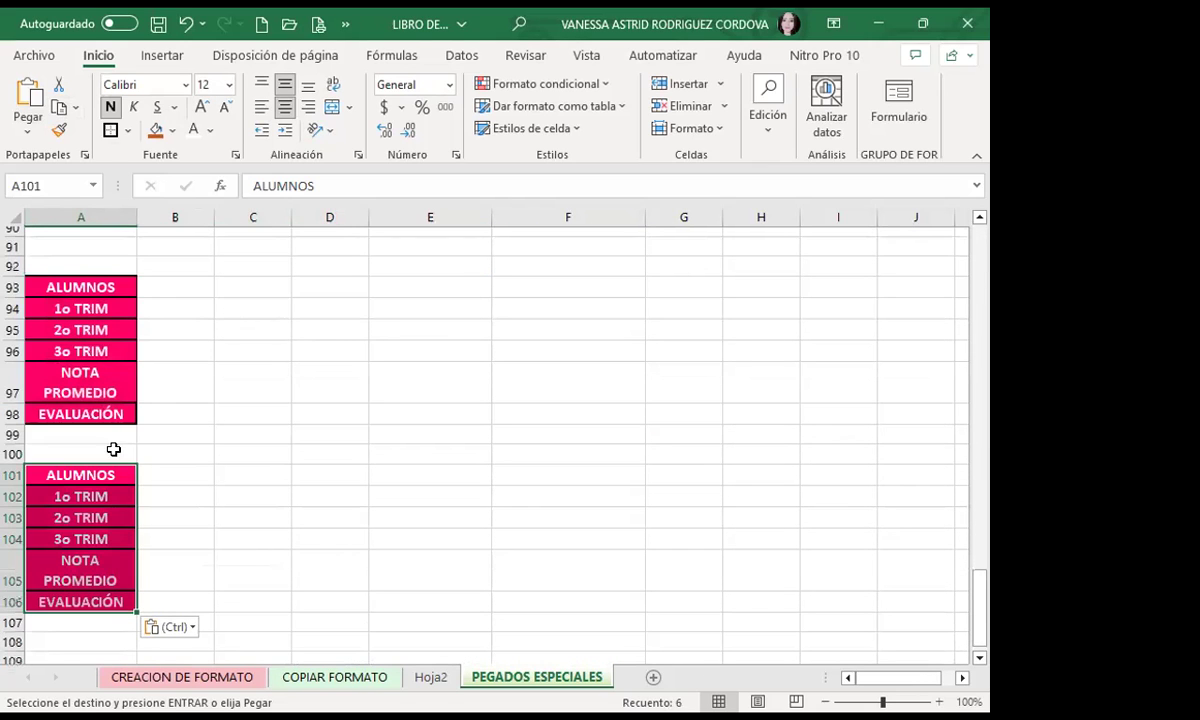
pyautogui.click(134, 477)
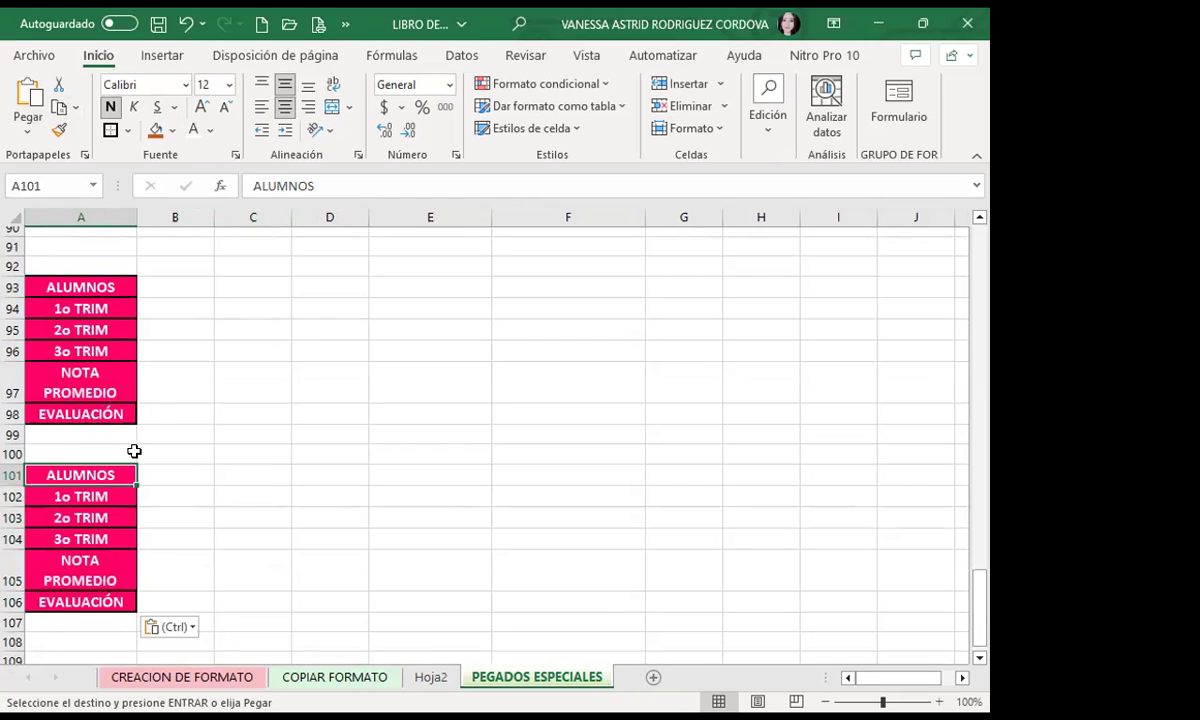
pyautogui.hotkey('ctrl', 'z')
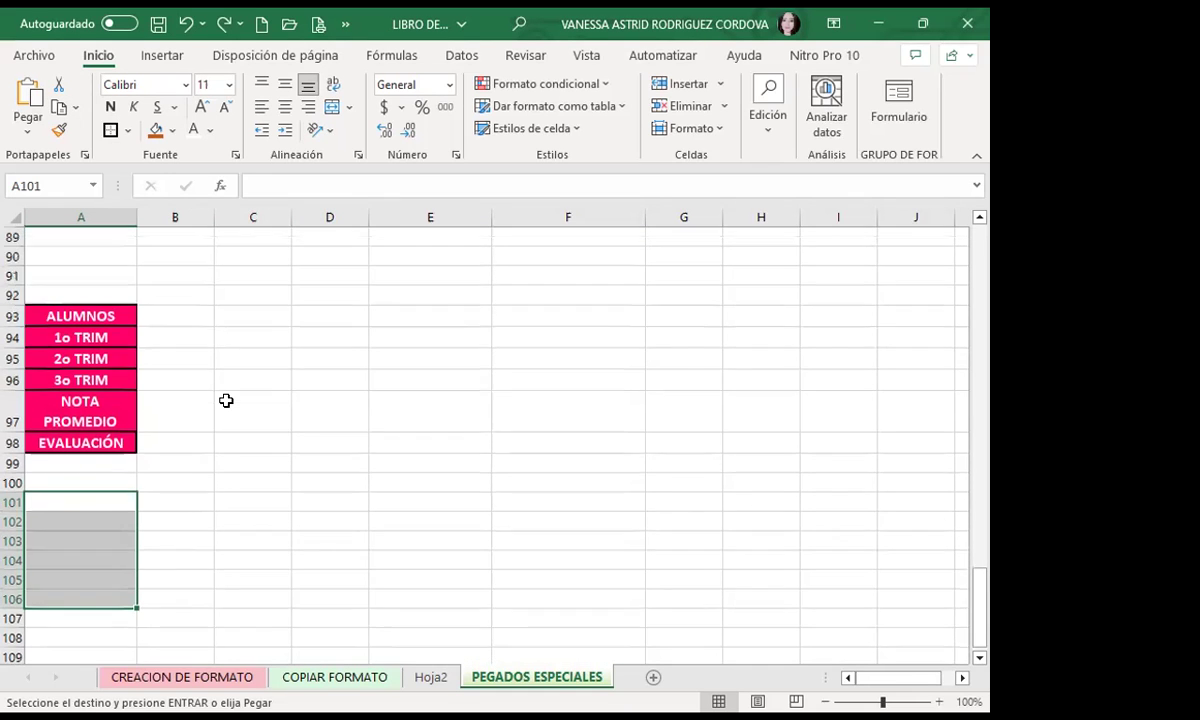
# Review the tables on PEGADOS ESPECIALES and clear the pending header-row copy.
pyautogui.scroll(8, 228, 401)
pyautogui.scroll(-2, 200, 490)
pyautogui.scroll(-4, 200, 400)
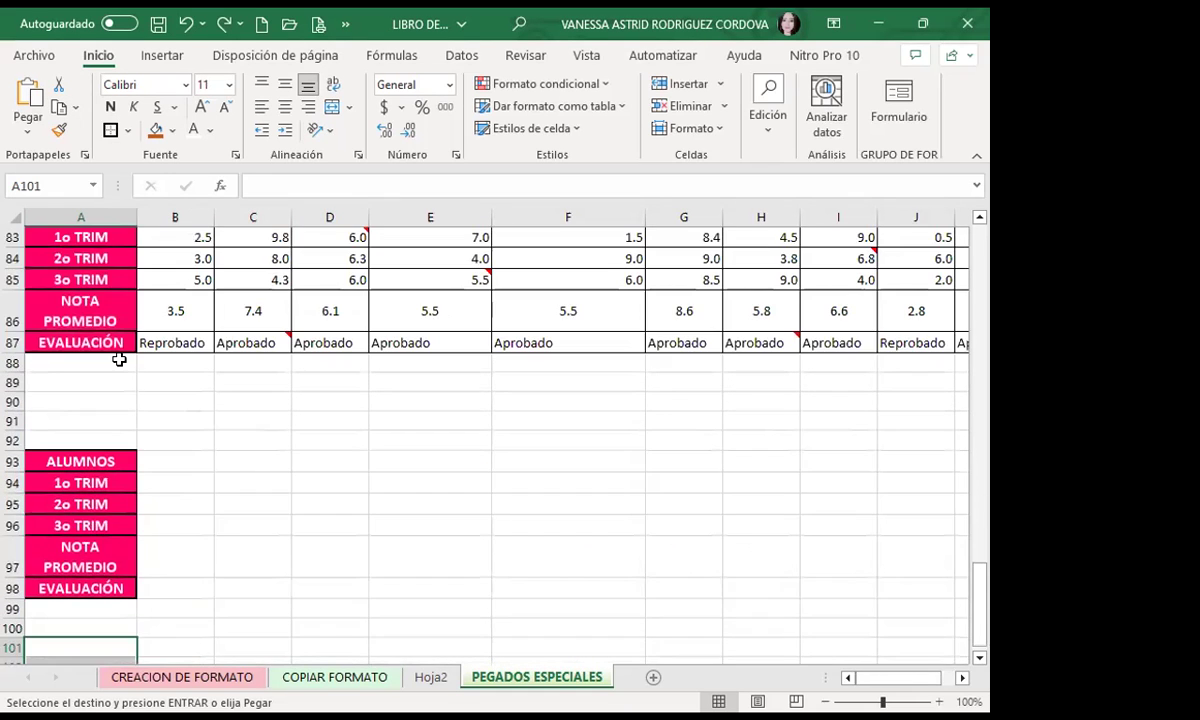
pyautogui.scroll(1, 180, 370)
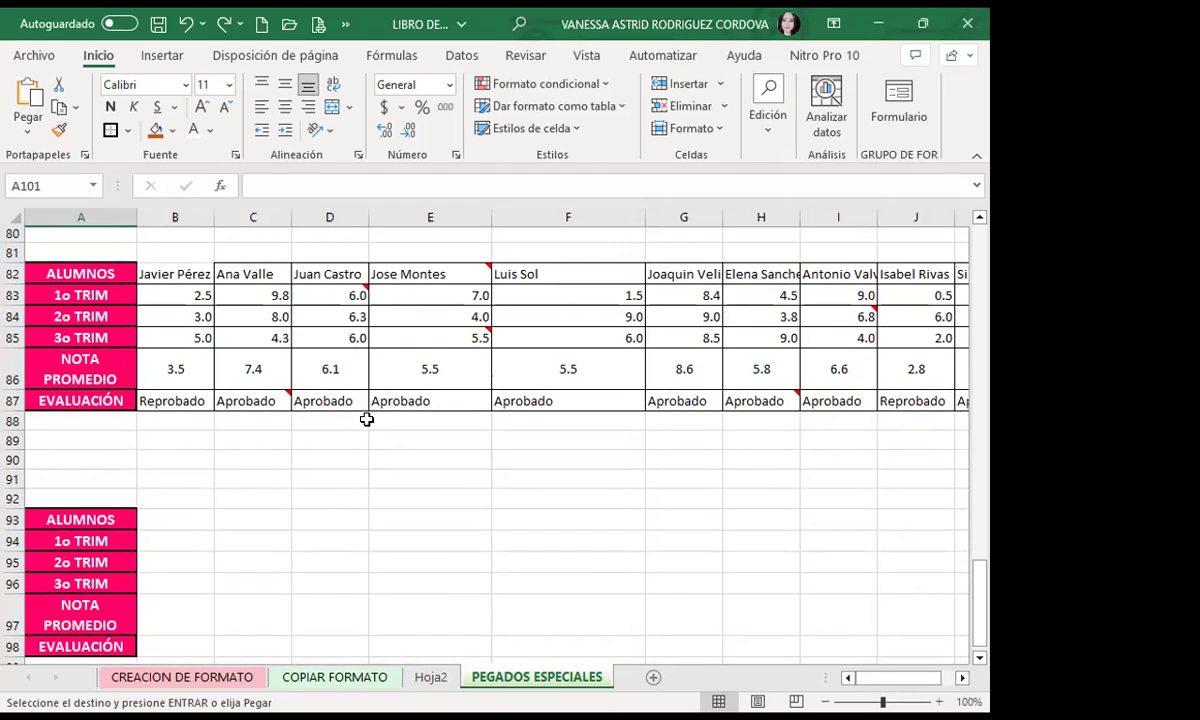
pyautogui.scroll(-1, 143, 407)
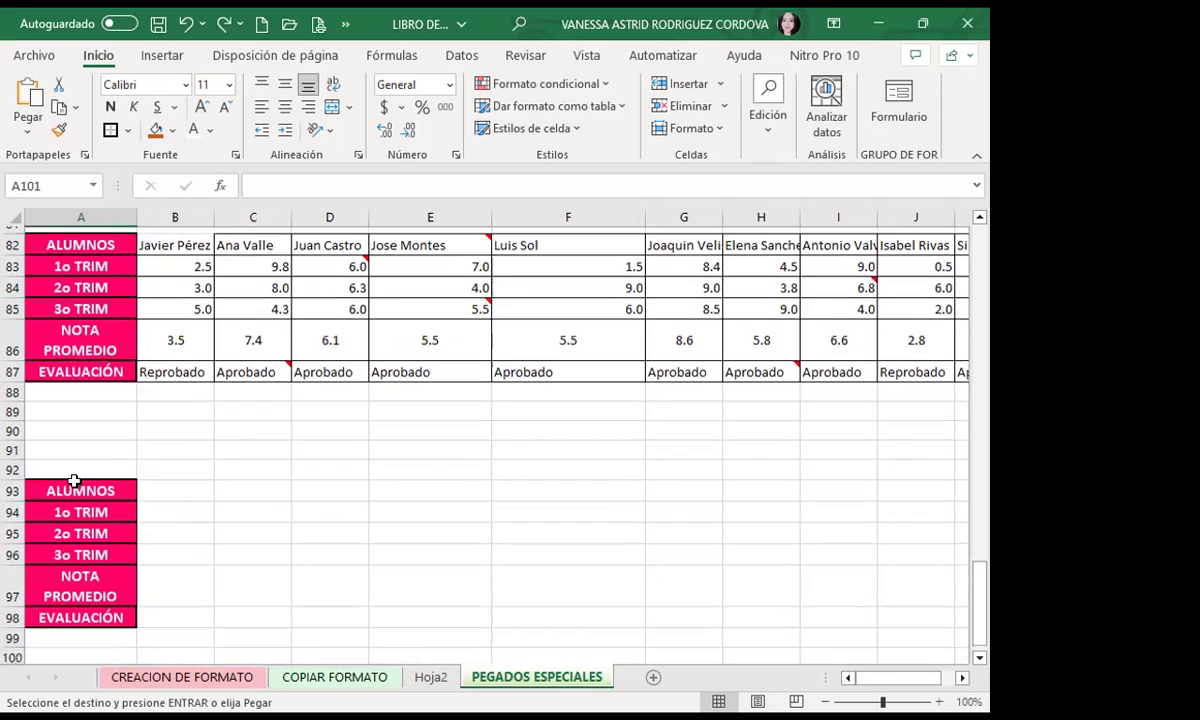
pyautogui.scroll(6, 150, 450)
pyautogui.scroll(8, 136, 372)
pyautogui.scroll(7, 136, 372)
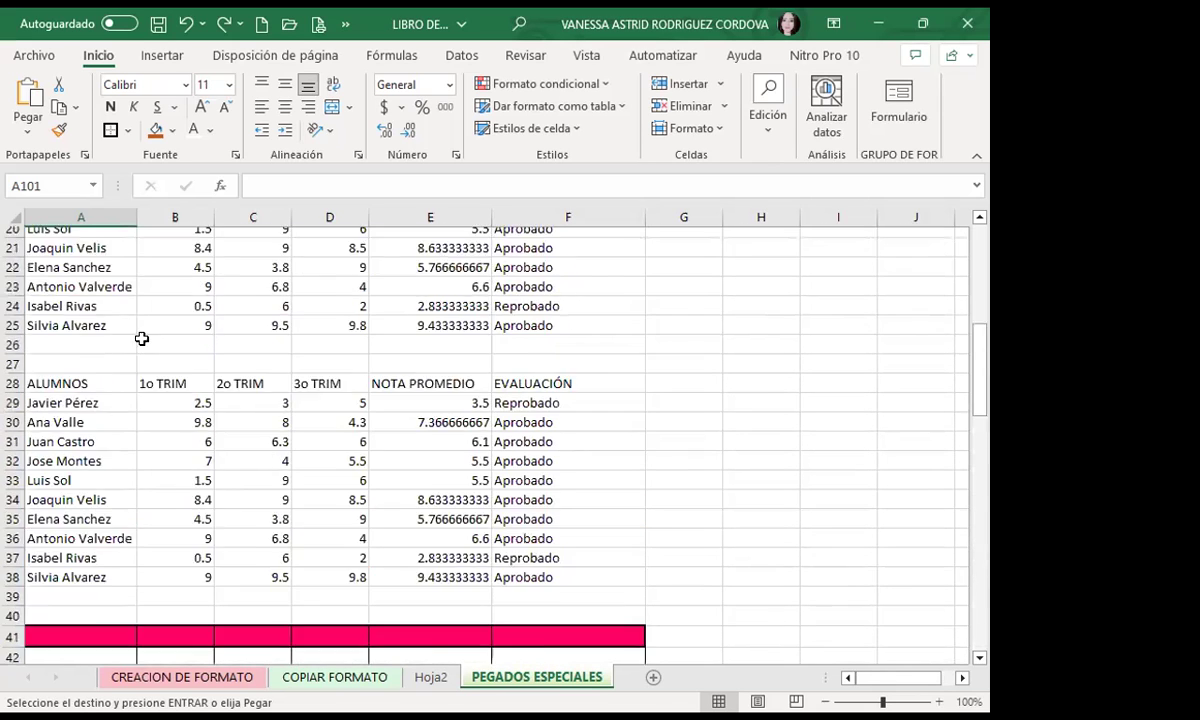
pyautogui.scroll(6, 139, 338)
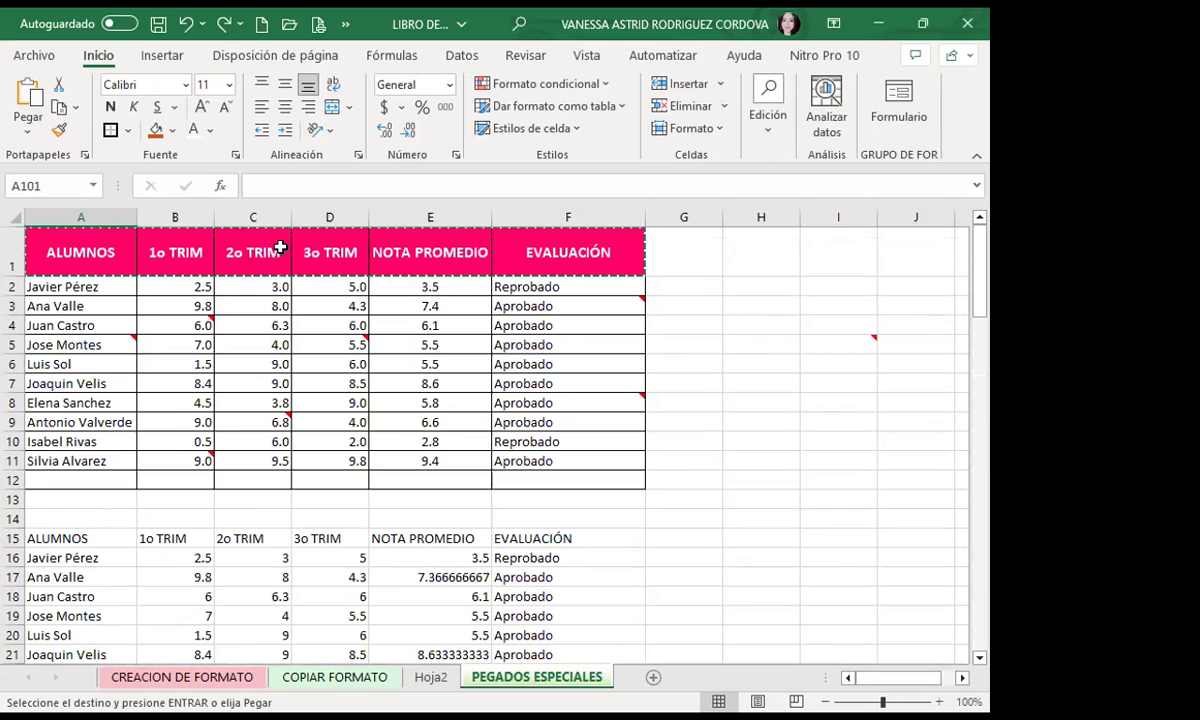
pyautogui.press('Return')
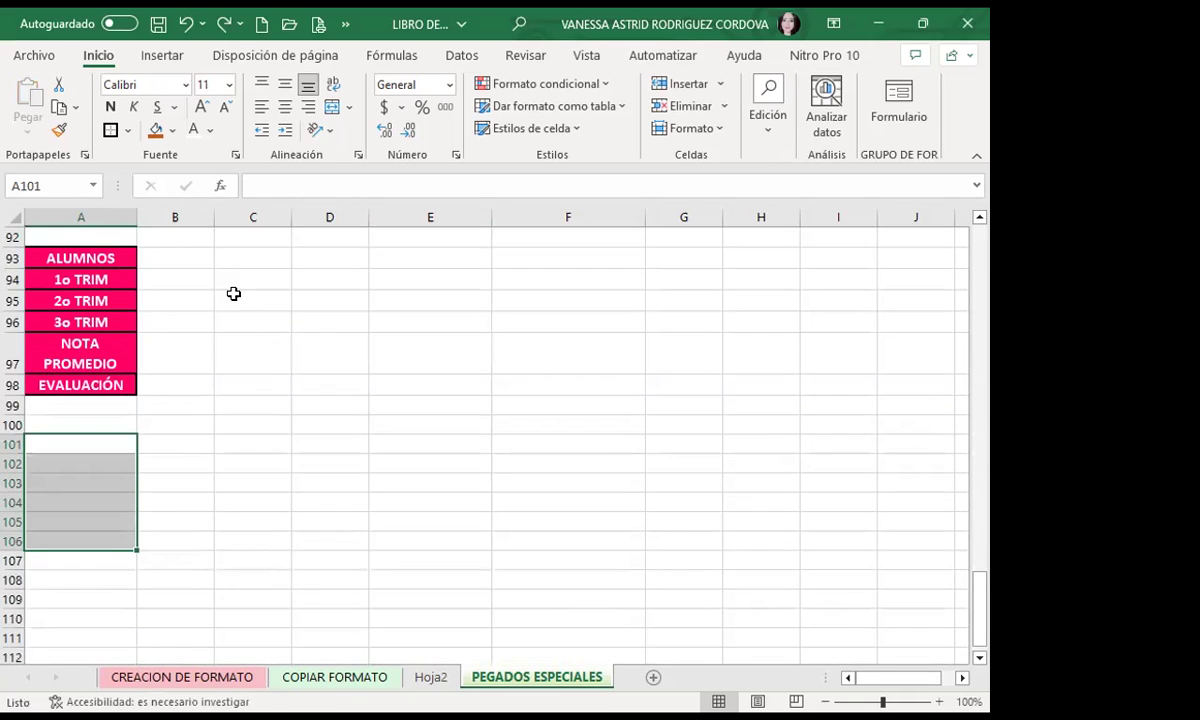
pyautogui.scroll(6, 240, 290)
pyautogui.scroll(13, 262, 260)
pyautogui.scroll(11, 265, 232)
# Narrow columns C, D and E of the grade table.
pyautogui.moveTo(291, 217); pyautogui.dragTo(254, 217)
pyautogui.moveTo(331, 217); pyautogui.dragTo(286, 217)
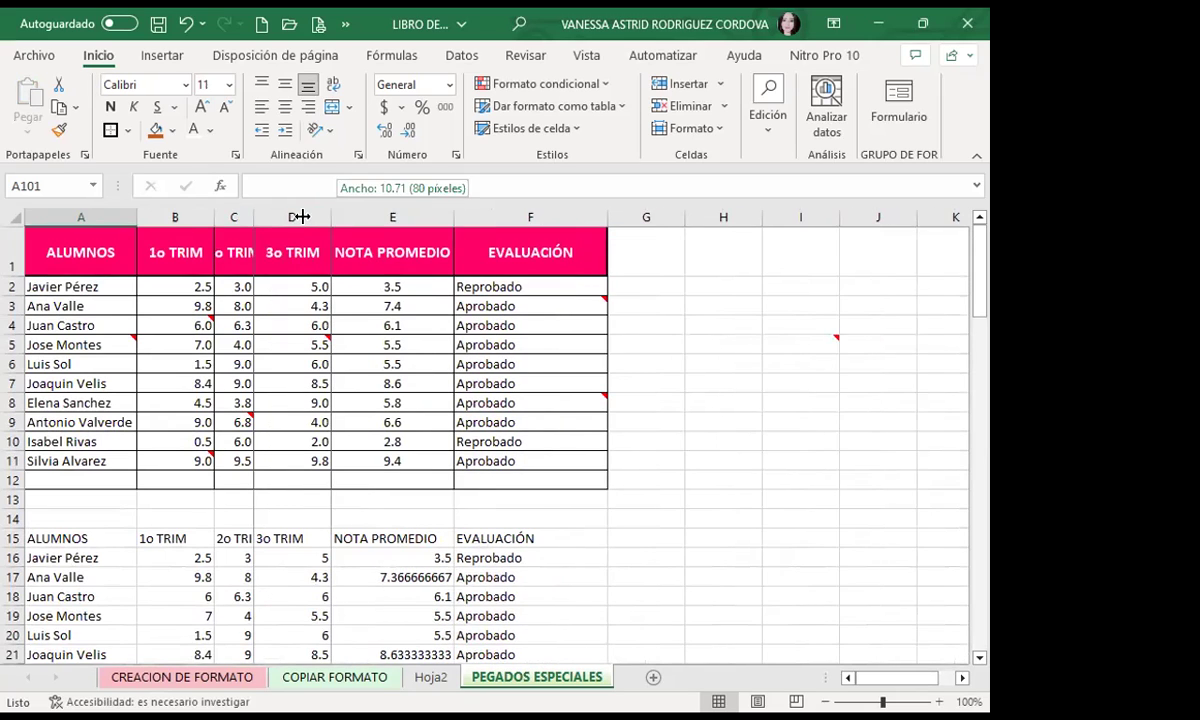
pyautogui.moveTo(408, 216); pyautogui.dragTo(322, 217)
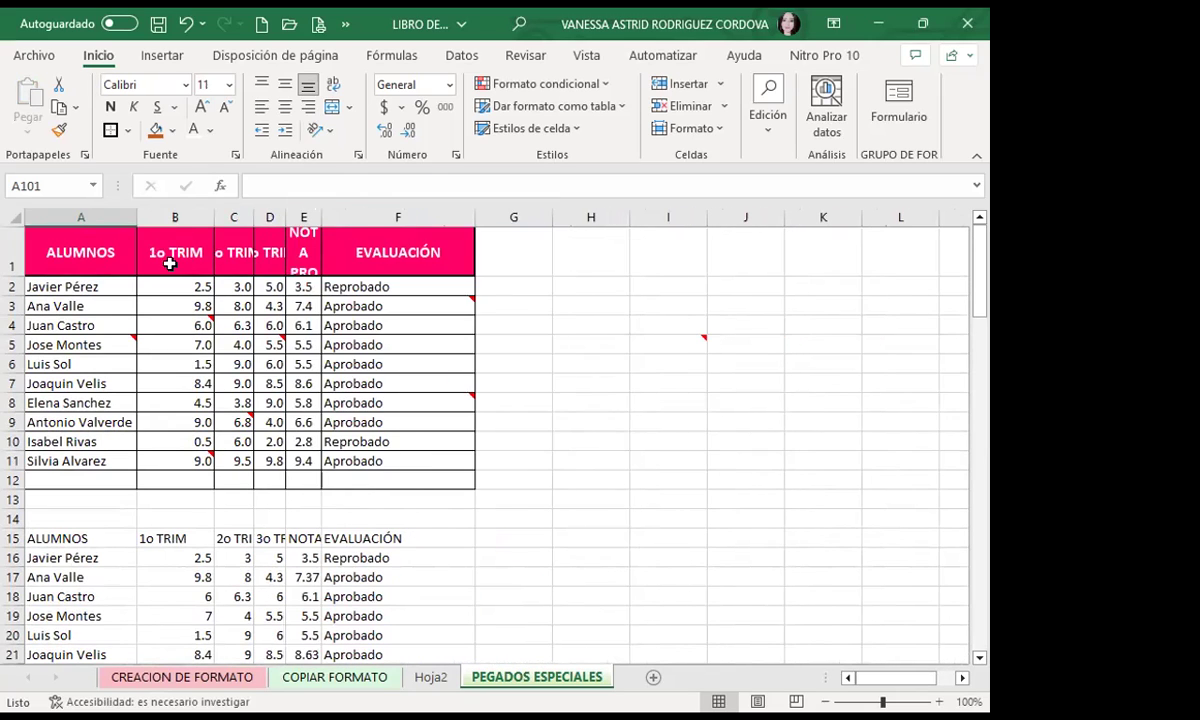
# Copy the whole grade table A1:F12 and select empty cell A105 below it.
pyautogui.moveTo(75, 240)
pyautogui.mouseDown()
pyautogui.moveTo(316, 328)
pyautogui.moveTo(390, 485)
pyautogui.mouseUp()
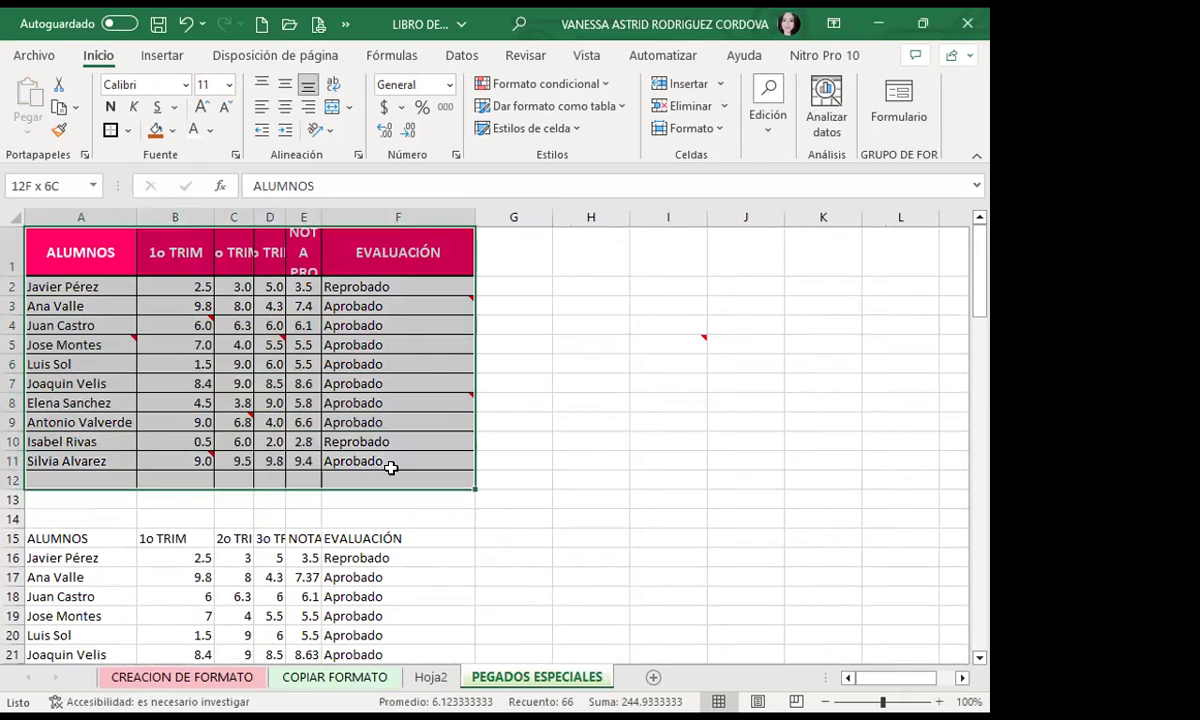
pyautogui.click(58, 106)
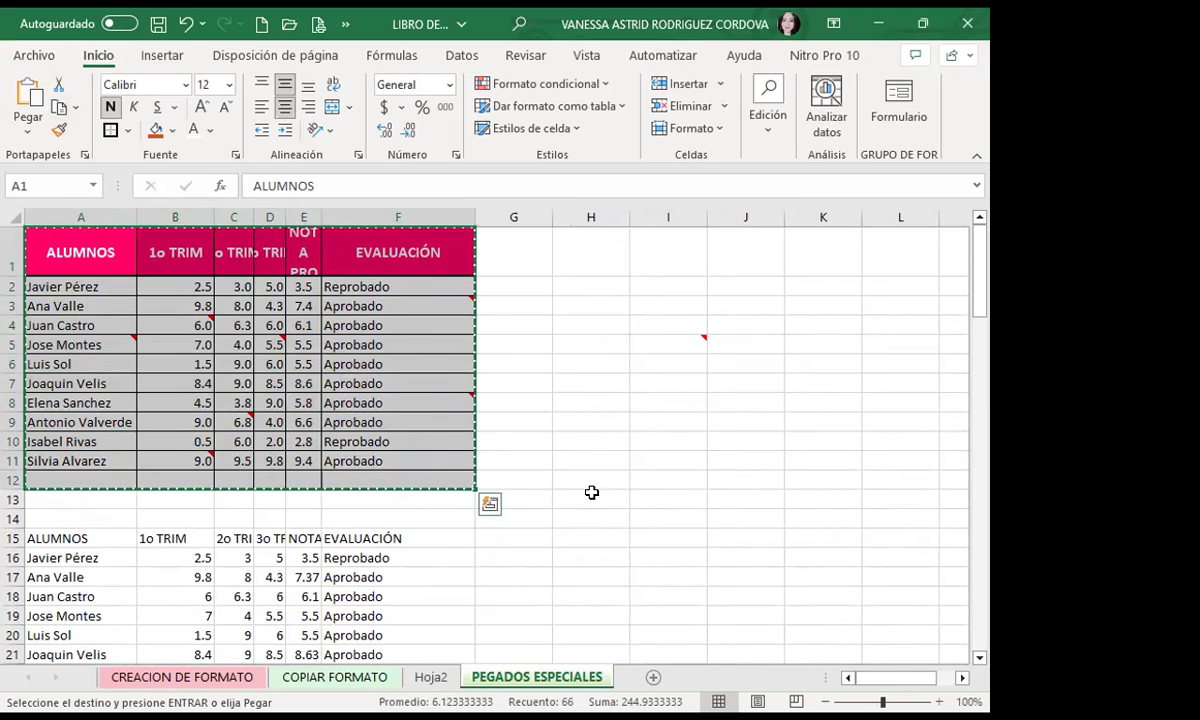
pyautogui.scroll(-15, 100, 460)
pyautogui.scroll(-6, 100, 460)
pyautogui.scroll(-7, 100, 450)
pyautogui.scroll(-3, 100, 436)
pyautogui.click(100, 436)
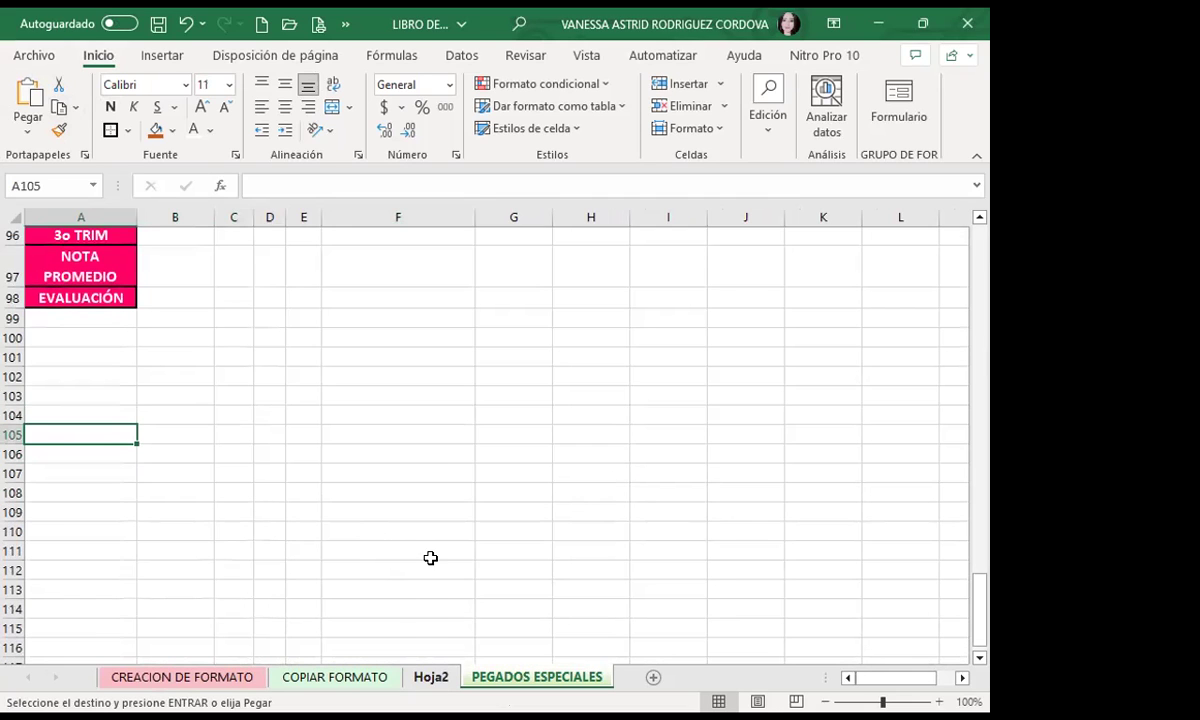
# On Hoja2, paste only the copied column widths at A44 with Paste Special, then check column E's width.
pyautogui.click(431, 677)
pyautogui.scroll(-1, 181, 490)
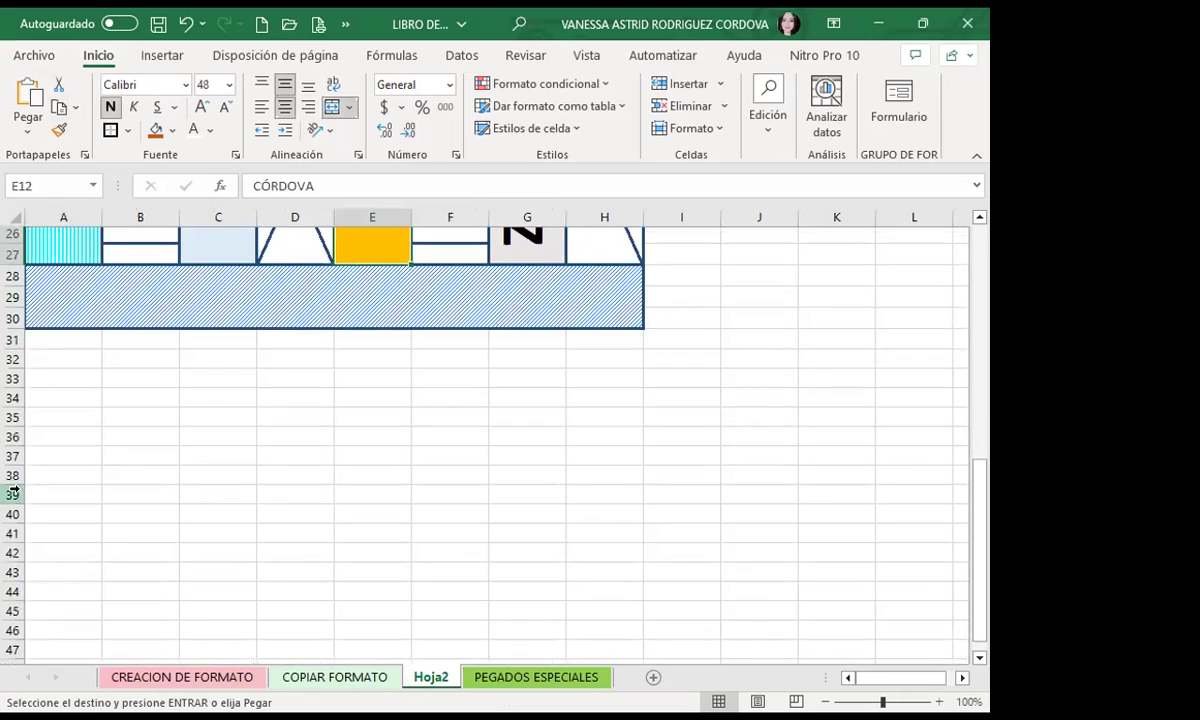
pyautogui.scroll(-2, 48, 485)
pyautogui.scroll(-1, 48, 482)
pyautogui.click(59, 419)
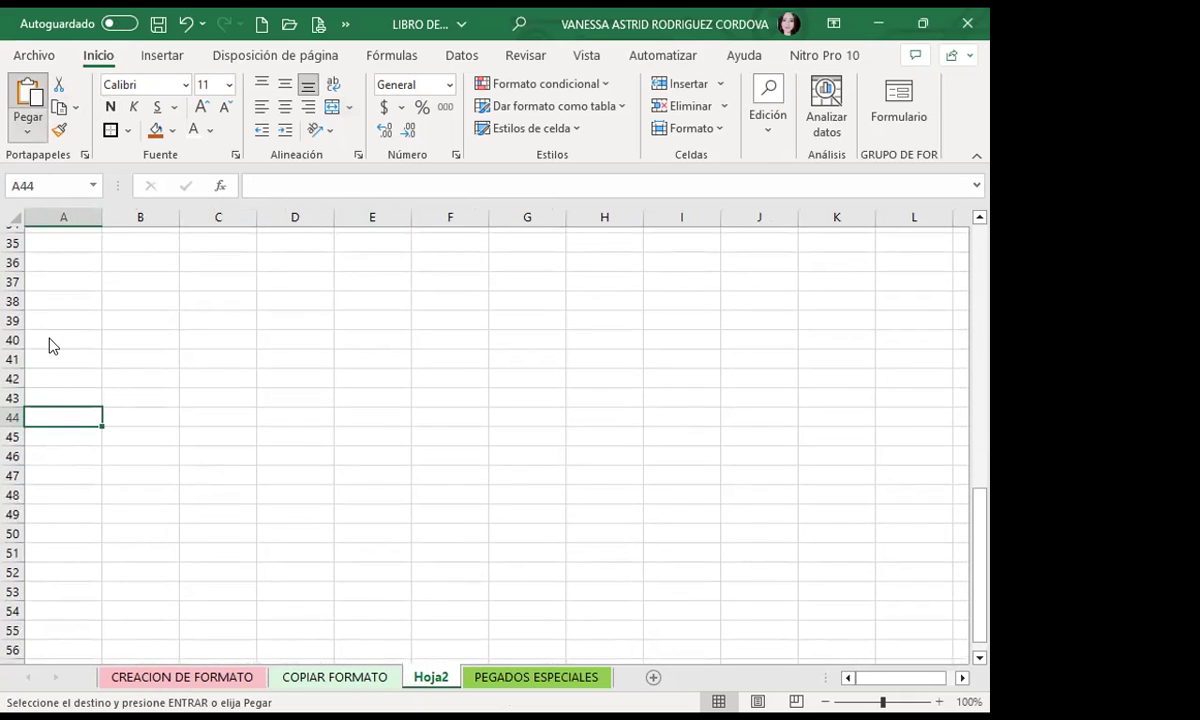
pyautogui.hotkey('ctrl', 'alt', 'v')
pyautogui.click(492, 310)
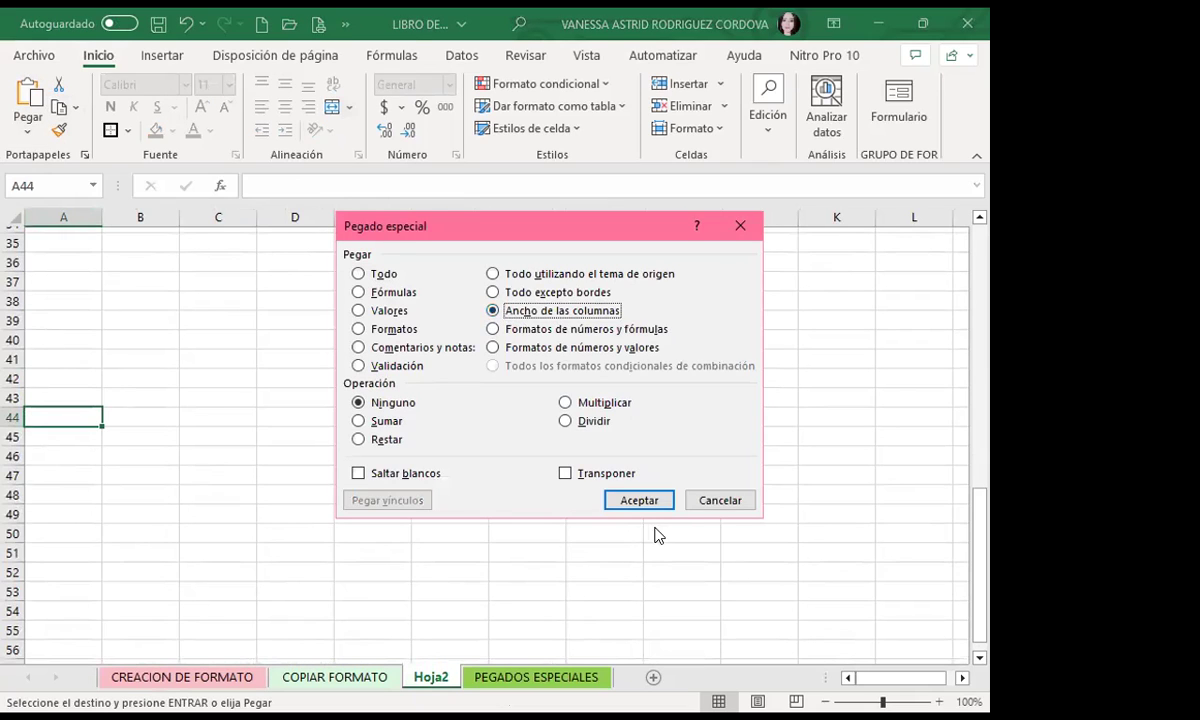
pyautogui.click(645, 497)
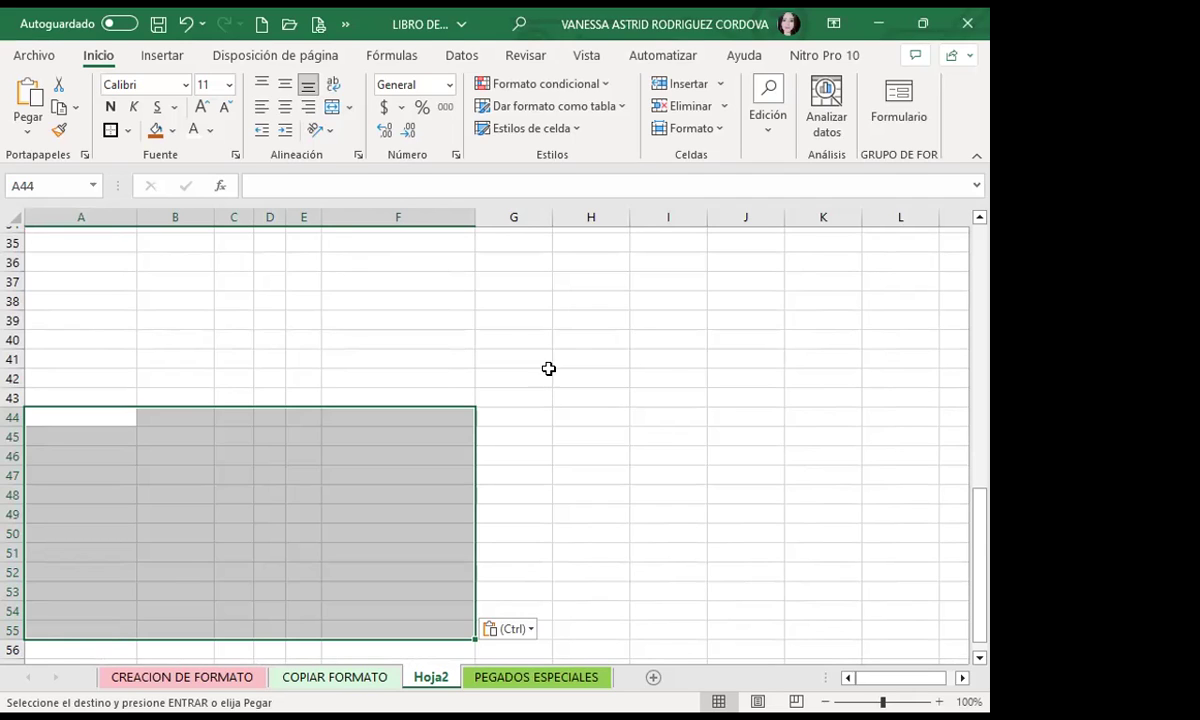
pyautogui.moveTo(319, 218); pyautogui.dragTo(318, 218)
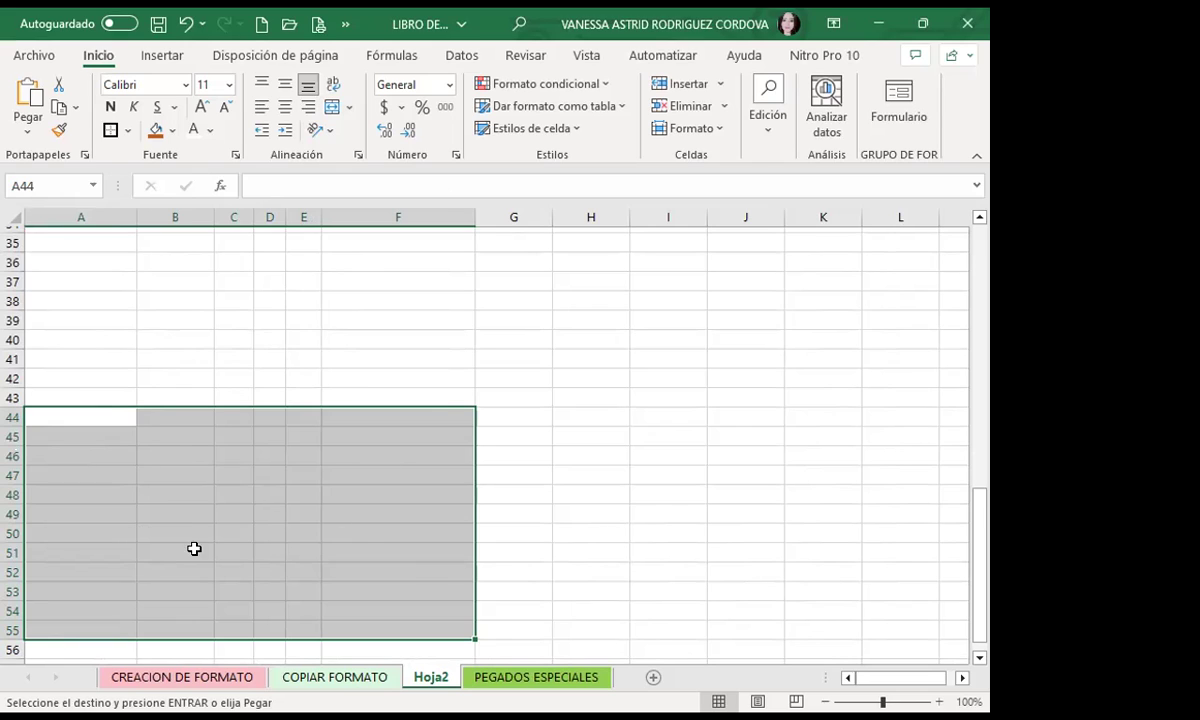
# Deselect the pasted range by clicking cells E49, B43 and F47, then switch to the browser forum page.
pyautogui.click(835, 571)
pyautogui.click(303, 513)
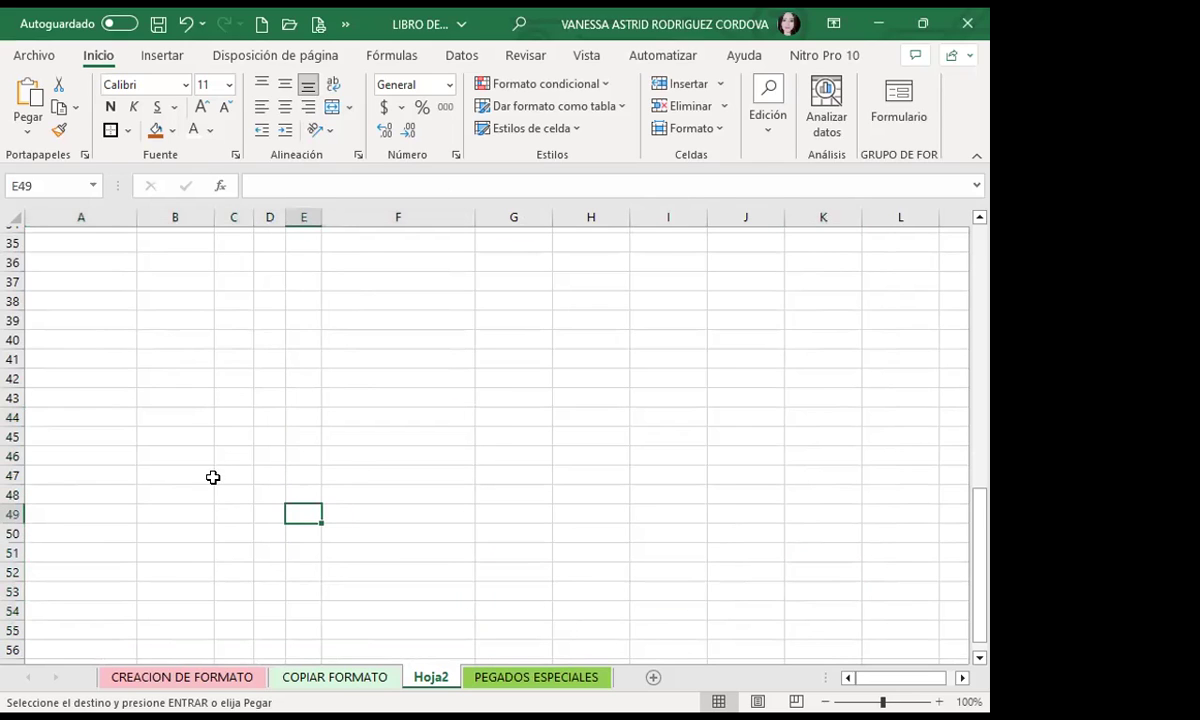
pyautogui.click(150, 396)
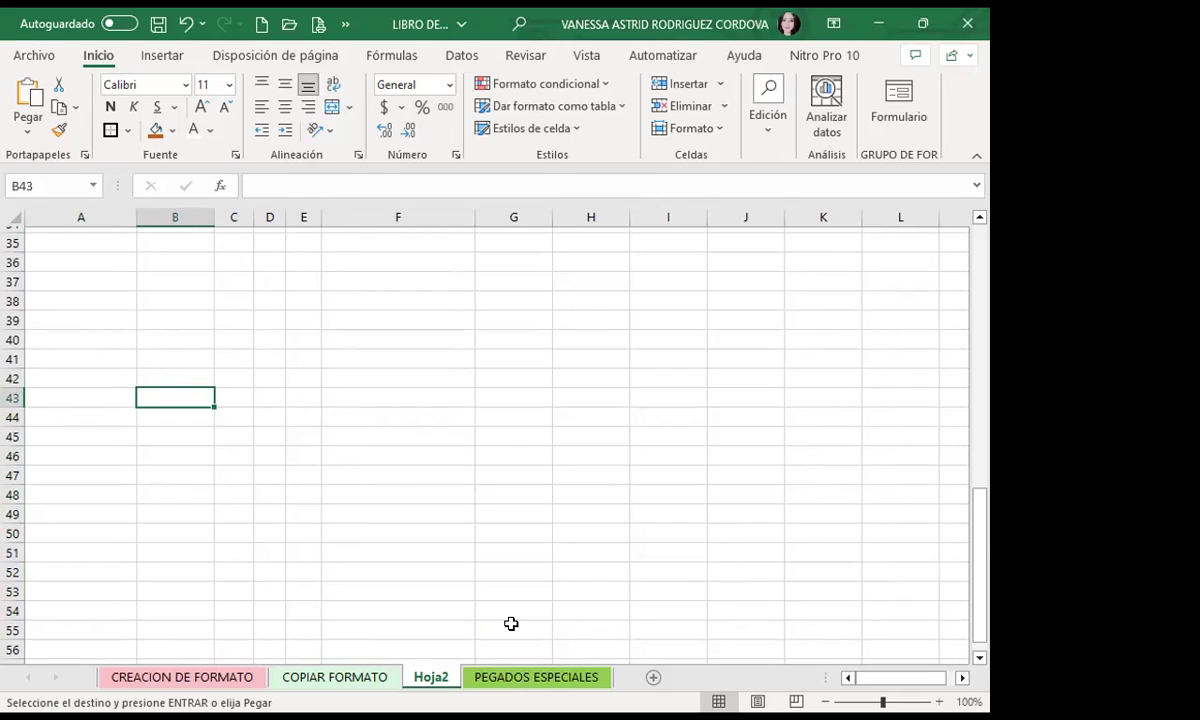
pyautogui.click(391, 476)
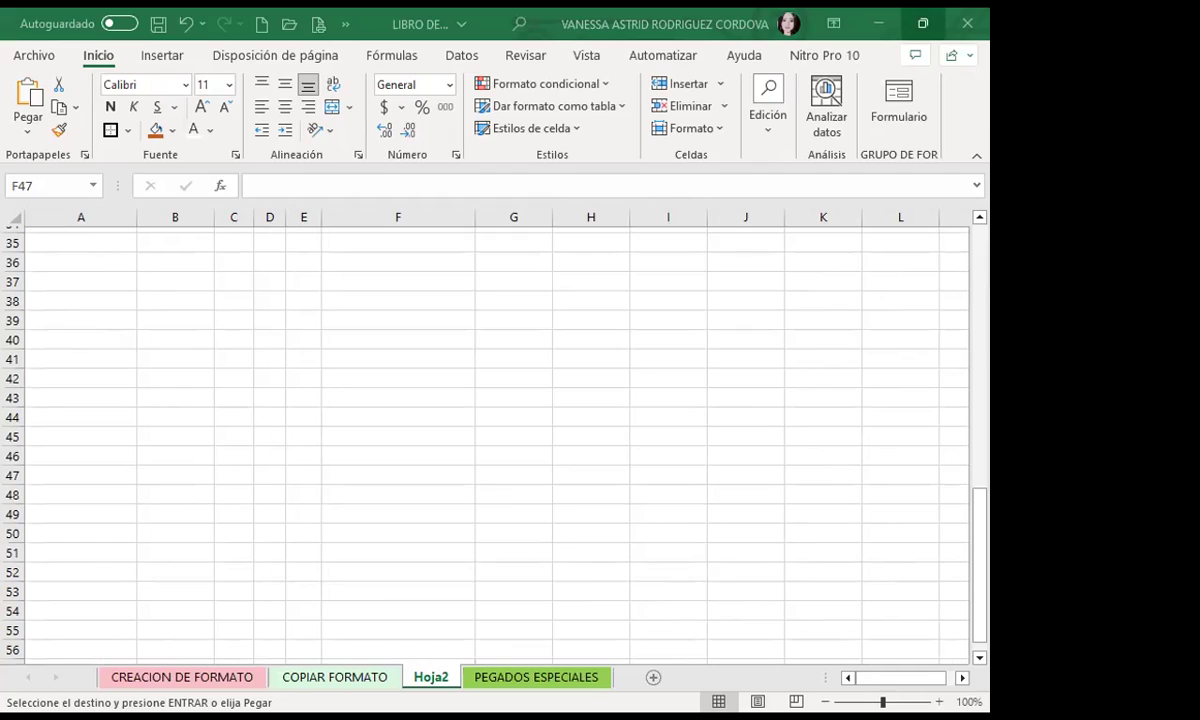
pyautogui.hotkey('alt', 'Tab')
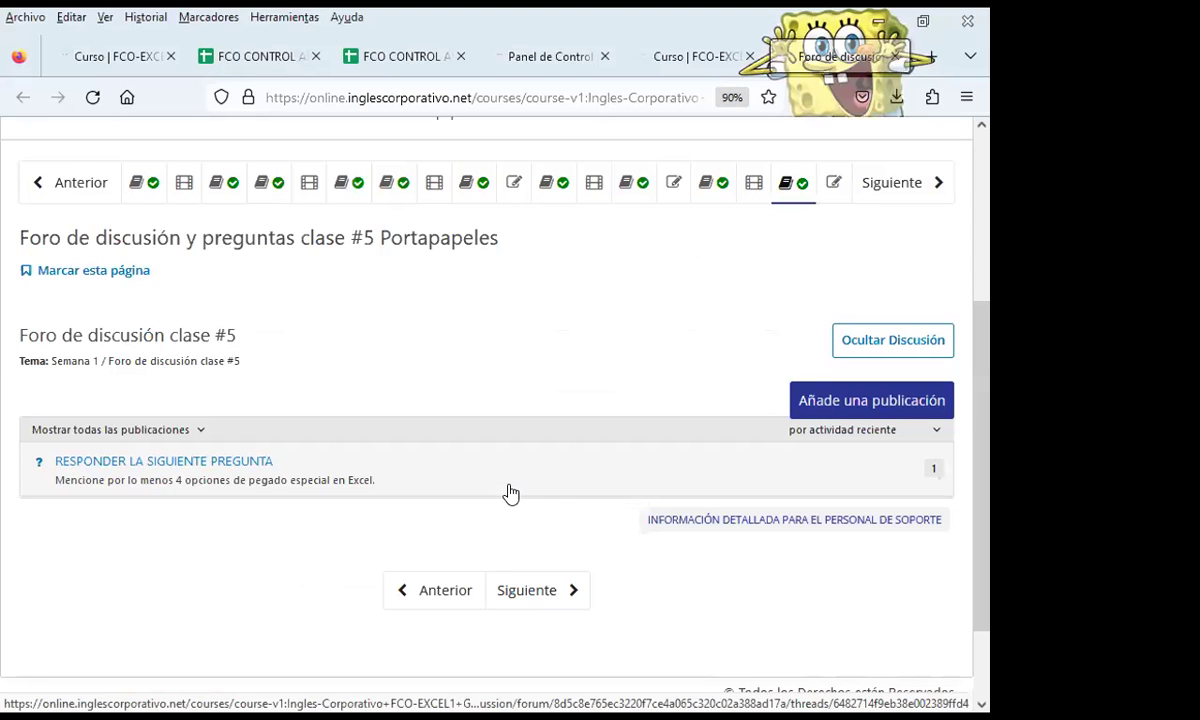
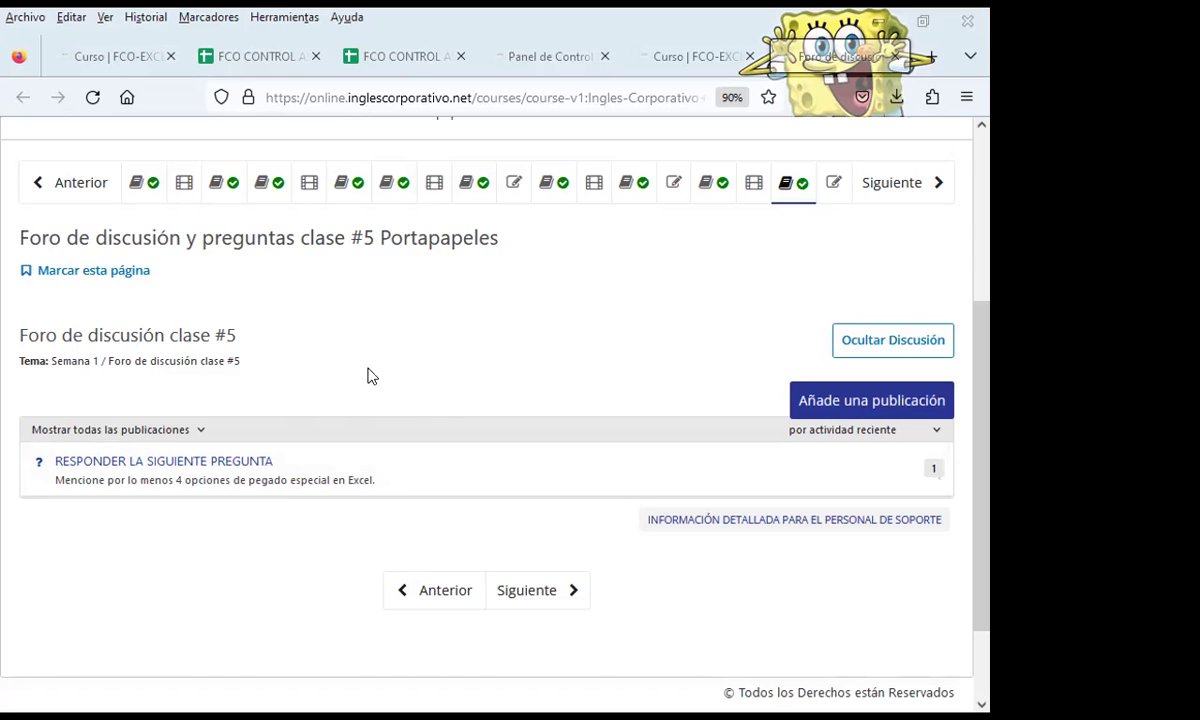
# Reload the class #5 forum page, then switch to the FCO CONTROL attendance spreadsheet.
pyautogui.click(467, 98)
pyautogui.press('Return')
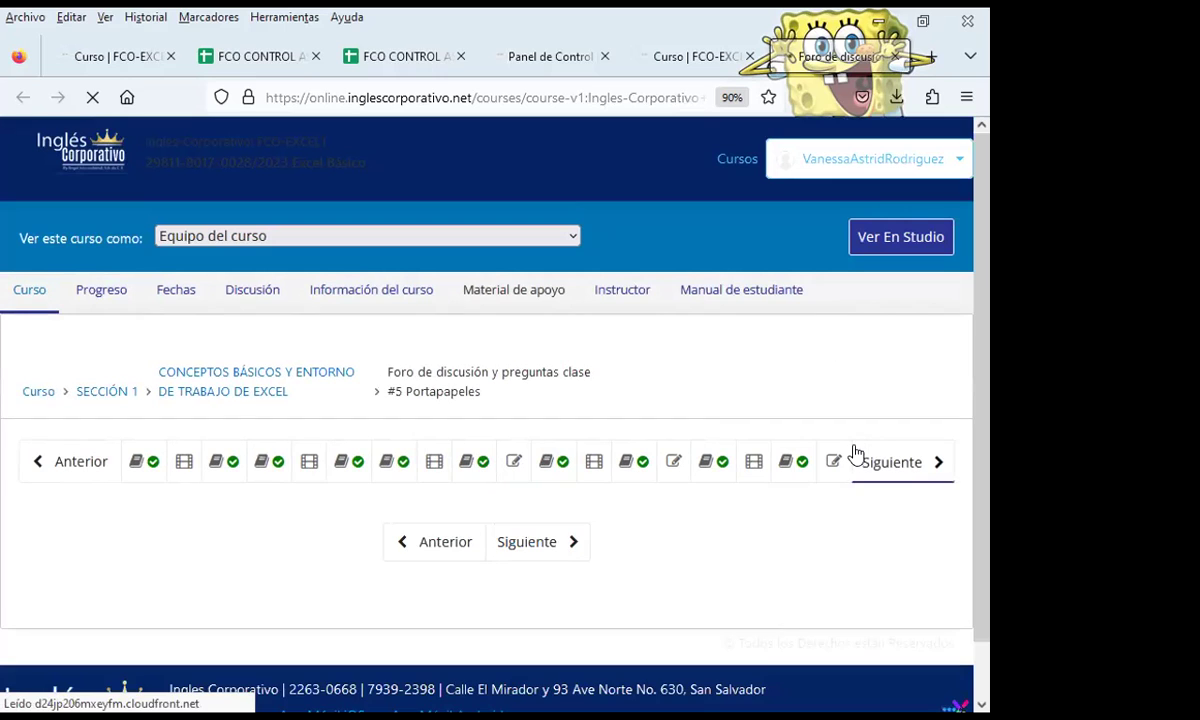
pyautogui.click(120, 54)
pyautogui.click(233, 62)
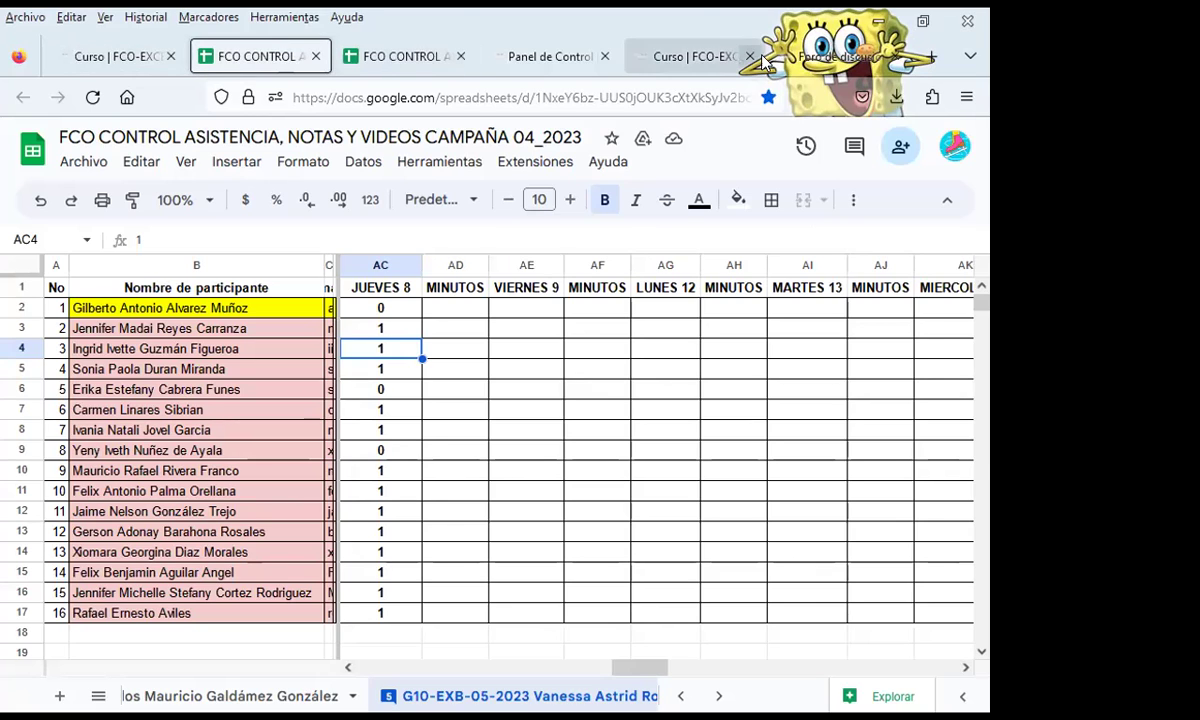
# Change the first participant's JUEVES 8 mark in cell AC2 to 1, then go back to the forum.
pyautogui.click(762, 60)
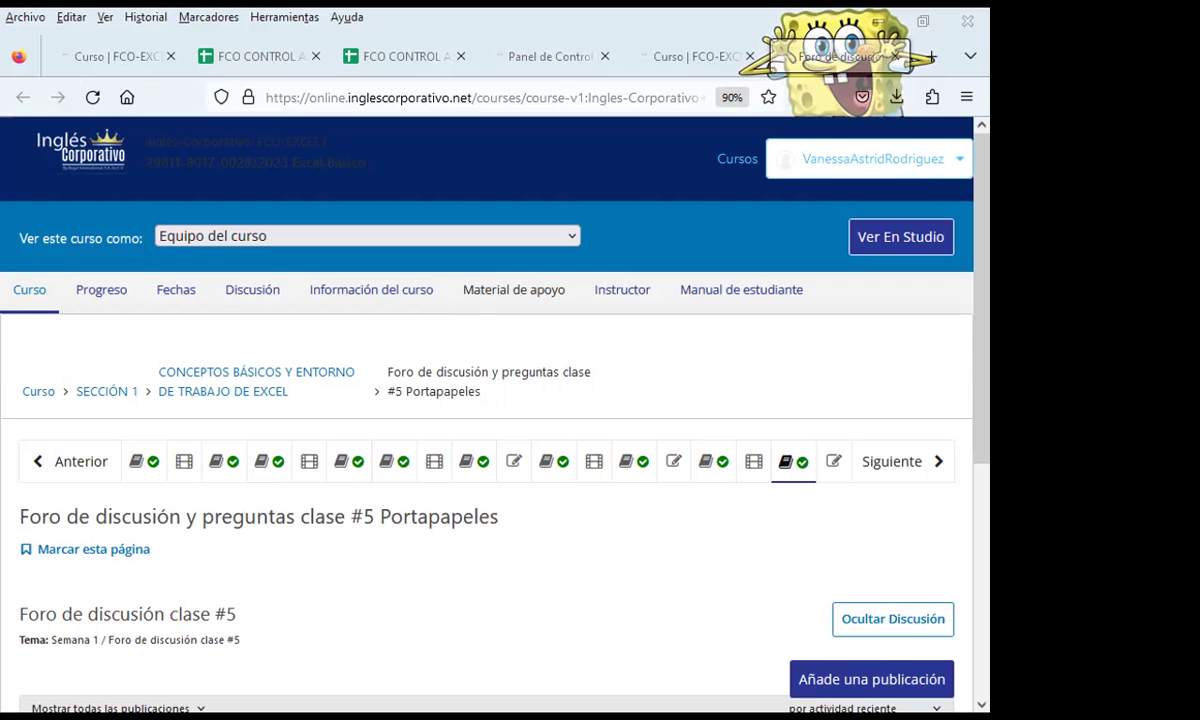
pyautogui.click(197, 56)
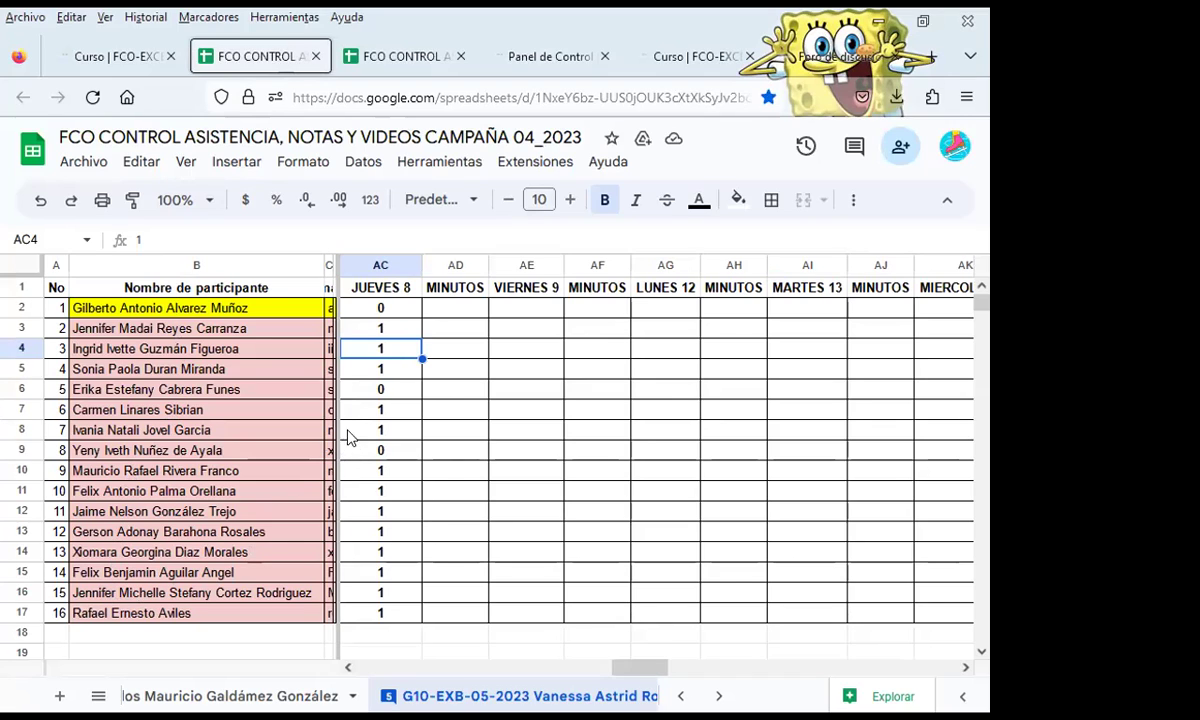
pyautogui.click(356, 311)
pyautogui.write('1')
pyautogui.click(396, 359)
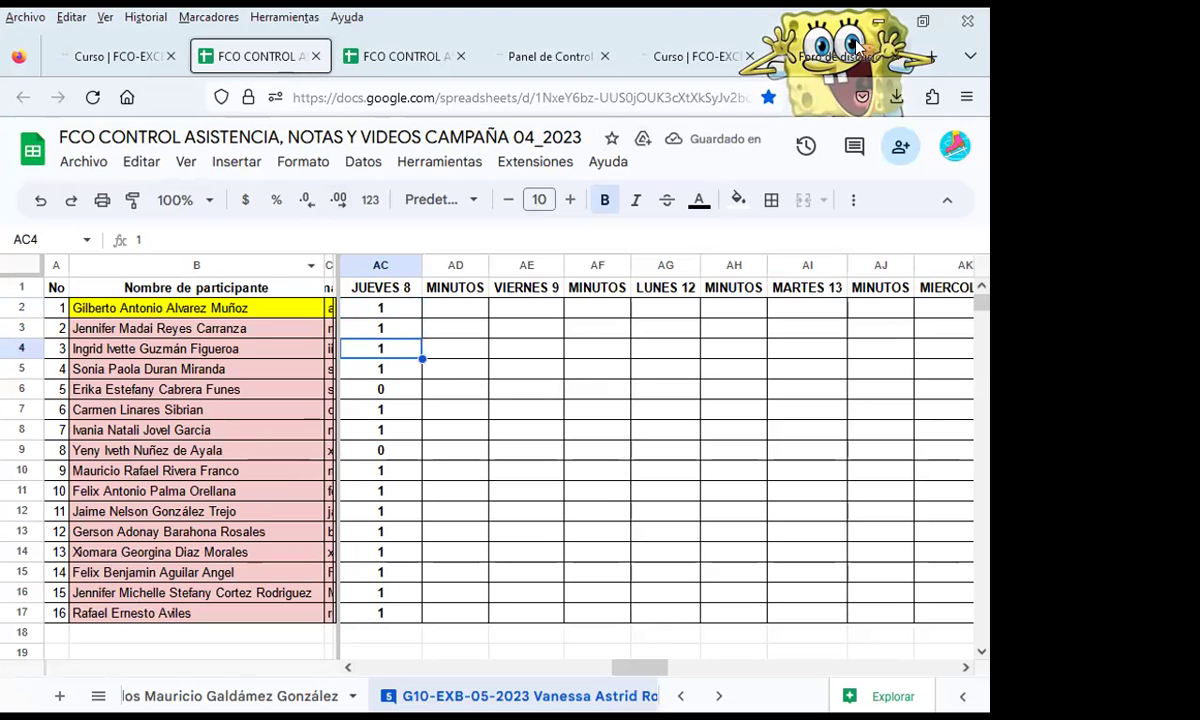
pyautogui.click(803, 62)
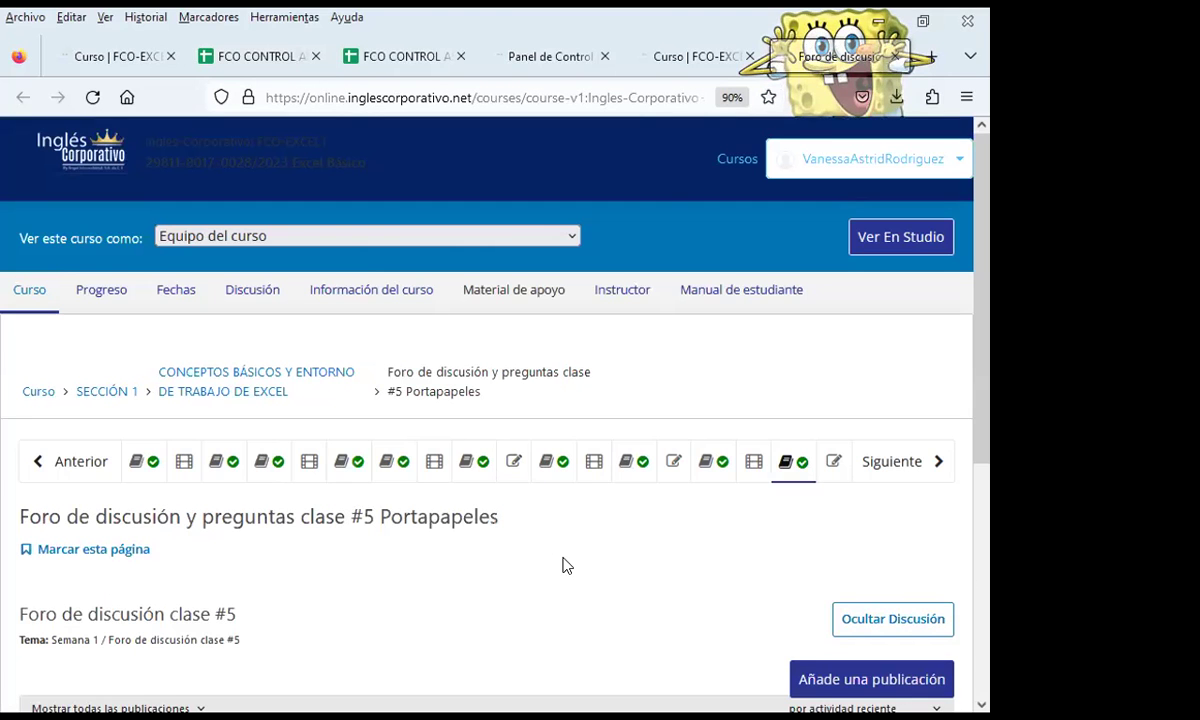
# Open the RESPONDER LA SIGUIENTE PREGUNTA thread in the class #5 forum.
pyautogui.scroll(-3, 530, 540)
pyautogui.scroll(-3, 520, 552)
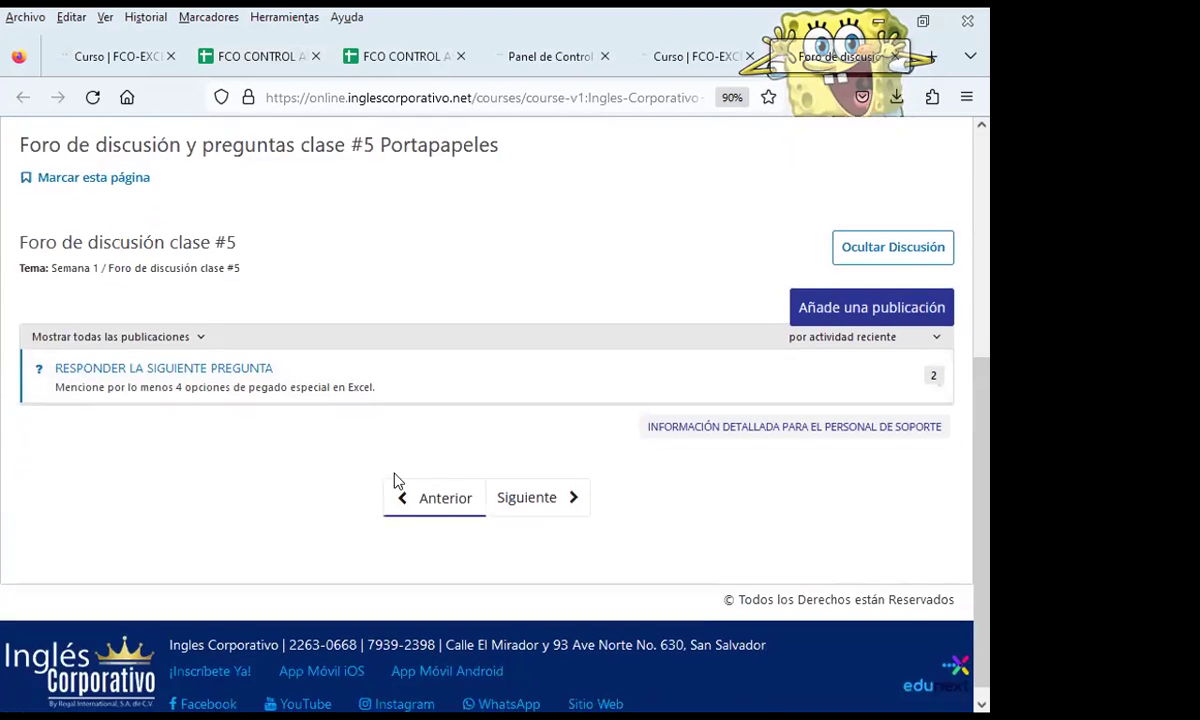
pyautogui.click(206, 366)
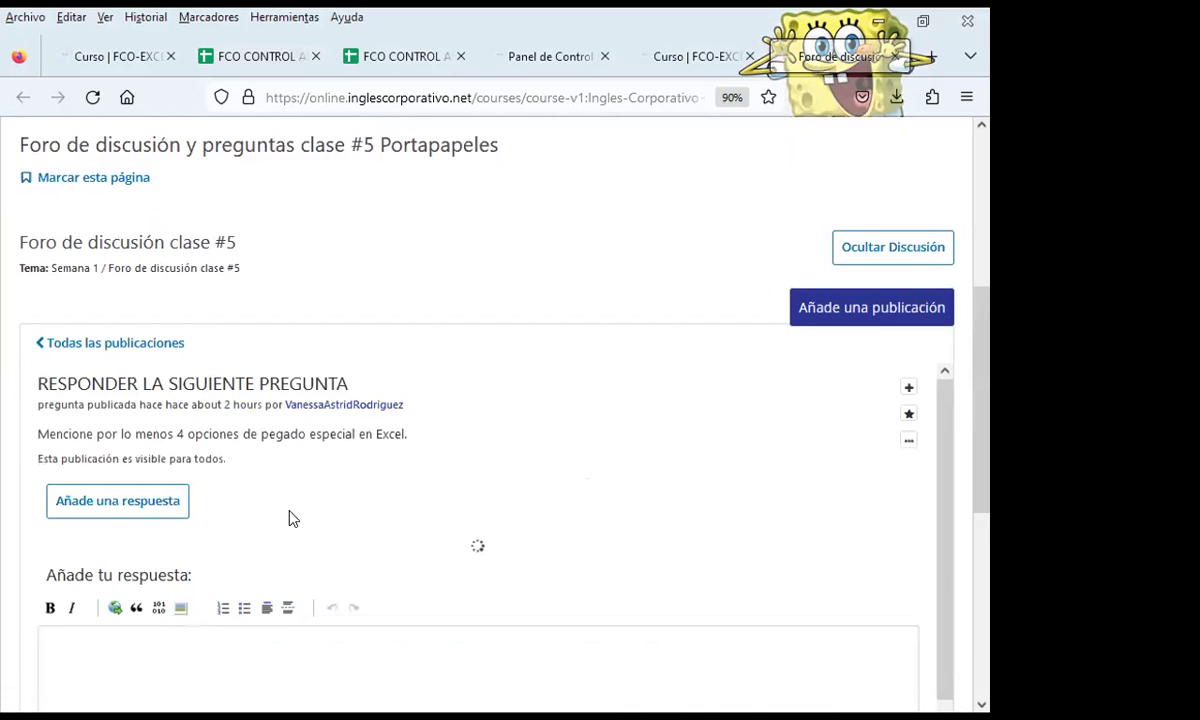
pyautogui.scroll(-3, 292, 510)
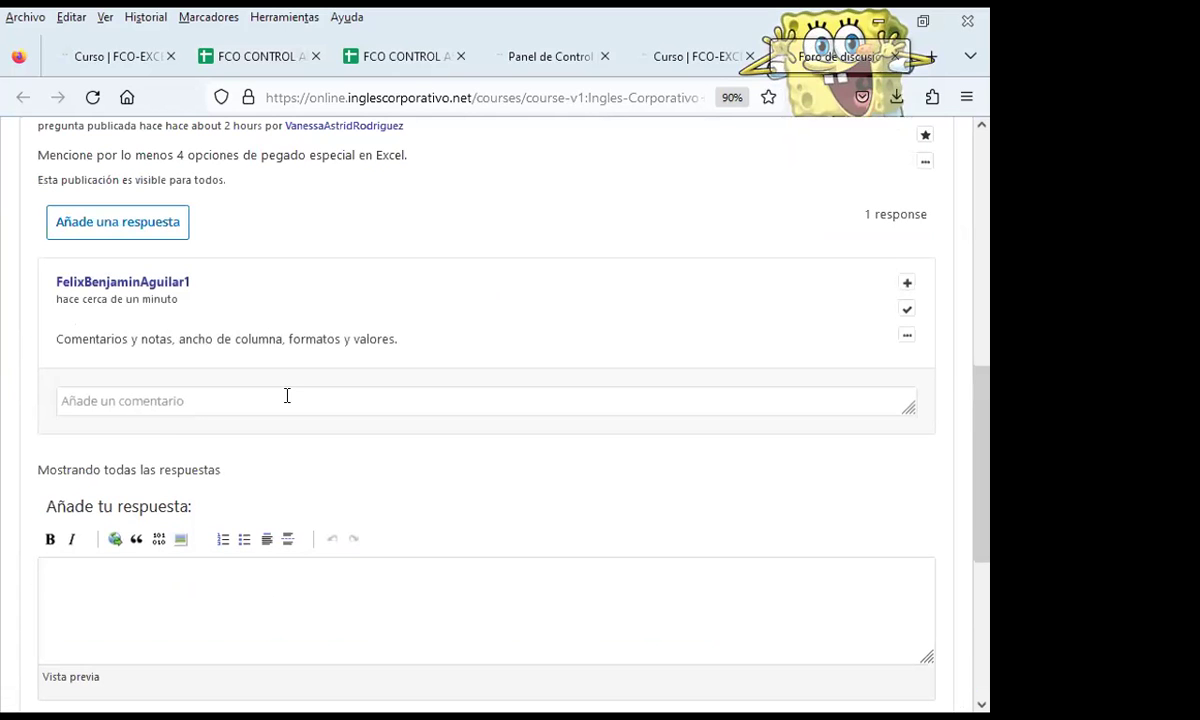
# Post the signed comment 'Saludos. Excelente respuesta.' under the student's answer.
pyautogui.click(97, 402)
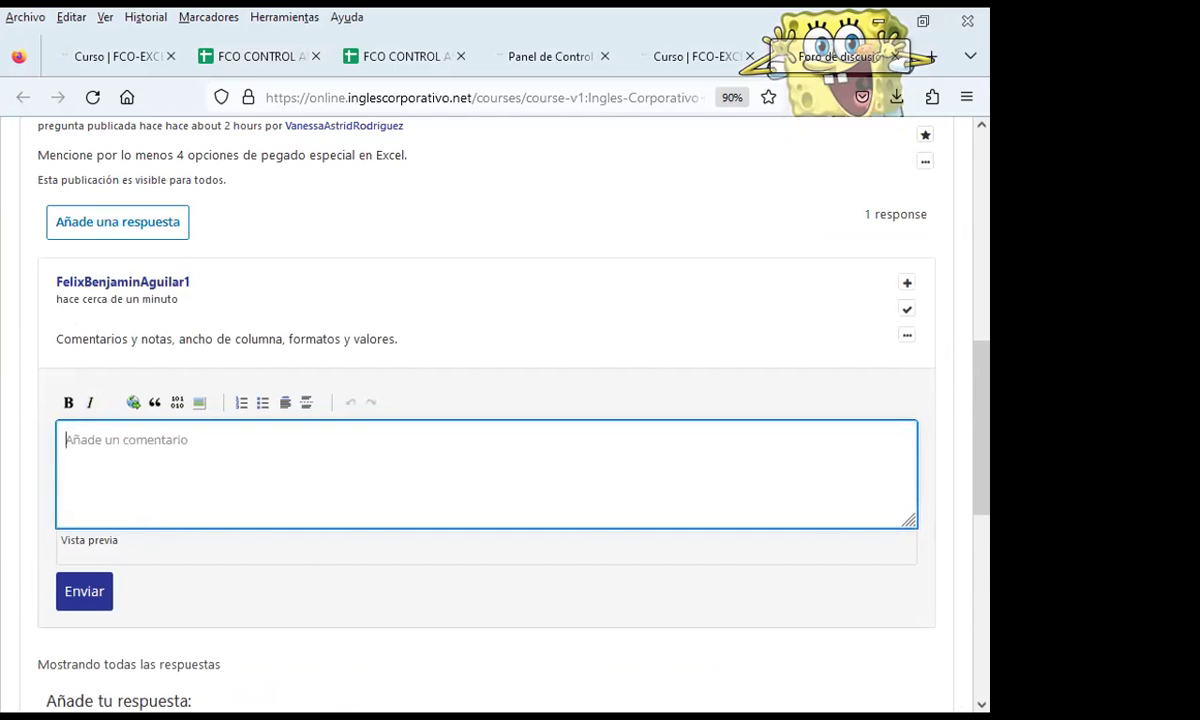
pyautogui.click(271, 459)
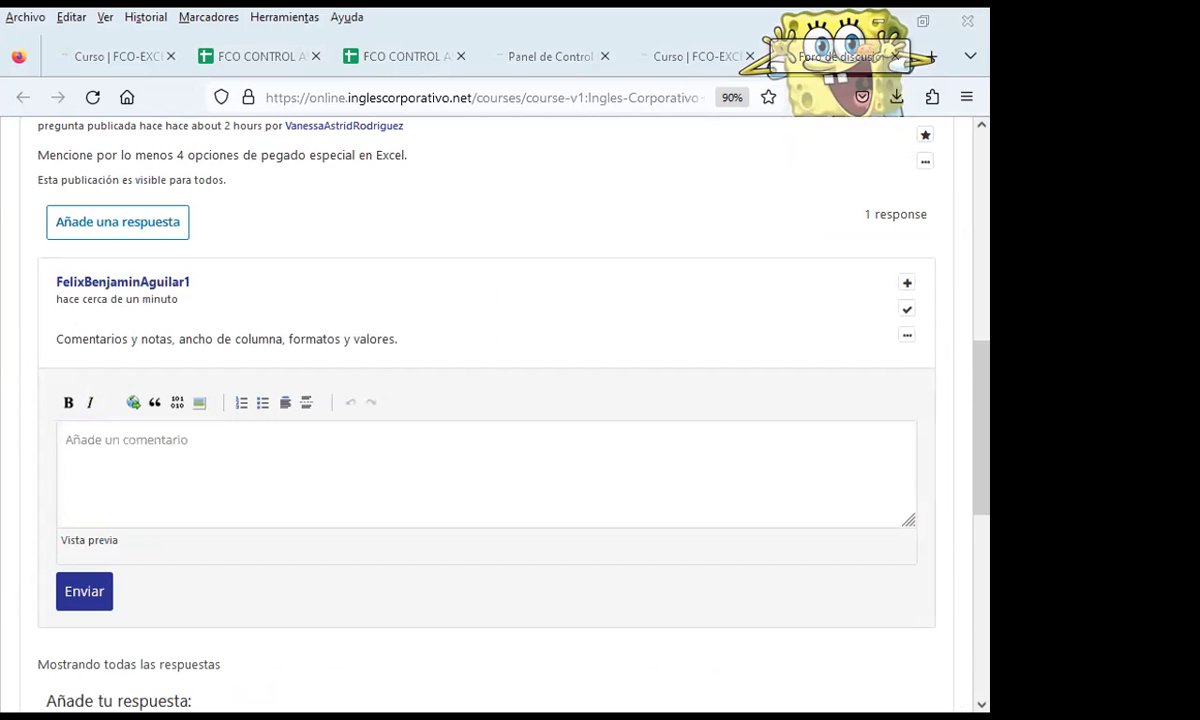
pyautogui.click(95, 445)
pyautogui.hotkey('ctrl', 'v')
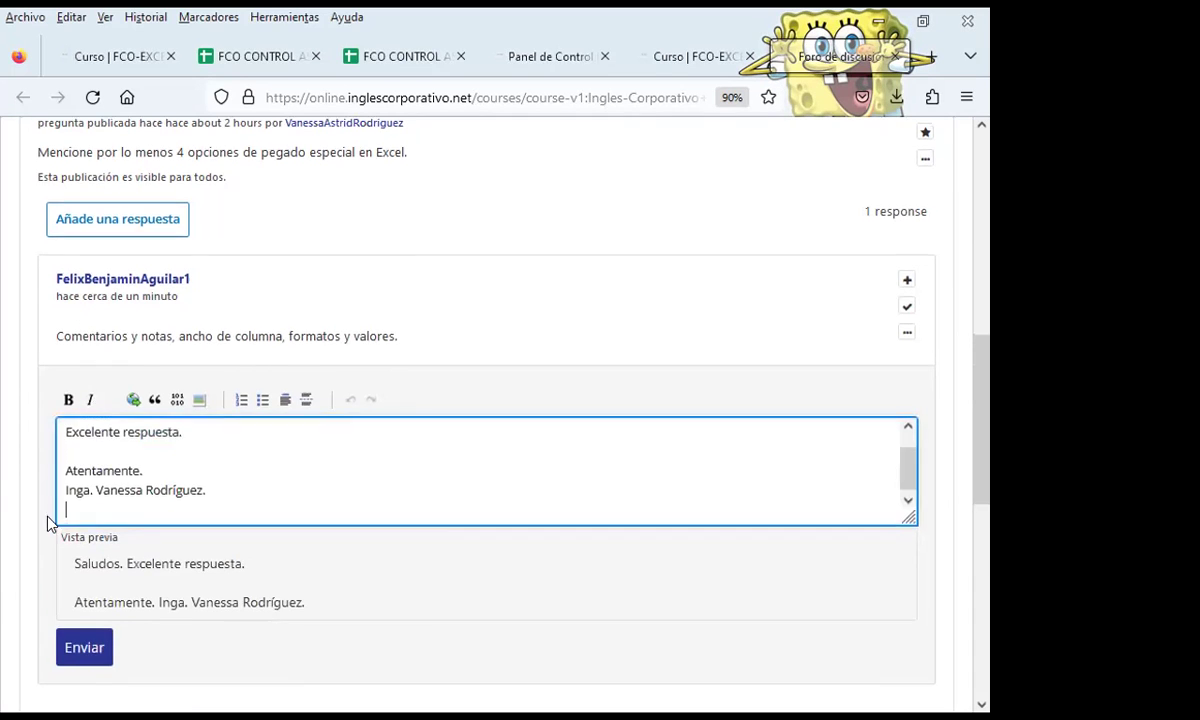
pyautogui.scroll(-2, 60, 510)
pyautogui.click(70, 465)
pyautogui.scroll(3, 13, 427)
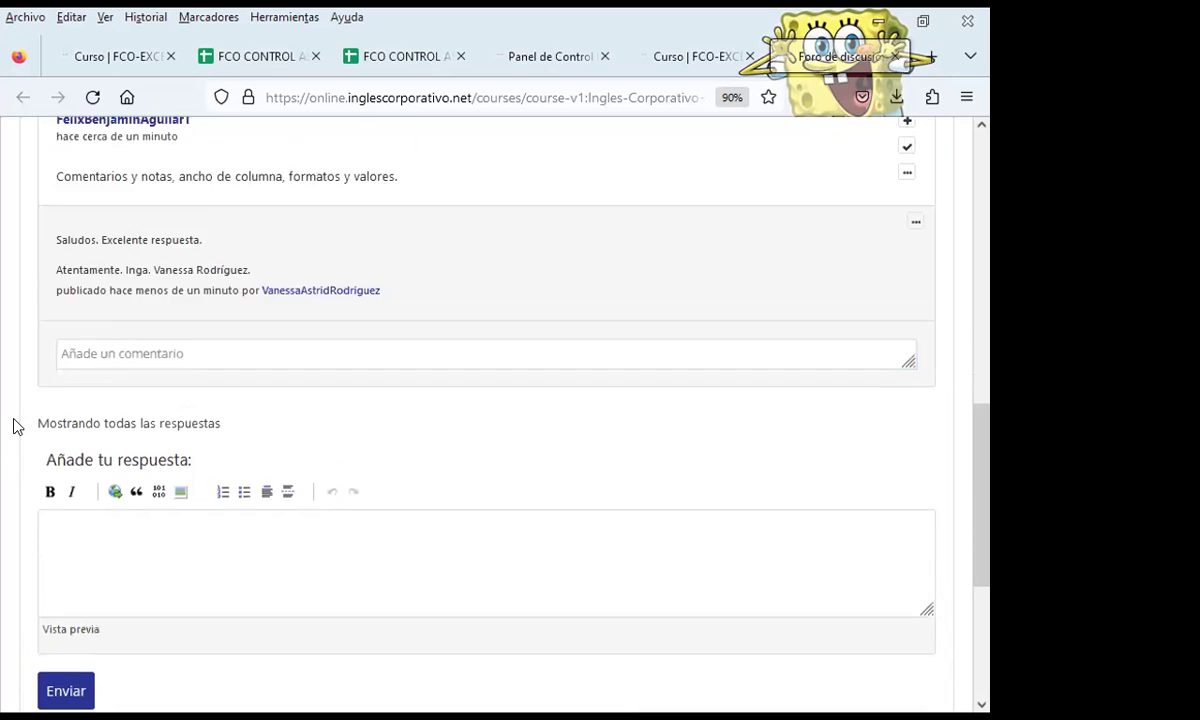
pyautogui.scroll(3, 13, 427)
pyautogui.scroll(1, 14, 415)
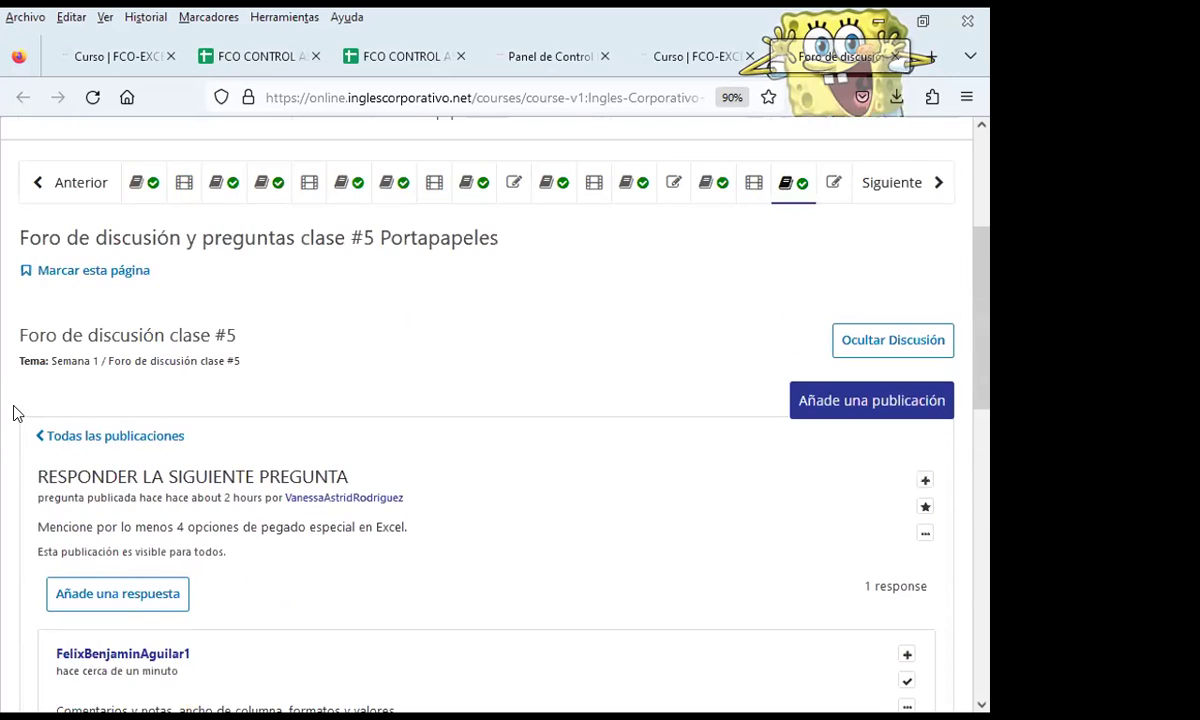
# Reload the forum with F5, dismiss the error message, and return to the class #5 forum tab.
pyautogui.press('F5')
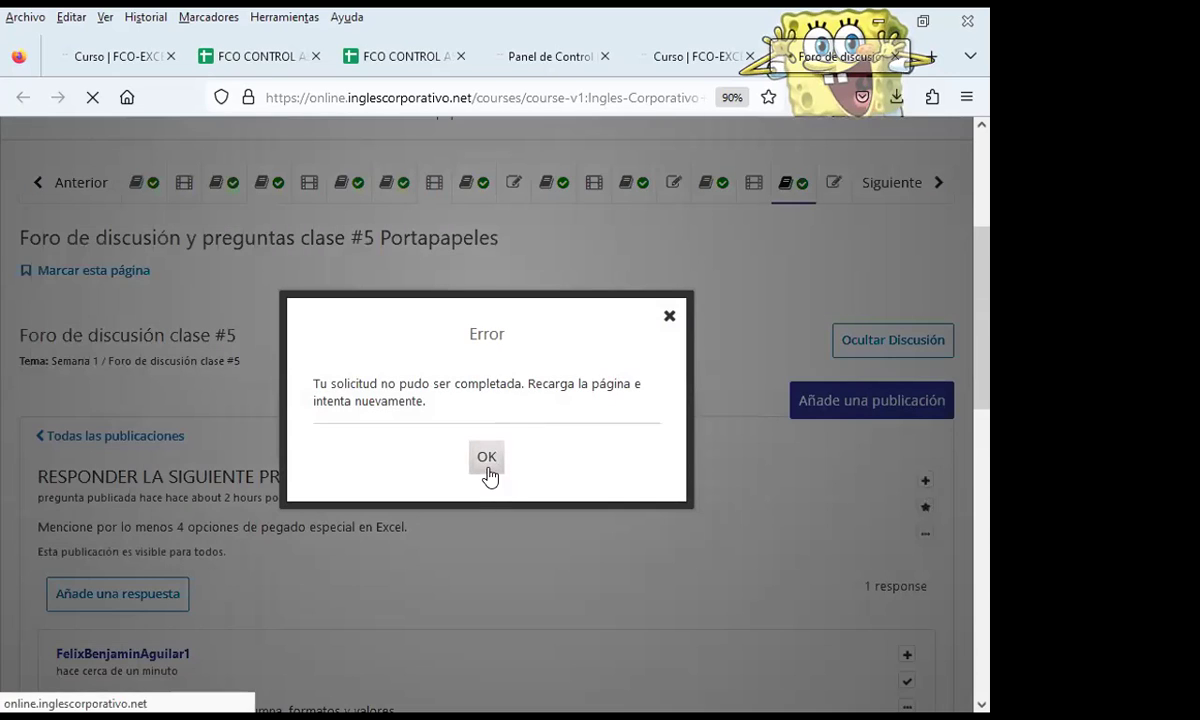
pyautogui.click(487, 458)
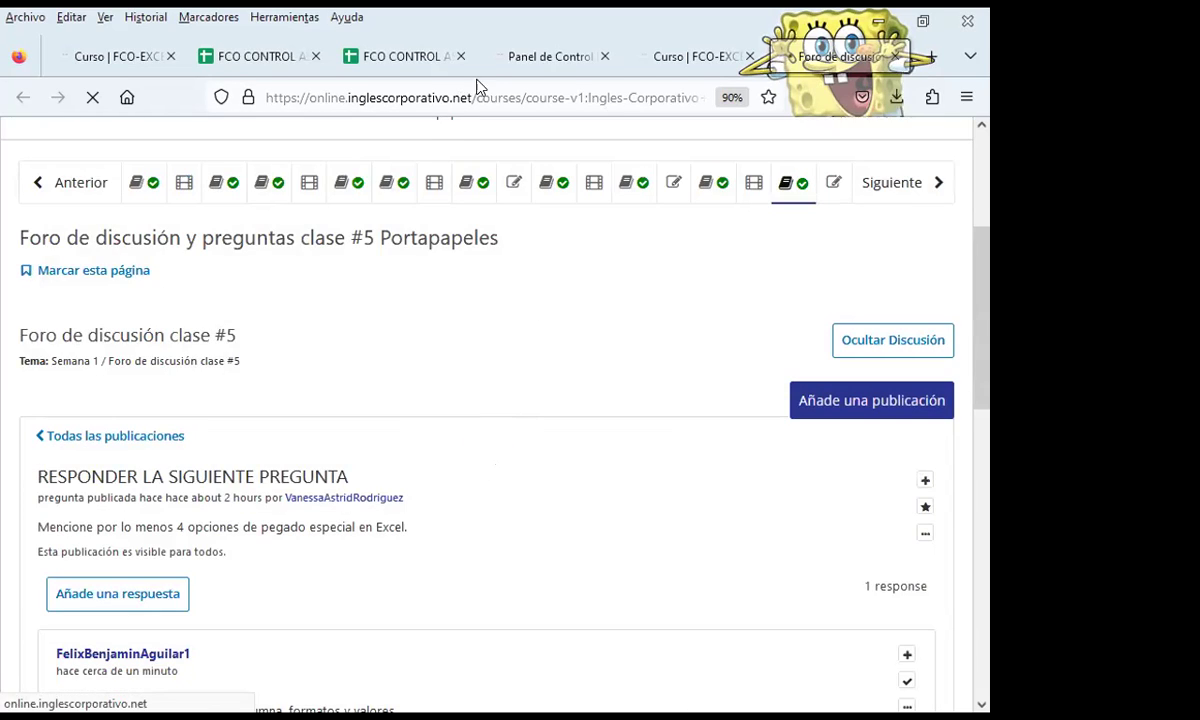
pyautogui.click(490, 58)
pyautogui.click(690, 56)
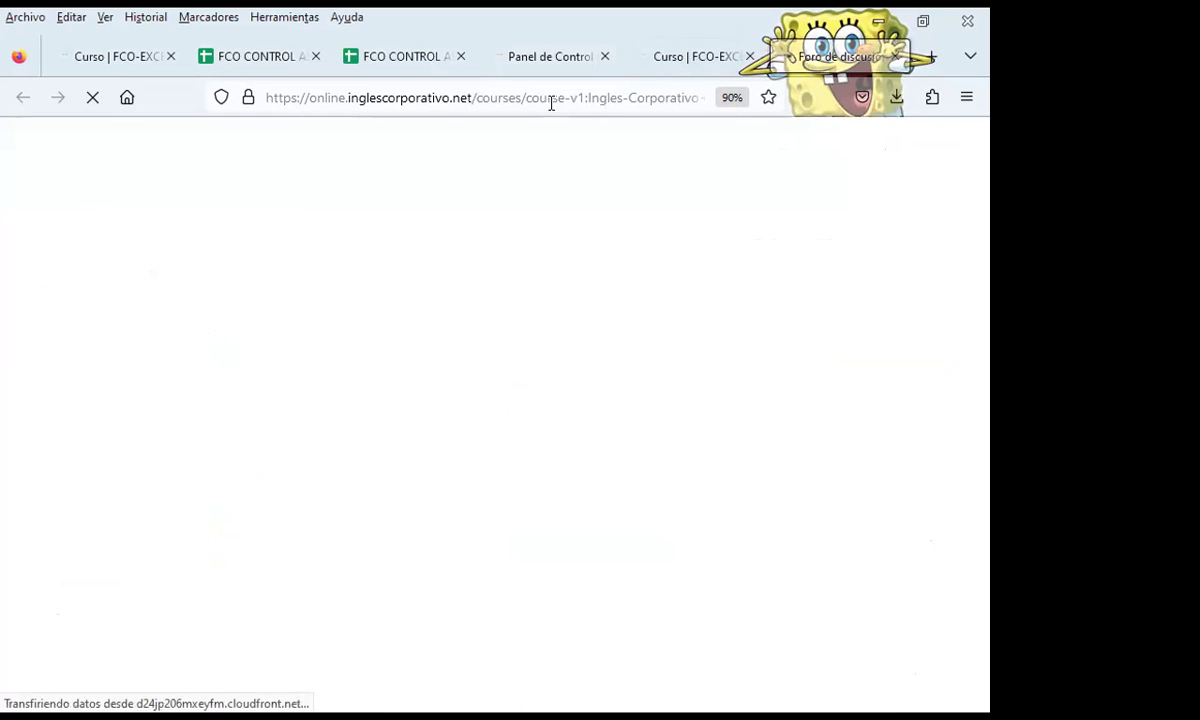
pyautogui.click(700, 57)
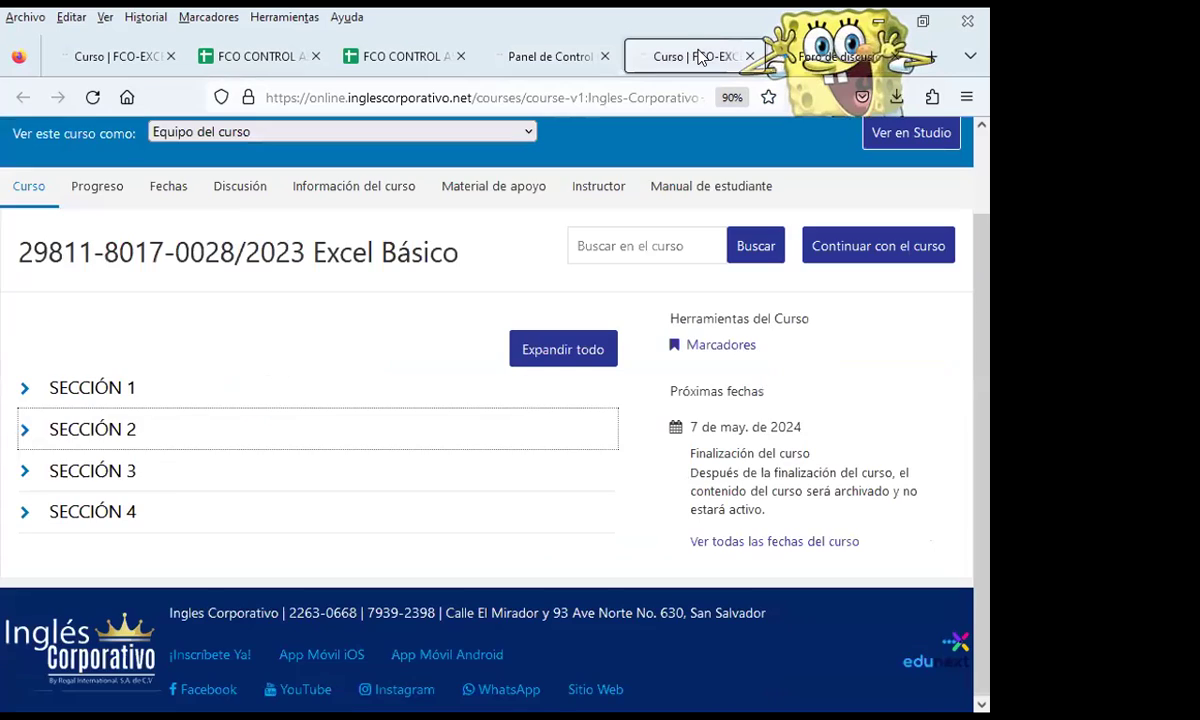
pyautogui.click(800, 57)
# Reopen the RESPONDER LA SIGUIENTE PREGUNTA thread, now showing 3 posts, to check the reply.
pyautogui.scroll(-2, 562, 480)
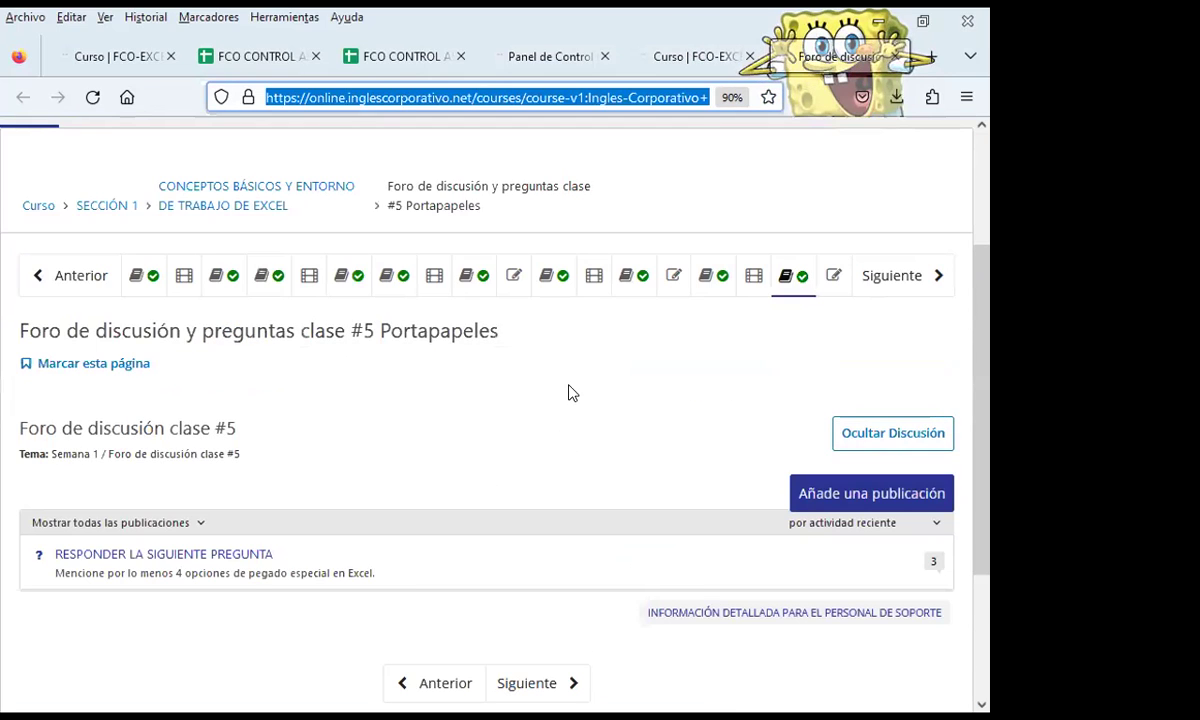
pyautogui.click(196, 557)
pyautogui.scroll(-2, 433, 434)
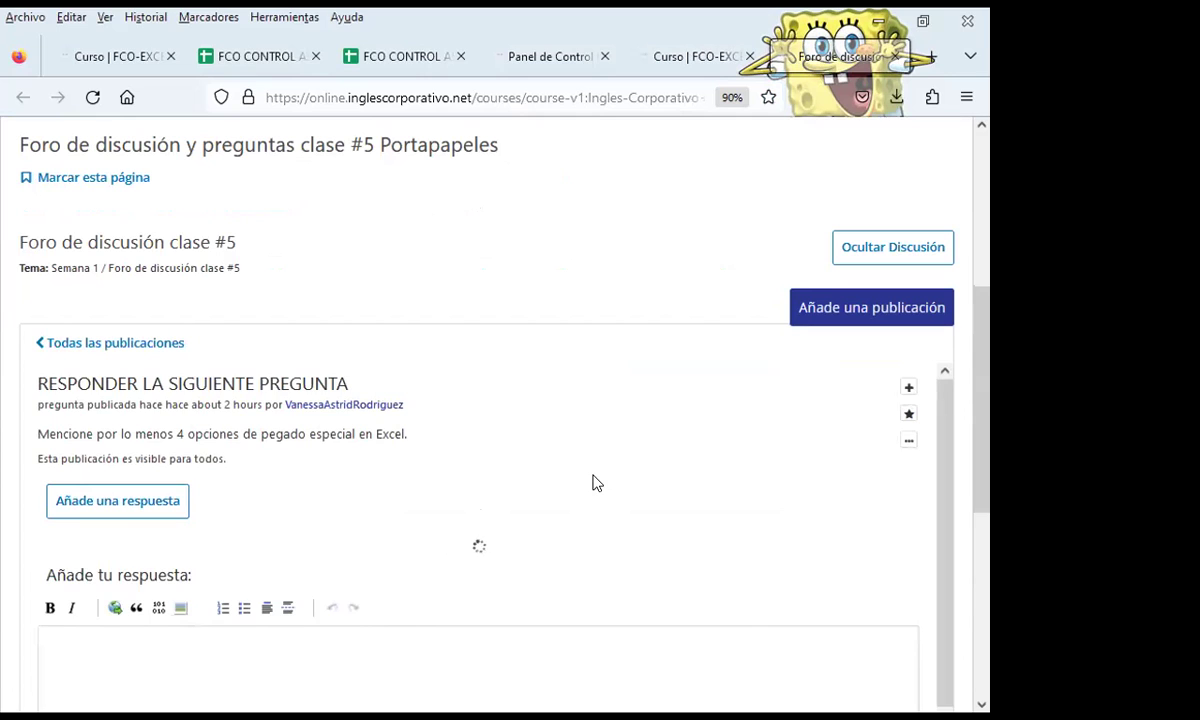
pyautogui.scroll(-3, 546, 557)
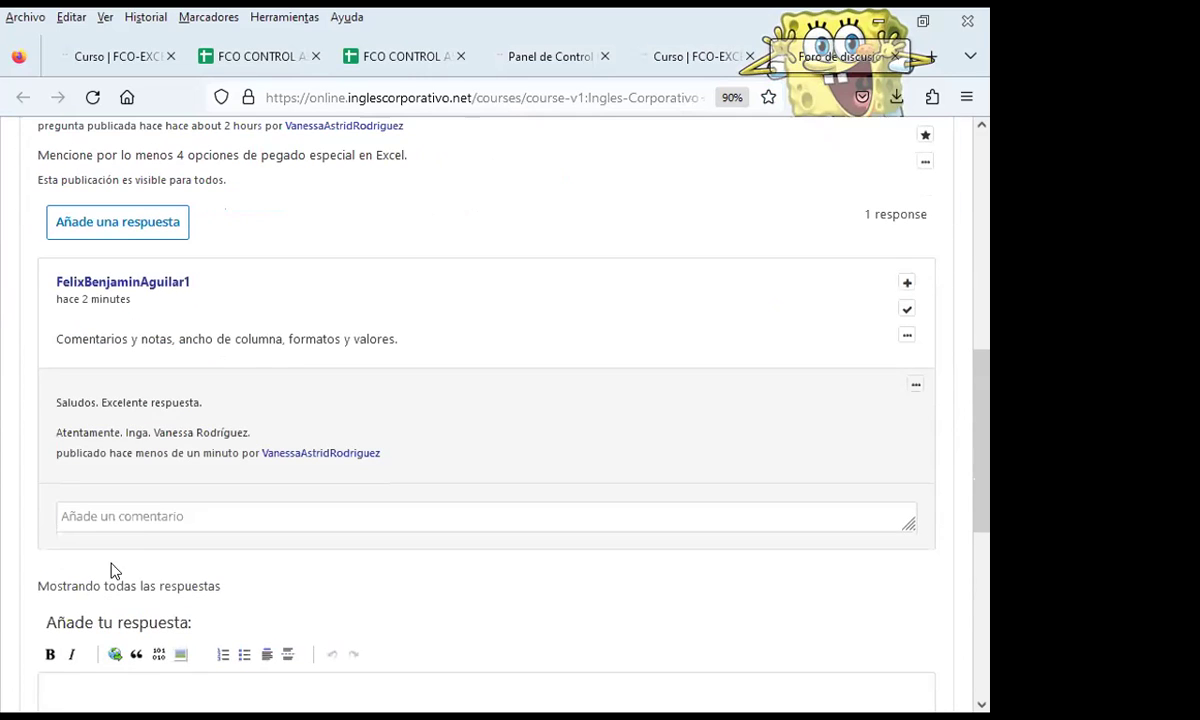
pyautogui.scroll(-2, 127, 520)
pyautogui.scroll(3, 332, 514)
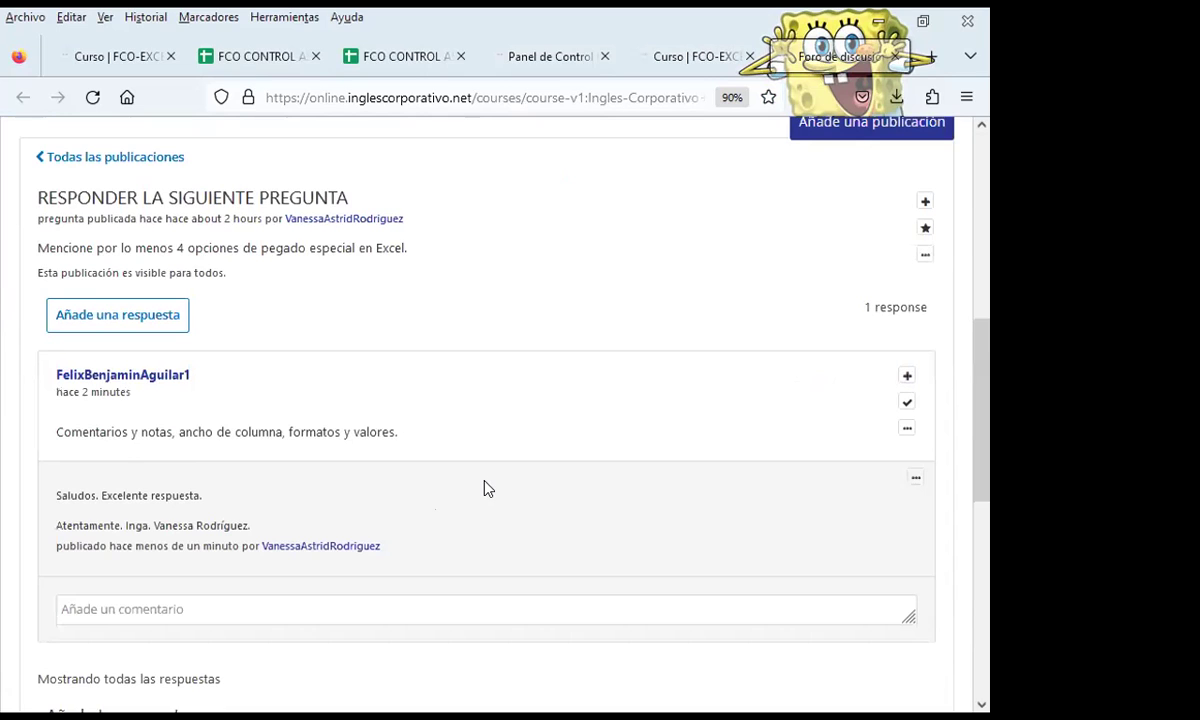
pyautogui.scroll(2, 487, 487)
pyautogui.scroll(1, 487, 487)
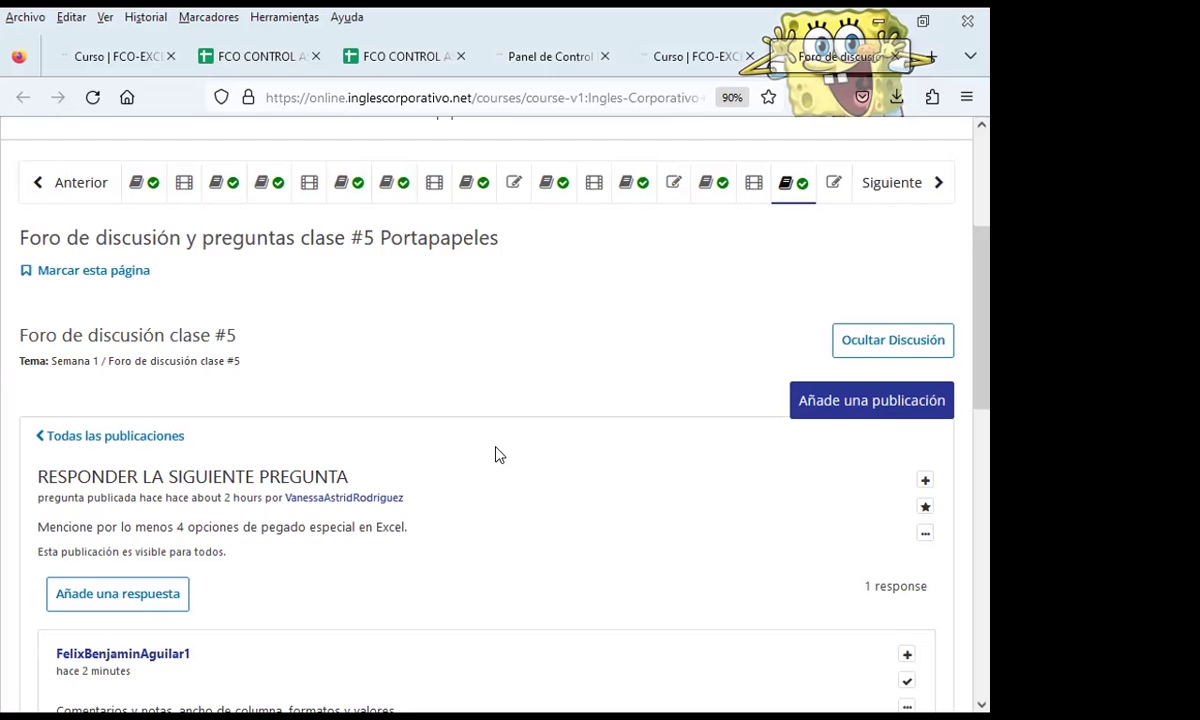
pyautogui.scroll(-2, 495, 455)
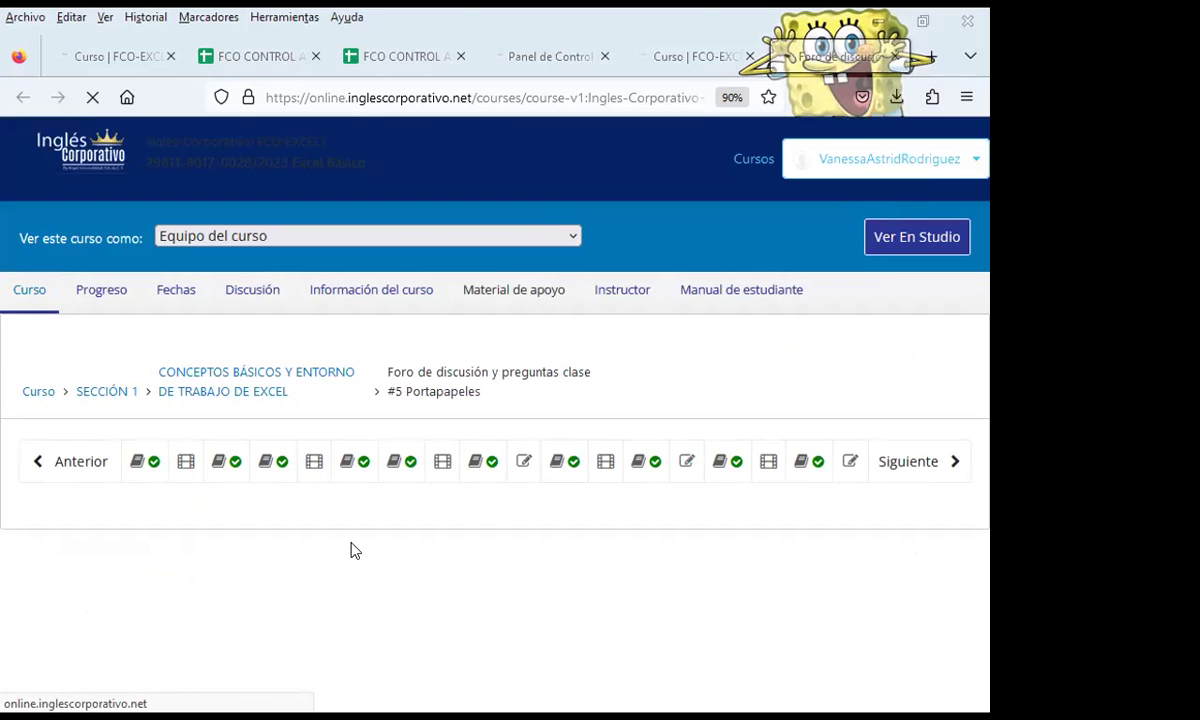
pyautogui.scroll(-3, 351, 552)
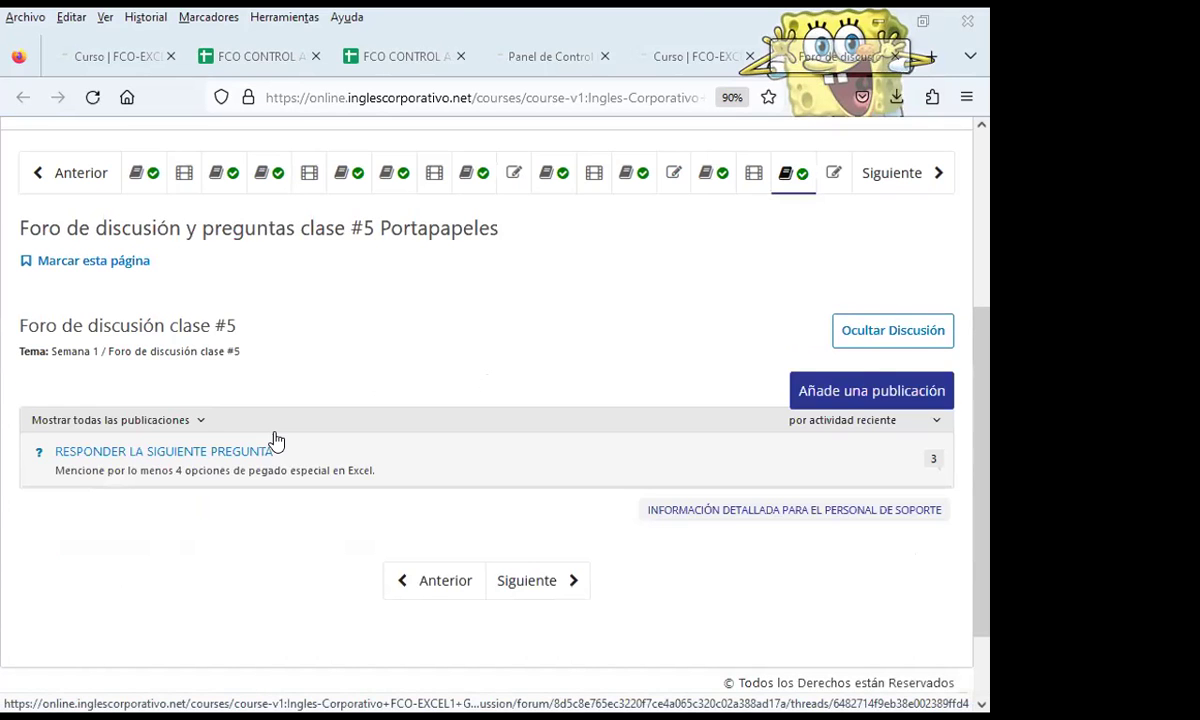
pyautogui.click(182, 452)
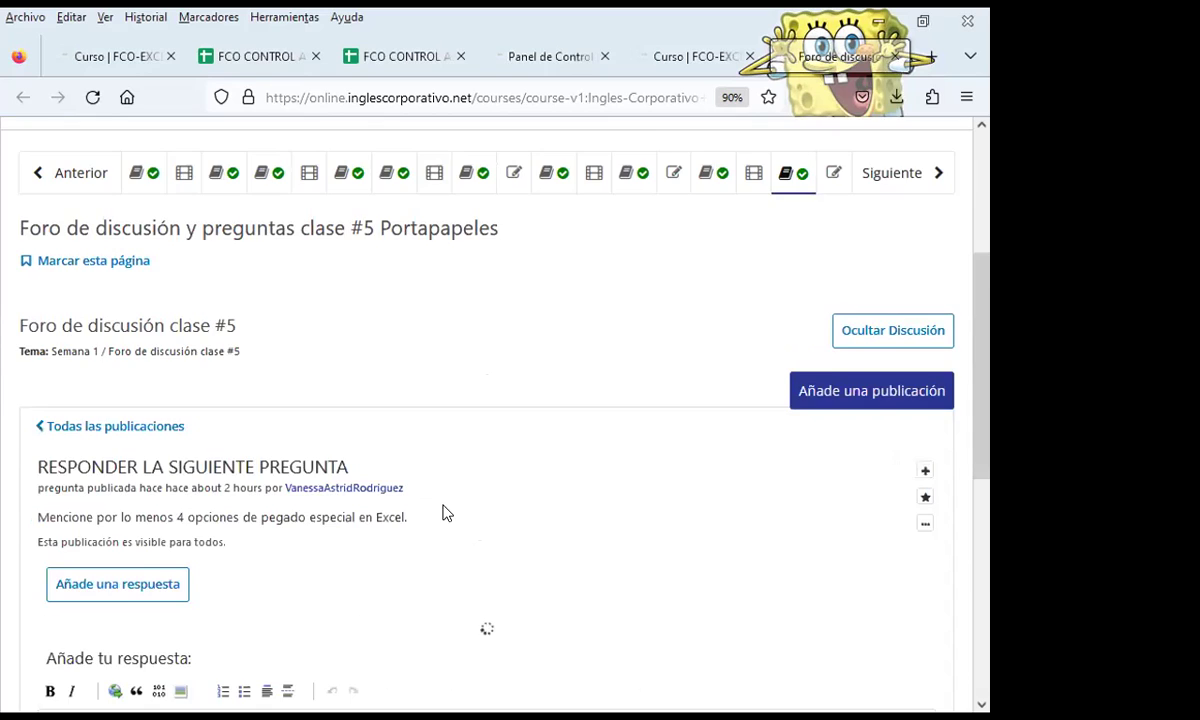
pyautogui.scroll(-3, 533, 498)
pyautogui.scroll(-1, 534, 498)
pyautogui.scroll(-2, 534, 498)
pyautogui.scroll(4, 534, 498)
pyautogui.scroll(2, 534, 498)
pyautogui.scroll(2, 537, 497)
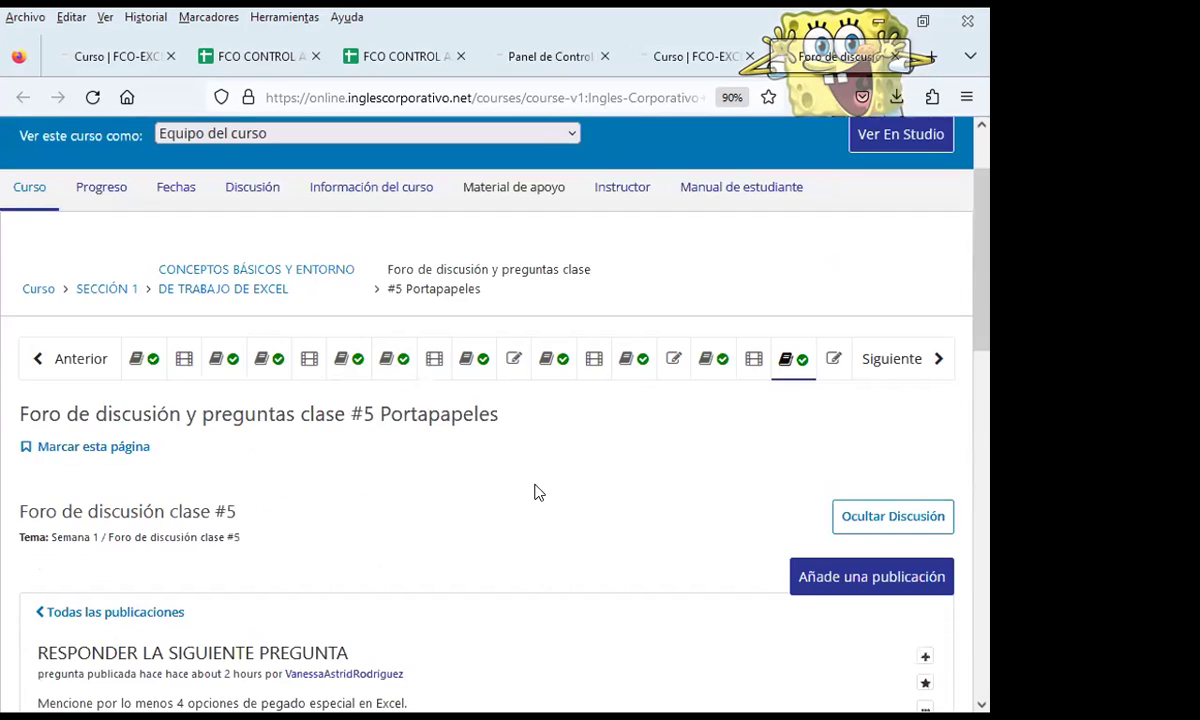
pyautogui.scroll(-2, 585, 500)
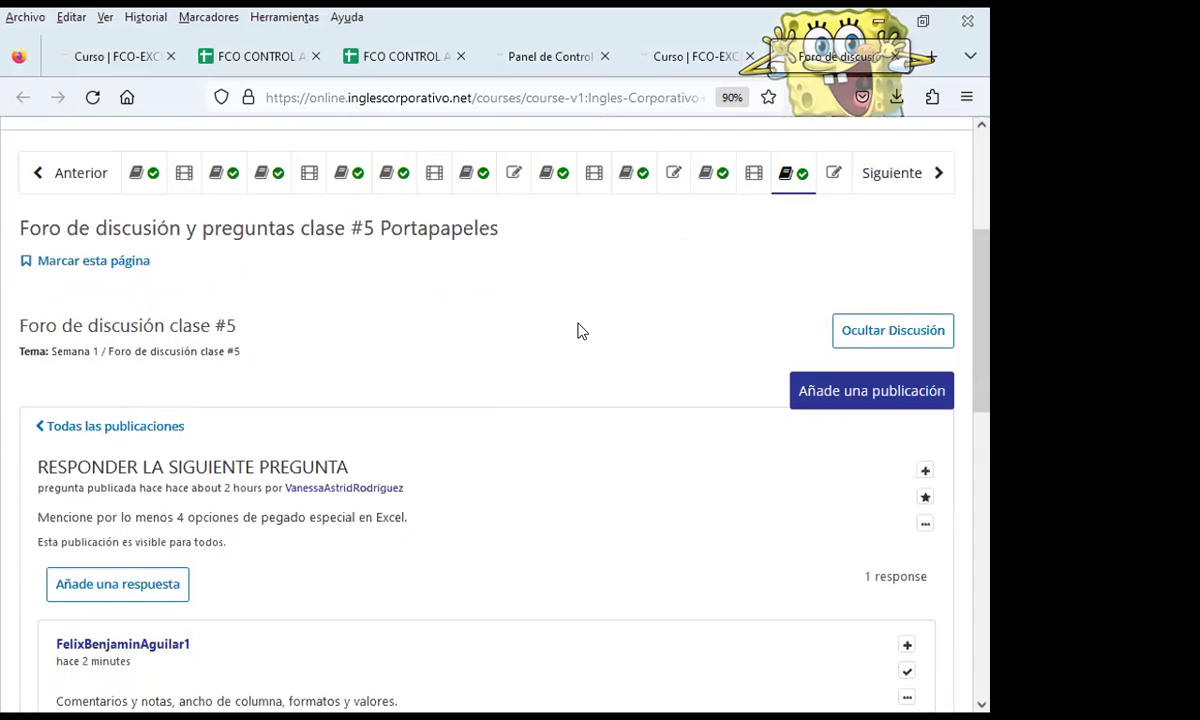